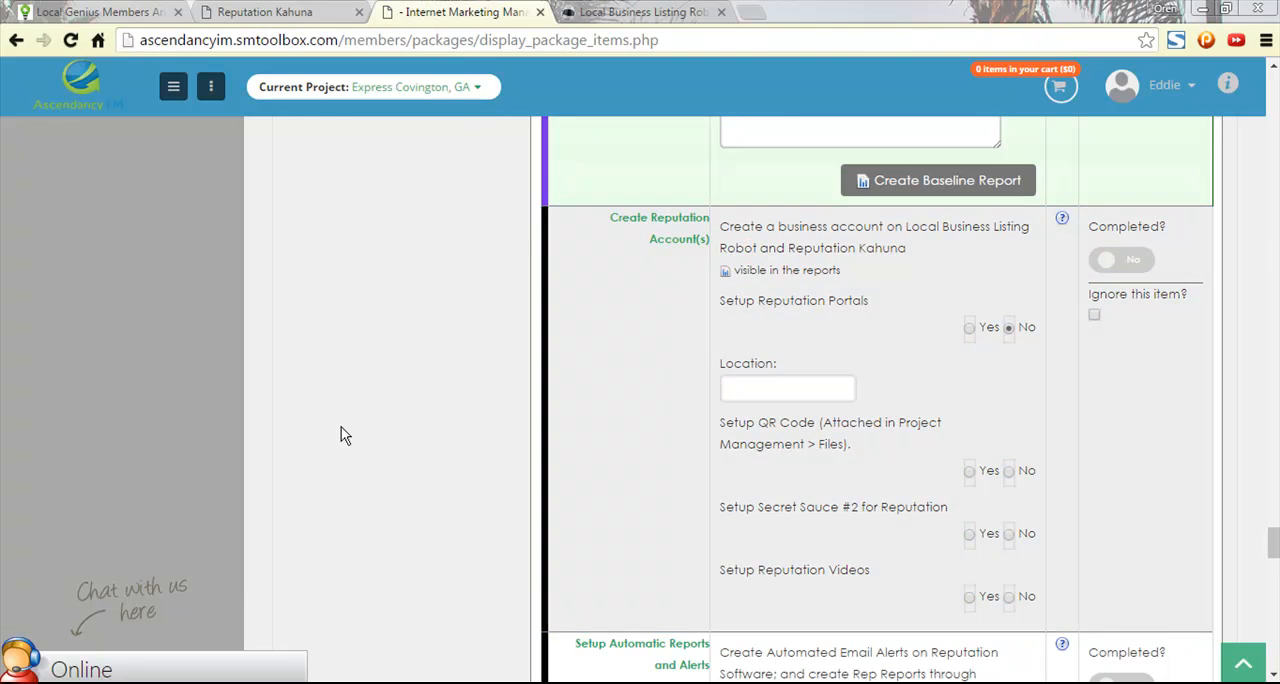
# - Look over the Local Business Listing Robot, Reputation Kahuna and Local Genius sites and return to the Create Reputation Account(s) checklist item
pyautogui.click(640, 12)
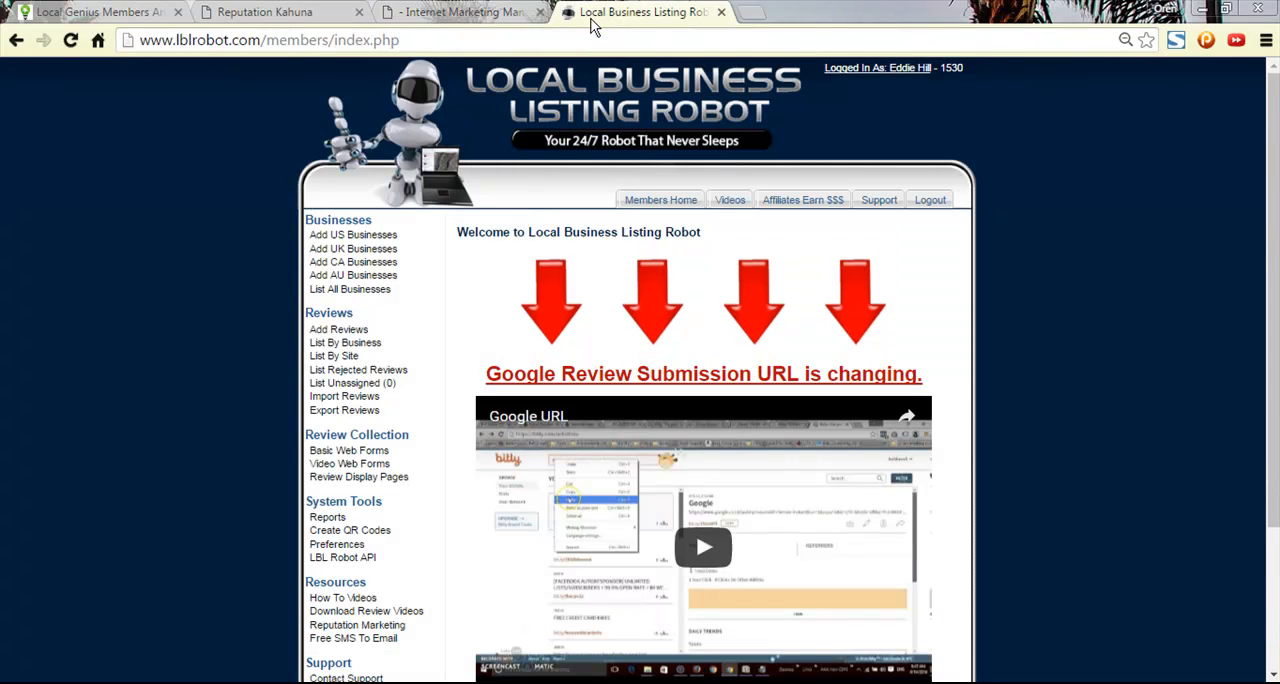
pyautogui.click(452, 14)
pyautogui.click(278, 20)
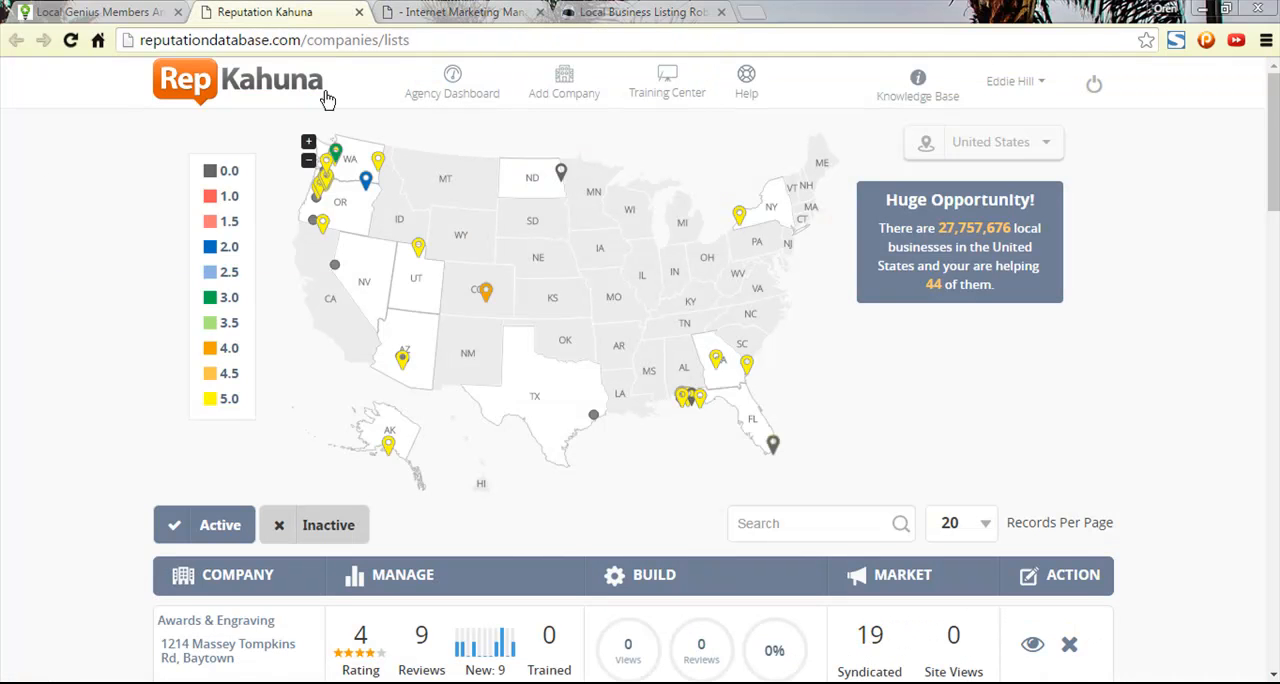
pyautogui.click(140, 20)
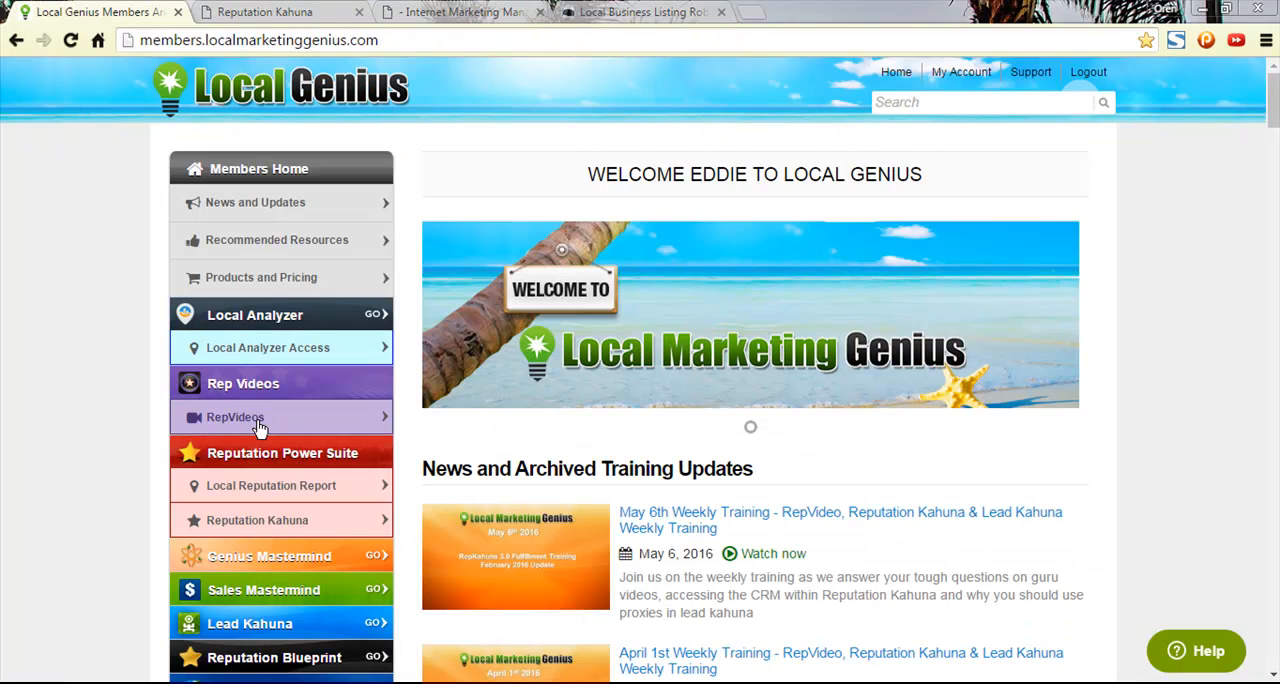
pyautogui.click(484, 15)
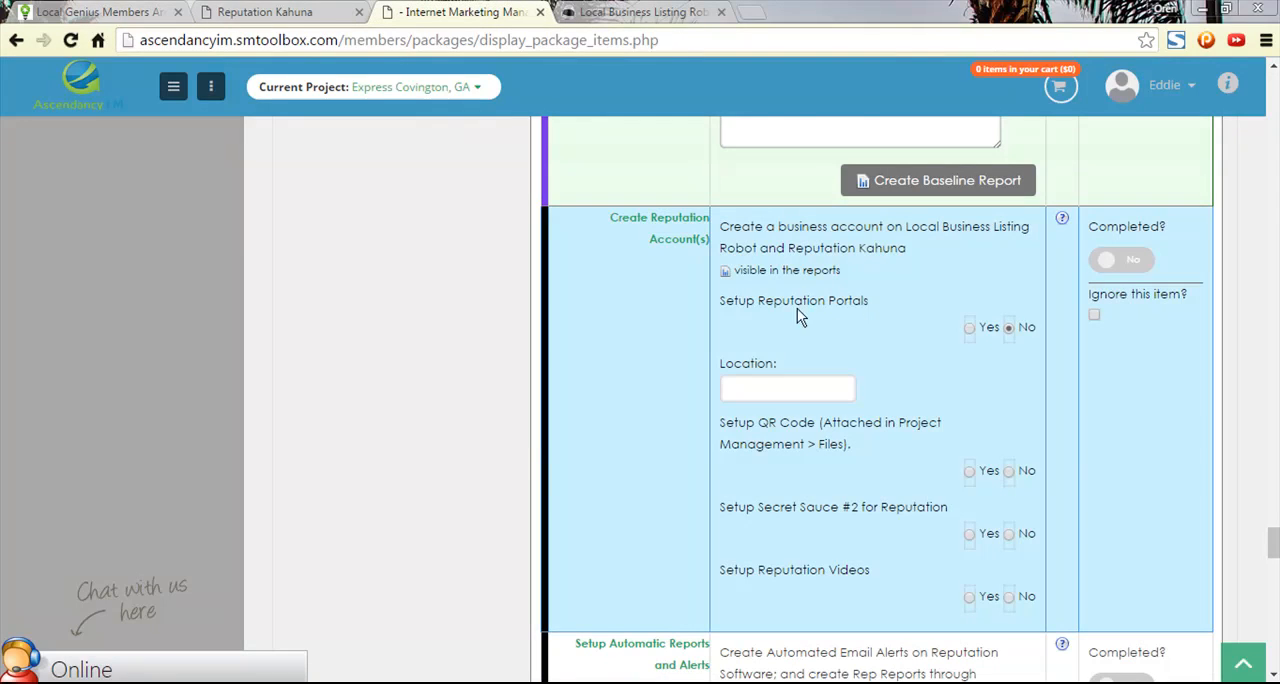
# - Find the Express Employment company in the Reputation Kahuna company list by searching for "covi" and deactivate it
pyautogui.click(300, 12)
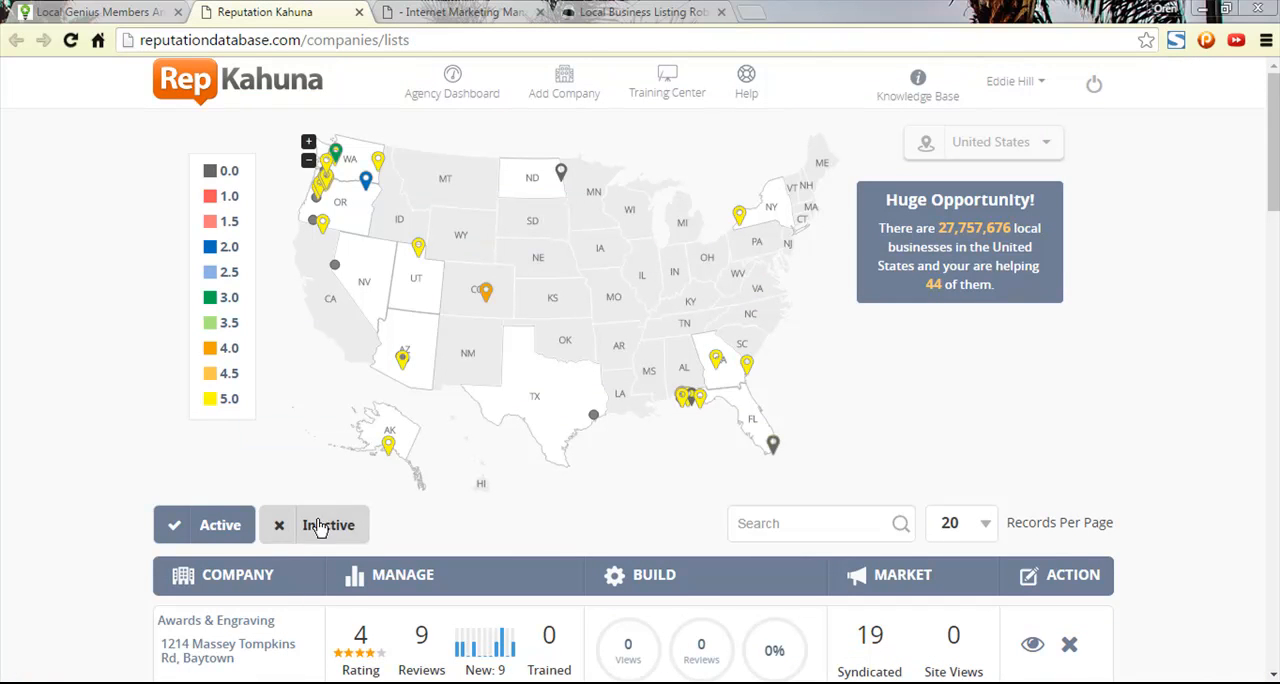
pyautogui.scroll(-3, 420, 545)
pyautogui.scroll(2, 400, 491)
pyautogui.click(814, 444)
pyautogui.write('c')
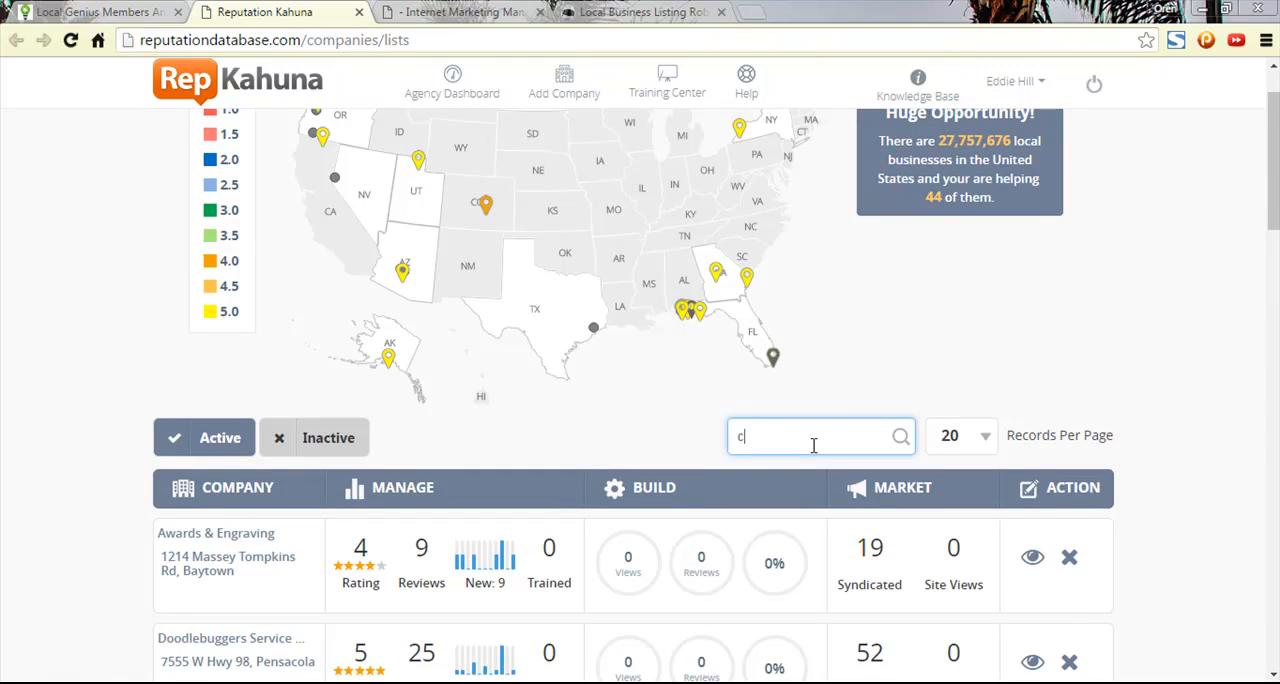
pyautogui.write('on')
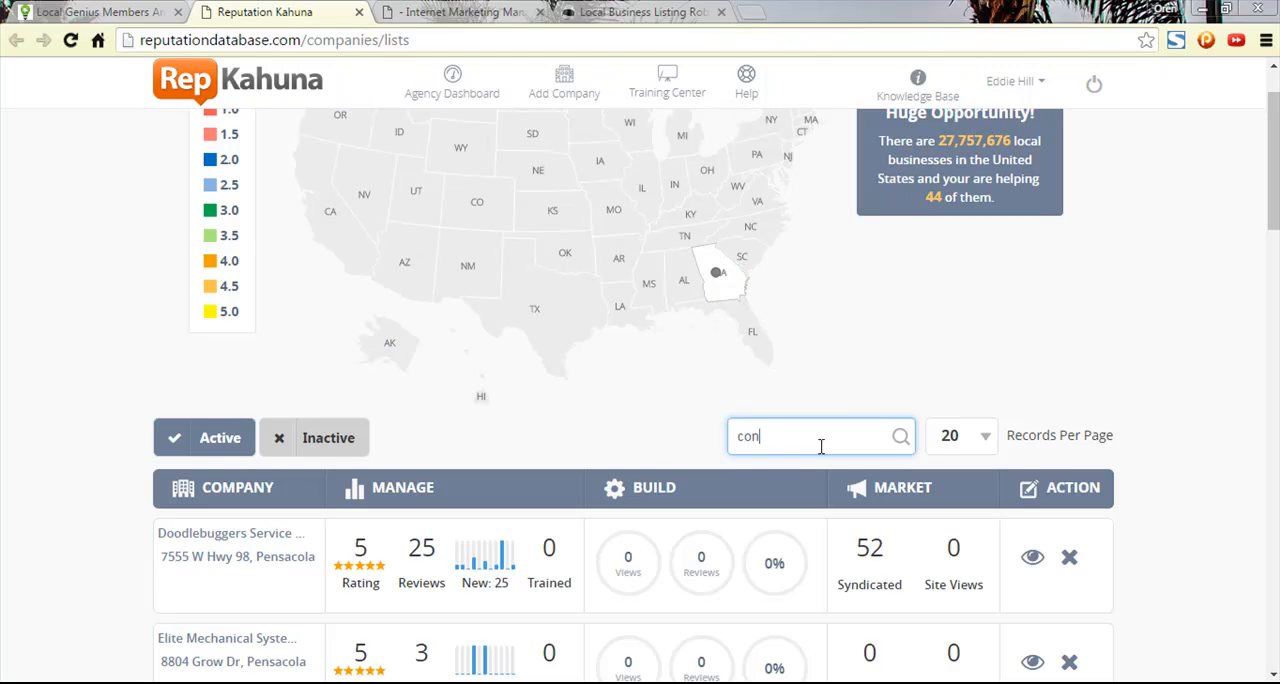
pyautogui.press('BackSpace')
pyautogui.write('vi')
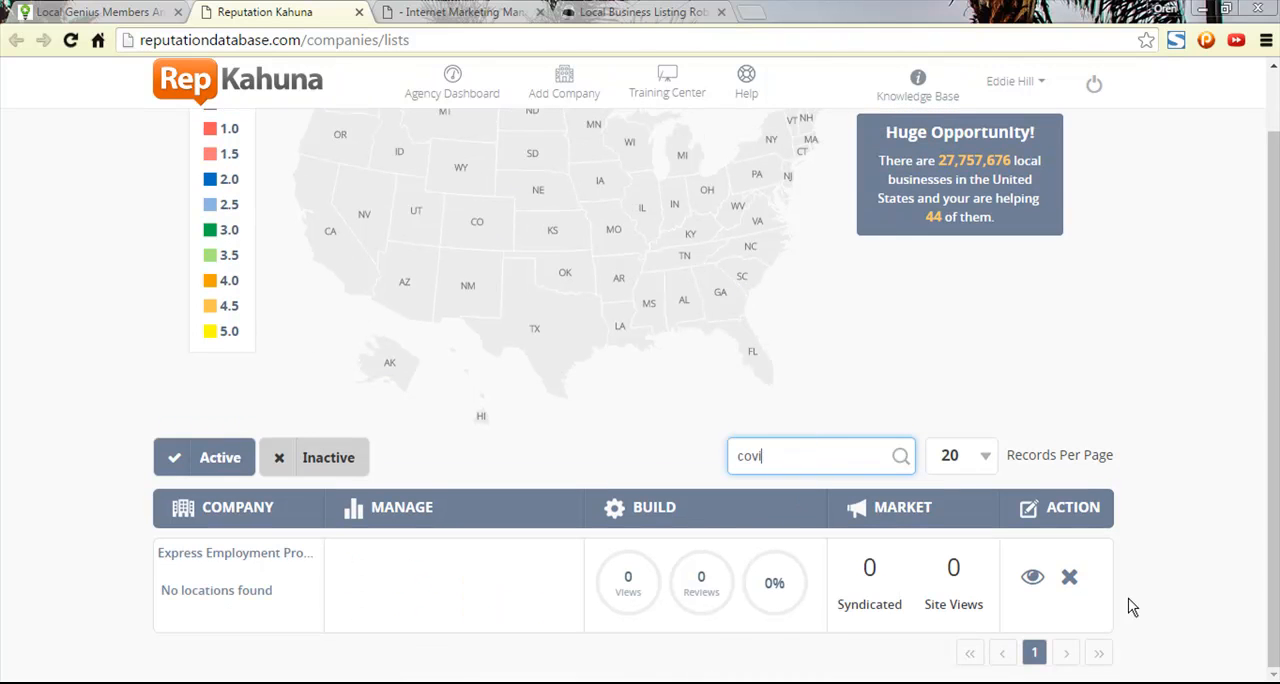
pyautogui.click(1065, 582)
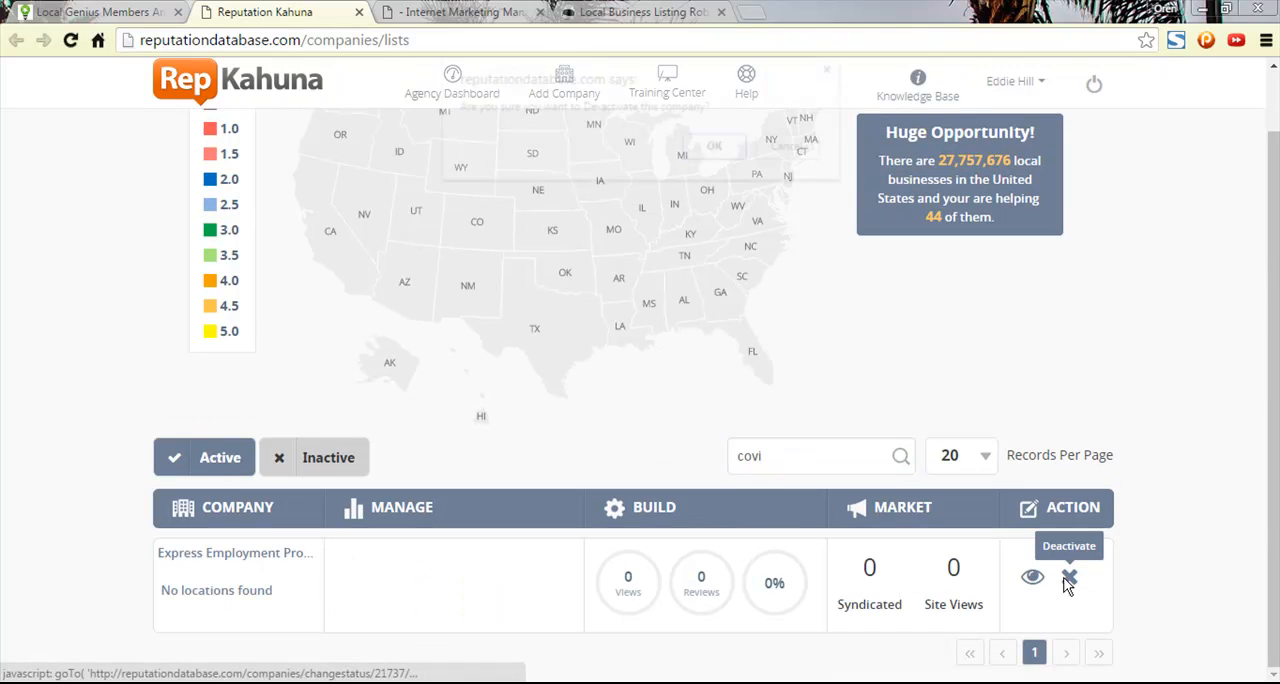
pyautogui.click(717, 150)
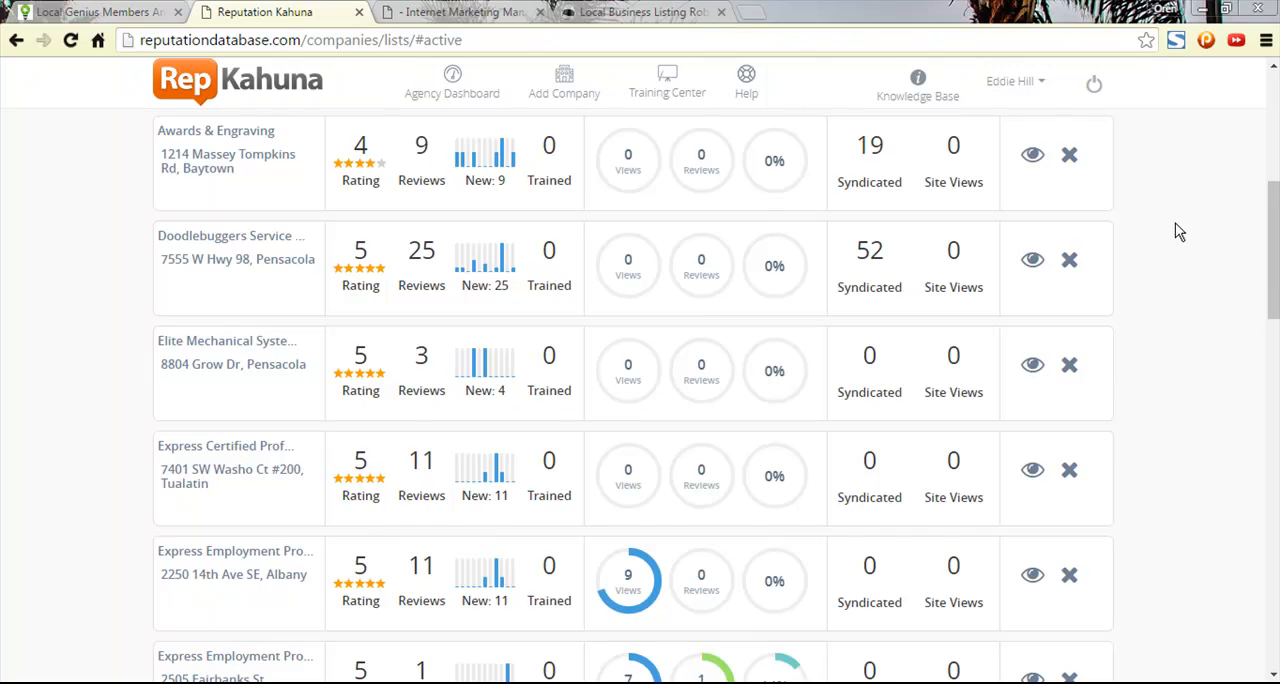
# - Open the setup form for adding a new company in Reputation Kahuna
pyautogui.scroll(5, 1177, 223)
pyautogui.scroll(1, 1172, 235)
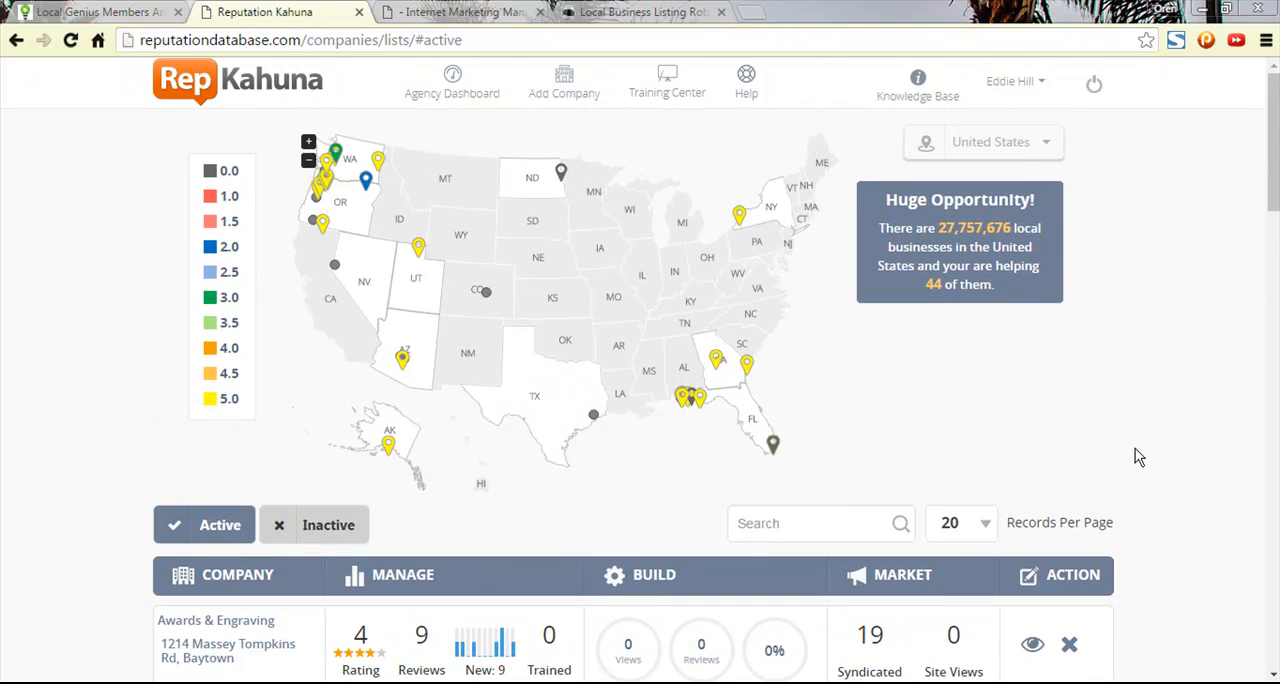
pyautogui.click(566, 96)
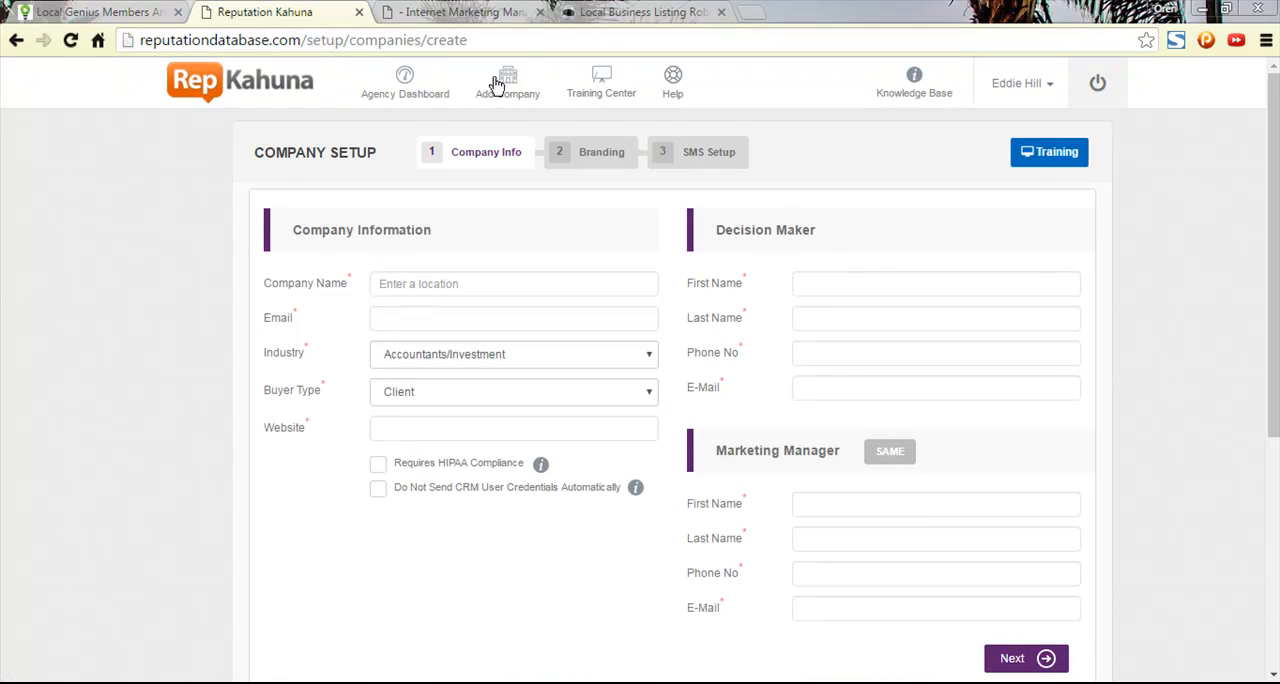
# - Return to the Ascendancy marketing checklist and open the project's Company [intake] Information page in a separate browser tab
pyautogui.click(476, 14)
pyautogui.scroll(4, 1275, 495)
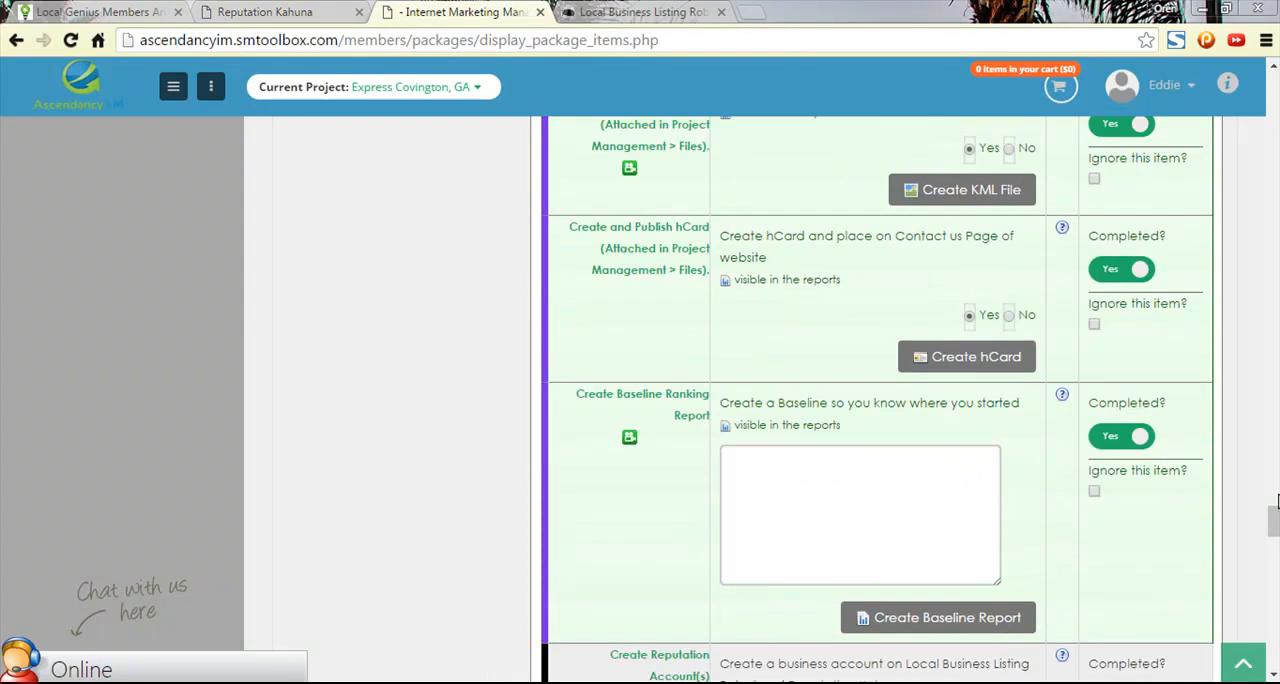
pyautogui.moveTo(1274, 520); pyautogui.dragTo(1262, 90)
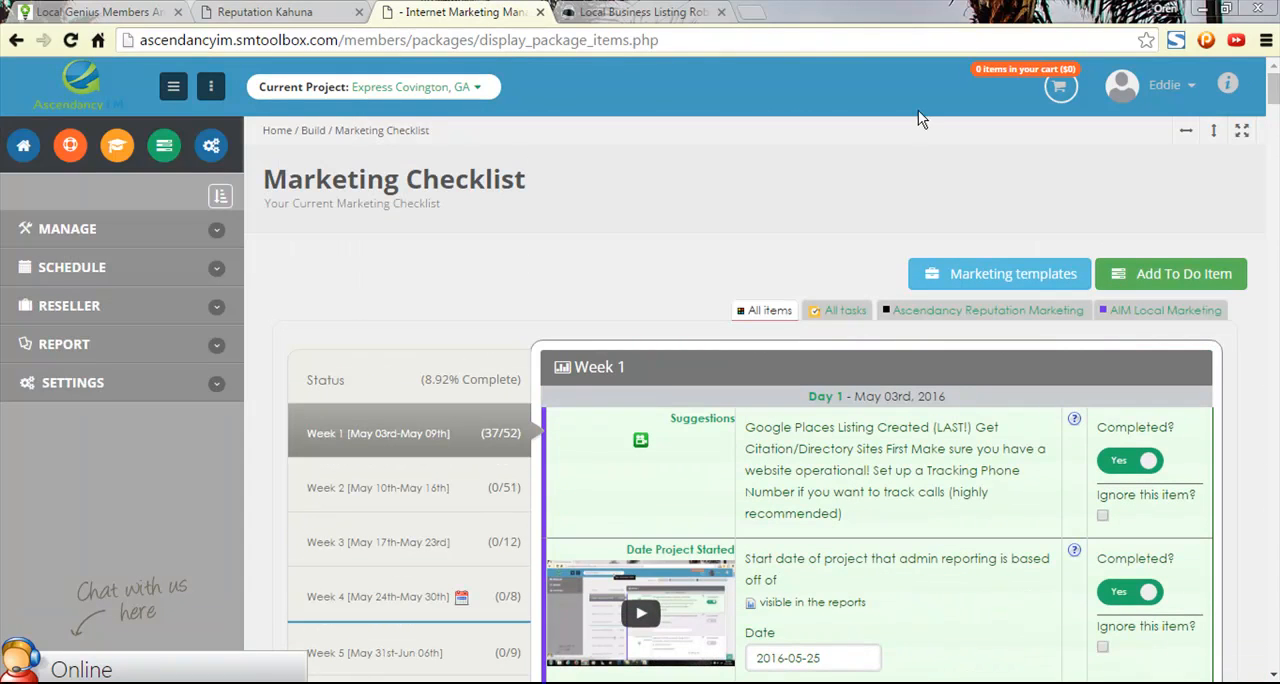
pyautogui.click(113, 230)
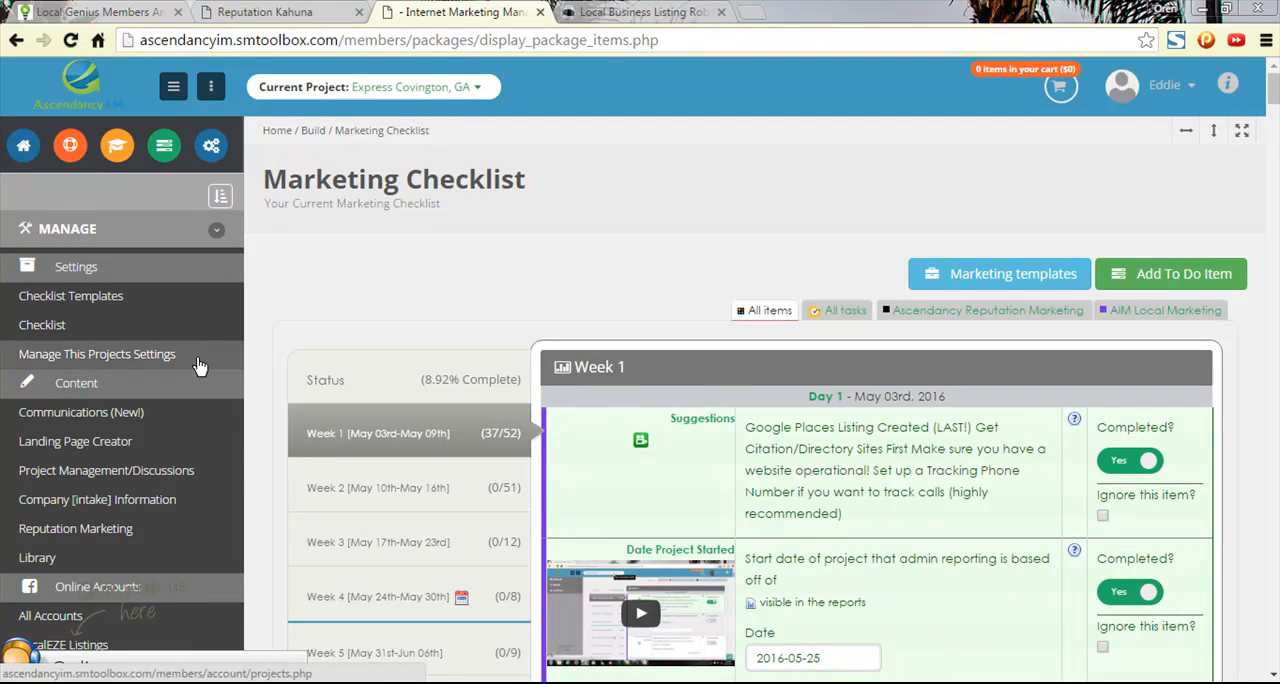
pyautogui.middleClick(154, 505)
# - Open the Manage Projects and Identities settings pages in separate browser tabs
pyautogui.scroll(-5, 154, 512)
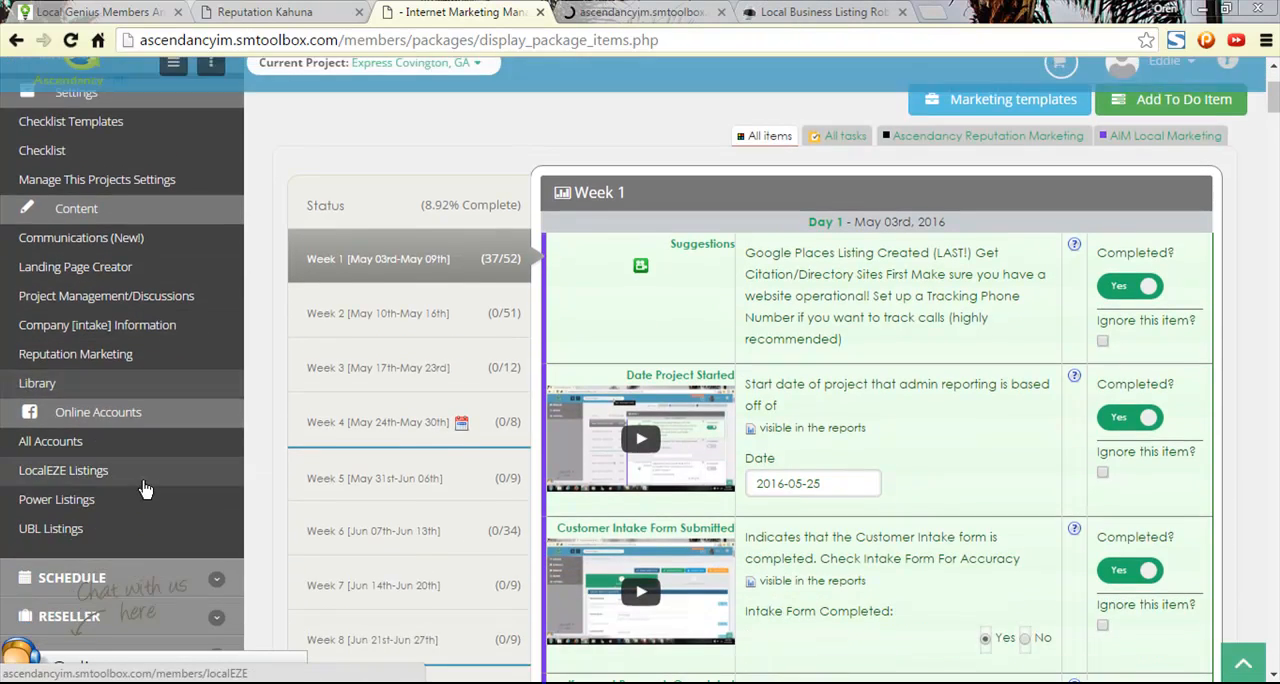
pyautogui.click(72, 332)
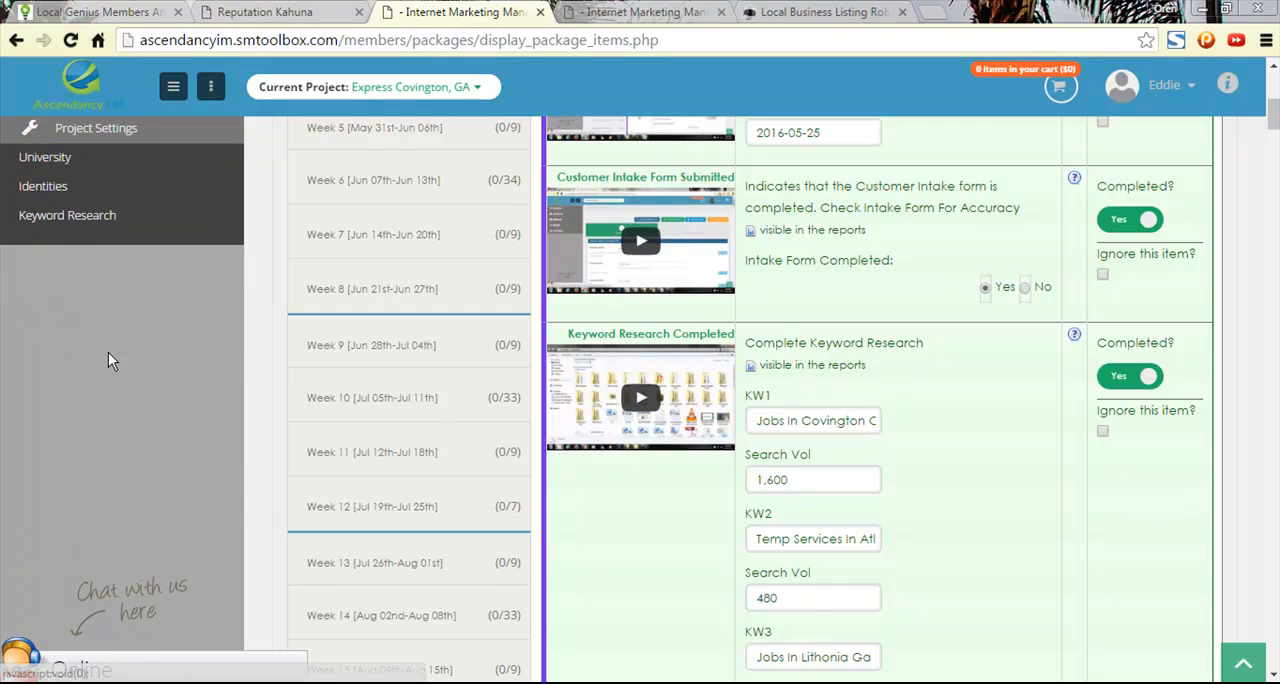
pyautogui.scroll(3, 74, 336)
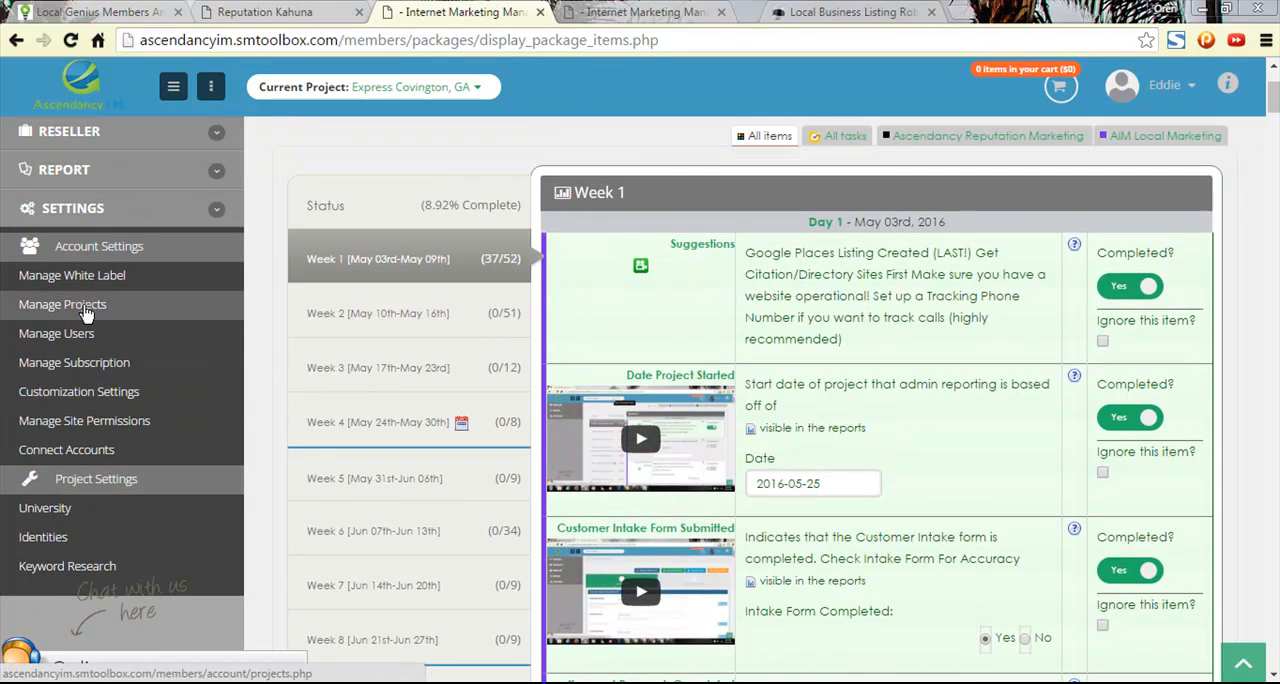
pyautogui.middleClick(73, 548)
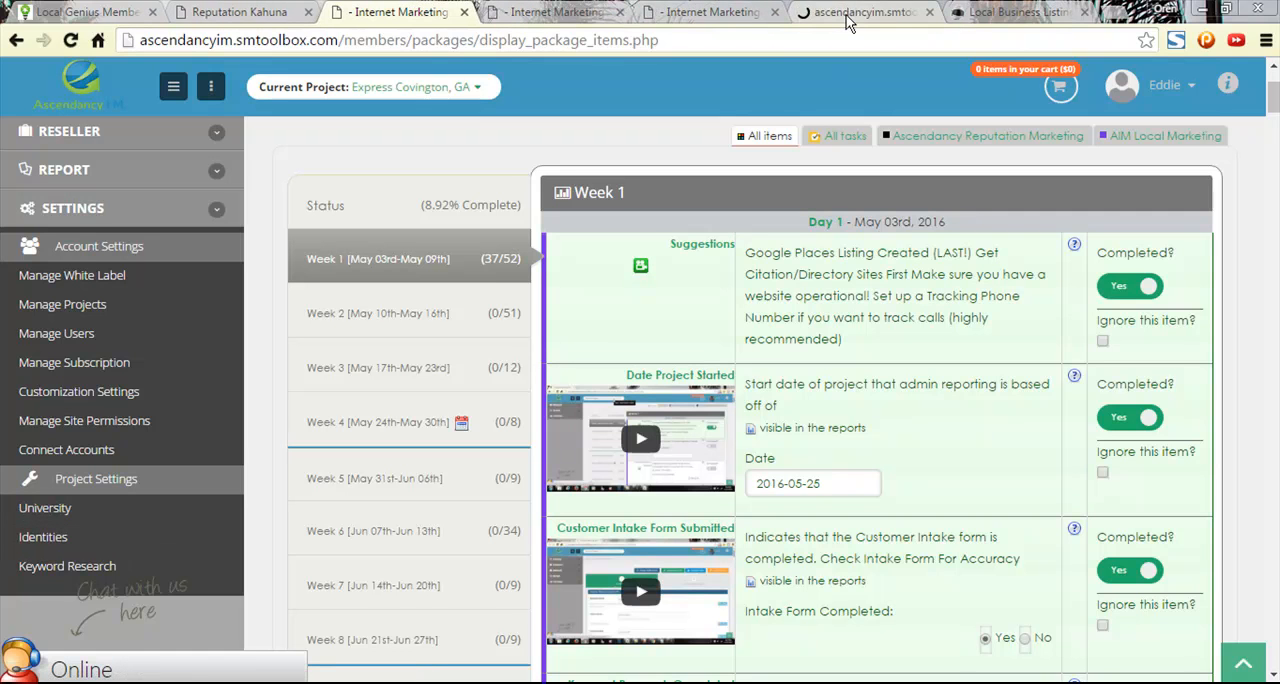
# - Find the Citation item in the marketing checklist and copy the company name "Express Employment Professionals - Covington, GA"
pyautogui.click(110, 12)
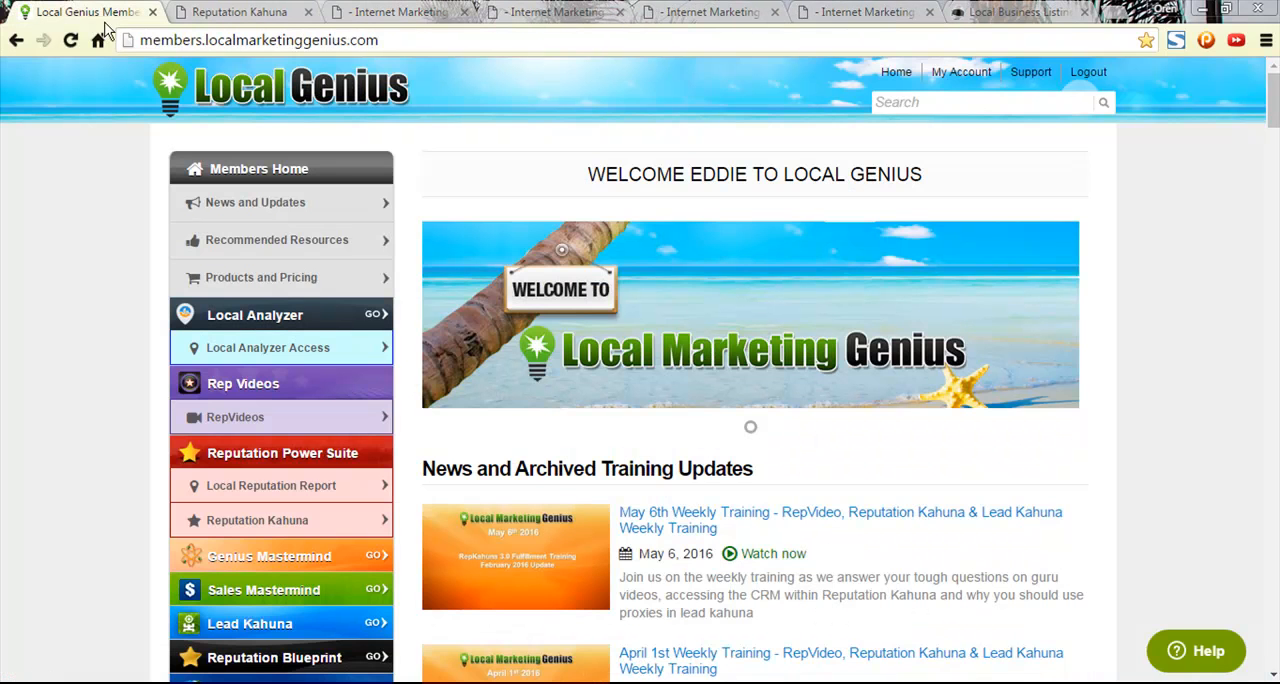
pyautogui.click(210, 12)
pyautogui.click(427, 286)
pyautogui.click(400, 12)
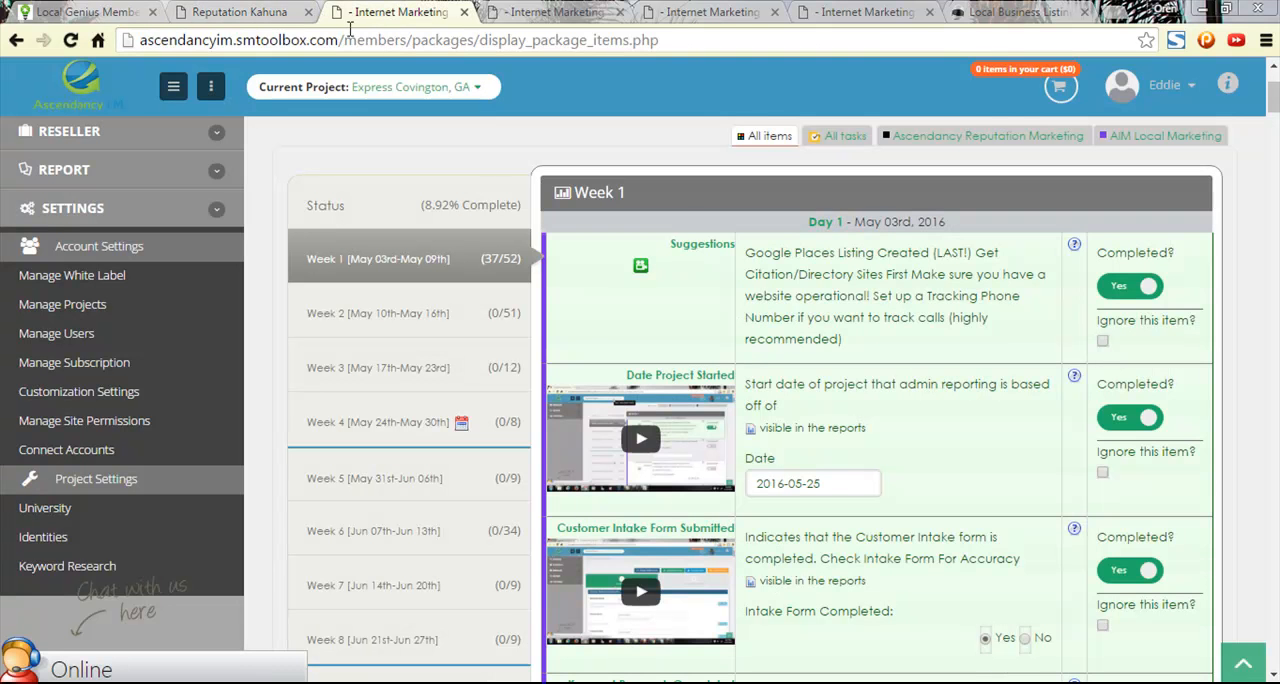
pyautogui.scroll(-20, 840, 398)
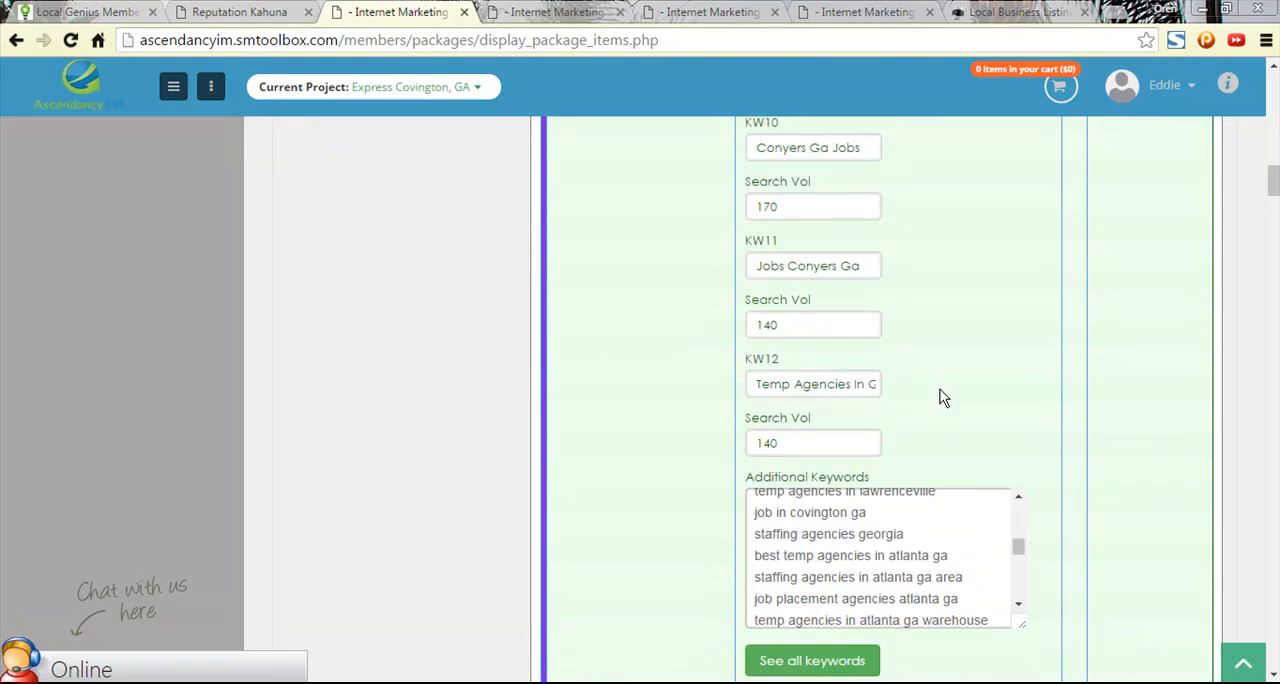
pyautogui.click(258, 11)
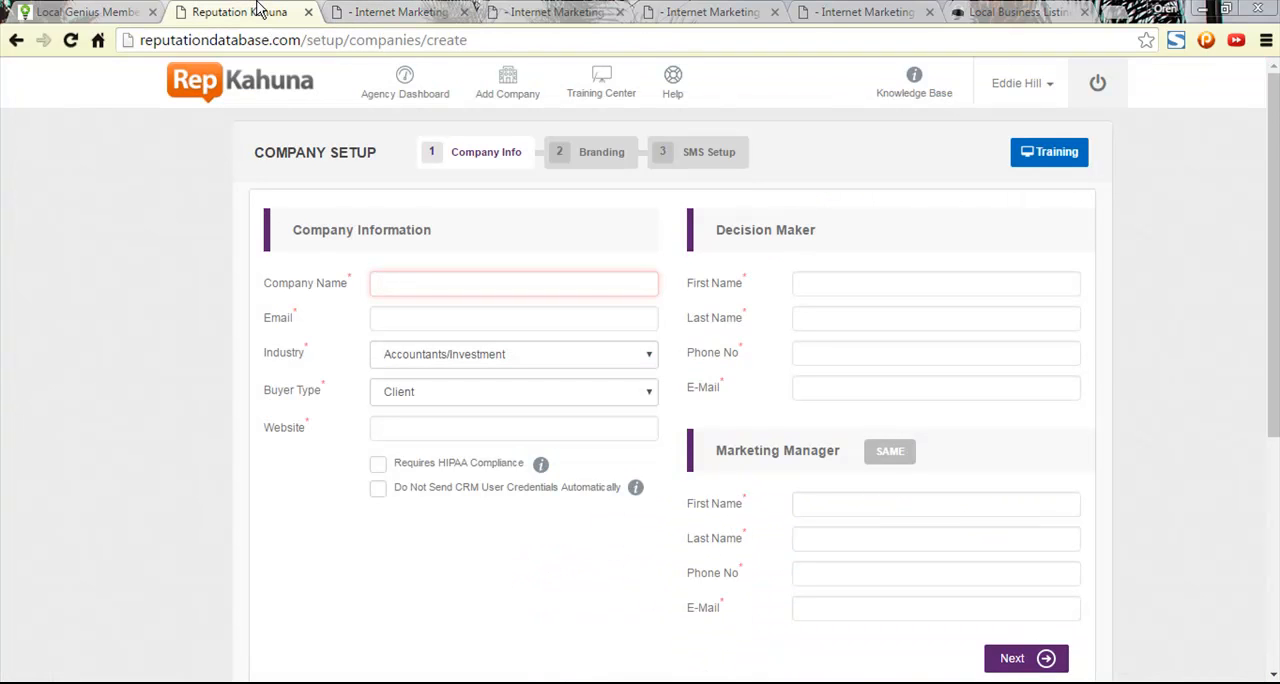
pyautogui.click(410, 11)
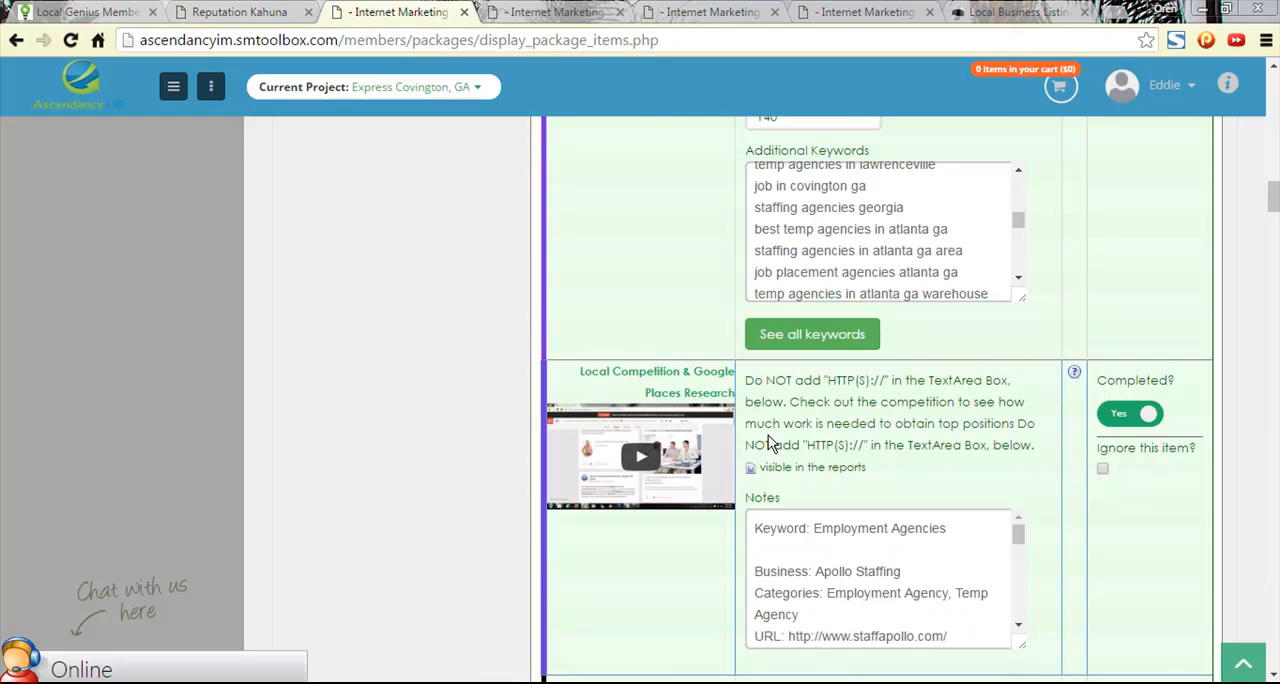
pyautogui.scroll(-10, 690, 476)
pyautogui.scroll(-20, 694, 440)
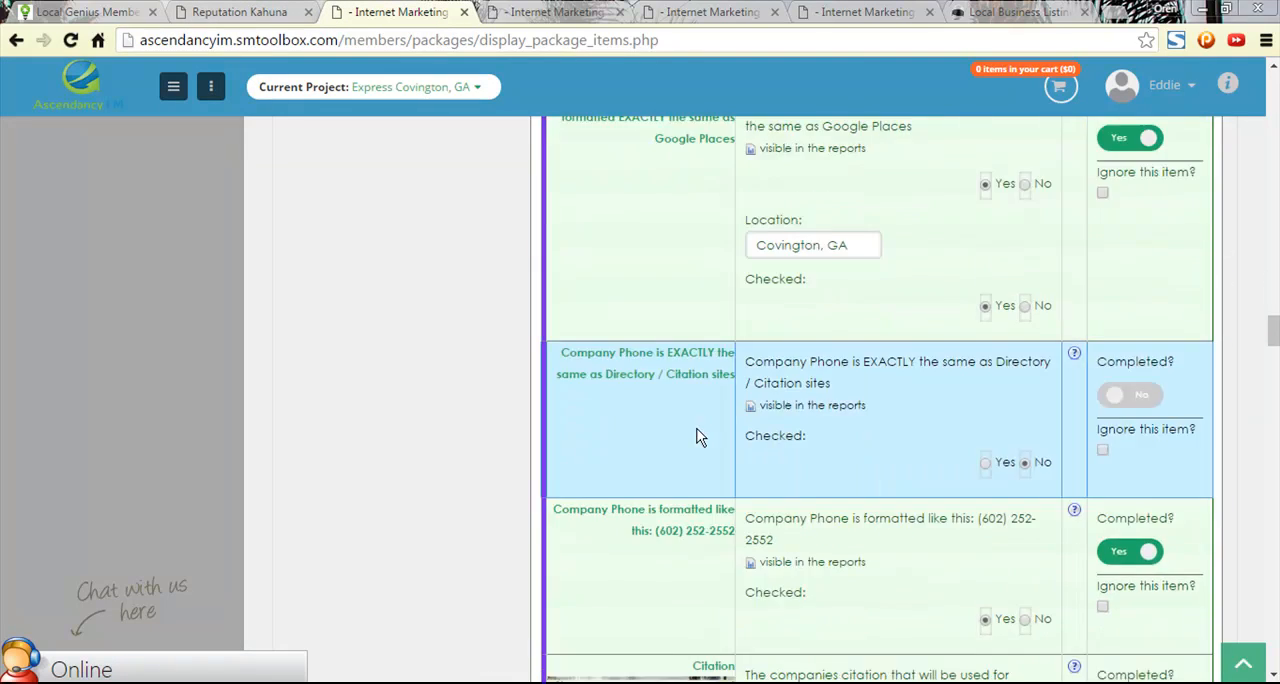
pyautogui.scroll(3, 833, 361)
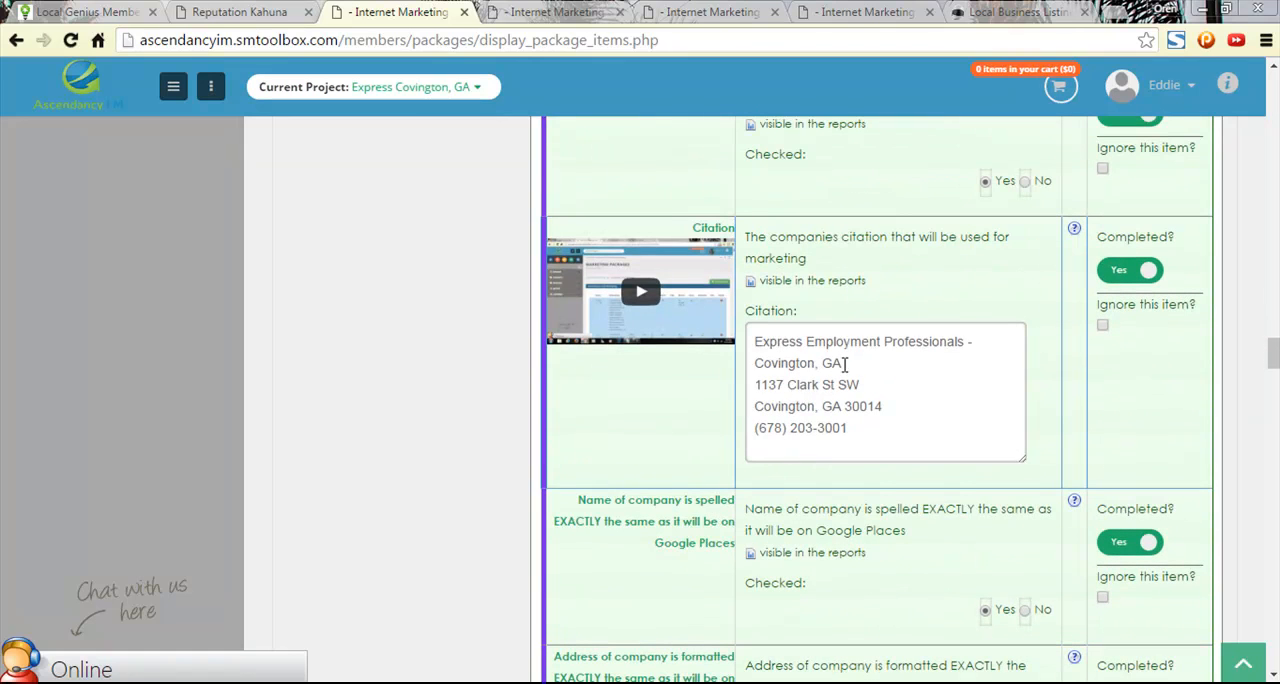
pyautogui.moveTo(836, 362); pyautogui.dragTo(722, 345)
pyautogui.hotkey('ctrl', 'c')
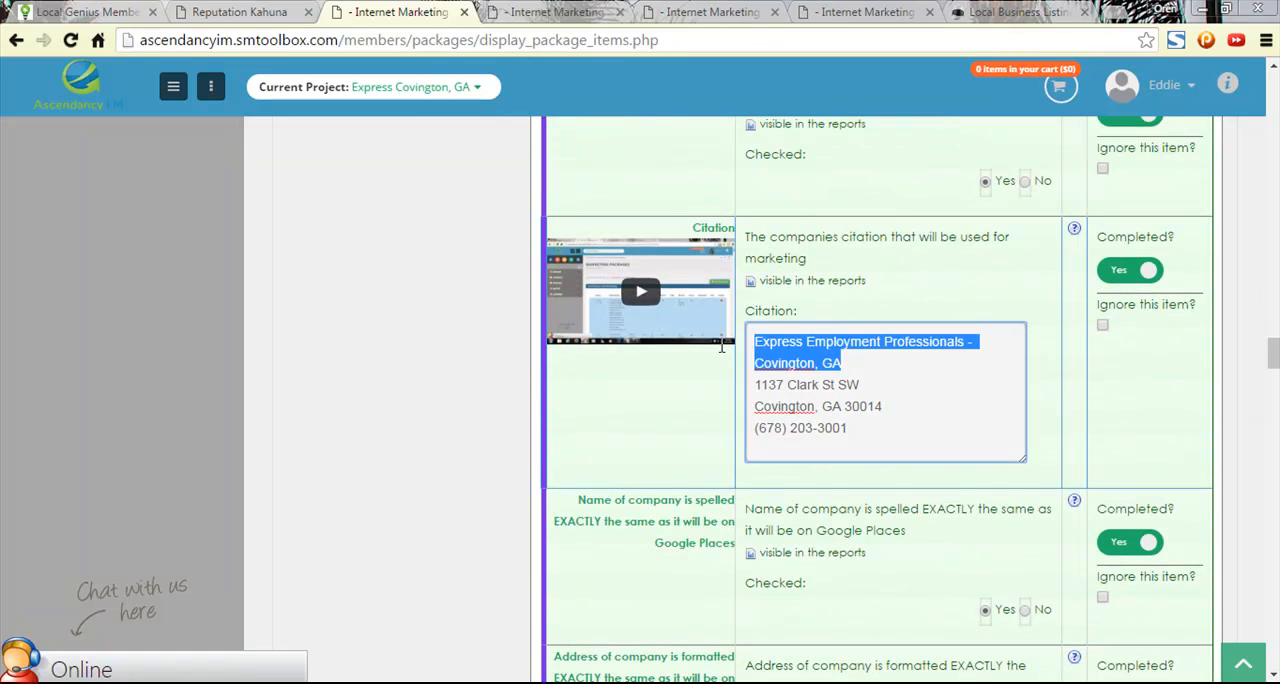
# - Check the company's listing with a Google search for "Express Employment Professionals - Covington, GA" and close the results
pyautogui.click(1118, 14)
pyautogui.hotkey('ctrl', 'v')
pyautogui.press('Return')
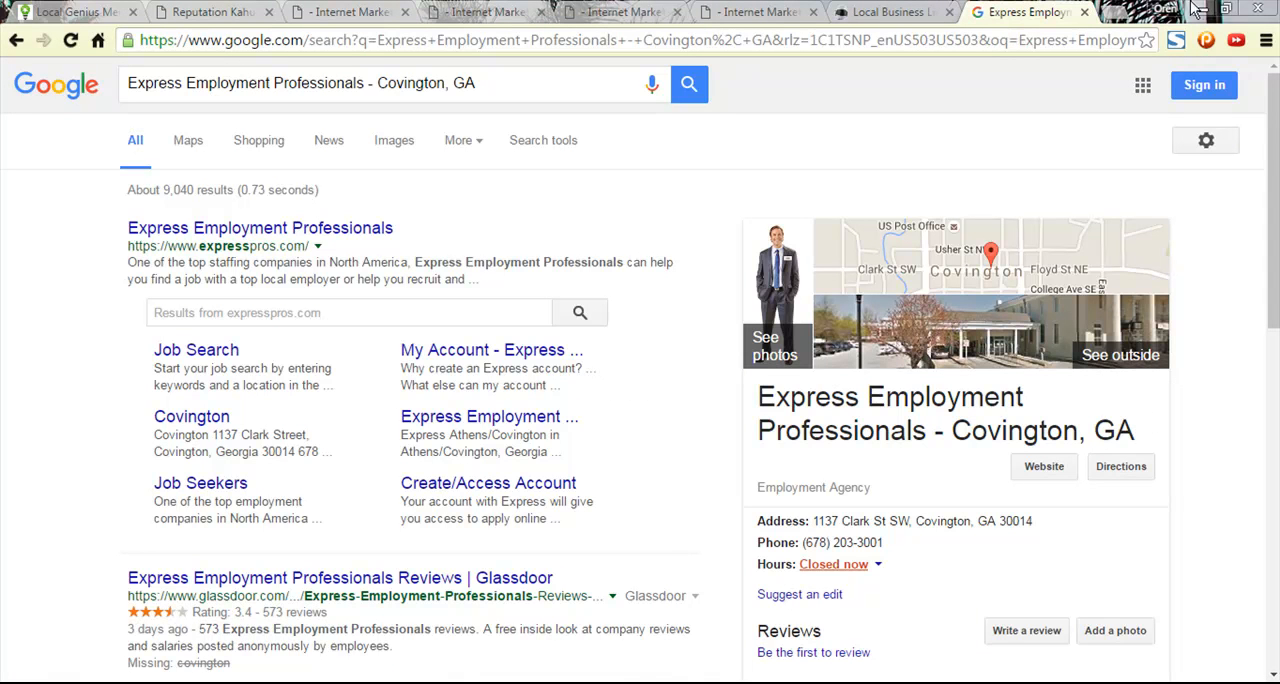
pyautogui.click(1084, 12)
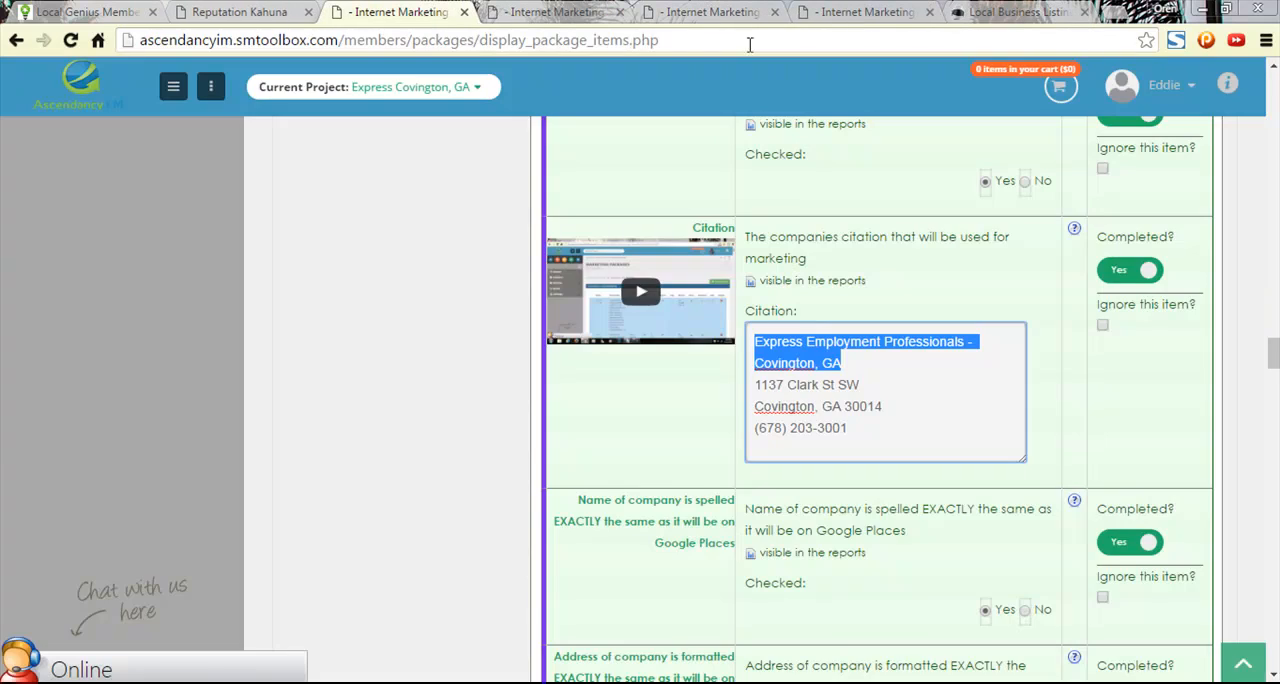
# - Set Company Name to "Express Employment Professionals - Covington, GA" in the Reputation Kahuna setup form, using the suggested Clark Street listing
pyautogui.click(237, 12)
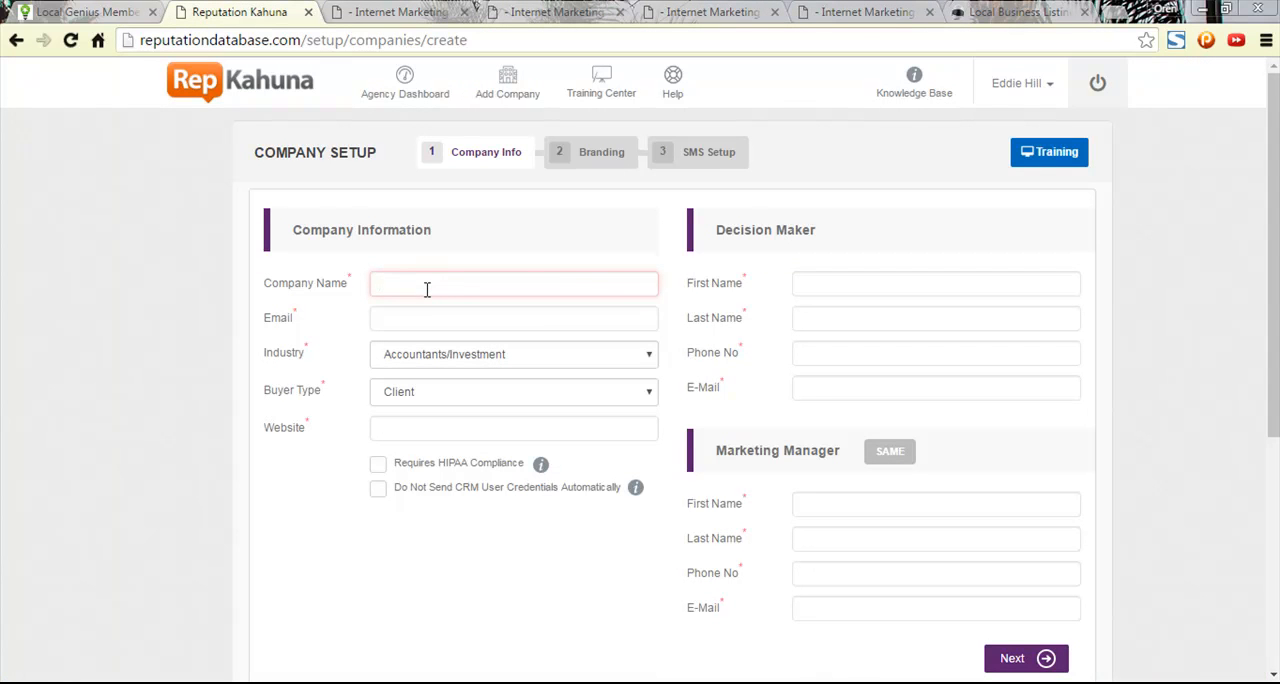
pyautogui.hotkey('ctrl', 'v')
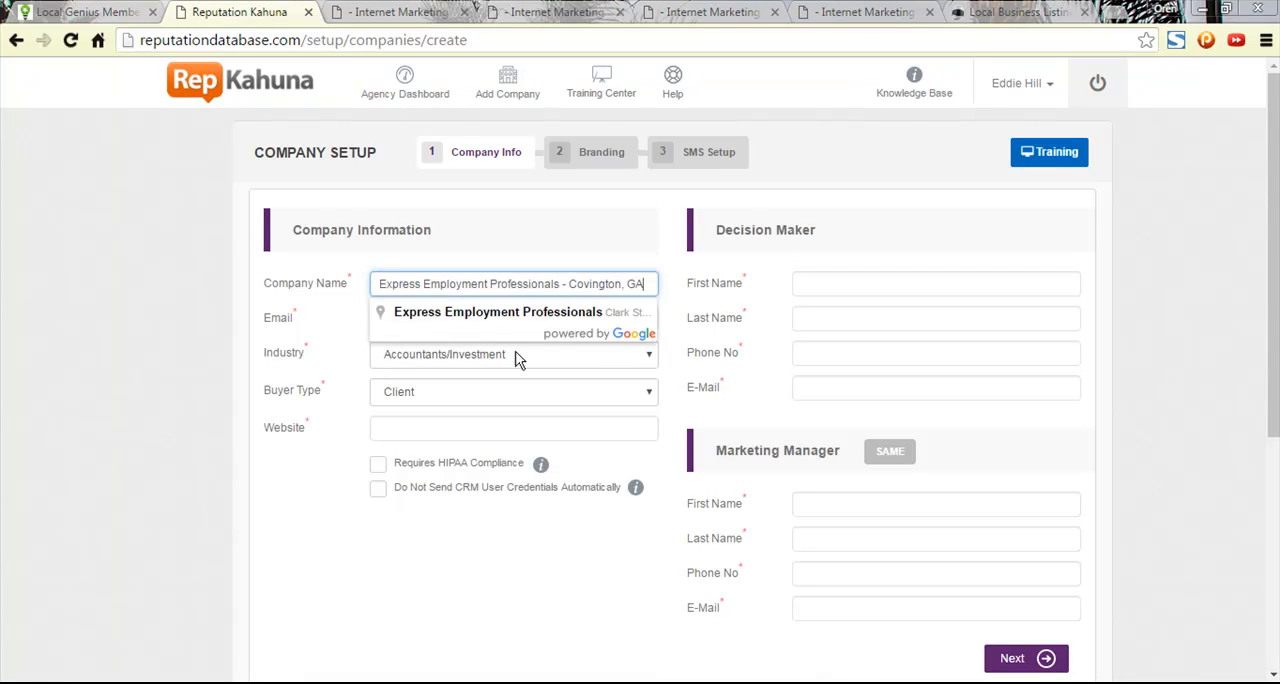
pyautogui.click(470, 322)
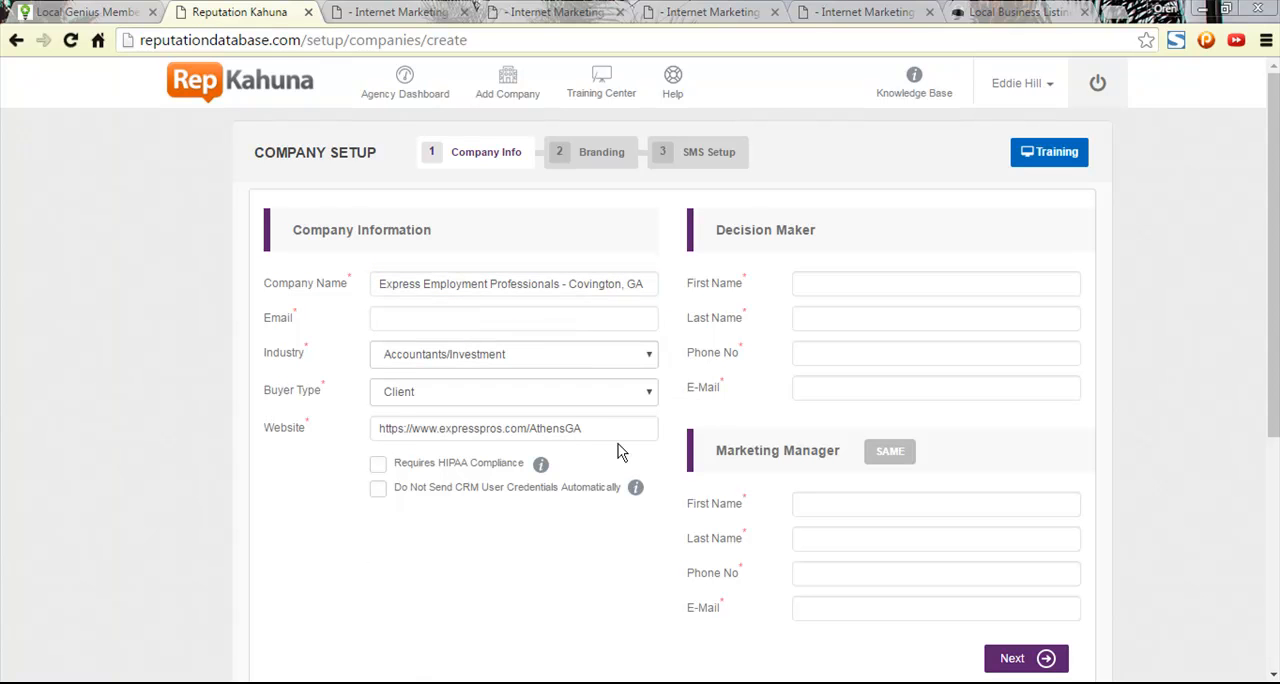
# - Switch back to the Ascendancy marketing checklist and find the company's website under the Web Address item
pyautogui.click(1015, 12)
pyautogui.click(865, 12)
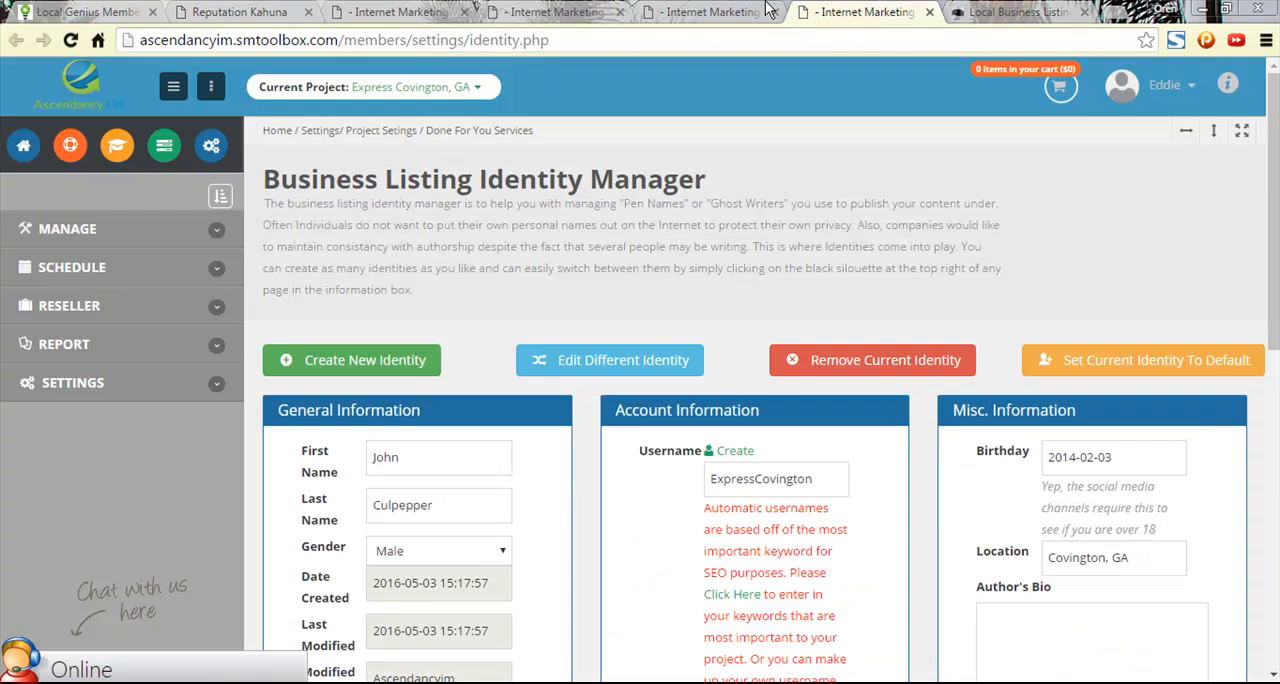
pyautogui.click(708, 12)
pyautogui.click(560, 12)
pyautogui.click(420, 12)
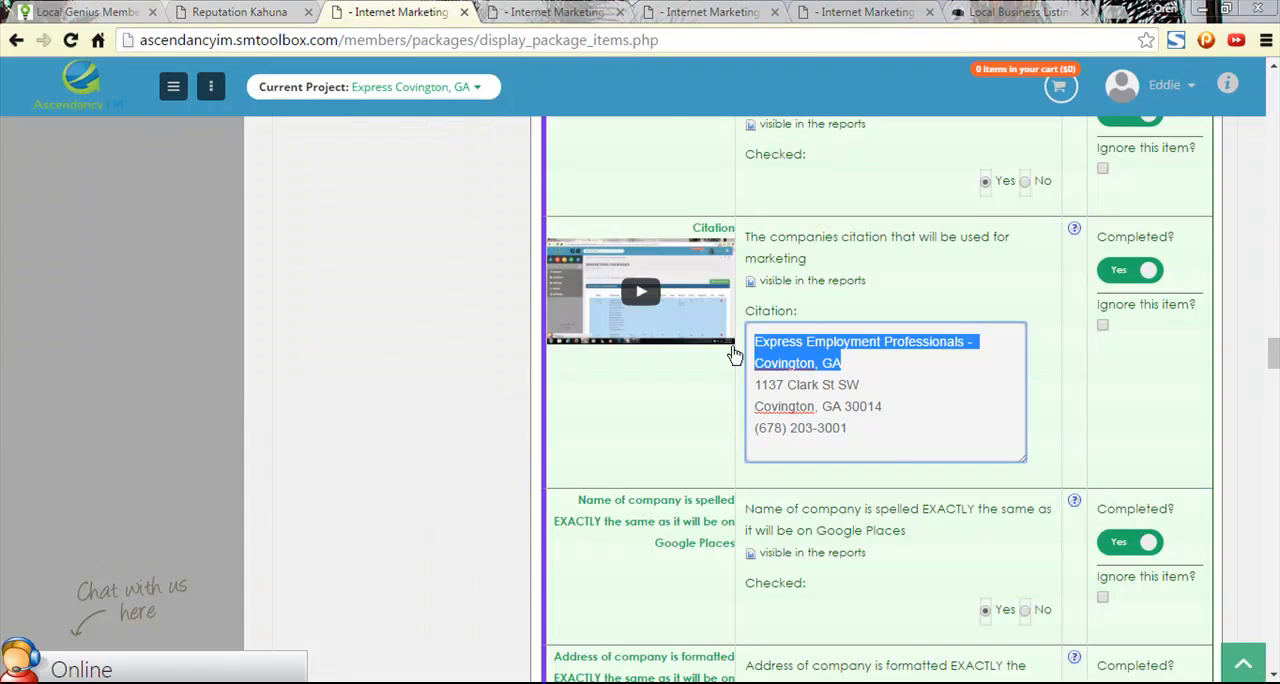
pyautogui.scroll(-12, 885, 470)
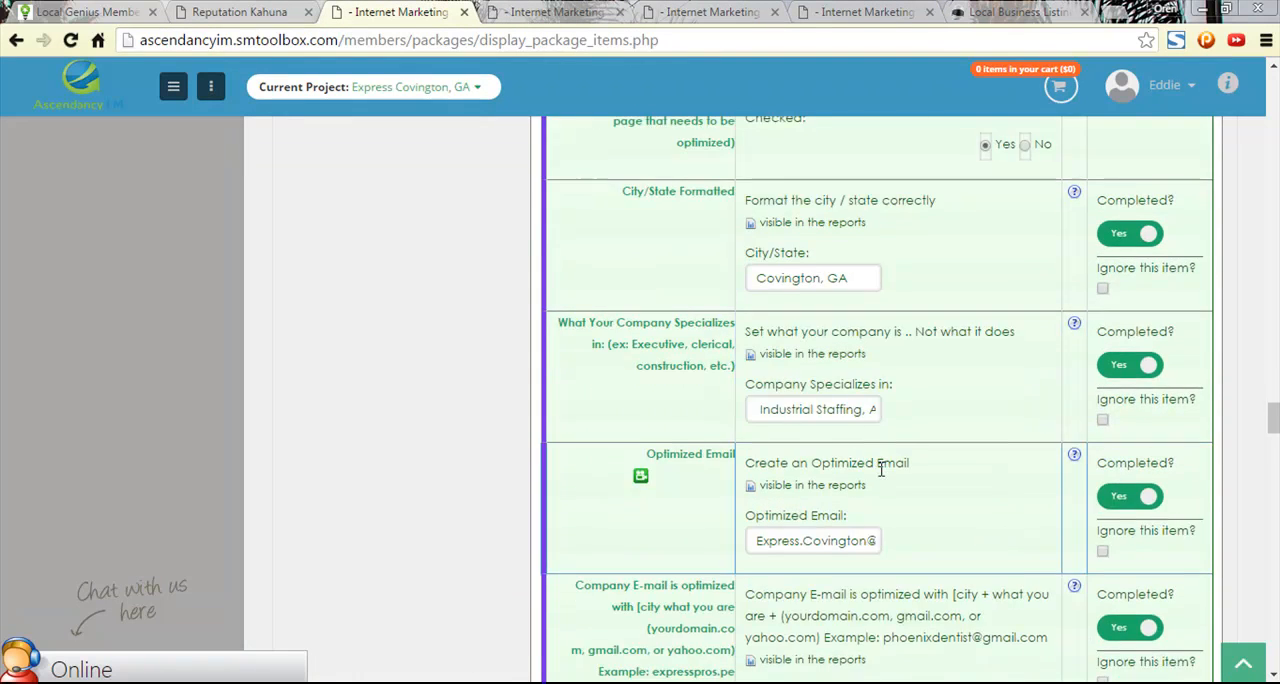
pyautogui.scroll(4, 880, 477)
pyautogui.moveTo(817, 338); pyautogui.dragTo(900, 342)
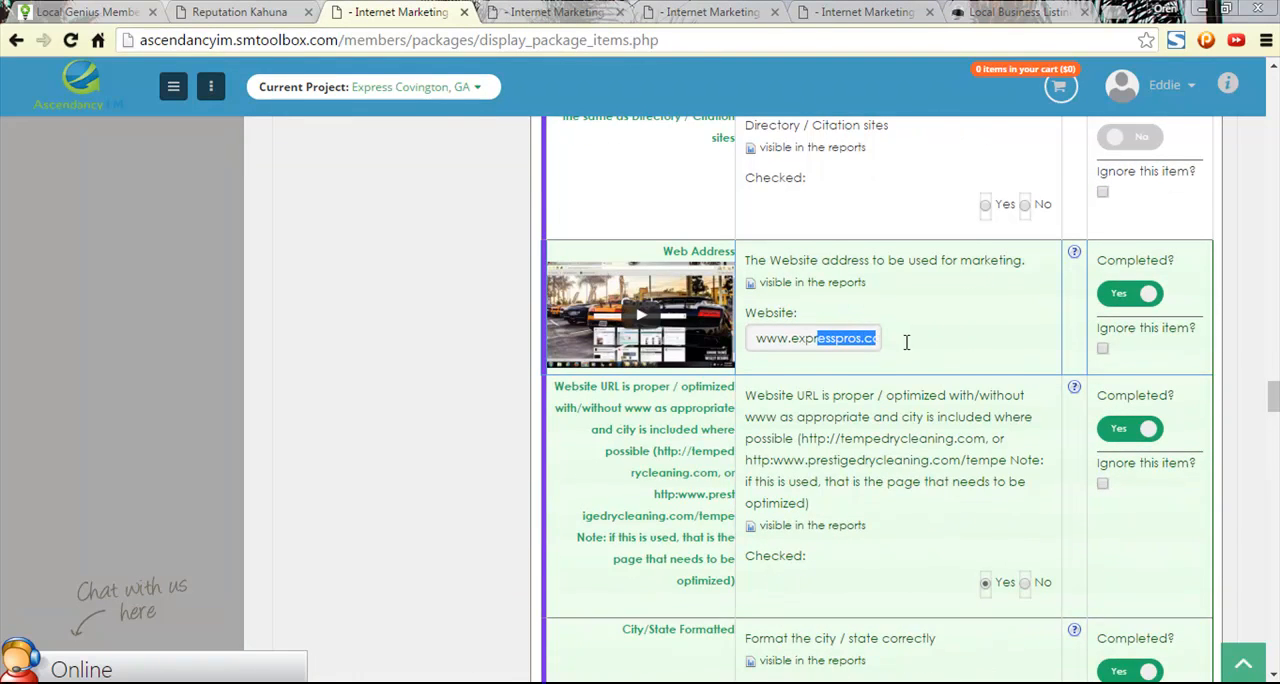
pyautogui.moveTo(820, 338); pyautogui.dragTo(740, 348)
pyautogui.click(757, 340)
pyautogui.write('ht')
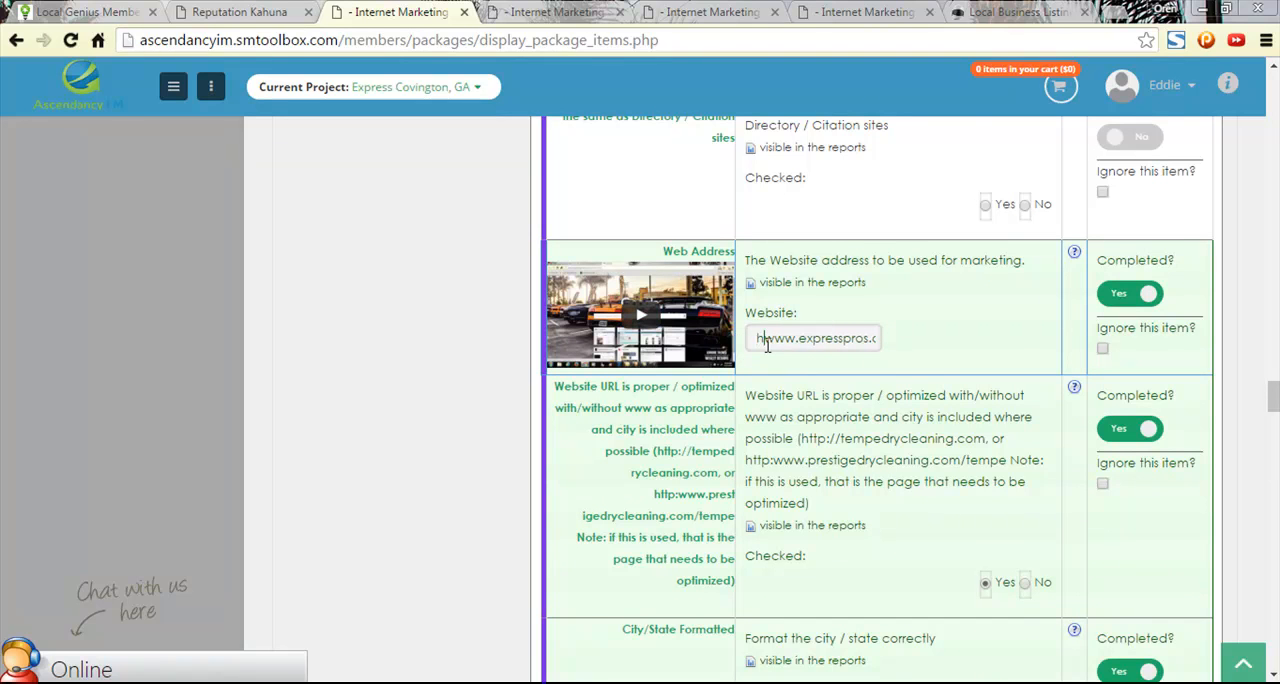
pyautogui.write('tp://')
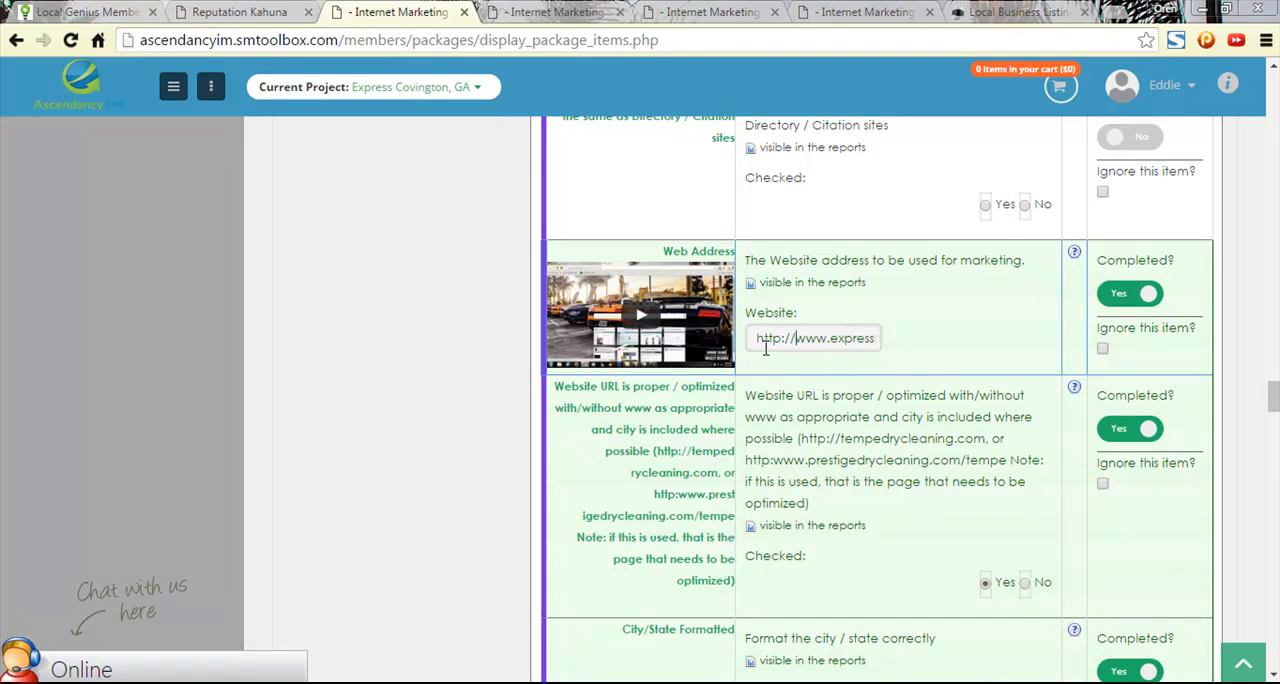
pyautogui.moveTo(842, 340); pyautogui.dragTo(908, 342)
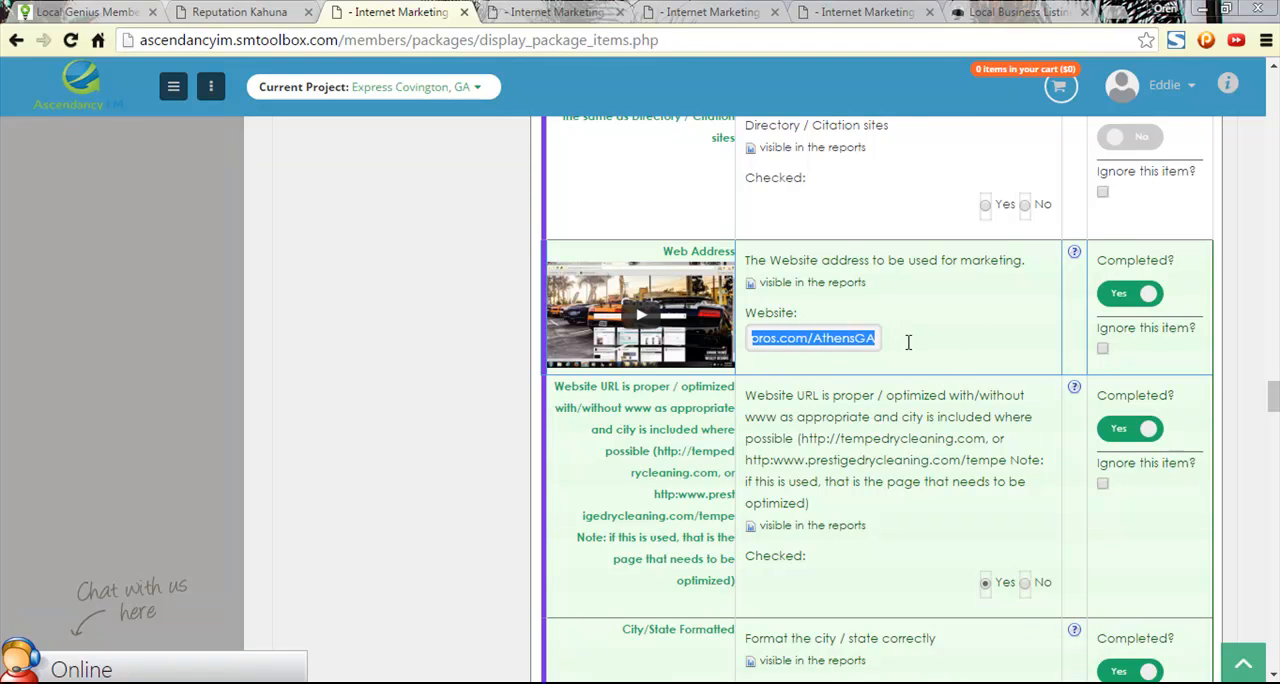
# - Review the Buyer Type and Industry options in the Reputation Kahuna company setup form for ones that suit the company
pyautogui.click(262, 12)
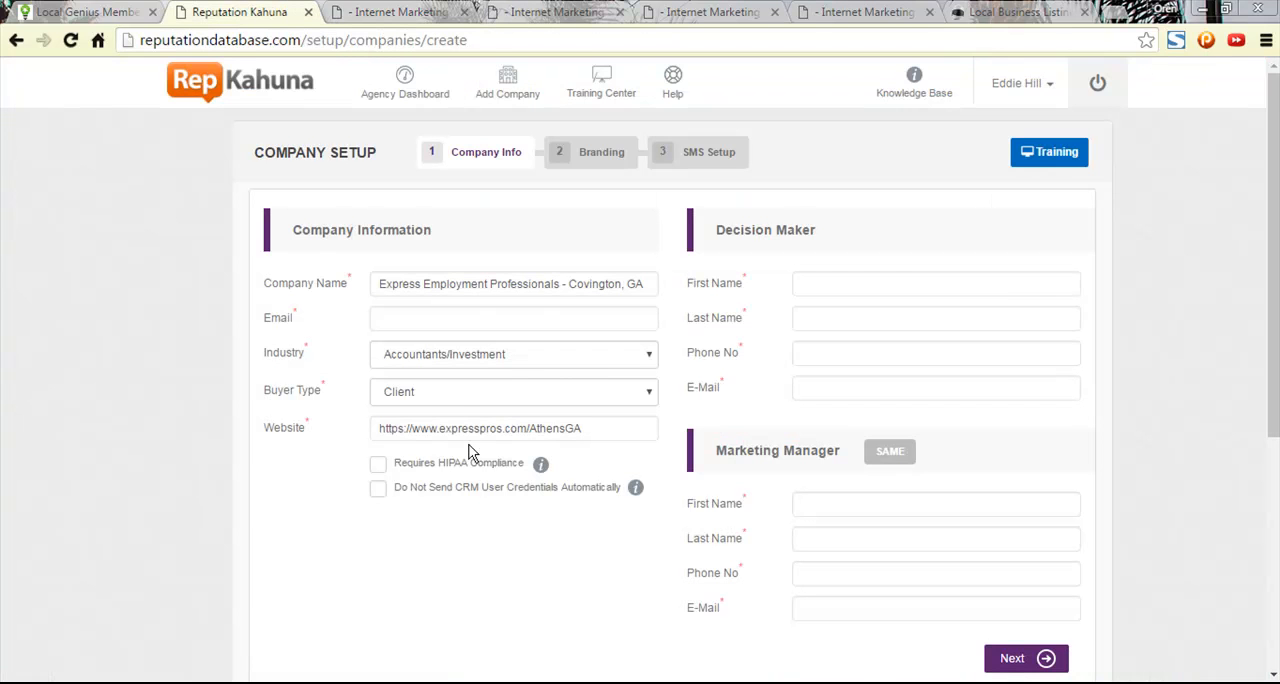
pyautogui.click(452, 398)
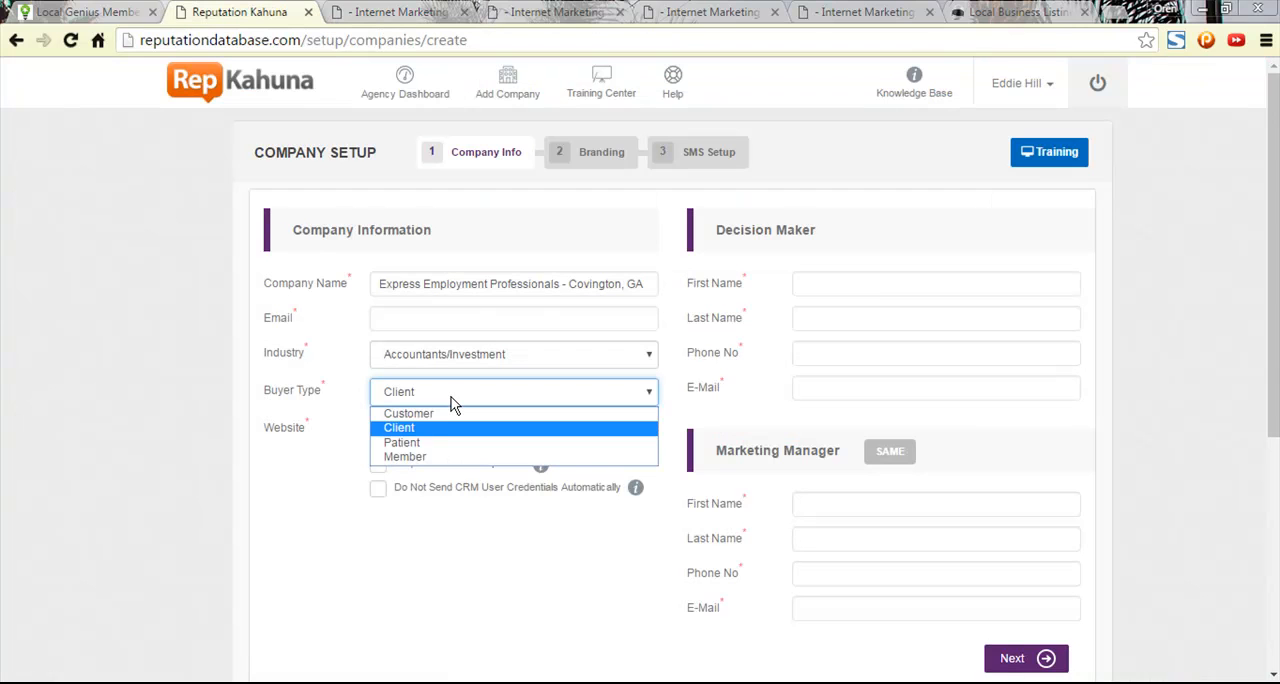
pyautogui.click(452, 400)
pyautogui.click(477, 357)
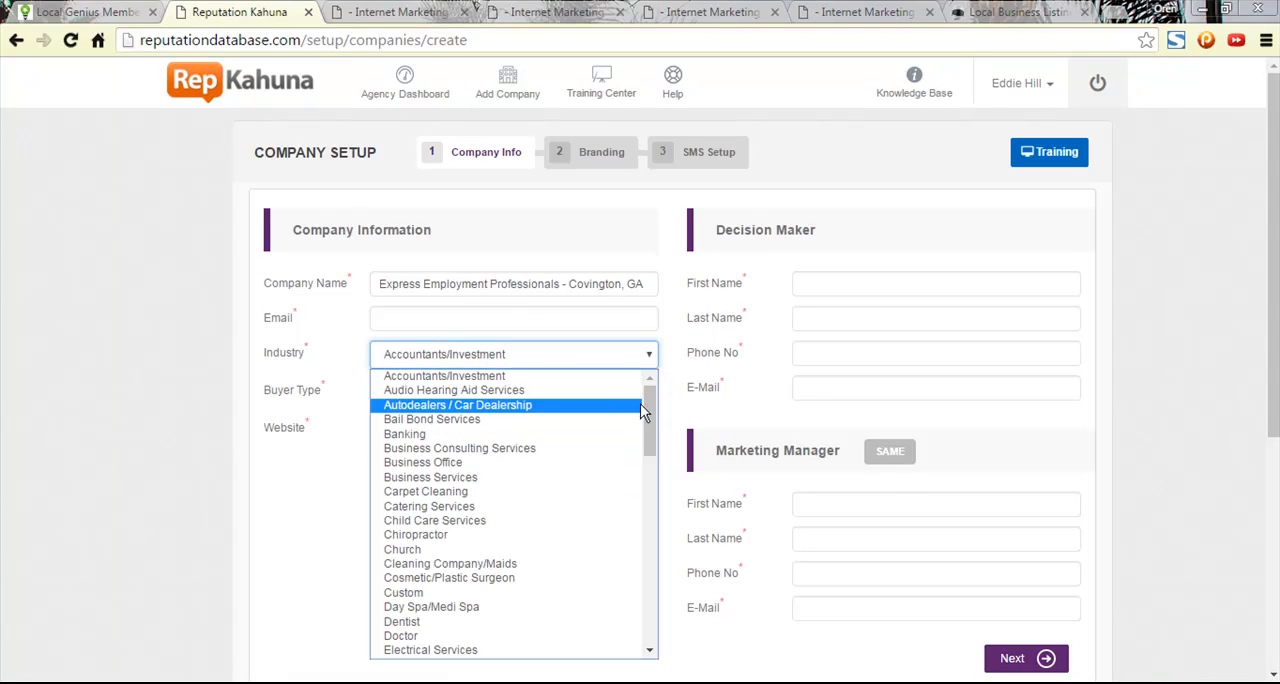
pyautogui.moveTo(650, 418); pyautogui.dragTo(647, 630)
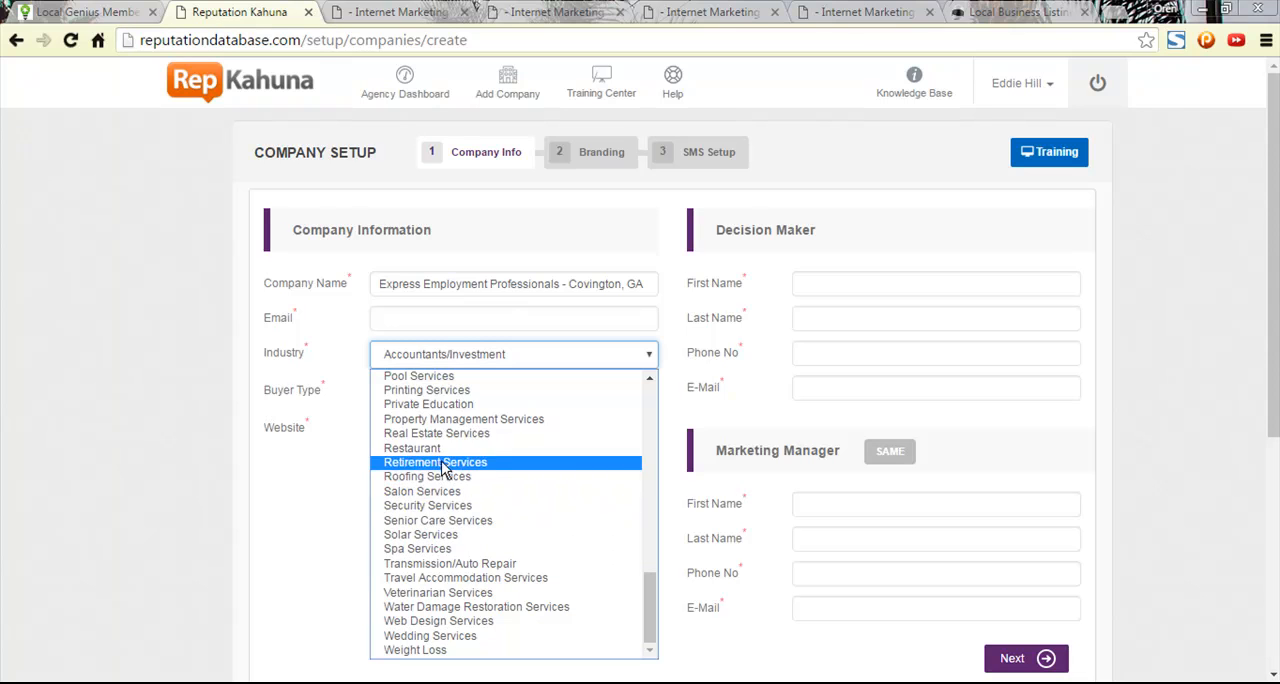
pyautogui.click(650, 380)
pyautogui.click(655, 380)
pyautogui.click(655, 380)
pyautogui.click(655, 380)
pyautogui.click(655, 380)
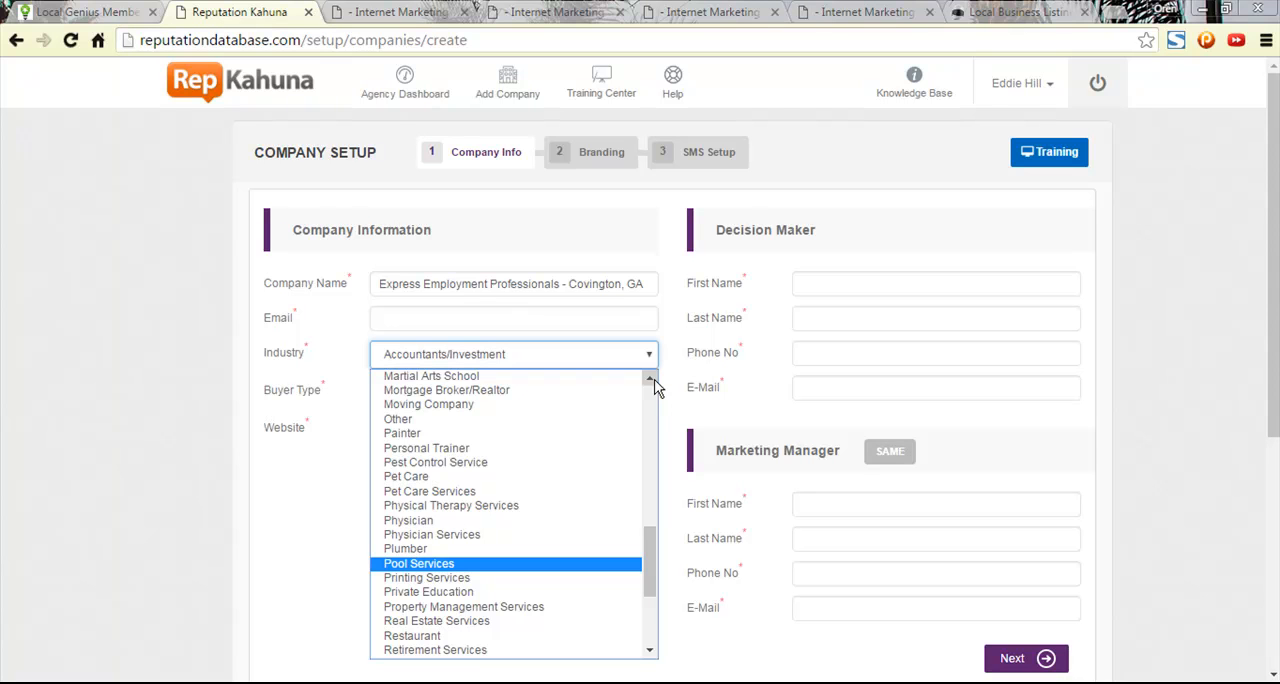
pyautogui.click(650, 380)
pyautogui.click(650, 380)
pyautogui.click(650, 380)
pyautogui.click(650, 380)
pyautogui.click(650, 380)
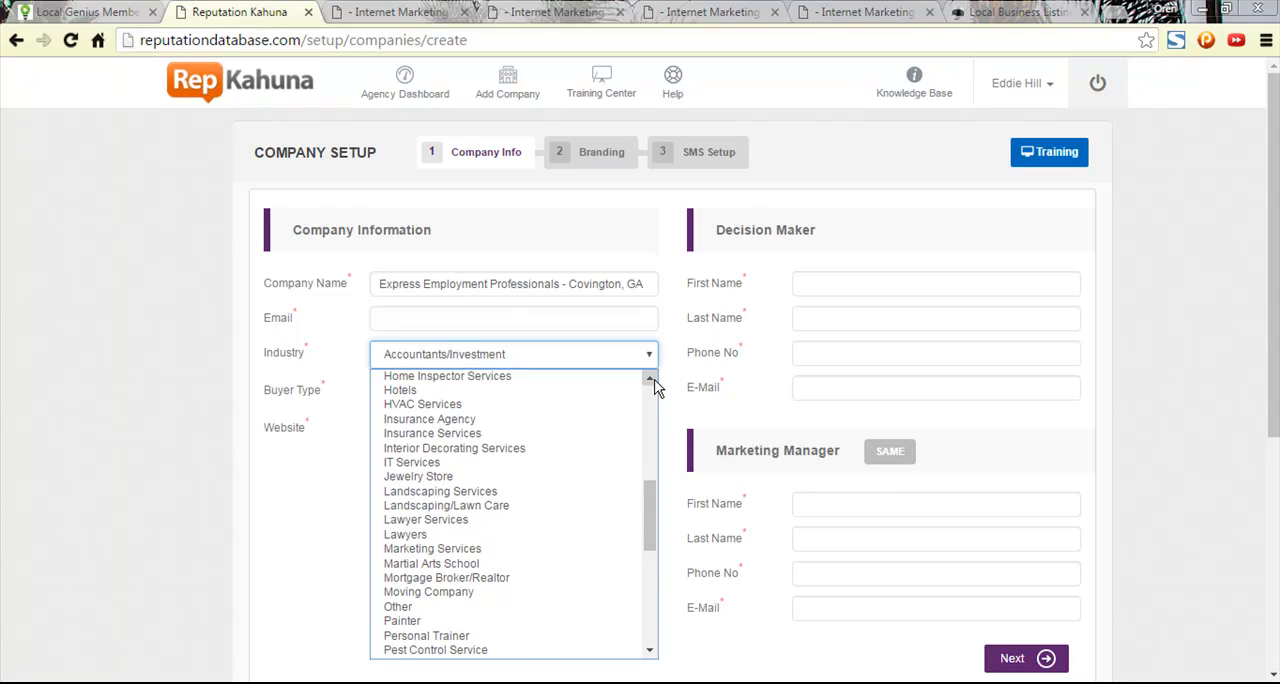
pyautogui.click(652, 381)
pyautogui.click(652, 381)
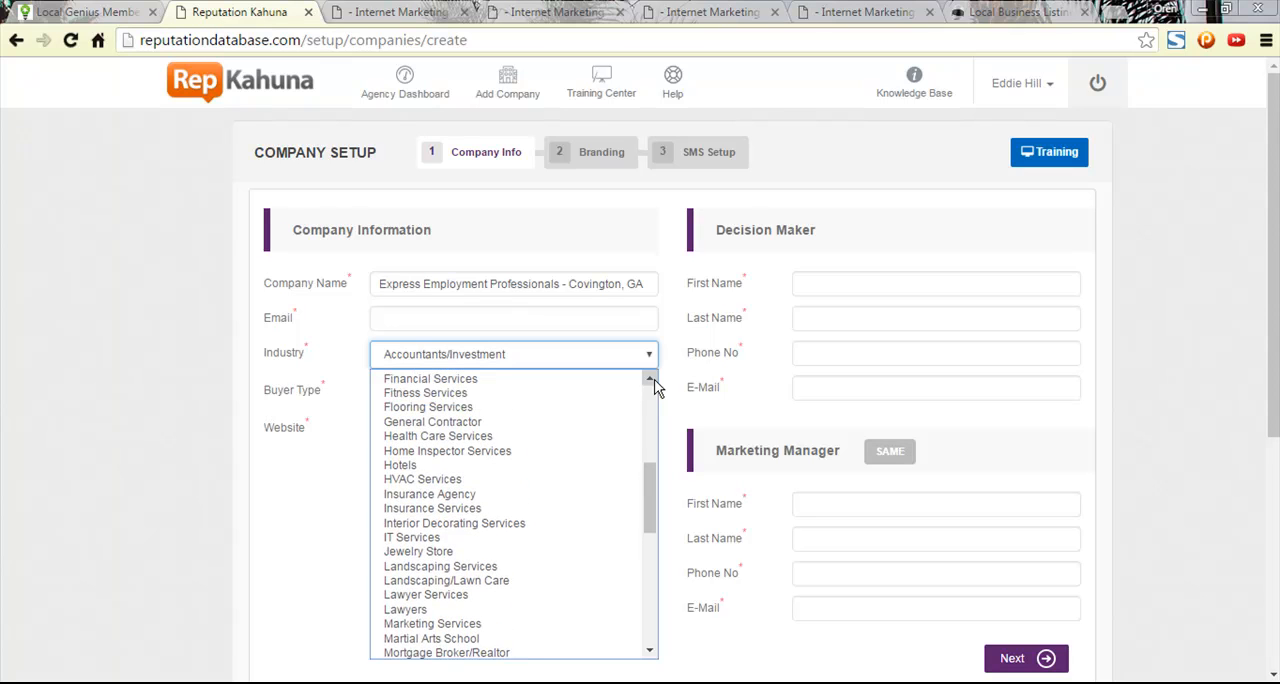
pyautogui.click(650, 380)
pyautogui.click(650, 380)
pyautogui.click(650, 380)
pyautogui.click(651, 380)
pyautogui.click(651, 380)
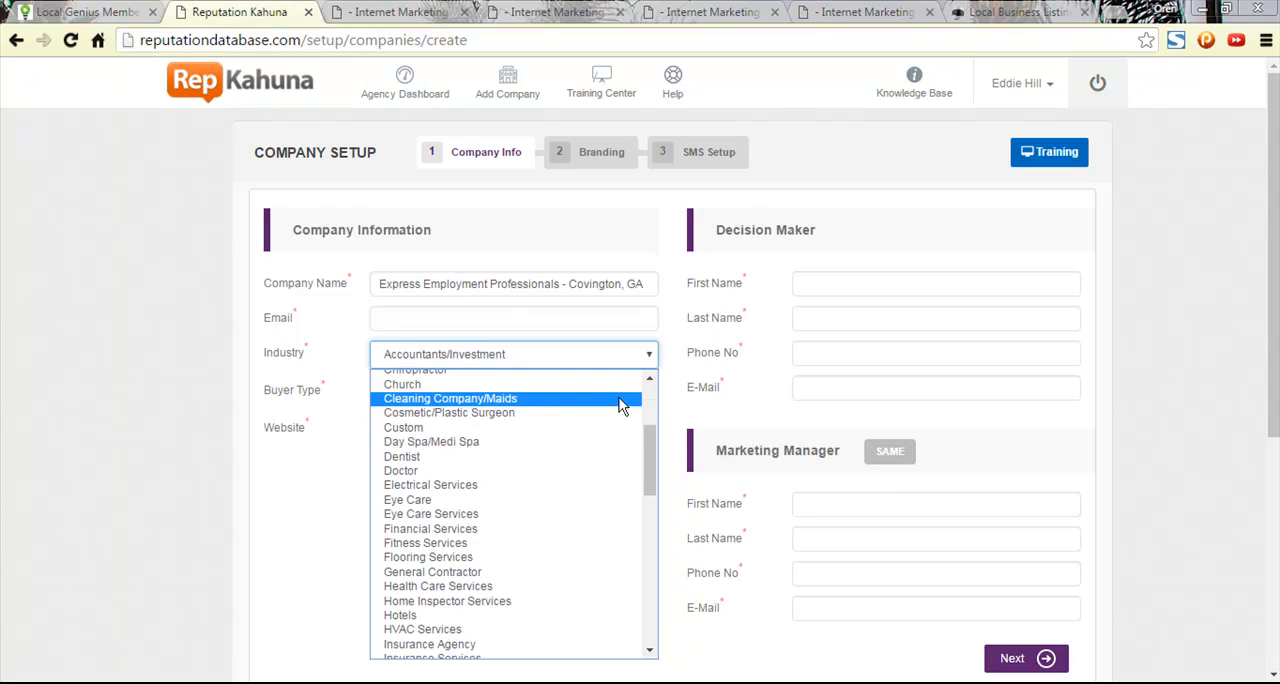
pyautogui.click(649, 381)
pyautogui.click(648, 381)
pyautogui.click(648, 381)
pyautogui.click(648, 381)
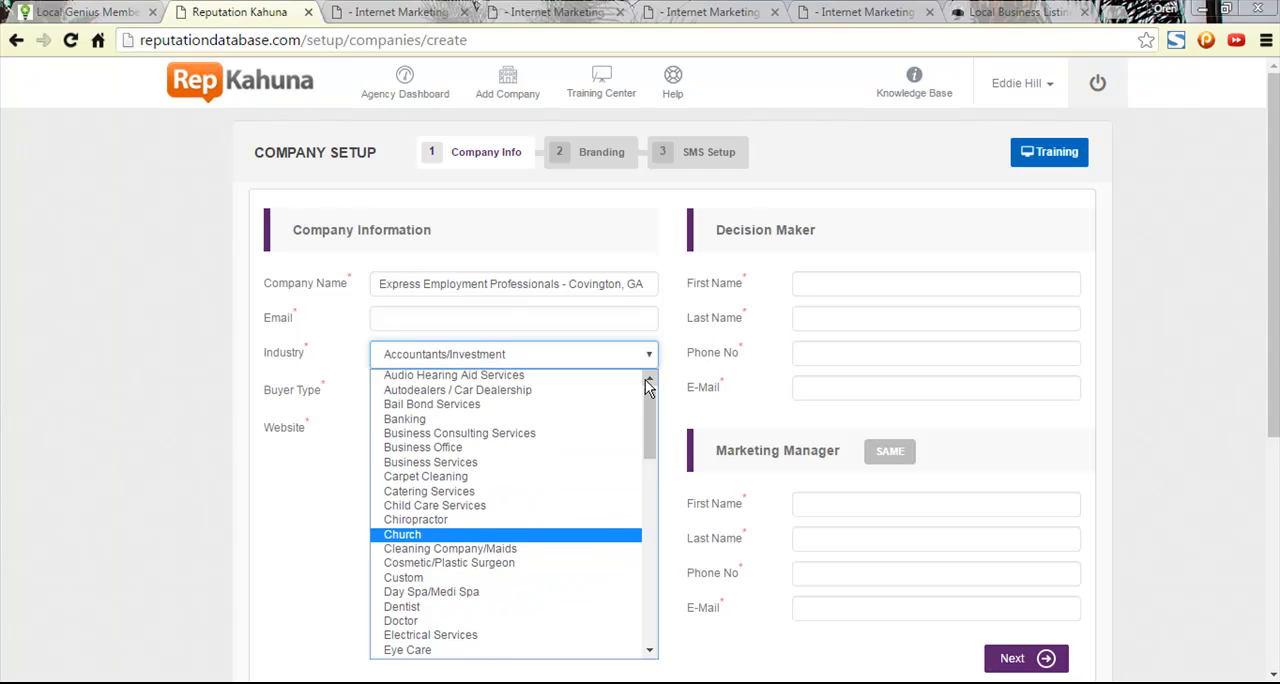
pyautogui.click(647, 381)
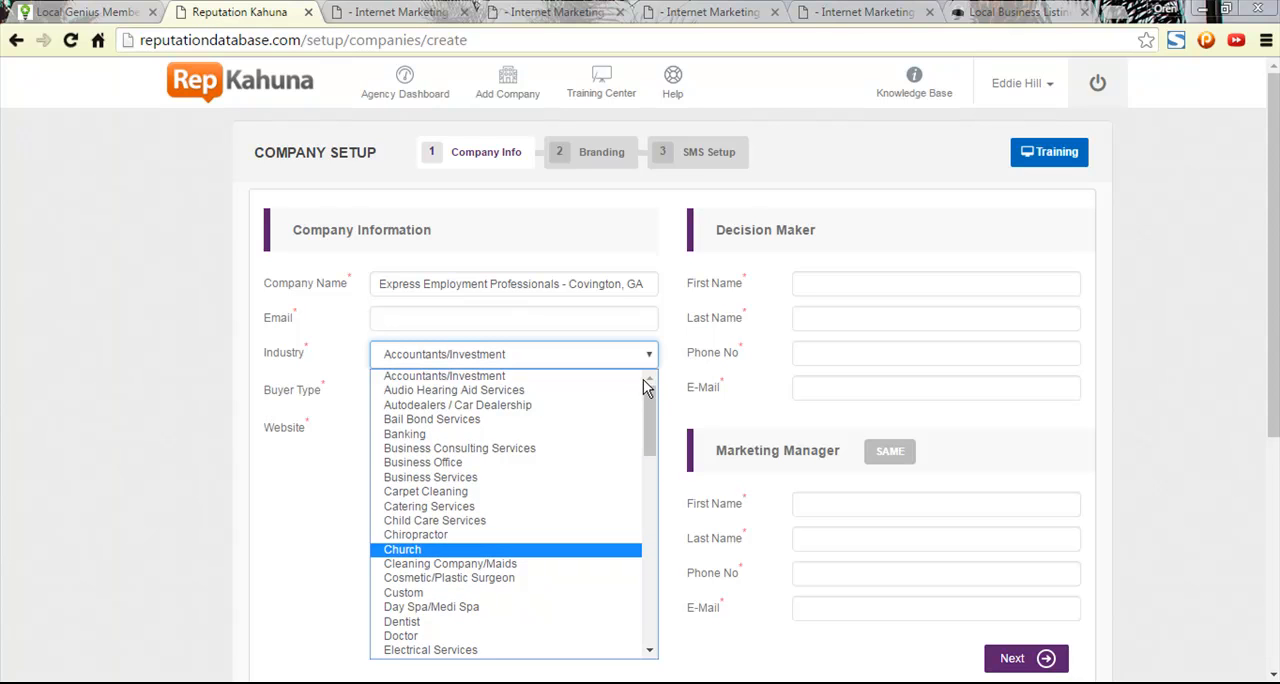
pyautogui.click(600, 380)
# - Set the company's Industry to Custom and keep Client as the Buyer Type
pyautogui.click(648, 356)
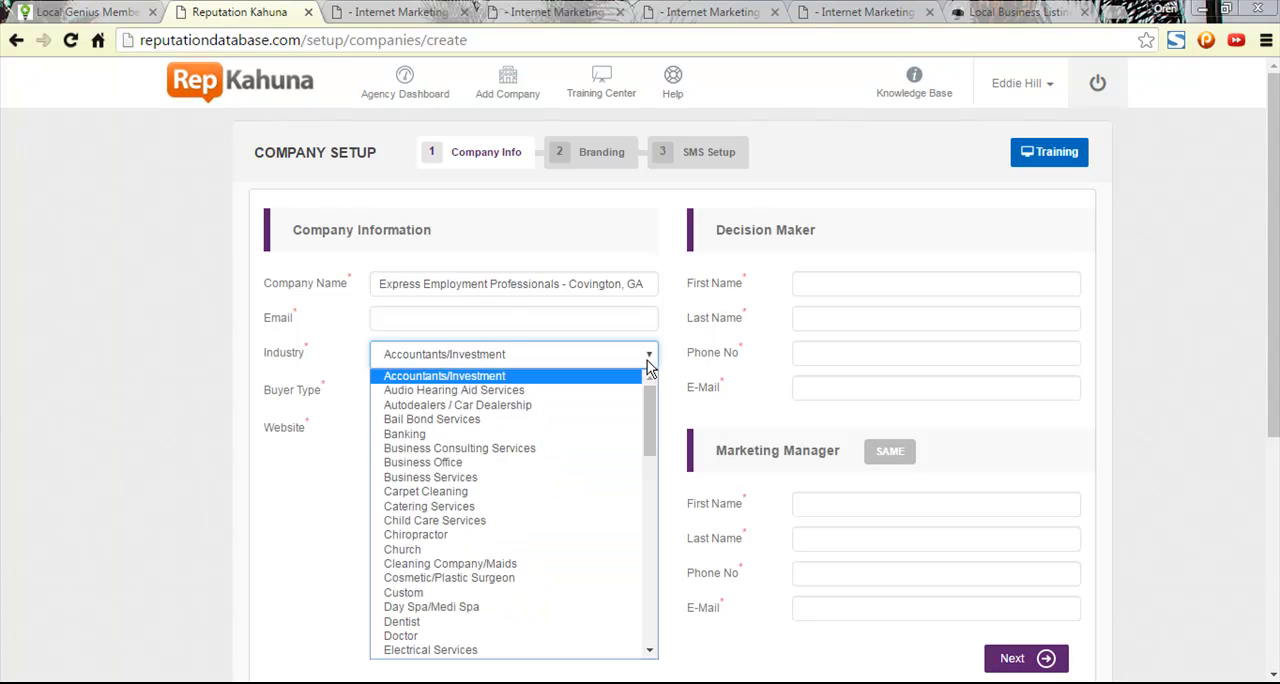
pyautogui.click(478, 593)
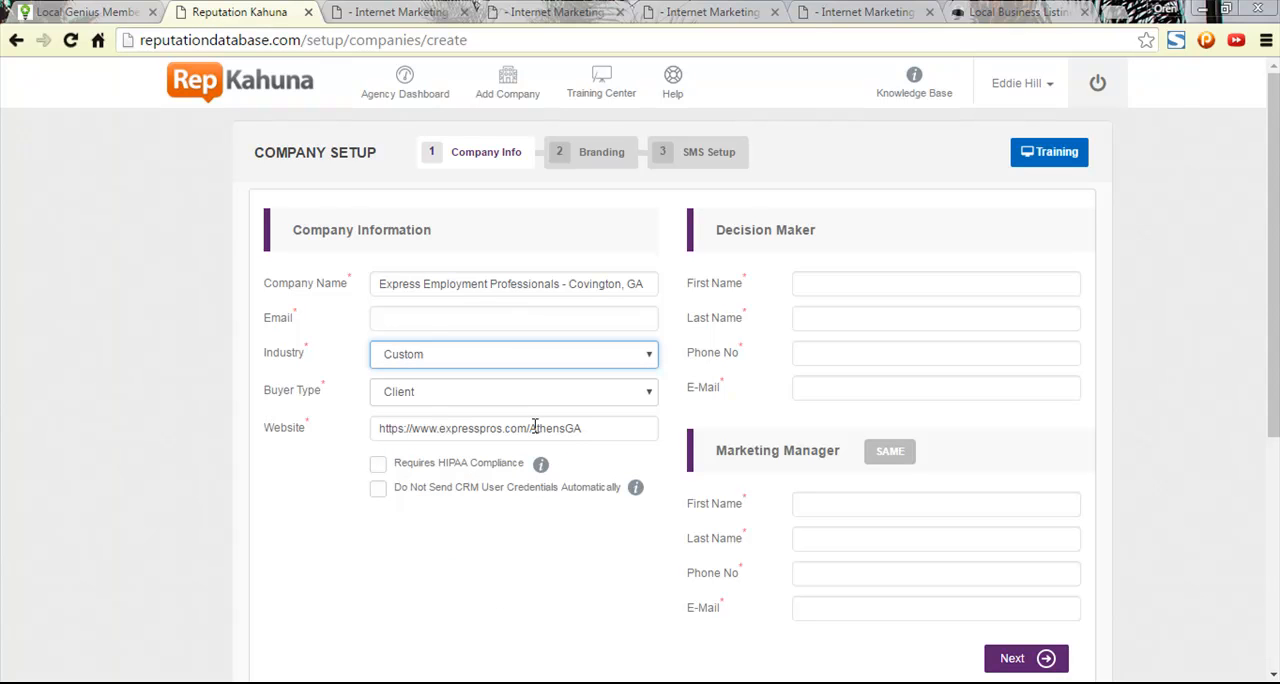
pyautogui.click(518, 390)
pyautogui.click(522, 400)
# - Find the Company Email in the Ascendancy company profile, open it for editing and copy the whole address
pyautogui.click(490, 320)
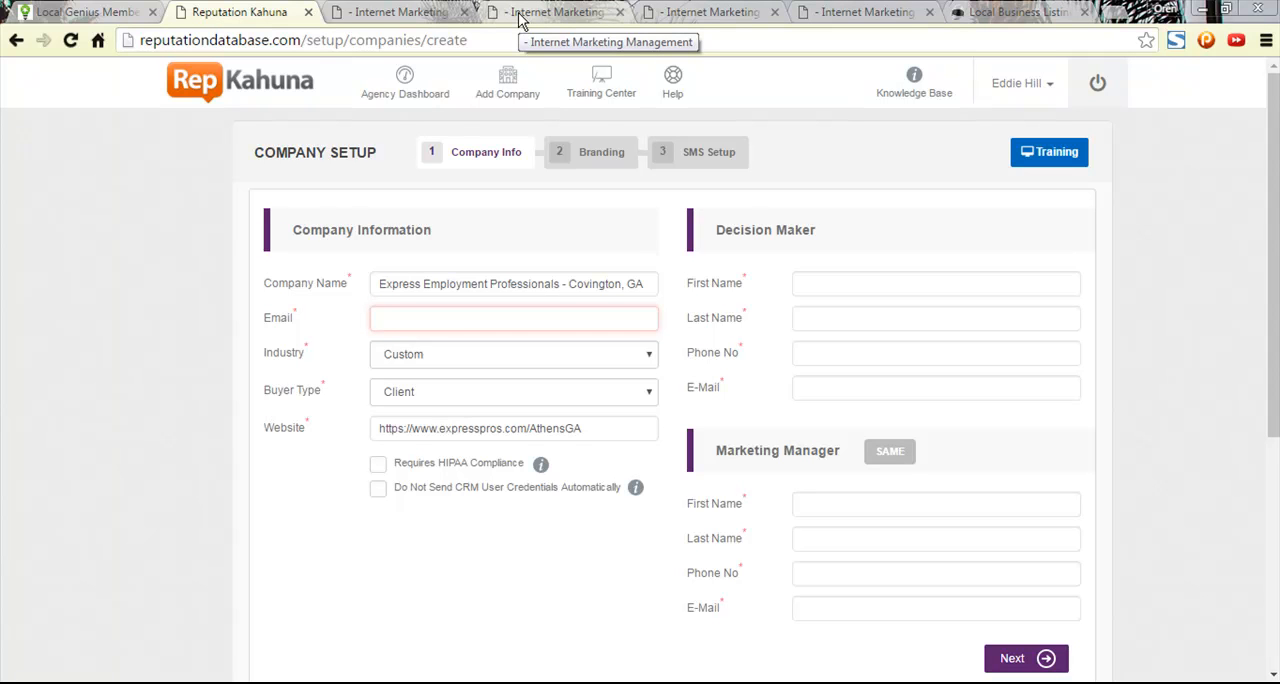
pyautogui.click(400, 11)
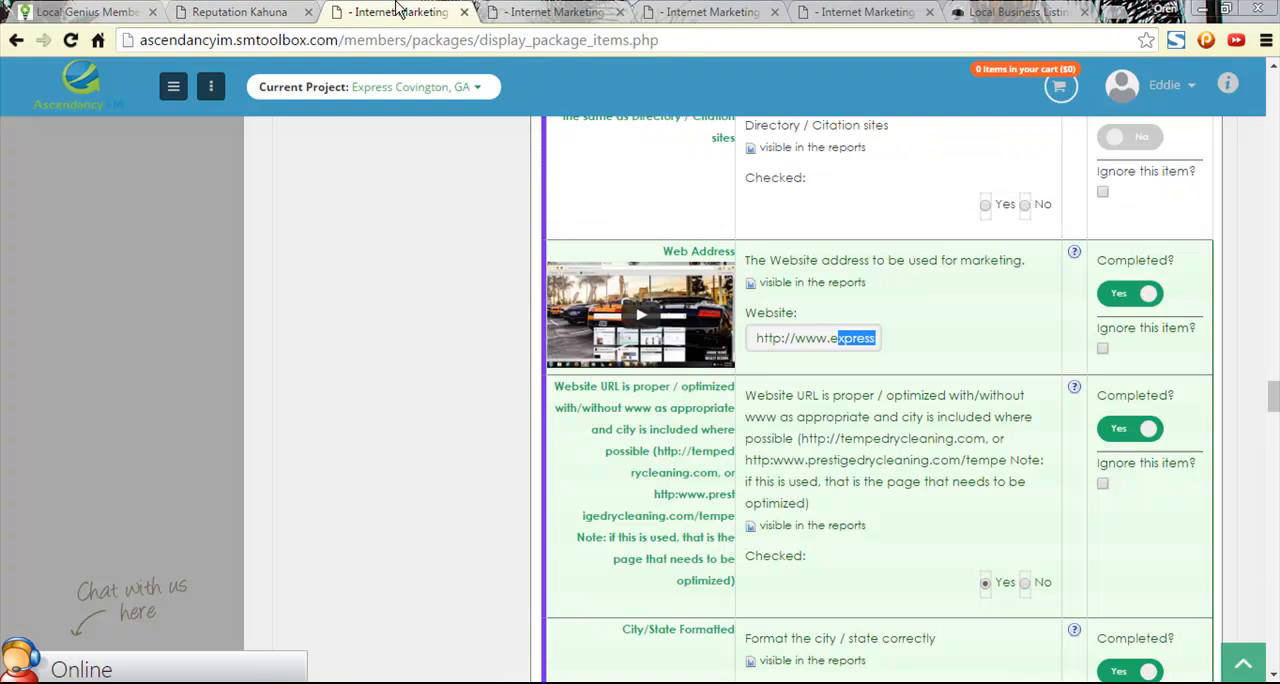
pyautogui.click(500, 10)
pyautogui.scroll(-5, 778, 358)
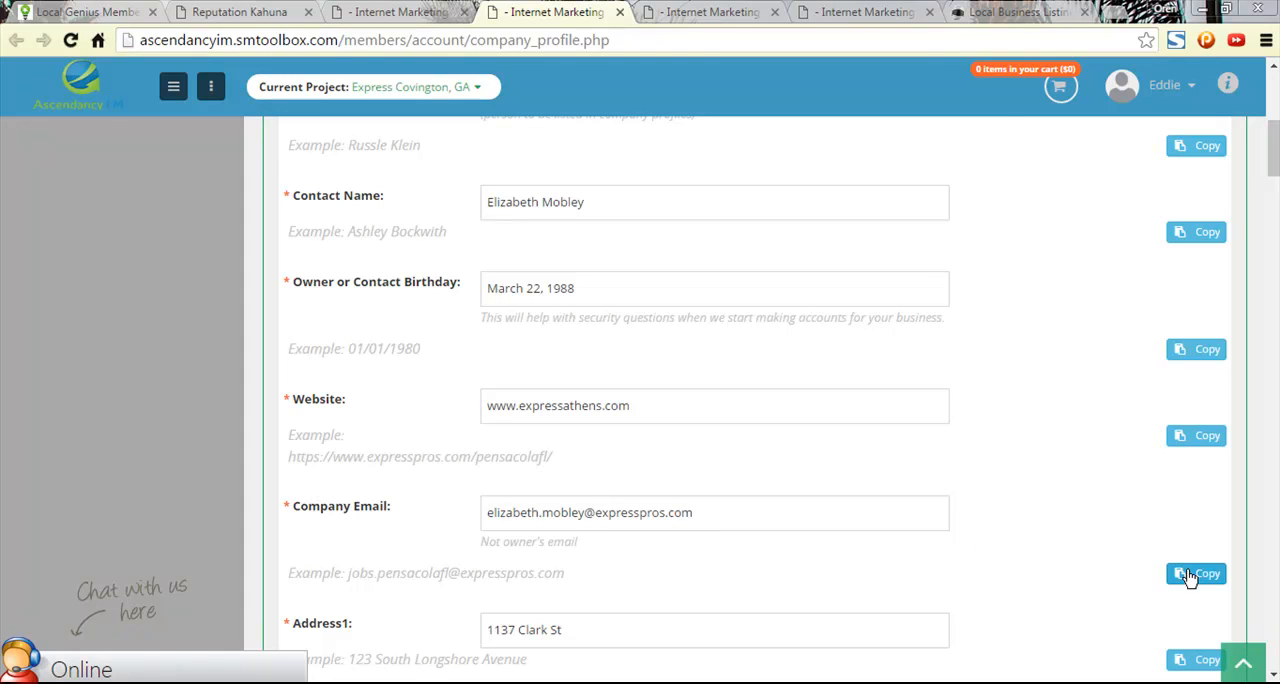
pyautogui.click(672, 512)
pyautogui.hotkey('ctrl', 'a')
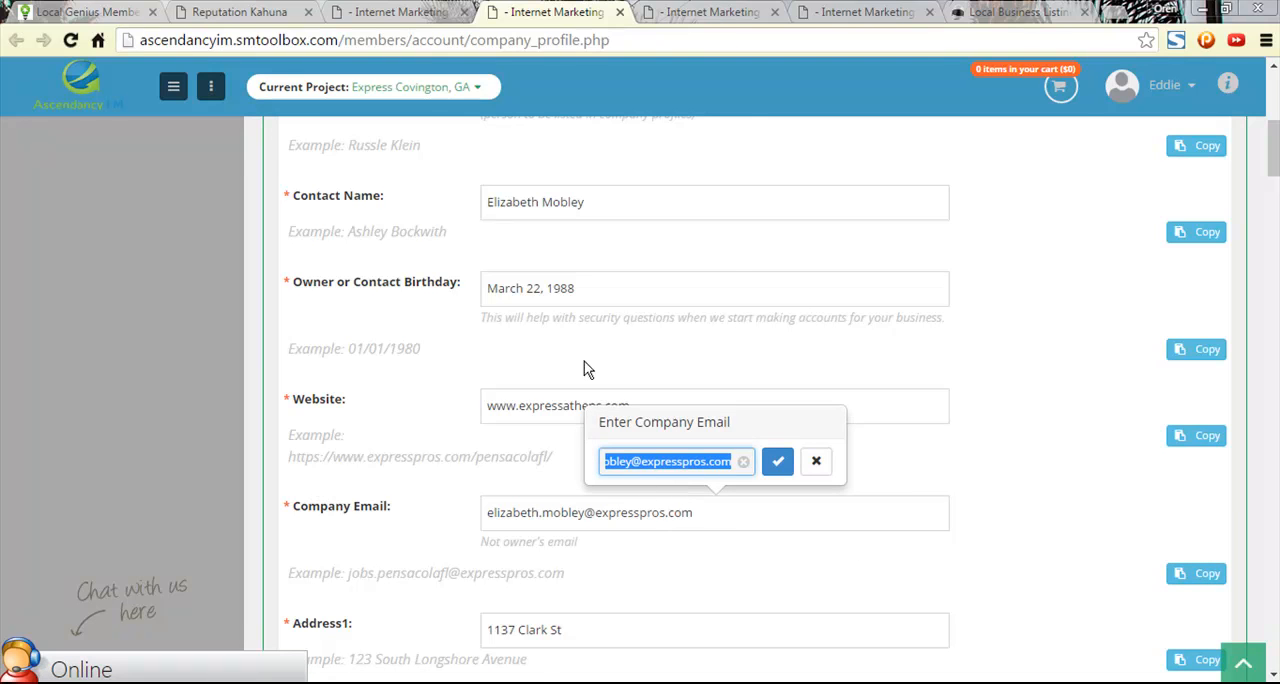
# - Paste the copied company email into the Email field of the Reputation Kahuna company setup form
pyautogui.click(395, 12)
pyautogui.click(245, 10)
pyautogui.click(455, 315)
pyautogui.hotkey('ctrl', 'v')
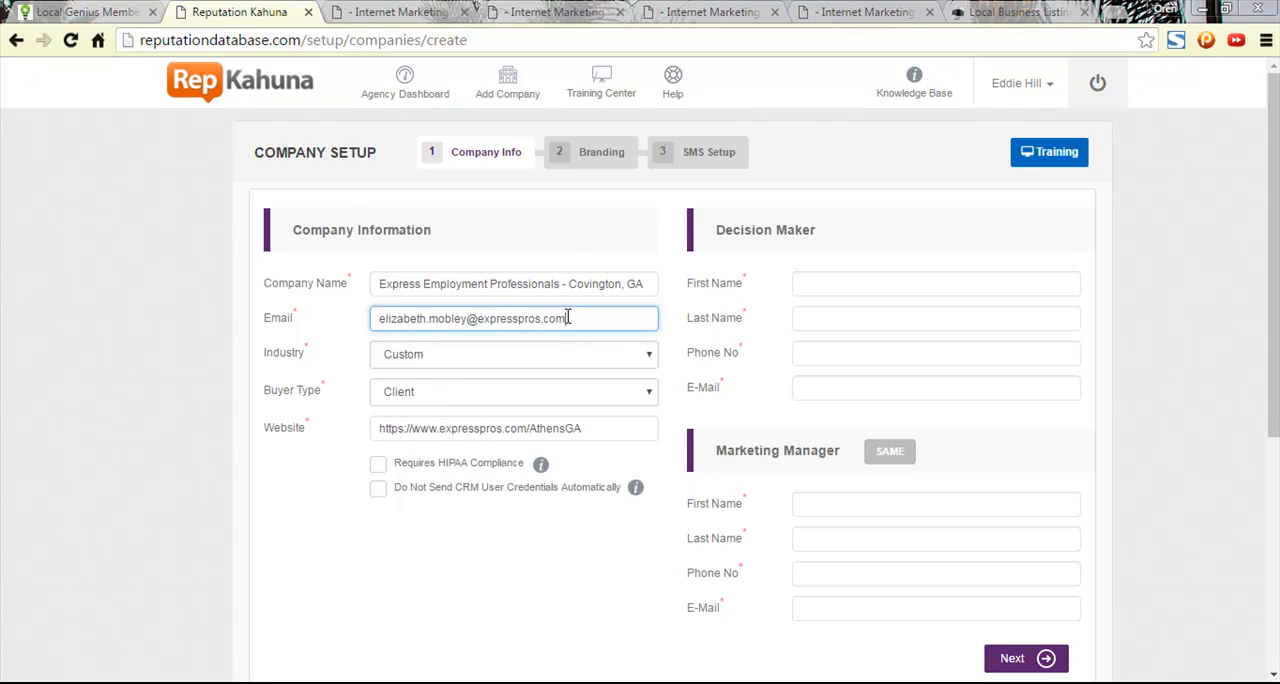
pyautogui.click(1170, 350)
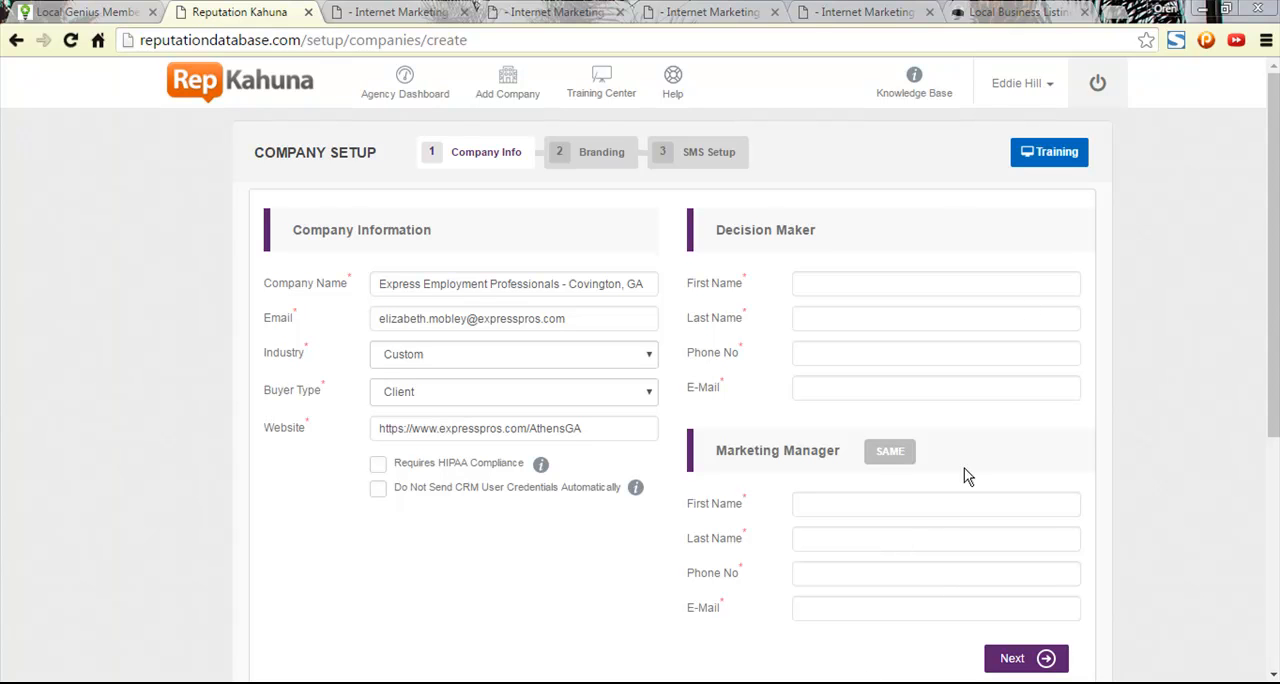
# - Return to the Ascendancy company profile, close the open email editor and review the owner, contact and company email entries
pyautogui.click(398, 12)
pyautogui.click(249, 11)
pyautogui.click(508, 11)
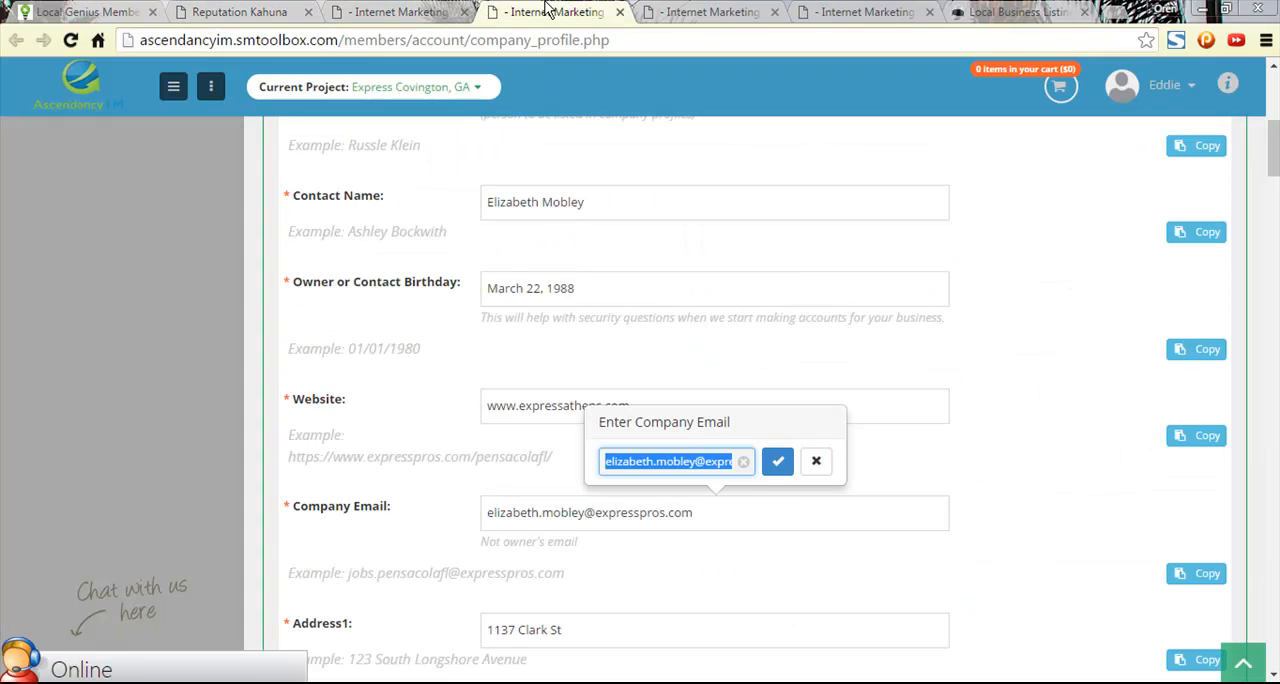
pyautogui.click(1100, 453)
pyautogui.scroll(3, 1008, 487)
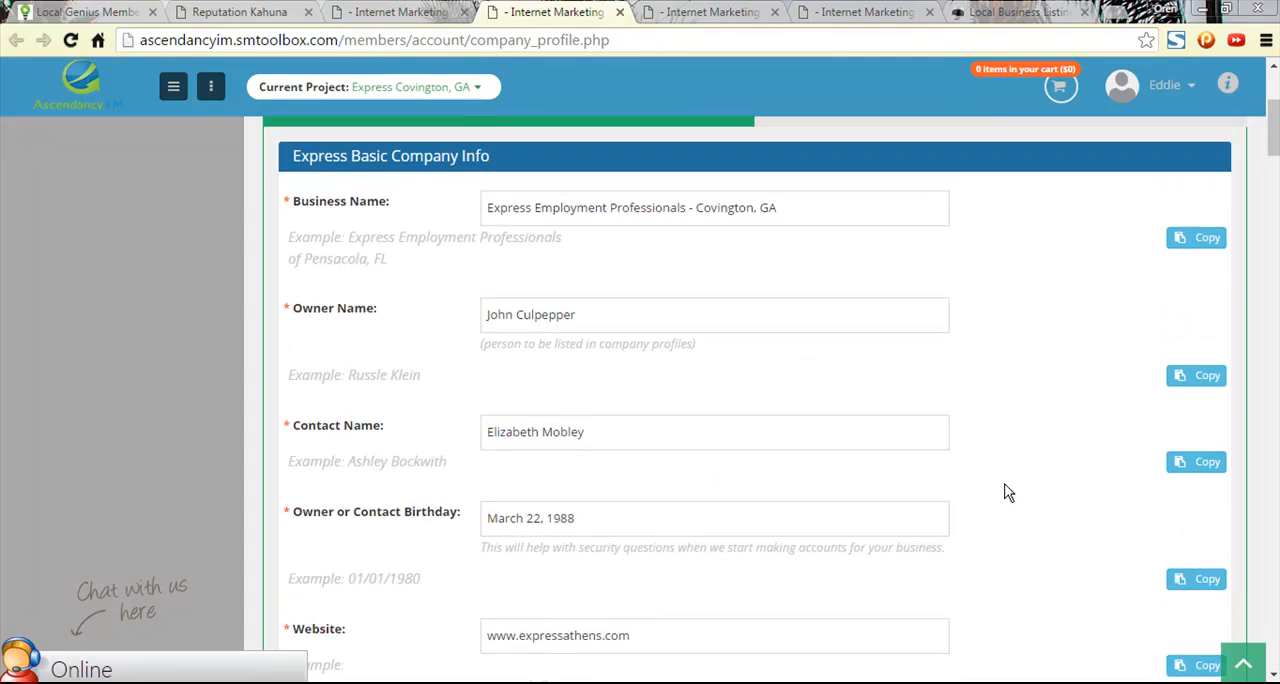
pyautogui.scroll(-2, 1008, 497)
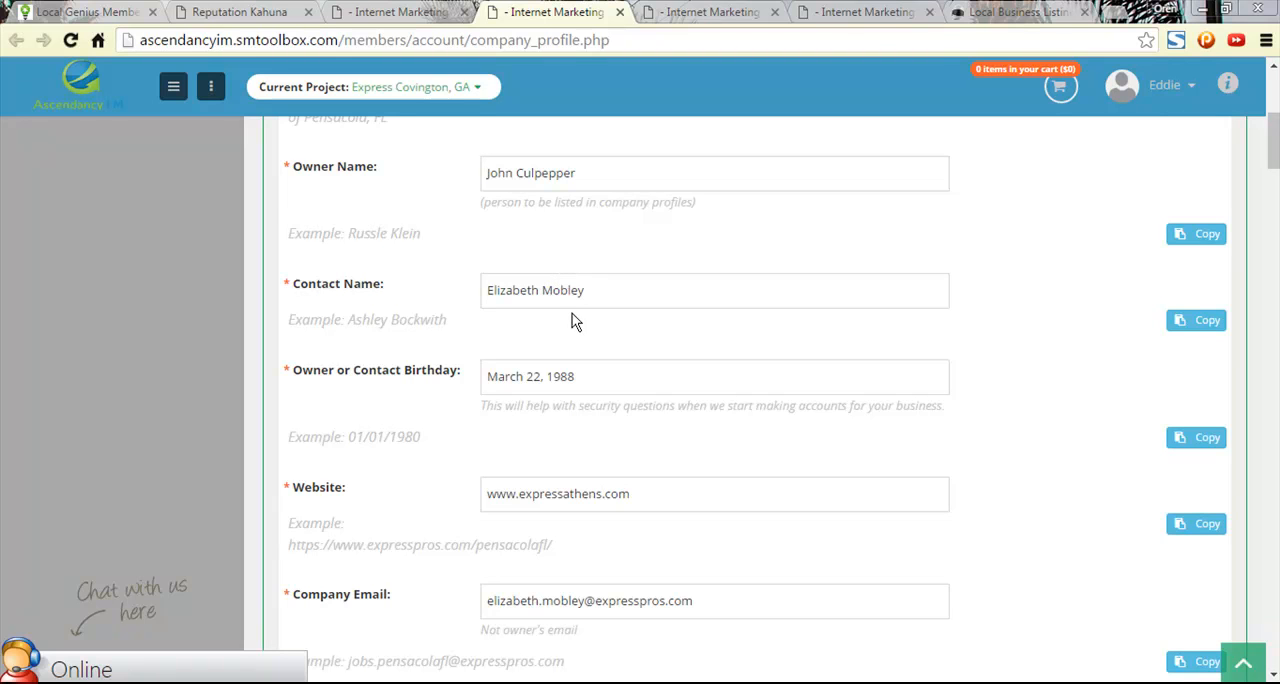
pyautogui.scroll(-2, 383, 425)
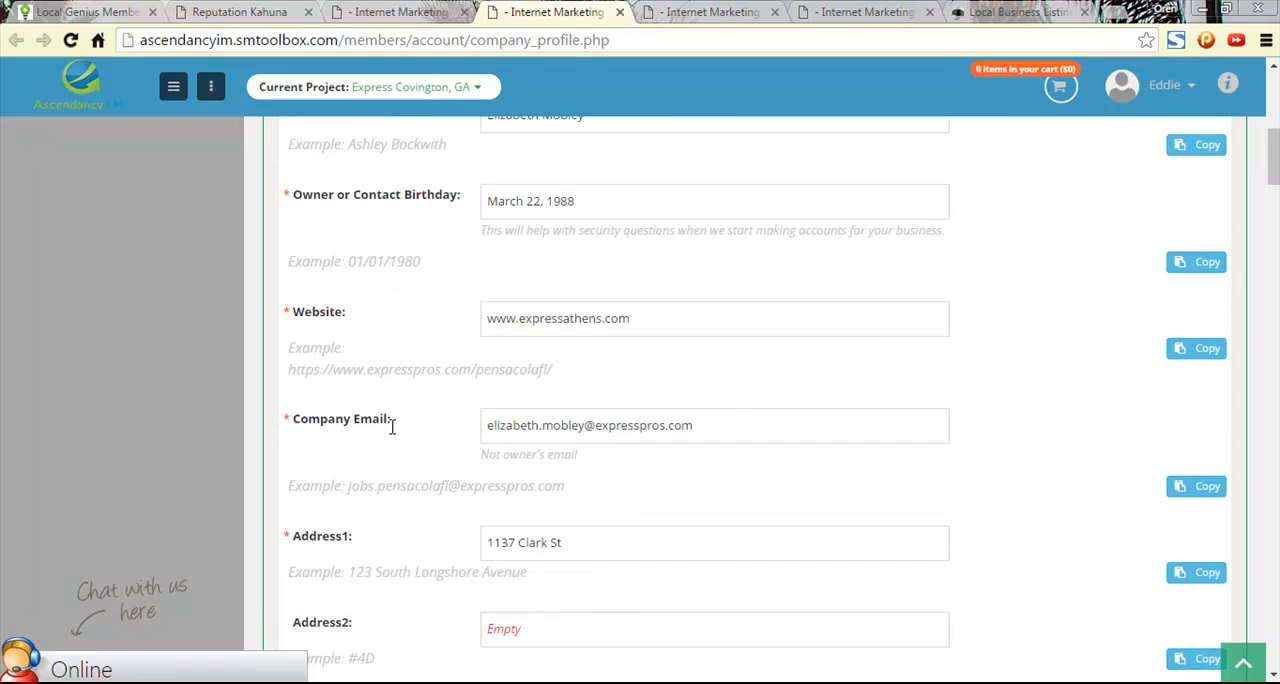
pyautogui.scroll(1, 677, 458)
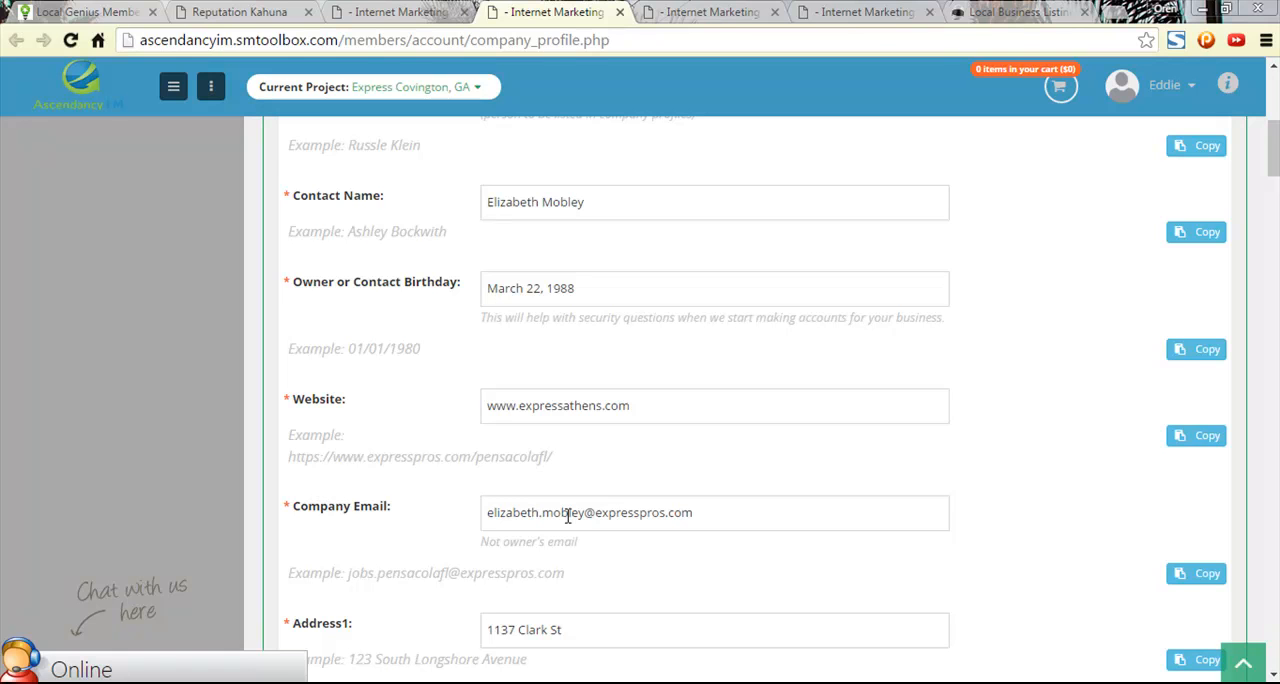
# - Open the profile's Company Email for editing and compare the address with the example format shown beneath it
pyautogui.click(659, 522)
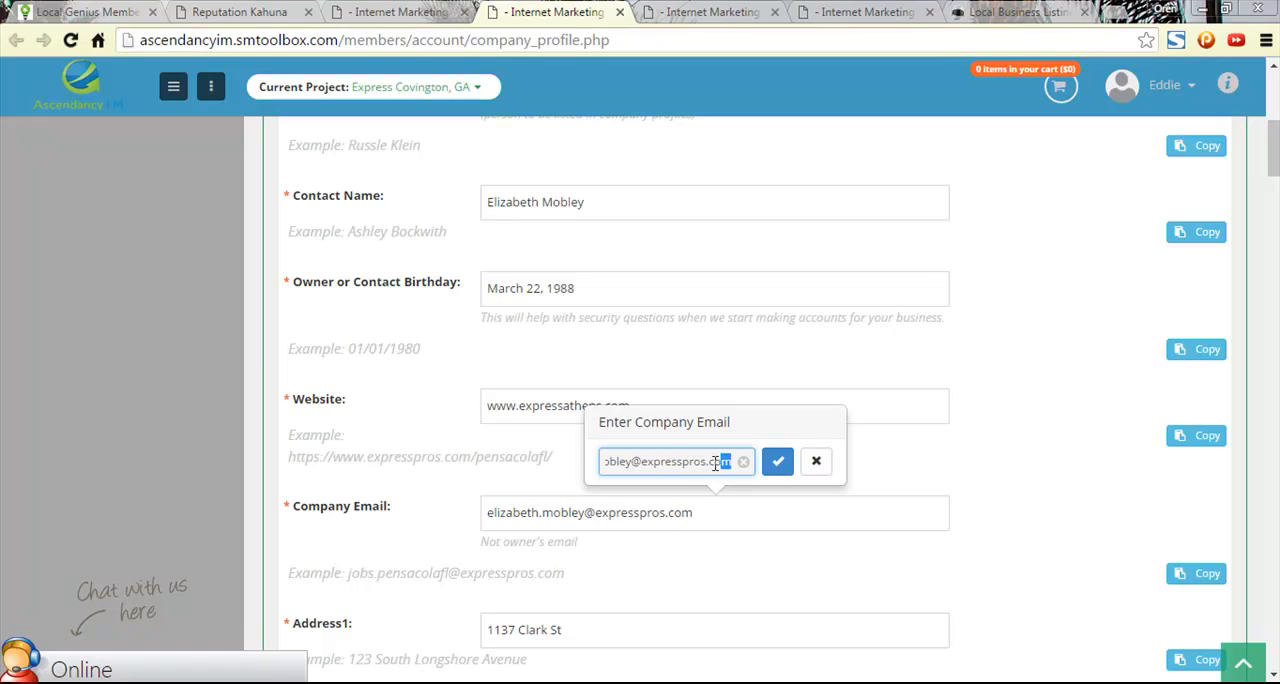
pyautogui.moveTo(729, 461); pyautogui.dragTo(561, 461)
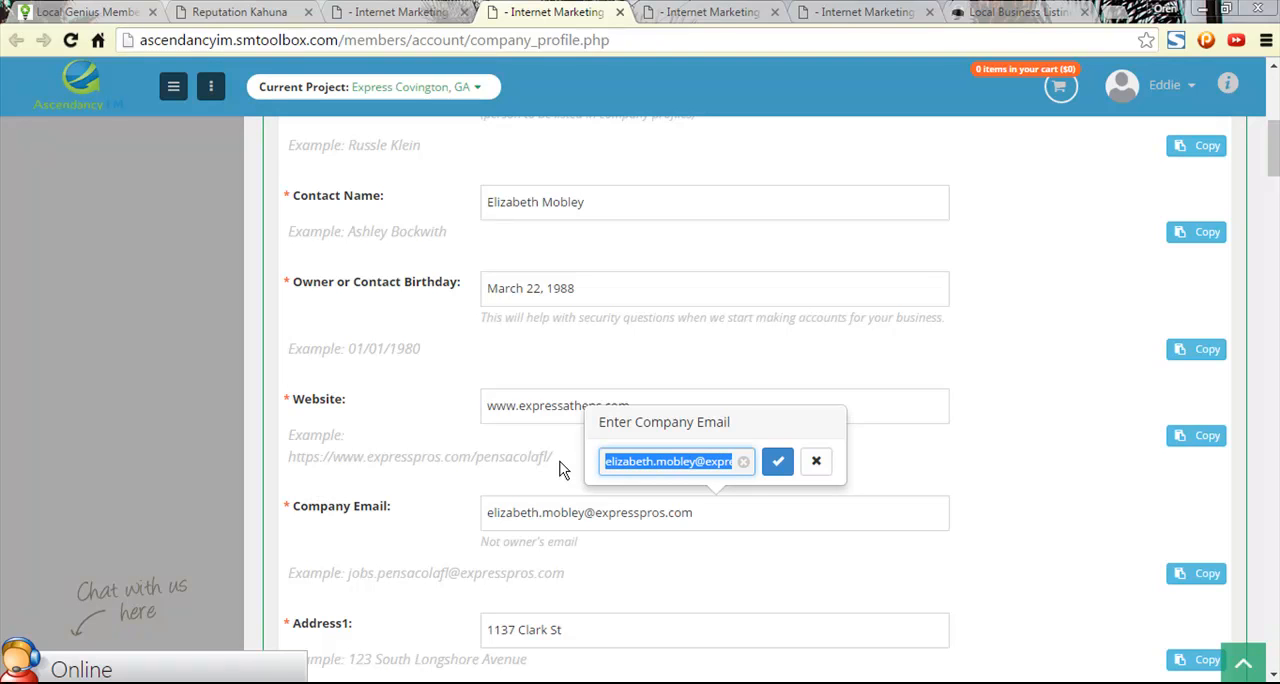
pyautogui.click(420, 11)
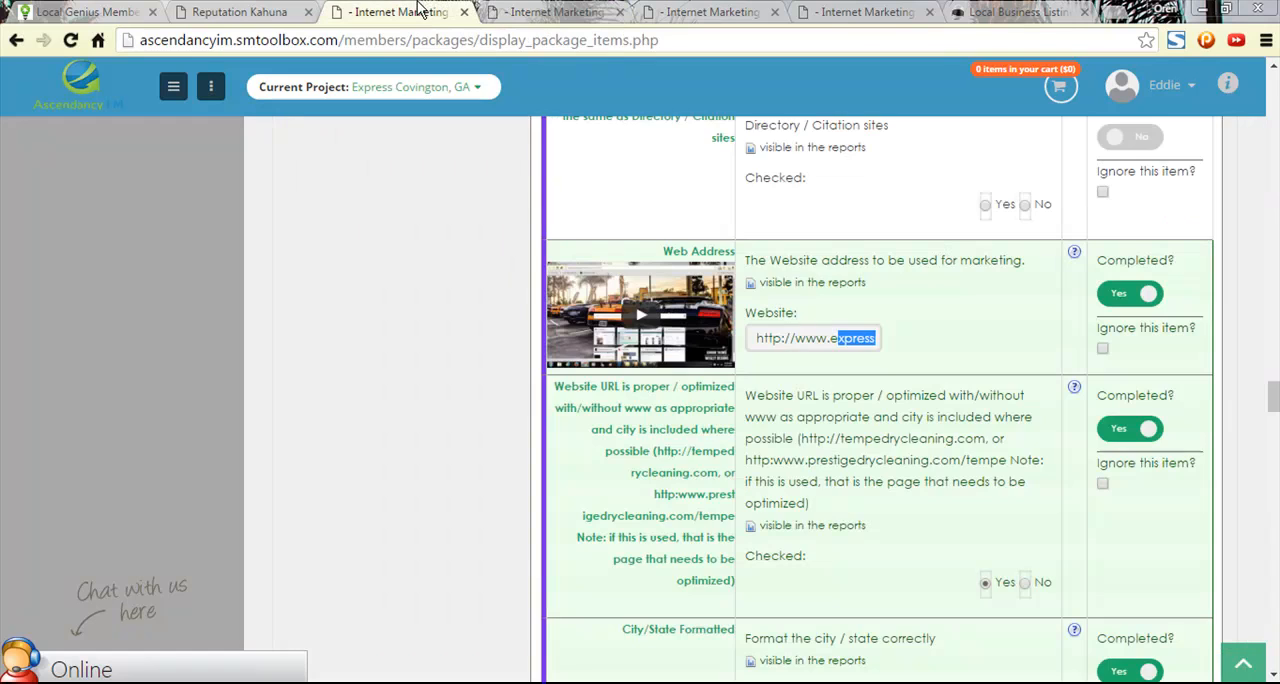
pyautogui.click(541, 11)
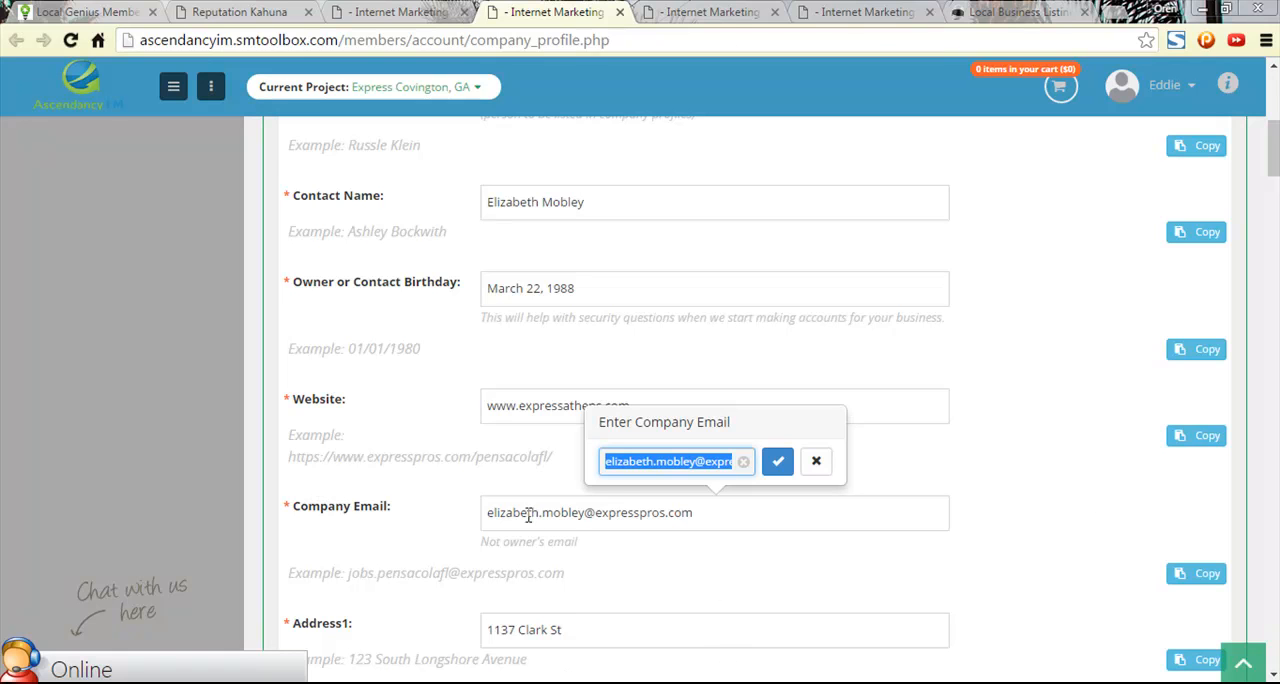
pyautogui.moveTo(346, 575); pyautogui.dragTo(451, 583)
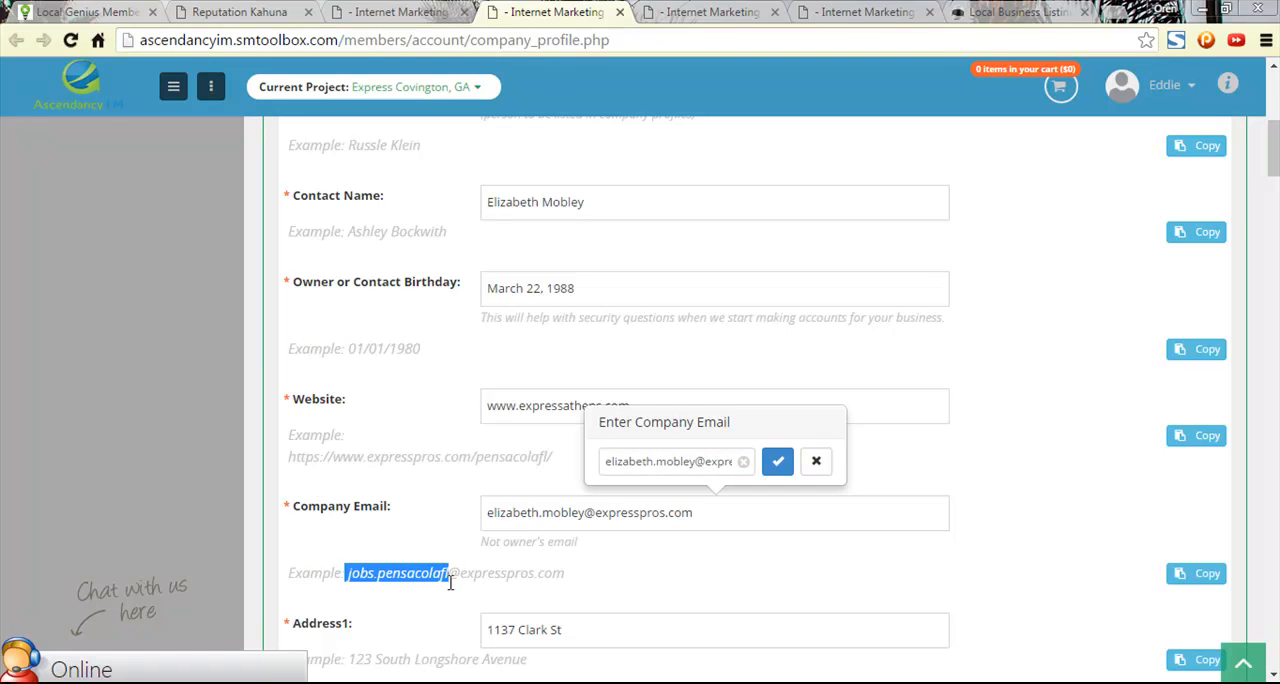
# - Copy the Company Email from the Ascendancy profile and paste it into the Marketing Manager's E-Mail field in the company setup form
pyautogui.click(629, 518)
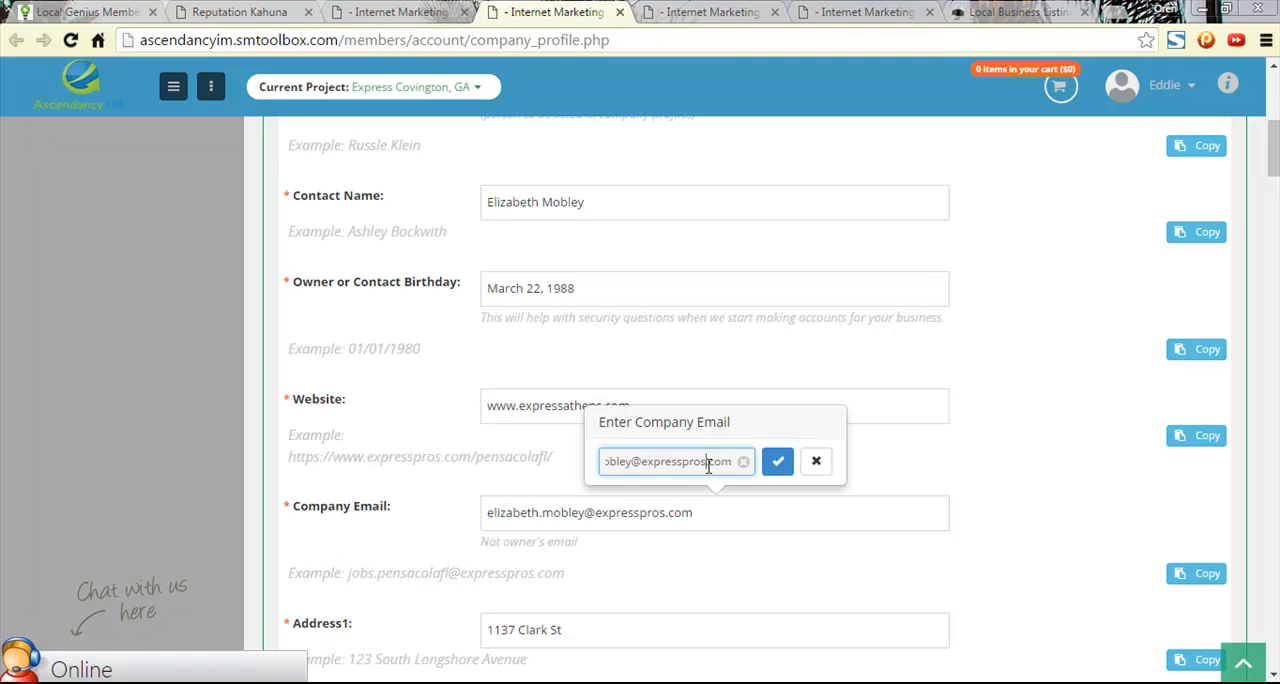
pyautogui.hotkey('ctrl', 'a')
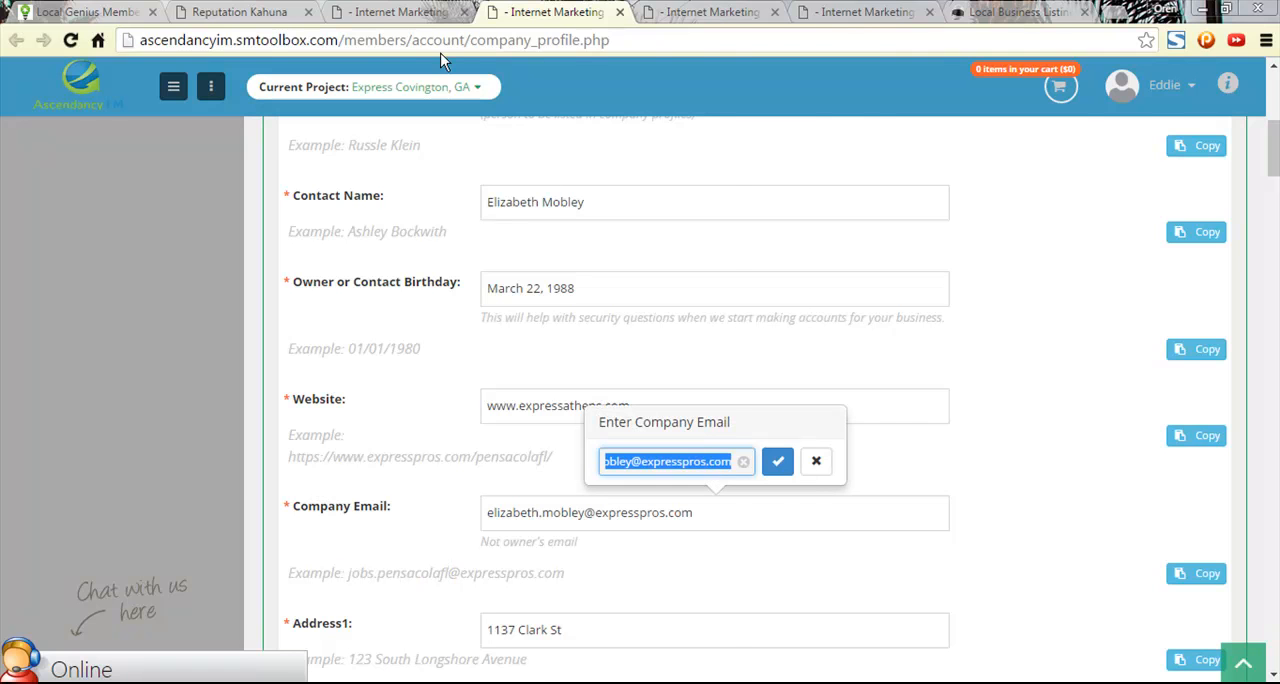
pyautogui.click(380, 10)
pyautogui.click(280, 10)
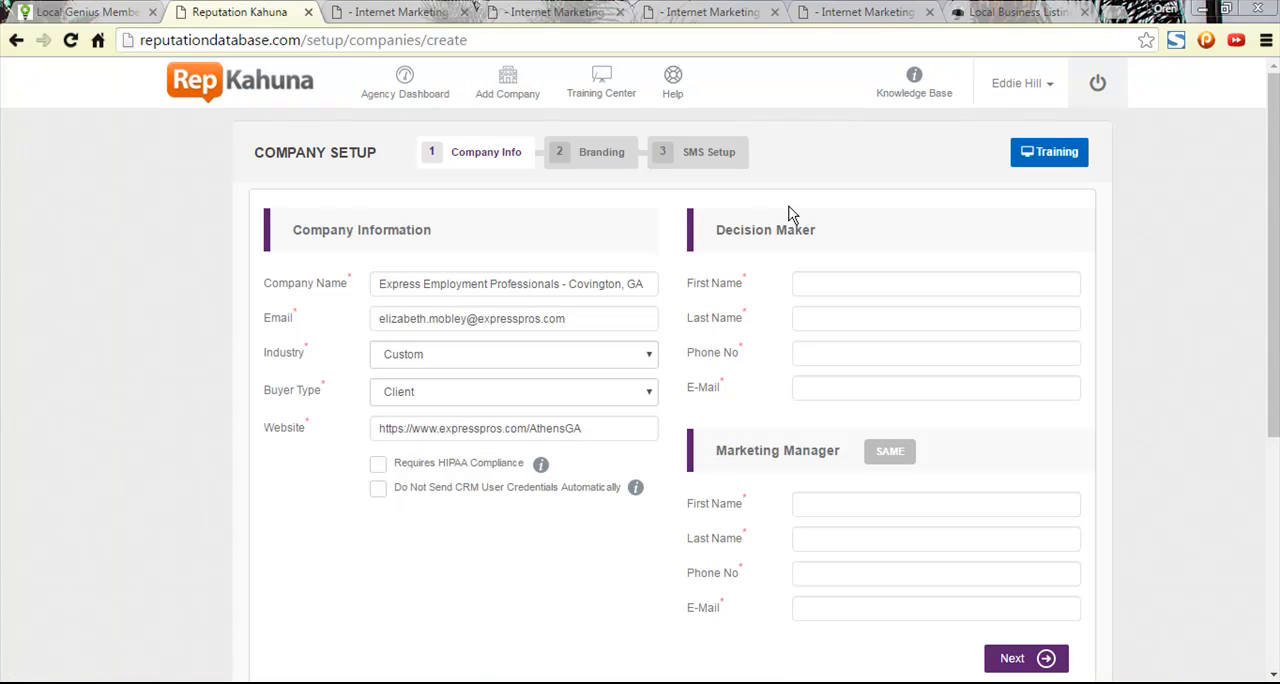
pyautogui.click(830, 391)
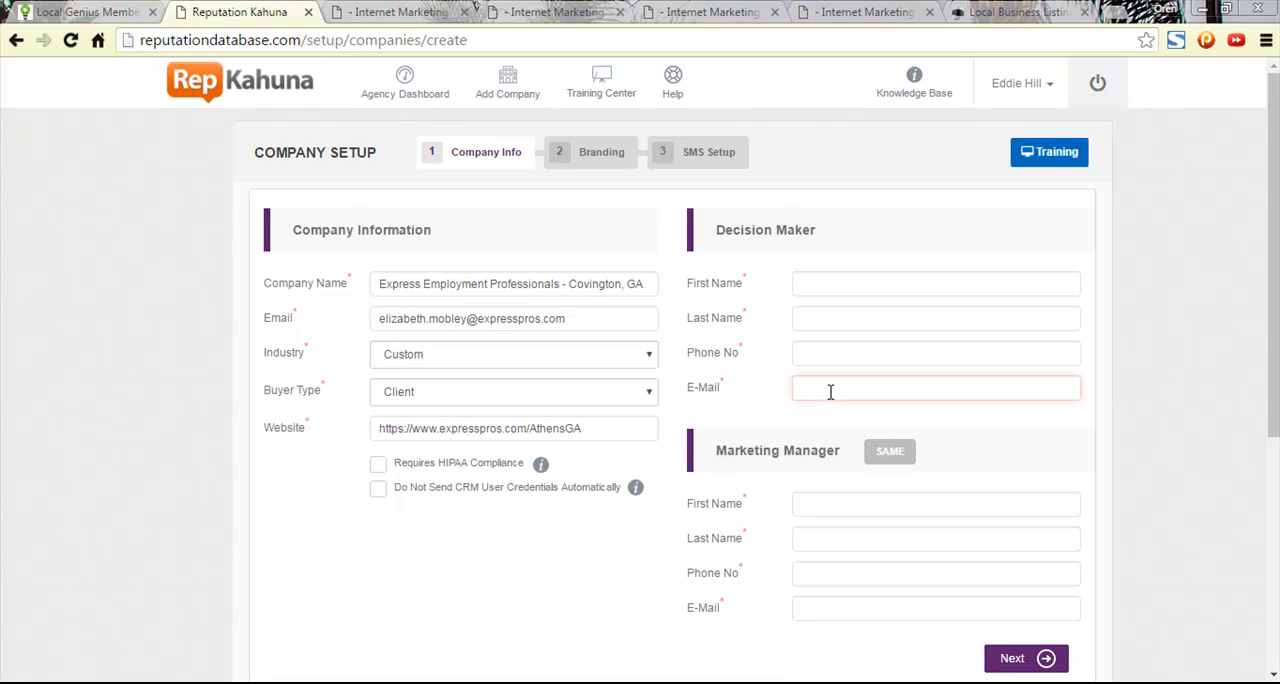
pyautogui.scroll(-2, 826, 491)
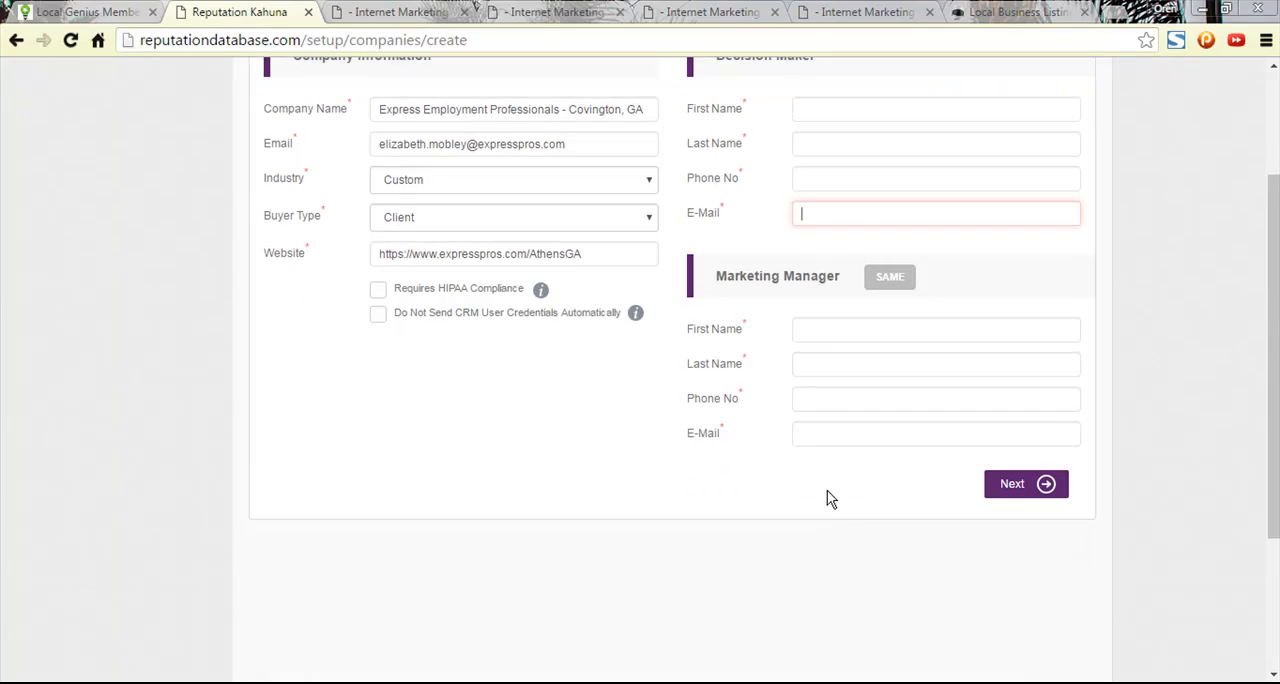
pyautogui.click(822, 433)
pyautogui.hotkey('ctrl', 'v')
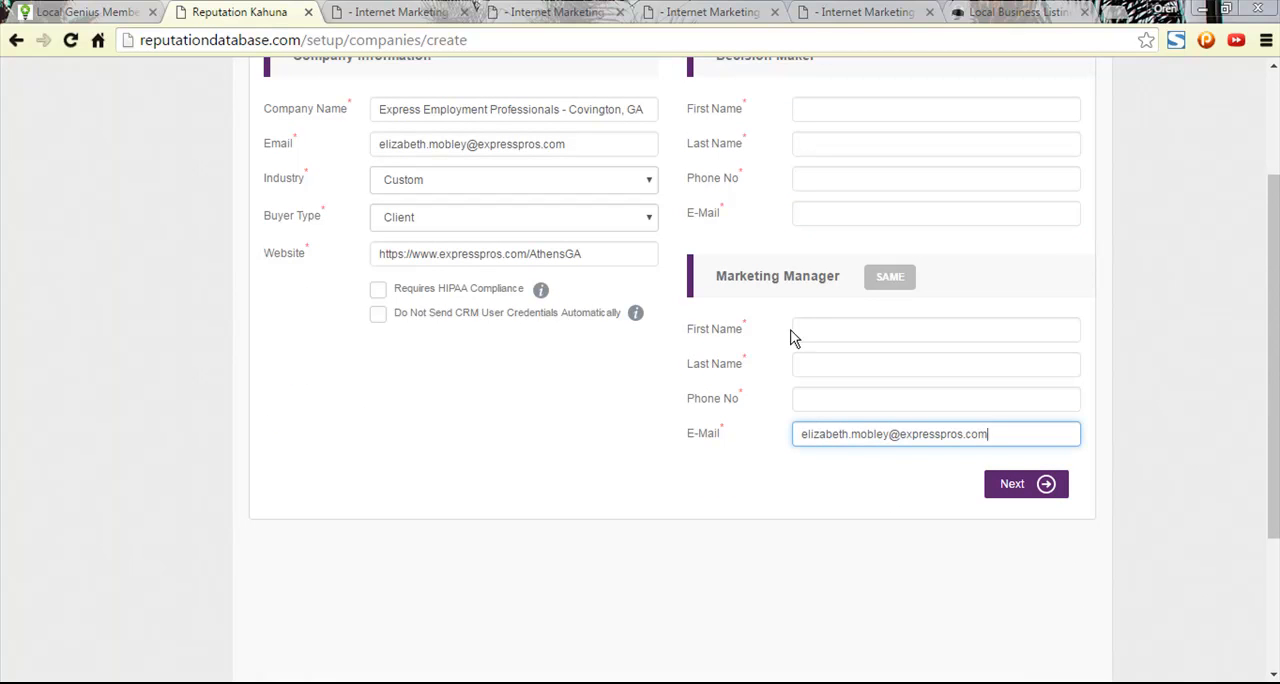
# - Fill the Marketing Manager's First Name and Last Name from the matching parts of the pasted email, capitalising each initial
pyautogui.moveTo(849, 434); pyautogui.dragTo(794, 443)
pyautogui.hotkey('ctrl', 'c')
pyautogui.click(831, 334)
pyautogui.hotkey('ctrl', 'v')
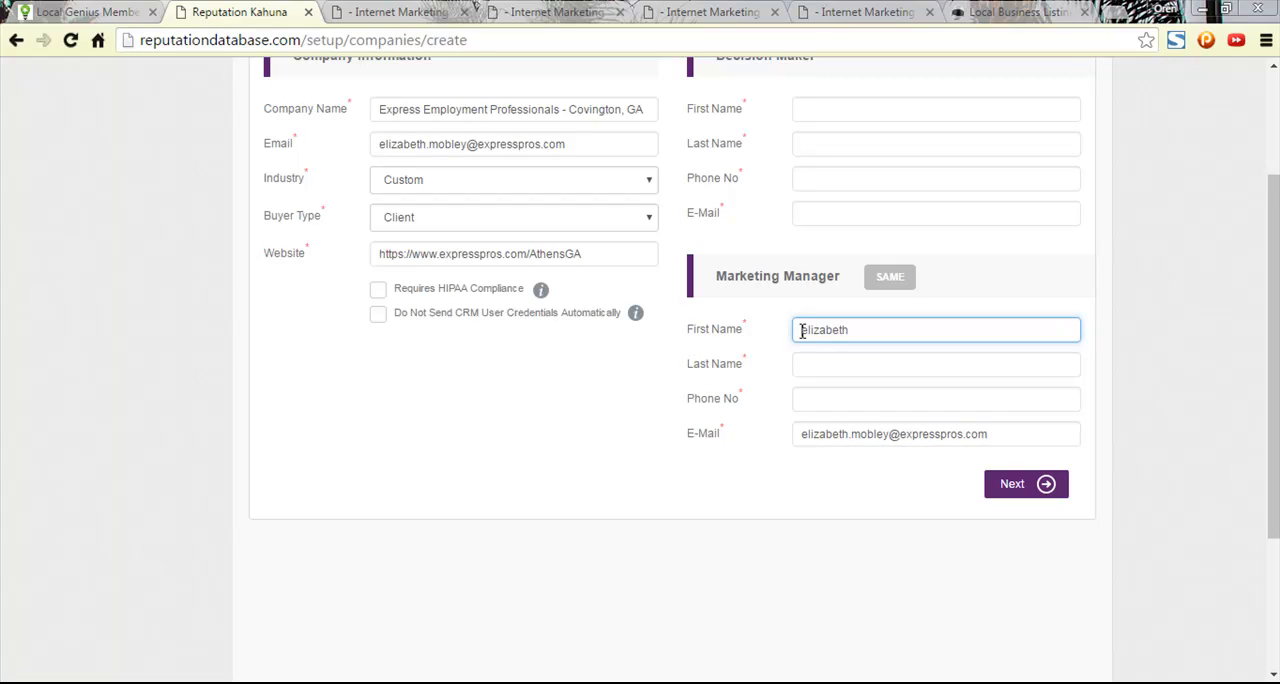
pyautogui.write('E')
pyautogui.doubleClick(855, 433)
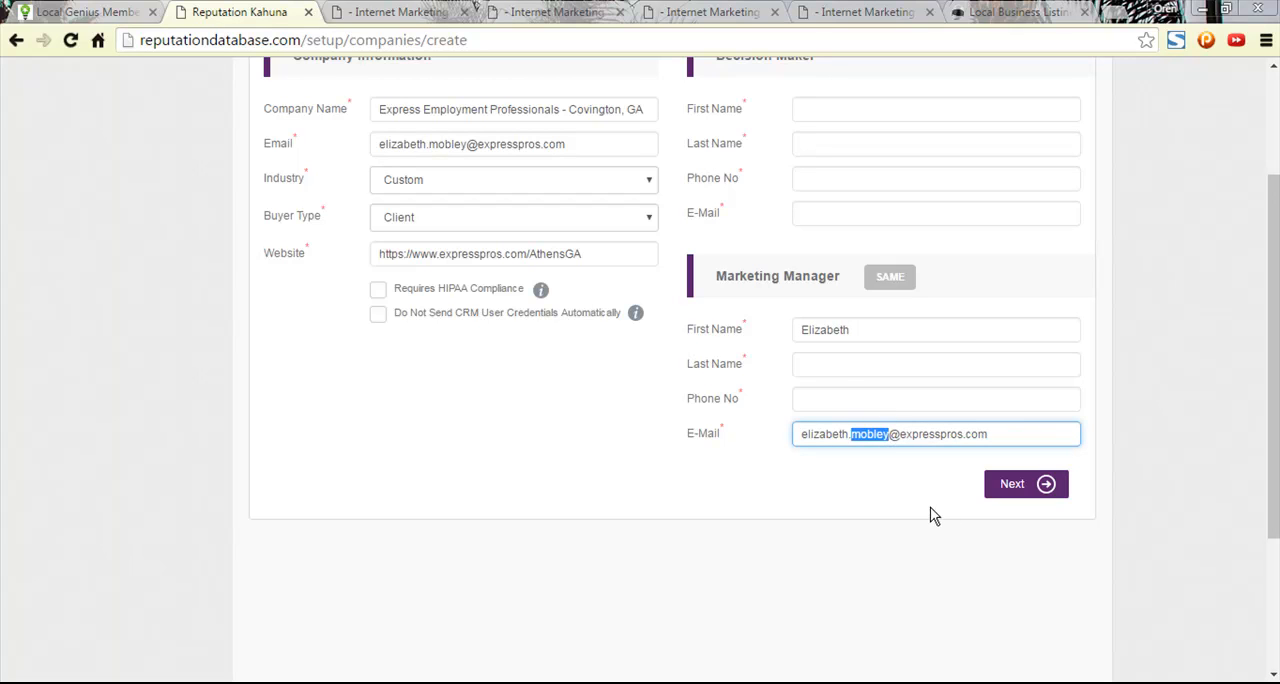
pyautogui.click(830, 372)
pyautogui.hotkey('ctrl', 'v')
pyautogui.moveTo(811, 364); pyautogui.dragTo(797, 364)
# - Return to the Ascendancy company profile, close the email editor and open the Owner Name for editing to copy the full name
pyautogui.click(438, 12)
pyautogui.click(222, 12)
pyautogui.click(512, 12)
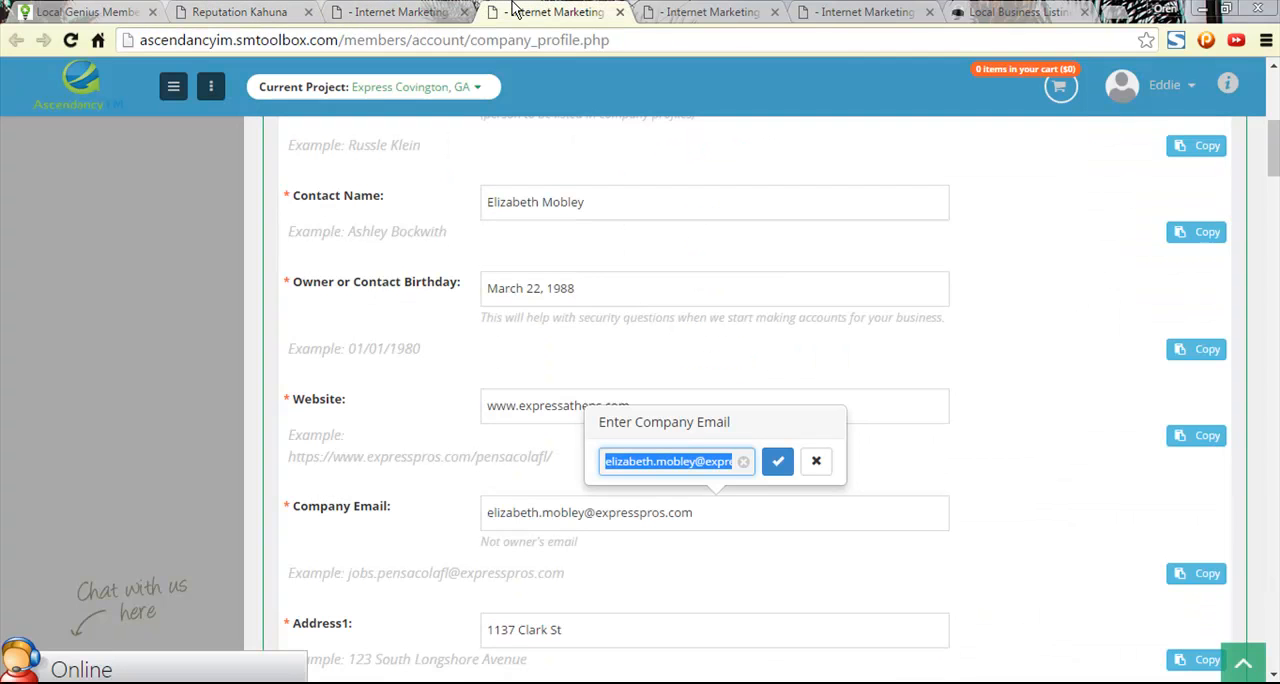
pyautogui.click(1023, 453)
pyautogui.scroll(-2, 1014, 464)
pyautogui.scroll(2, 1013, 461)
pyautogui.scroll(5, 1013, 462)
pyautogui.scroll(-2, 1013, 459)
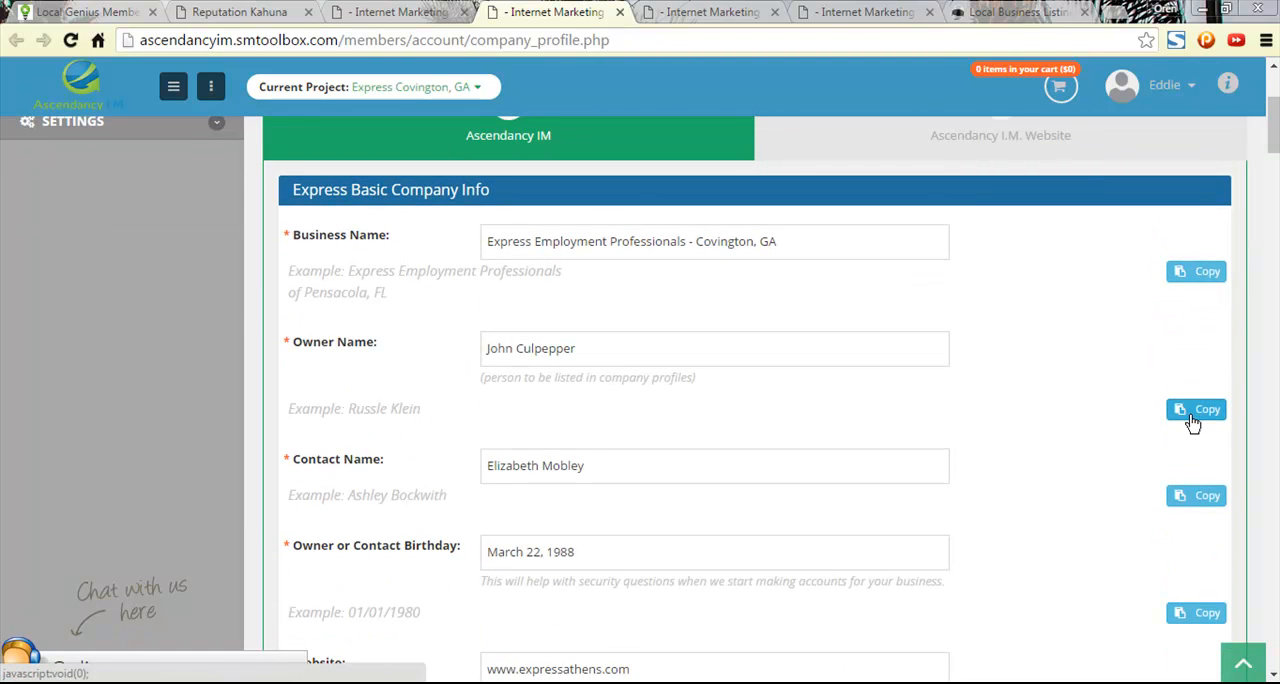
pyautogui.click(551, 349)
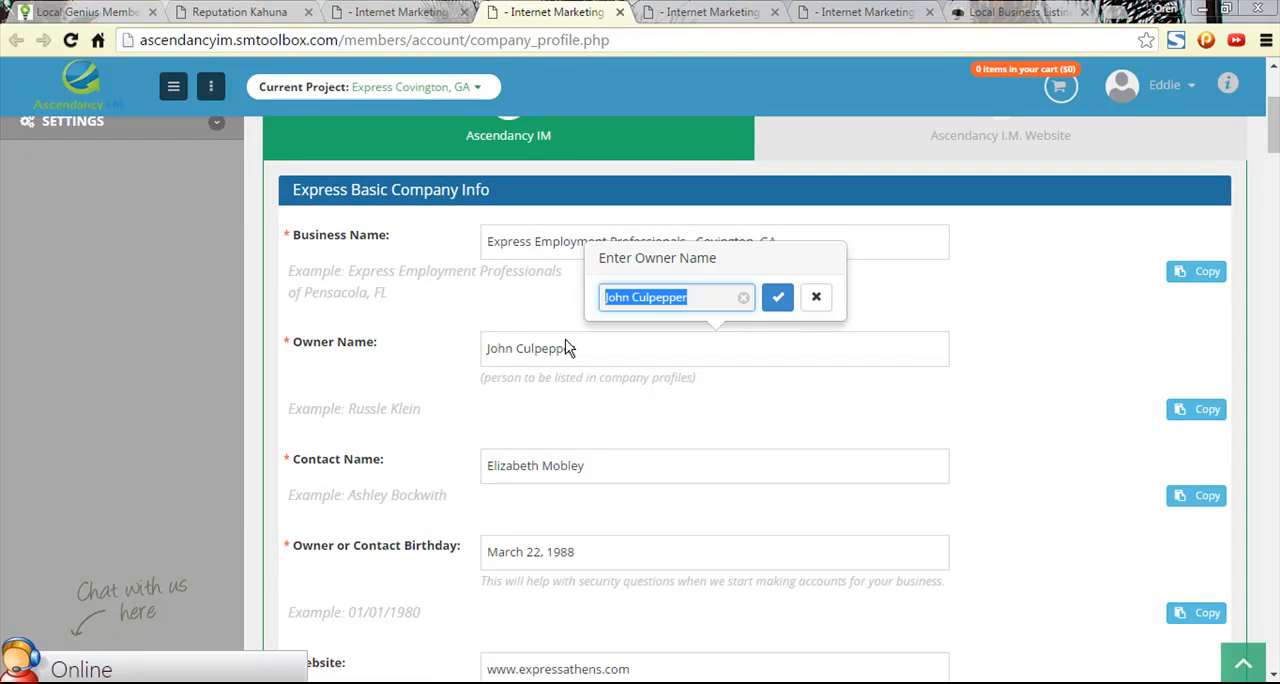
# - Paste the owner's name into the Decision Maker's First Name in the setup form and move the surname to Last Name
pyautogui.click(390, 10)
pyautogui.click(243, 10)
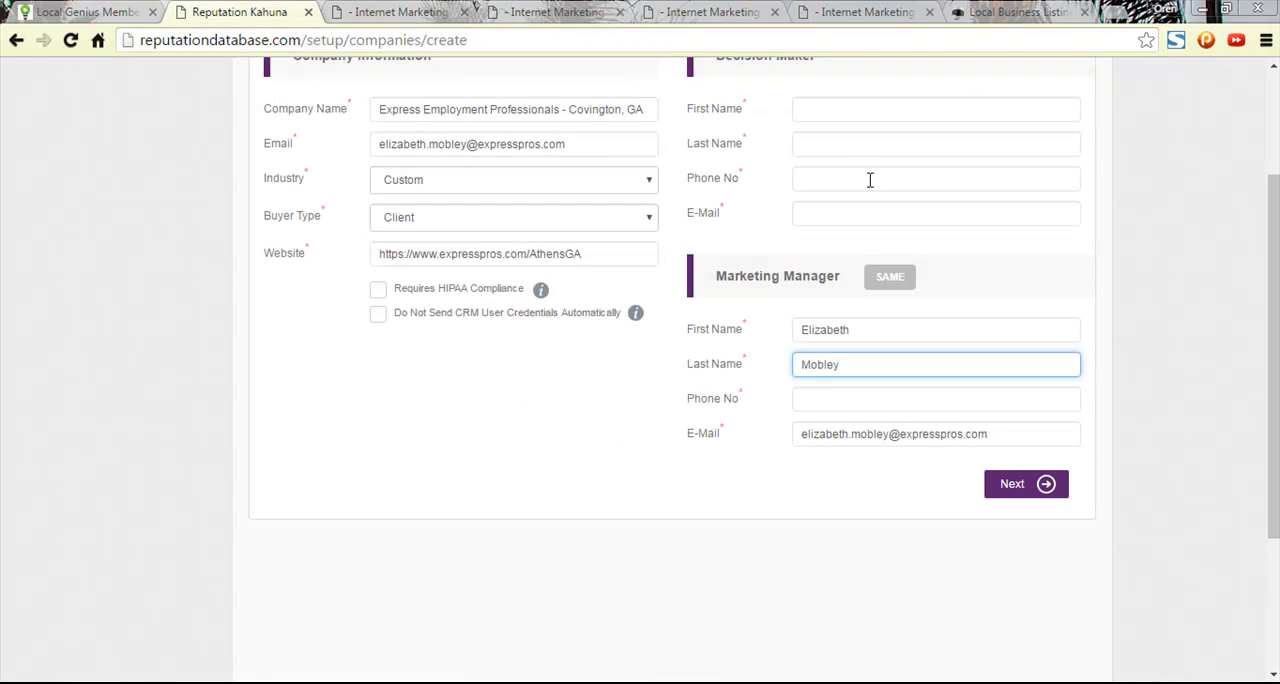
pyautogui.scroll(1, 870, 174)
pyautogui.click(837, 197)
pyautogui.hotkey('ctrl', 'v')
pyautogui.moveTo(886, 196); pyautogui.dragTo(836, 197)
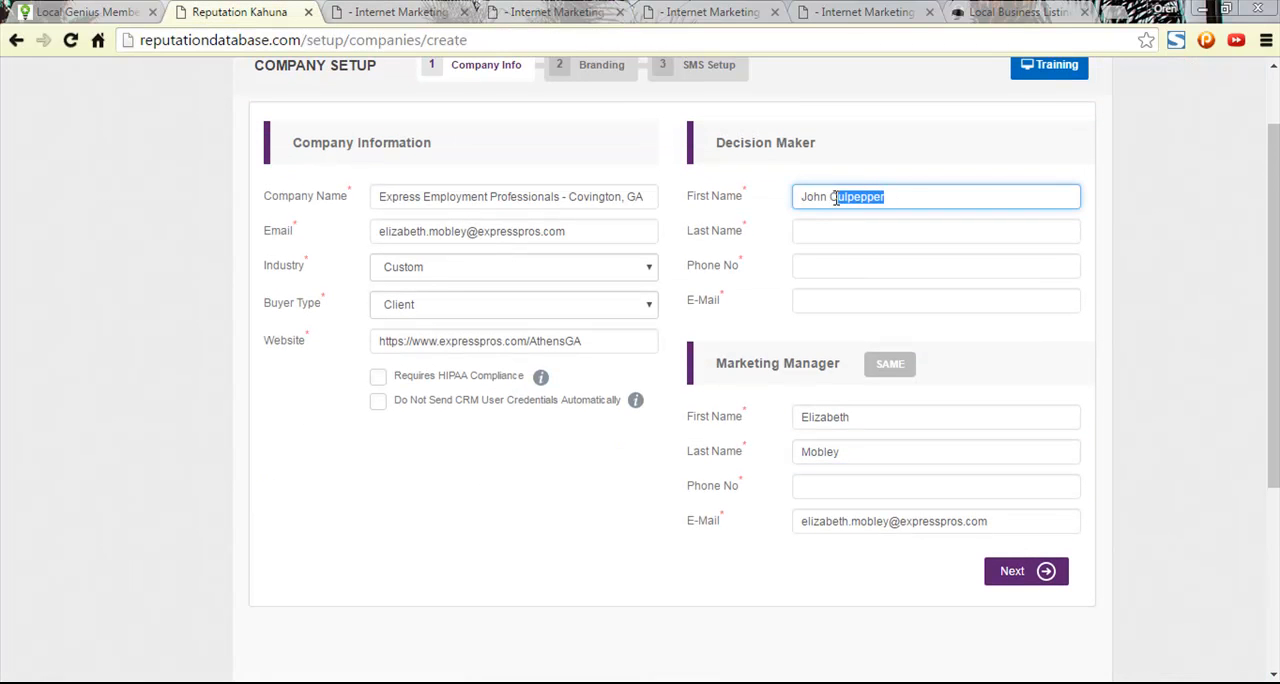
pyautogui.hotkey('ctrl', 'x')
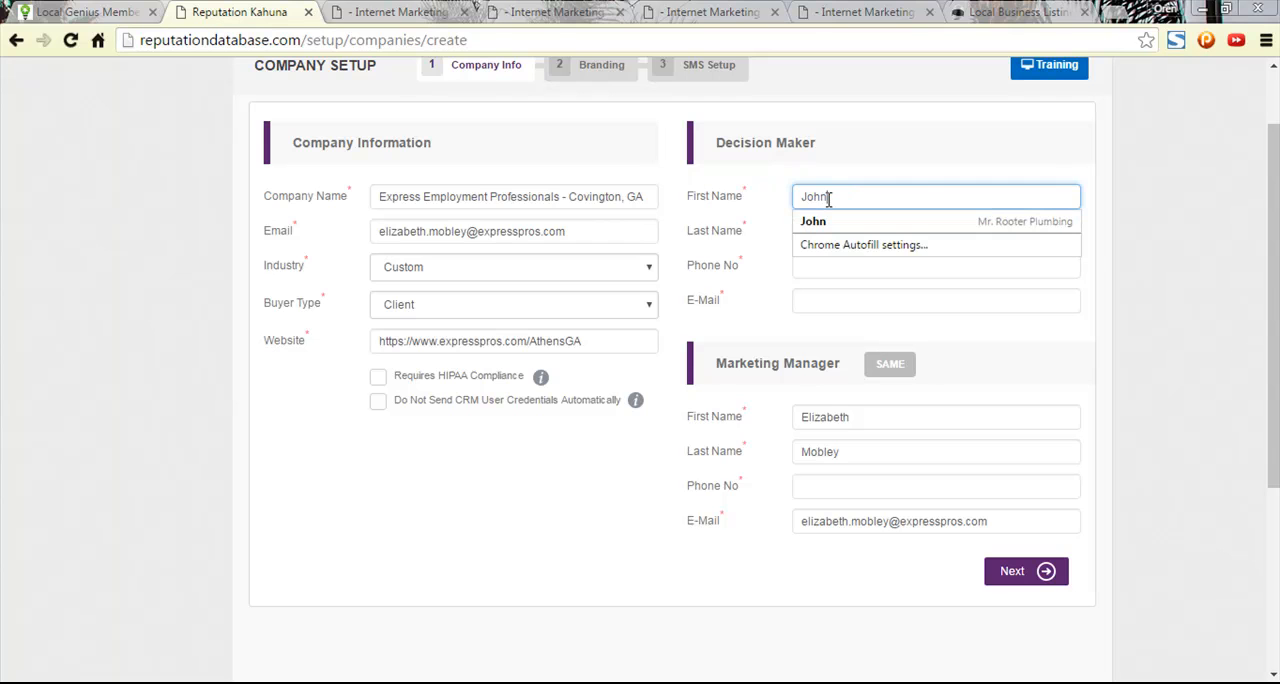
pyautogui.click(890, 232)
pyautogui.hotkey('ctrl', 'v')
# - Build the Decision Maker's E-Mail from the owner's first name, a dot, the surname and the domain copied from the Marketing Manager's address
pyautogui.click(826, 302)
pyautogui.hotkey('ctrl', 'v')
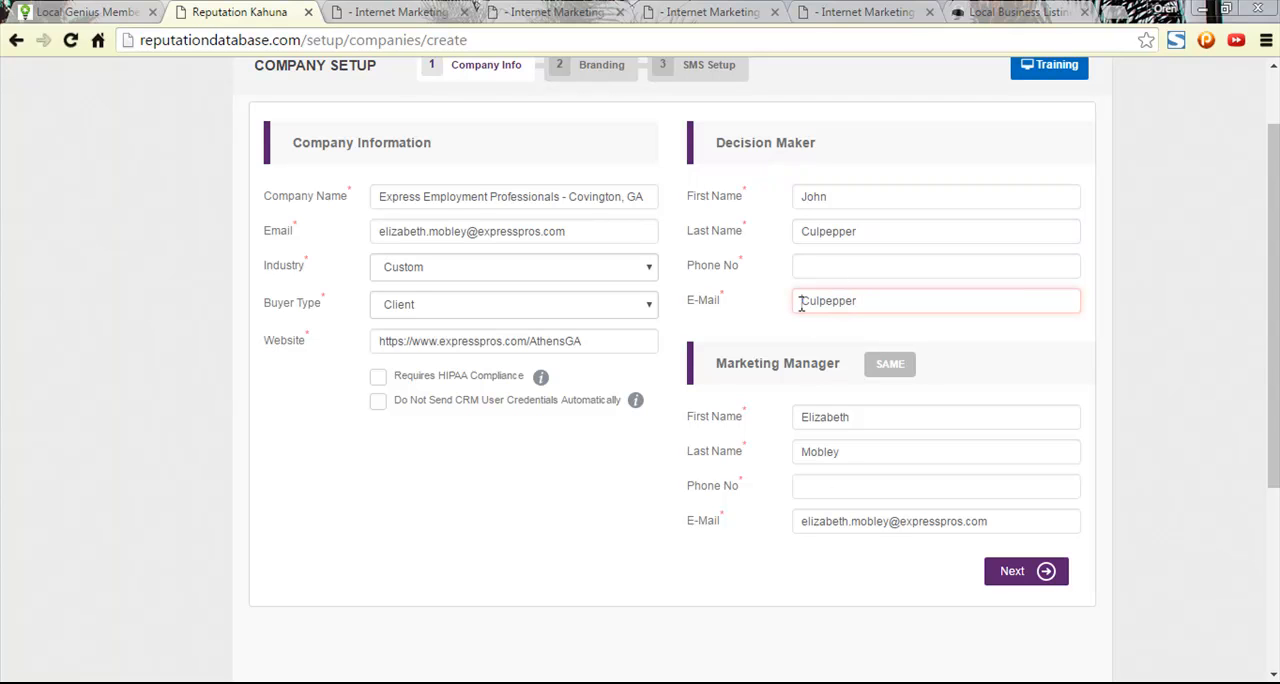
pyautogui.click(801, 304)
pyautogui.write('John.')
pyautogui.moveTo(995, 523); pyautogui.dragTo(896, 531)
pyautogui.hotkey('ctrl', 'c')
pyautogui.click(917, 301)
pyautogui.hotkey('ctrl', 'v')
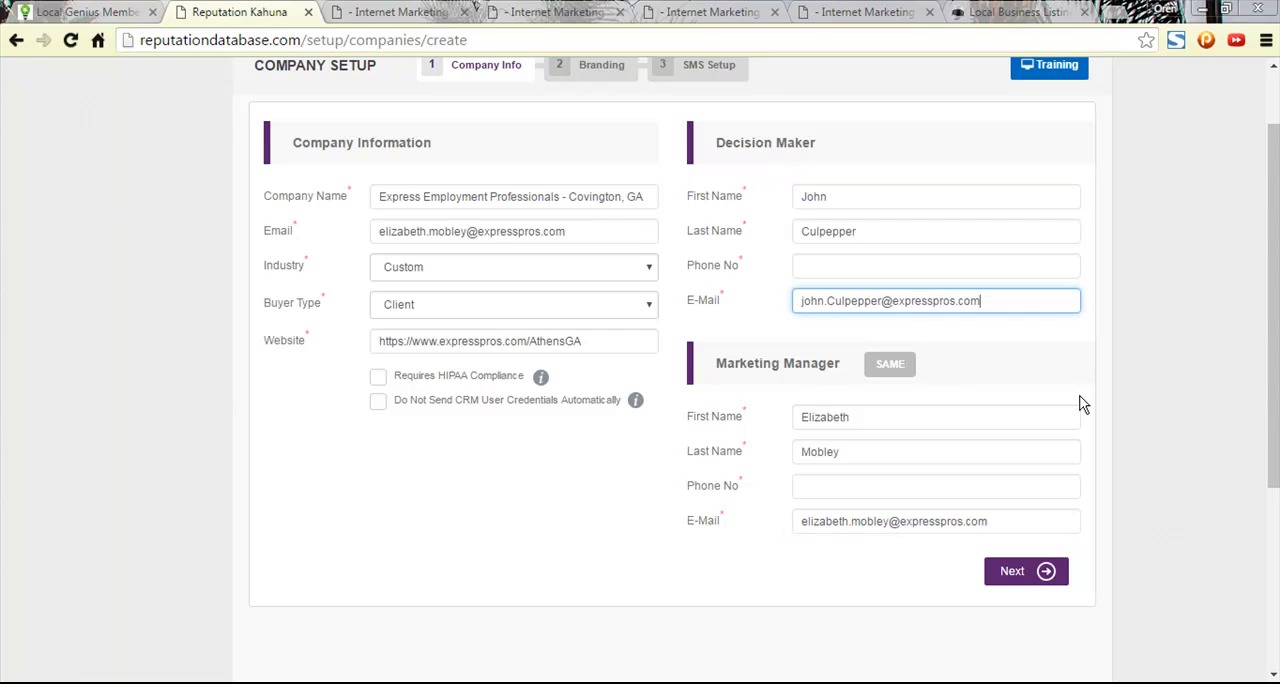
# - Check the Project Manager page's contact, account manager and client communication sections for a Decision Maker phone number
pyautogui.click(818, 267)
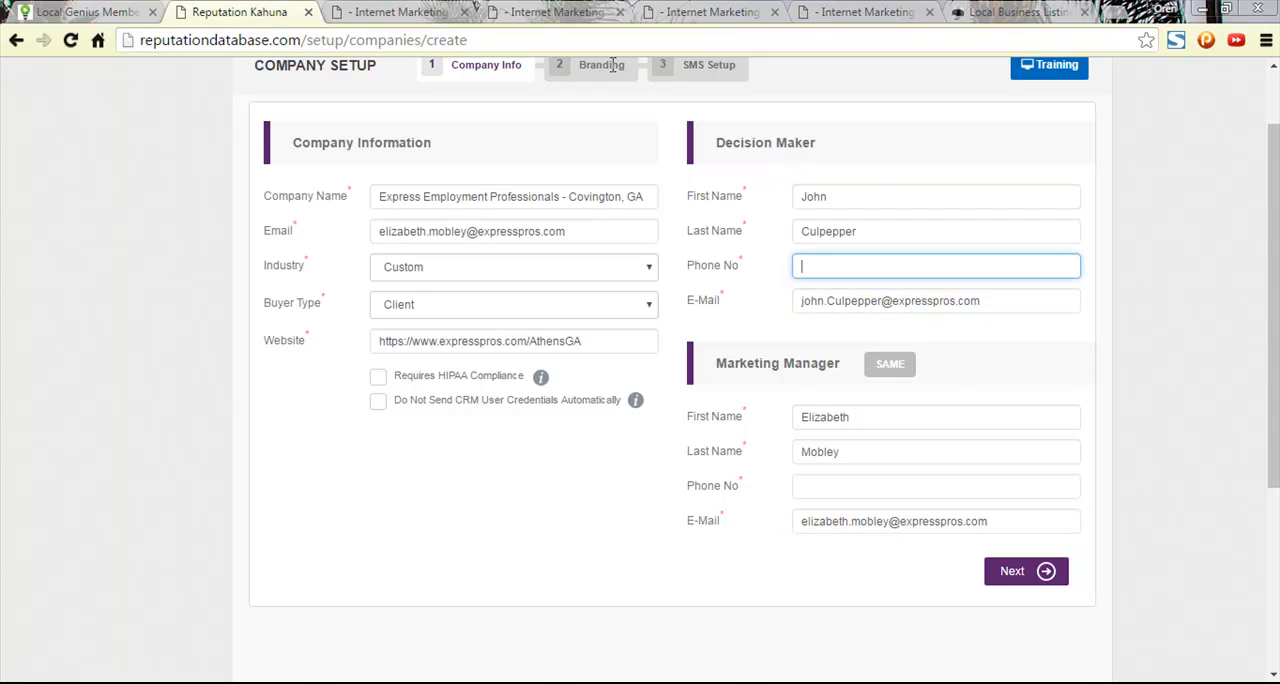
pyautogui.click(405, 12)
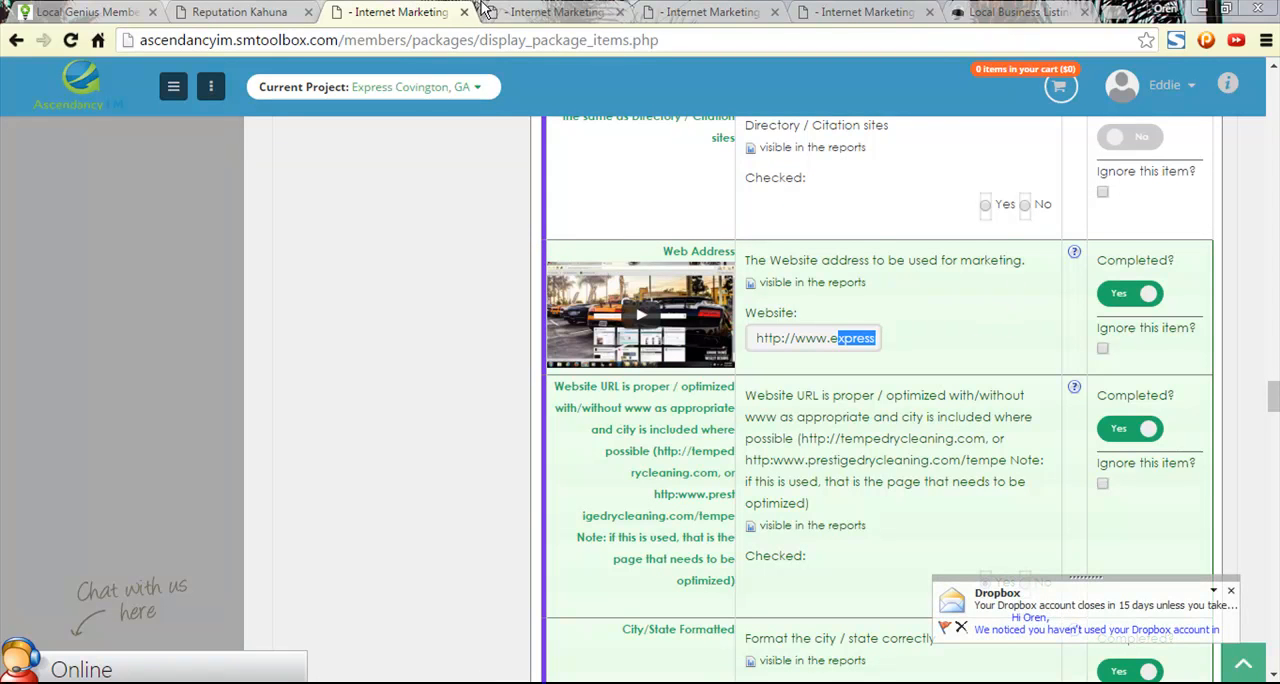
pyautogui.click(549, 12)
pyautogui.scroll(3, 394, 212)
pyautogui.click(648, 12)
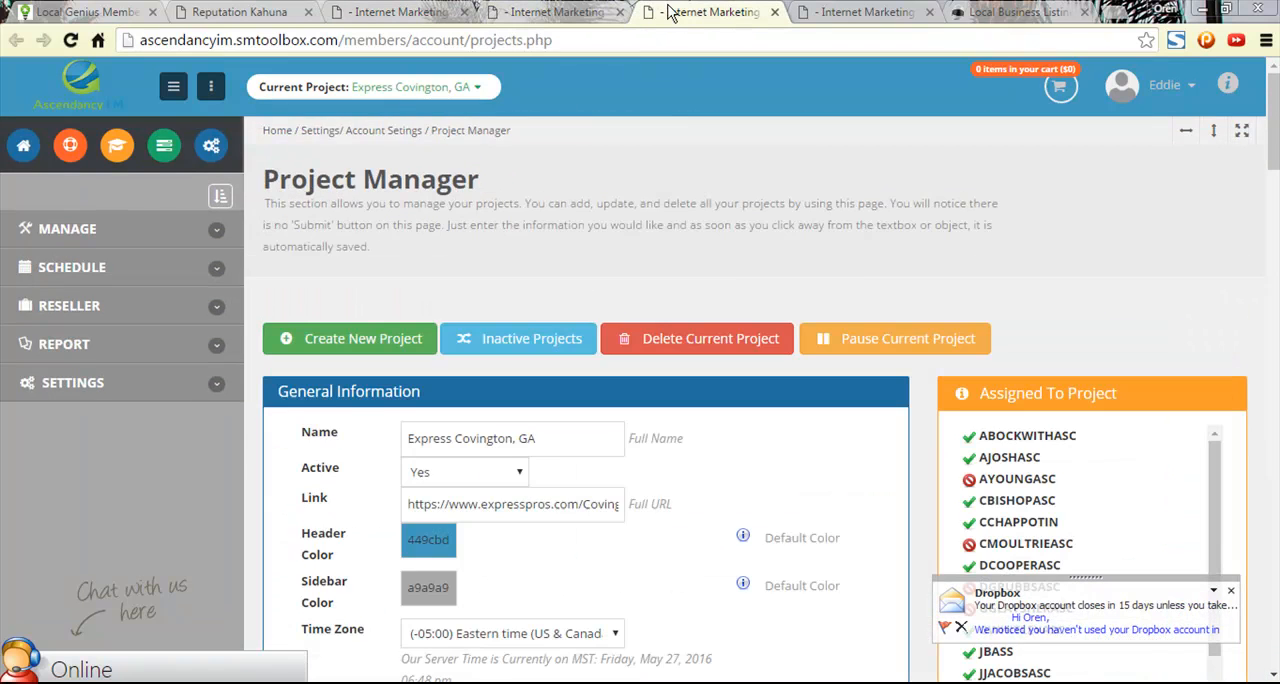
pyautogui.scroll(-10, 733, 295)
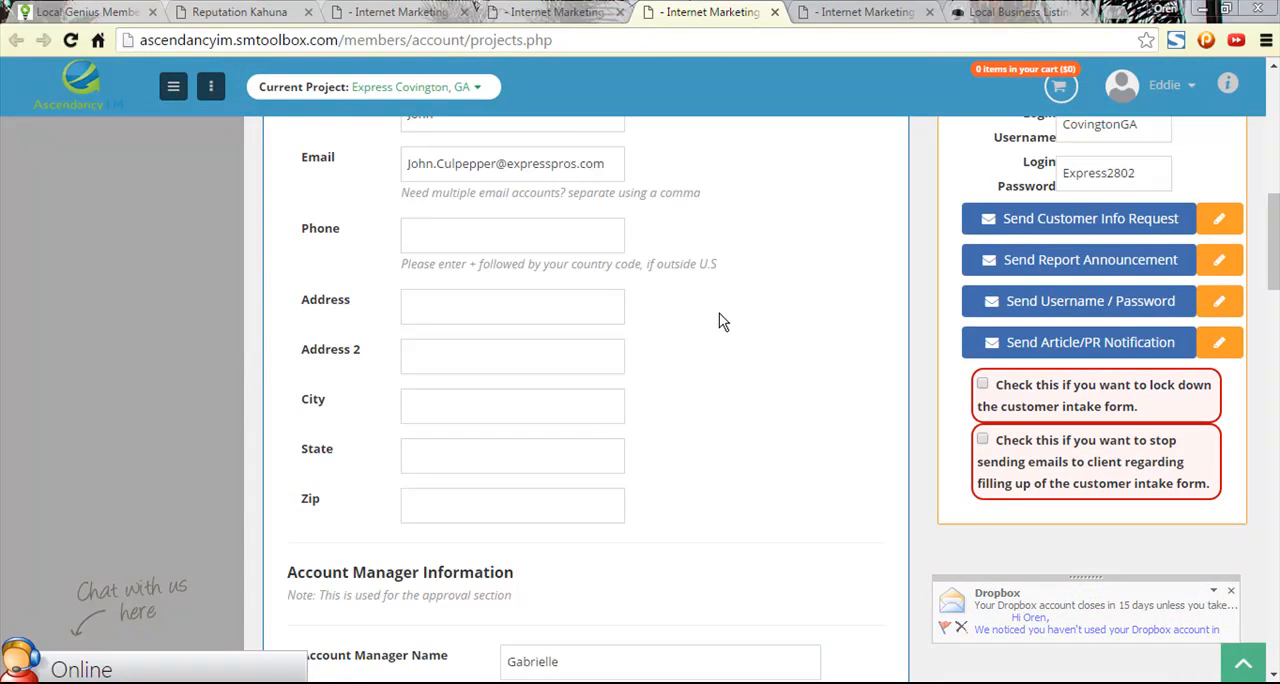
pyautogui.scroll(-2, 722, 330)
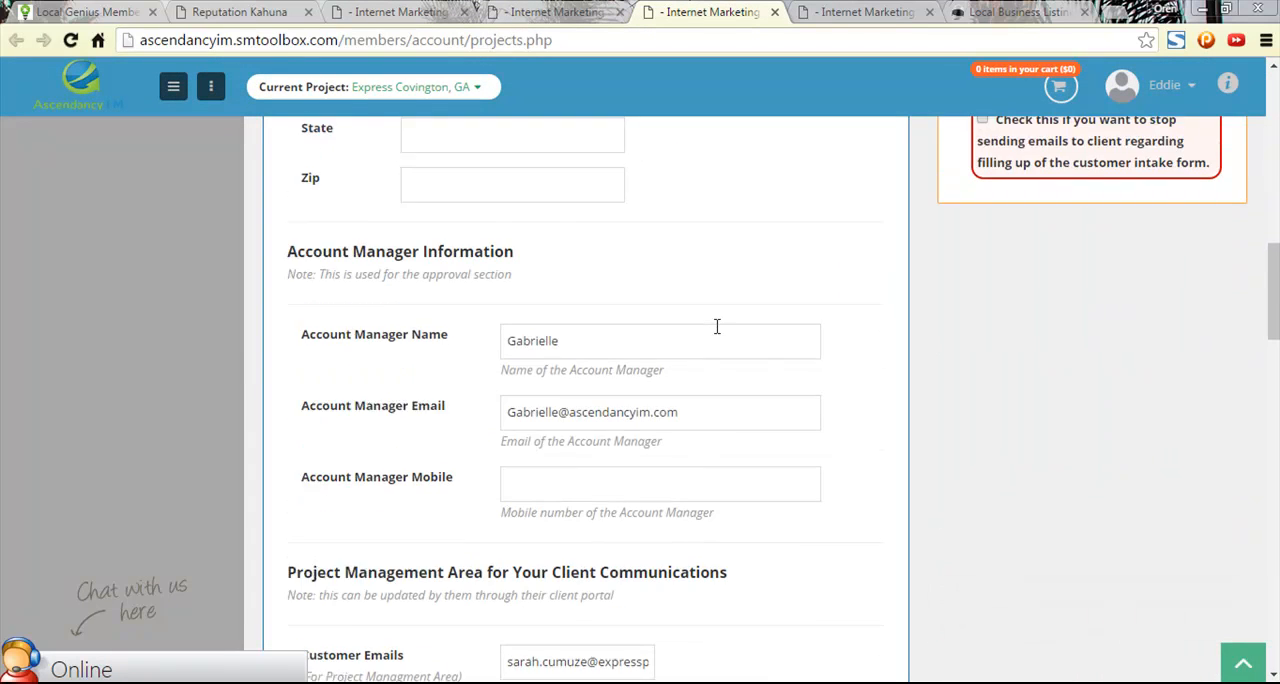
pyautogui.scroll(-3, 717, 330)
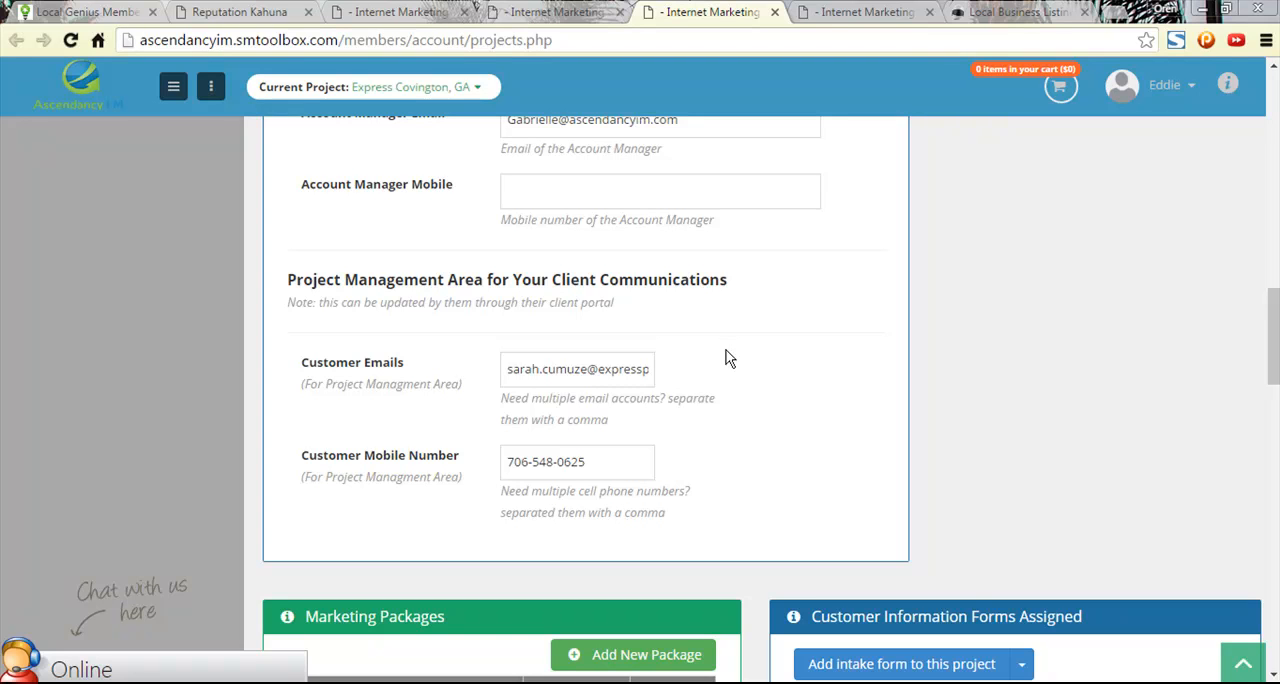
pyautogui.scroll(8, 728, 362)
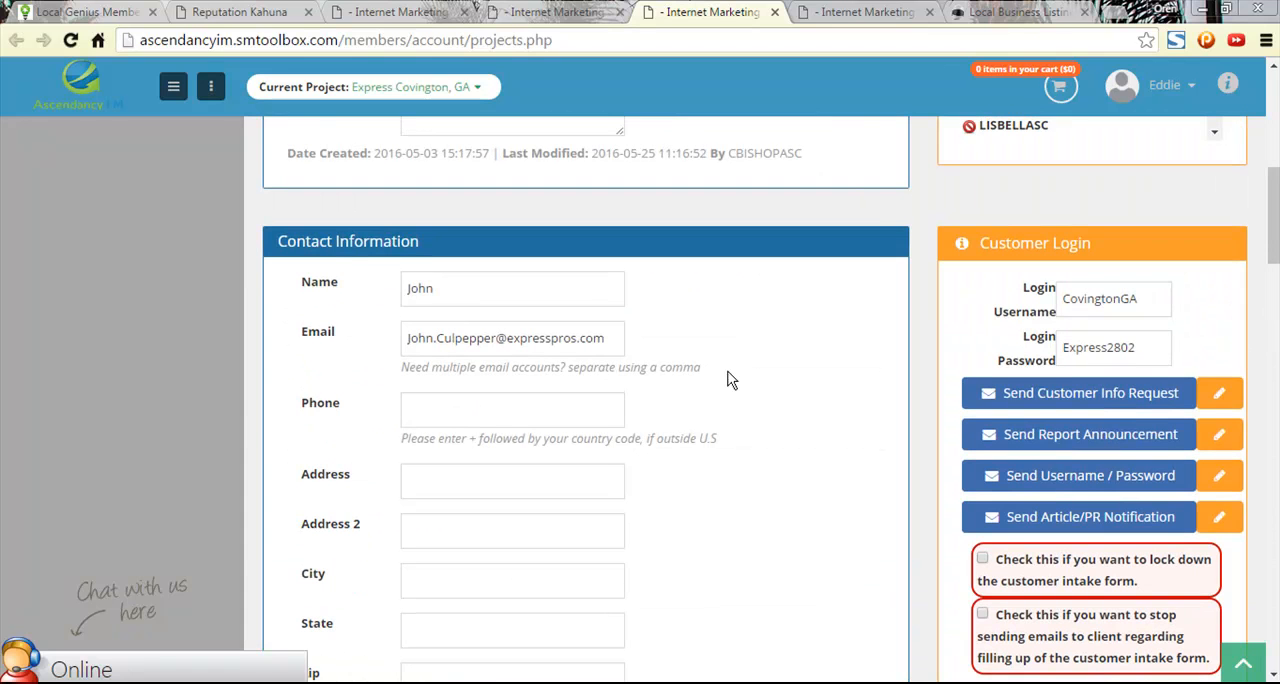
pyautogui.scroll(5, 728, 378)
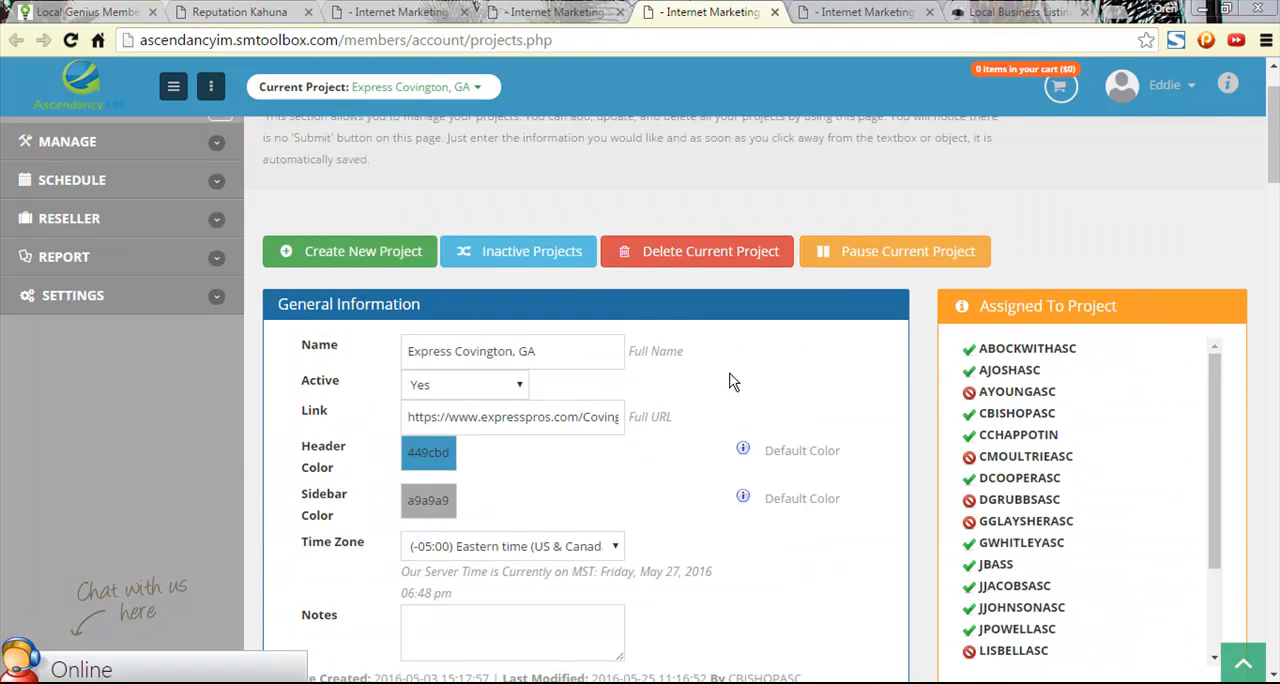
# - Find the Business Phone in the Ascendancy company profile, open it for editing and copy the whole number
pyautogui.click(497, 10)
pyautogui.click(345, 10)
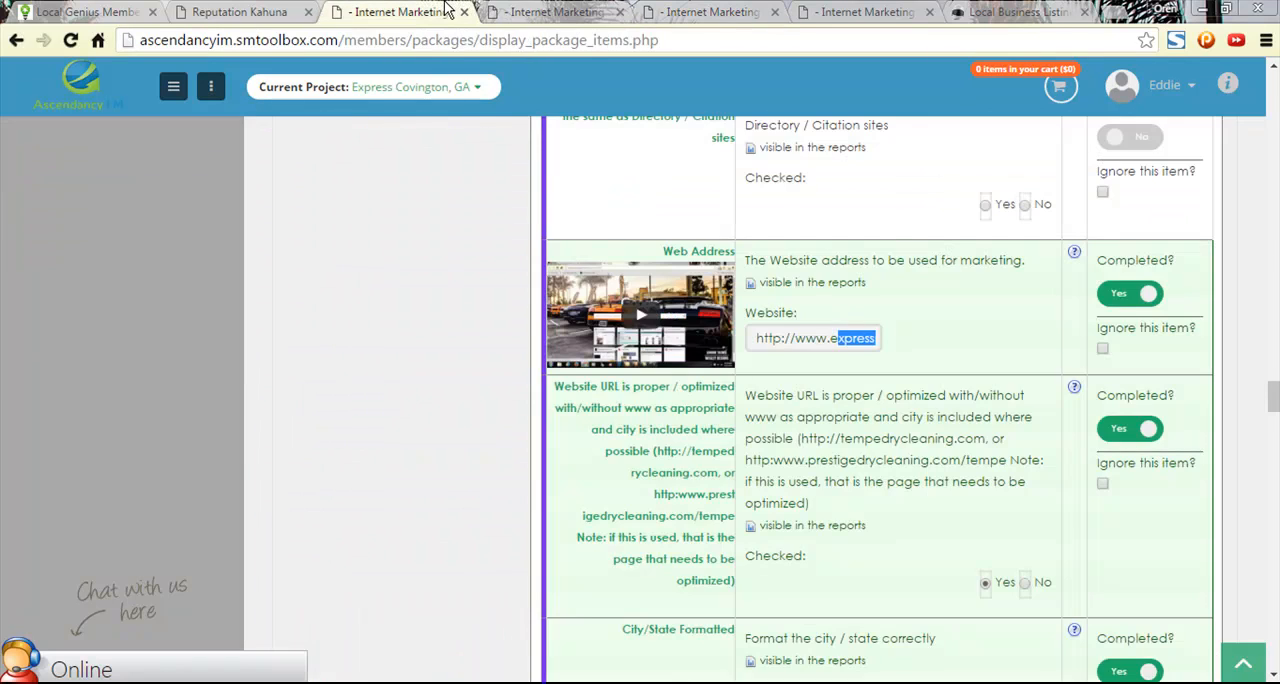
pyautogui.click(549, 11)
pyautogui.scroll(-7, 886, 492)
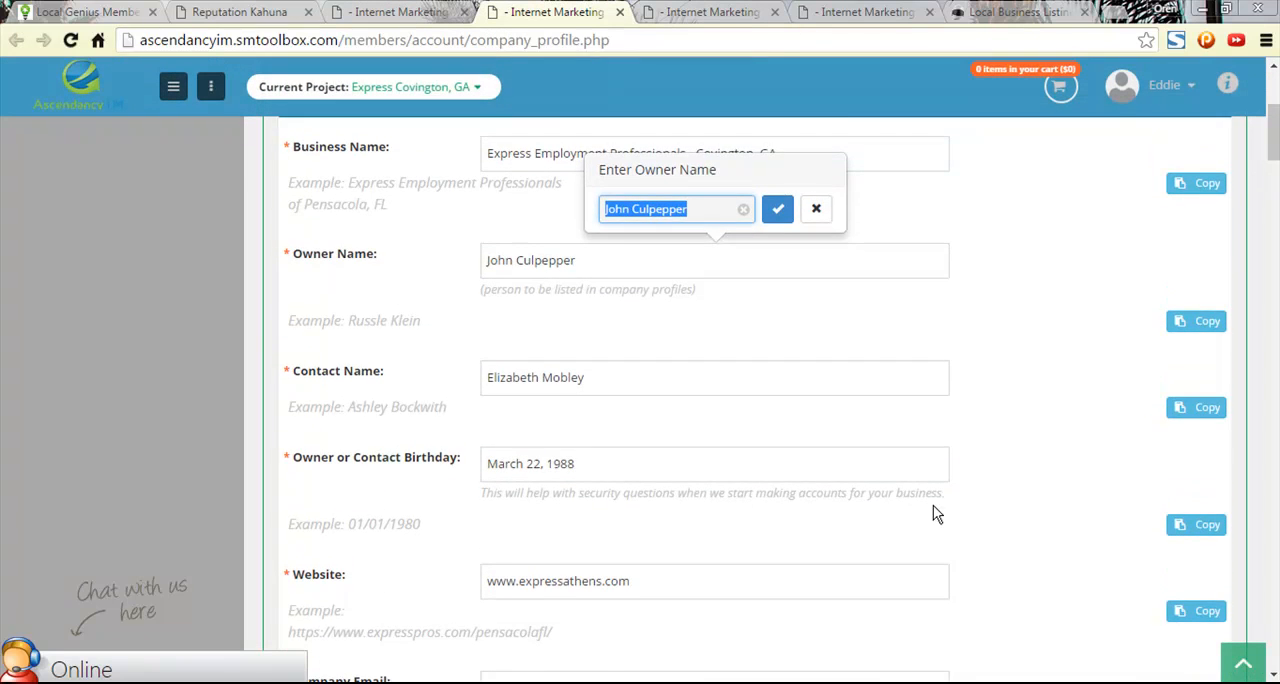
pyautogui.scroll(-6, 900, 510)
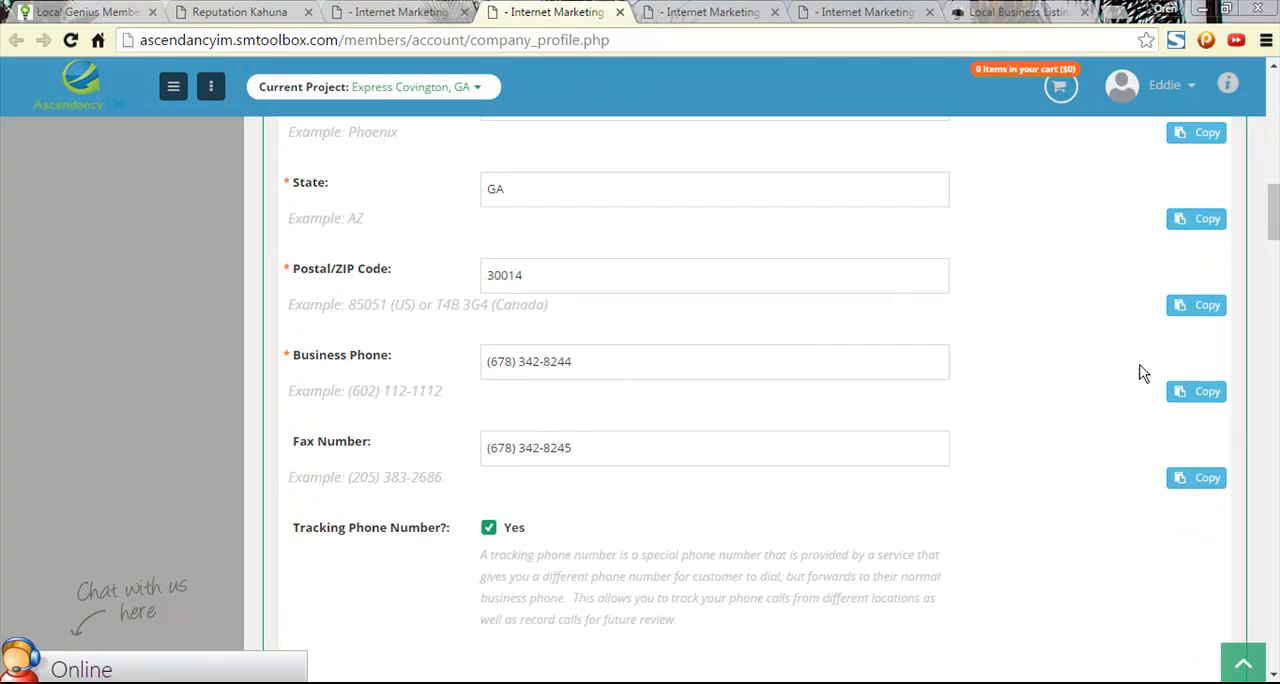
pyautogui.click(544, 363)
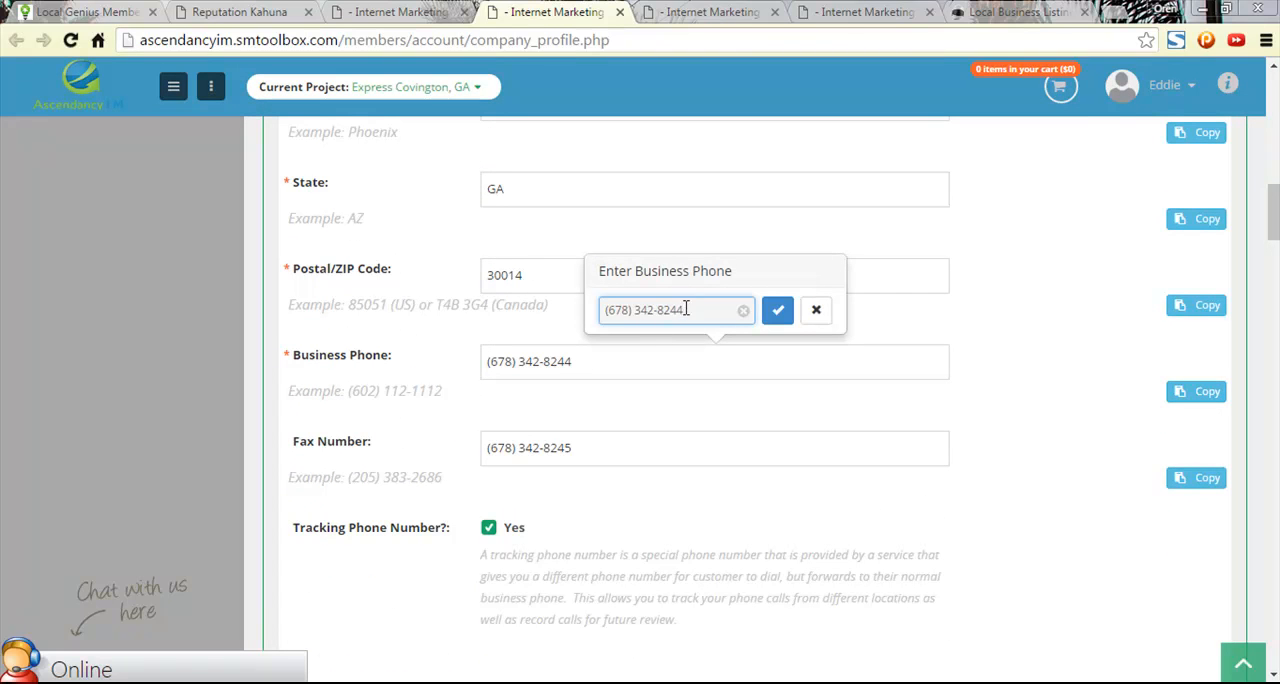
pyautogui.moveTo(686, 309); pyautogui.dragTo(564, 304)
# - Paste the copied business phone into the Phone No fields of both the Decision Maker and the Marketing Manager
pyautogui.click(386, 11)
pyautogui.click(275, 10)
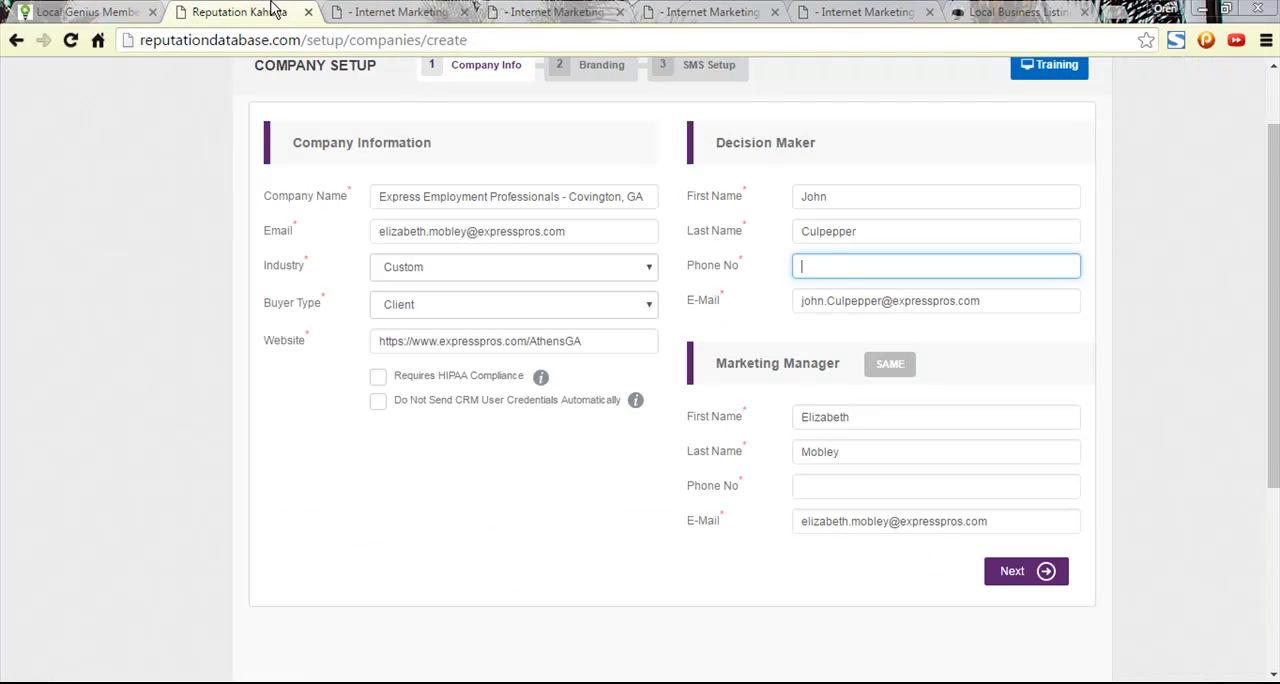
pyautogui.click(834, 265)
pyautogui.hotkey('ctrl', 'v')
pyautogui.click(856, 485)
pyautogui.hotkey('ctrl', 'v')
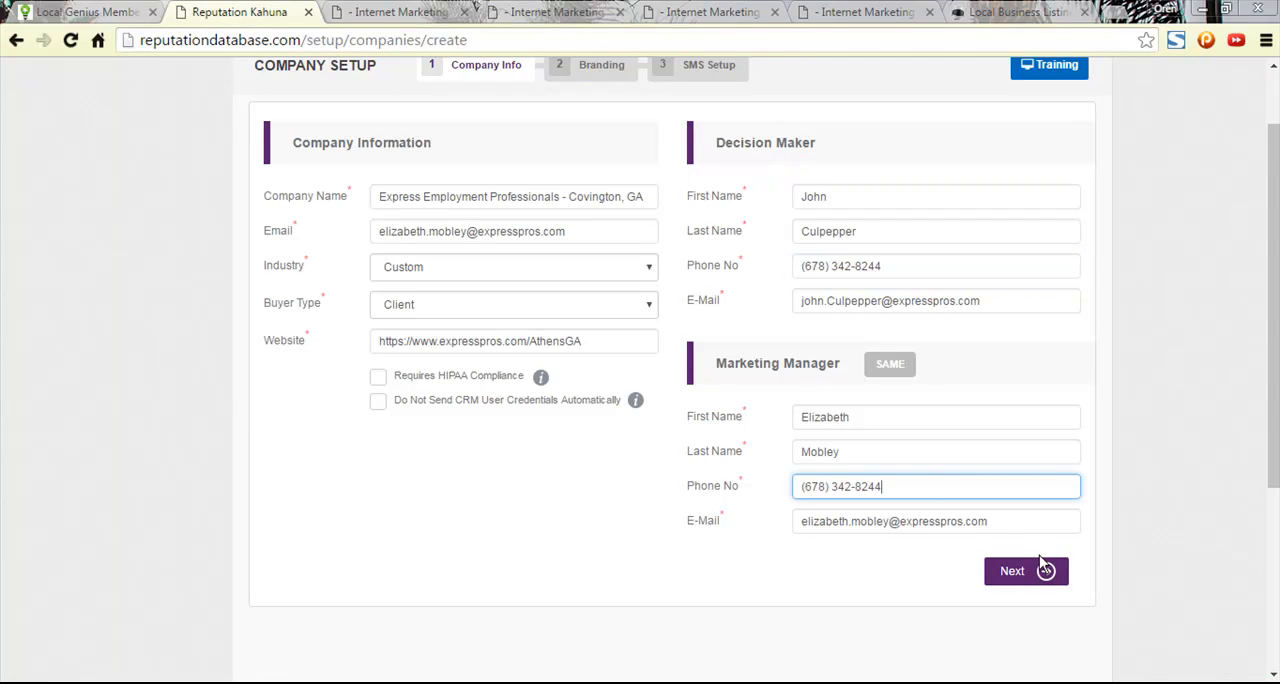
# - Submit the company info to reach the Branding stage and check its Company Name and Background Color
pyautogui.click(1016, 571)
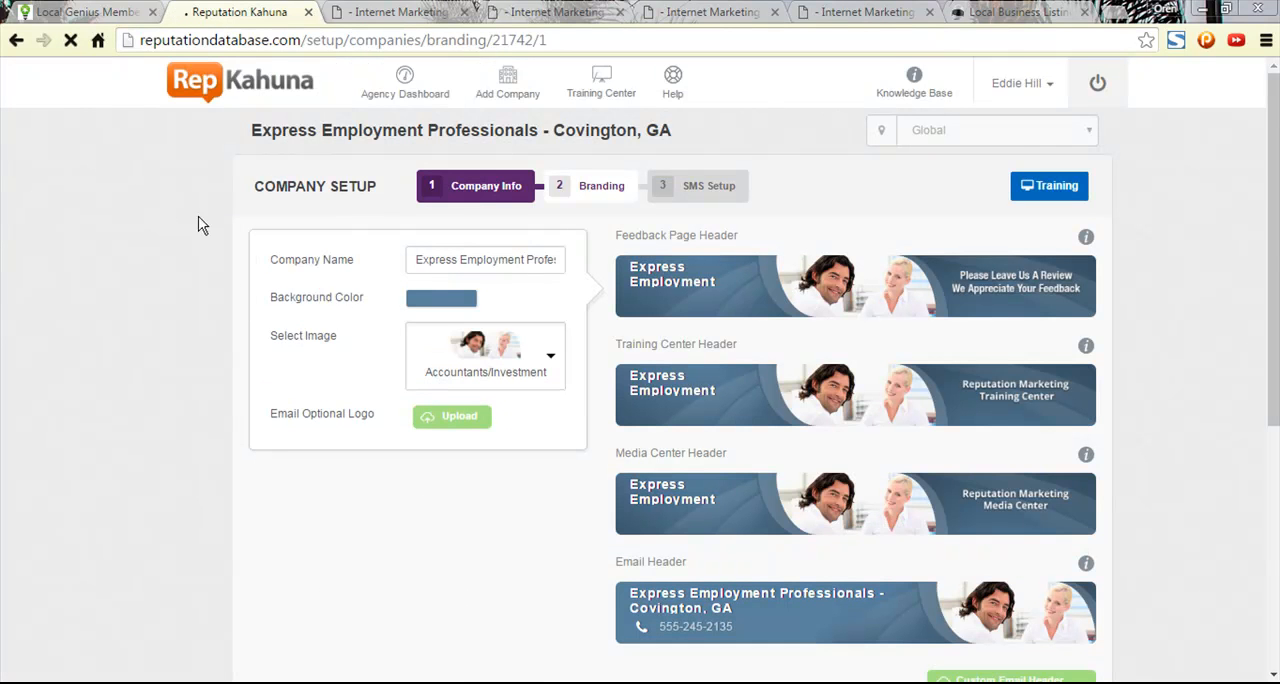
pyautogui.moveTo(509, 262); pyautogui.dragTo(630, 277)
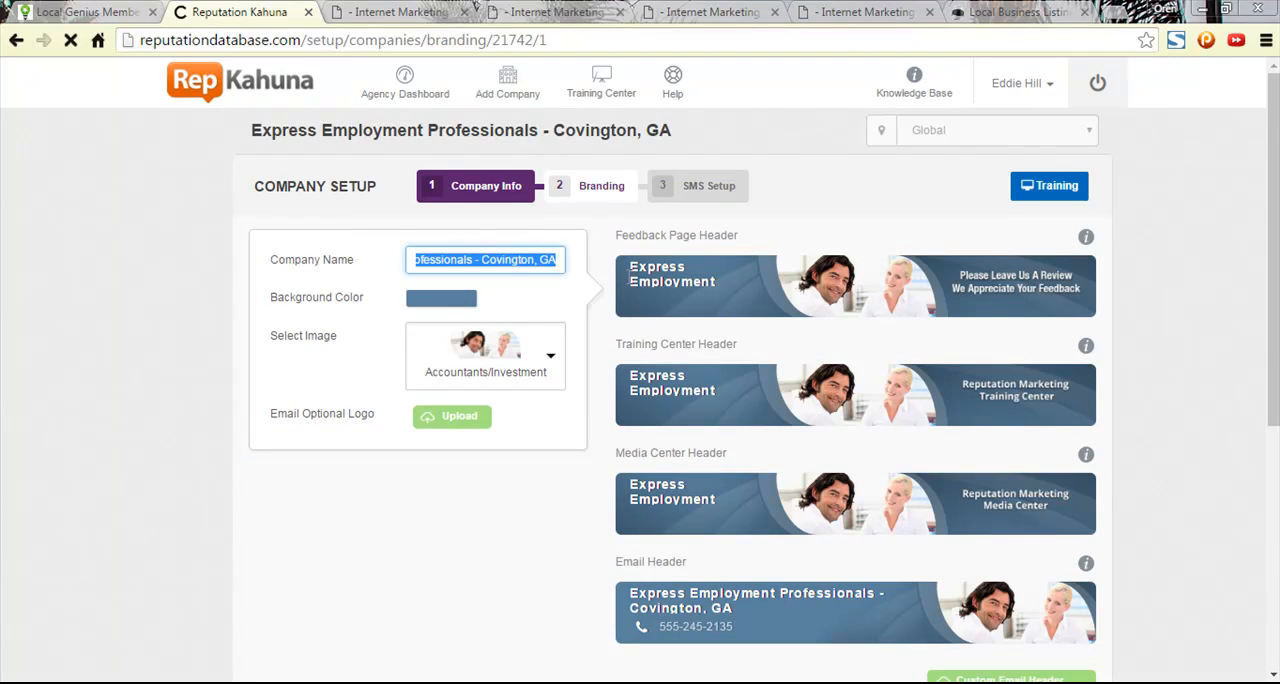
pyautogui.click(440, 306)
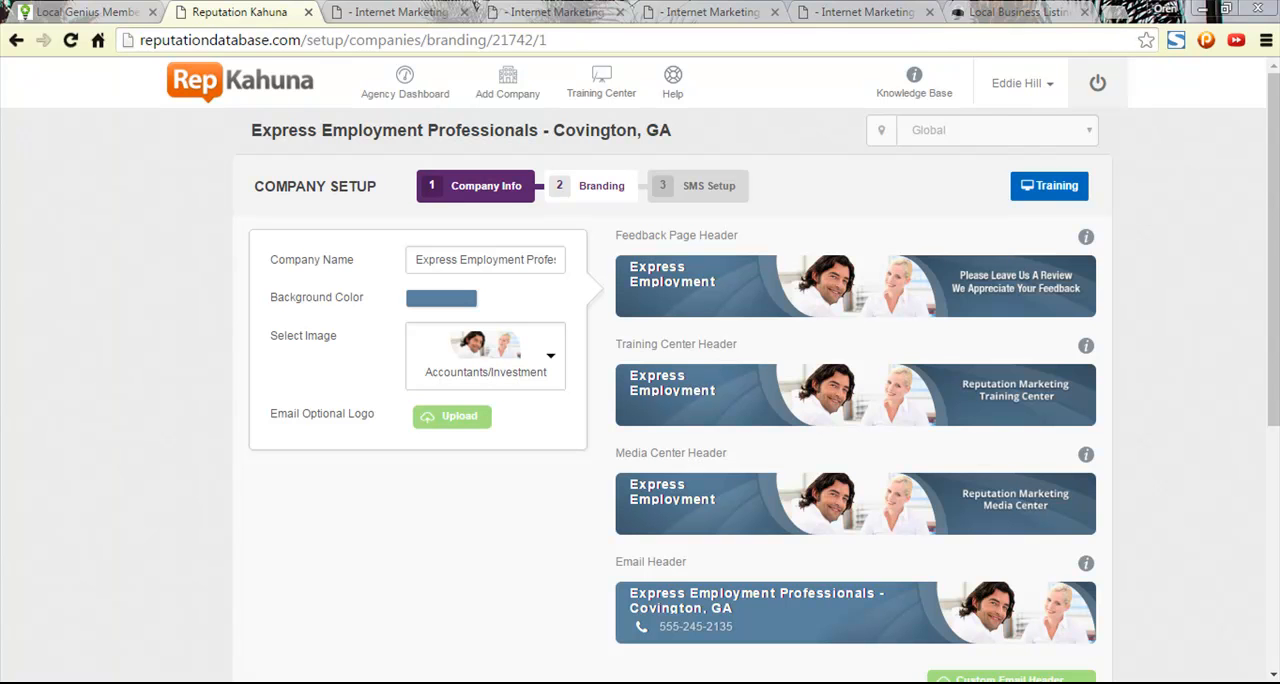
# - Open the local Dropbox folder from the Dropbox status window
pyautogui.click(1138, 683)
pyautogui.click(1102, 609)
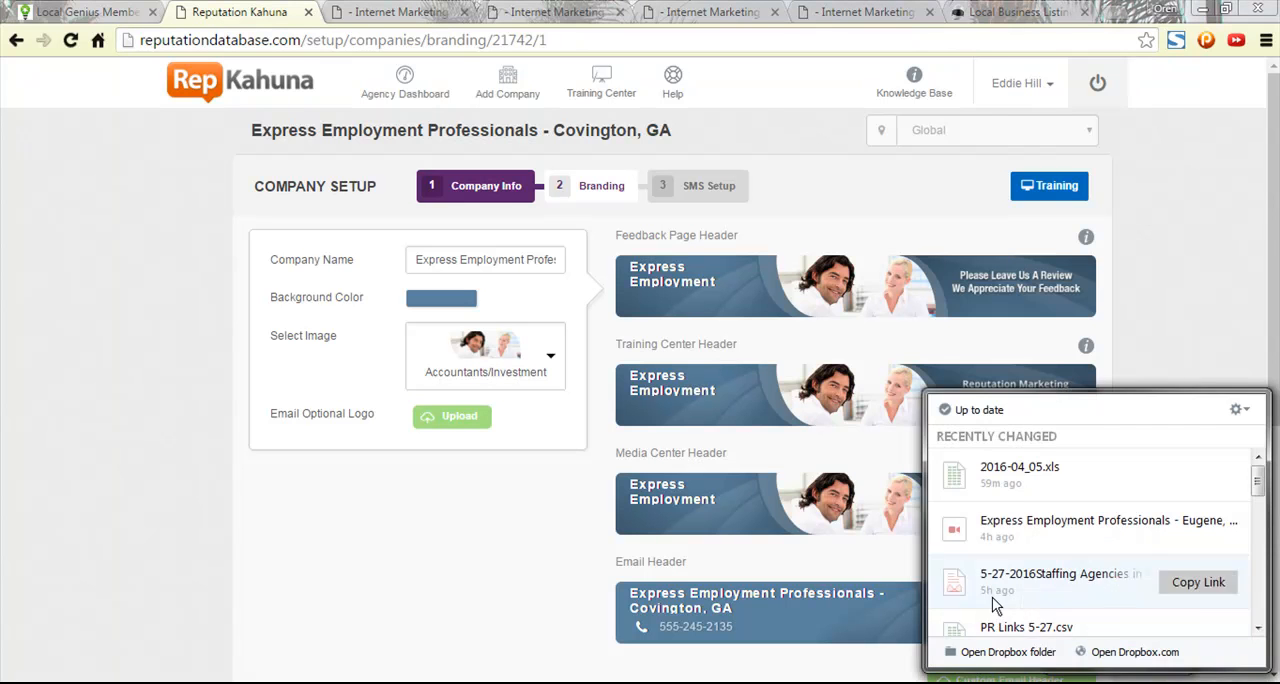
pyautogui.click(1005, 651)
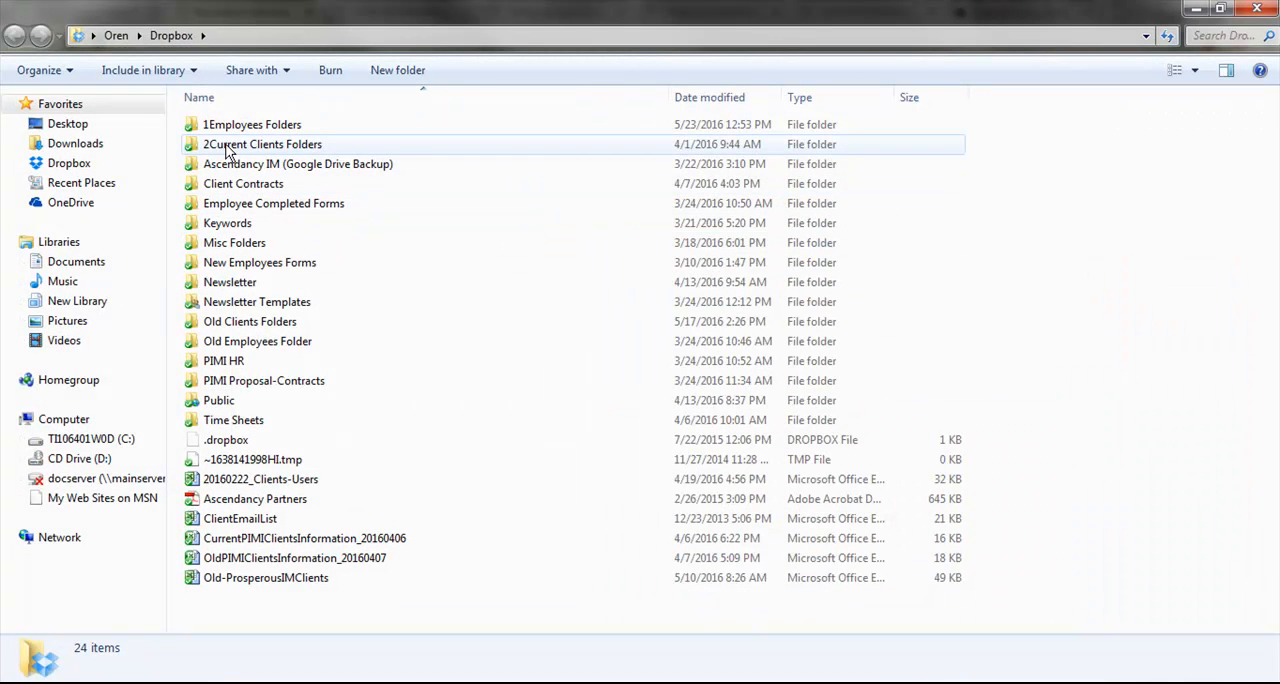
# - Open the Express Clients folder inside 2Current Clients Folders, display its contents as large icons and find the Watermark image
pyautogui.scroll(-1, 349, 215)
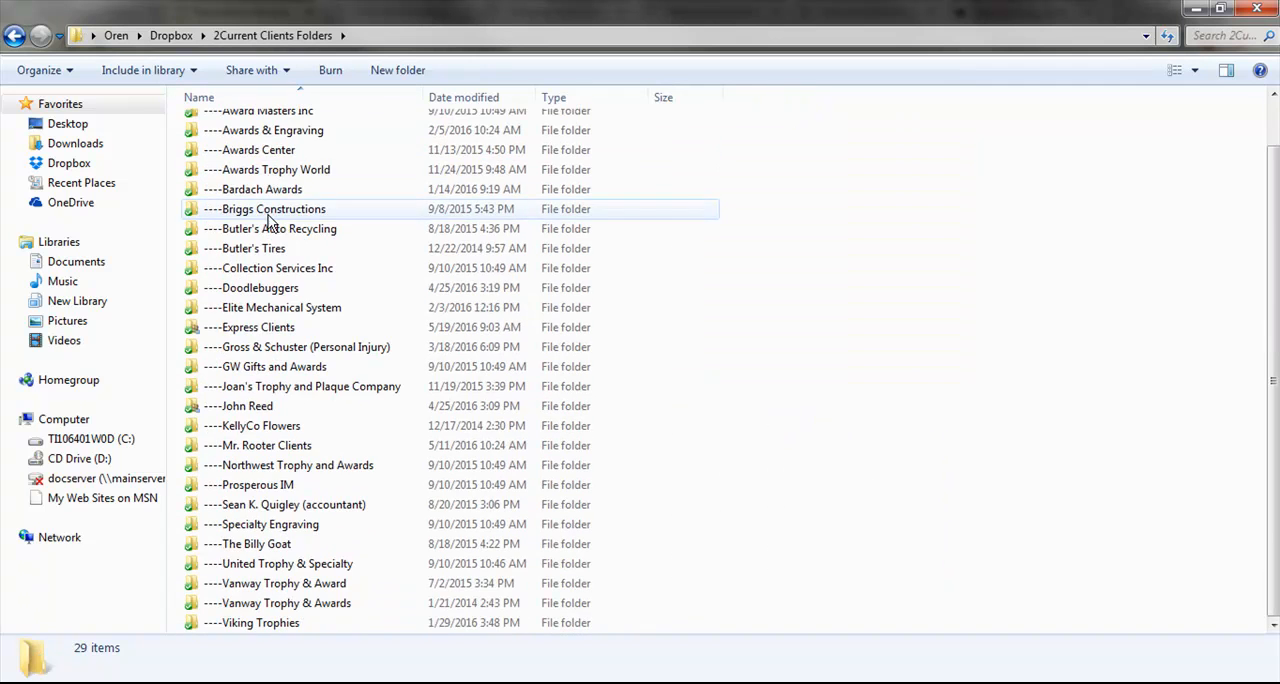
pyautogui.doubleClick(270, 318)
pyautogui.scroll(-10, 386, 409)
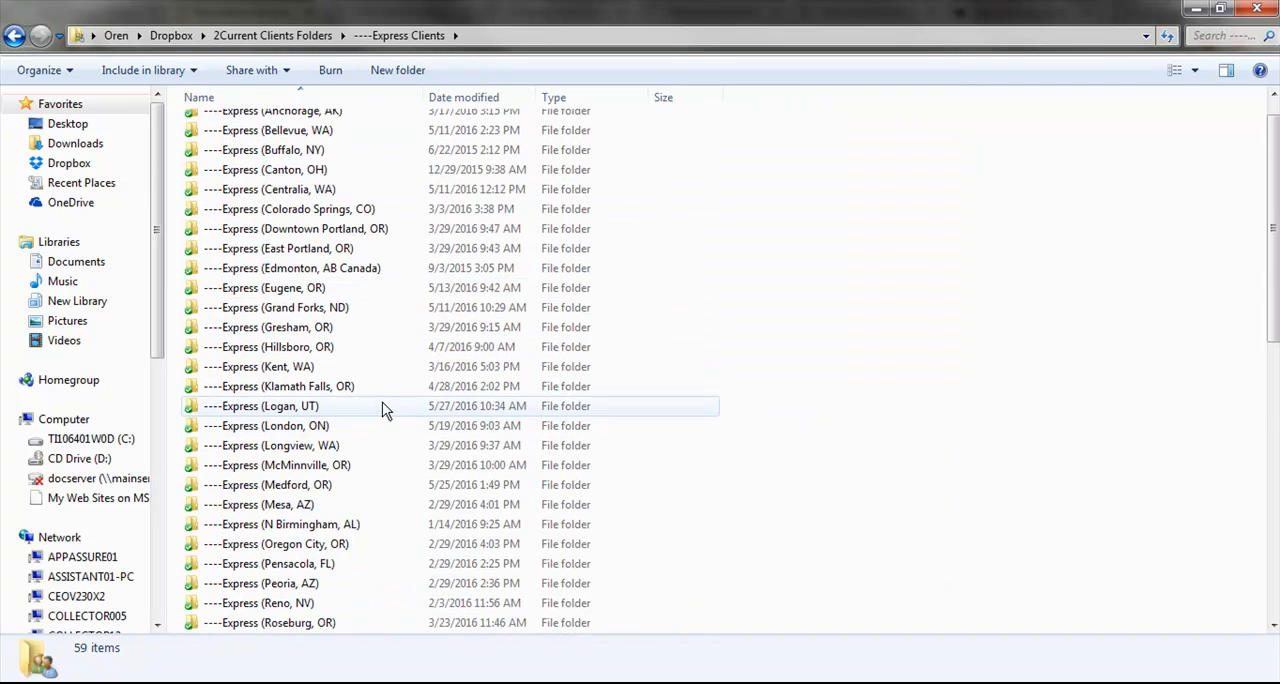
pyautogui.click(1192, 70)
pyautogui.moveTo(1134, 178); pyautogui.dragTo(1139, 45)
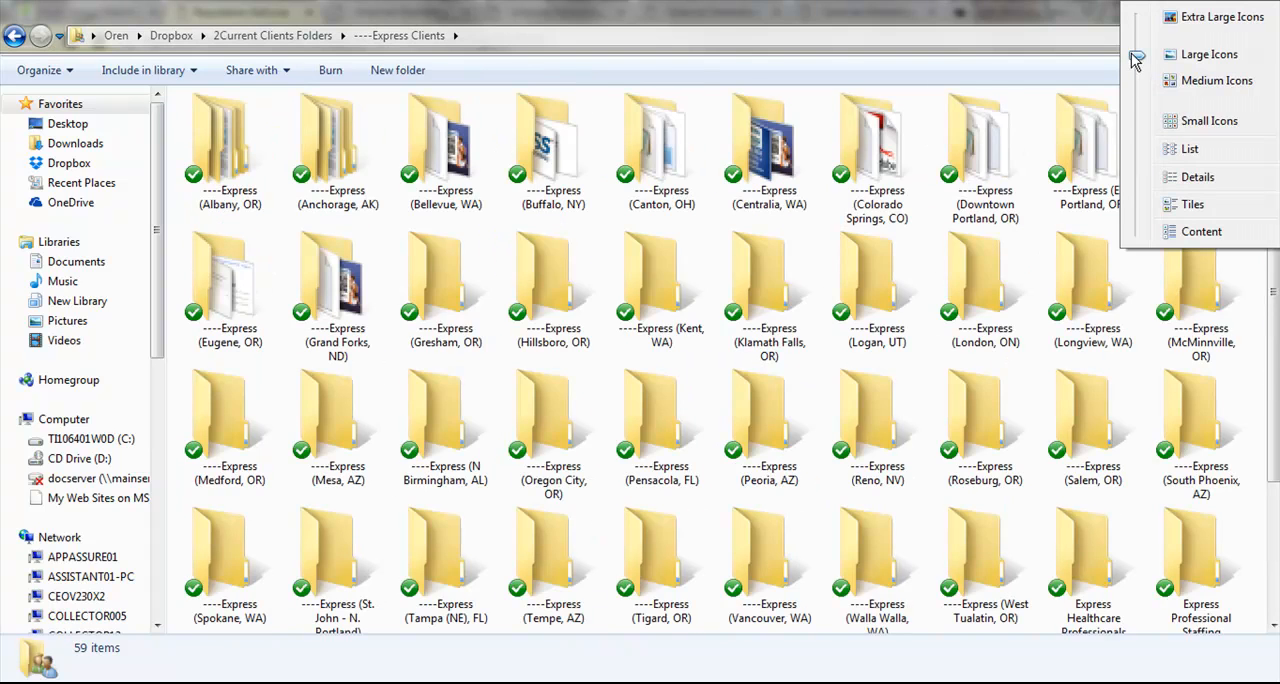
pyautogui.moveTo(1275, 312); pyautogui.dragTo(1276, 482)
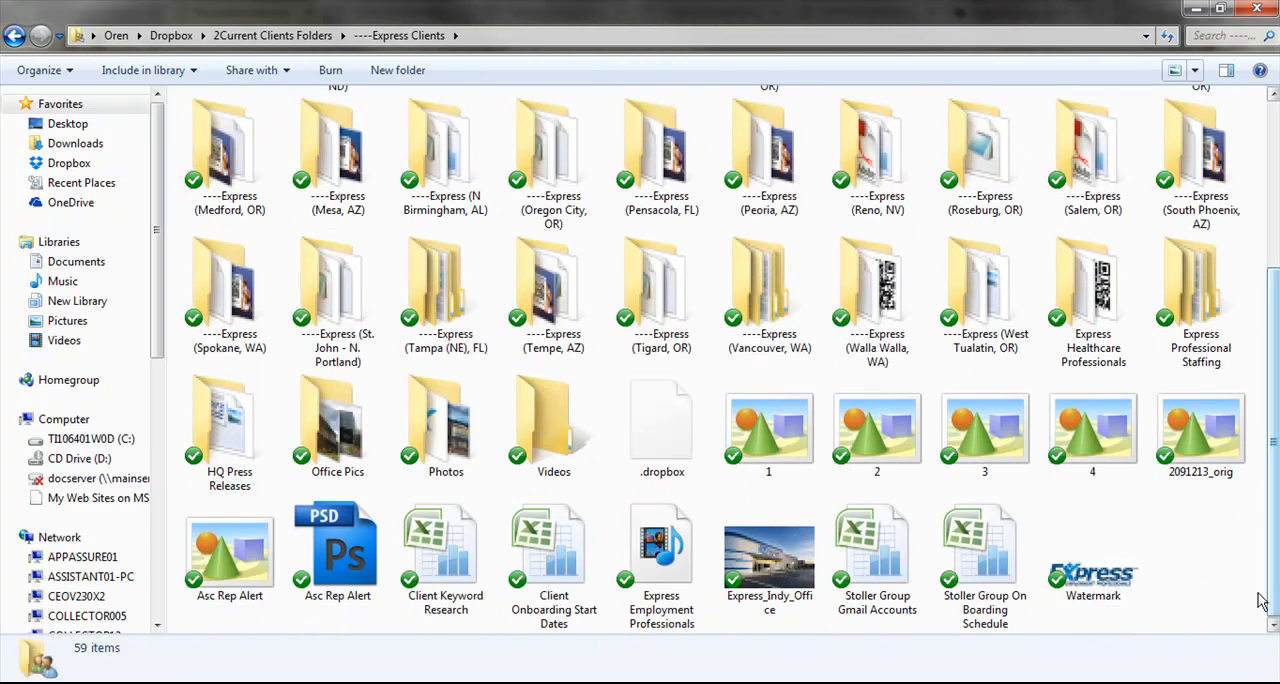
# - Copy the Watermark image file from the Express Clients folder and open it in Adobe Photoshop CS4
pyautogui.click(1085, 580)
pyautogui.rightClick(1085, 580)
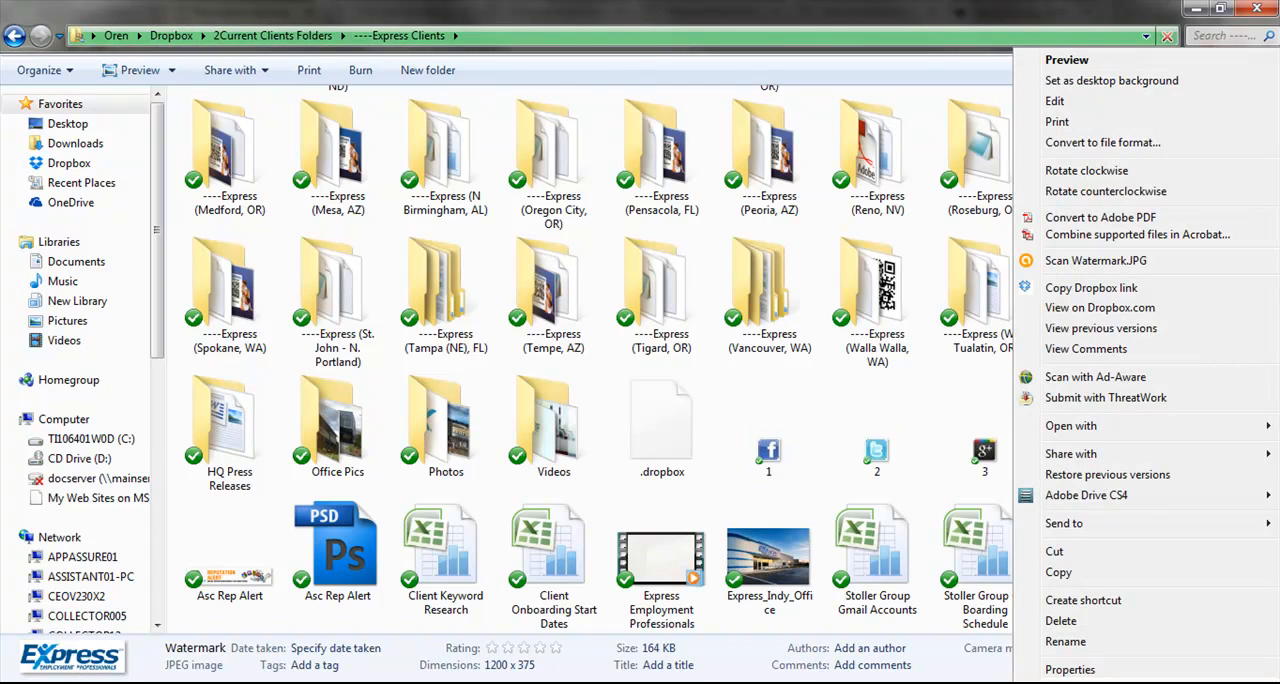
pyautogui.click(1070, 569)
pyautogui.press('super')
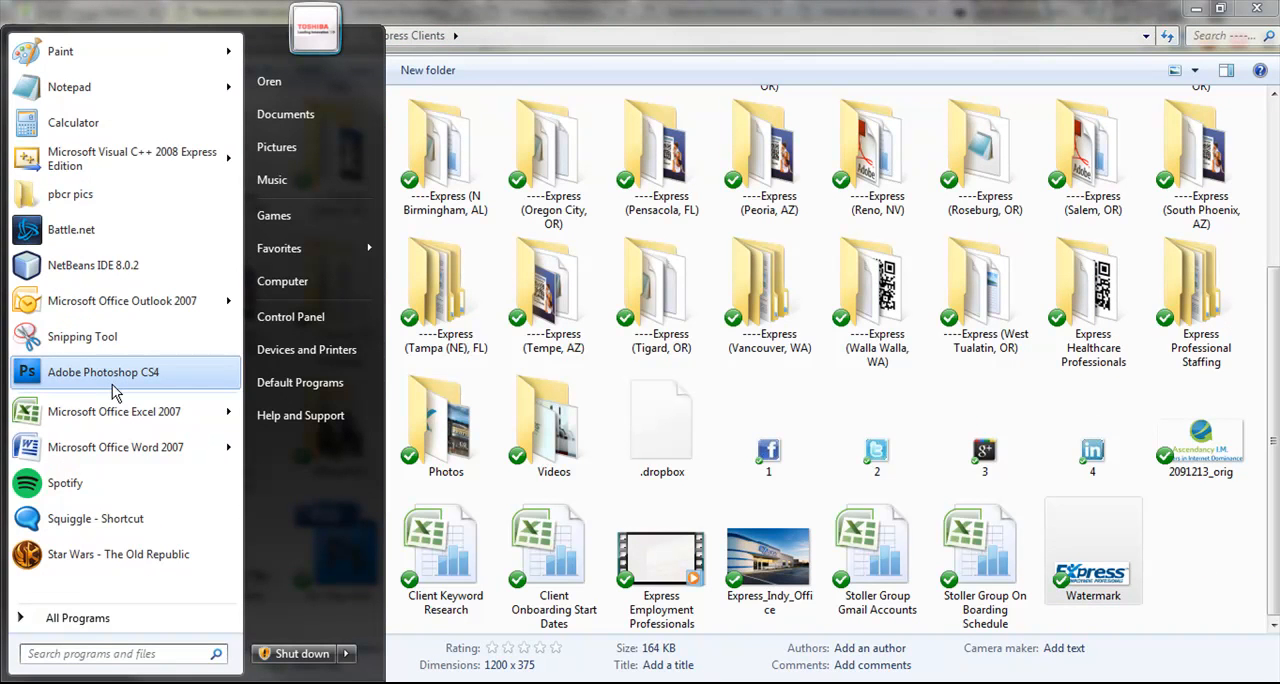
pyautogui.click(113, 390)
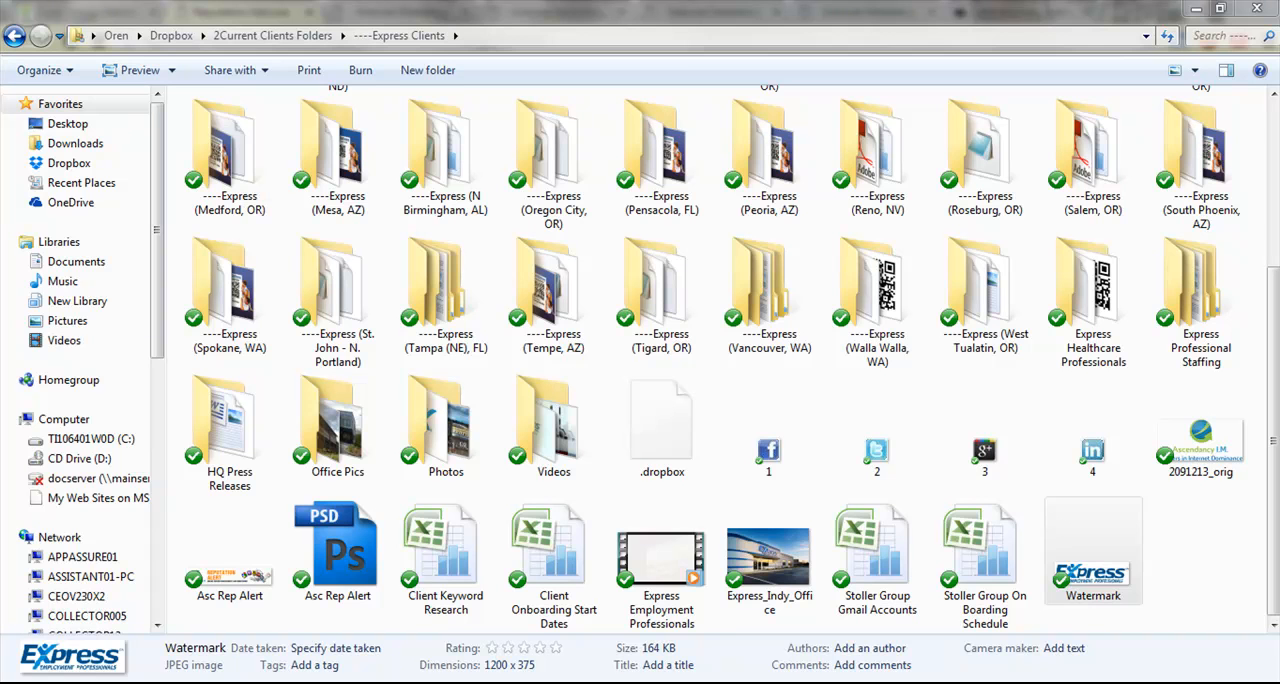
pyautogui.click(420, 682)
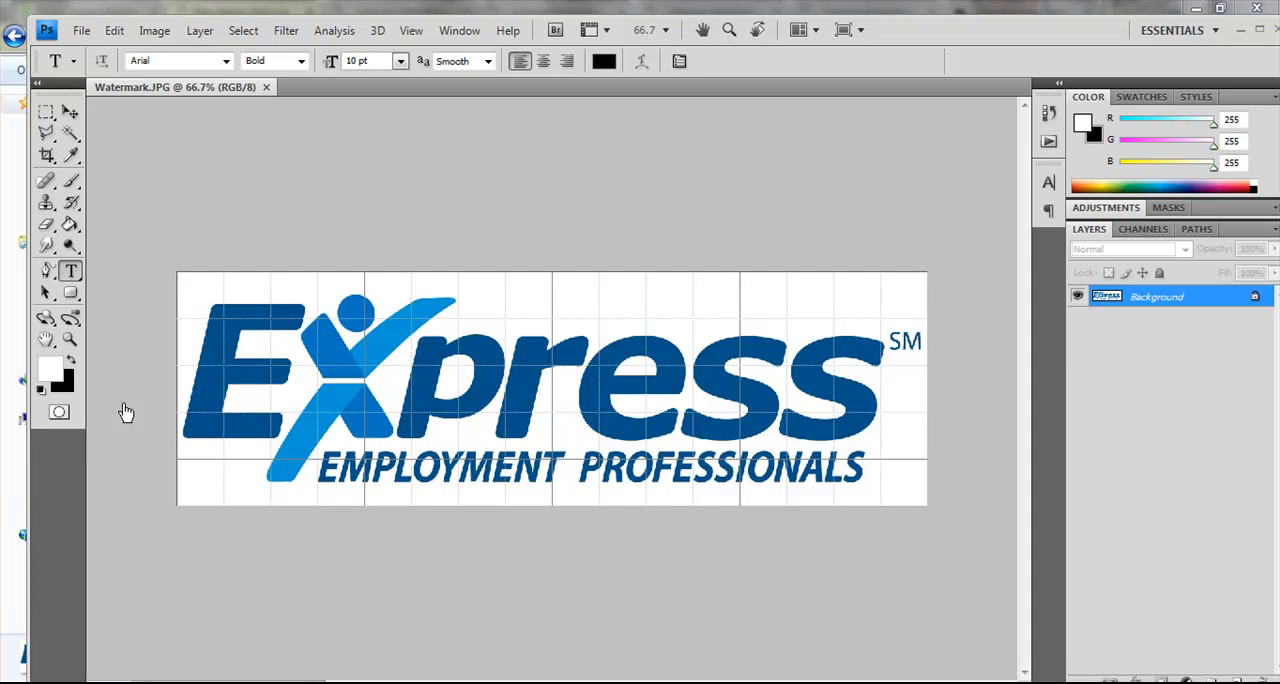
# - Sample the light blue of the logo's X with the foreground Color Picker, copy its hex code and return to Reputation Kahuna
pyautogui.click(52, 366)
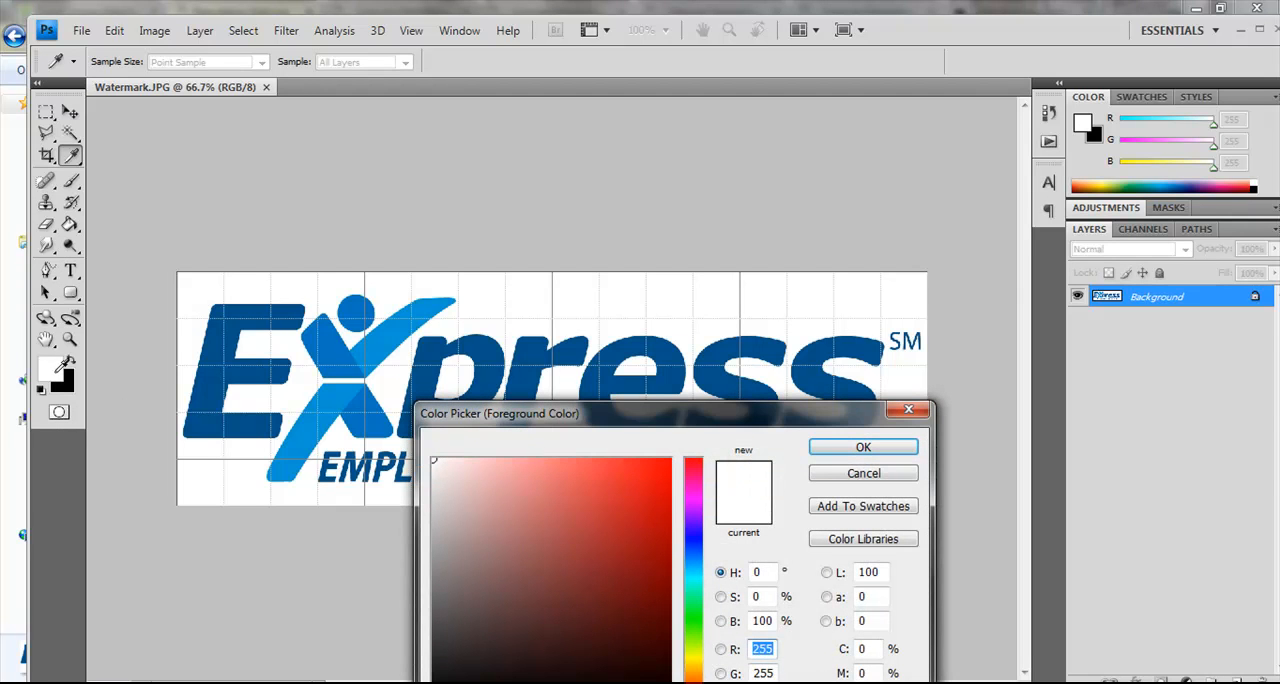
pyautogui.click(378, 350)
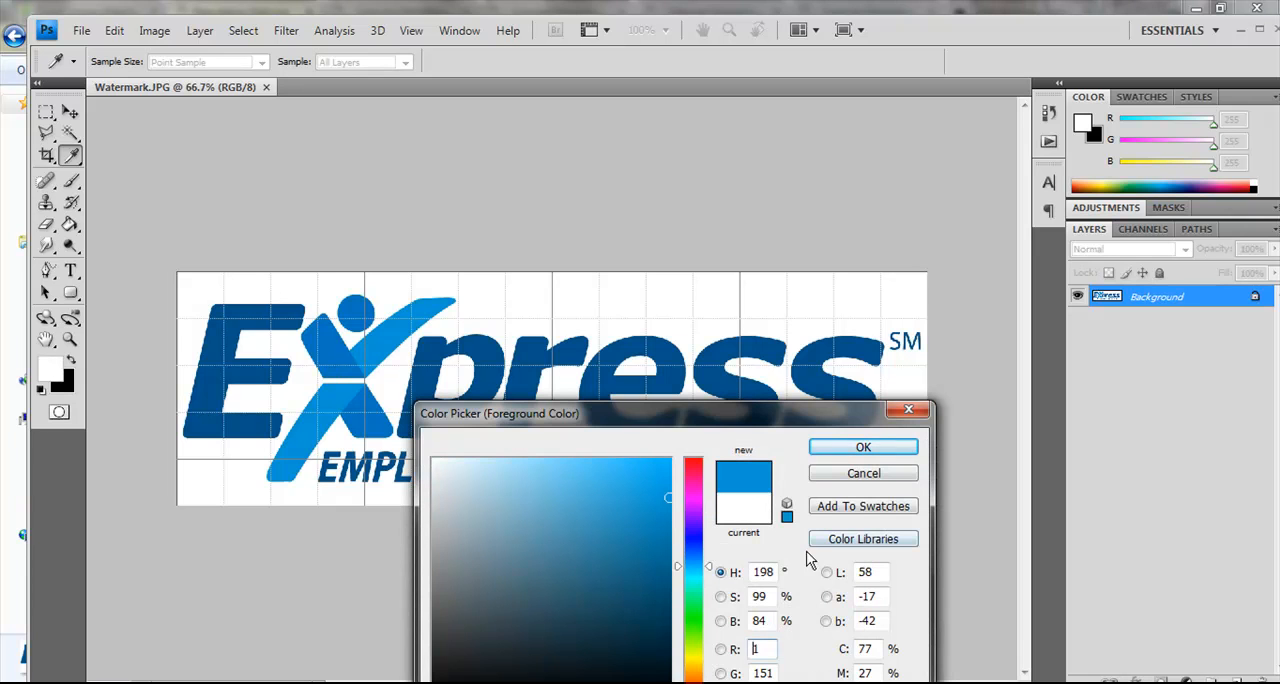
pyautogui.moveTo(814, 416); pyautogui.dragTo(823, 301)
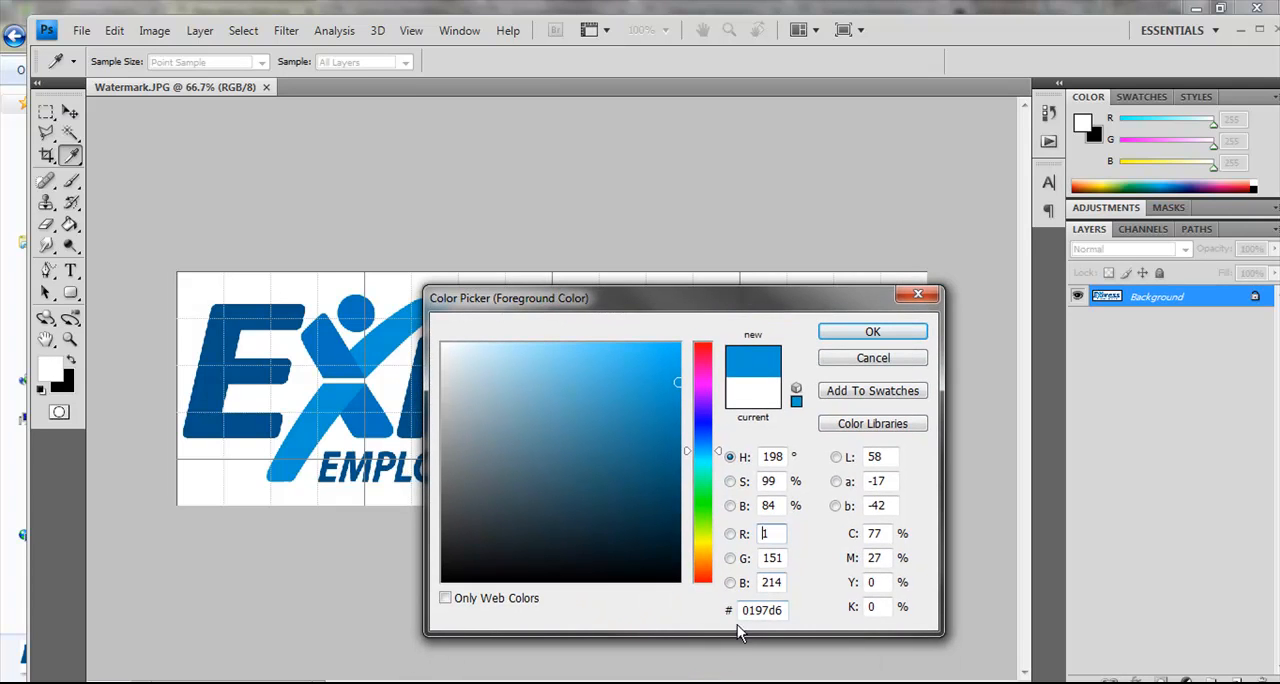
pyautogui.moveTo(743, 610); pyautogui.dragTo(791, 600)
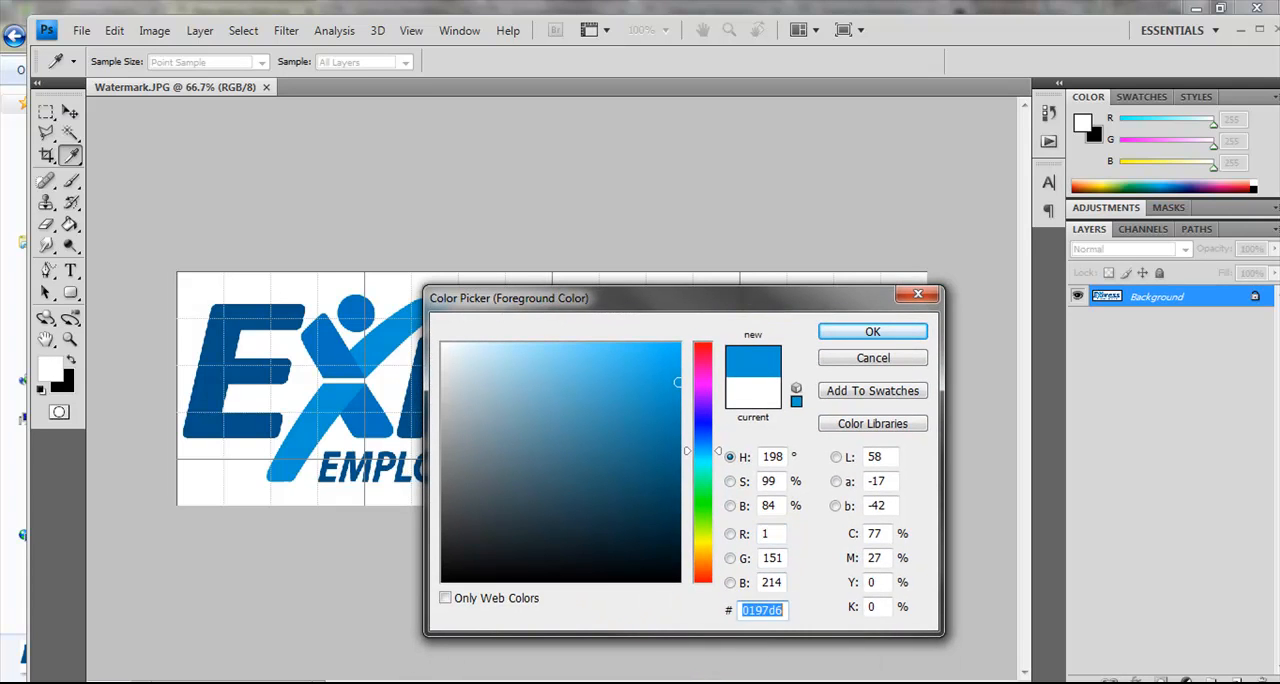
pyautogui.click(918, 294)
pyautogui.press('t')
pyautogui.click(1198, 9)
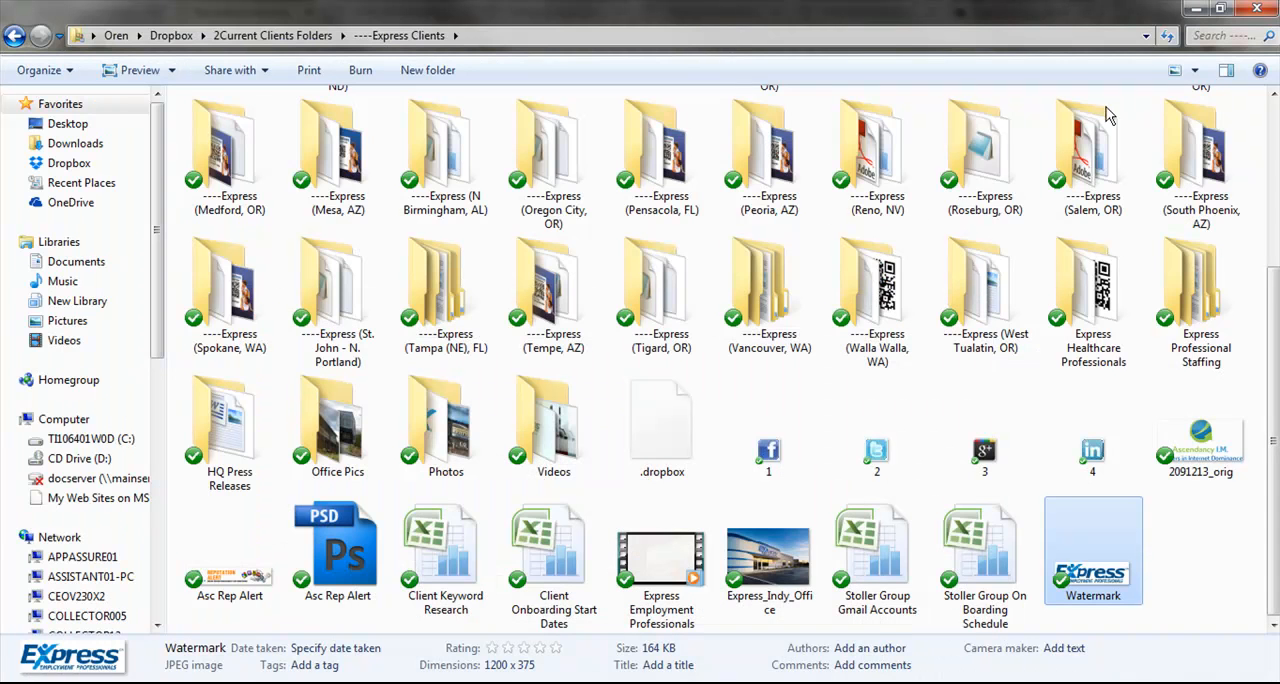
pyautogui.click(1202, 10)
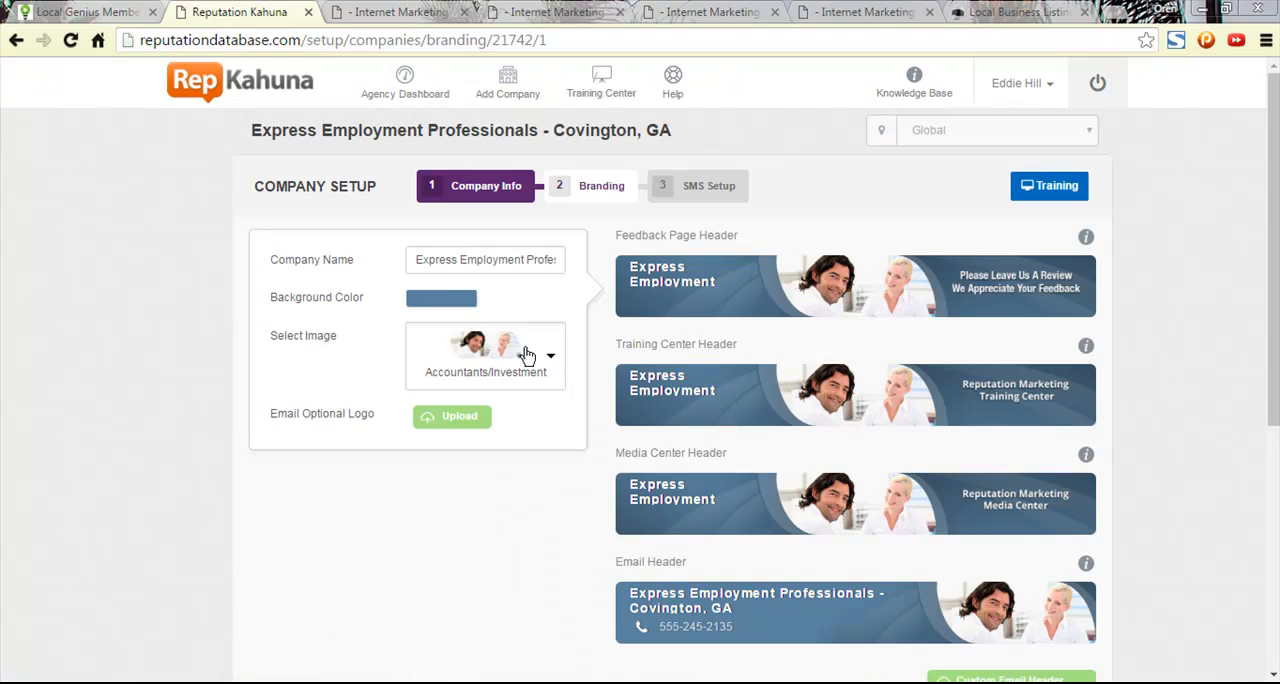
# - Set the branding Background Color to hex 0197d6
pyautogui.click(446, 299)
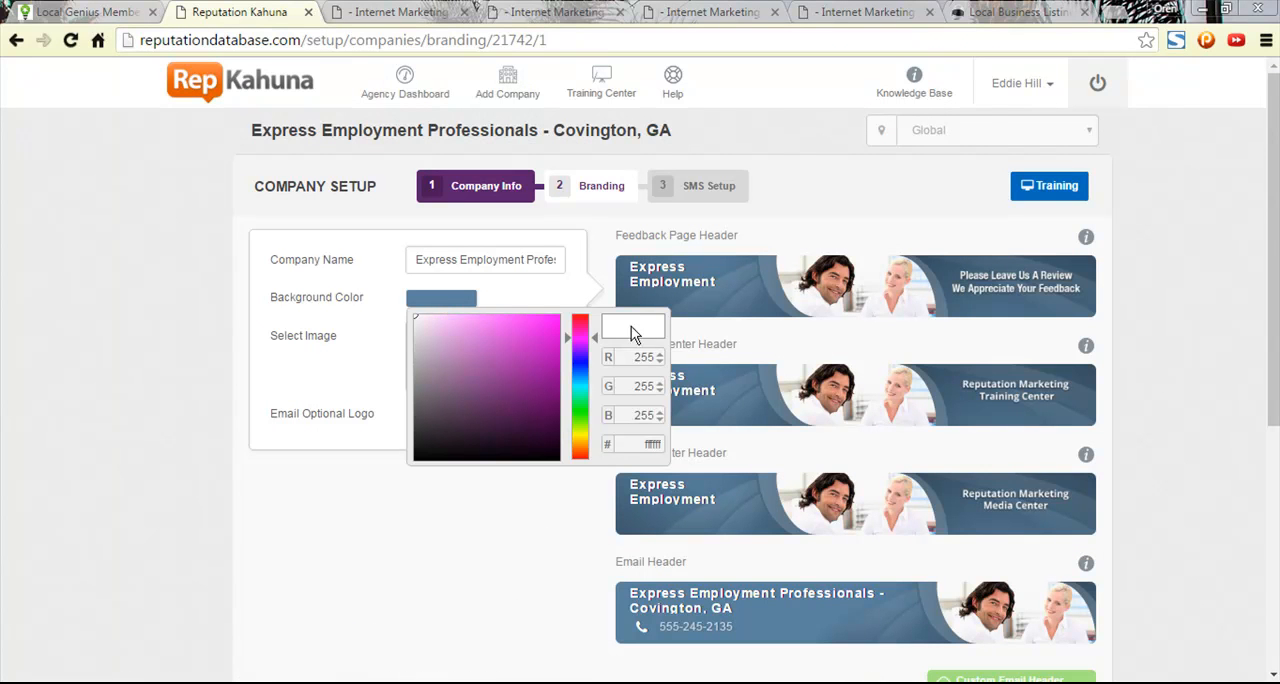
pyautogui.doubleClick(648, 444)
pyautogui.hotkey('ctrl', 'v')
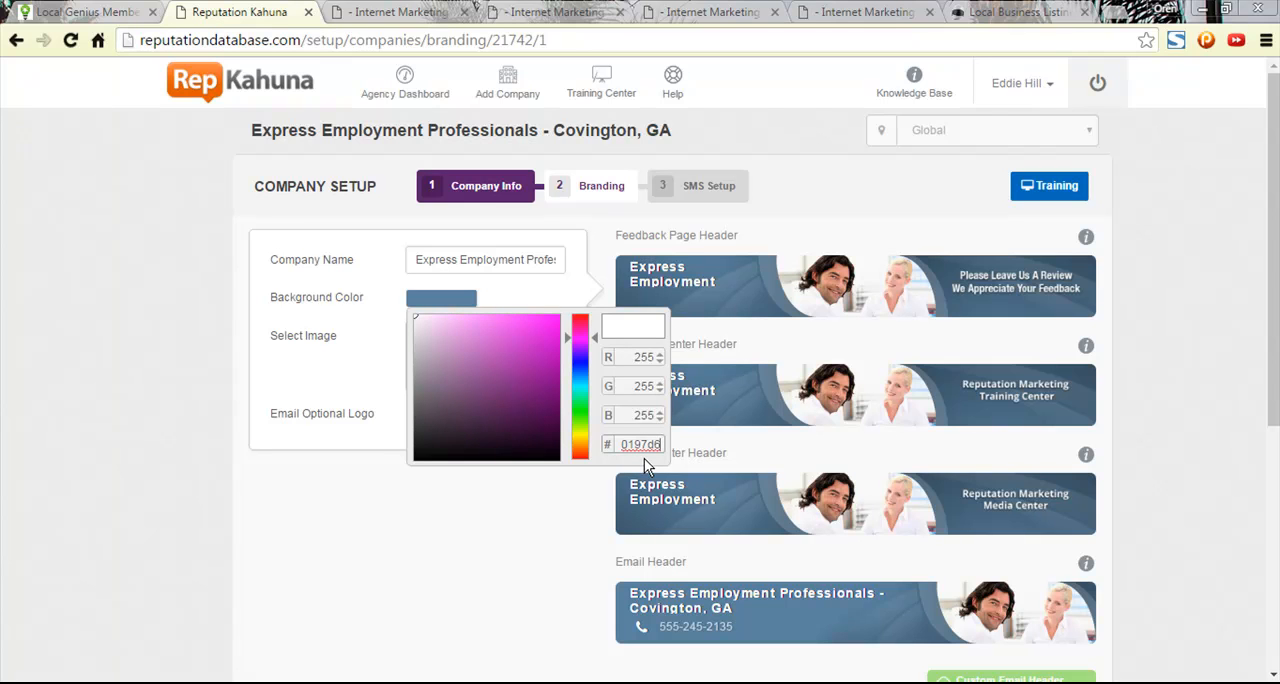
pyautogui.press('Return')
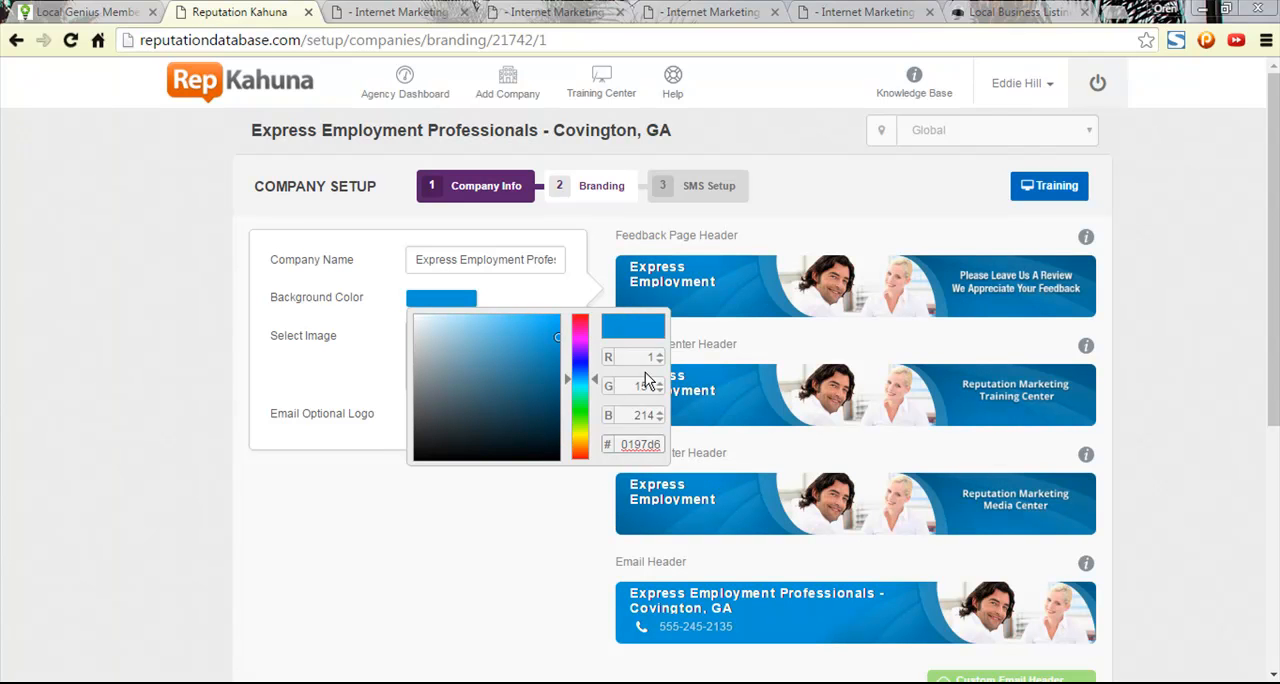
pyautogui.click(582, 495)
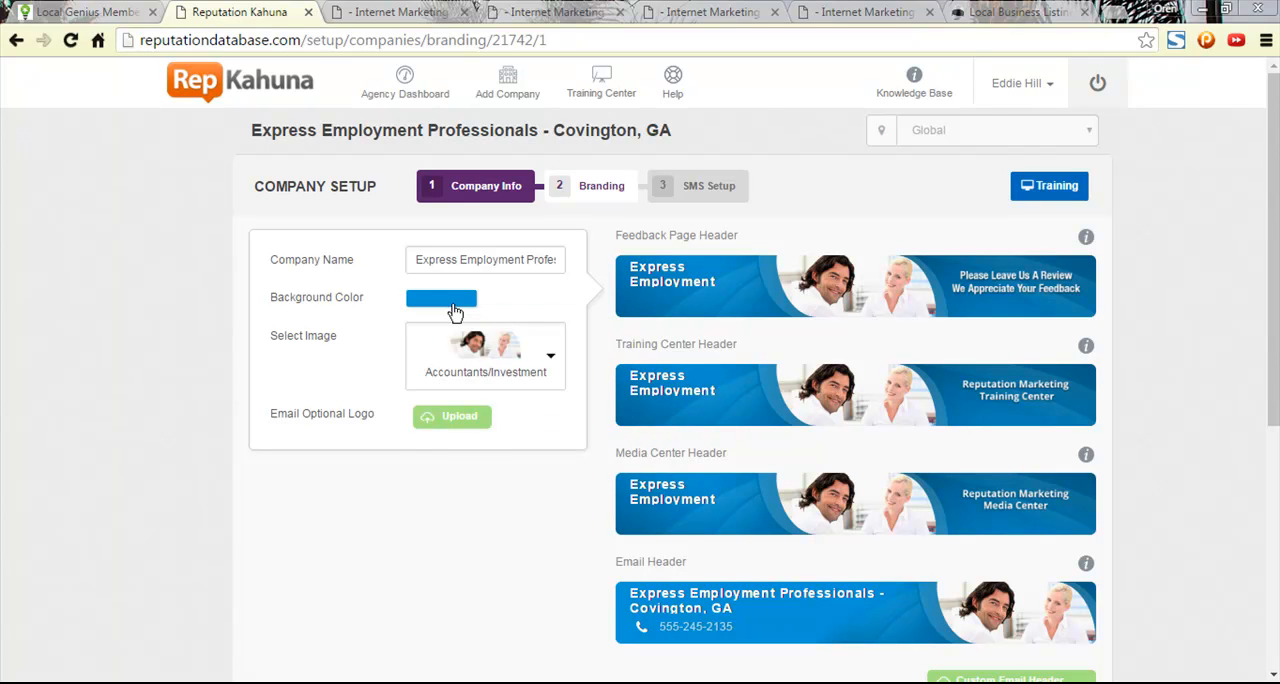
# - Try to upload the Watermark file from Dropbox's Express Clients folder as the custom header image
pyautogui.click(552, 370)
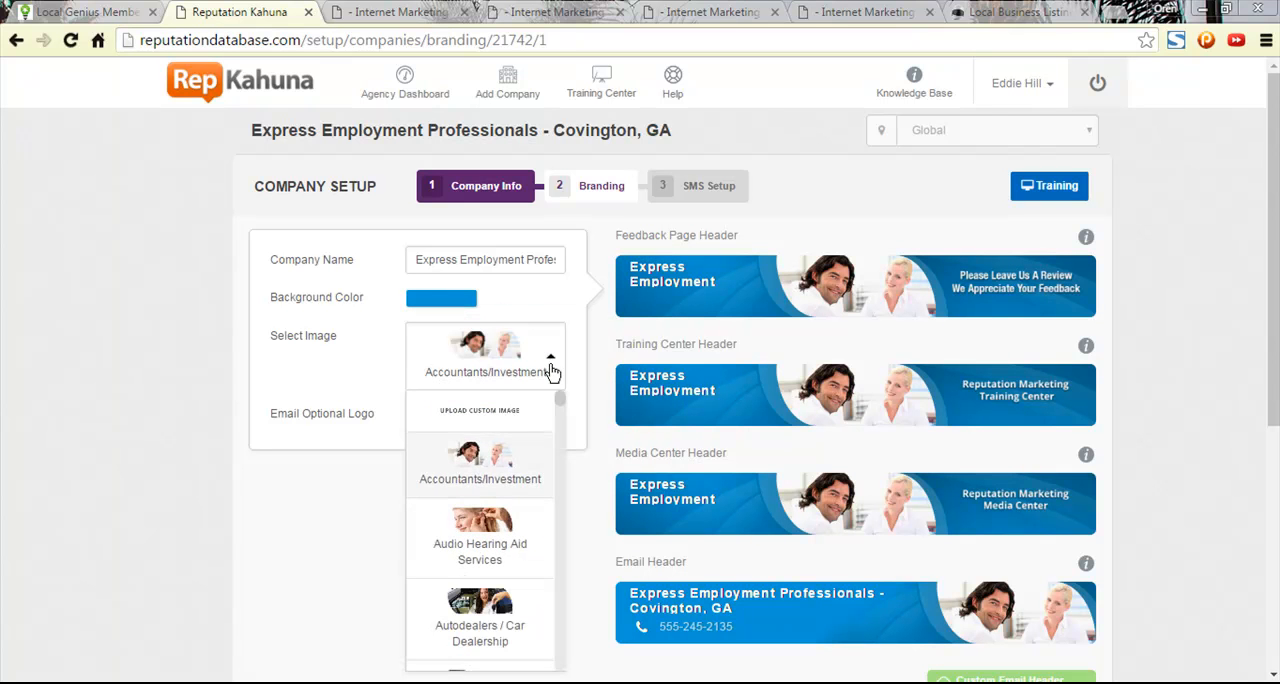
pyautogui.click(492, 418)
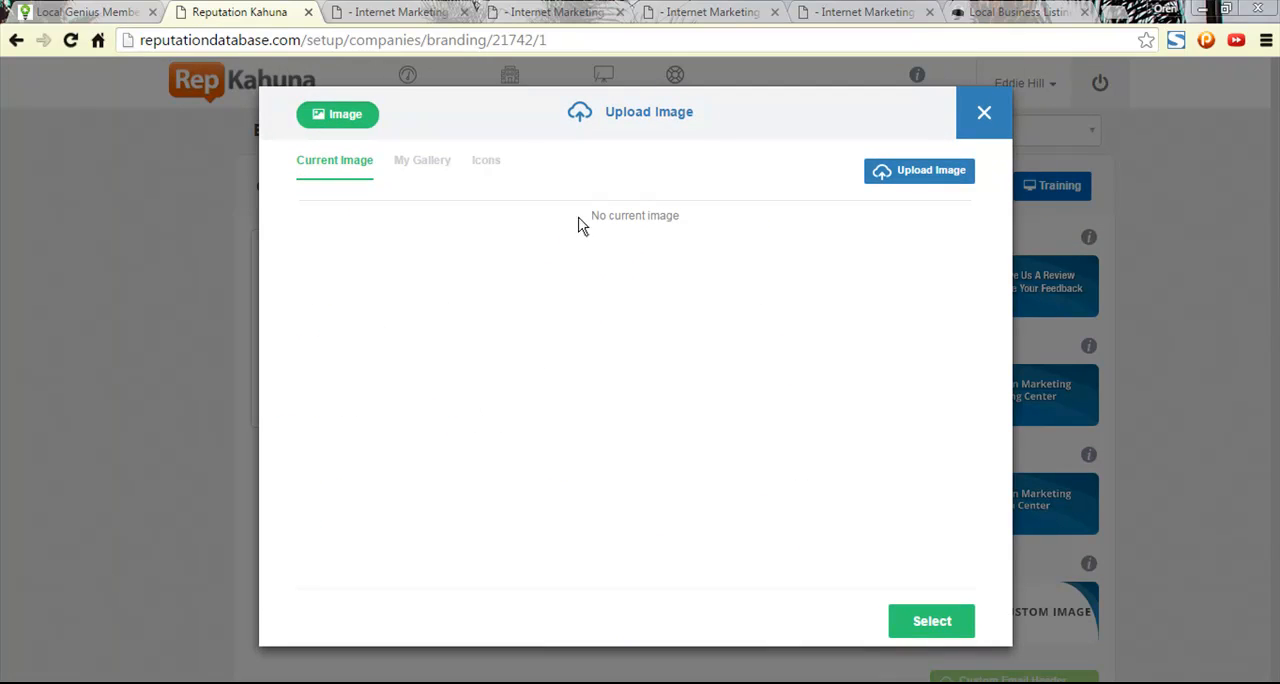
pyautogui.click(926, 168)
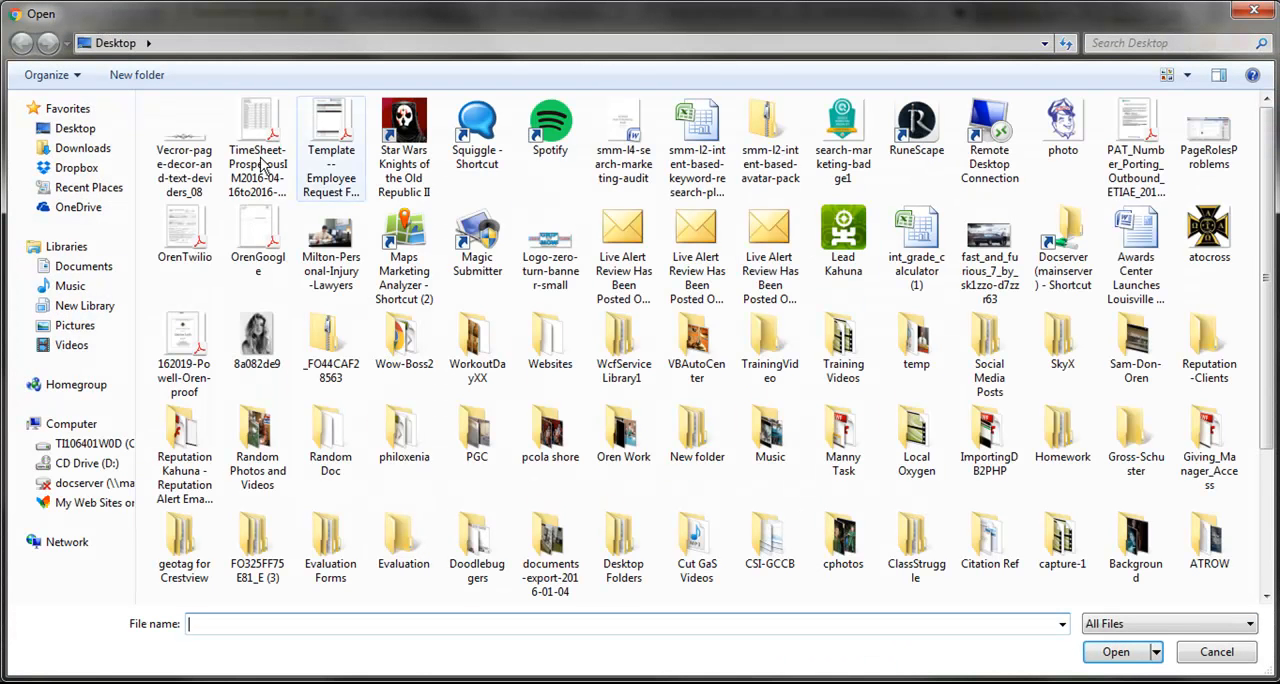
pyautogui.click(84, 168)
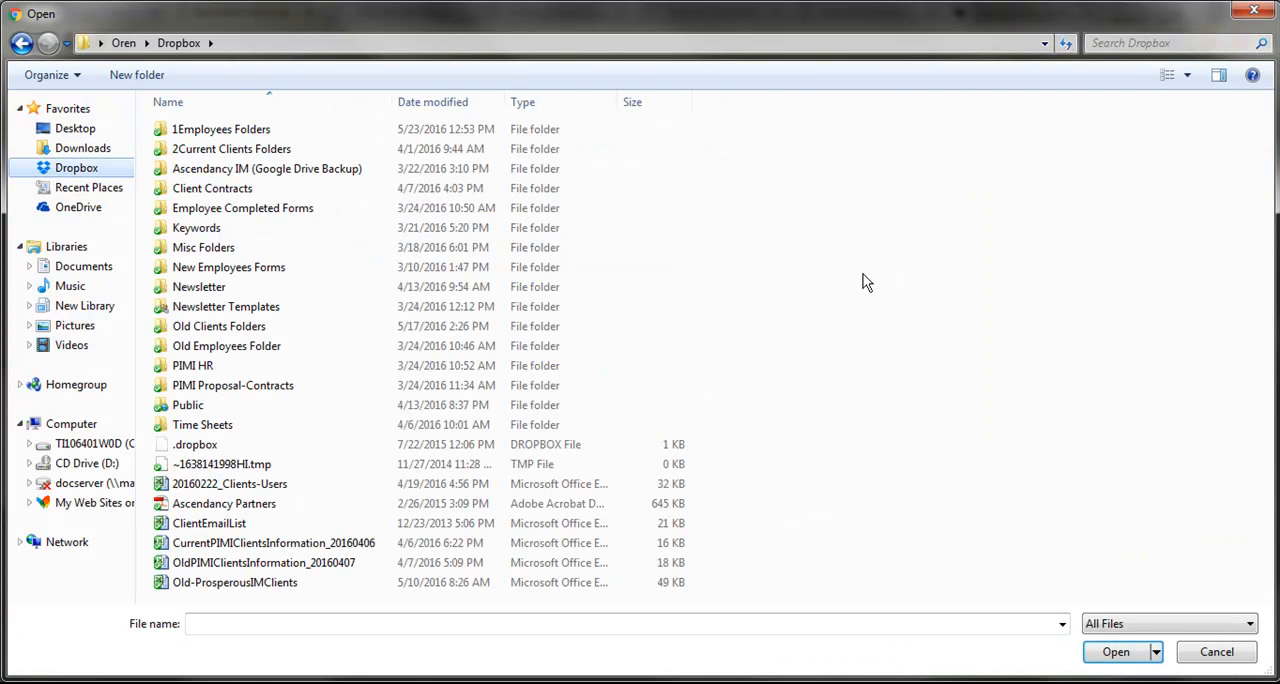
pyautogui.doubleClick(222, 150)
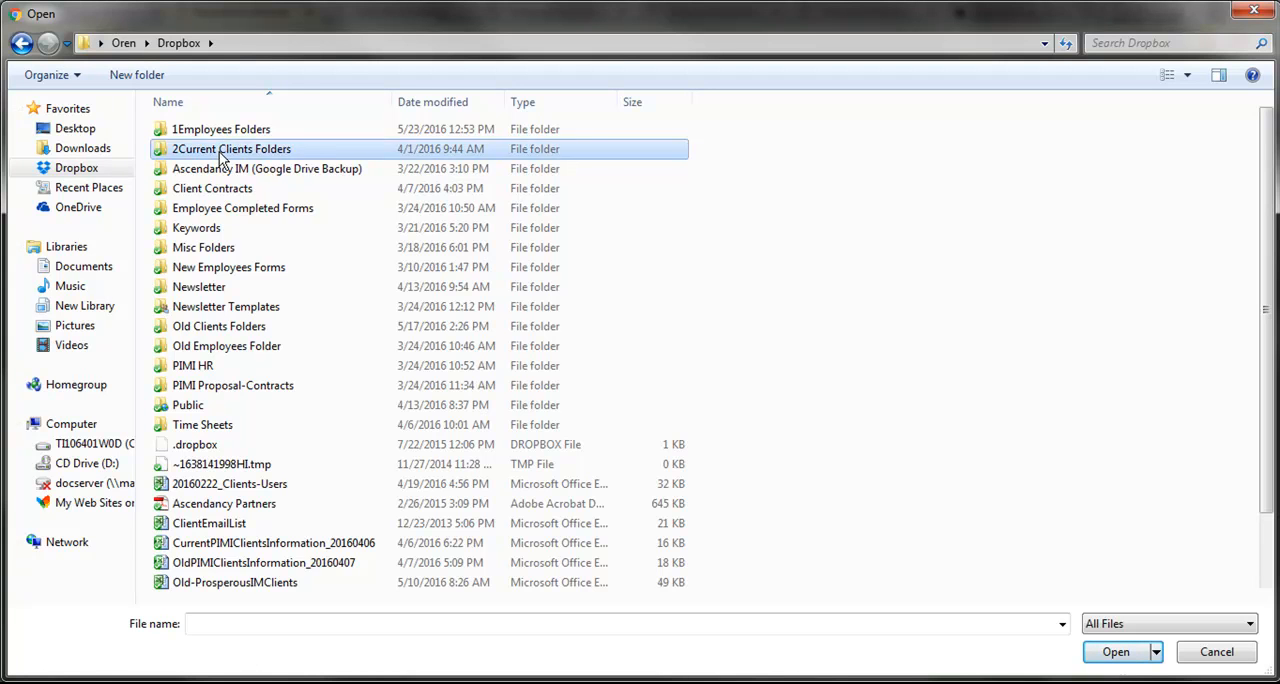
pyautogui.scroll(-1, 300, 363)
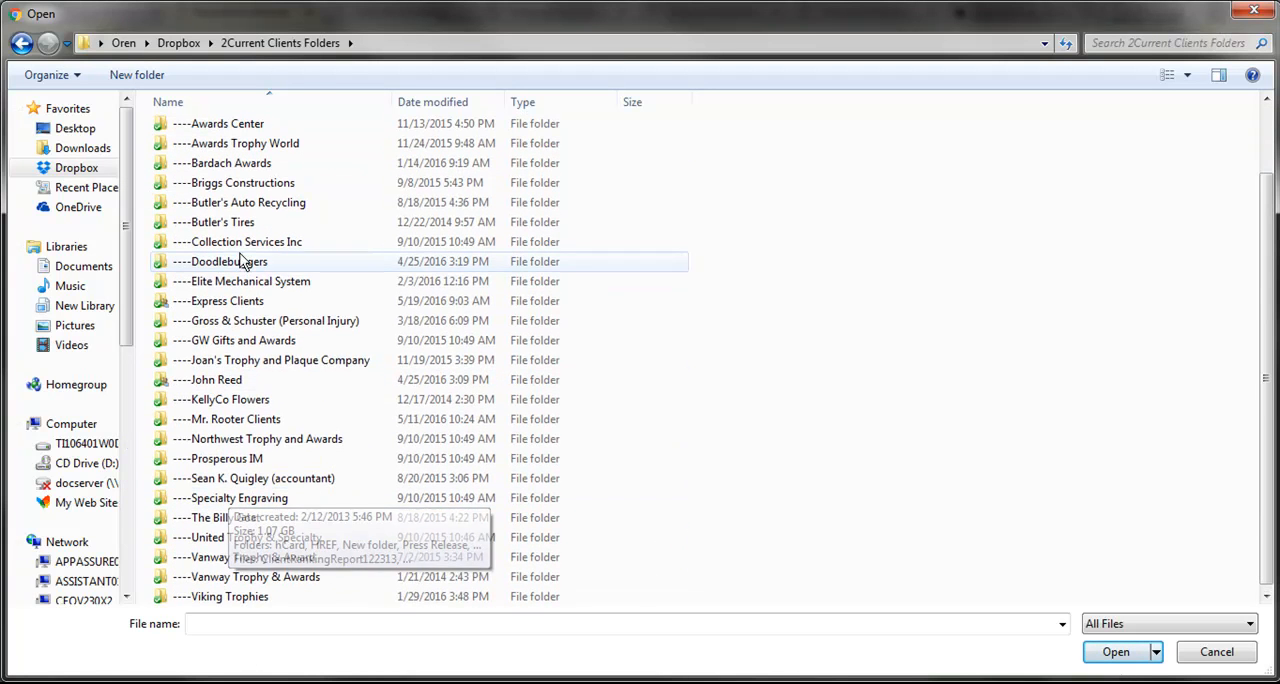
pyautogui.doubleClick(232, 301)
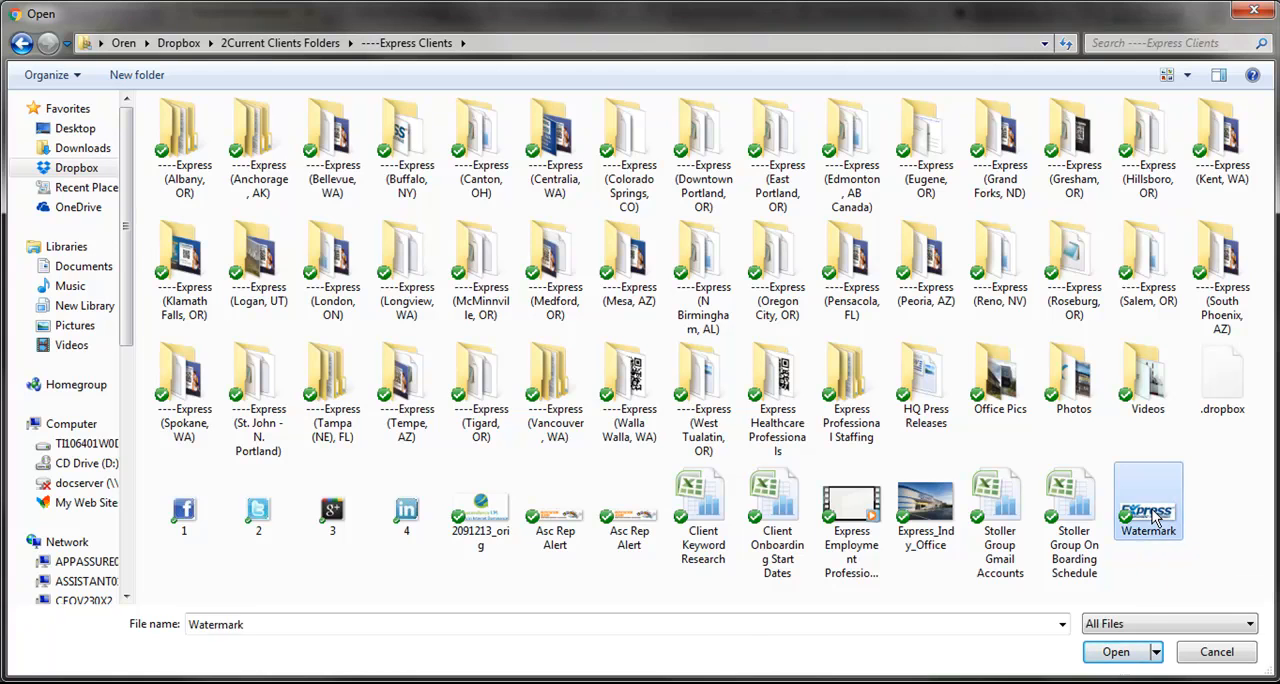
pyautogui.doubleClick(1152, 515)
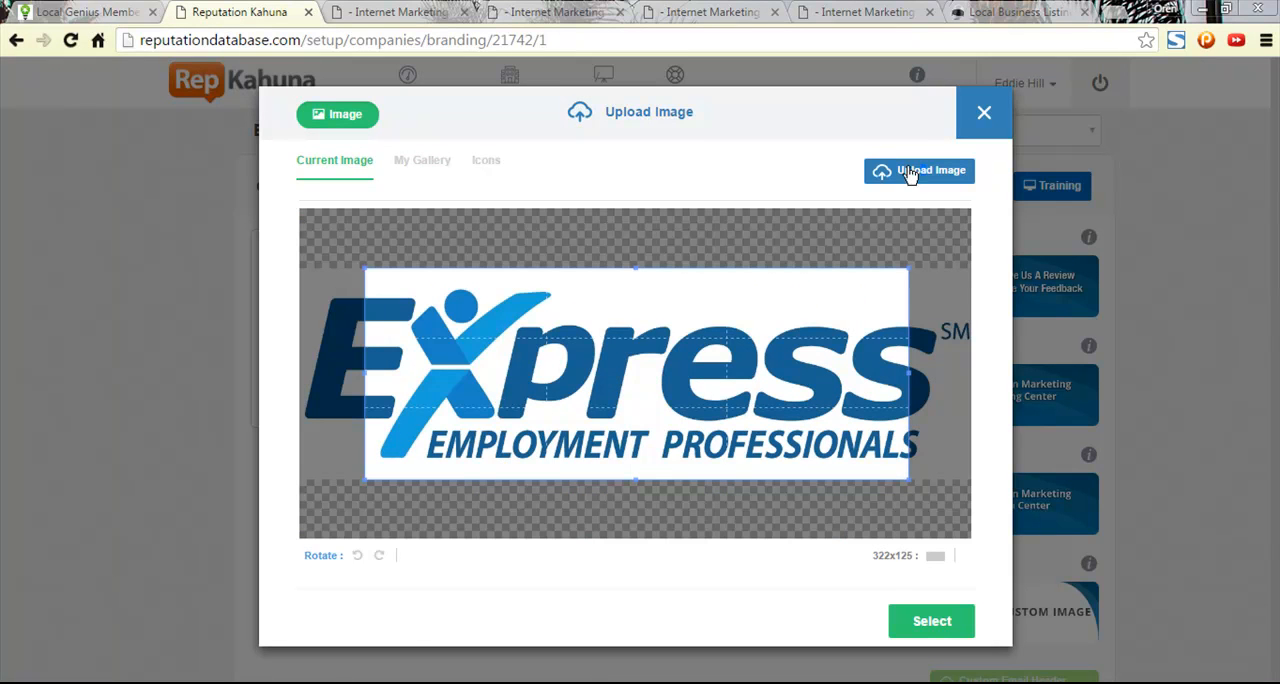
pyautogui.click(984, 115)
# - Choose the Express Employment Professionals logo under Email Logos in My Gallery as the custom header image
pyautogui.click(509, 350)
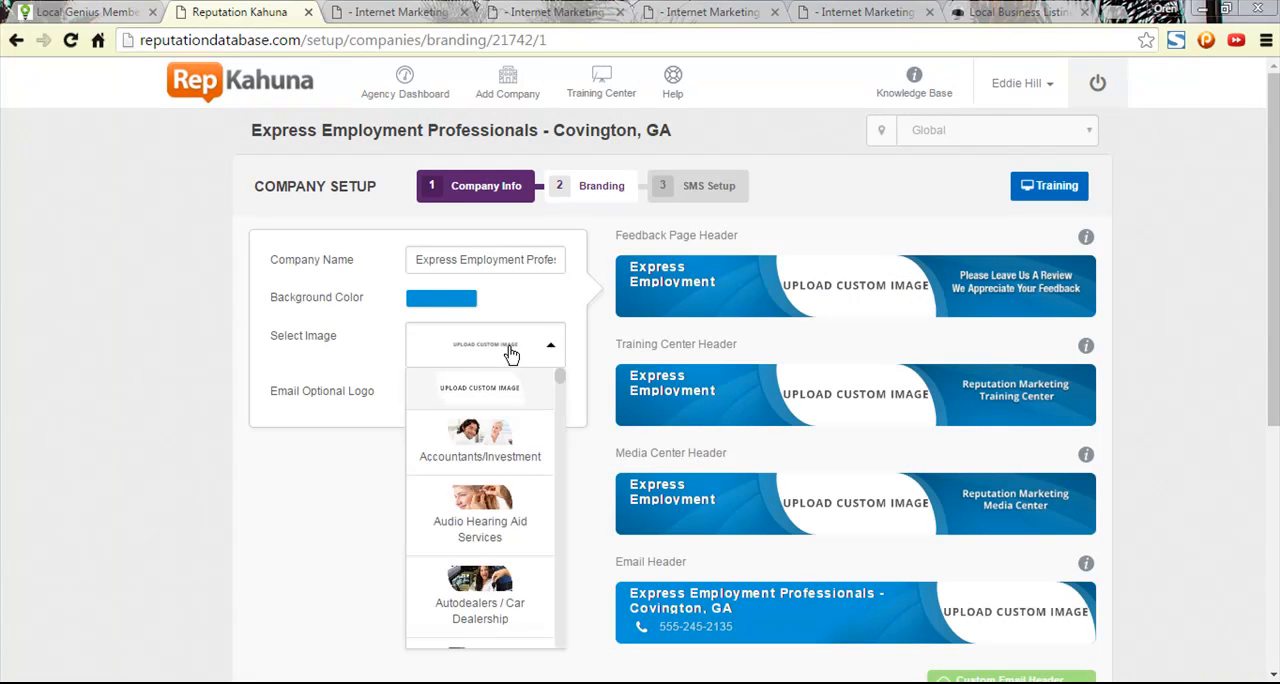
pyautogui.click(501, 407)
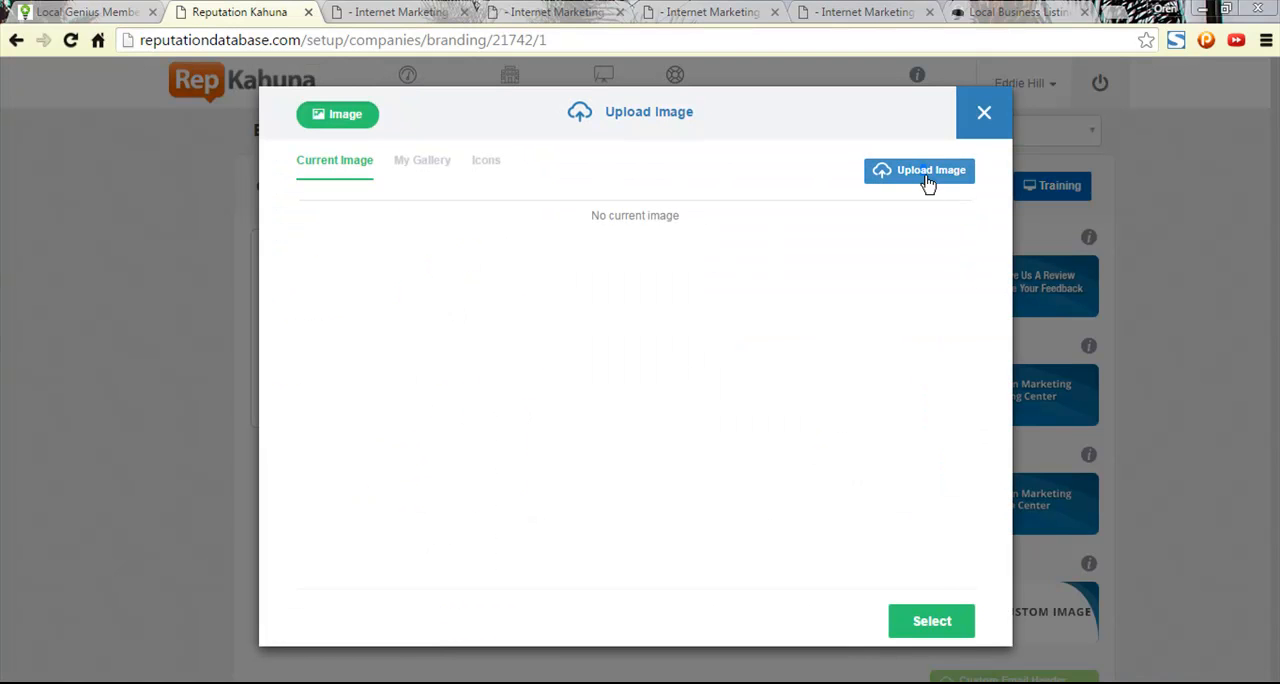
pyautogui.click(925, 177)
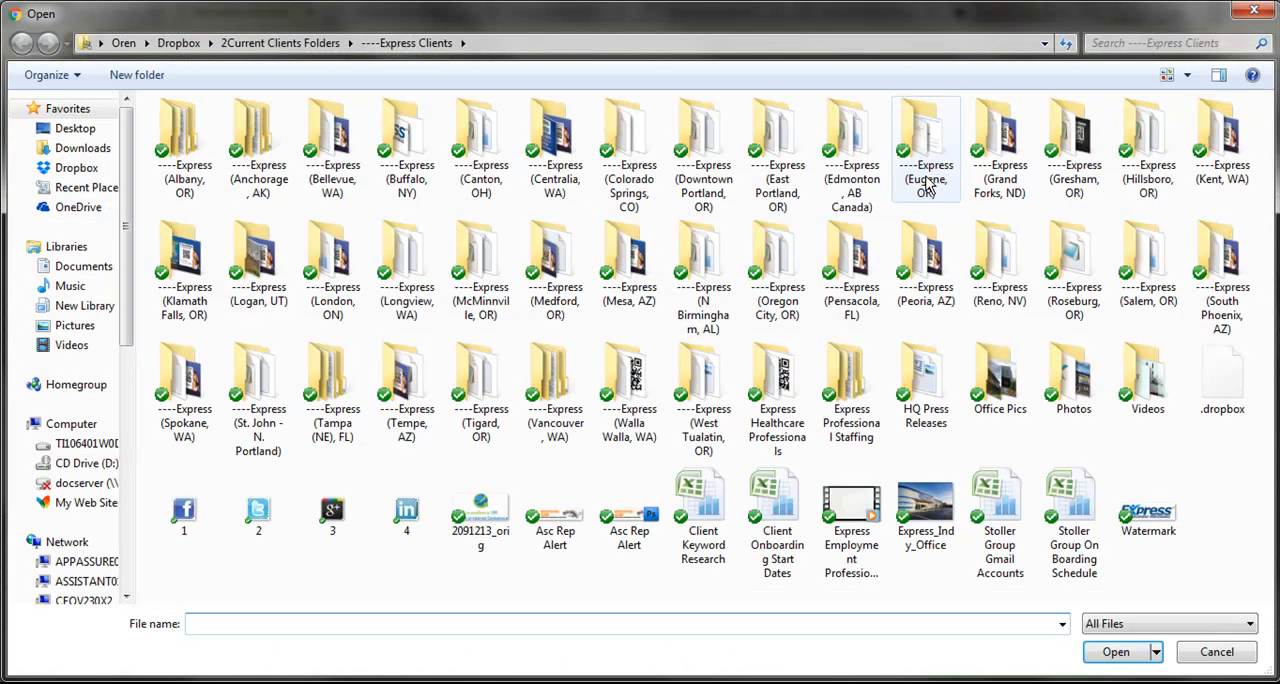
pyautogui.click(1250, 11)
pyautogui.click(421, 170)
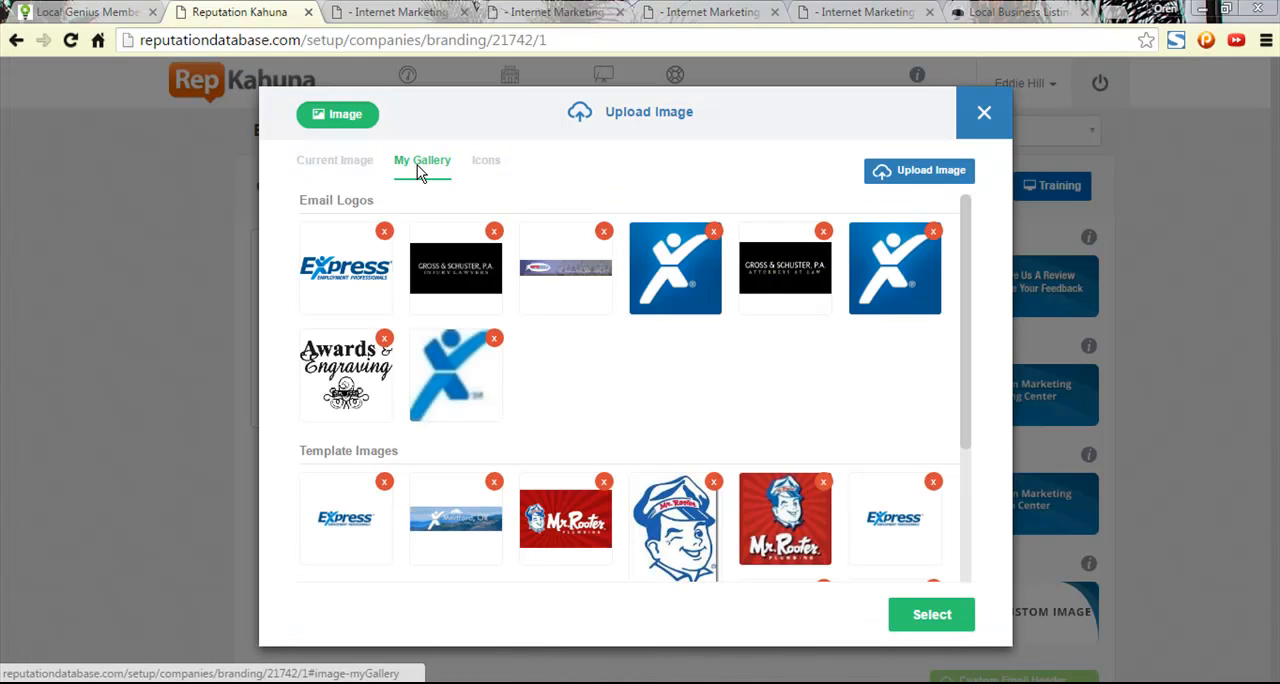
pyautogui.click(360, 292)
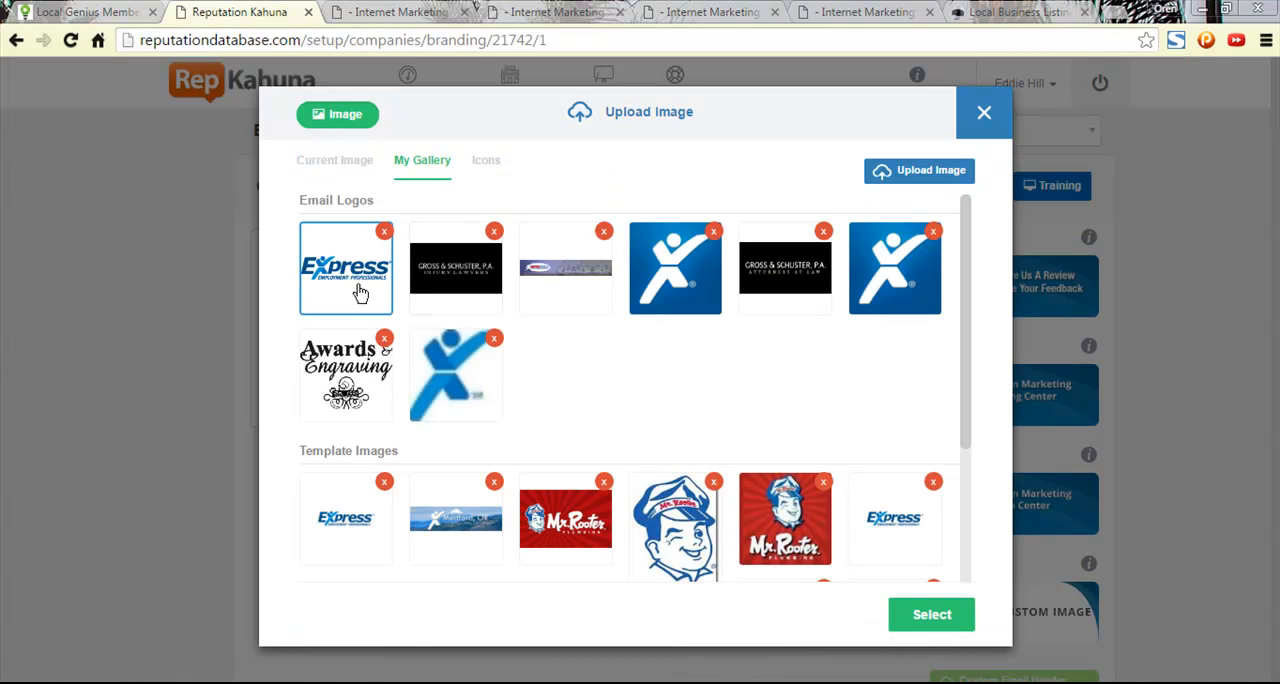
pyautogui.click(924, 617)
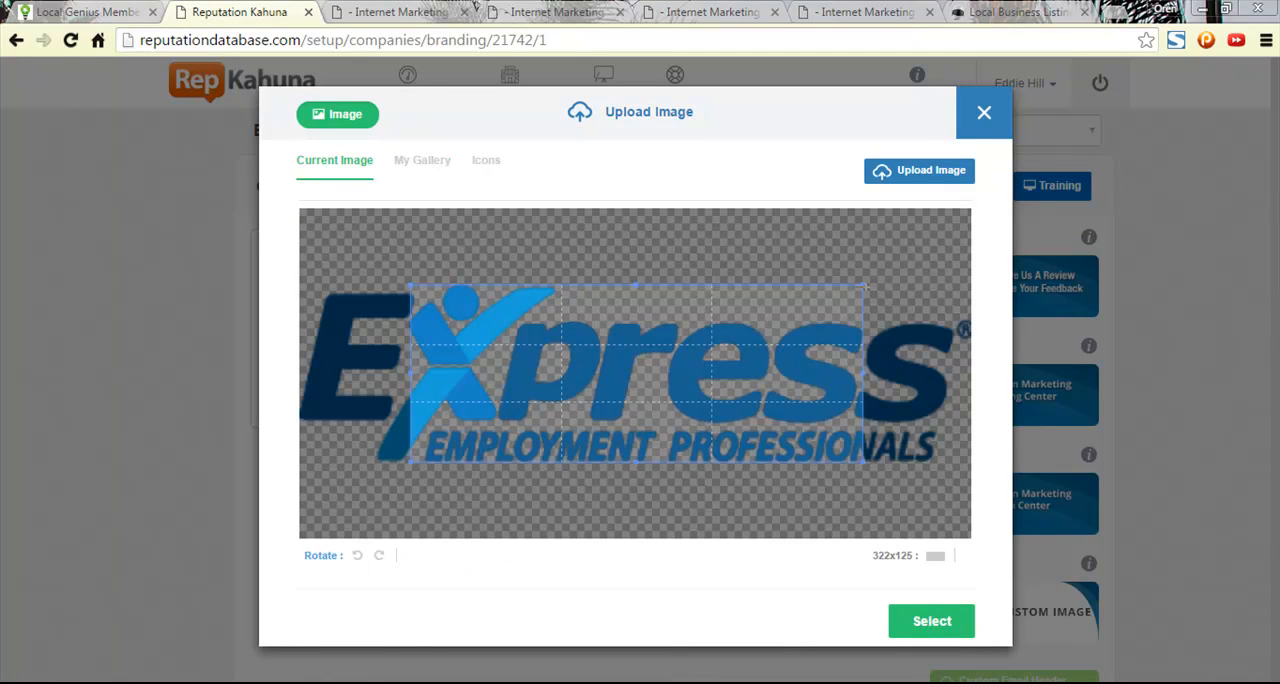
# - Enlarge the crop area to cover the full width of the Express logo and apply it to the headers
pyautogui.moveTo(864, 286); pyautogui.dragTo(952, 216)
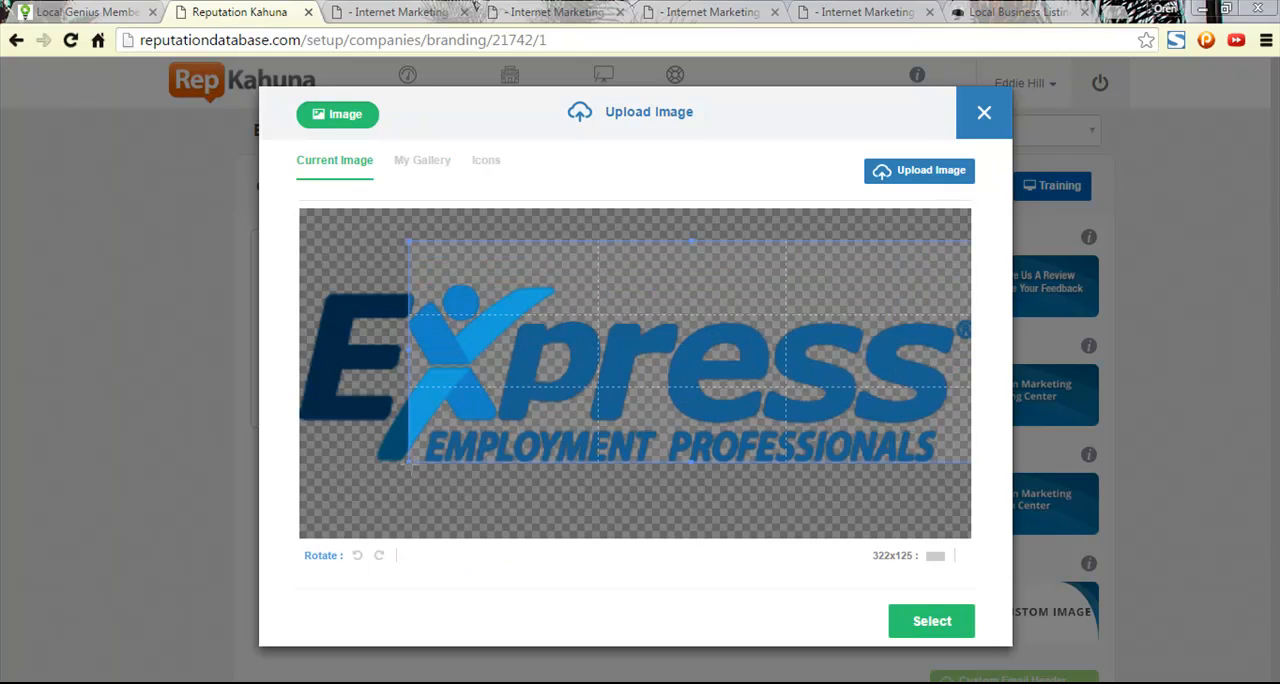
pyautogui.moveTo(409, 462); pyautogui.dragTo(295, 522)
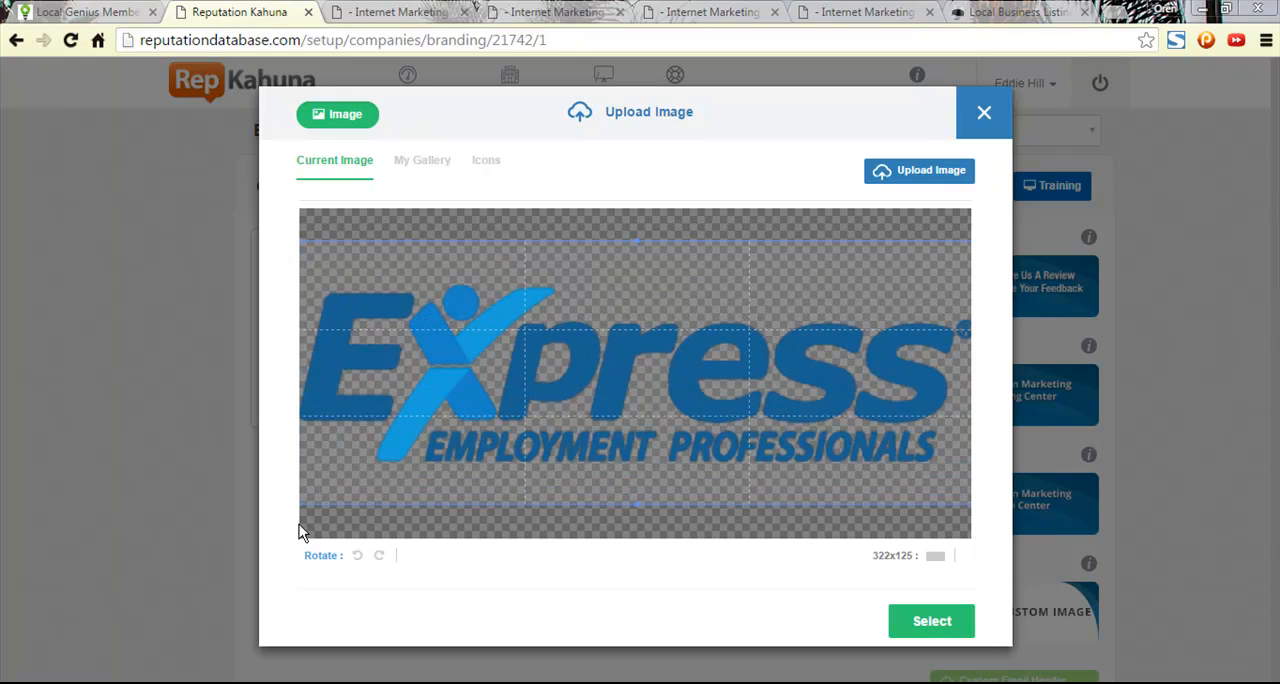
pyautogui.click(931, 626)
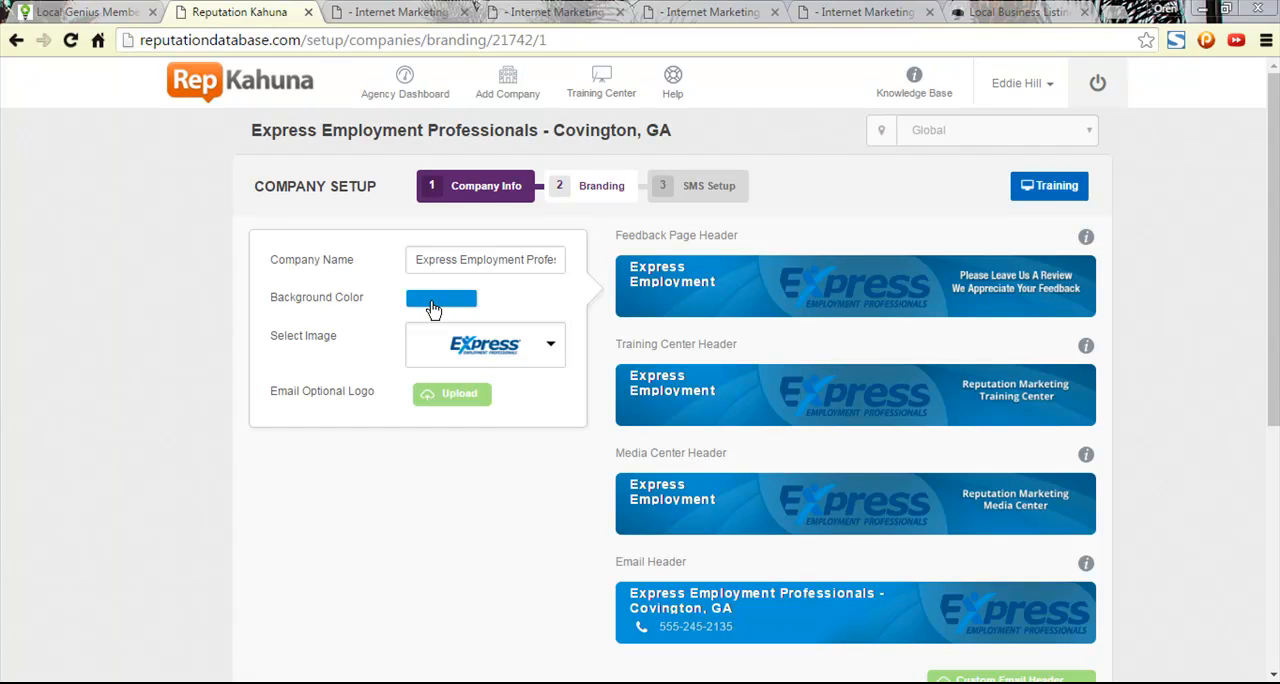
# - Reopen the custom header image chooser and browse the Email Logos and Template Images in My Gallery
pyautogui.click(550, 352)
pyautogui.click(506, 400)
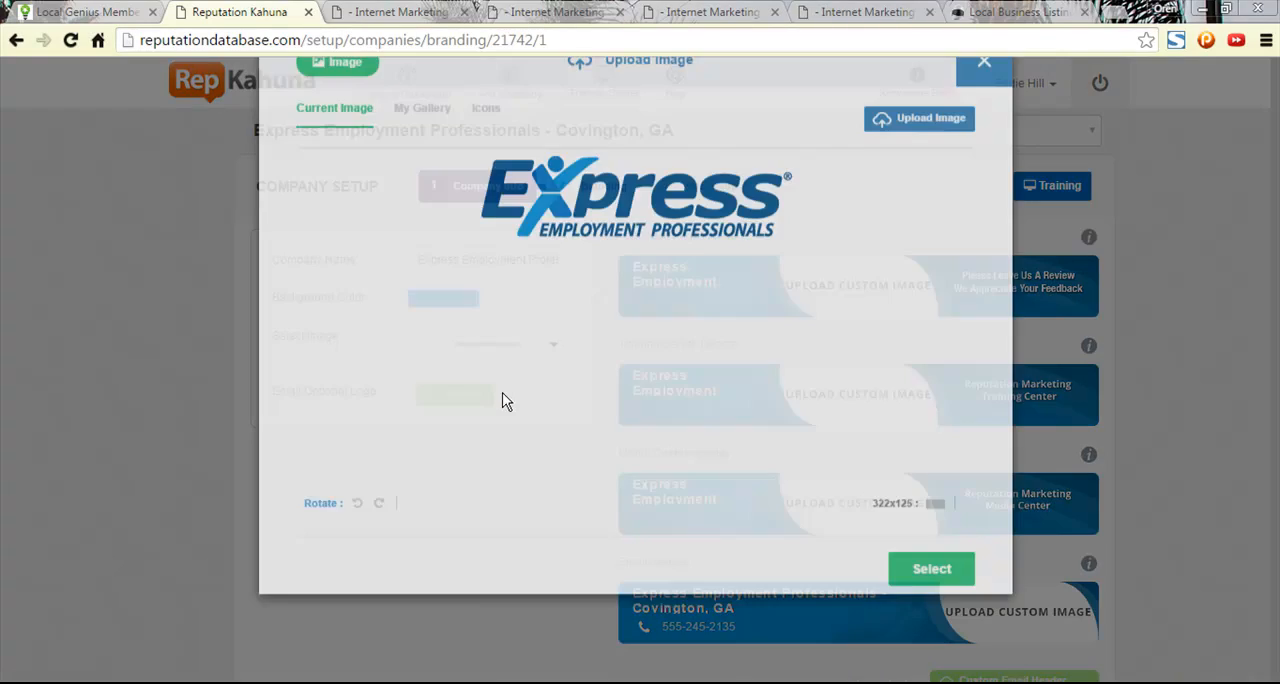
pyautogui.click(422, 163)
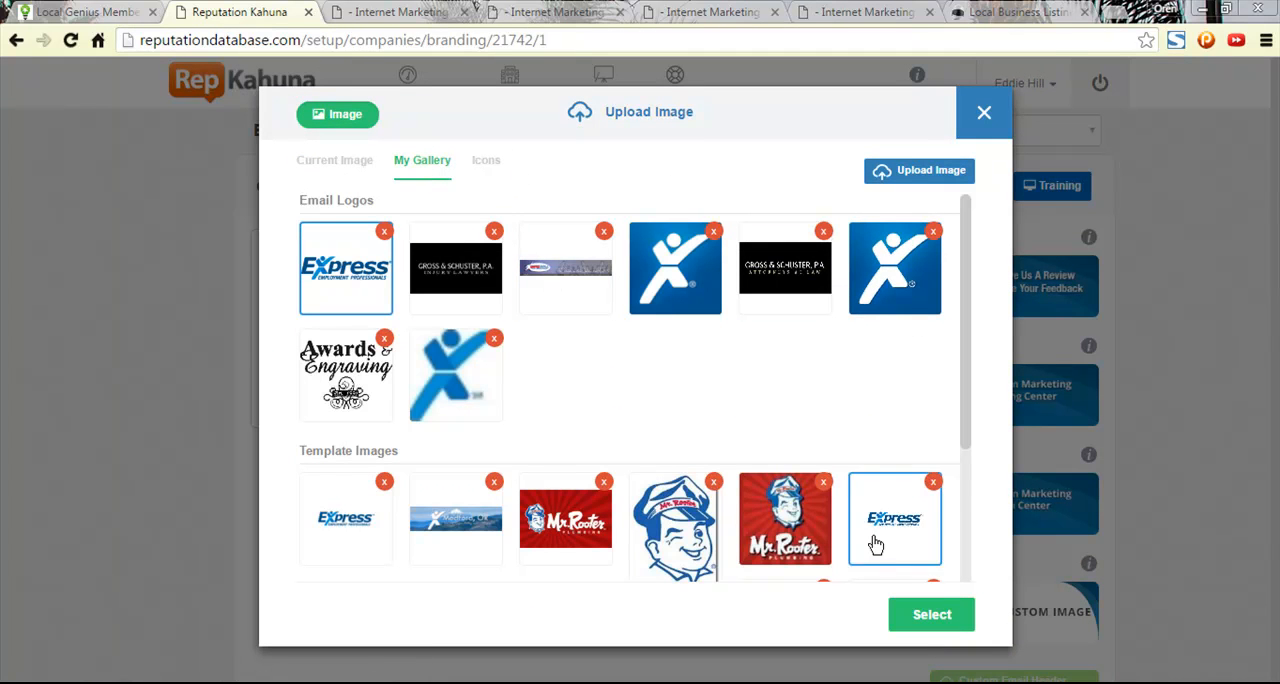
pyautogui.scroll(-2, 545, 430)
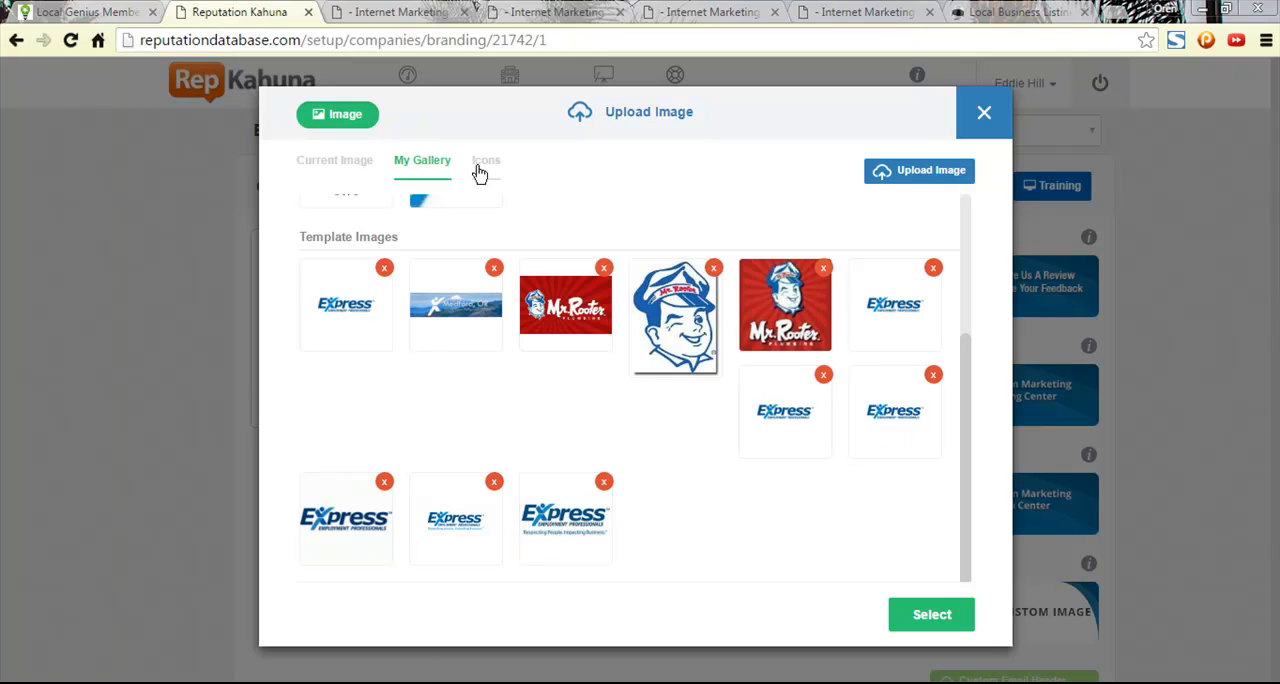
pyautogui.scroll(3, 515, 432)
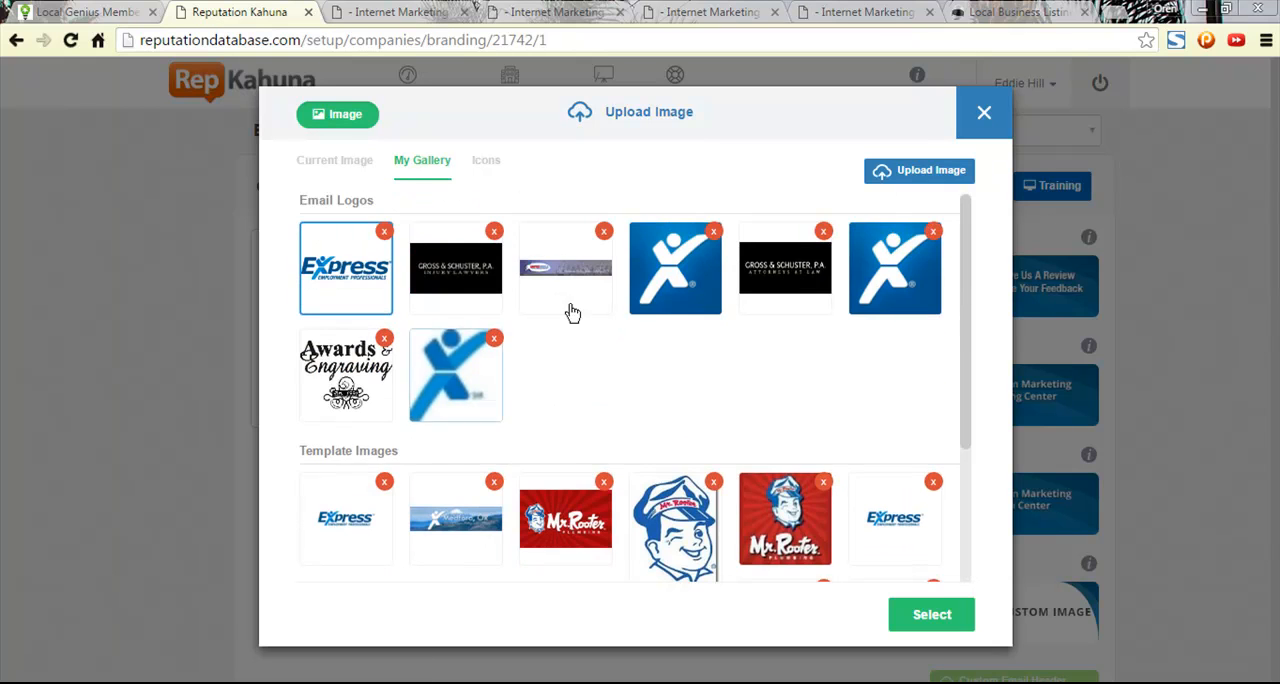
pyautogui.click(689, 290)
pyautogui.click(900, 605)
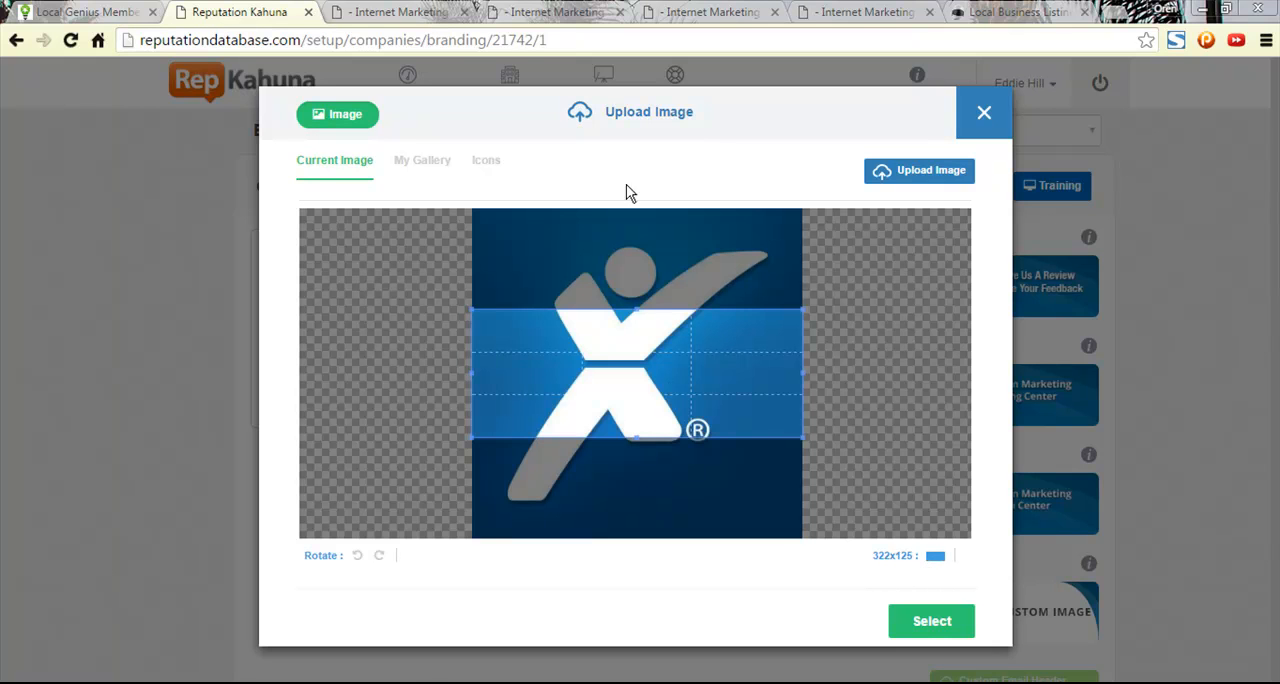
pyautogui.click(428, 167)
# - Choose the first Express Employment Professionals logo under Template Images in My Gallery as the custom header image
pyautogui.scroll(-3, 486, 378)
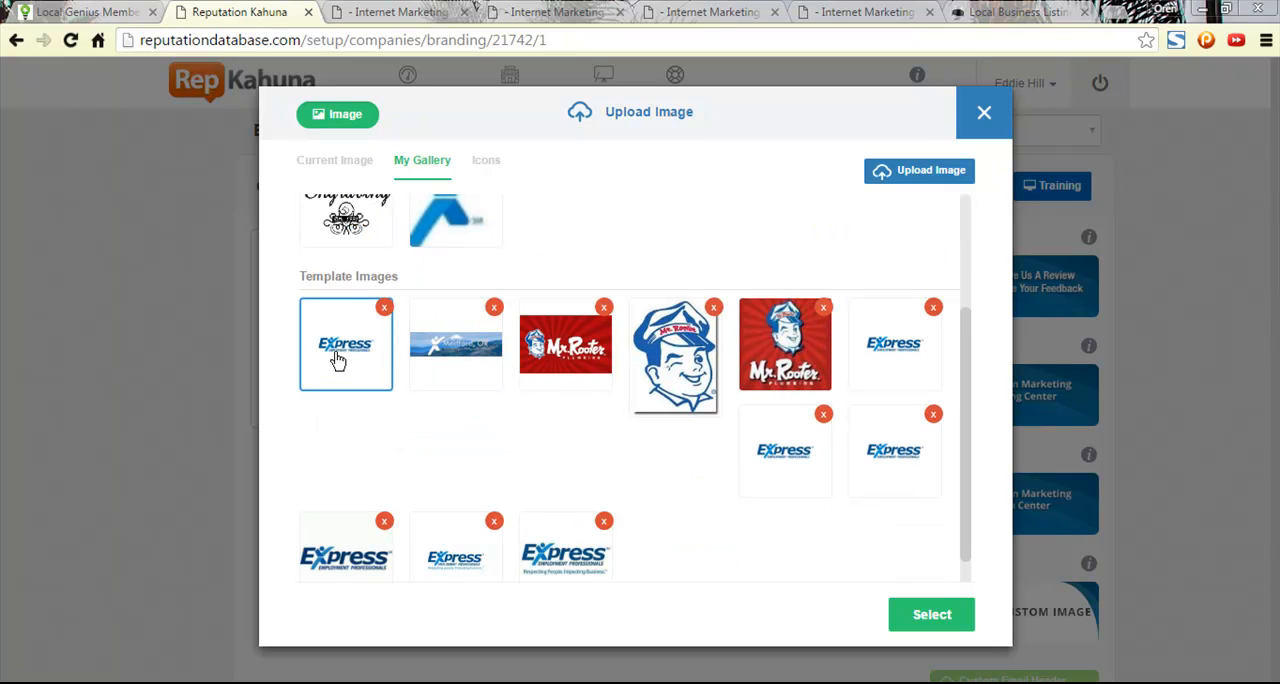
pyautogui.scroll(2, 454, 338)
pyautogui.scroll(-2, 800, 330)
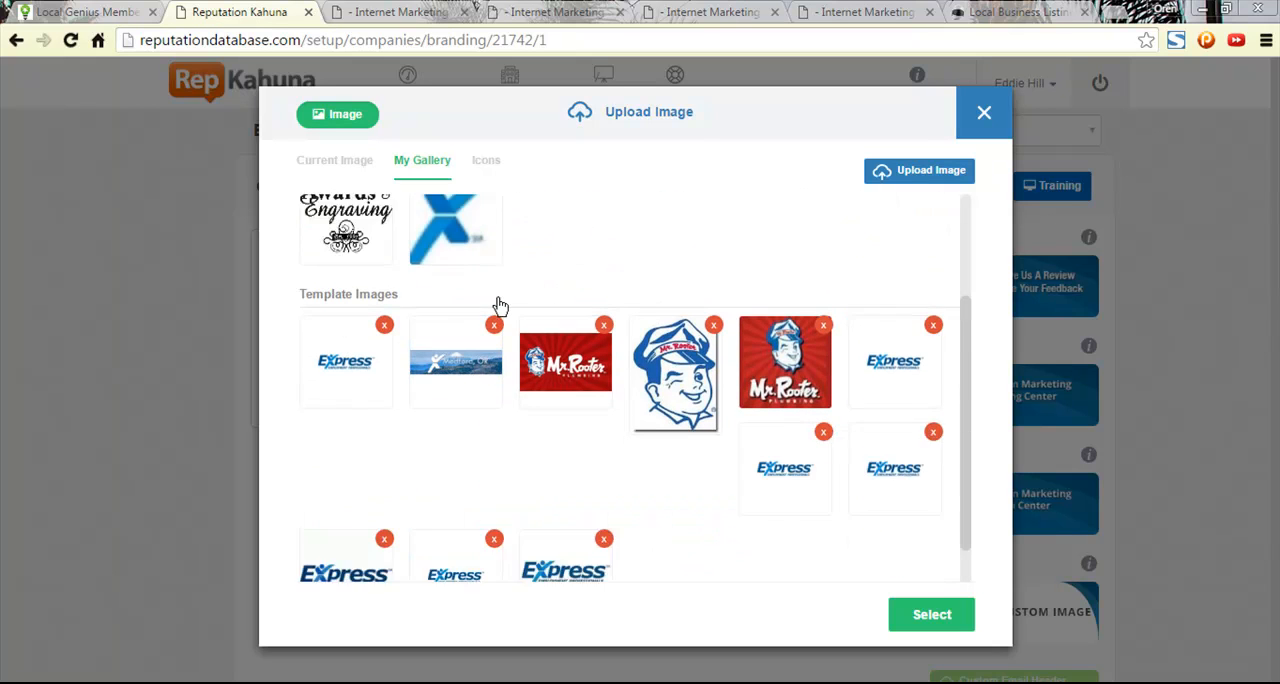
pyautogui.click(343, 310)
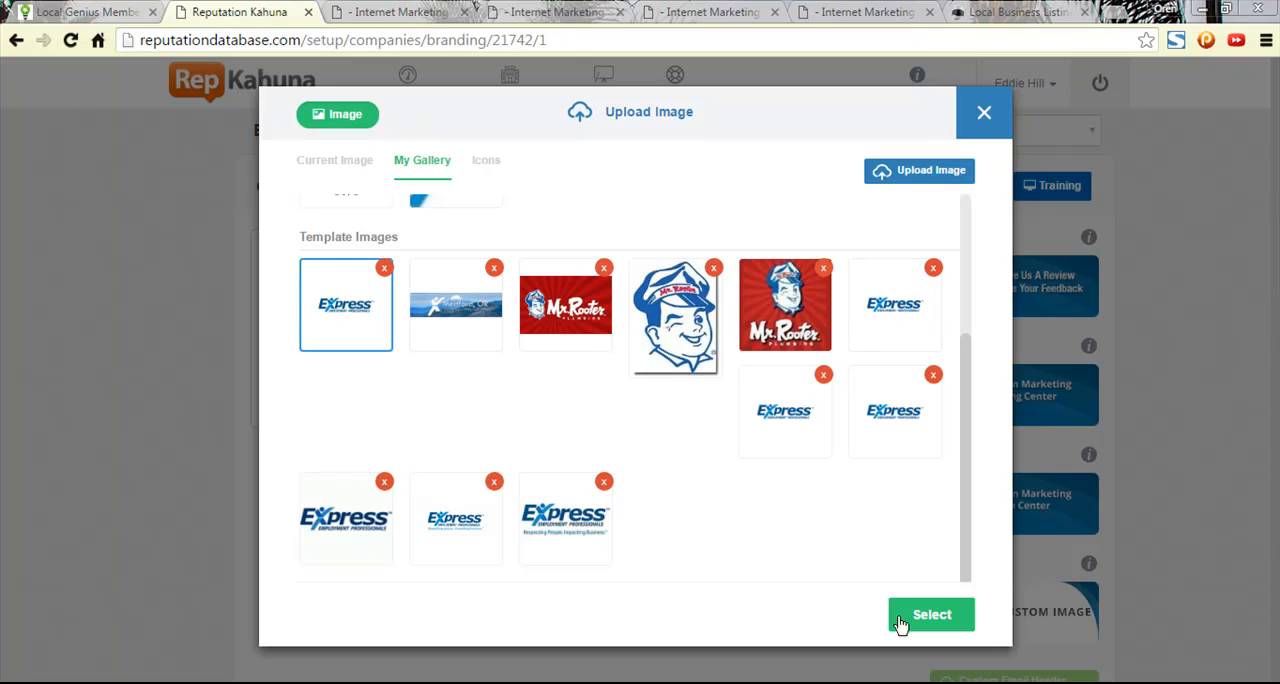
pyautogui.click(952, 627)
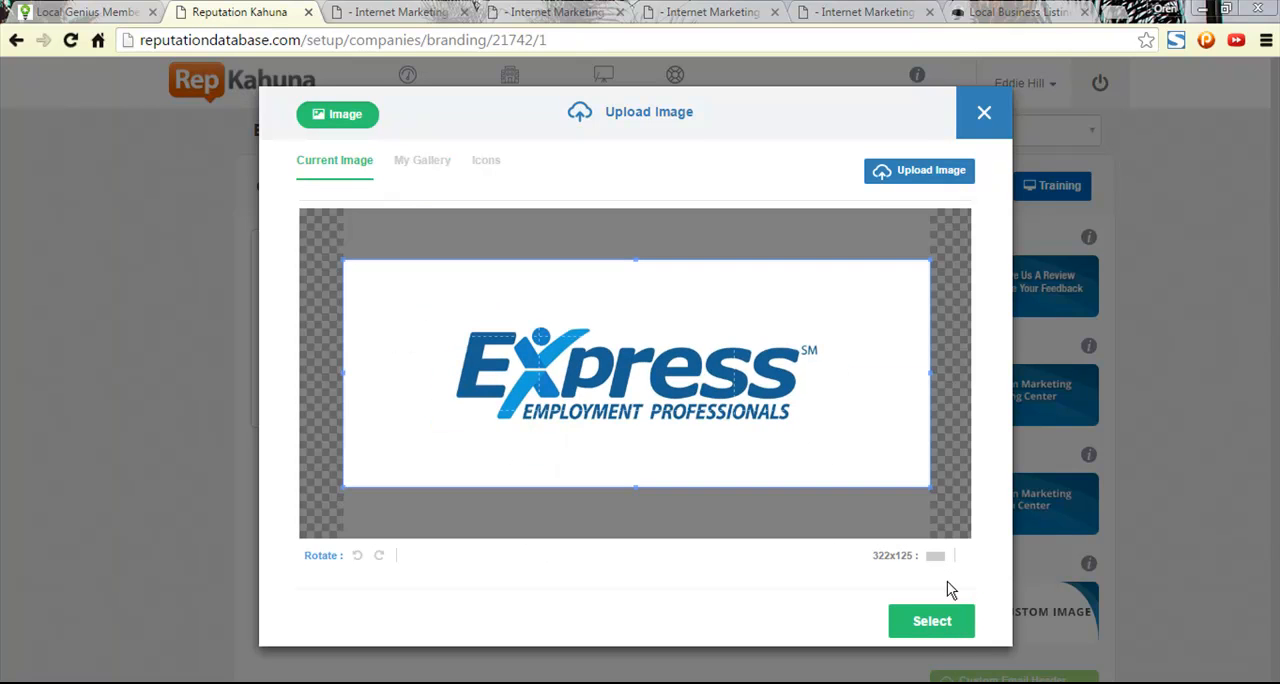
# - Shrink the crop area closely around the Express logo, center it on the logo and apply it to the headers
pyautogui.moveTo(930, 261); pyautogui.dragTo(803, 309)
pyautogui.moveTo(651, 378); pyautogui.dragTo(707, 366)
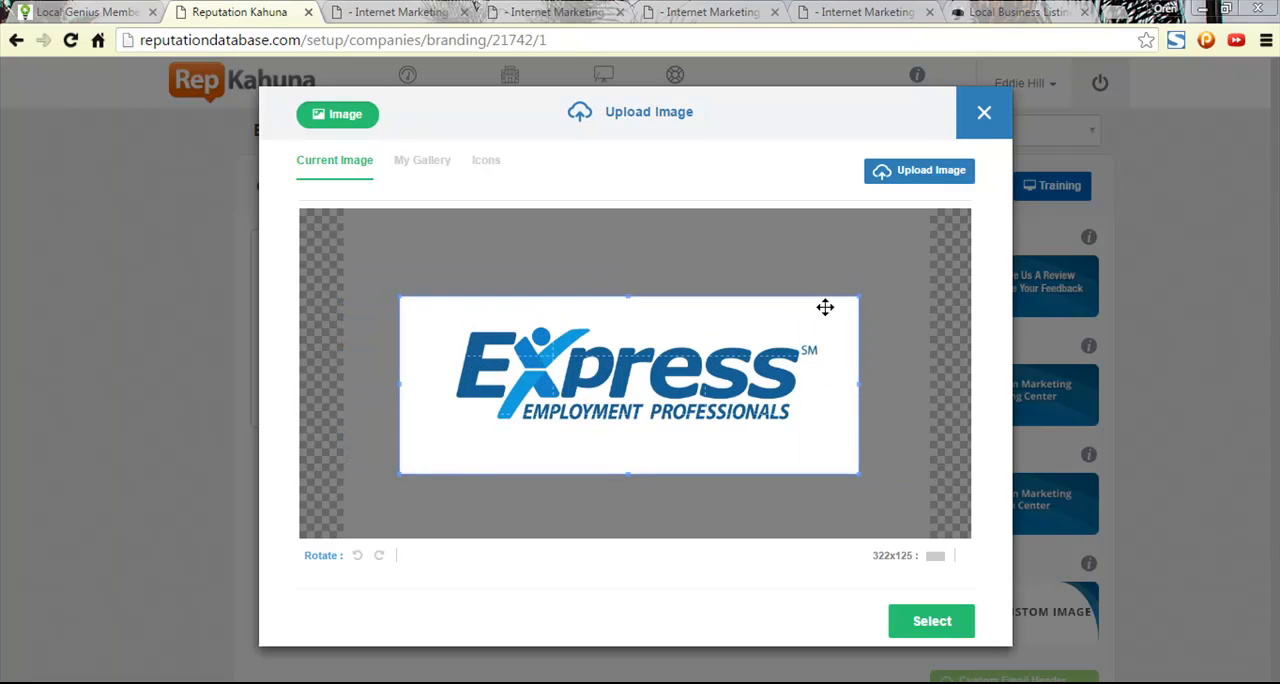
pyautogui.moveTo(858, 296); pyautogui.dragTo(800, 320)
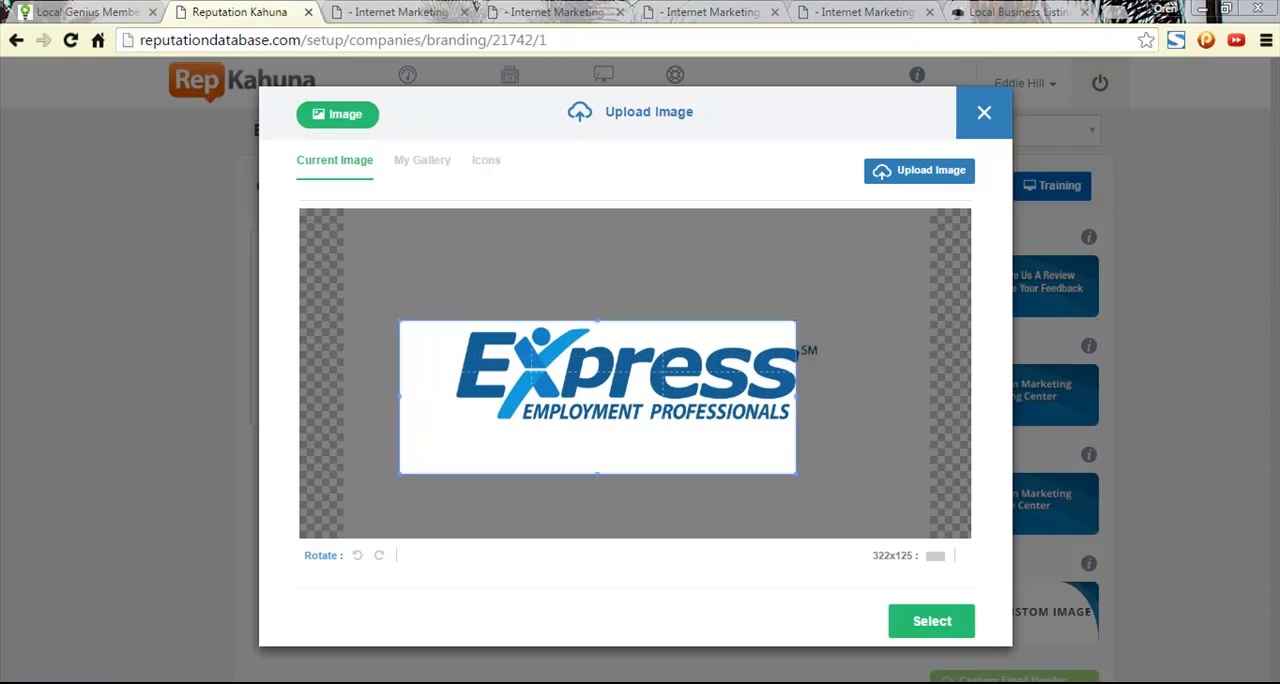
pyautogui.moveTo(691, 374)
pyautogui.mouseDown()
pyautogui.moveTo(732, 354)
pyautogui.moveTo(716, 370)
pyautogui.mouseUp()
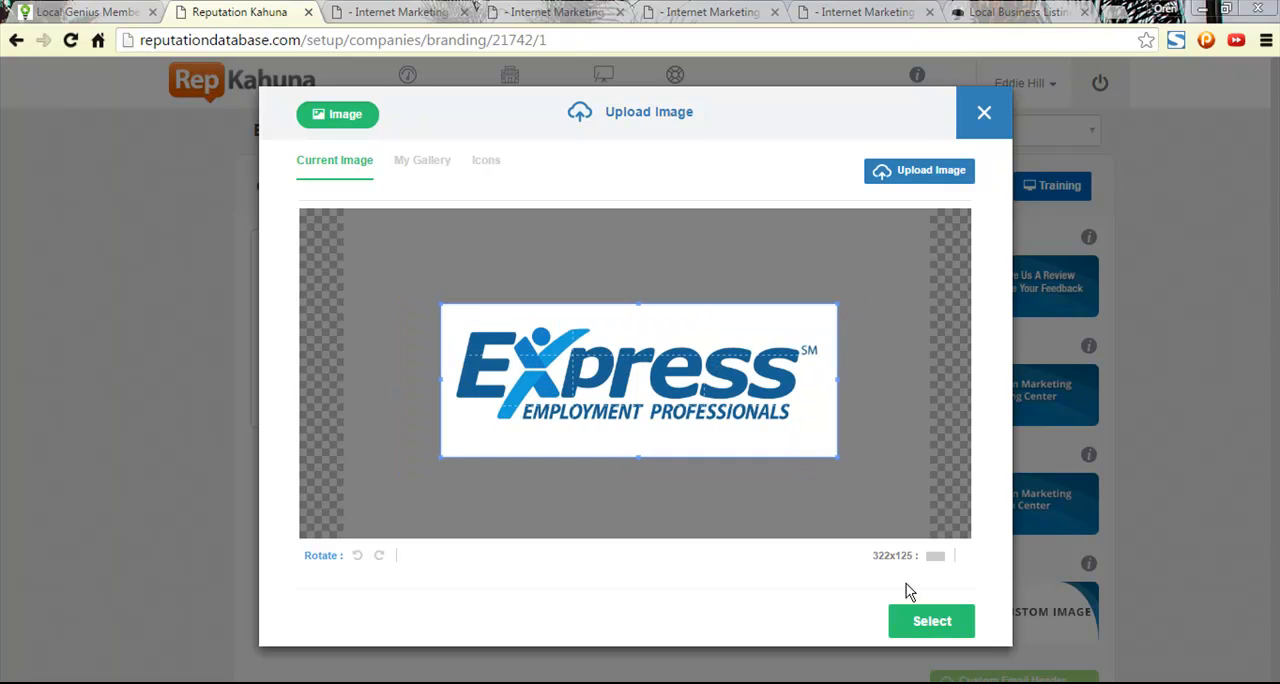
pyautogui.click(938, 622)
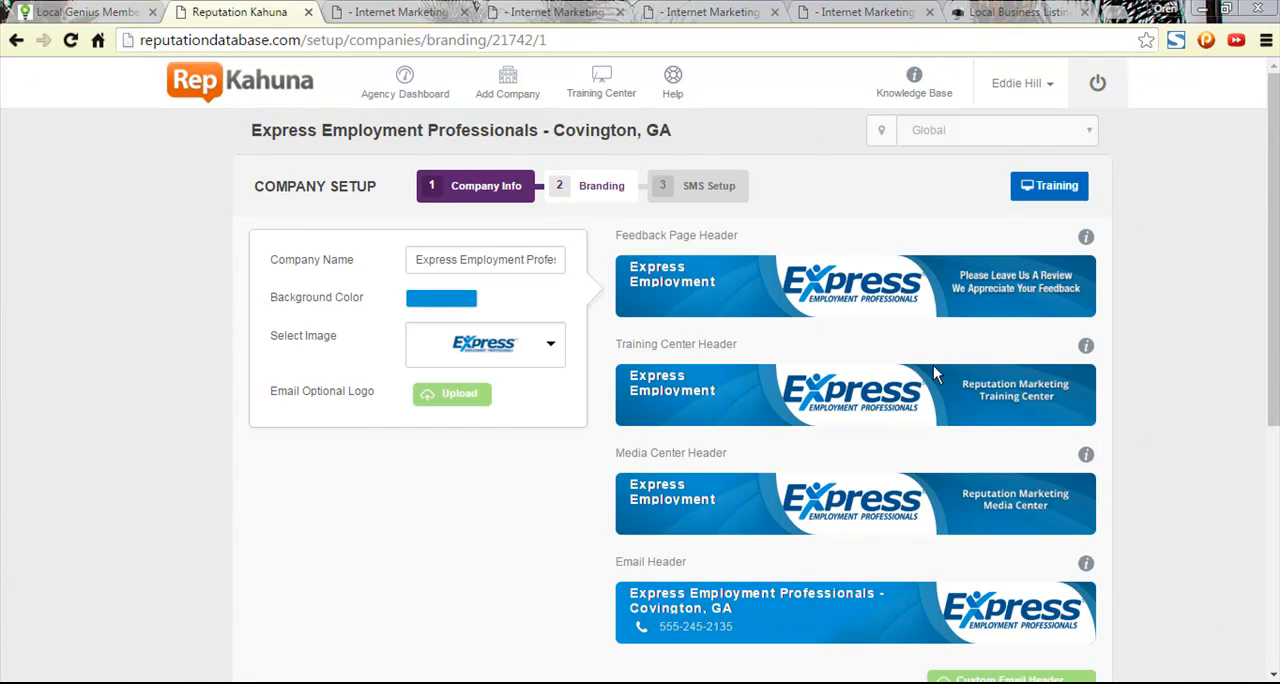
# - Accept the branding, finish the company setup without configuring a Twilio account, and continue to the location setup
pyautogui.moveTo(538, 261); pyautogui.dragTo(584, 254)
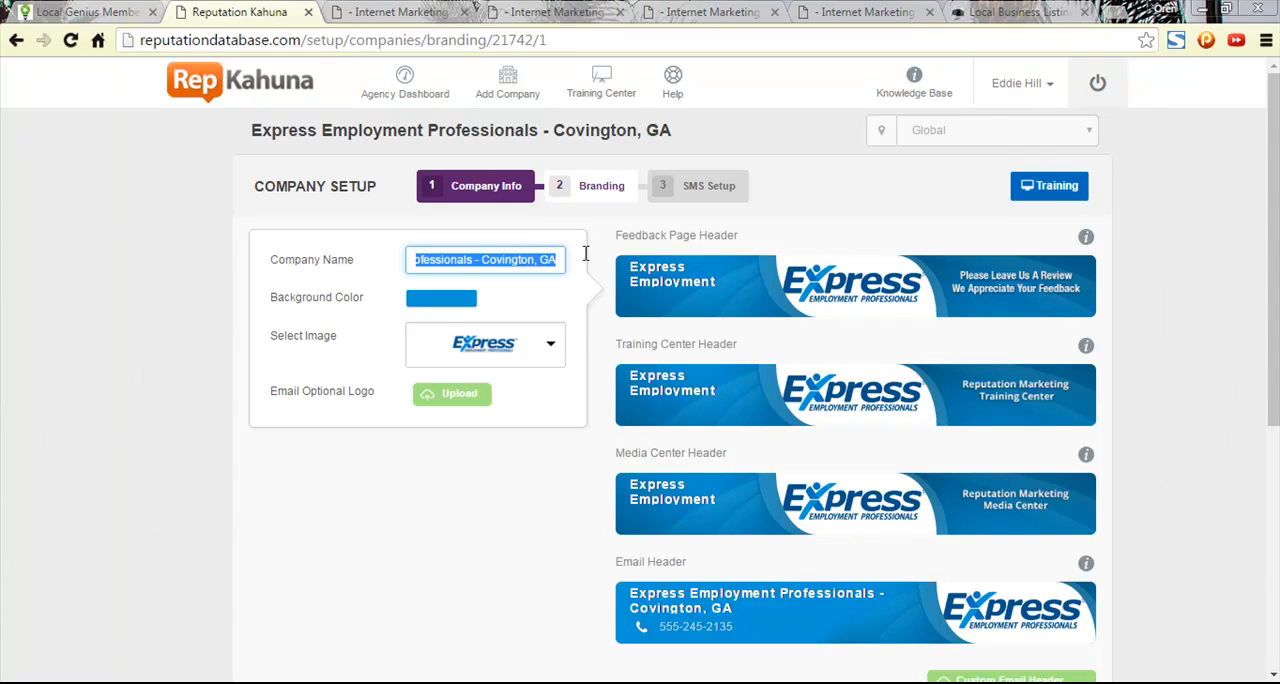
pyautogui.scroll(-1, 774, 400)
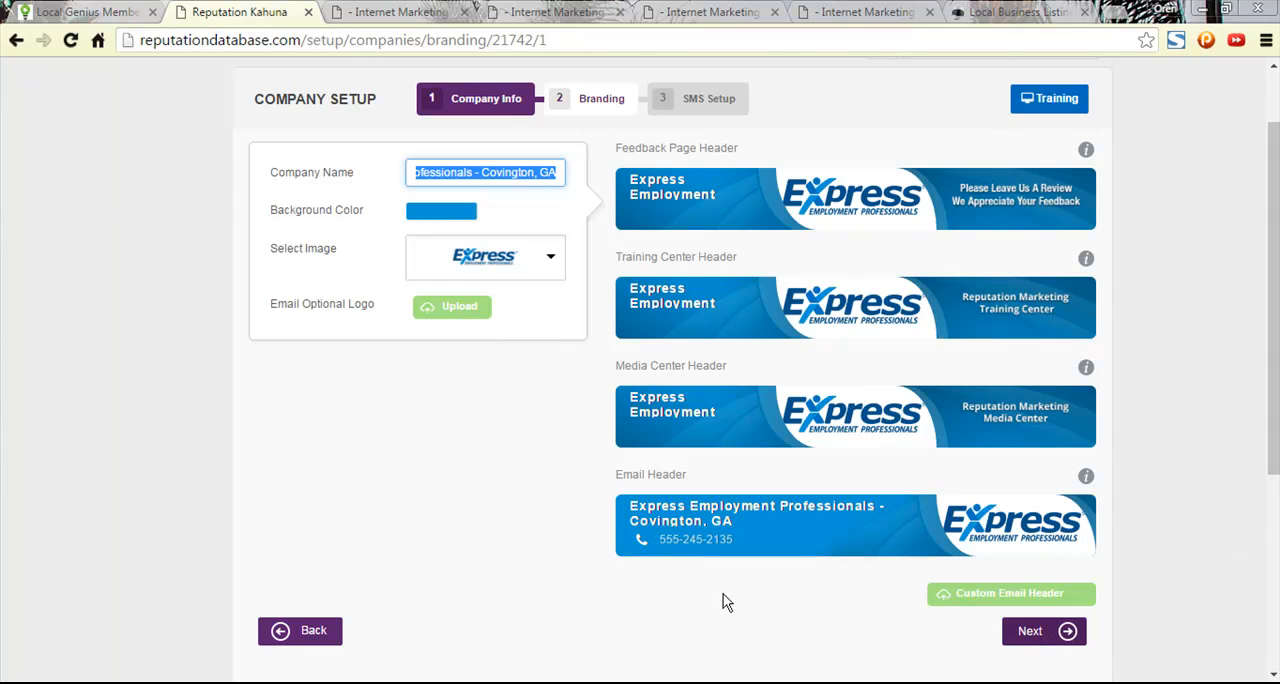
pyautogui.click(1030, 643)
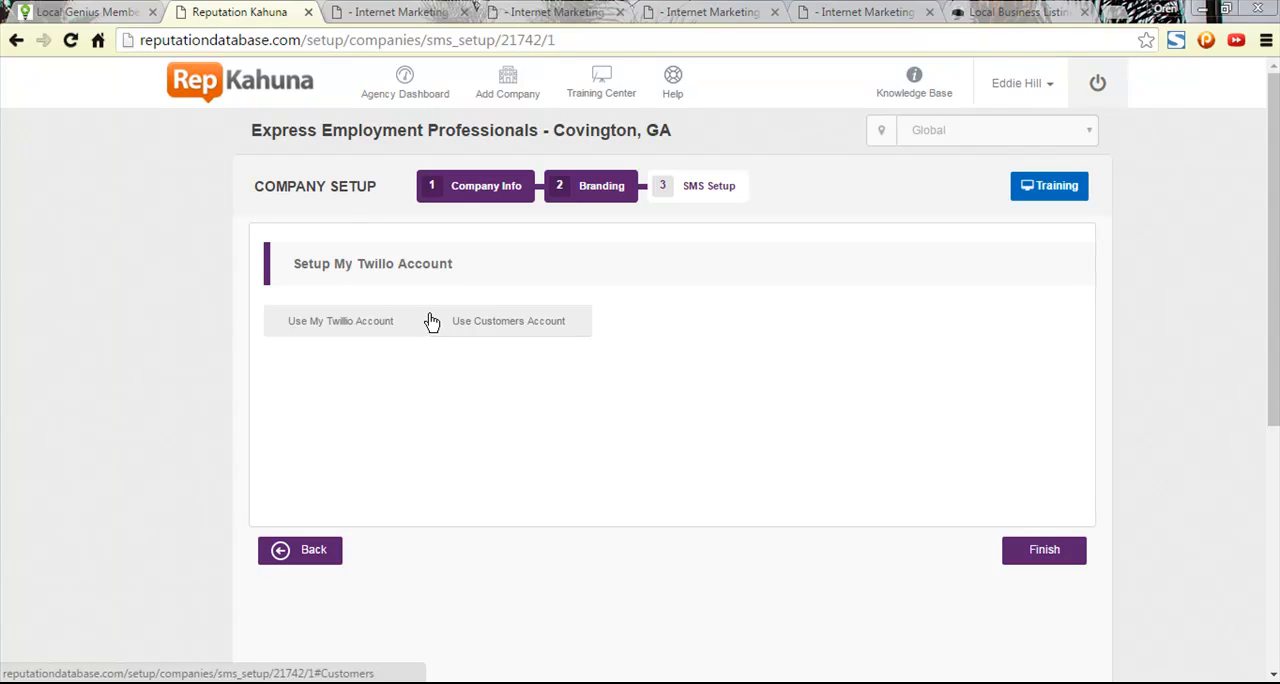
pyautogui.click(1060, 558)
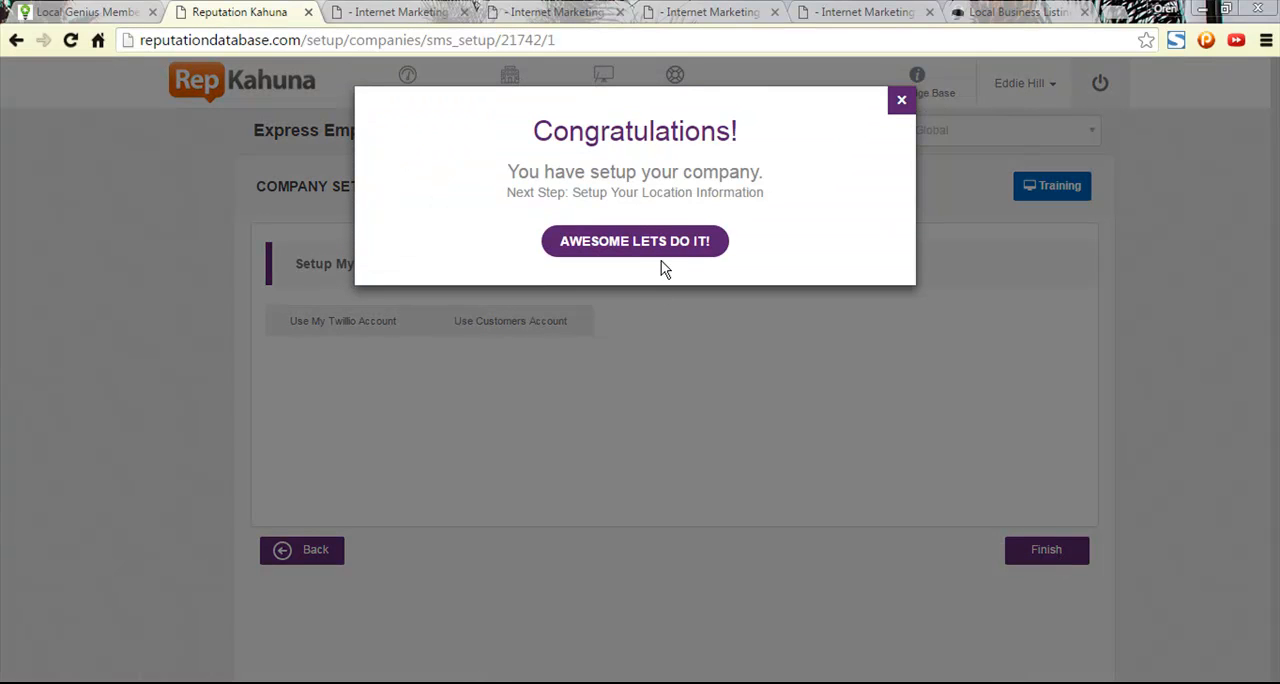
pyautogui.click(652, 257)
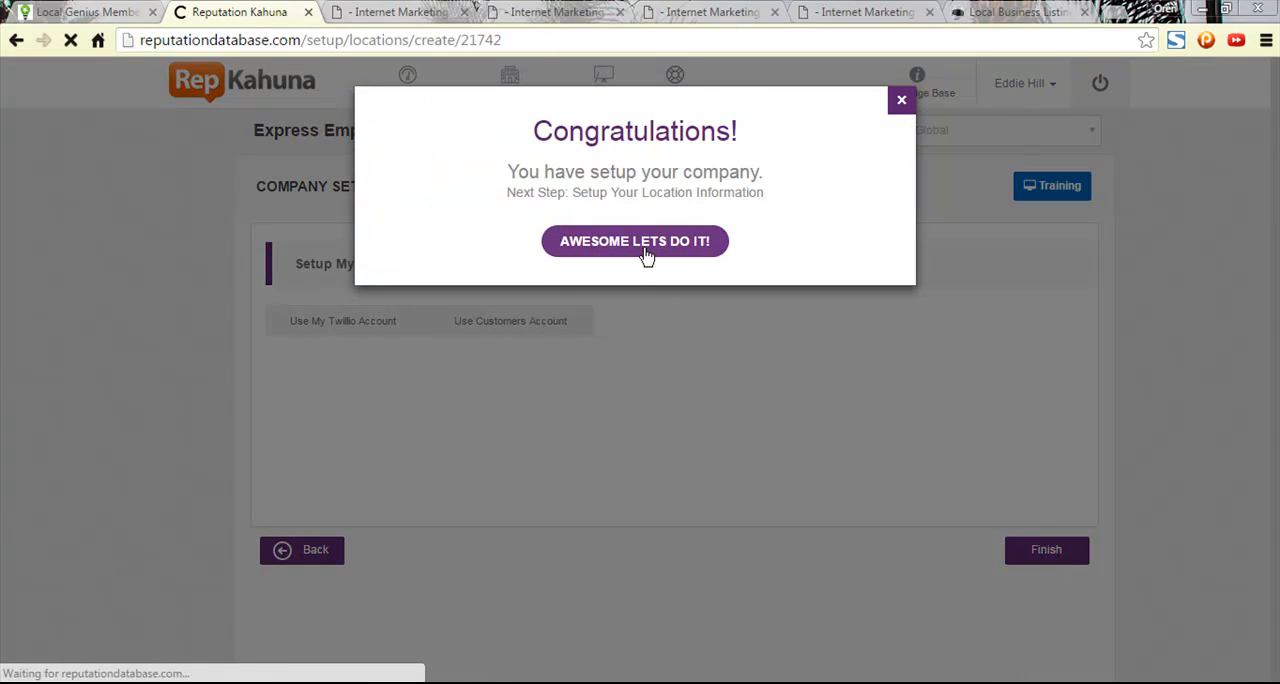
# - Accept the prefilled location information with Marketing Manager as the location manager and continue to Directory Setup
pyautogui.scroll(-1, 640, 238)
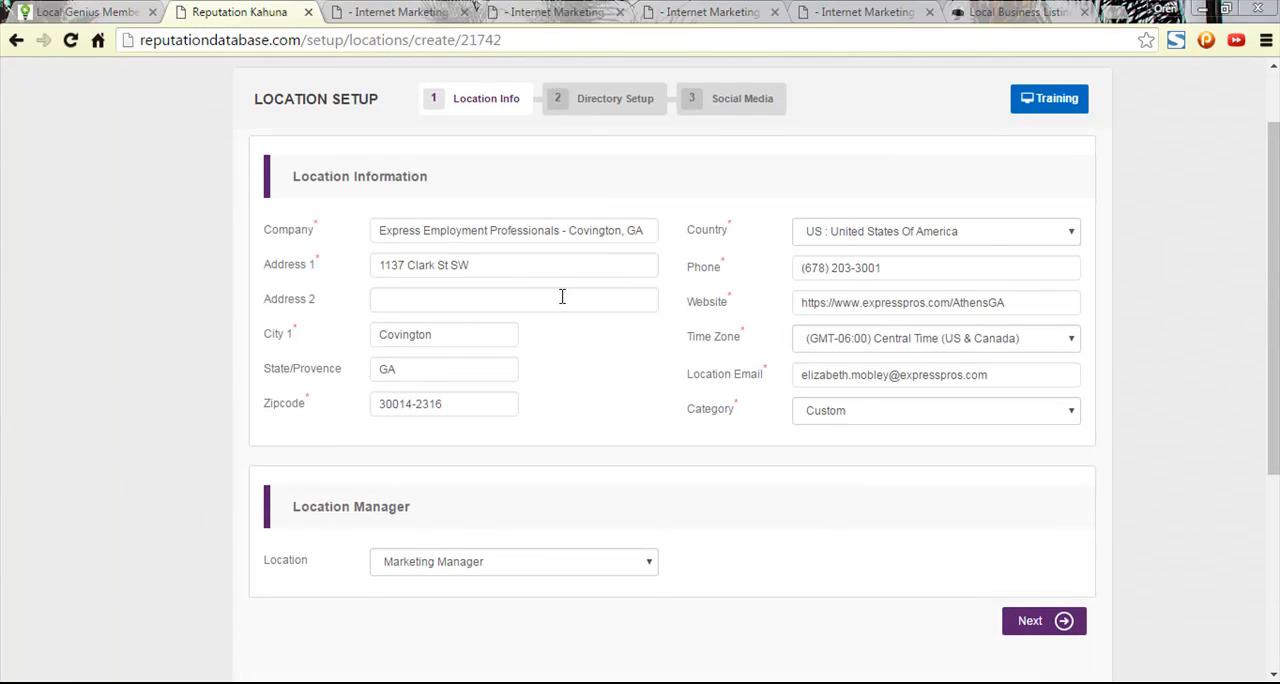
pyautogui.scroll(-2, 560, 297)
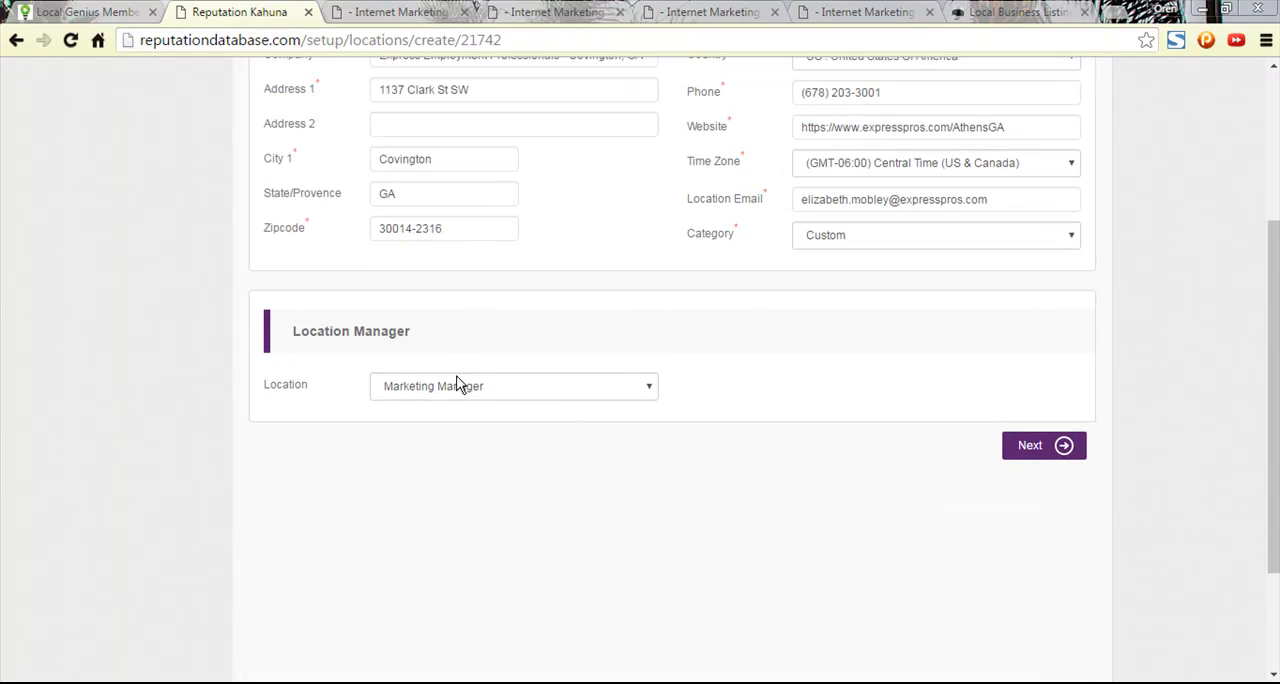
pyautogui.click(1046, 447)
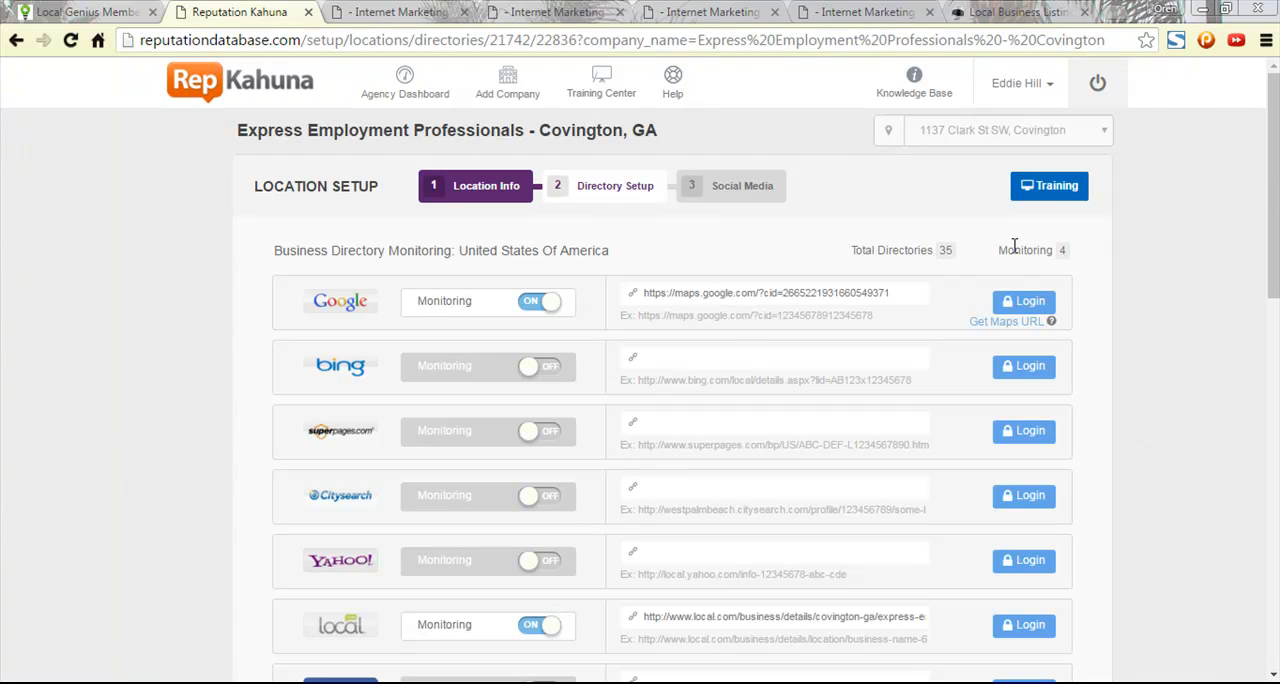
# - Review the business directory monitoring list, keep its settings and continue to the Social Media setup
pyautogui.moveTo(1275, 234); pyautogui.dragTo(1261, 632)
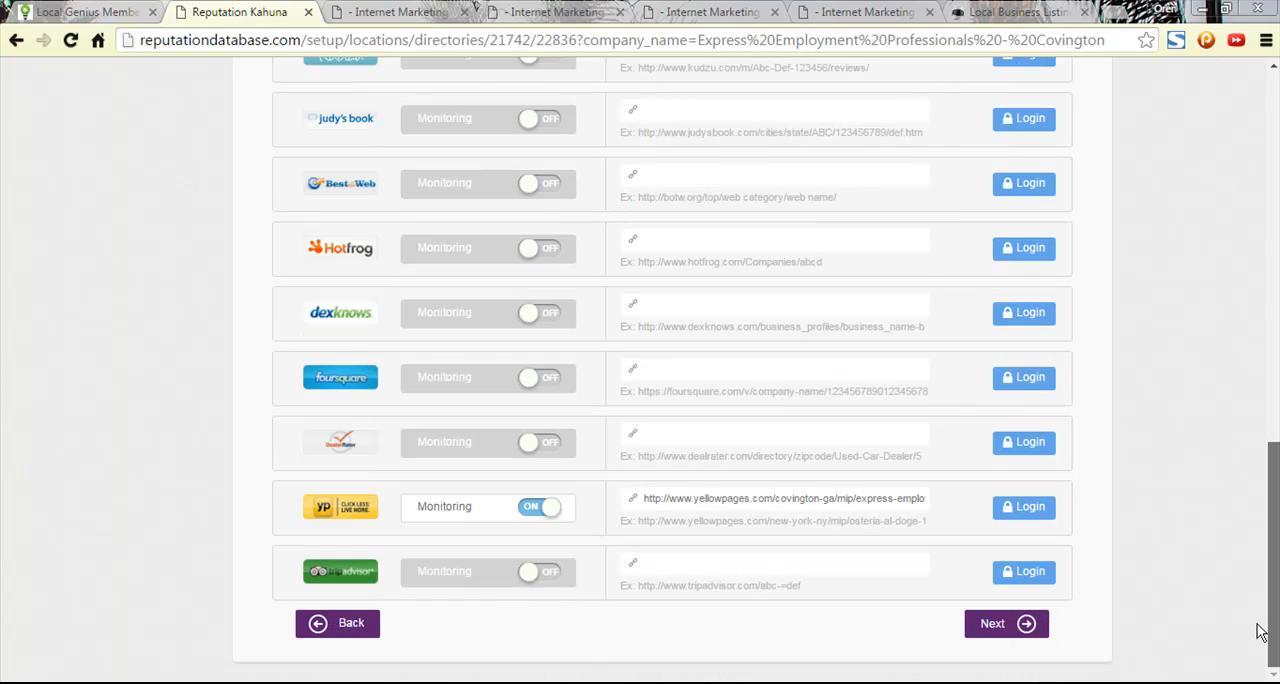
pyautogui.moveTo(1258, 625)
pyautogui.mouseDown()
pyautogui.moveTo(1275, 260)
pyautogui.moveTo(1275, 632)
pyautogui.mouseUp()
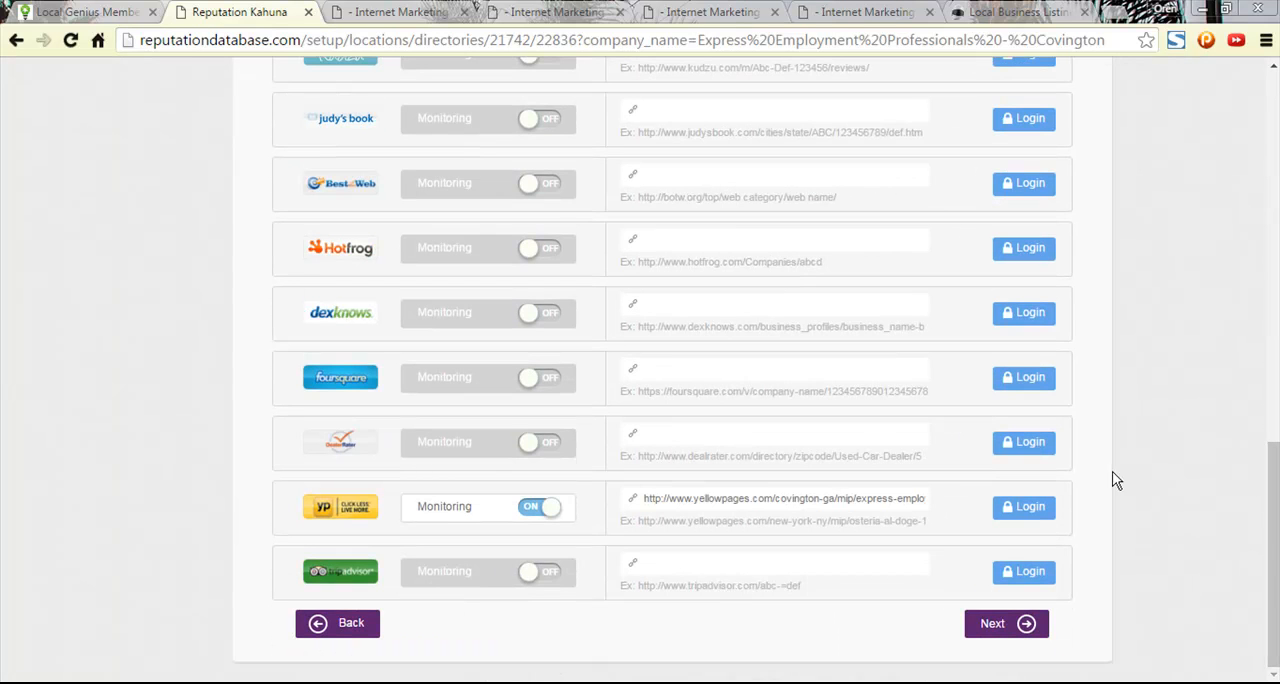
pyautogui.moveTo(1275, 541); pyautogui.dragTo(1275, 206)
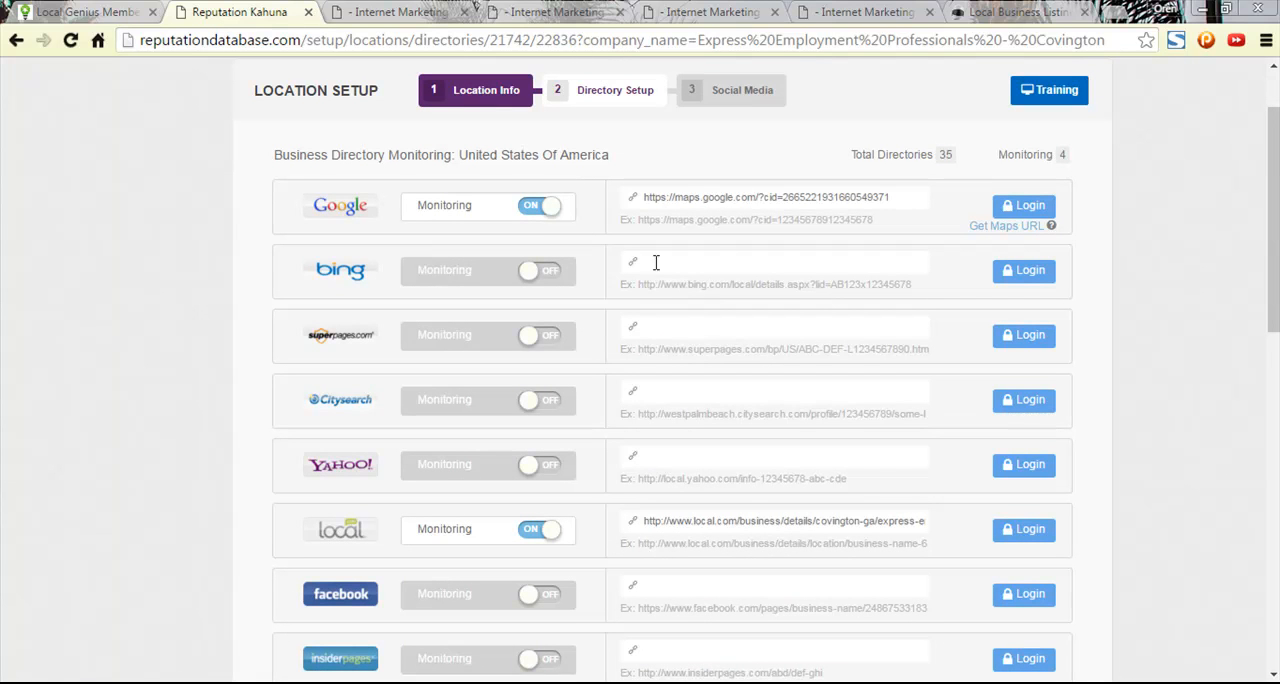
pyautogui.scroll(-2, 812, 345)
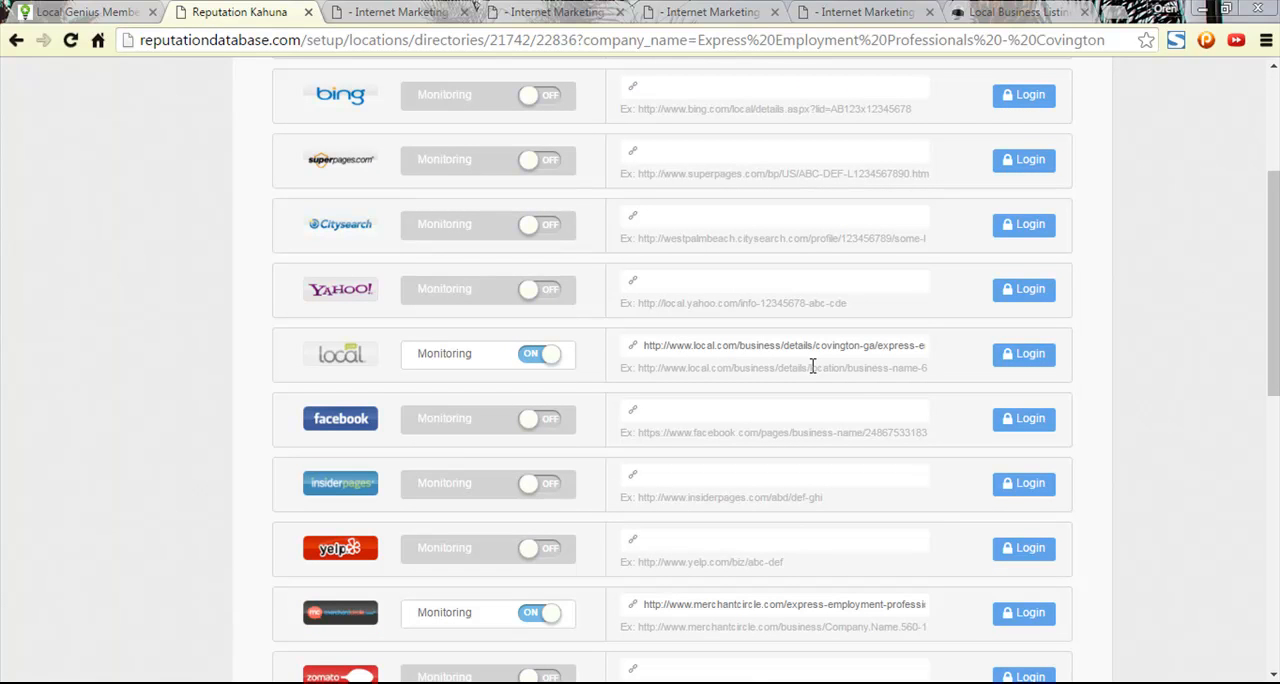
pyautogui.scroll(-4, 830, 509)
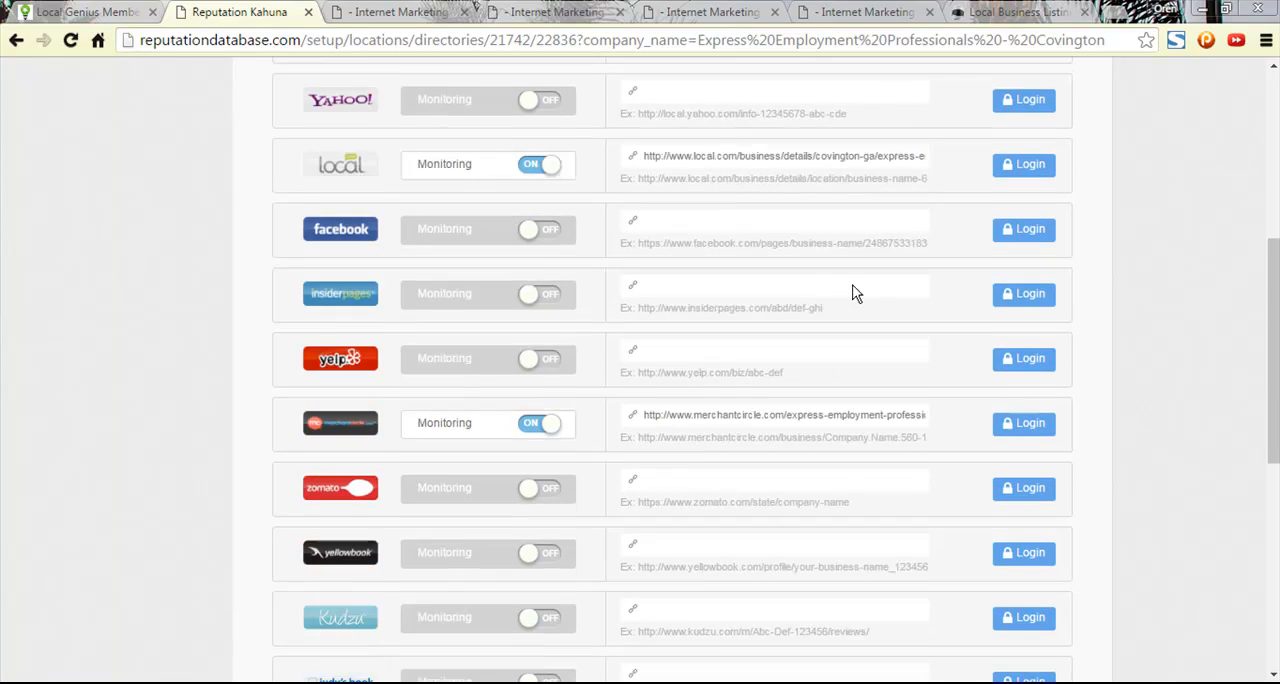
pyautogui.scroll(-5, 1100, 594)
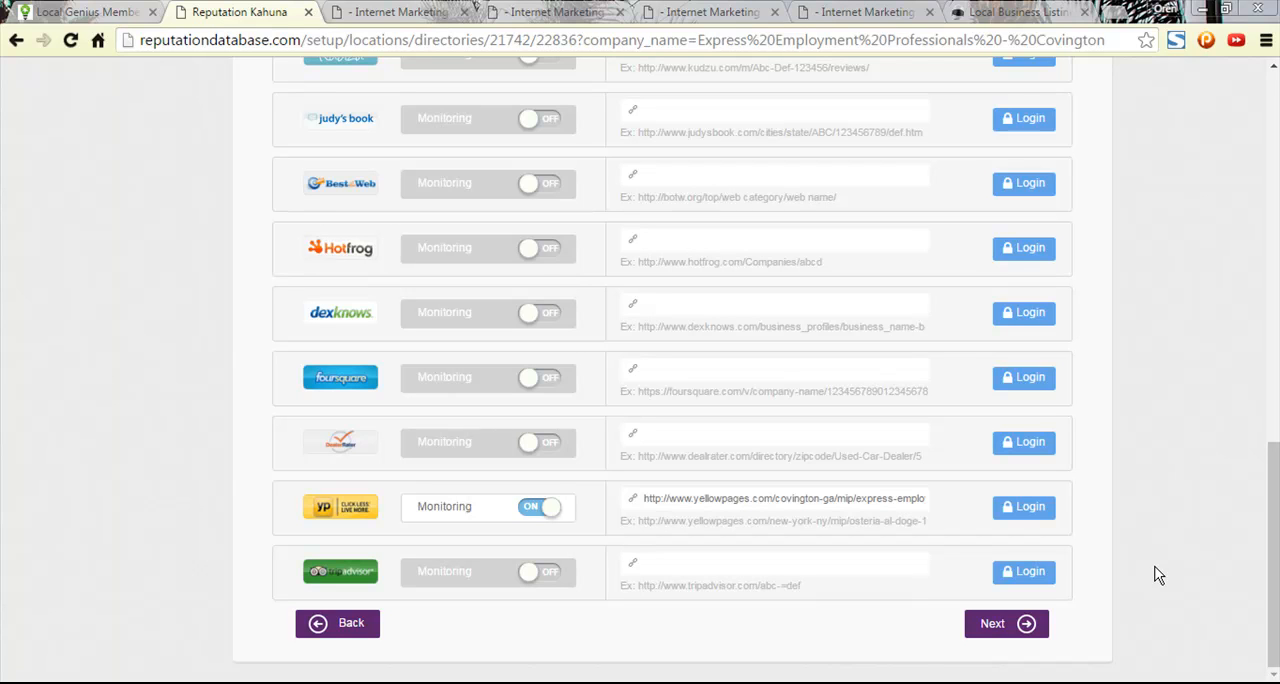
pyautogui.click(1034, 634)
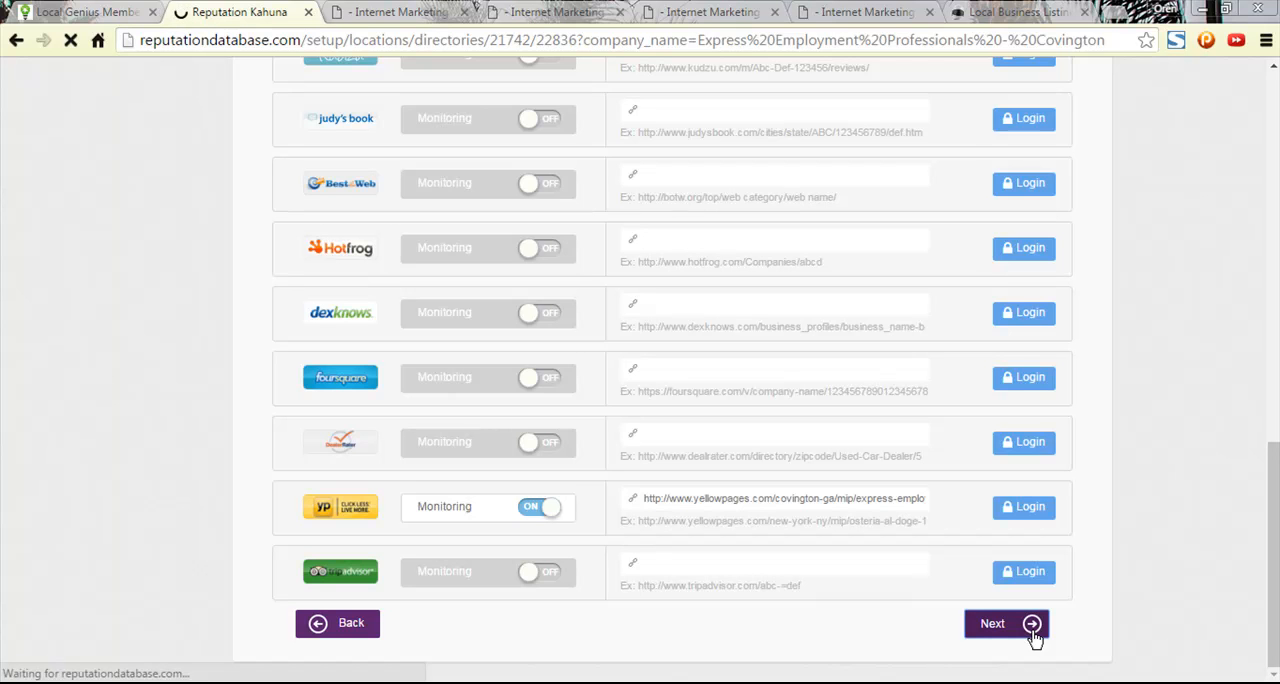
pyautogui.scroll(9, 1077, 458)
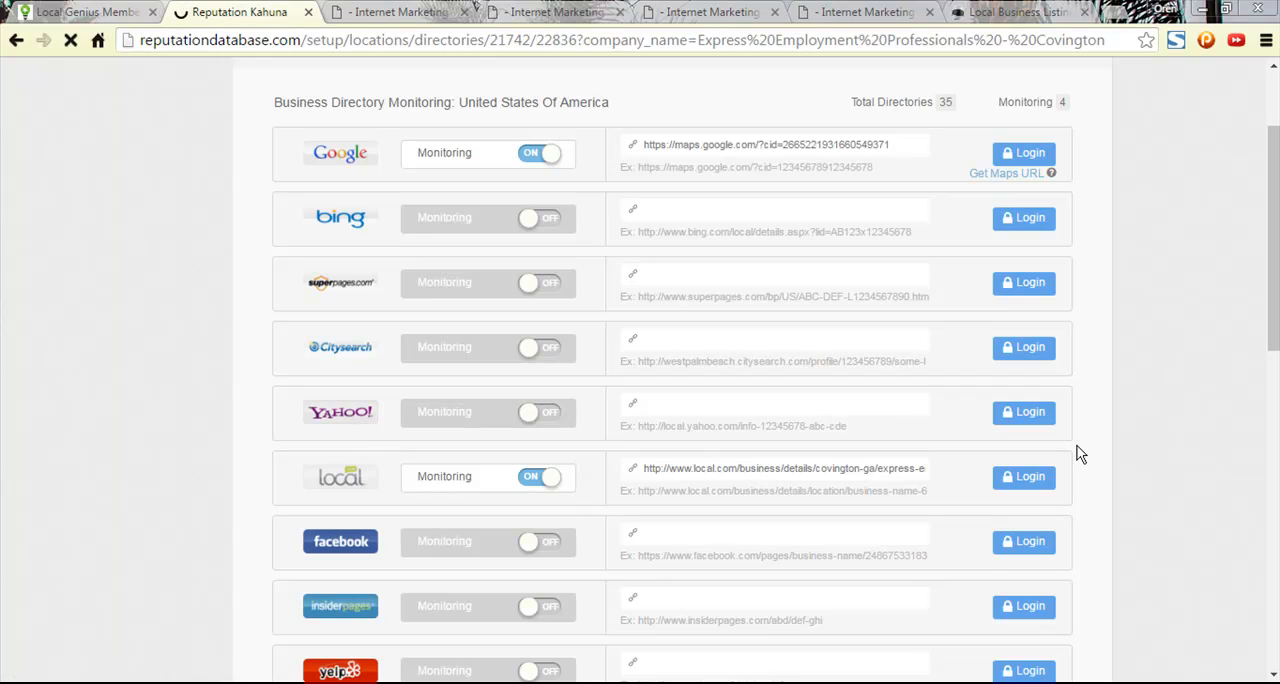
pyautogui.scroll(3, 1077, 454)
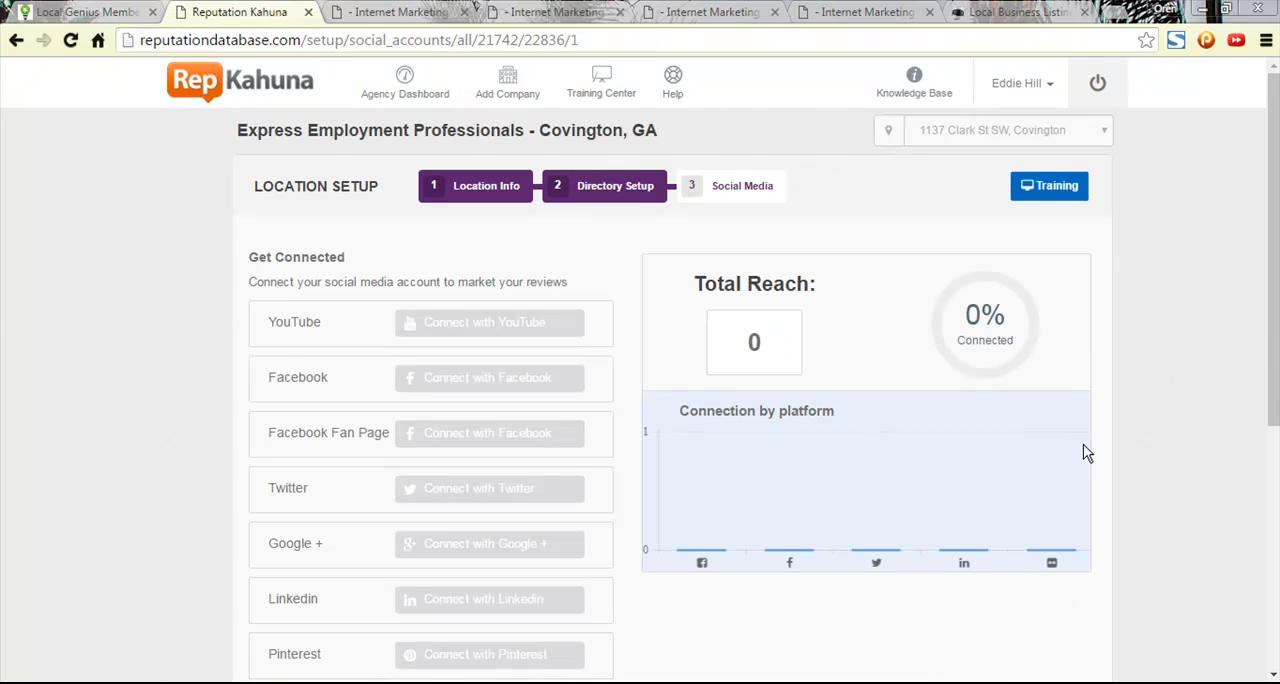
# - Complete the location setup without connecting any social media accounts and open the company dashboard
pyautogui.scroll(-3, 1080, 450)
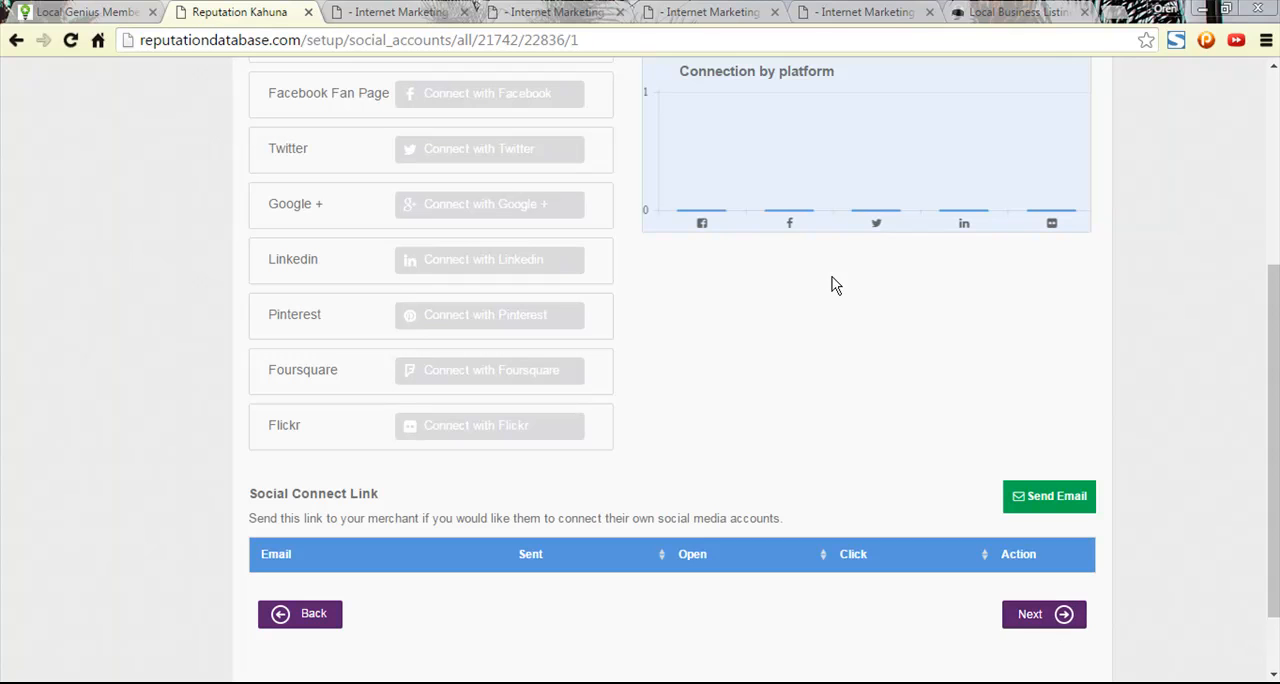
pyautogui.scroll(4, 868, 394)
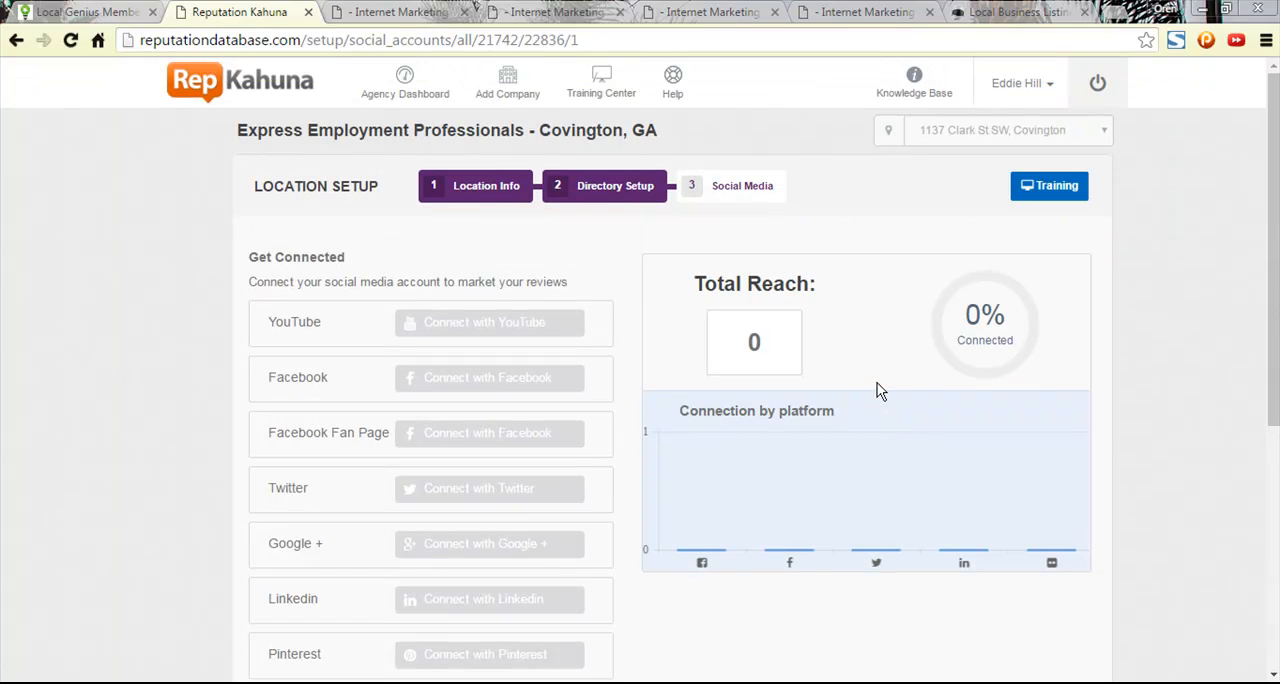
pyautogui.scroll(-5, 951, 419)
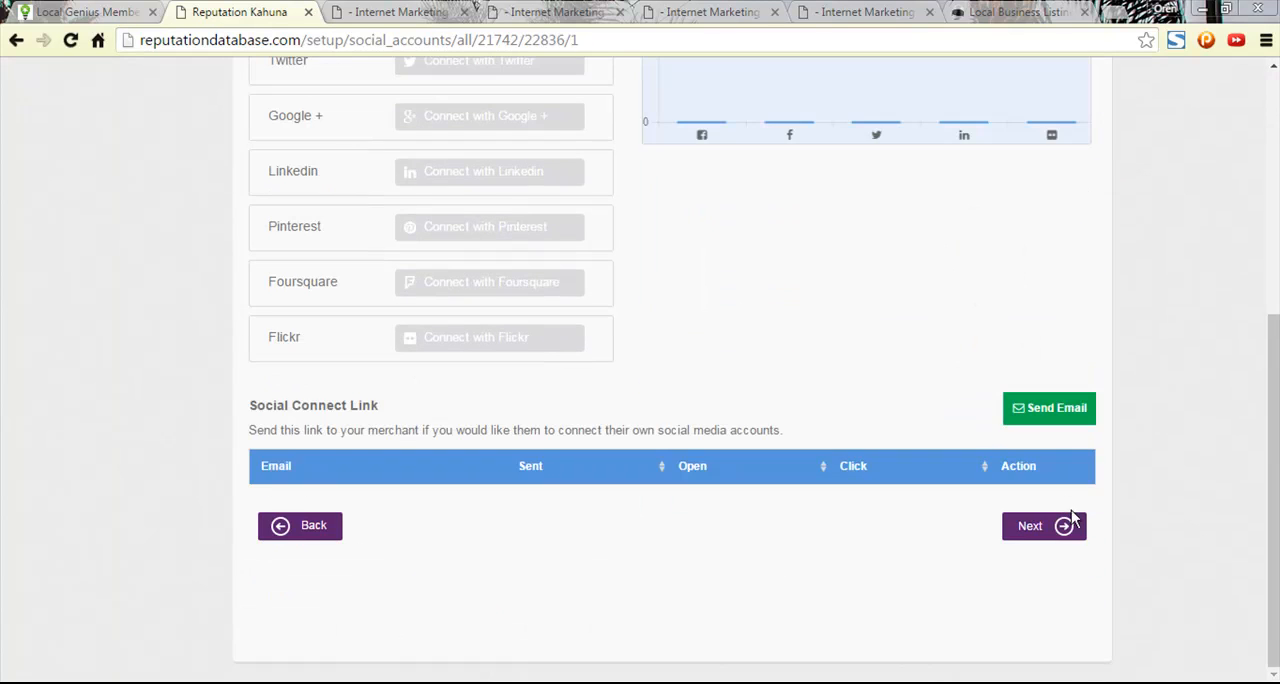
pyautogui.click(1062, 536)
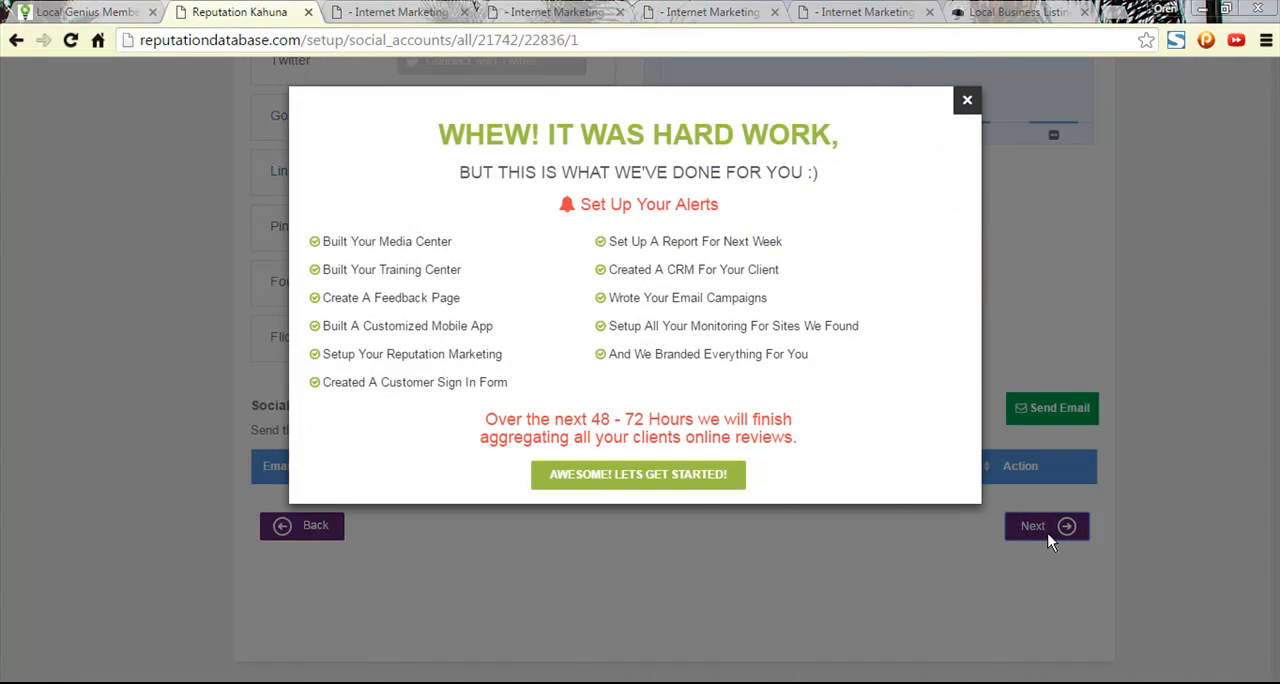
pyautogui.click(692, 485)
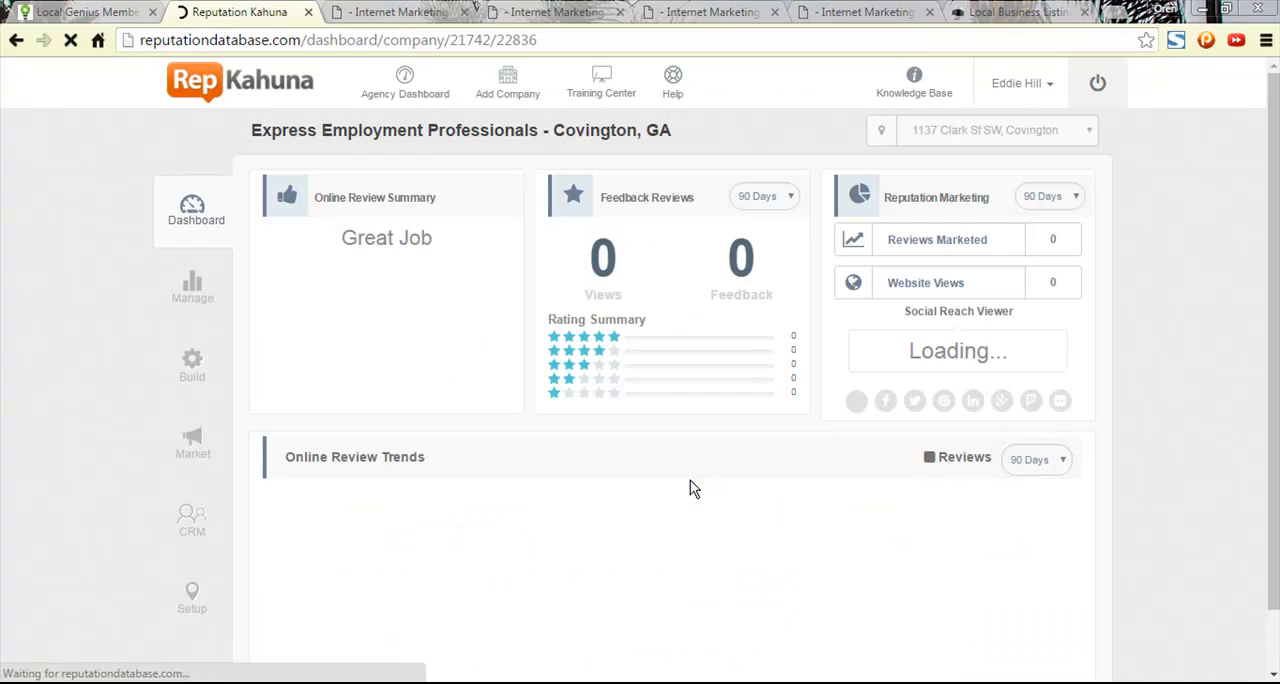
# - Check the Create Reputation Account(s) requirements in the Express Covington, GA project checklist and return to Reputation Kahuna
pyautogui.click(400, 12)
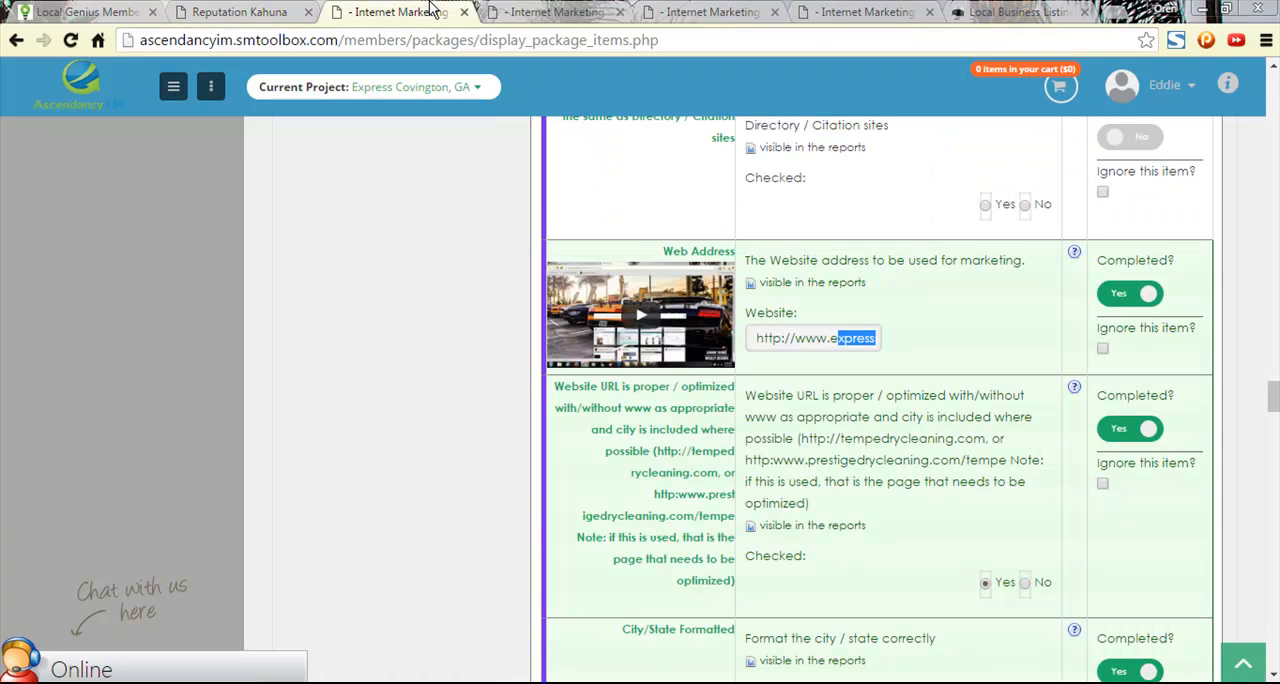
pyautogui.scroll(-5, 810, 364)
pyautogui.scroll(-15, 830, 360)
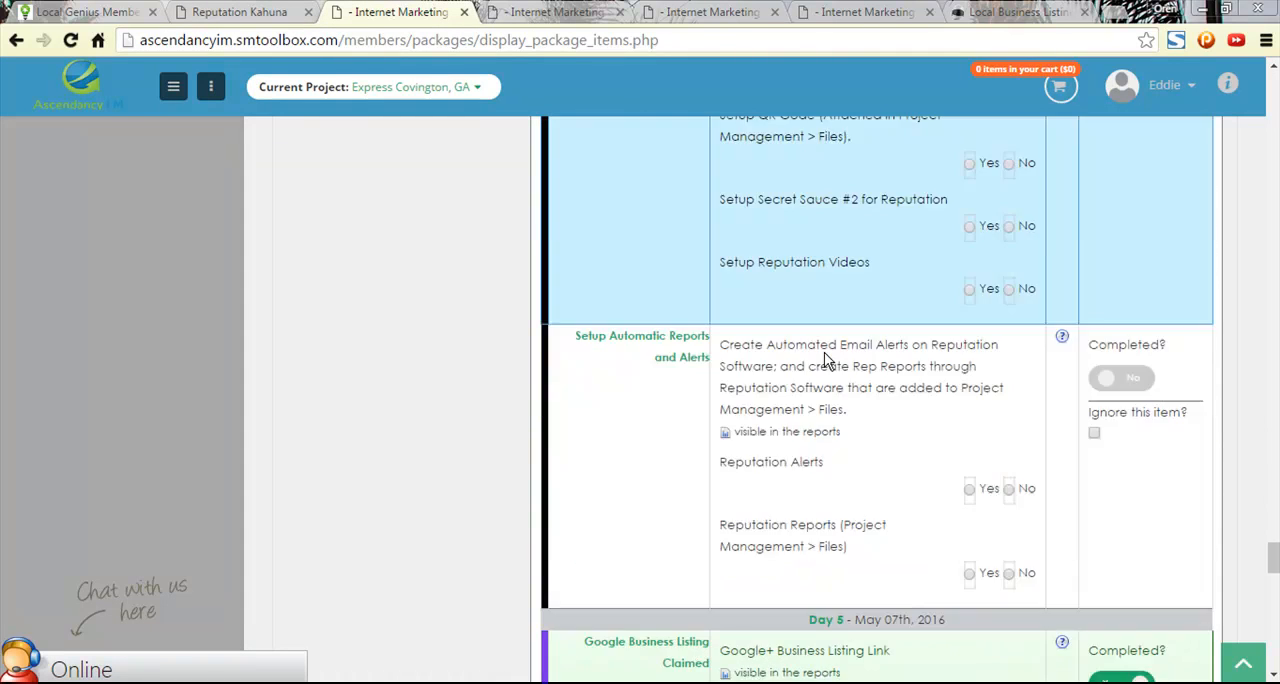
pyautogui.scroll(1, 823, 360)
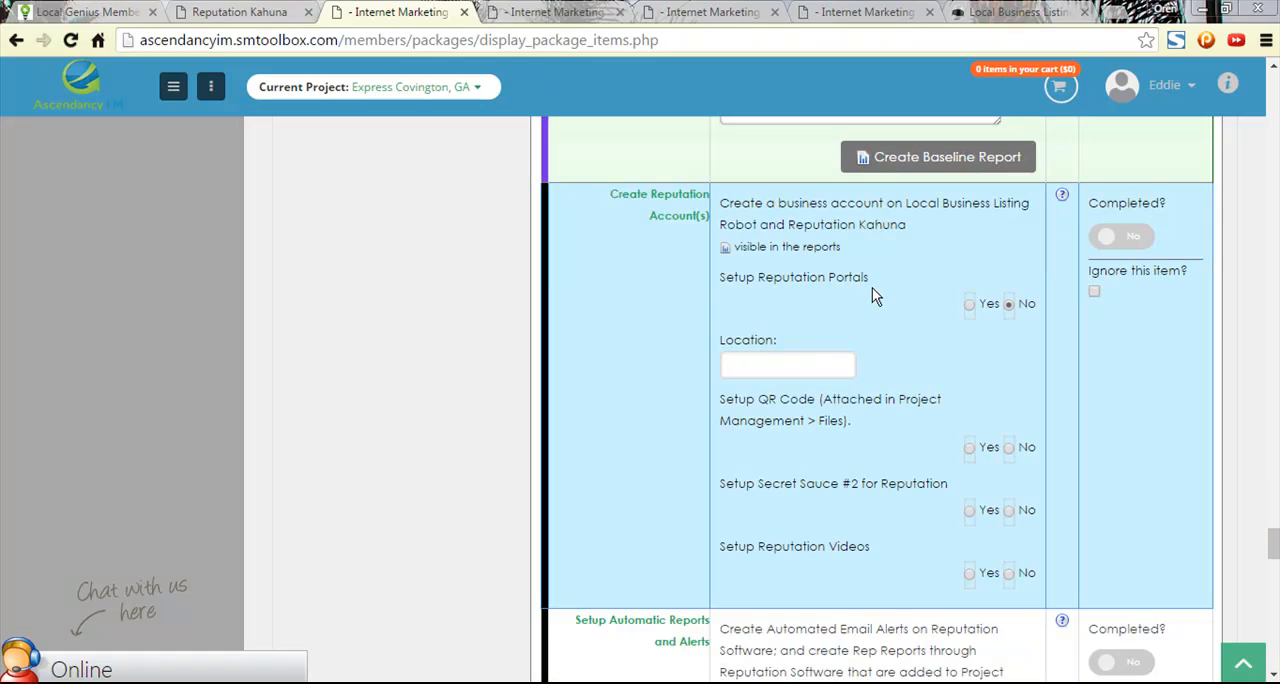
pyautogui.click(215, 12)
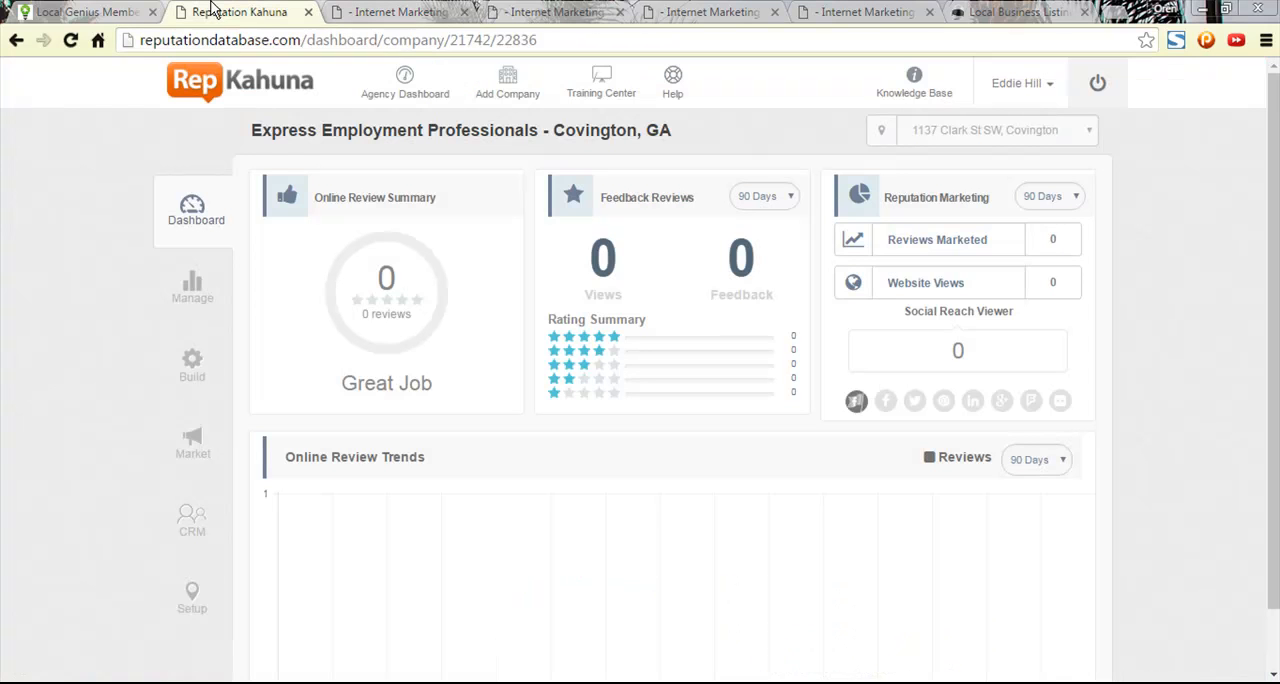
# - Go to the company's feedback pages and view the live Express Employment Professionals - Covington, GA feedback page
pyautogui.click(204, 294)
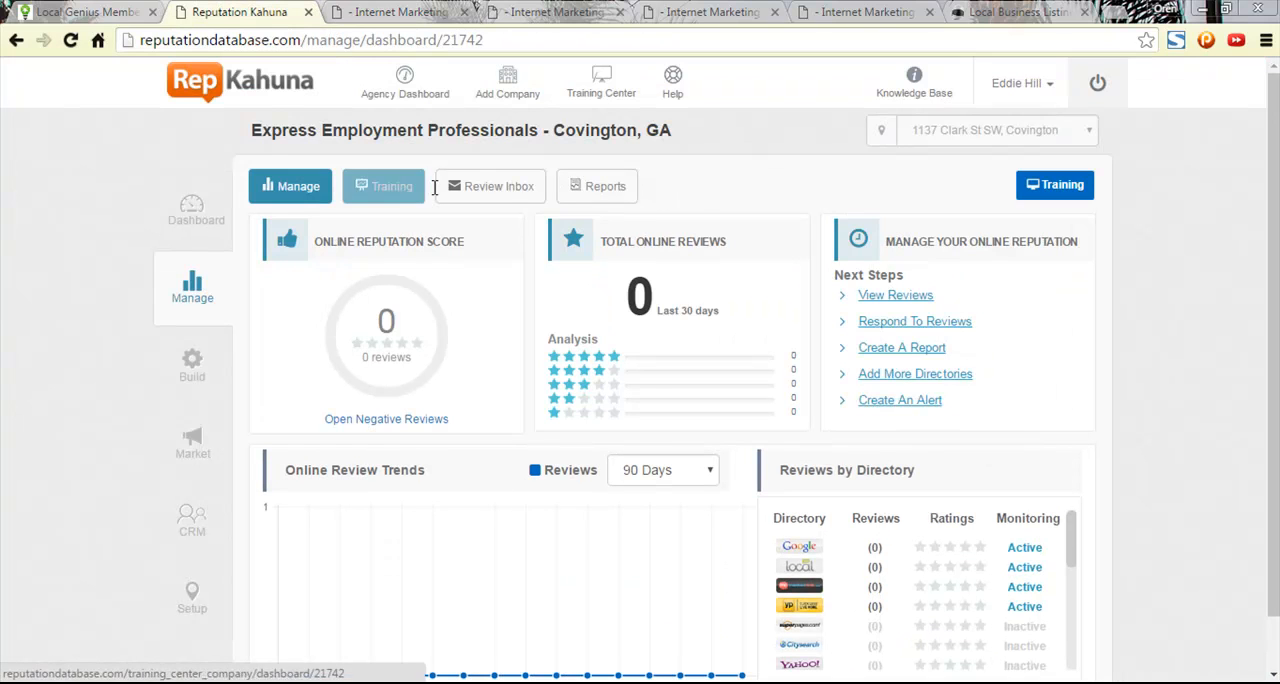
pyautogui.click(193, 362)
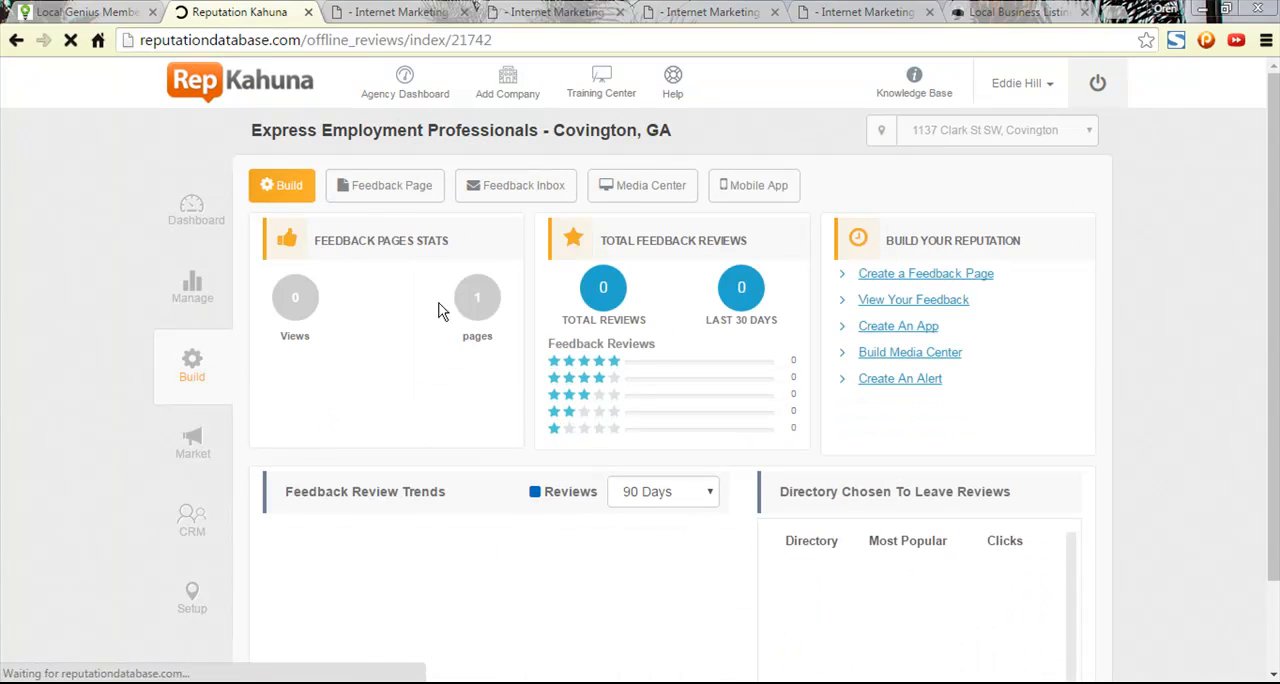
pyautogui.click(407, 197)
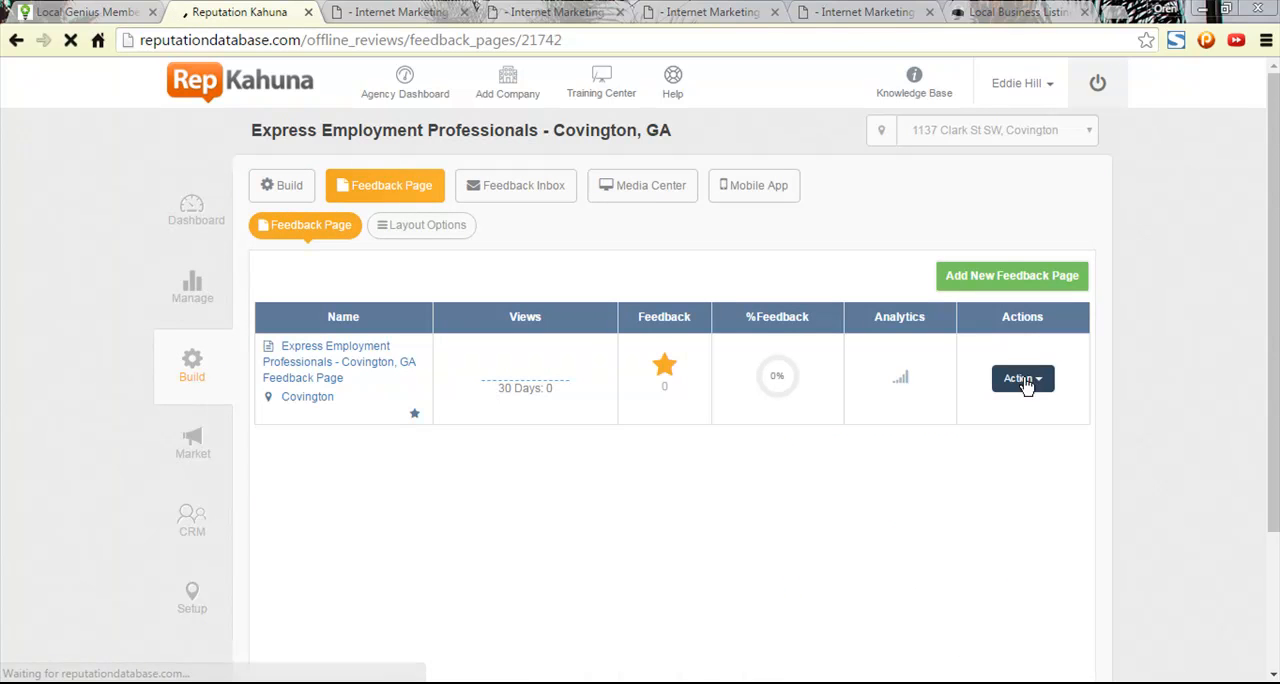
pyautogui.click(1026, 380)
pyautogui.click(1011, 411)
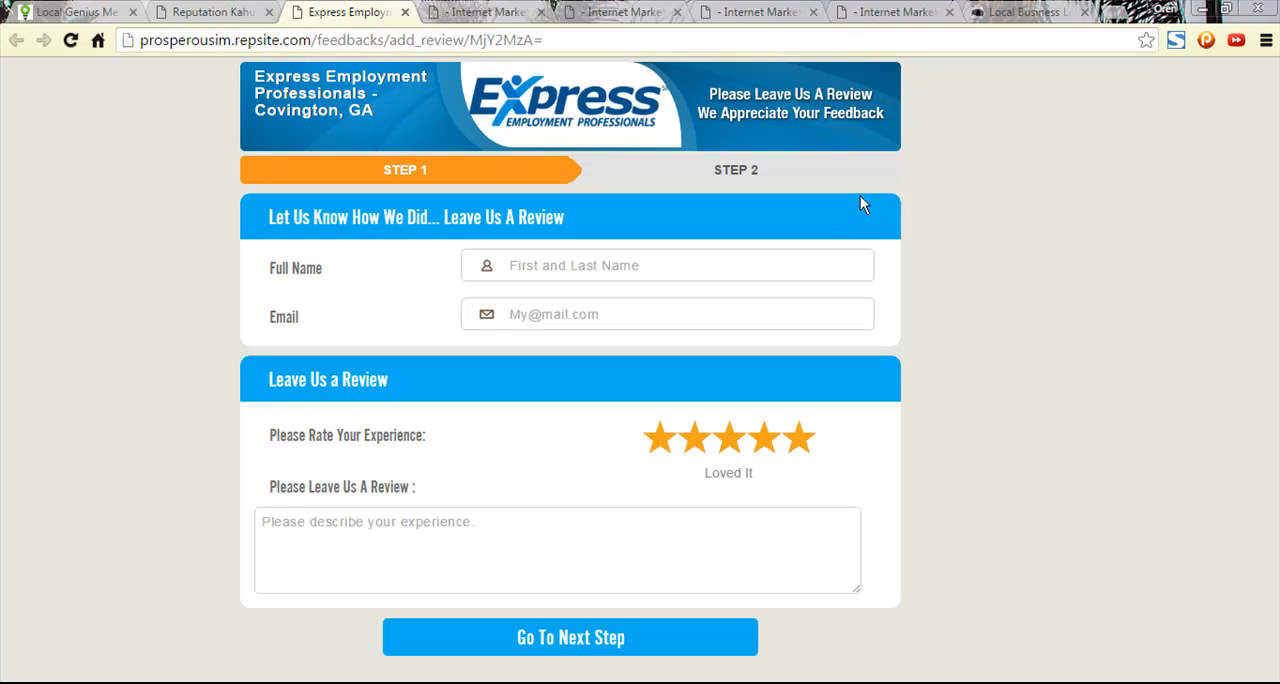
# - Open the Covington feedback page for editing and close its live view
pyautogui.click(215, 12)
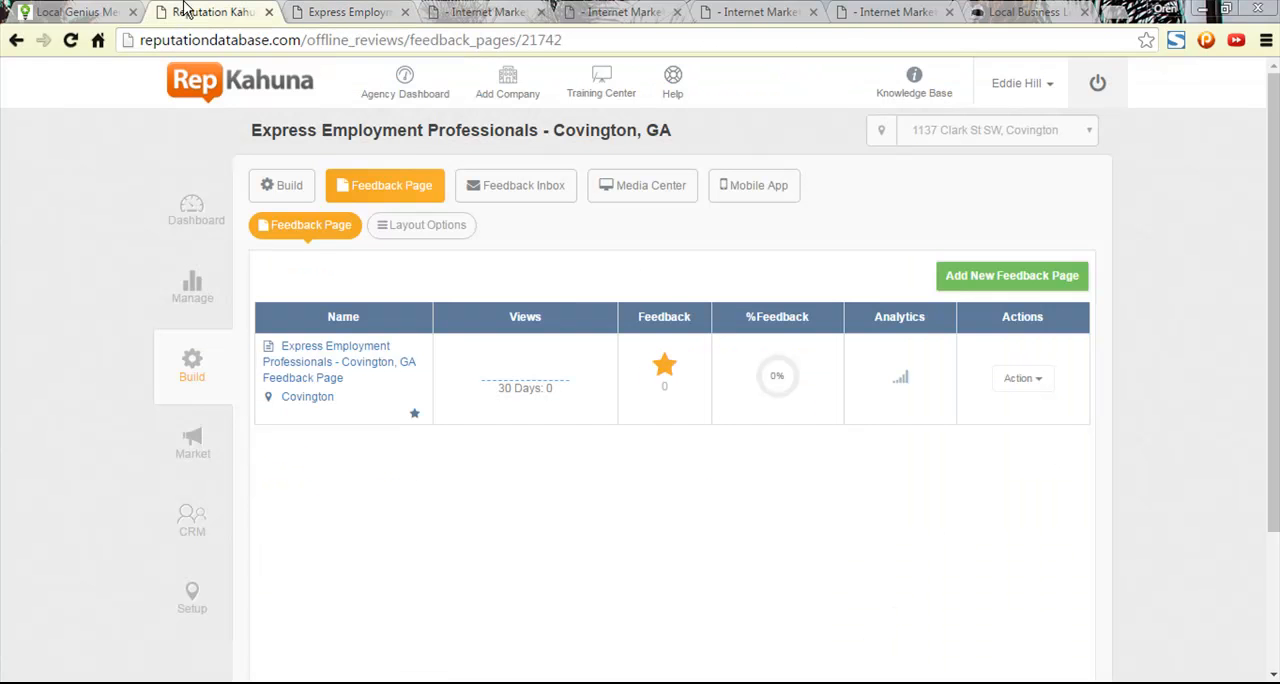
pyautogui.click(1010, 390)
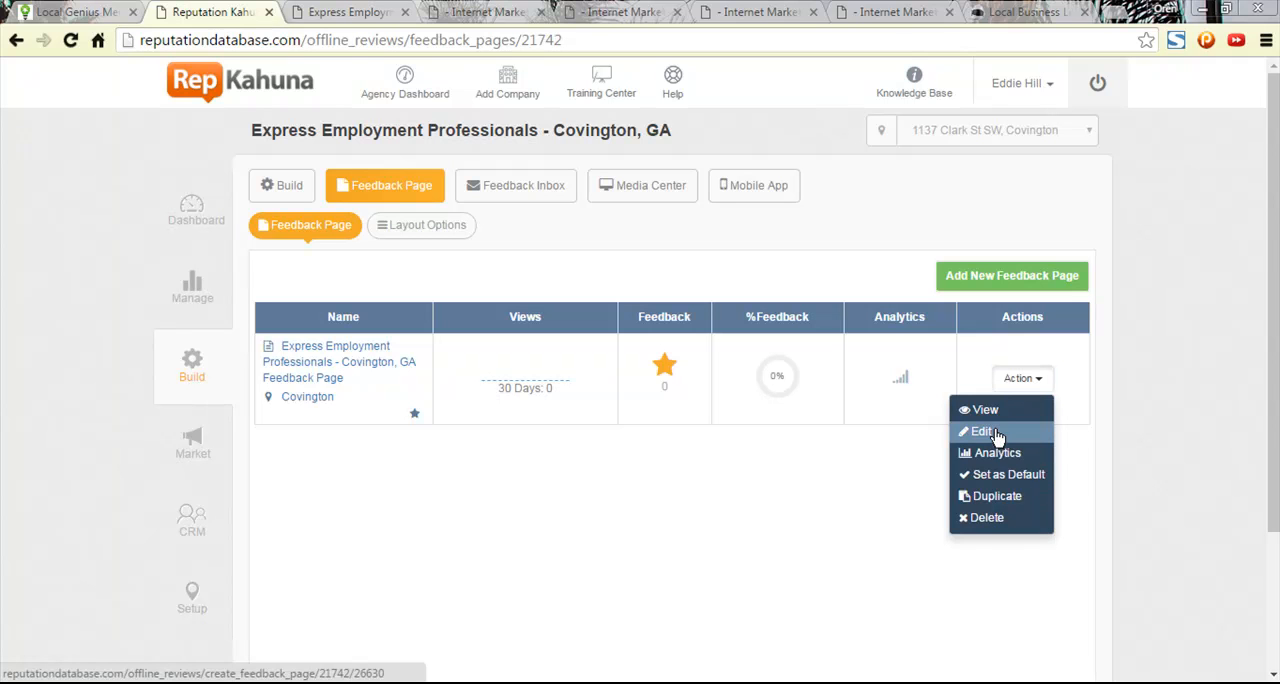
pyautogui.click(983, 432)
pyautogui.click(395, 20)
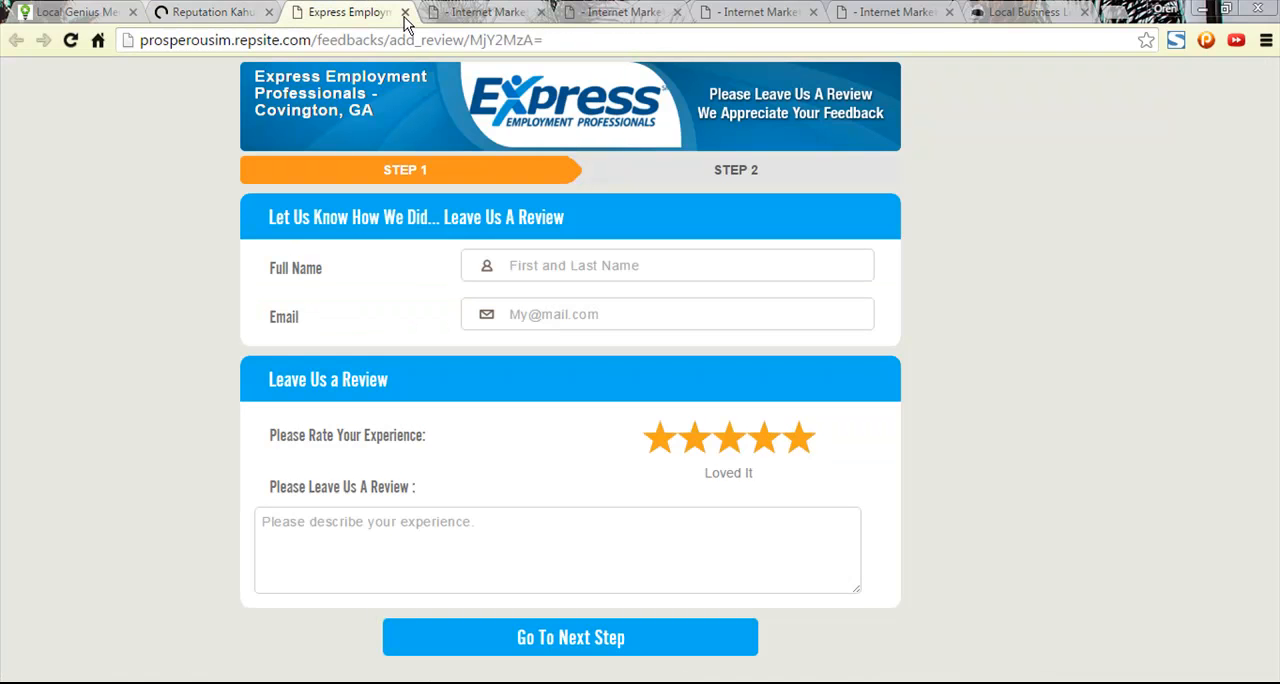
pyautogui.click(404, 12)
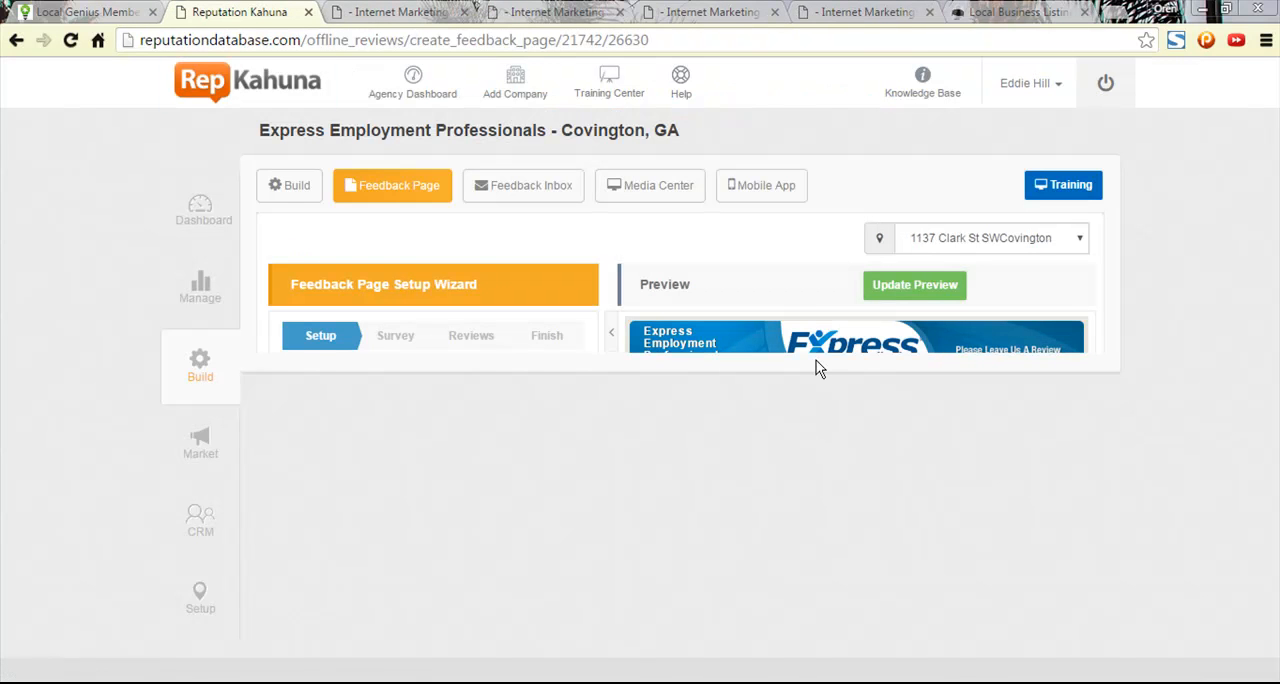
# - Add City to the collected reviewer information and update the feedback page preview
pyautogui.scroll(-2, 526, 326)
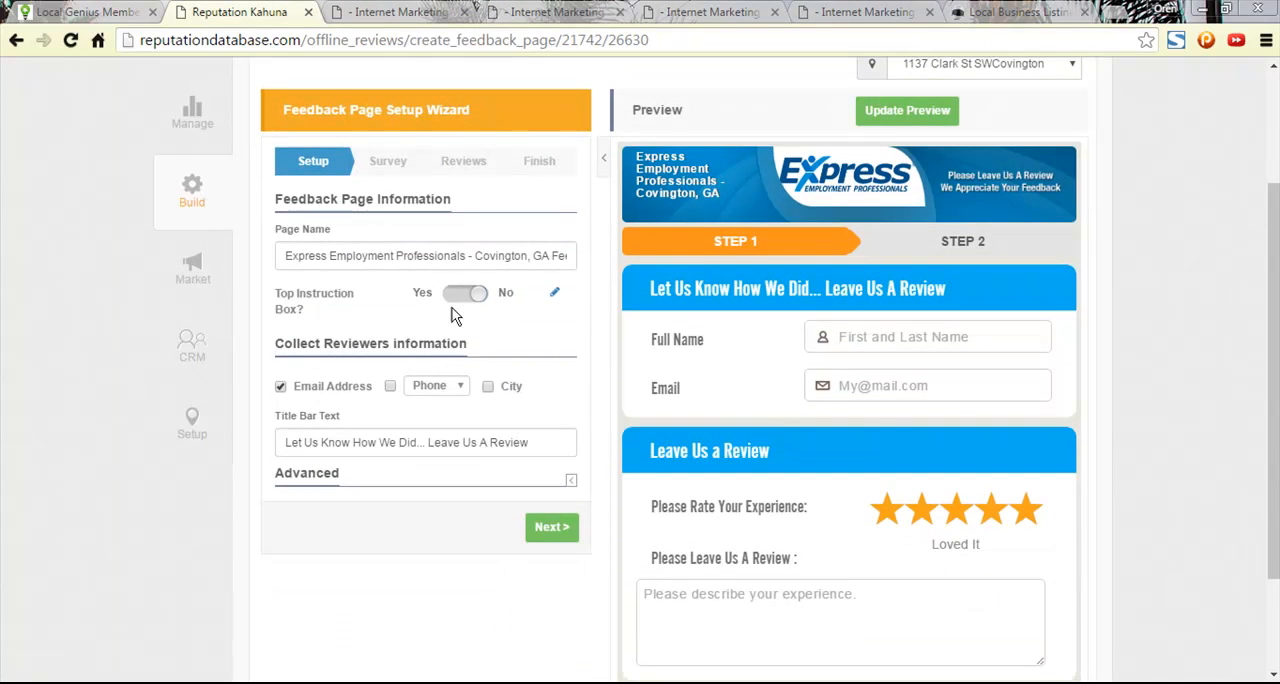
pyautogui.moveTo(511, 257); pyautogui.dragTo(572, 257)
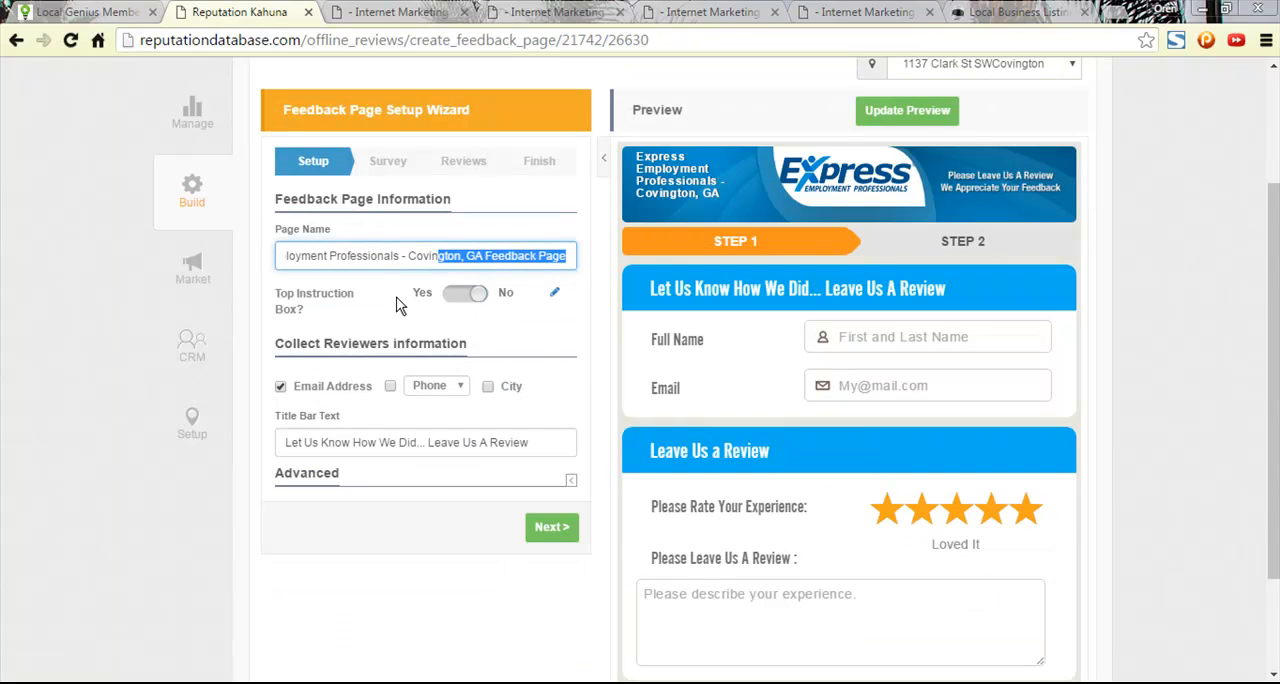
pyautogui.scroll(-1, 448, 320)
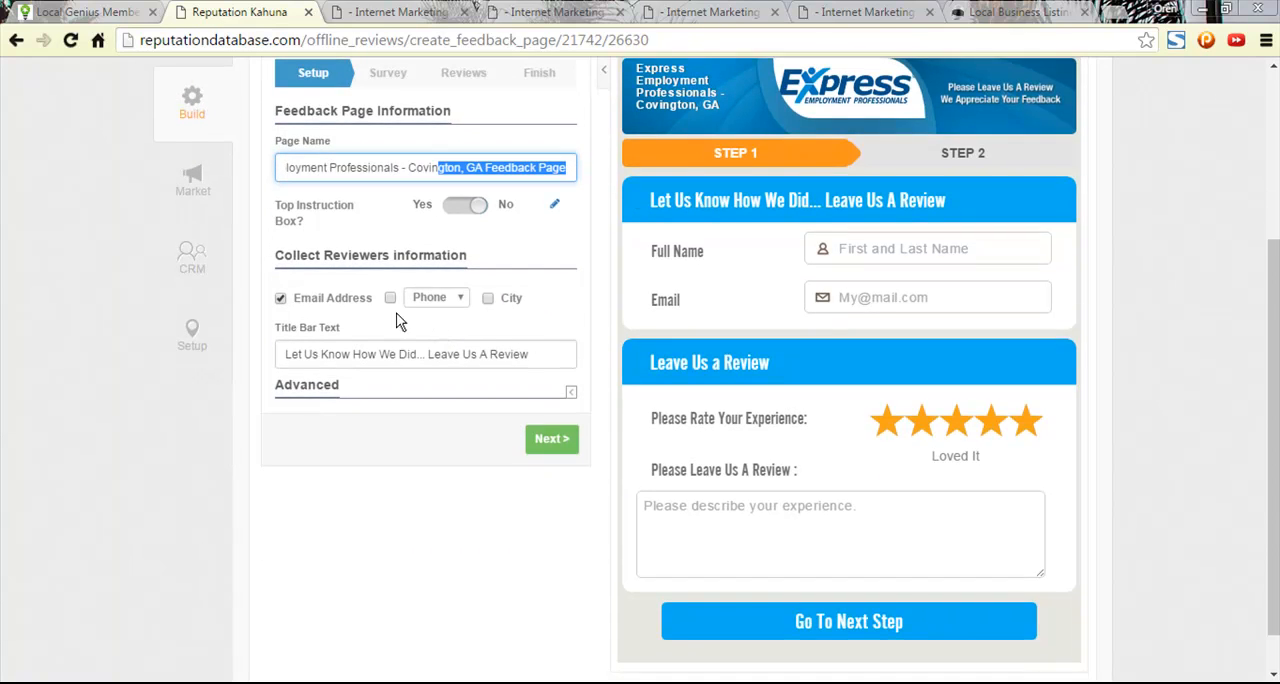
pyautogui.click(488, 299)
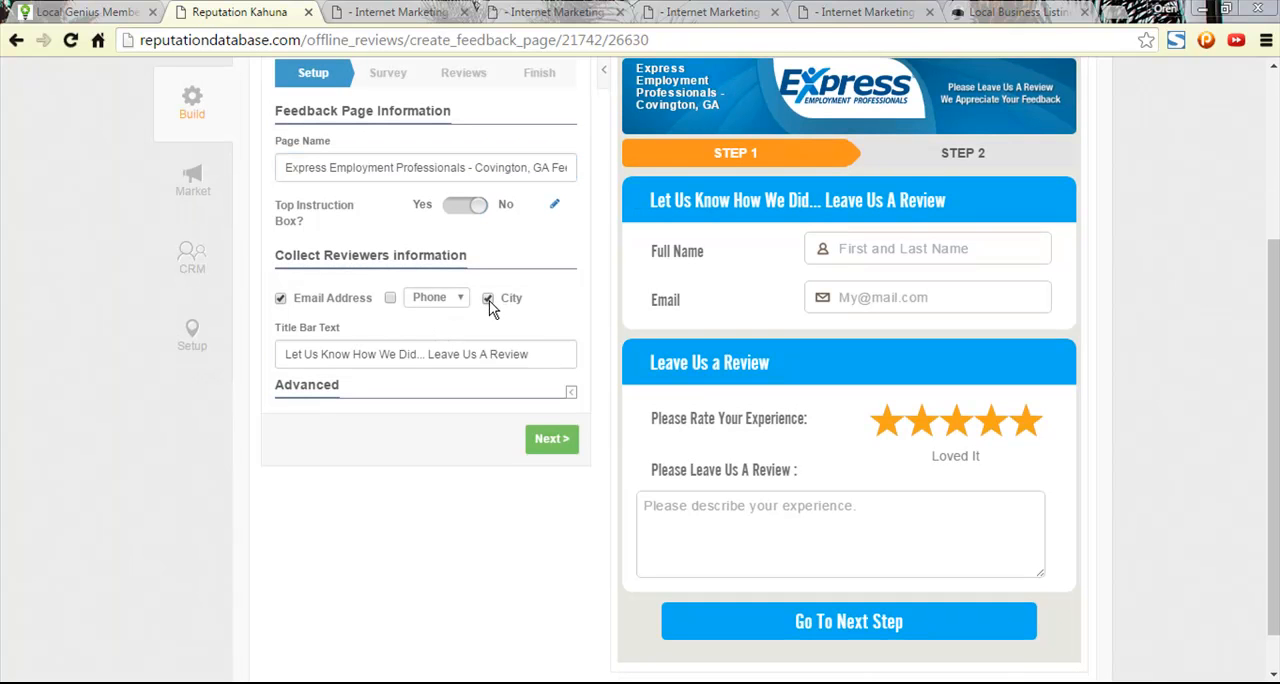
pyautogui.scroll(3, 614, 286)
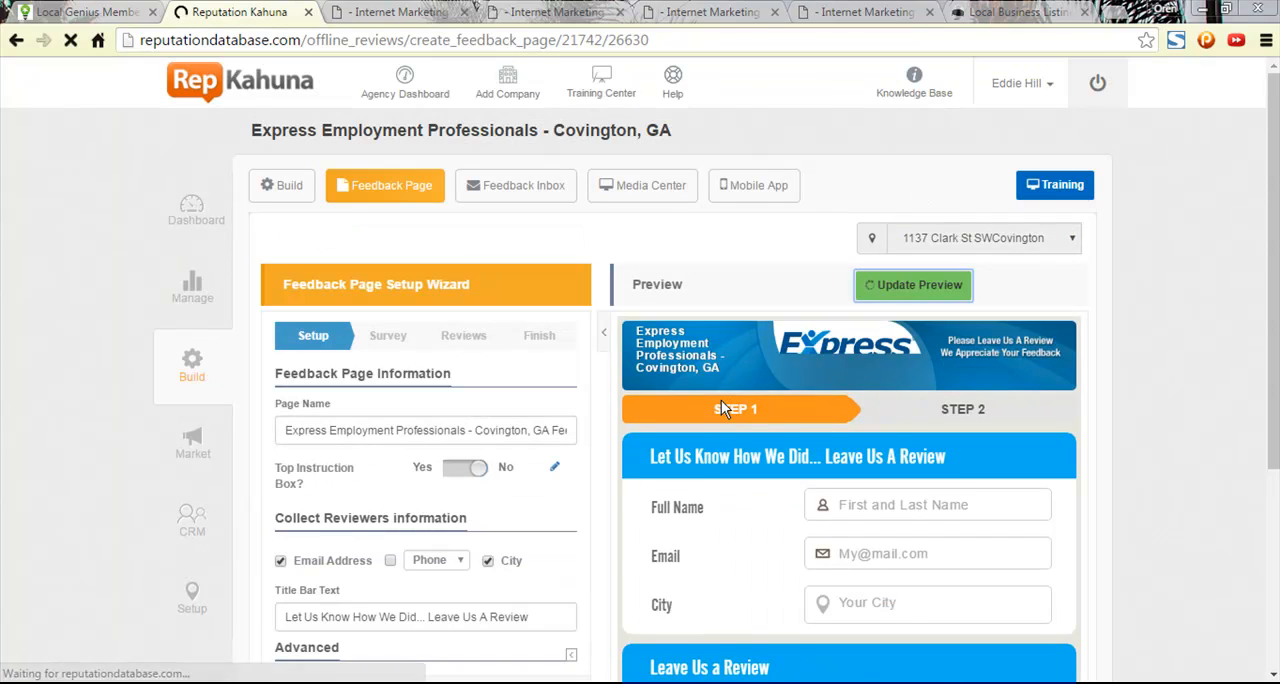
# - Review the advanced autoresponder, header and image settings, keep them, and continue to the Reviews stage without survey questions
pyautogui.scroll(-4, 721, 400)
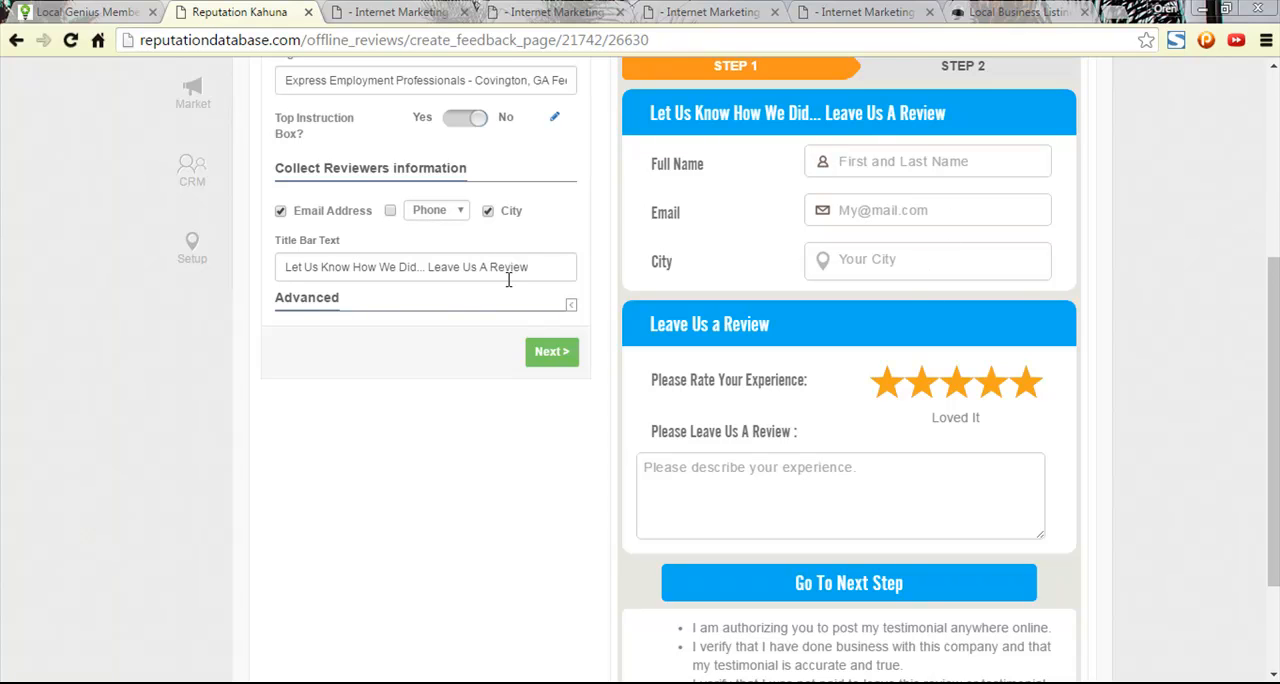
pyautogui.click(570, 308)
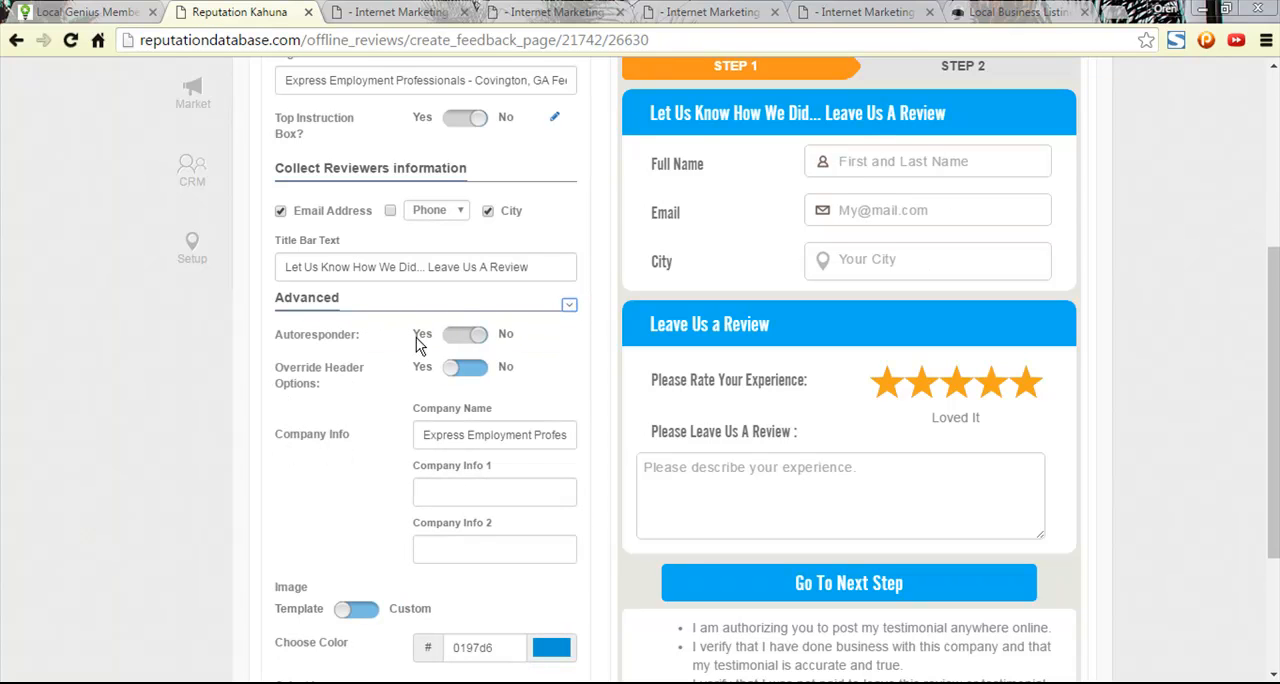
pyautogui.scroll(-1, 504, 395)
pyautogui.scroll(-1, 472, 378)
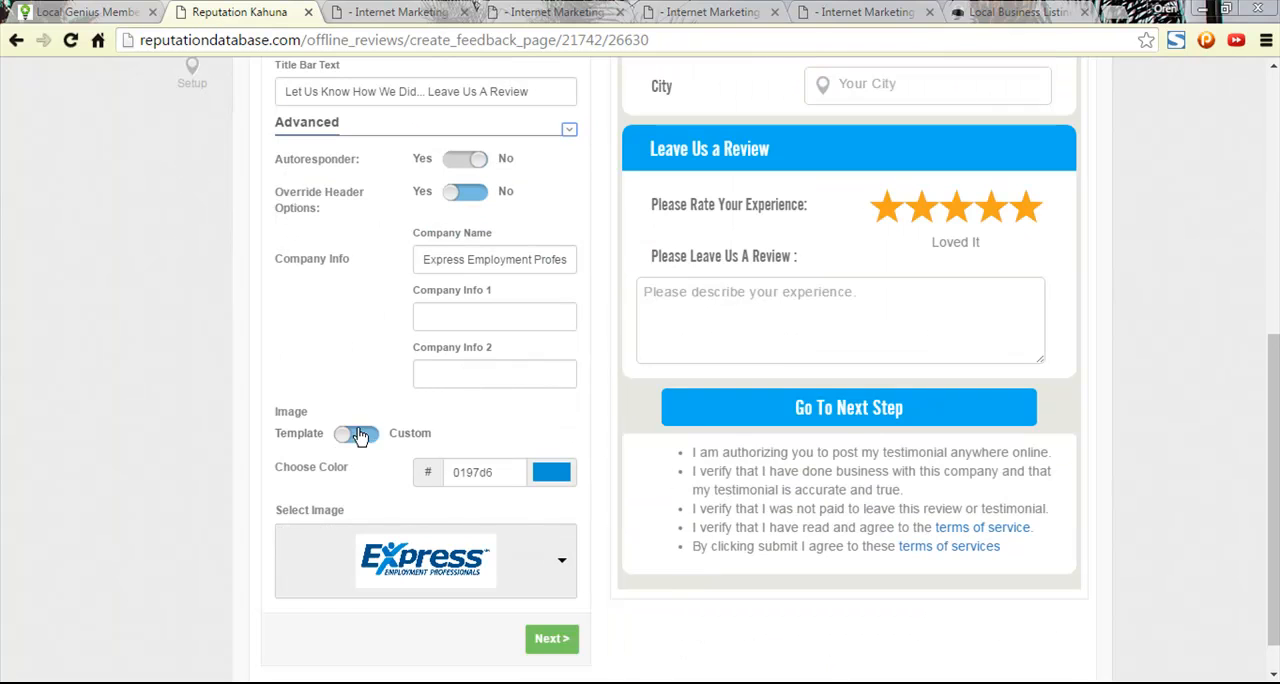
pyautogui.scroll(-1, 420, 450)
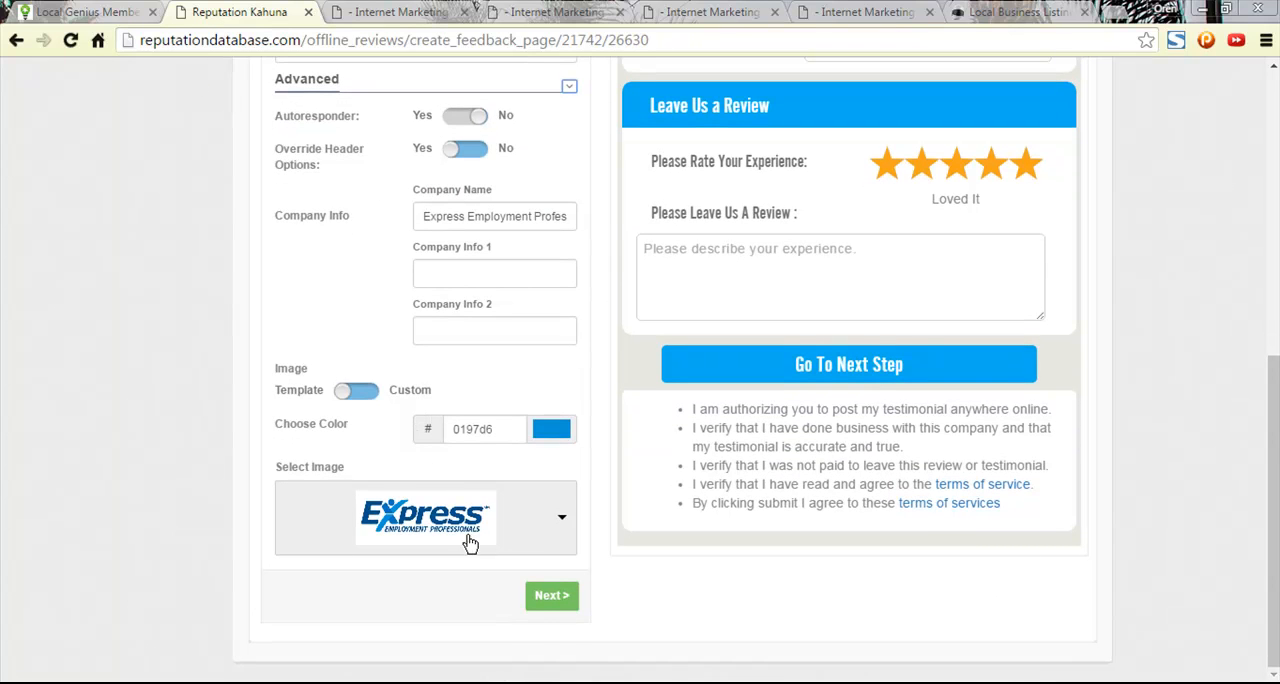
pyautogui.scroll(2, 565, 449)
pyautogui.scroll(3, 565, 449)
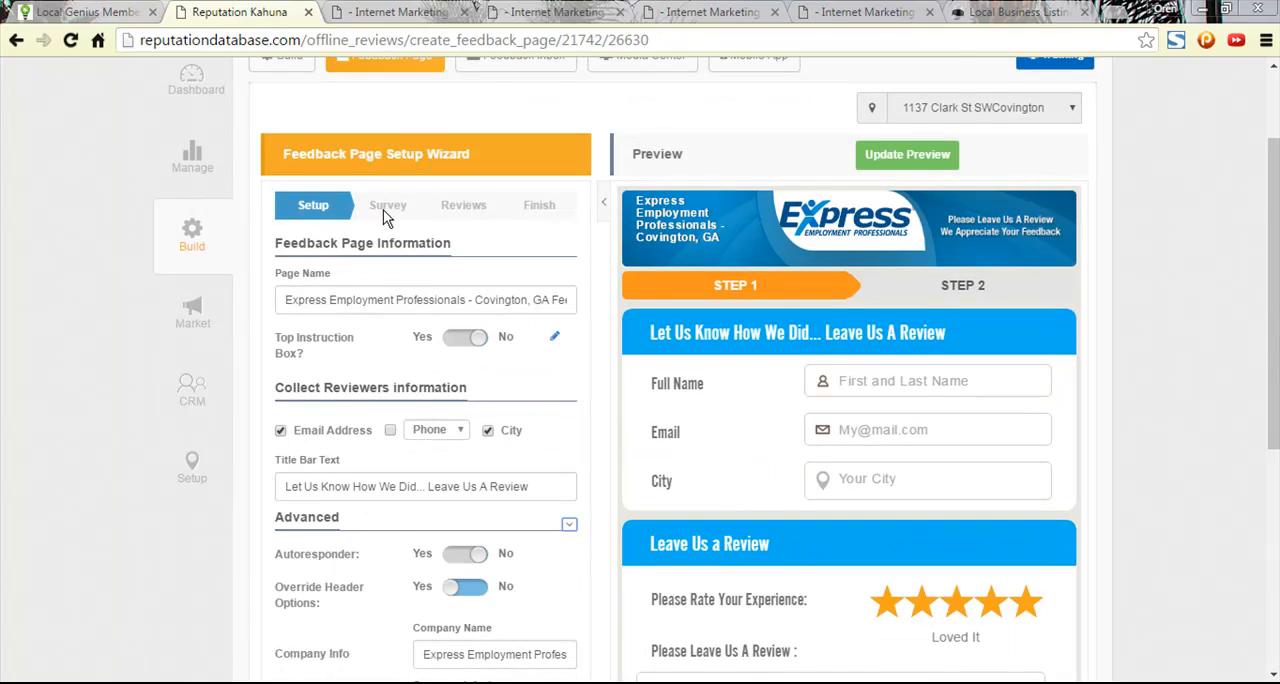
pyautogui.scroll(-5, 588, 354)
pyautogui.scroll(5, 590, 354)
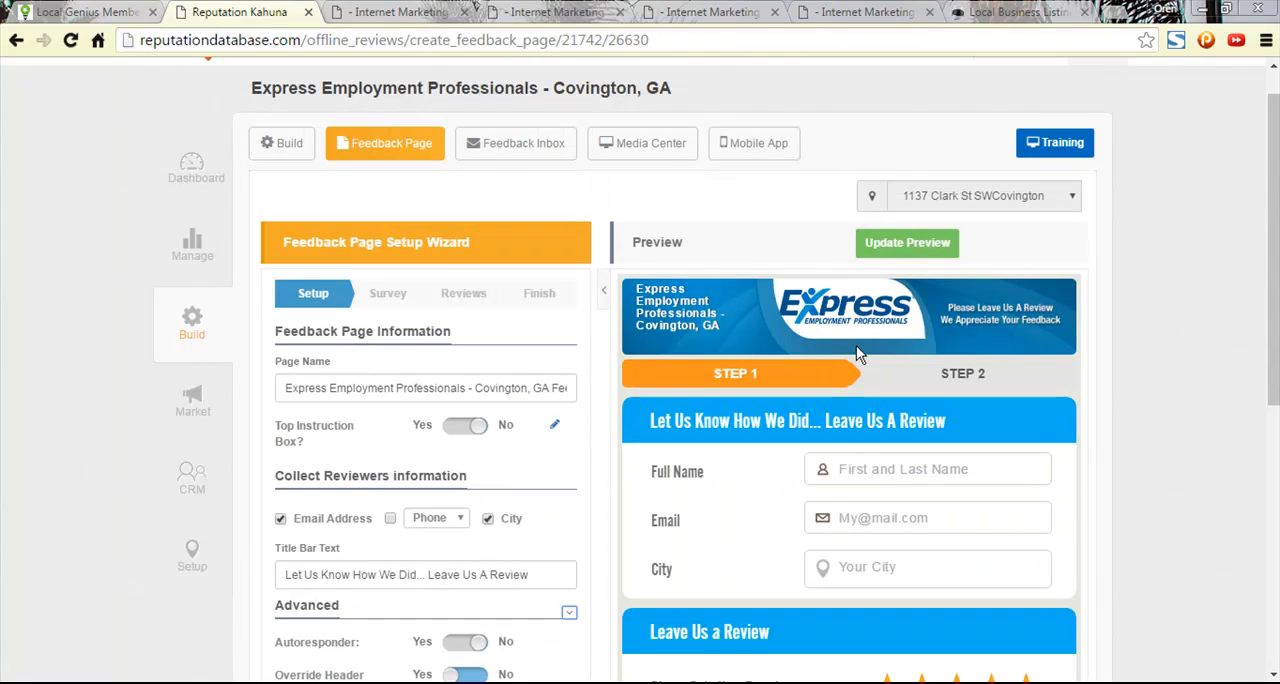
pyautogui.scroll(-5, 586, 509)
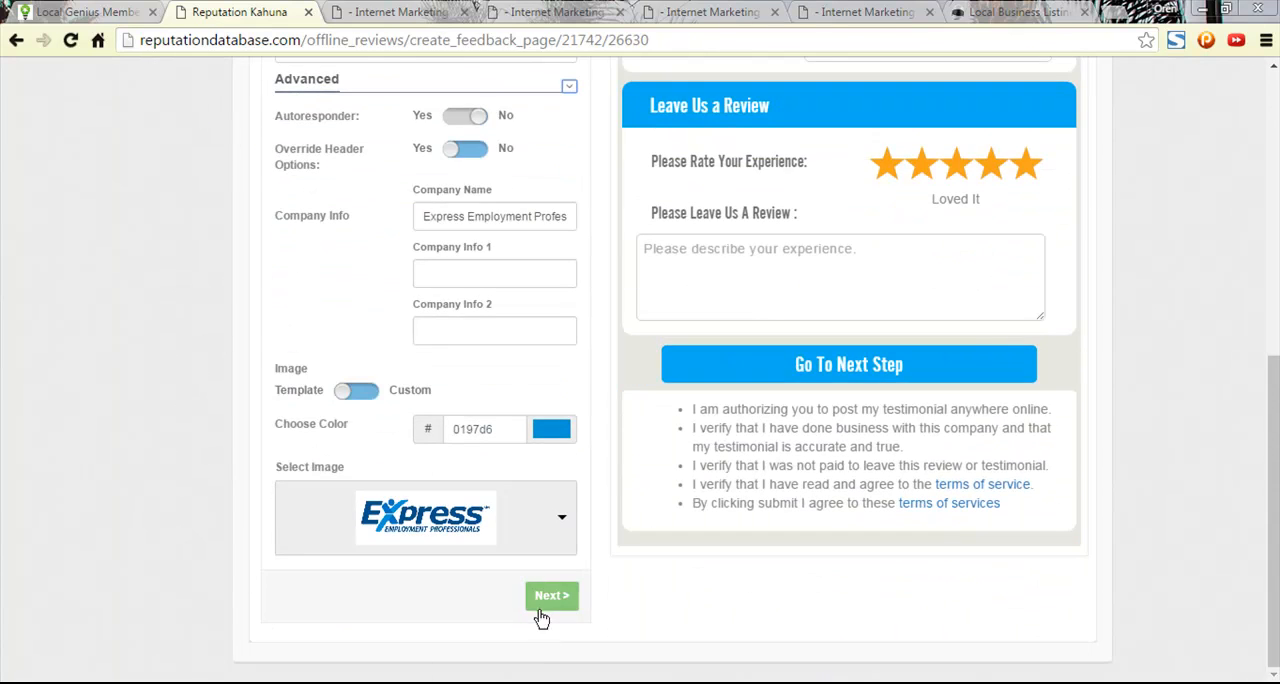
pyautogui.click(543, 604)
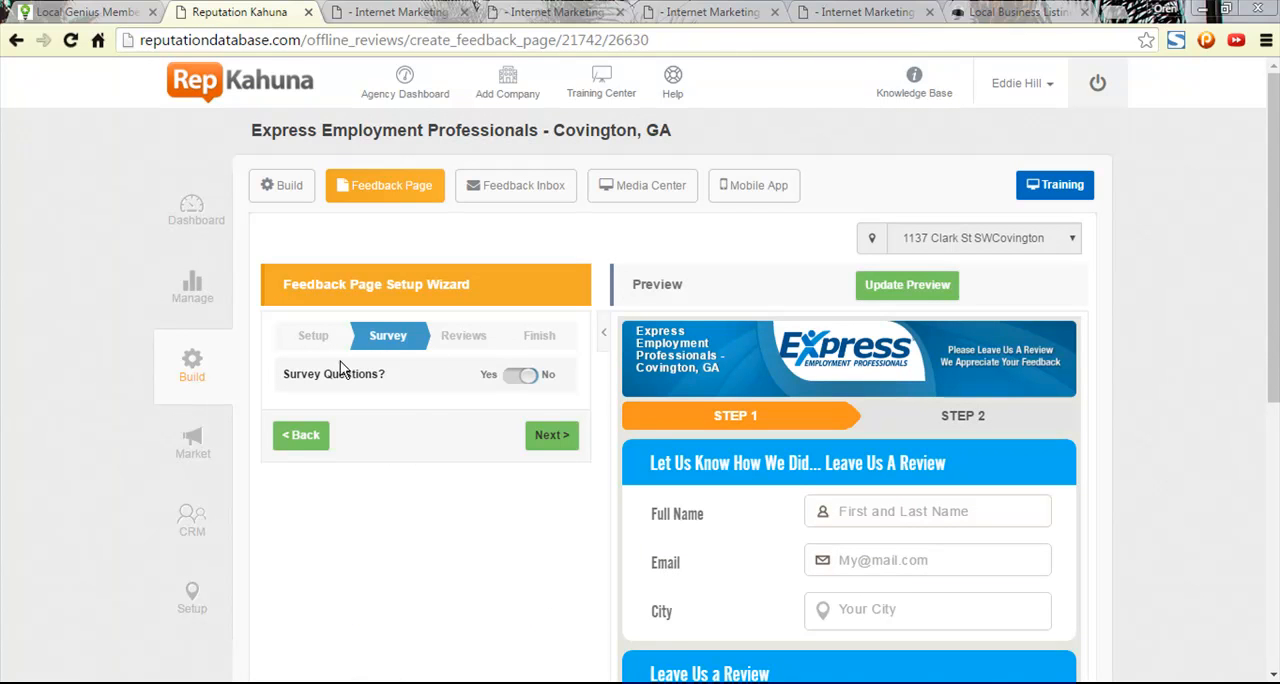
pyautogui.click(551, 436)
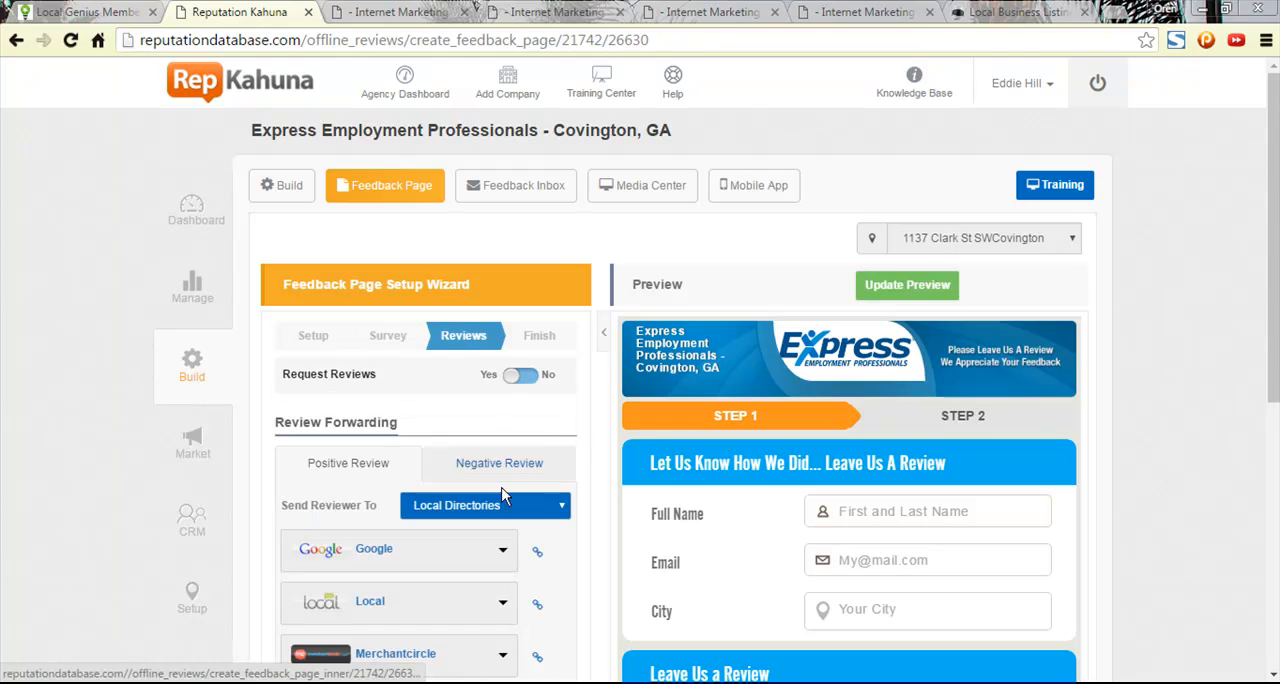
# - Keep Google as the first directory for positive review forwarding and set the second directory to Yelp
pyautogui.scroll(-3, 545, 466)
pyautogui.click(436, 384)
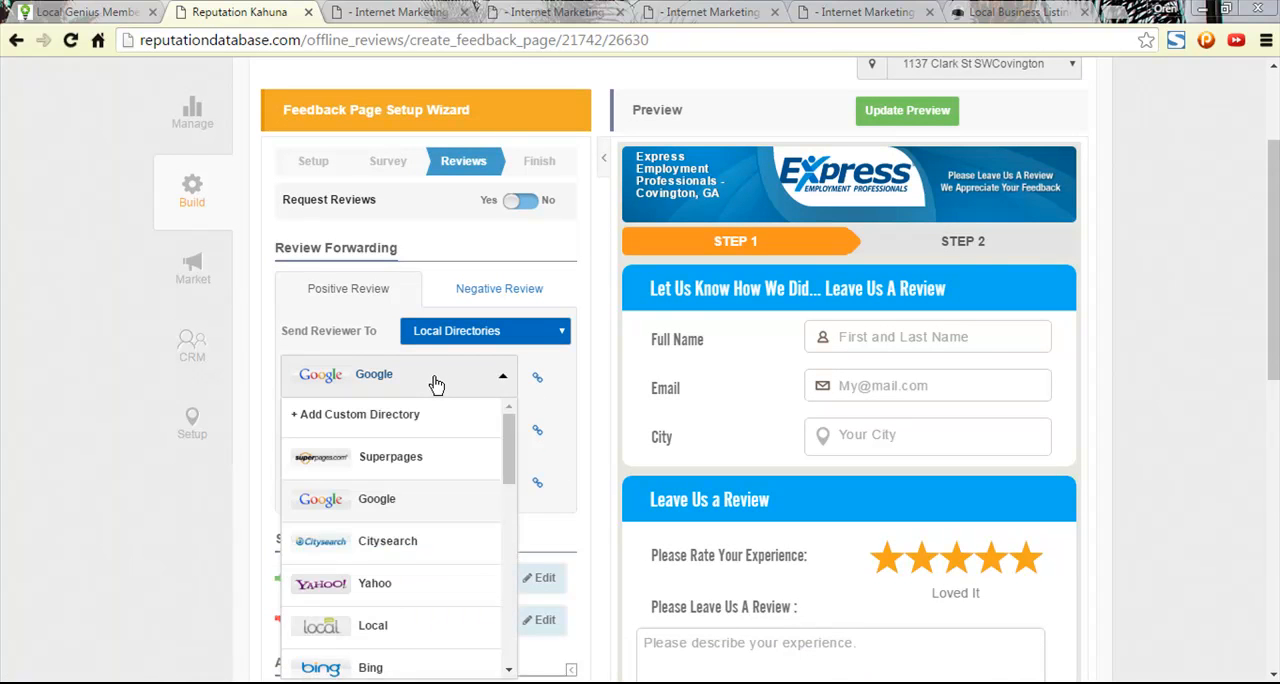
pyautogui.click(434, 382)
pyautogui.scroll(-3, 441, 260)
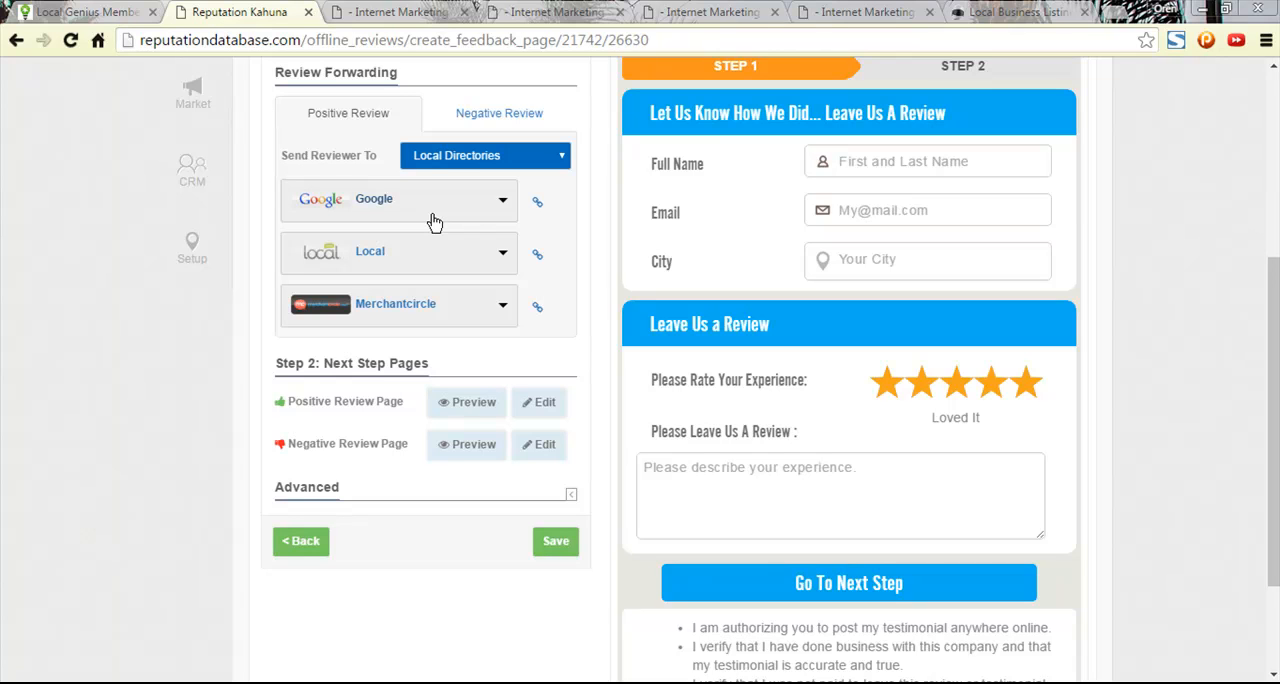
pyautogui.click(434, 221)
pyautogui.click(434, 221)
pyautogui.click(422, 263)
pyautogui.scroll(-5, 407, 348)
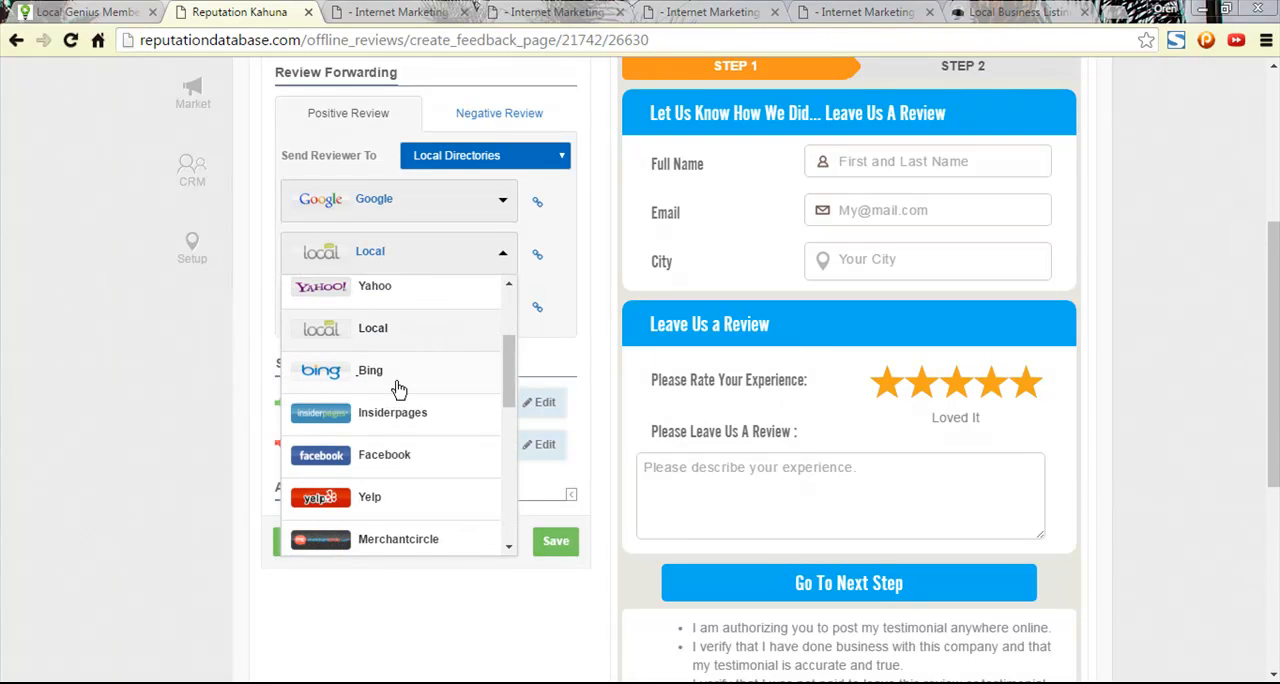
pyautogui.click(387, 418)
# - Set the third directory for positive review forwarding to Bing and save the feedback page
pyautogui.click(434, 302)
pyautogui.scroll(-2, 412, 395)
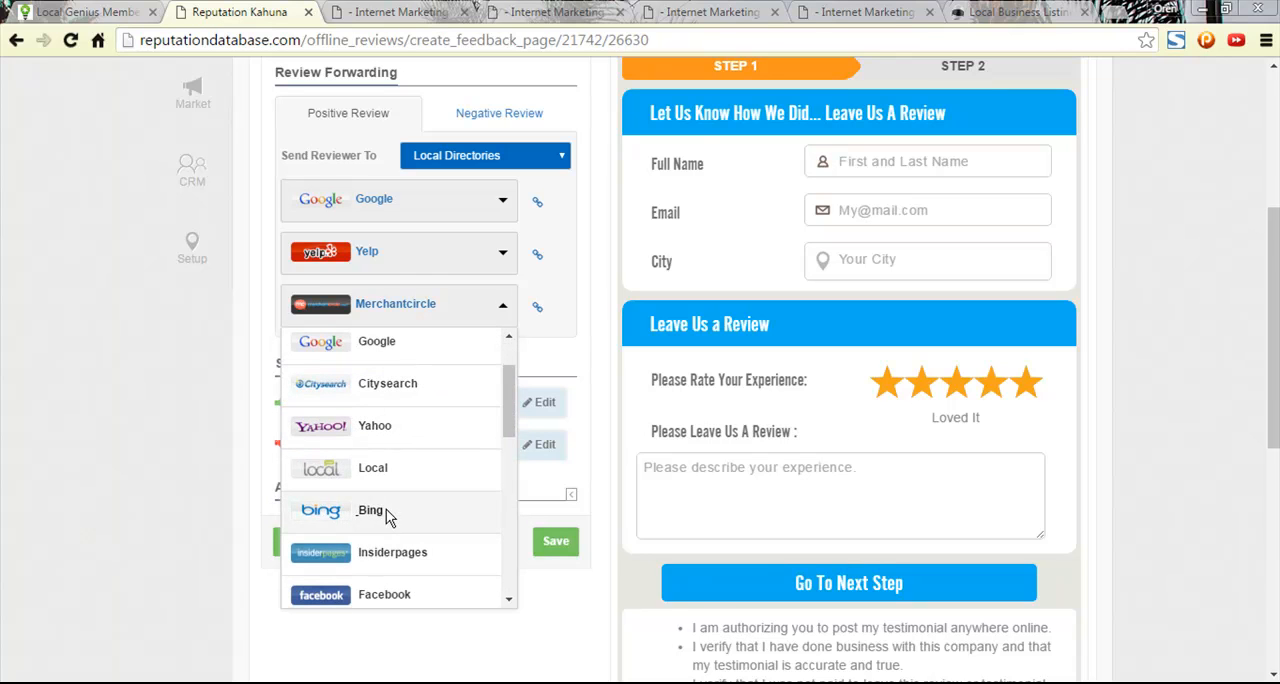
pyautogui.click(423, 514)
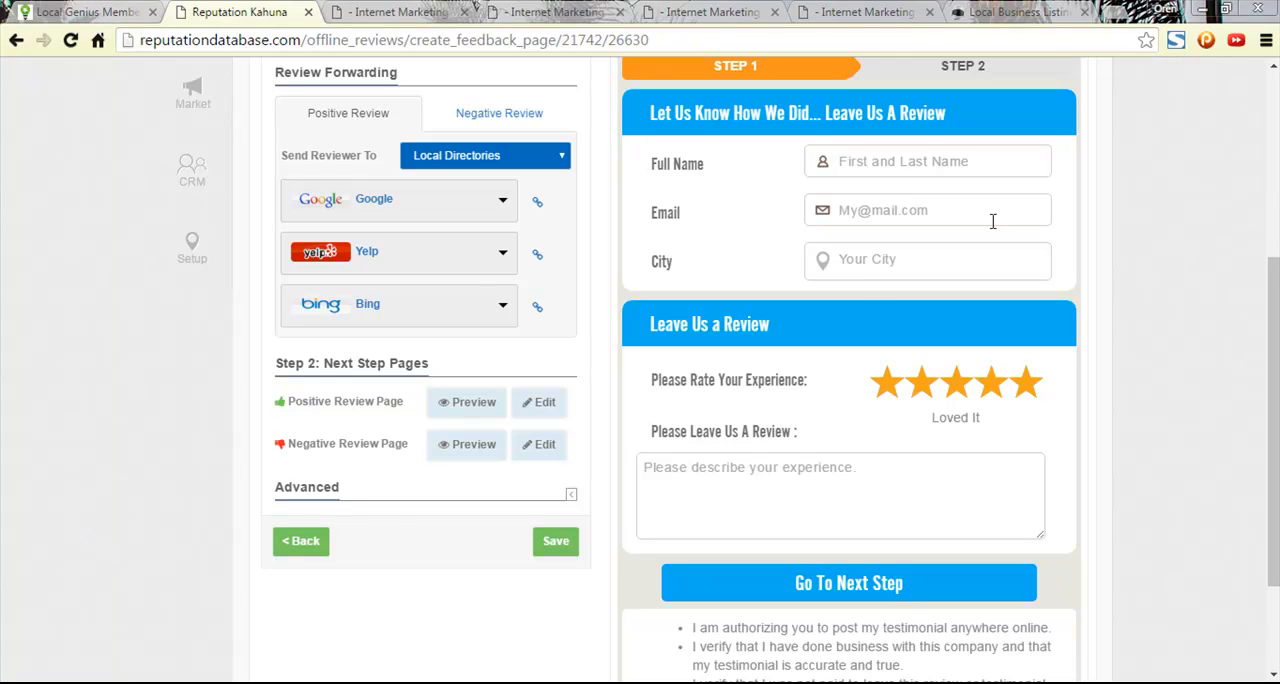
pyautogui.click(545, 542)
# - Review where negative reviews are forwarded, keep Negative Feedback Page, return to the positive review settings and save
pyautogui.scroll(-2, 510, 472)
pyautogui.click(506, 288)
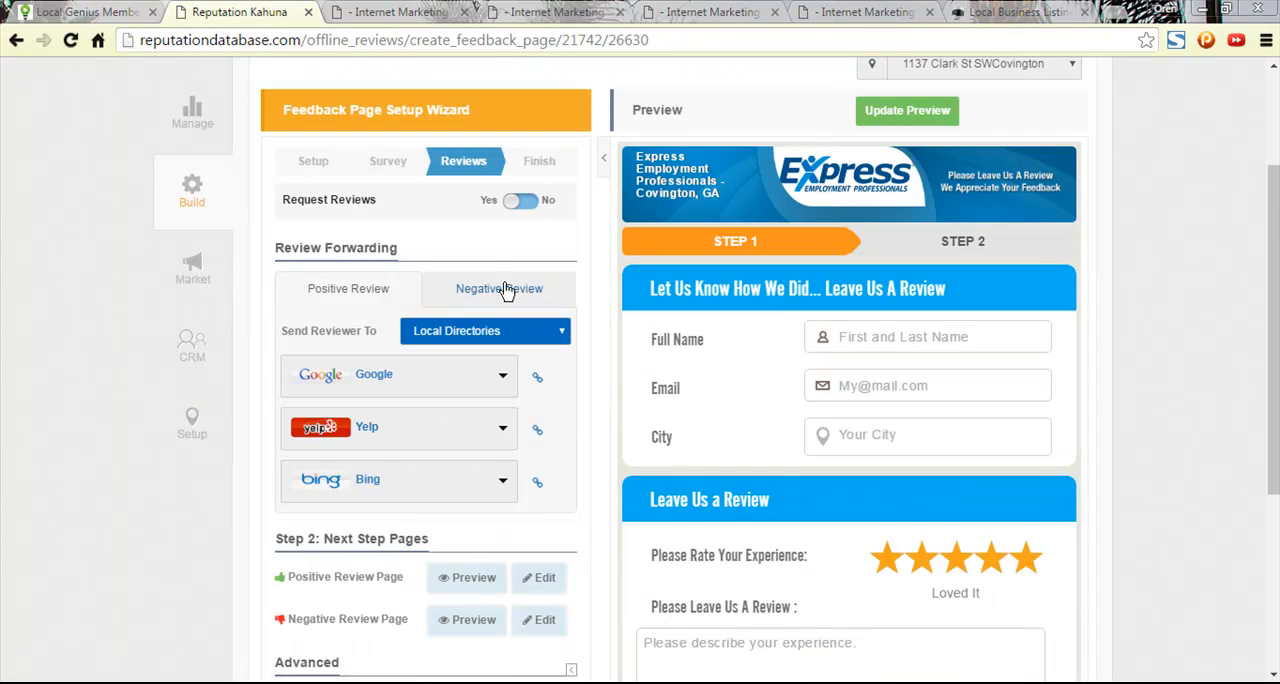
pyautogui.click(357, 290)
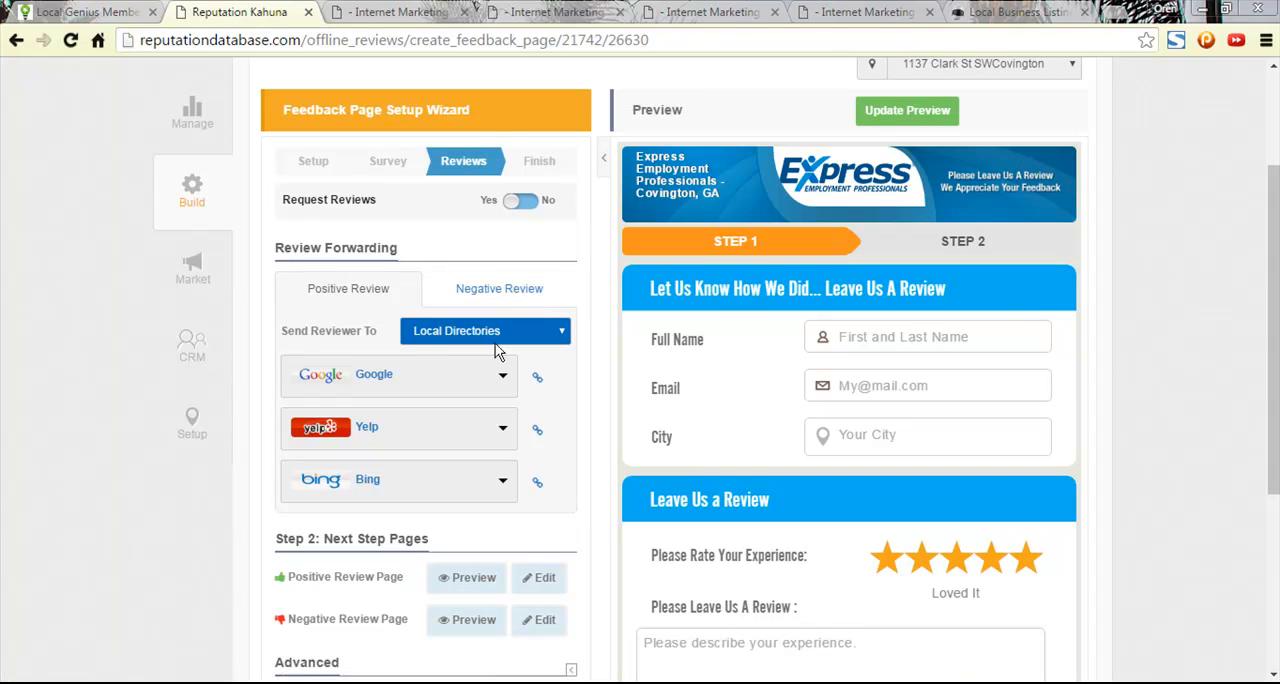
pyautogui.scroll(-2, 525, 325)
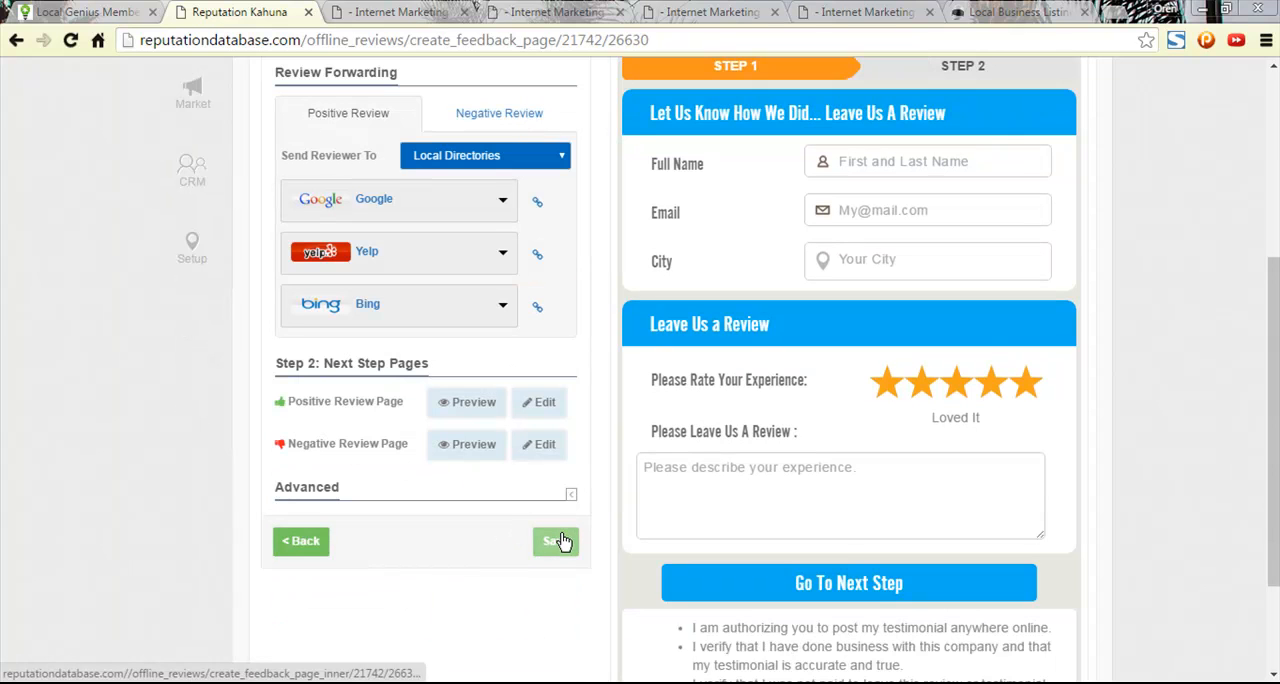
pyautogui.click(556, 541)
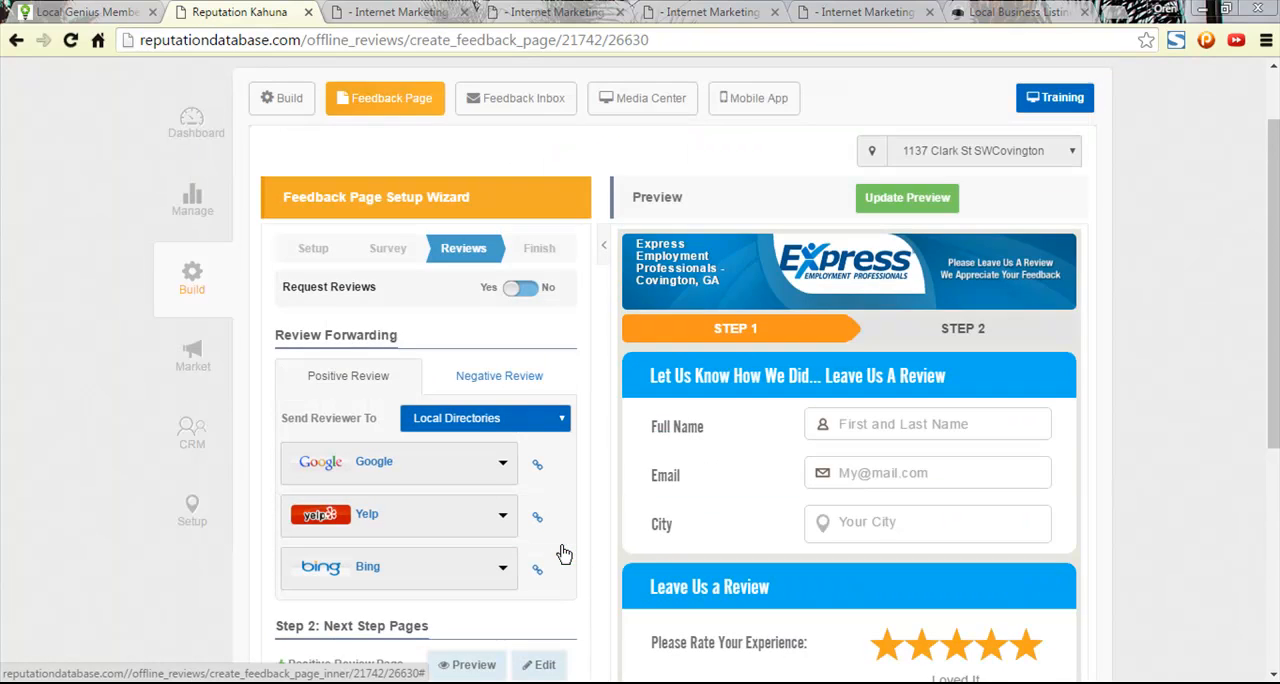
# - Save the feedback page setup, view the published page and copy its web address
pyautogui.scroll(-4, 535, 510)
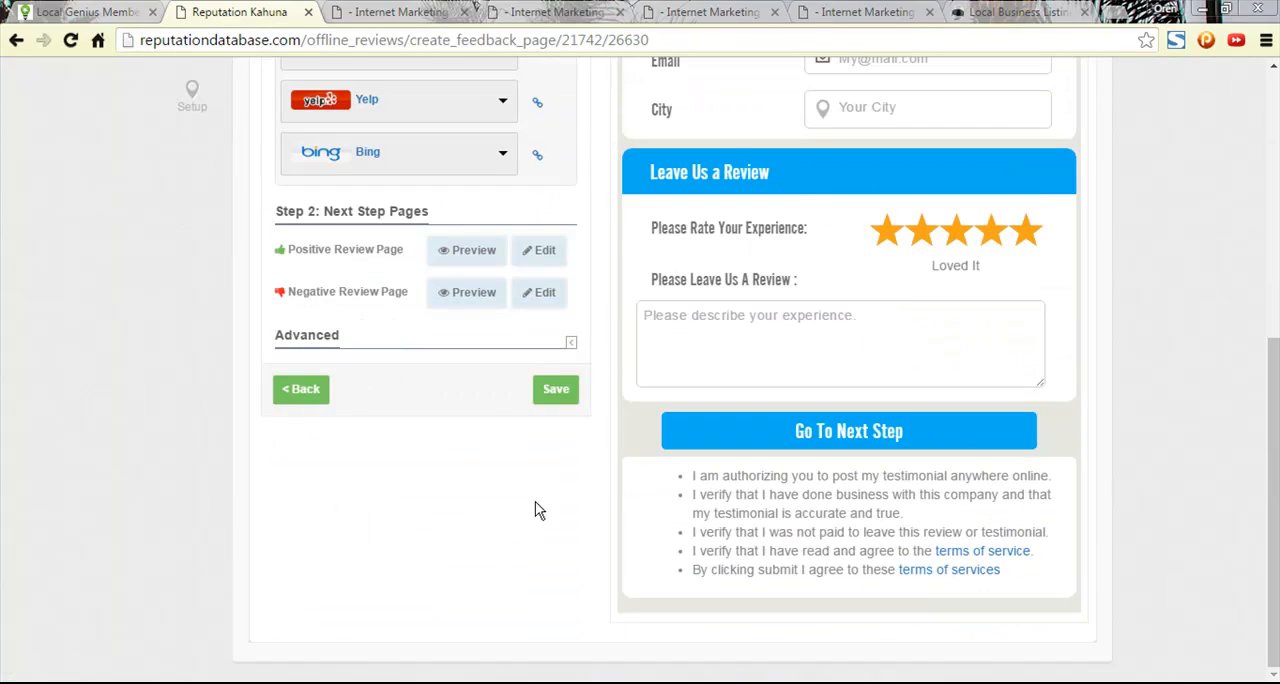
pyautogui.click(556, 390)
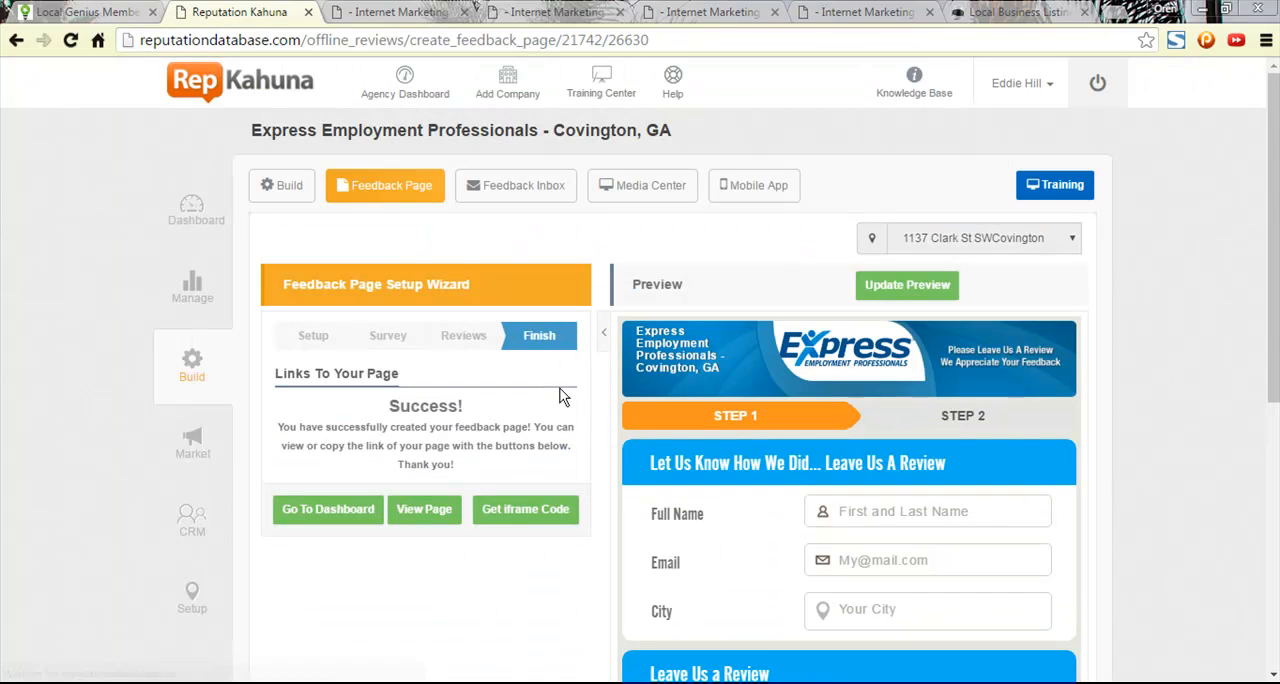
pyautogui.click(443, 521)
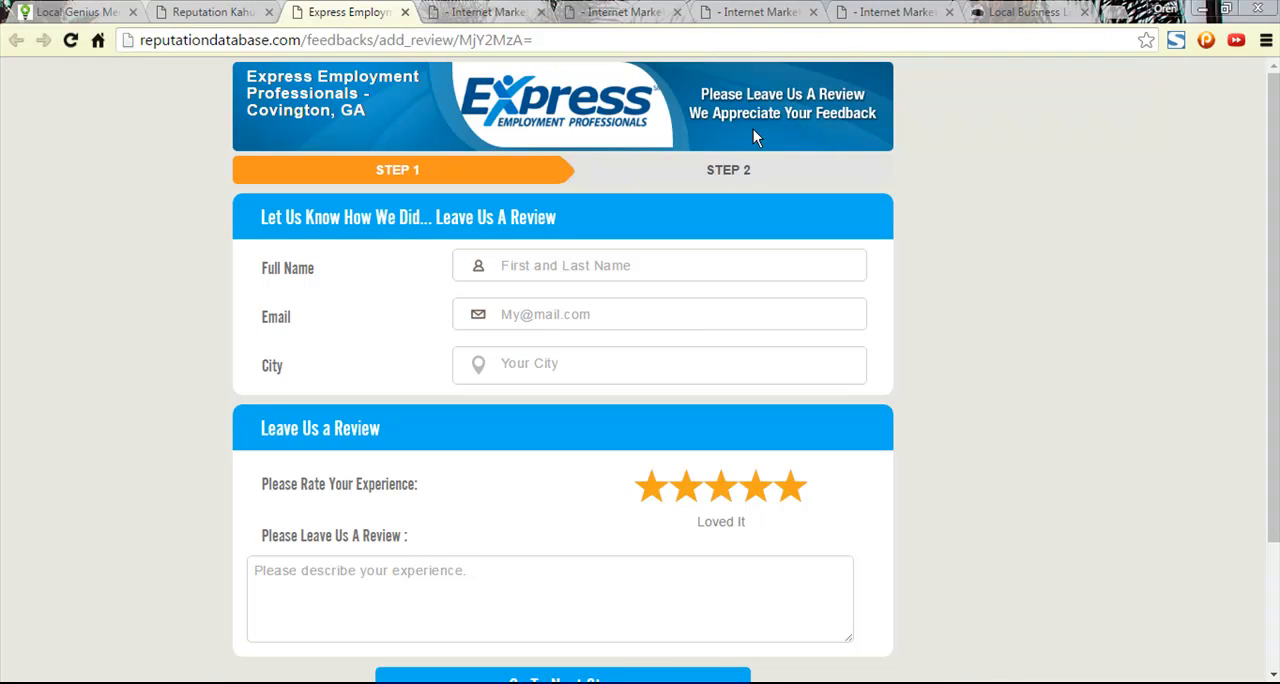
pyautogui.click(530, 38)
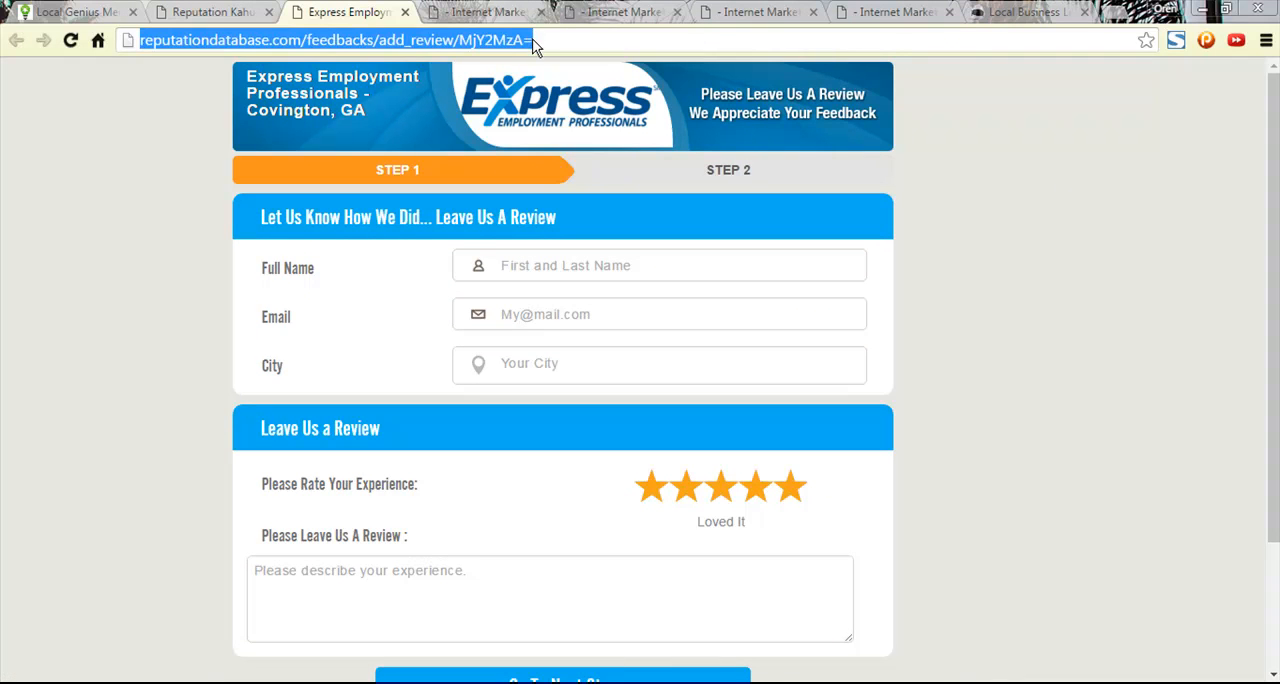
pyautogui.click(232, 12)
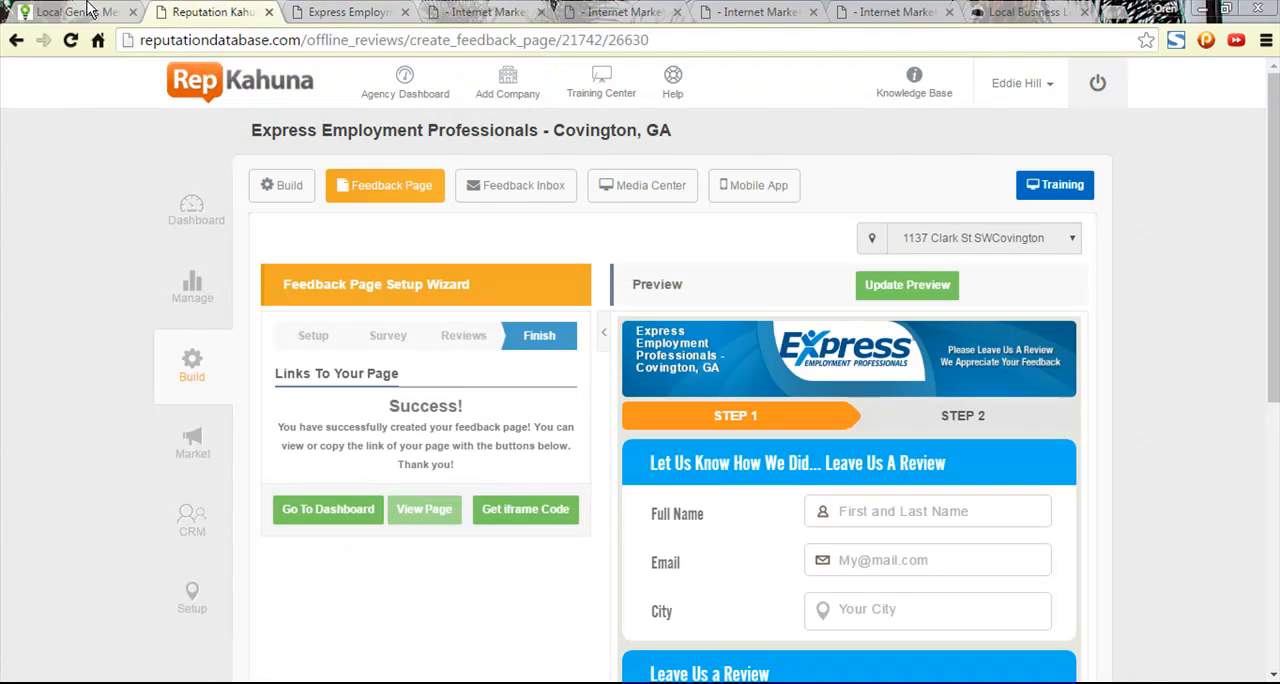
# - In the marketing checklist's Create Reputation Account(s) item, set Setup Reputation Portals to Yes and enter the feedback page URL as Location
pyautogui.click(487, 11)
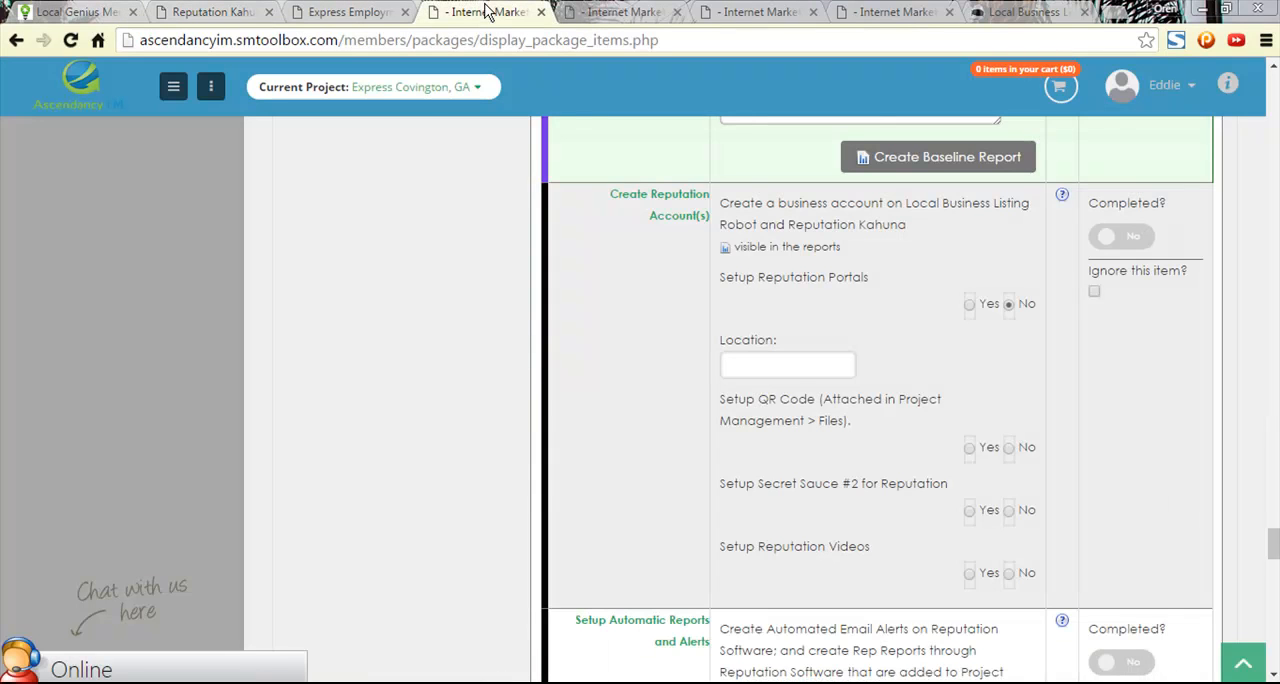
pyautogui.click(970, 305)
pyautogui.click(775, 370)
pyautogui.hotkey('ctrl', 'v')
pyautogui.click(946, 372)
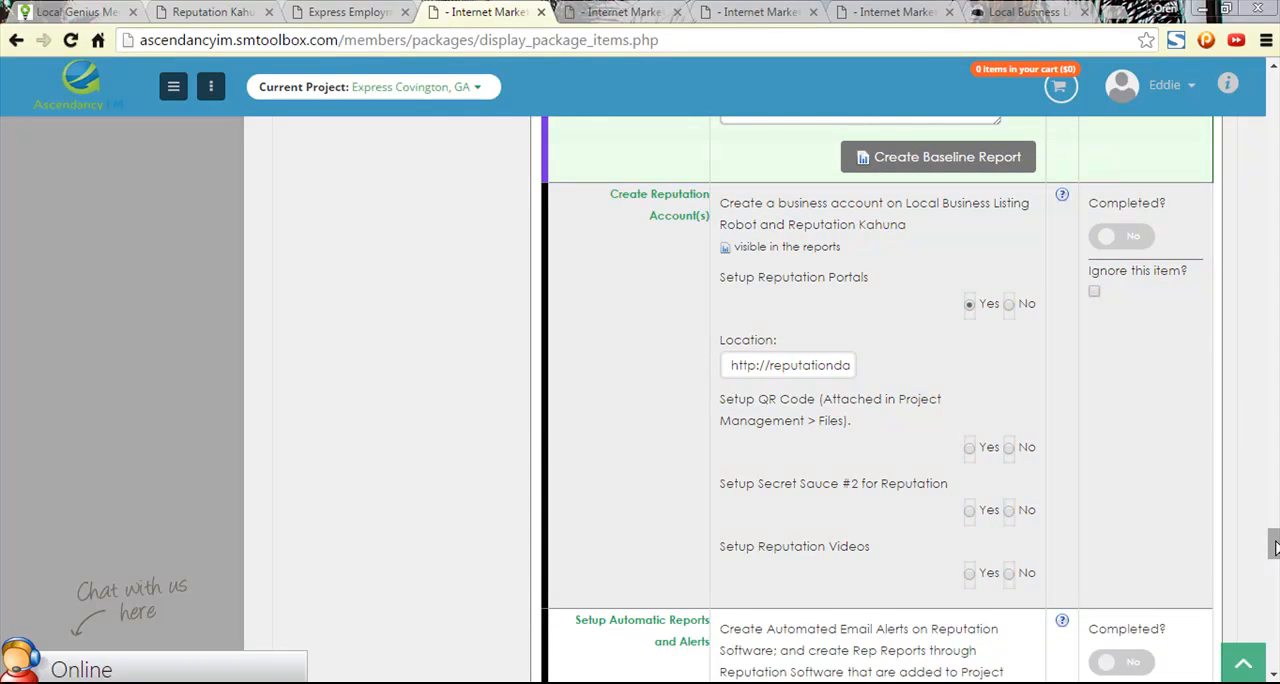
# - In Week 2 of the checklist, record Citation 1 as Reputation Portal with the feedback page URL and mark it completed
pyautogui.moveTo(1273, 548); pyautogui.dragTo(1256, 199)
pyautogui.scroll(15, 477, 369)
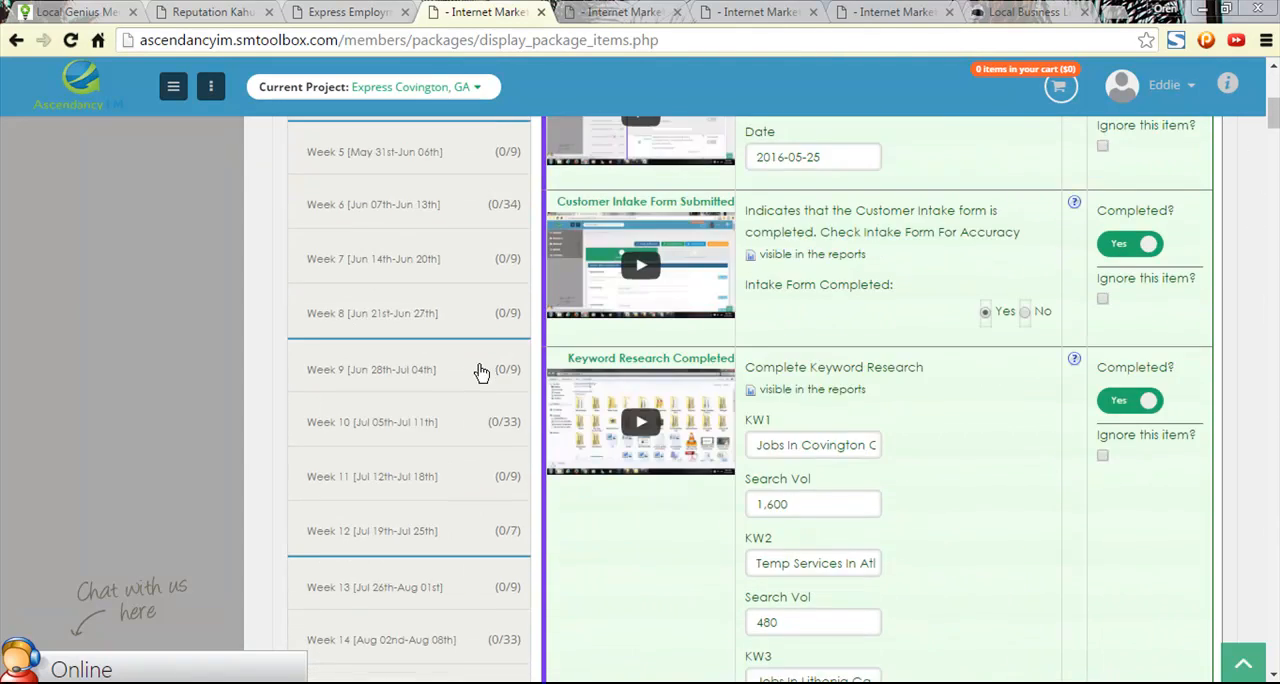
pyautogui.click(414, 340)
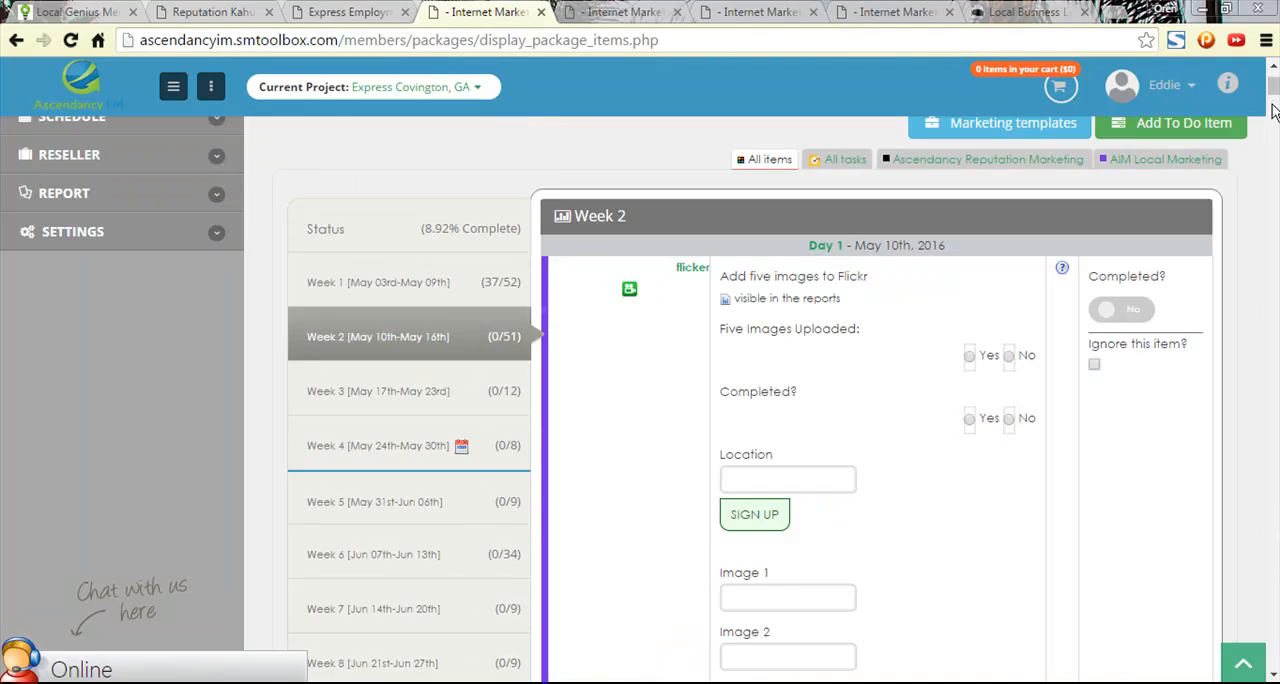
pyautogui.click(1274, 247)
pyautogui.moveTo(1275, 247); pyautogui.dragTo(1274, 626)
pyautogui.scroll(20, 868, 314)
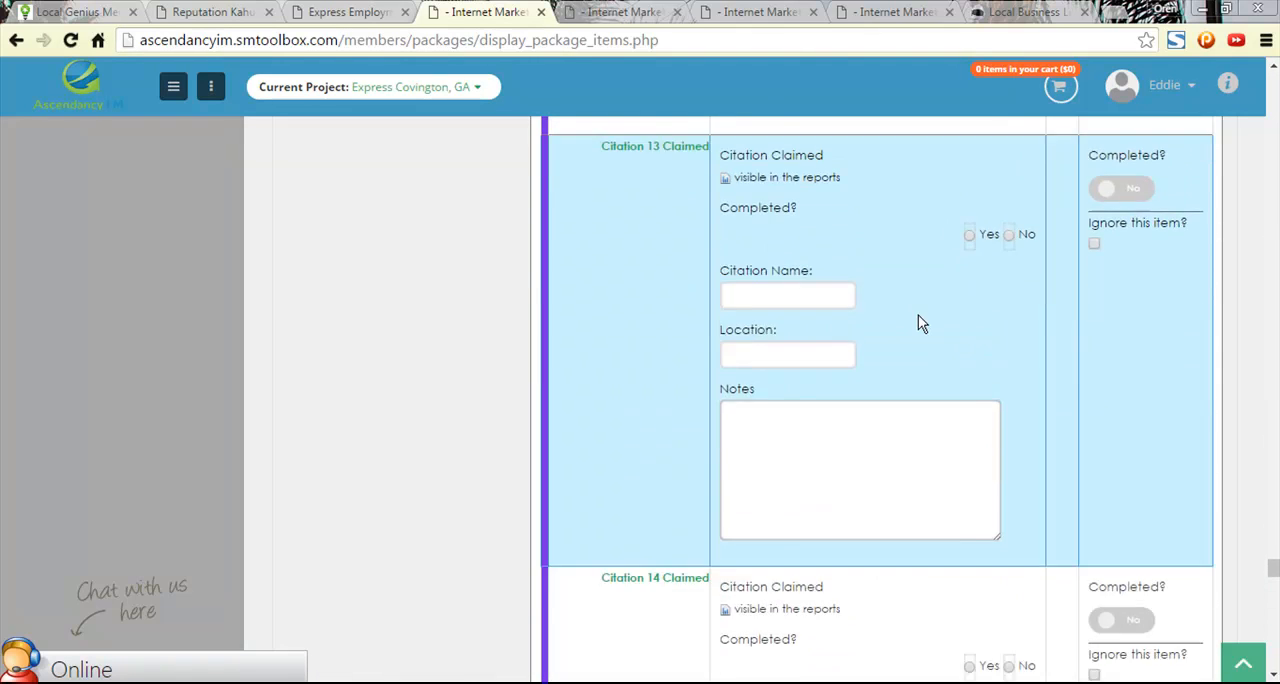
pyautogui.scroll(20, 896, 295)
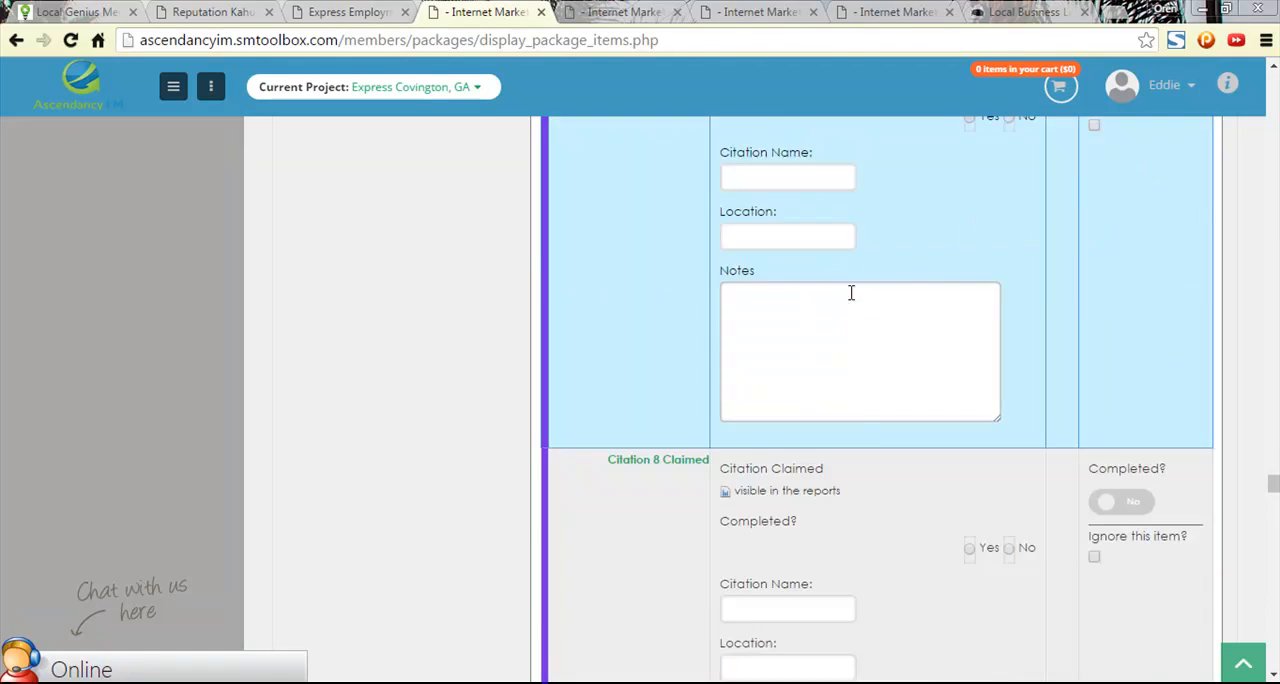
pyautogui.scroll(15, 840, 320)
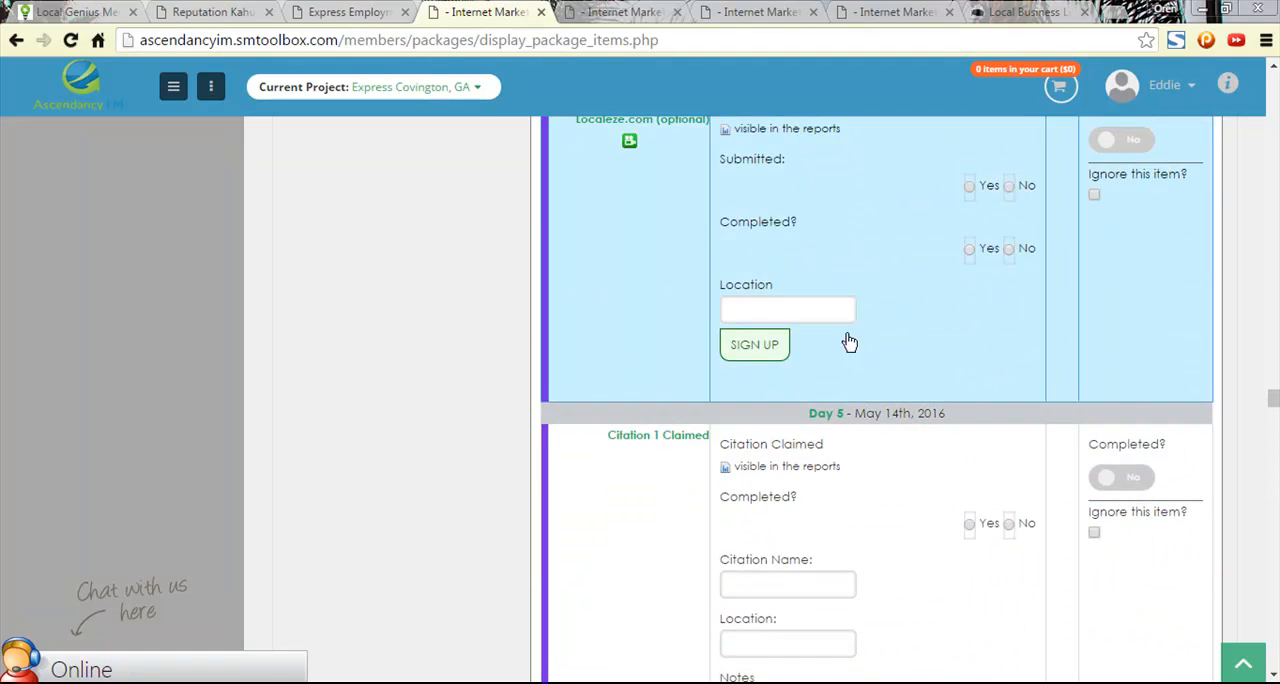
pyautogui.scroll(-2, 840, 370)
pyautogui.click(754, 466)
pyautogui.hotkey('ctrl', 'v')
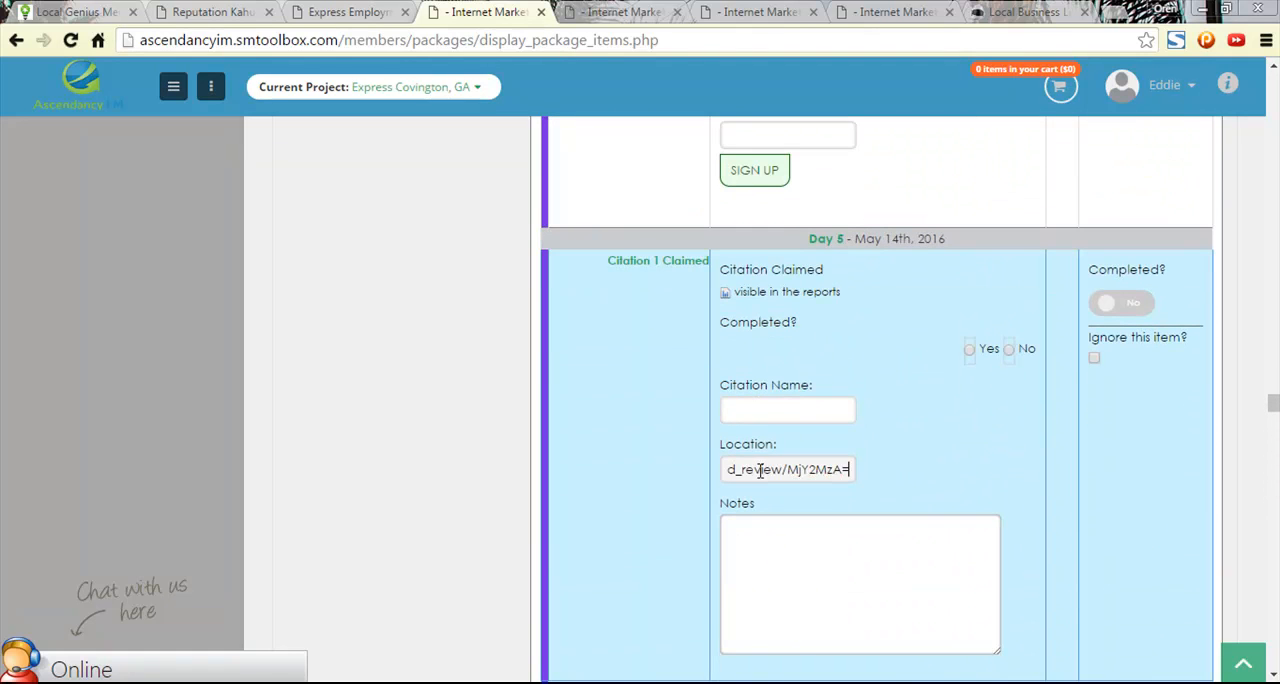
pyautogui.click(745, 406)
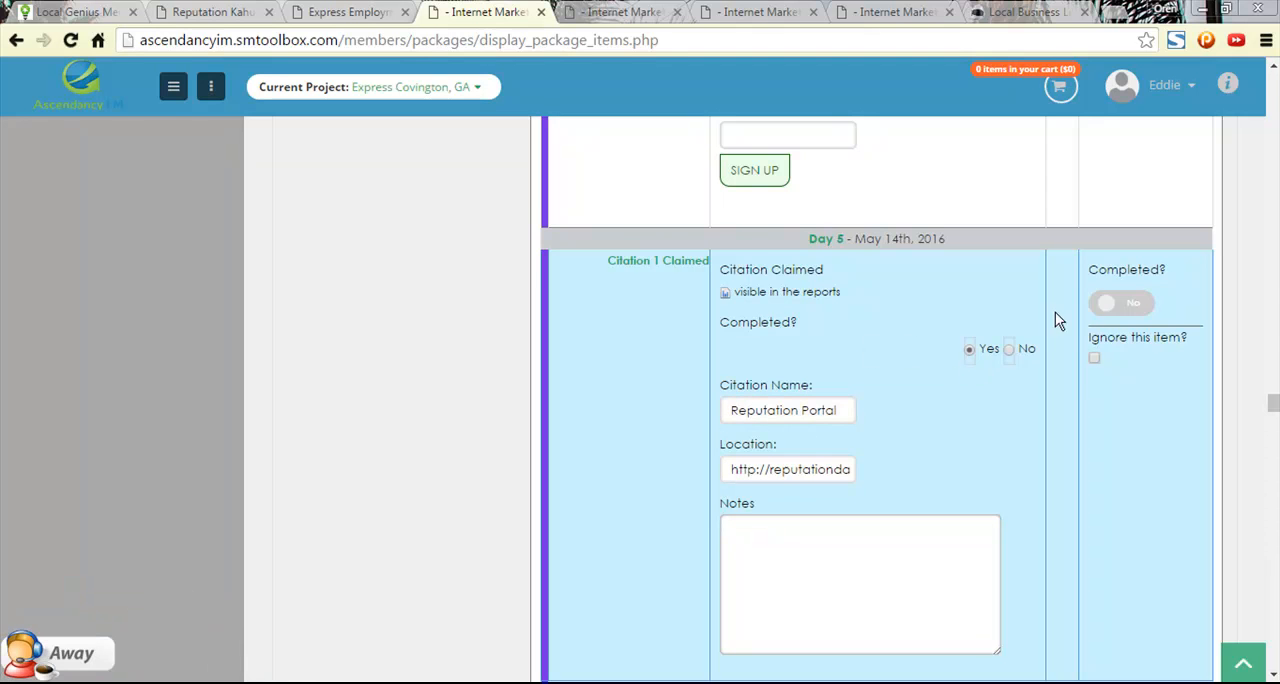
pyautogui.click(1131, 306)
# - Find Reputation Portal among all online accounts of the project and open its signup page
pyautogui.moveTo(1276, 400); pyautogui.dragTo(1230, 72)
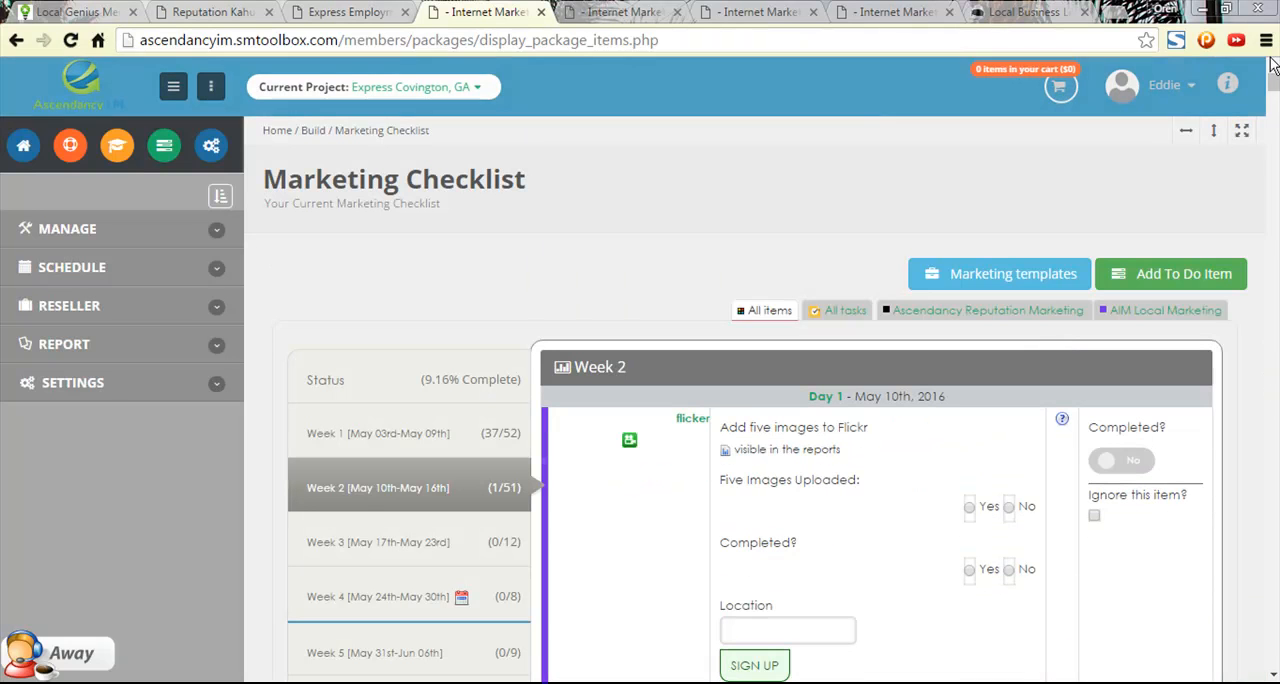
pyautogui.click(95, 400)
pyautogui.click(85, 222)
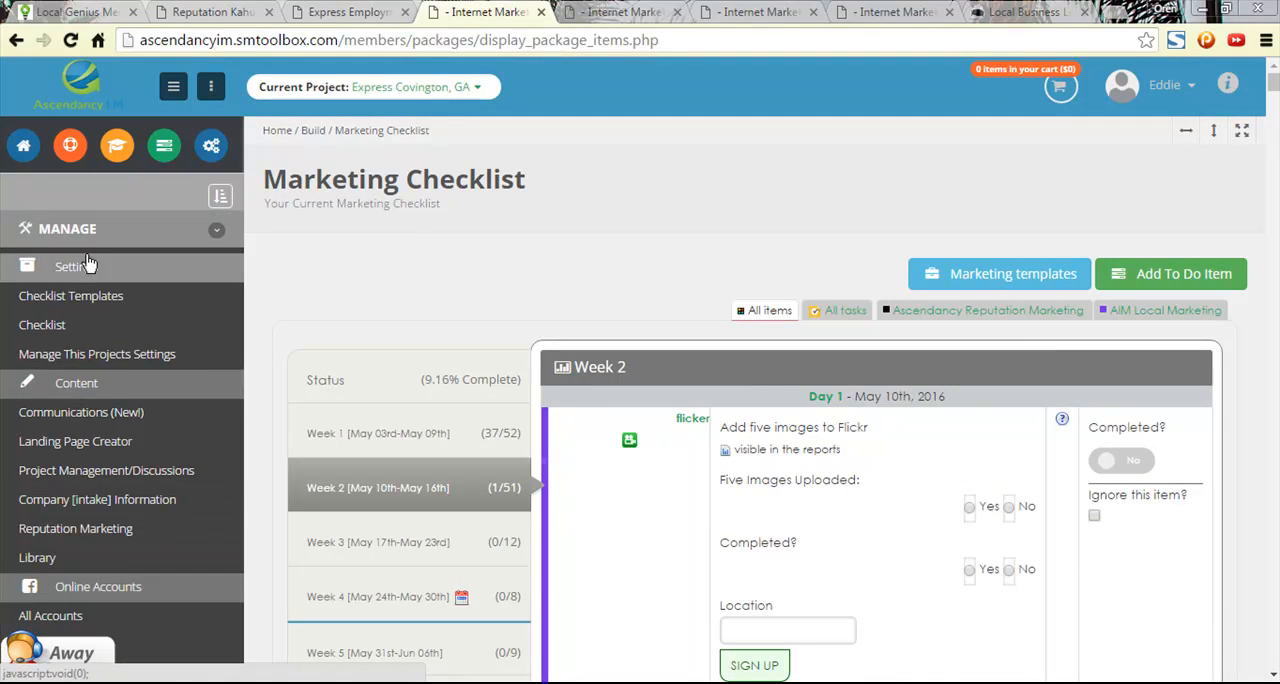
pyautogui.scroll(-3, 150, 420)
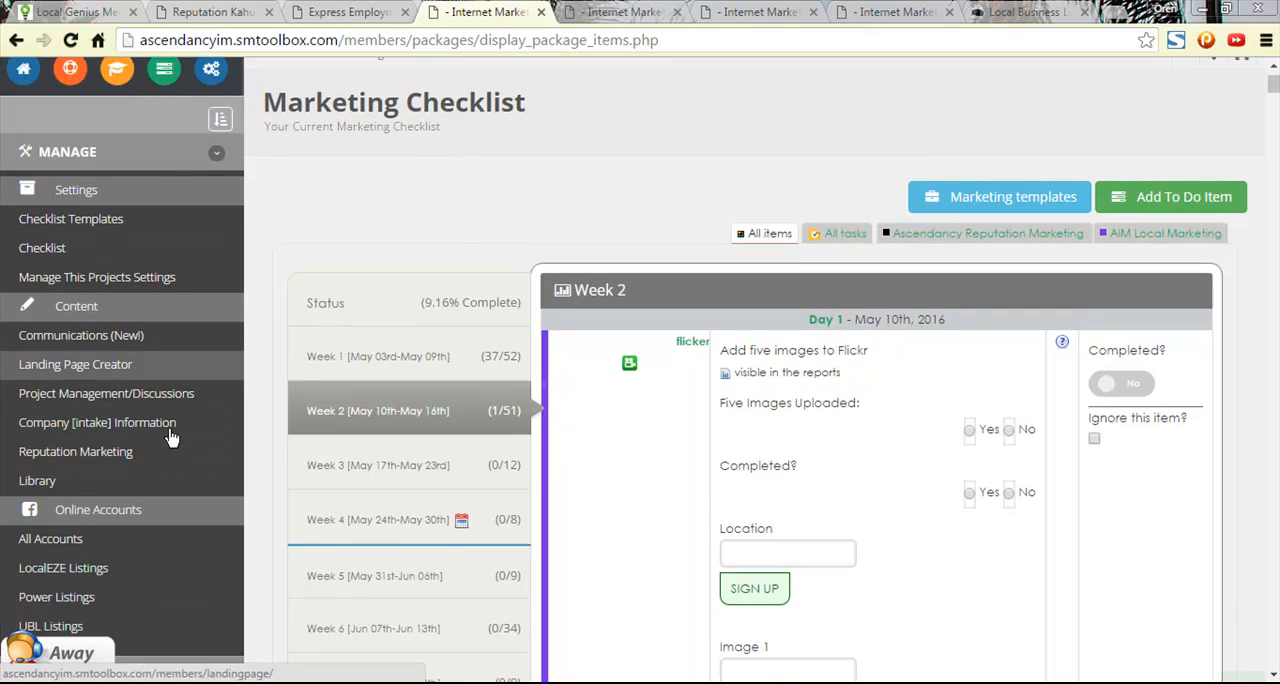
pyautogui.click(71, 450)
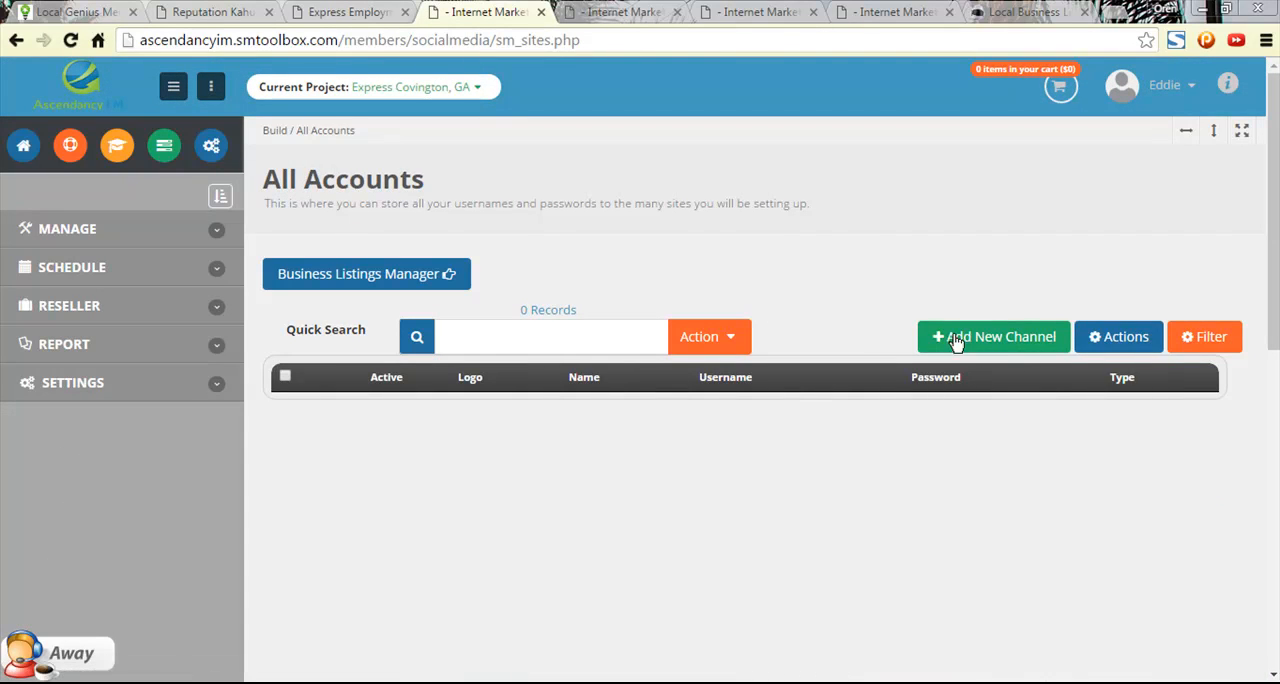
pyautogui.click(528, 335)
pyautogui.write('Reputat')
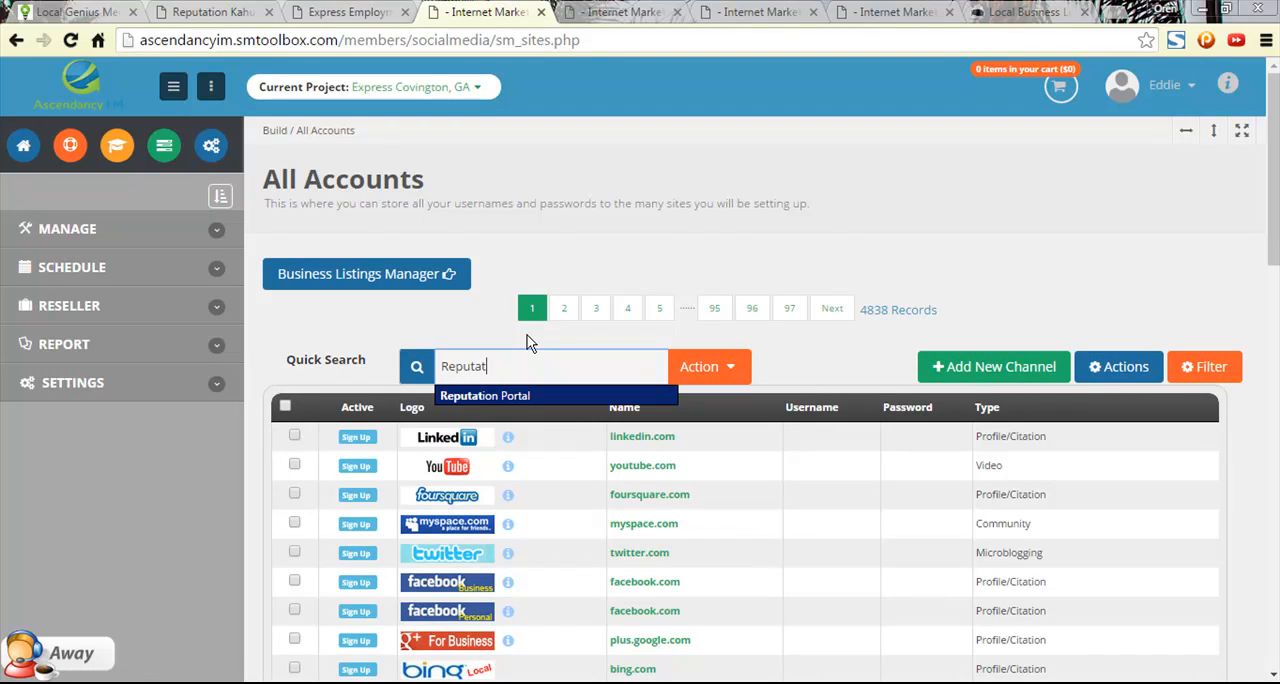
pyautogui.click(517, 397)
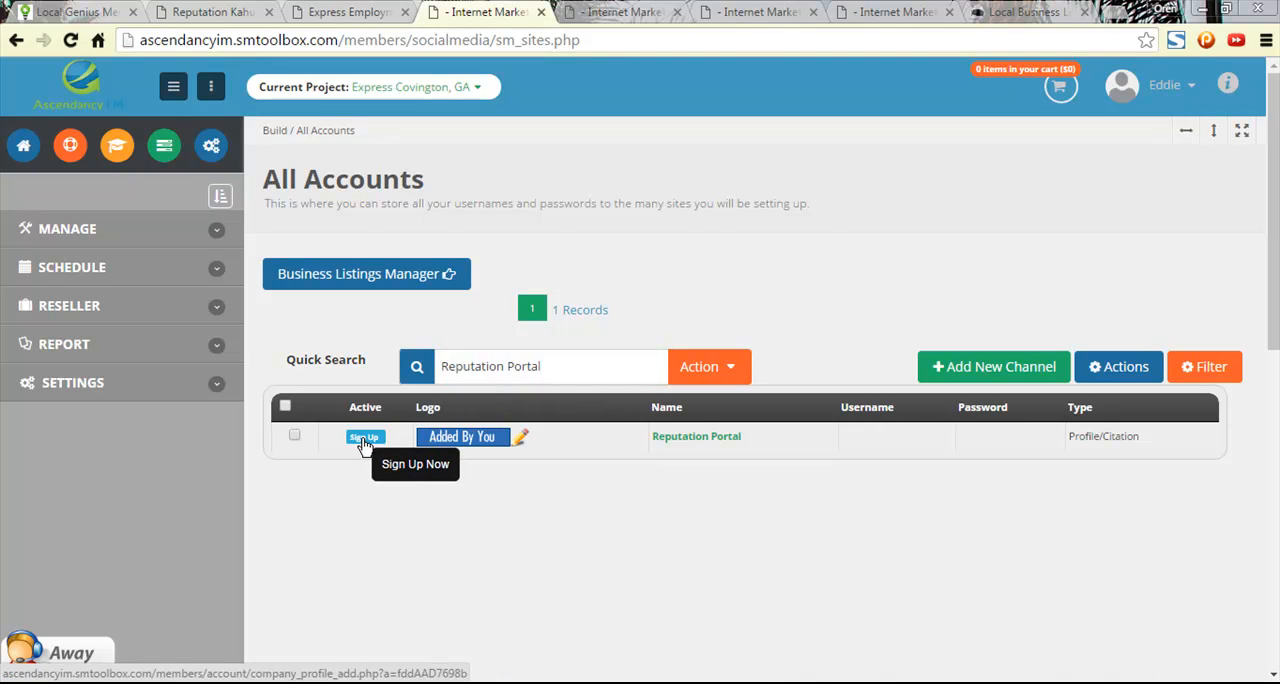
pyautogui.click(365, 441)
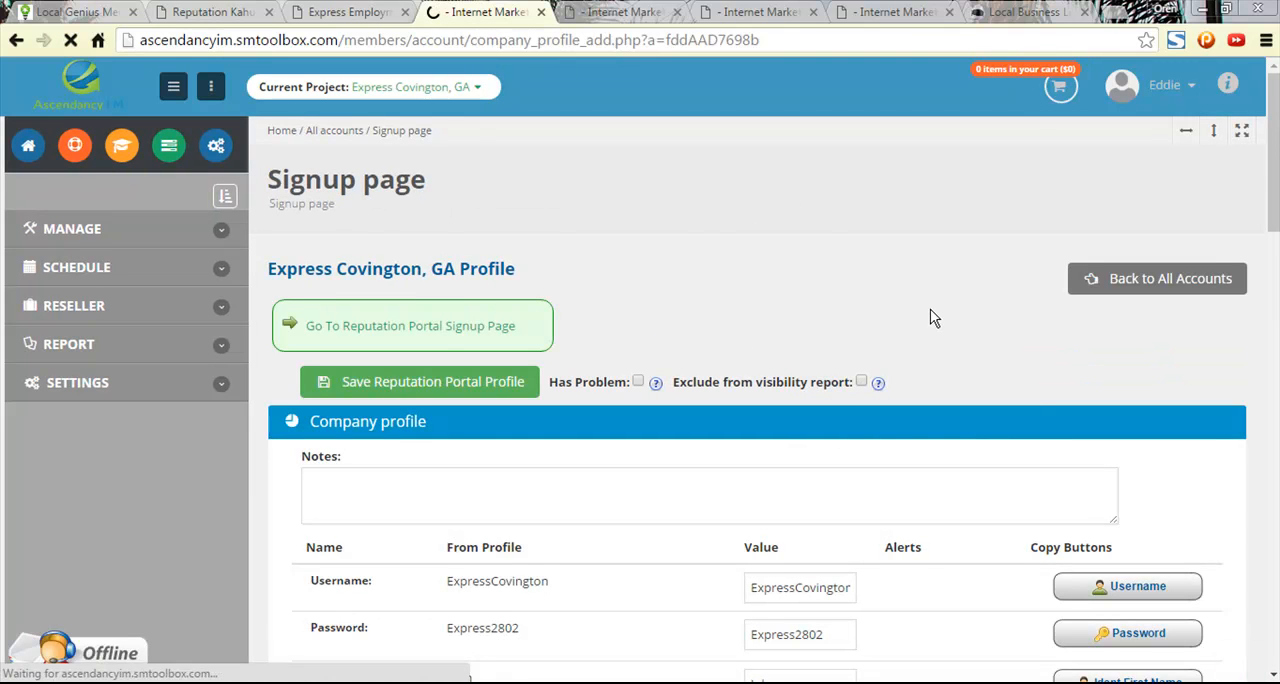
# - Set the Reputation Portal profile's Account URL to the copied feedback page address, save the profile and return to all accounts
pyautogui.scroll(-9, 935, 290)
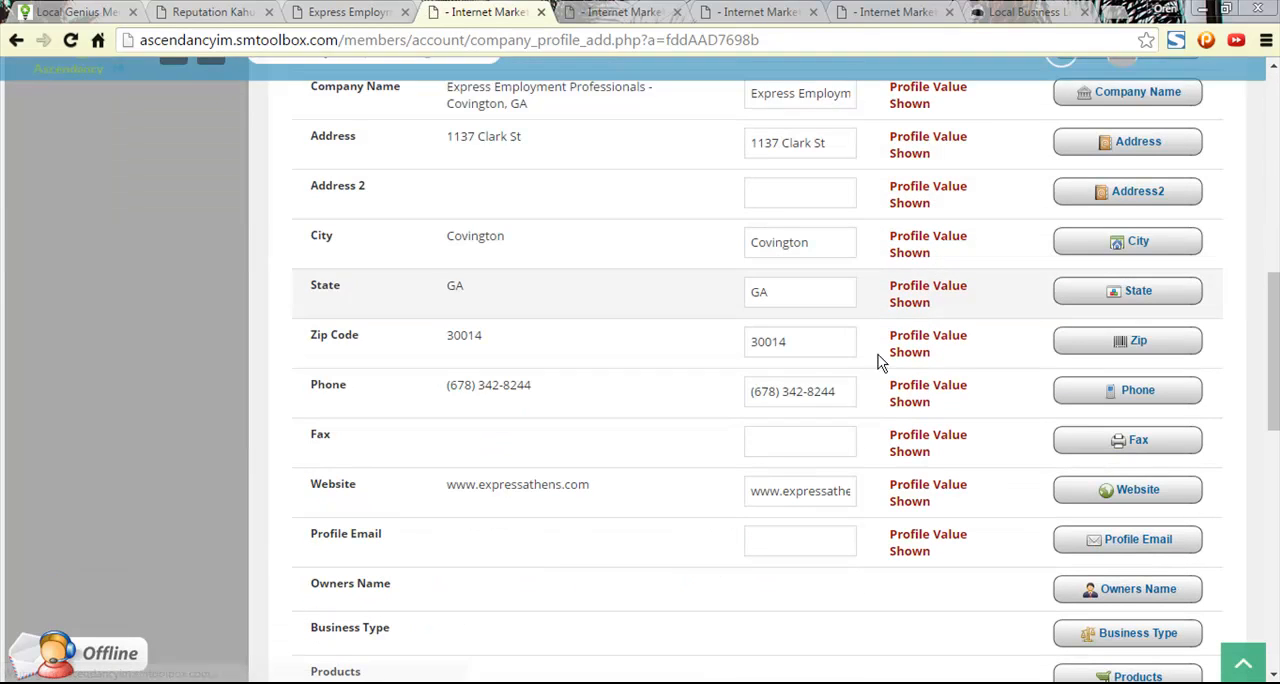
pyautogui.click(774, 200)
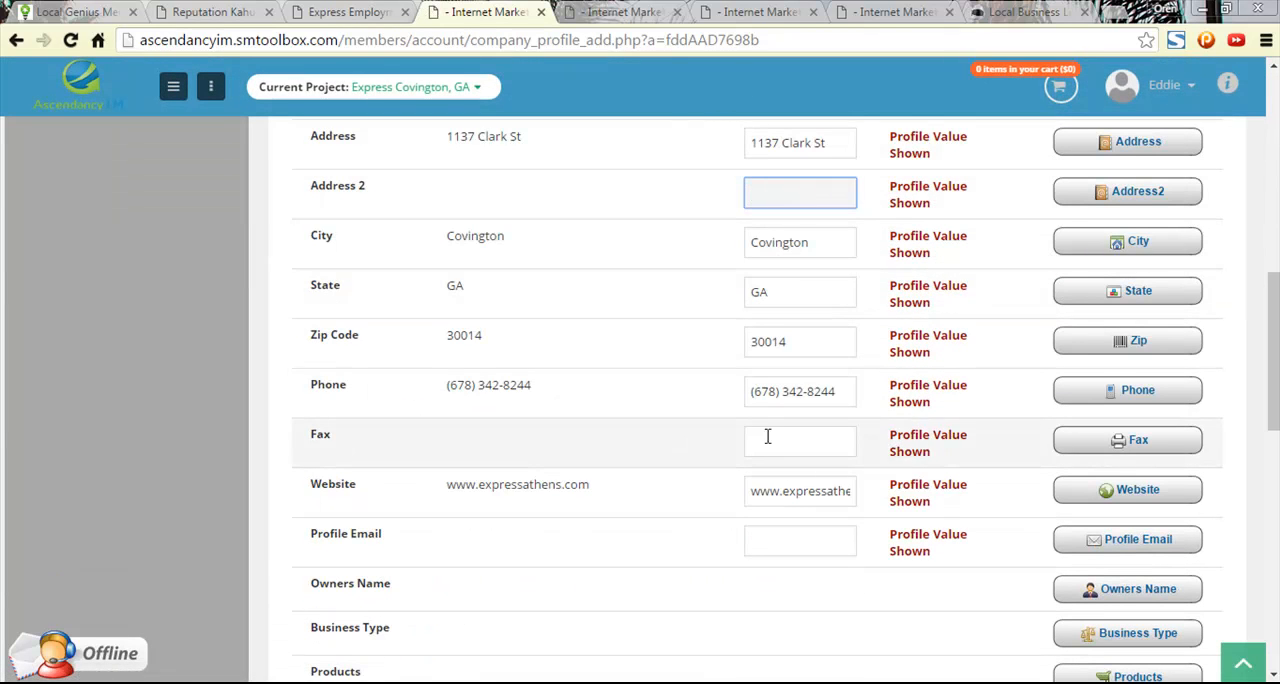
pyautogui.scroll(3, 786, 456)
pyautogui.scroll(1, 786, 456)
pyautogui.click(771, 401)
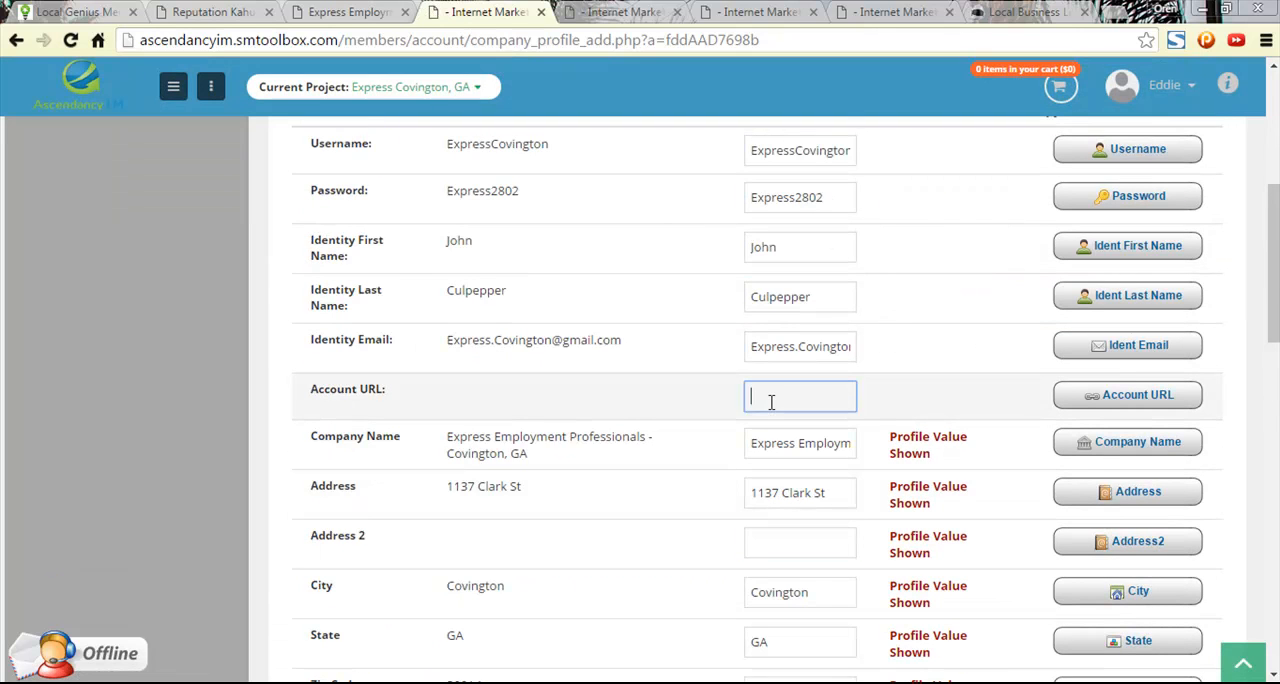
pyautogui.hotkey('ctrl', 'v')
pyautogui.scroll(5, 808, 346)
pyautogui.click(428, 382)
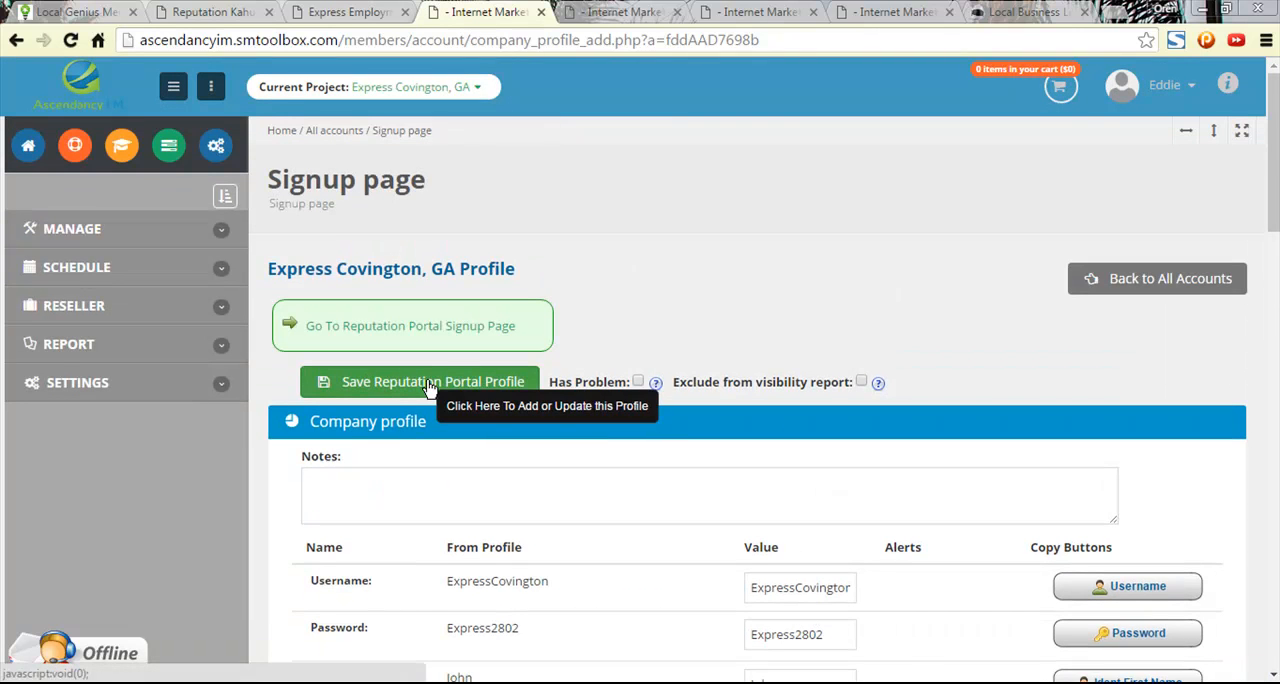
pyautogui.click(1135, 278)
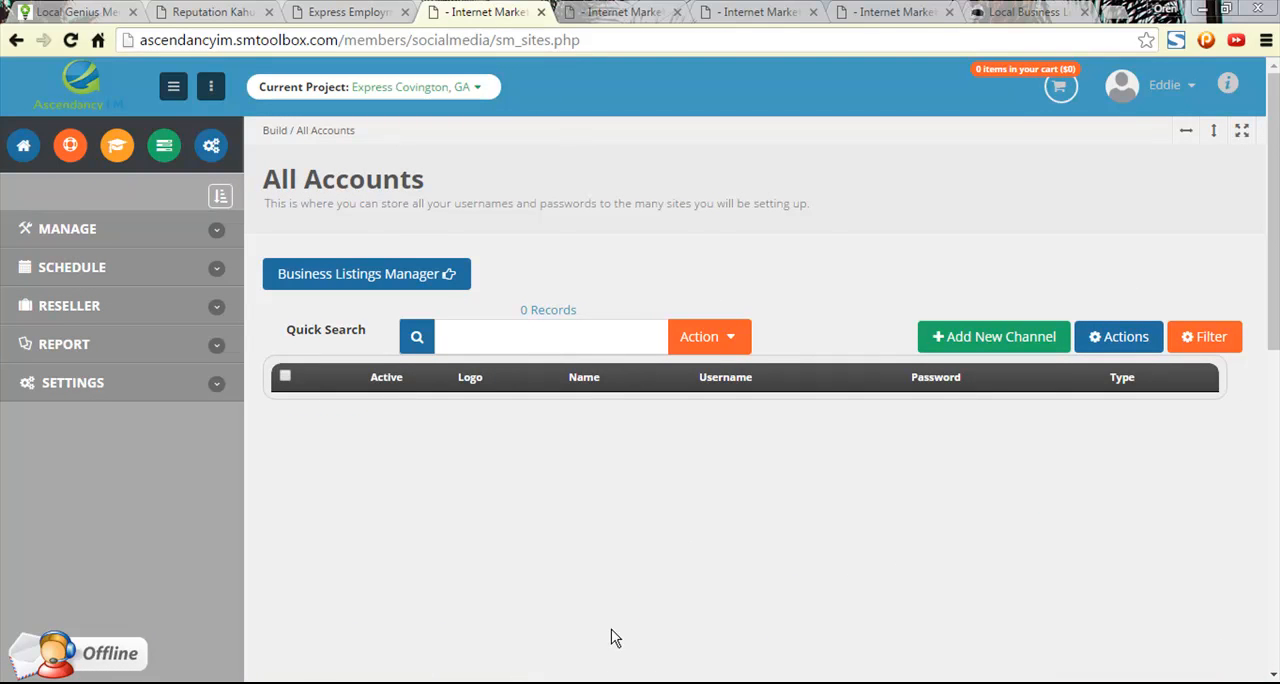
# - Open the project's marketing checklist and close the browser tab showing the published feedback page
pyautogui.scroll(-3, 568, 350)
pyautogui.scroll(3, 575, 340)
pyautogui.click(350, 12)
pyautogui.click(465, 12)
pyautogui.click(105, 232)
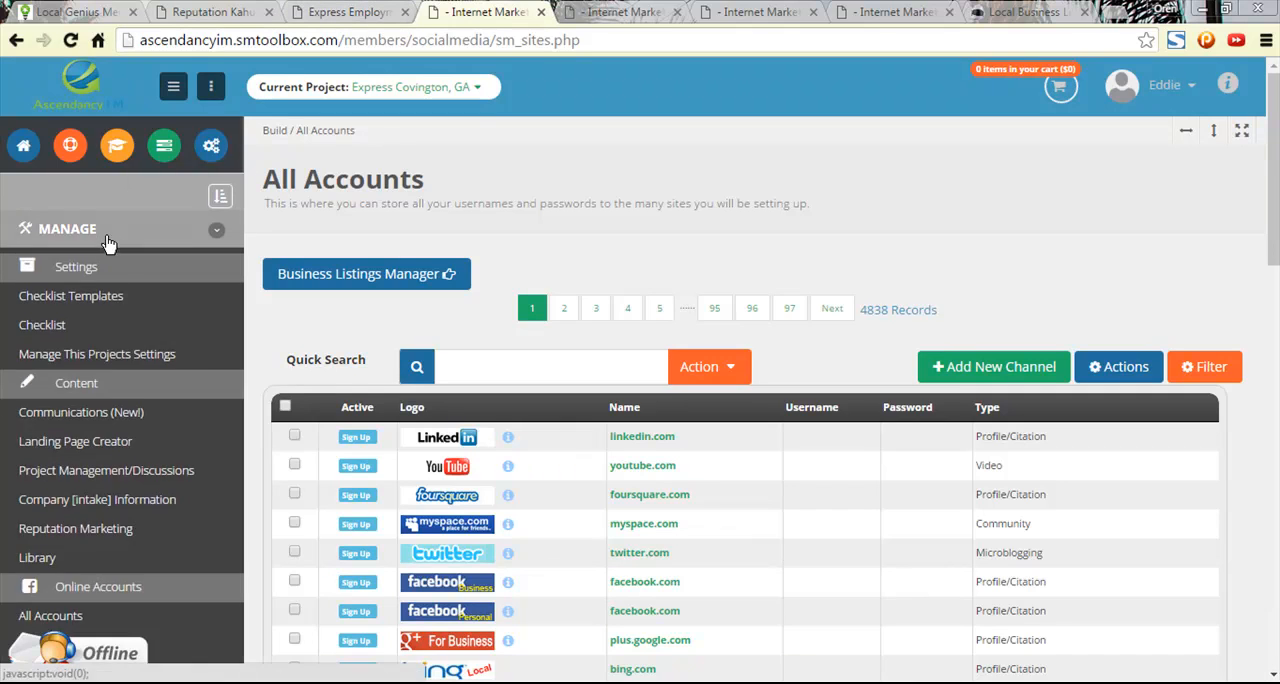
pyautogui.click(93, 321)
pyautogui.click(568, 12)
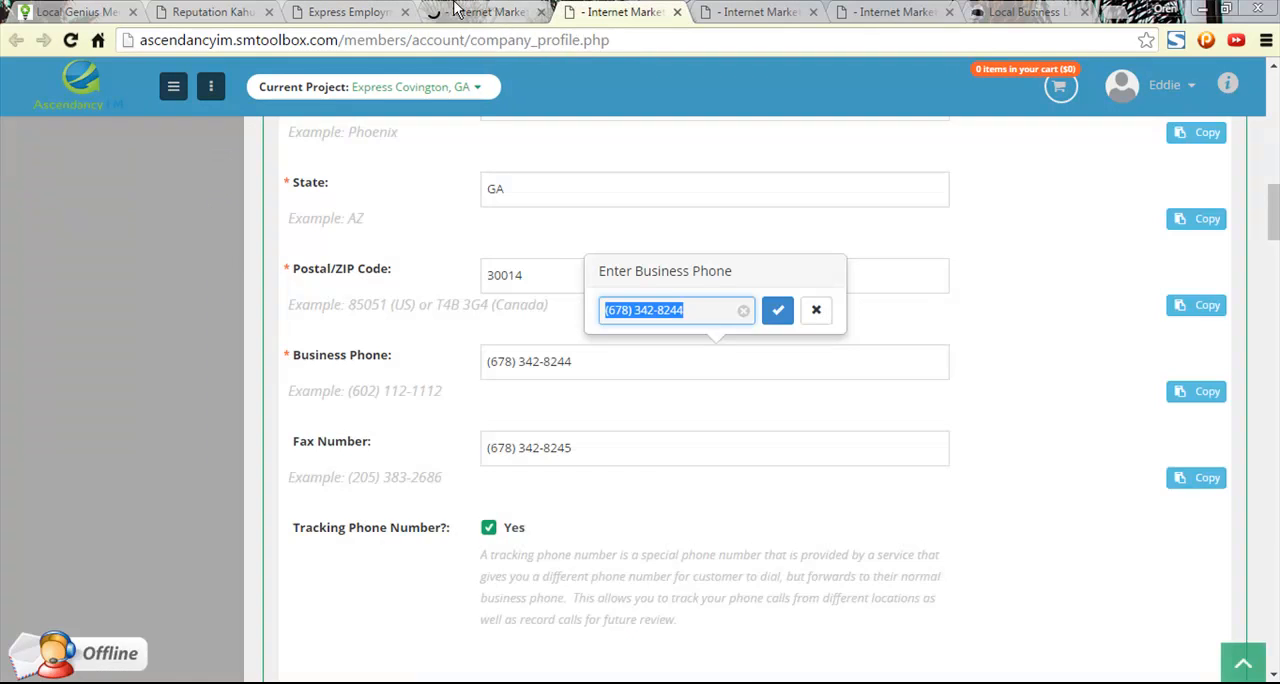
pyautogui.click(350, 12)
pyautogui.click(240, 10)
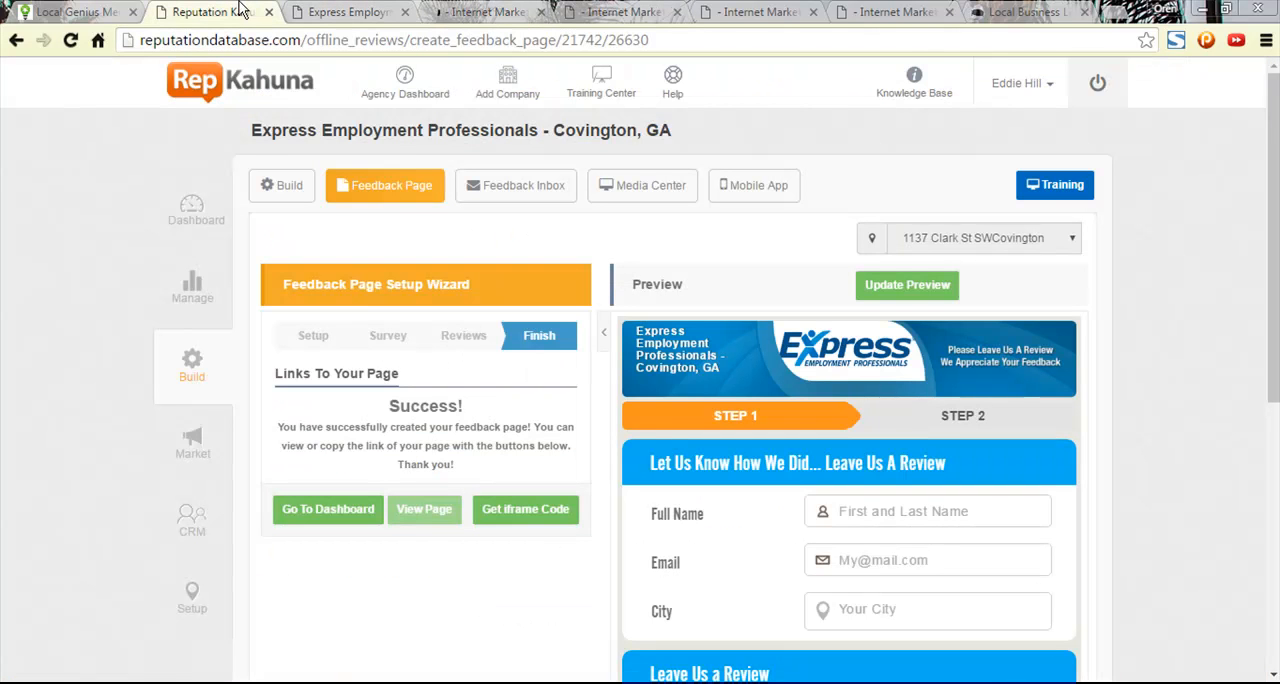
pyautogui.click(405, 12)
# - Review the Create Reputation Account(s) item in Week 1 of the marketing checklist
pyautogui.click(368, 12)
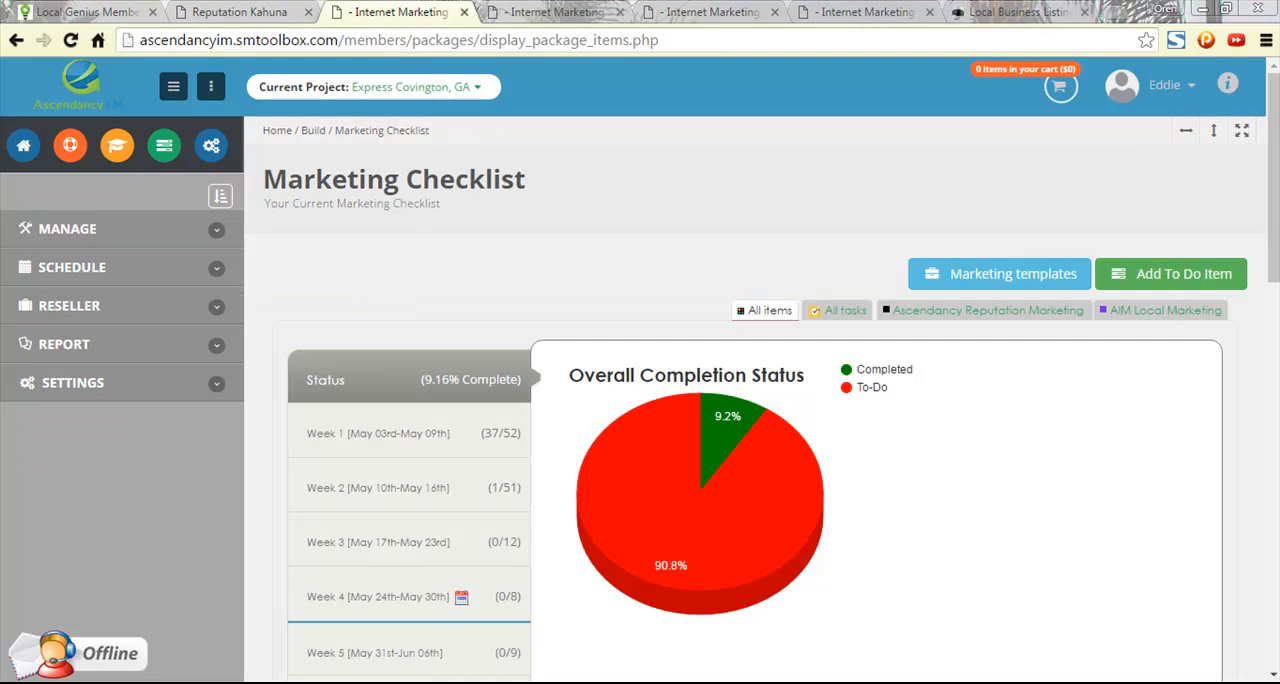
pyautogui.click(449, 443)
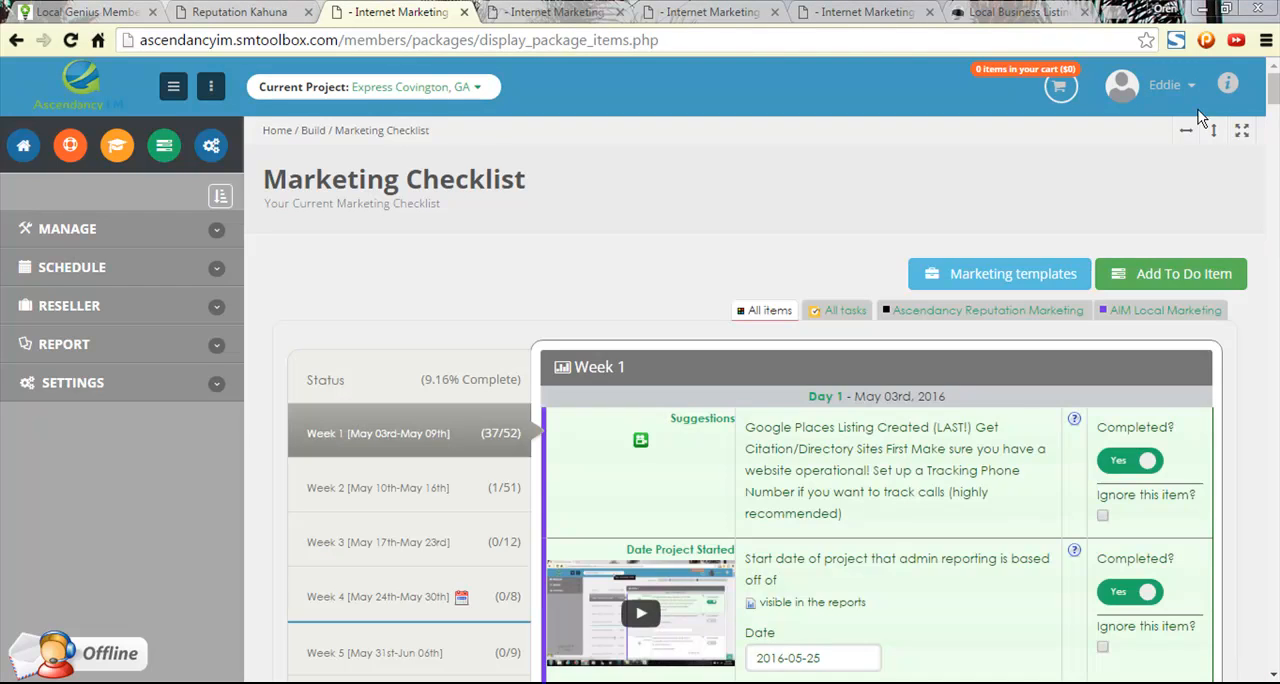
pyautogui.click(1278, 112)
pyautogui.moveTo(1272, 110); pyautogui.dragTo(1270, 540)
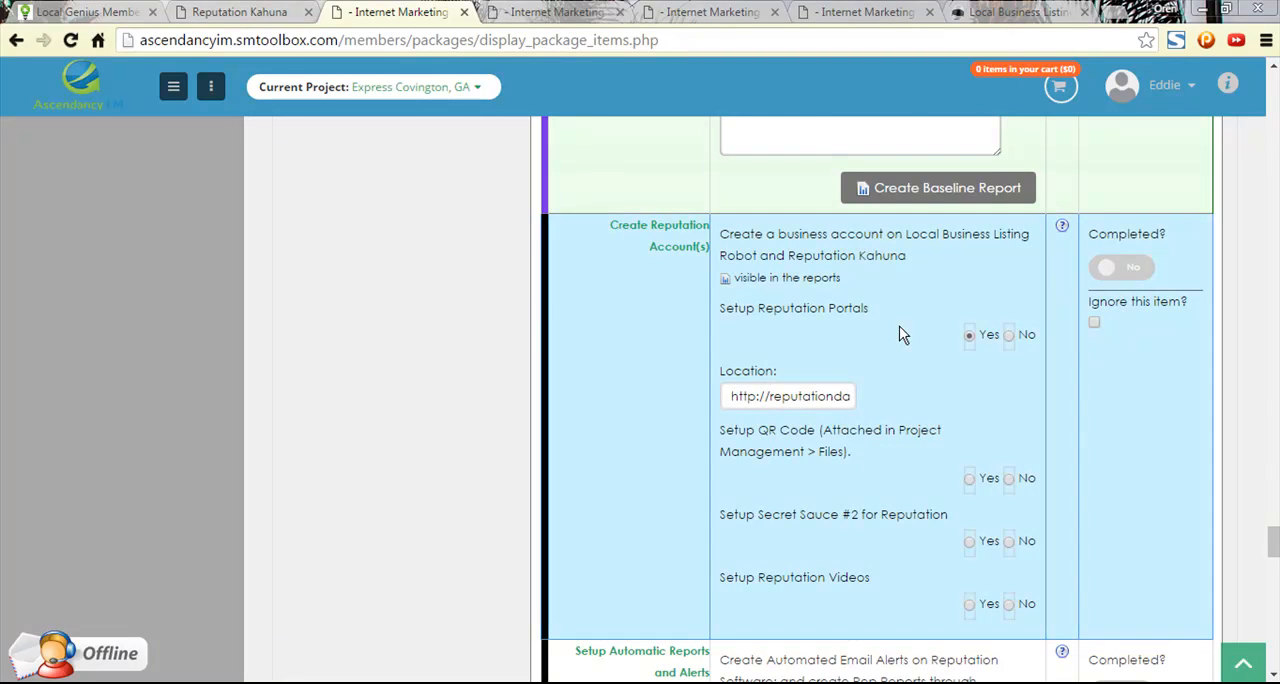
# - Switch to Reputation Kahuna and open the company's Market section
pyautogui.click(263, 10)
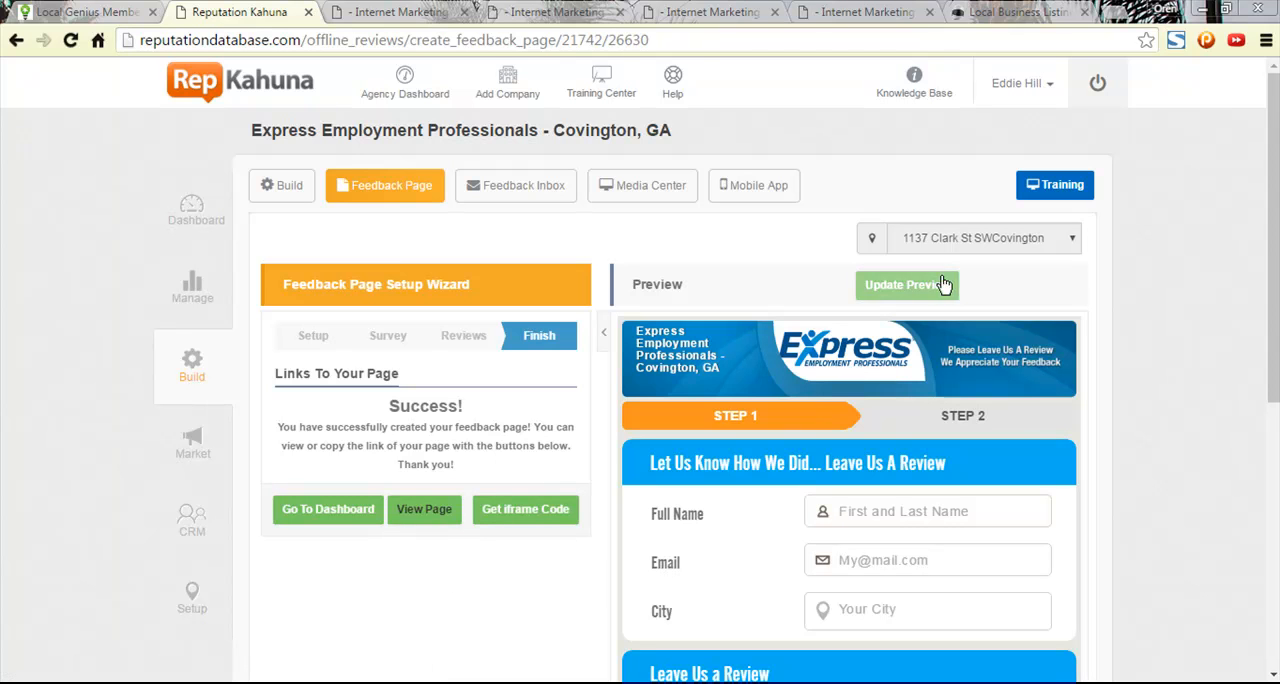
pyautogui.click(400, 12)
pyautogui.click(213, 10)
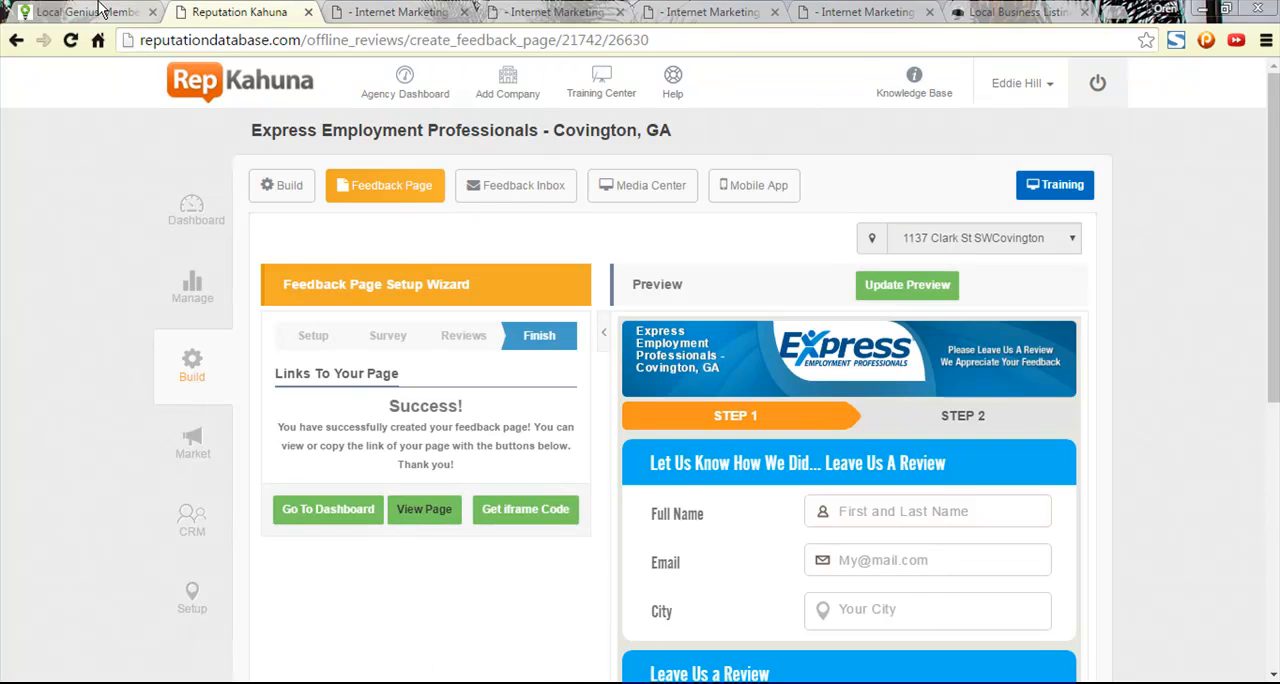
pyautogui.click(190, 447)
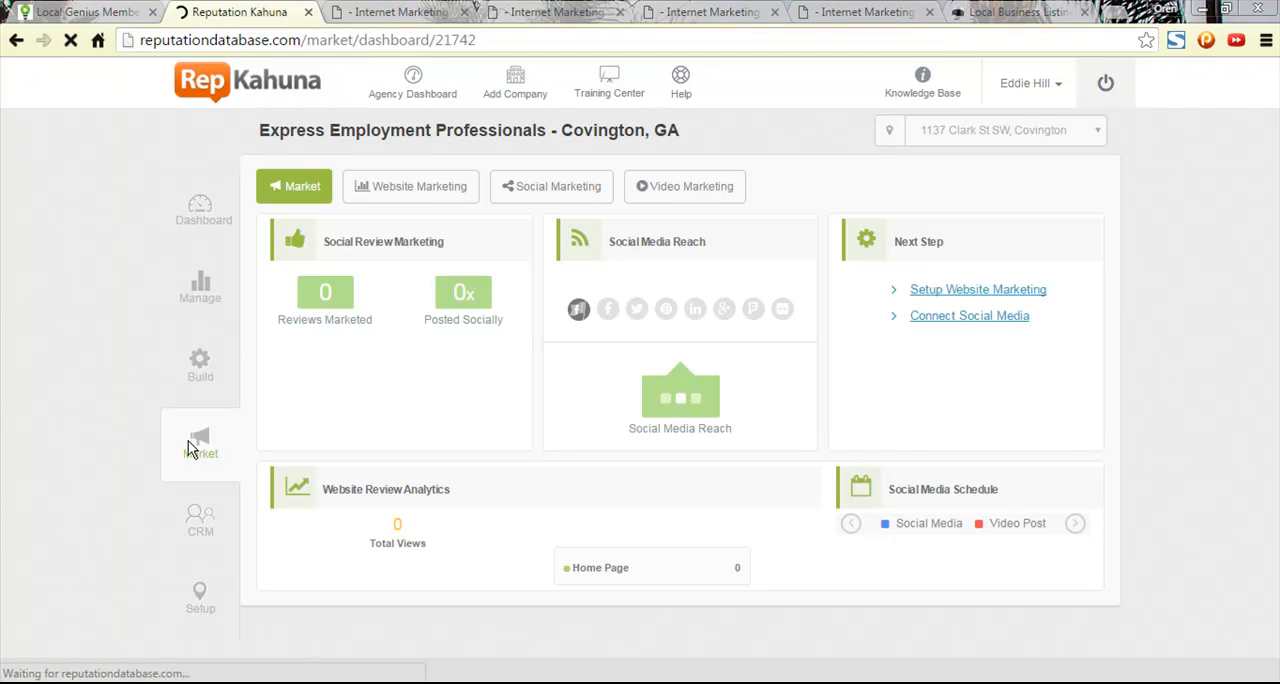
pyautogui.click(194, 376)
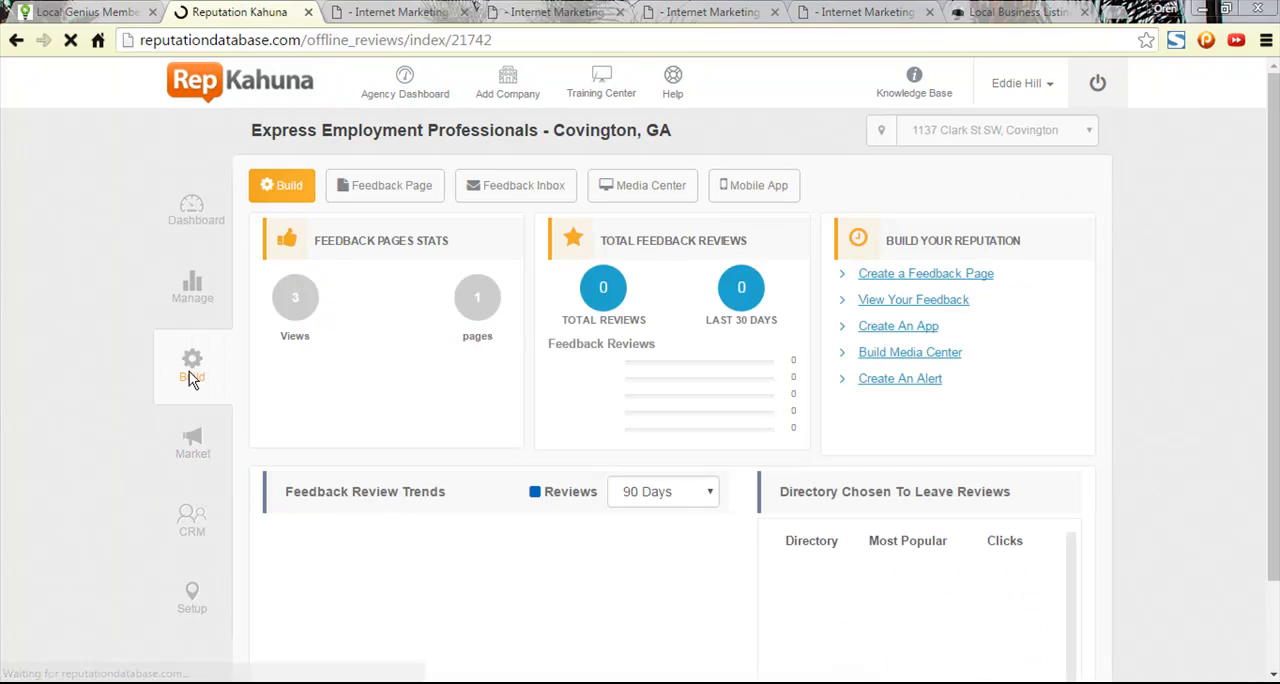
pyautogui.click(659, 191)
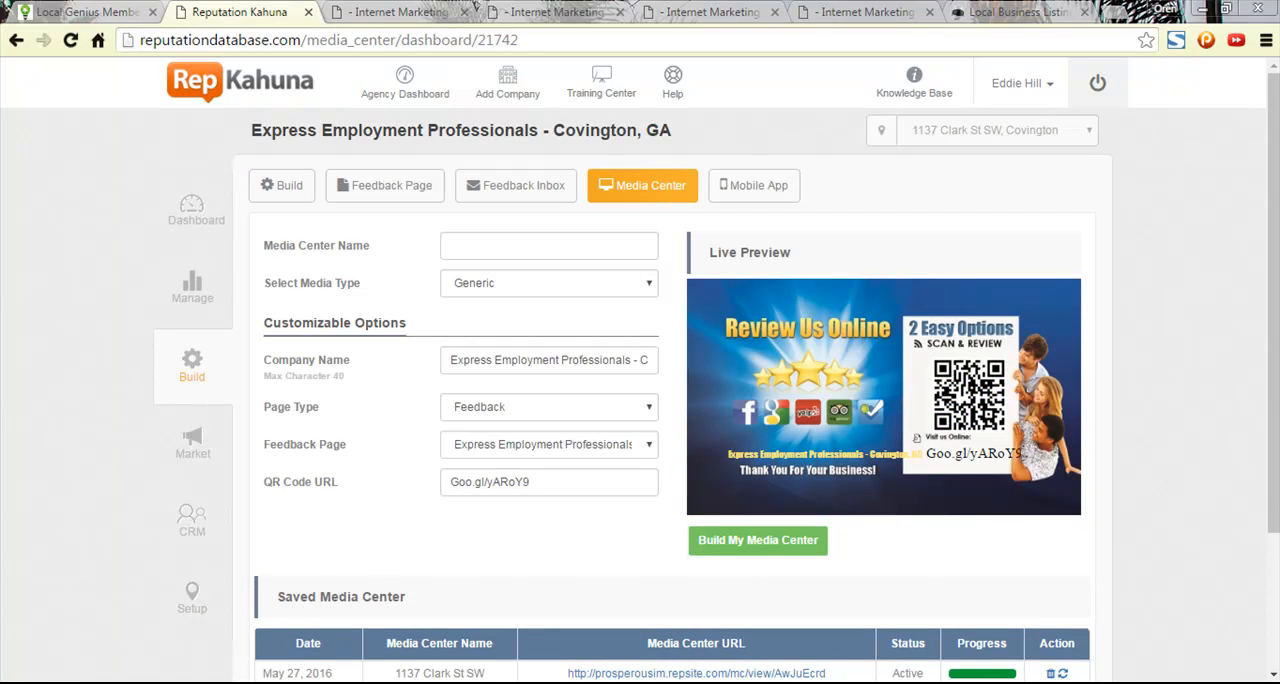
pyautogui.moveTo(1024, 455); pyautogui.dragTo(953, 453)
pyautogui.hotkey('ctrl', 'c')
pyautogui.hotkey('ctrl', 't')
pyautogui.hotkey('ctrl', 'v')
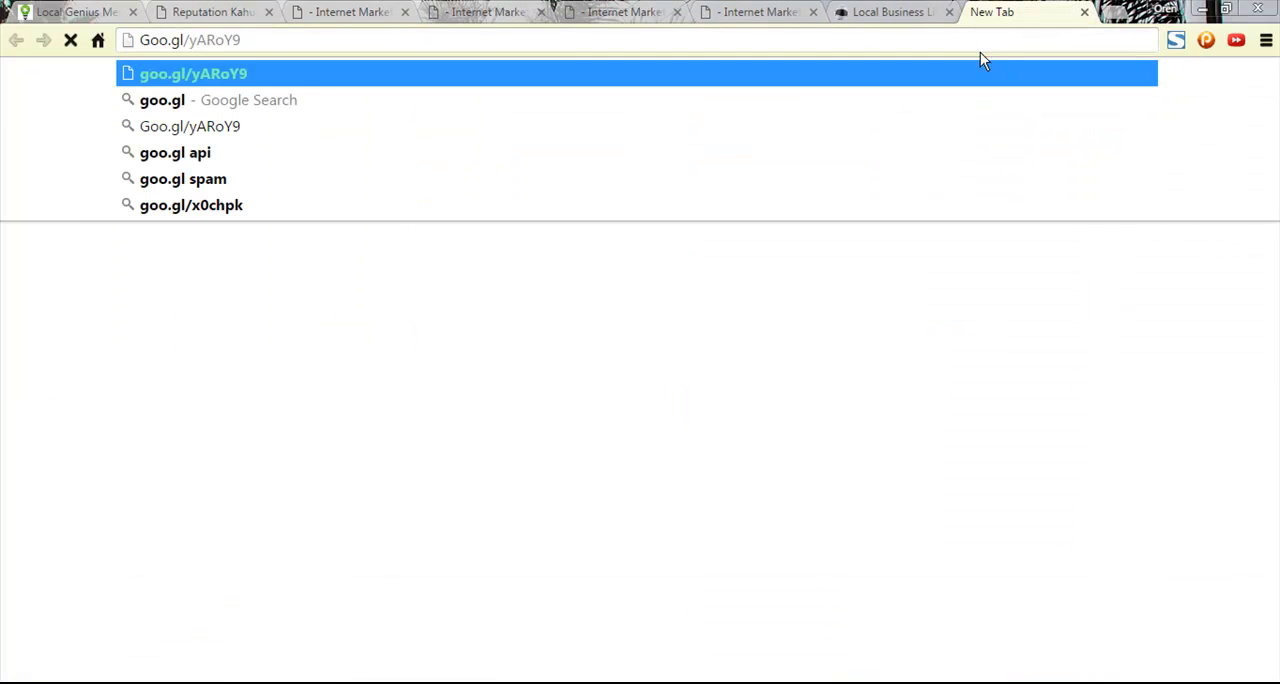
pyautogui.press('Return')
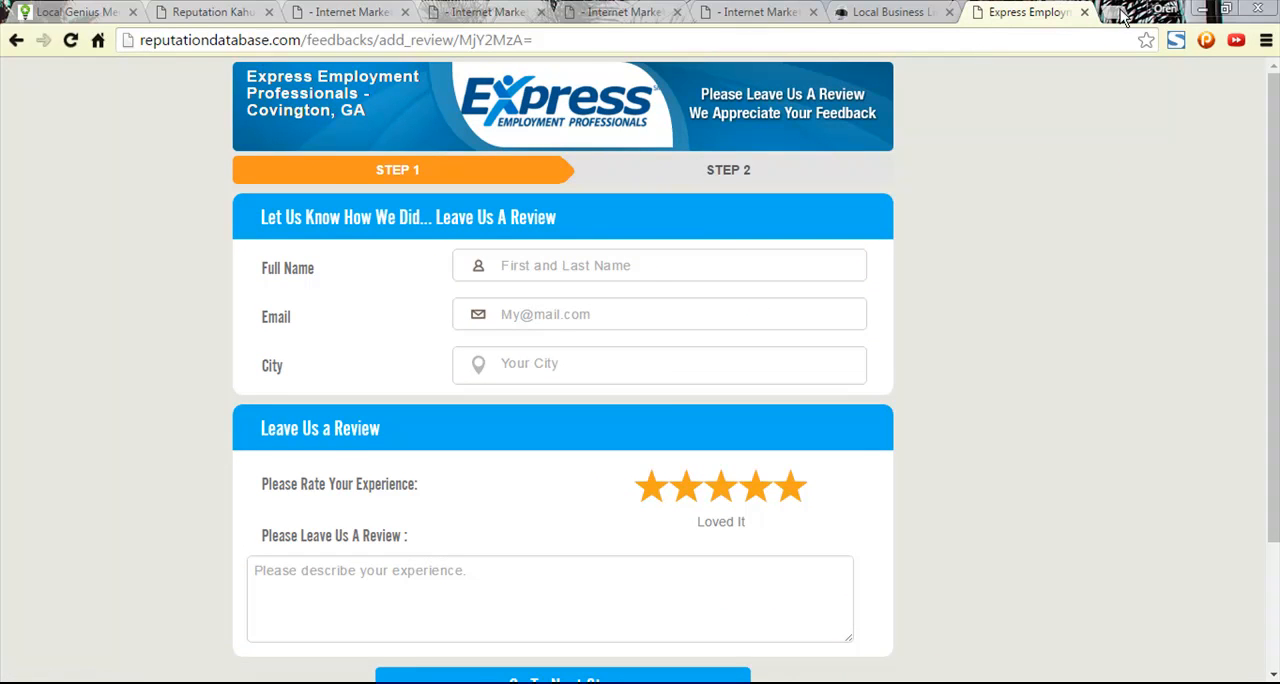
pyautogui.click(1084, 12)
# - Open the saved media center page and download the 3.5 x 2 Horizontal Business Card (Front) from Business Review Cards
pyautogui.scroll(-2, 1025, 465)
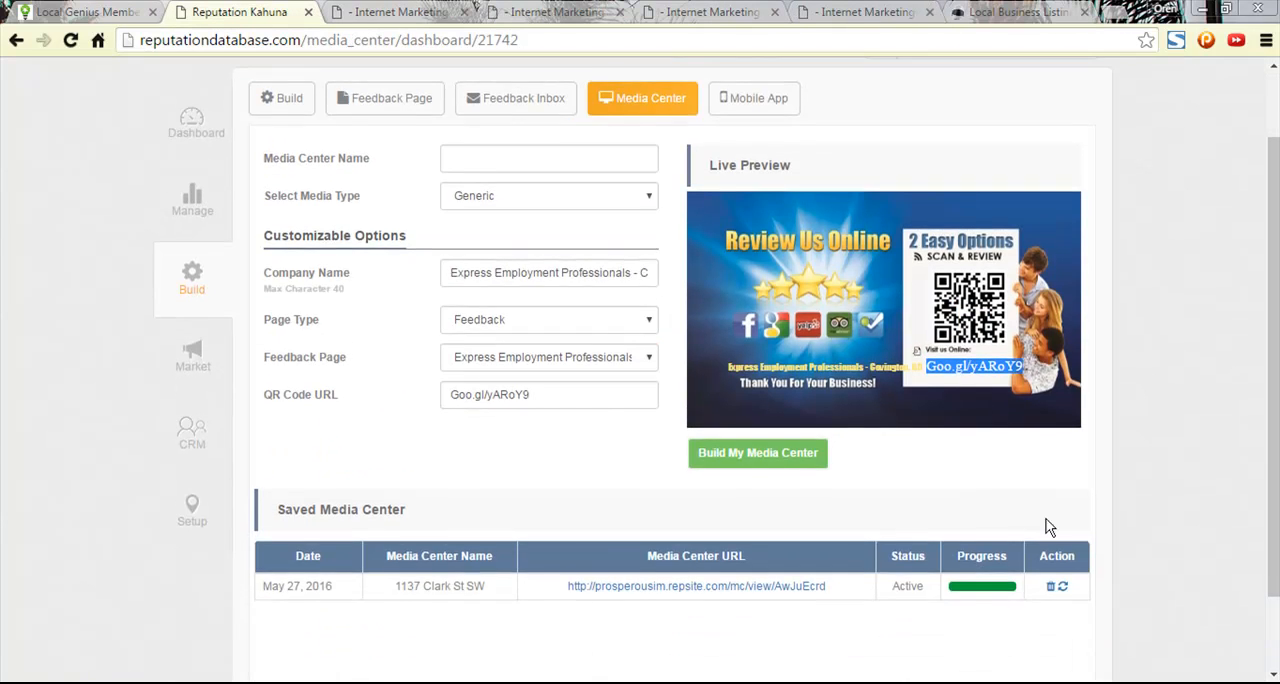
pyautogui.click(683, 587)
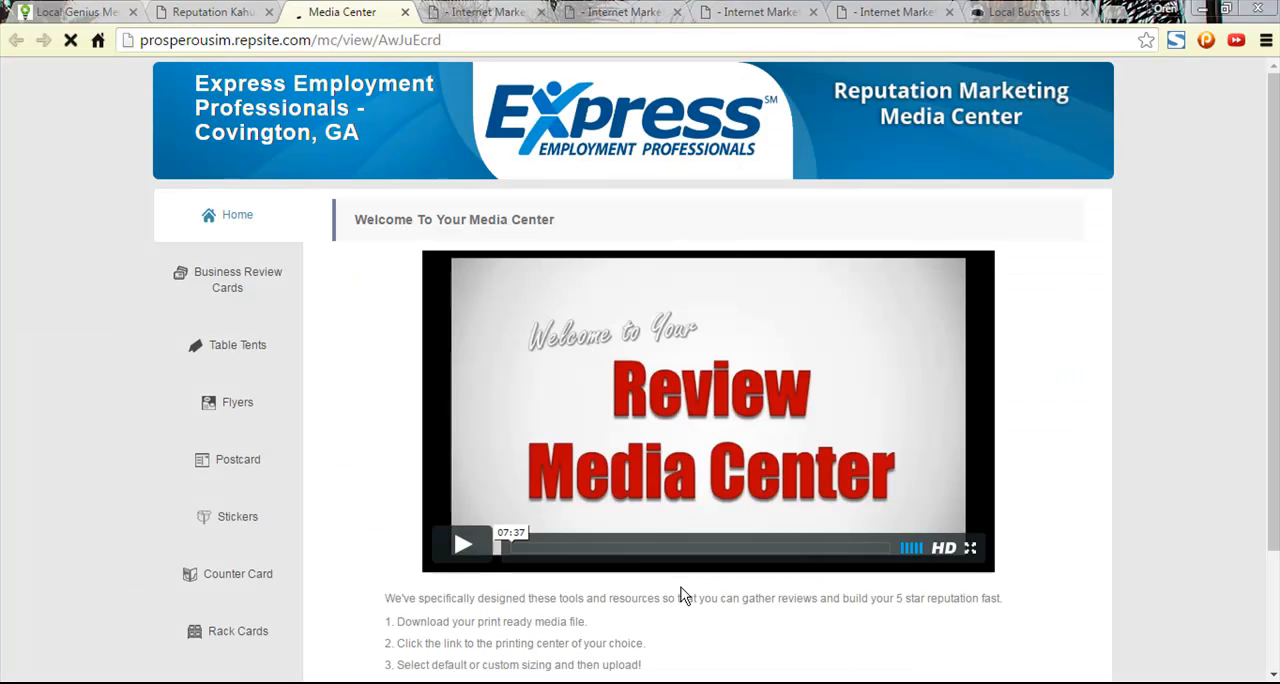
pyautogui.click(462, 545)
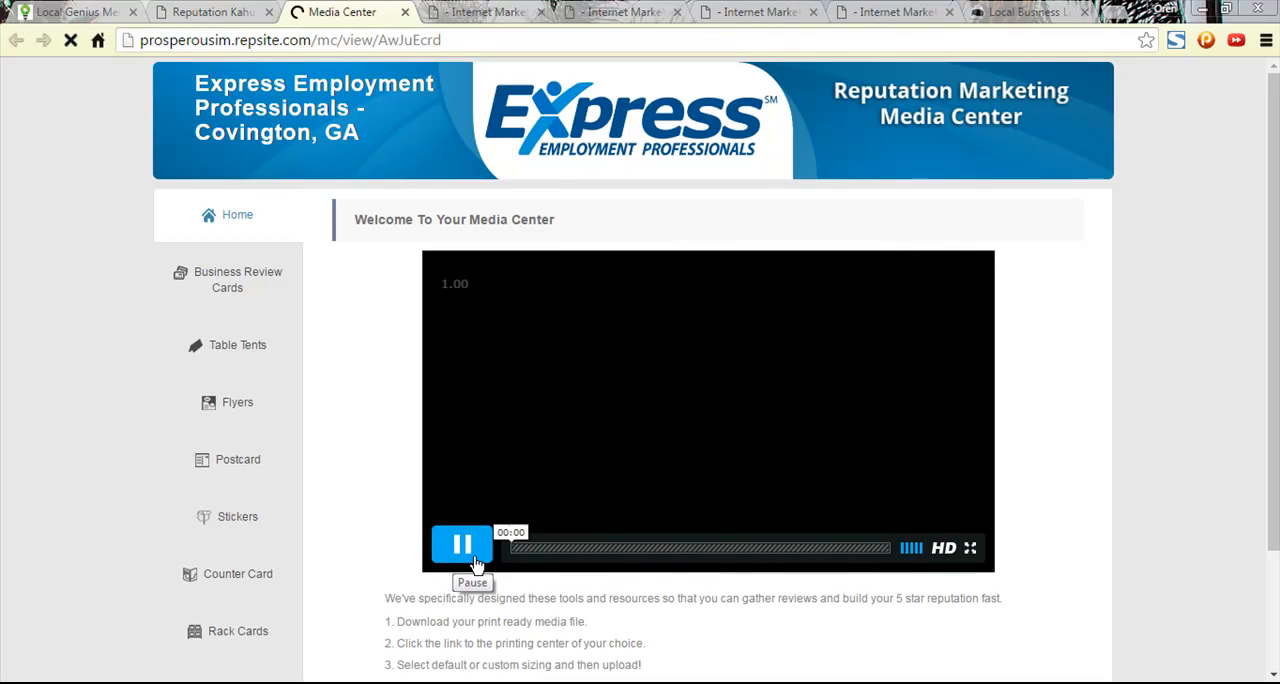
pyautogui.click(216, 276)
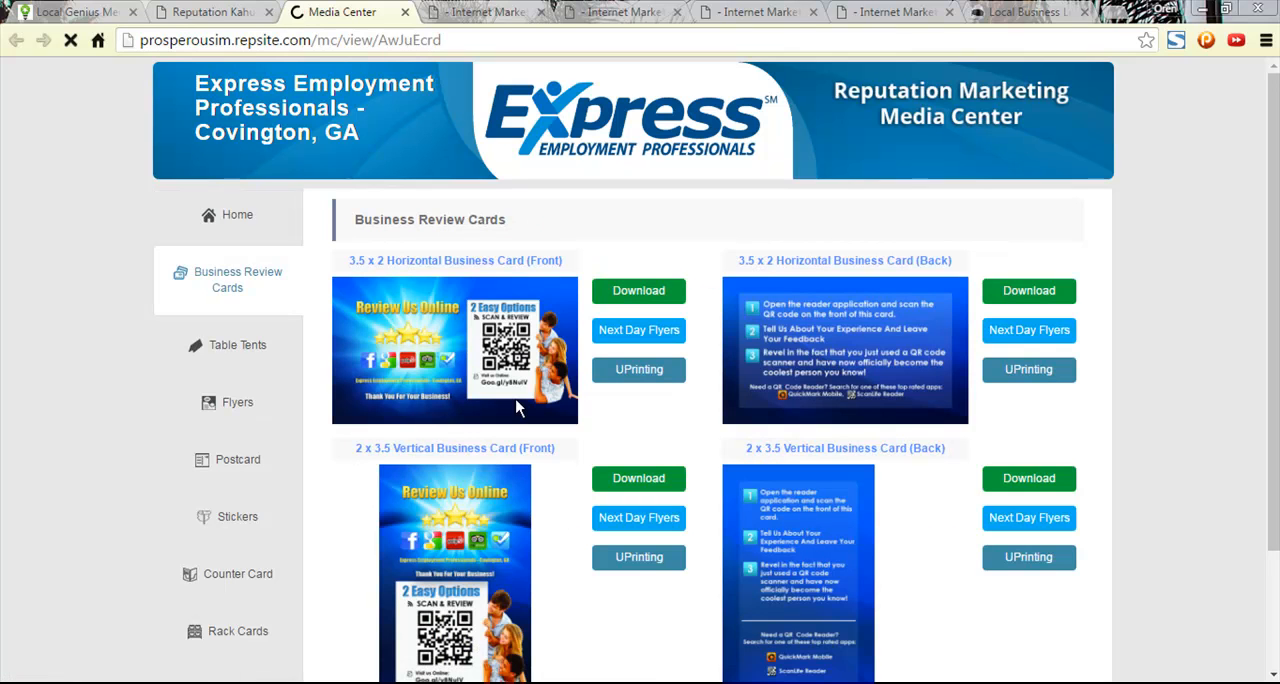
pyautogui.click(636, 297)
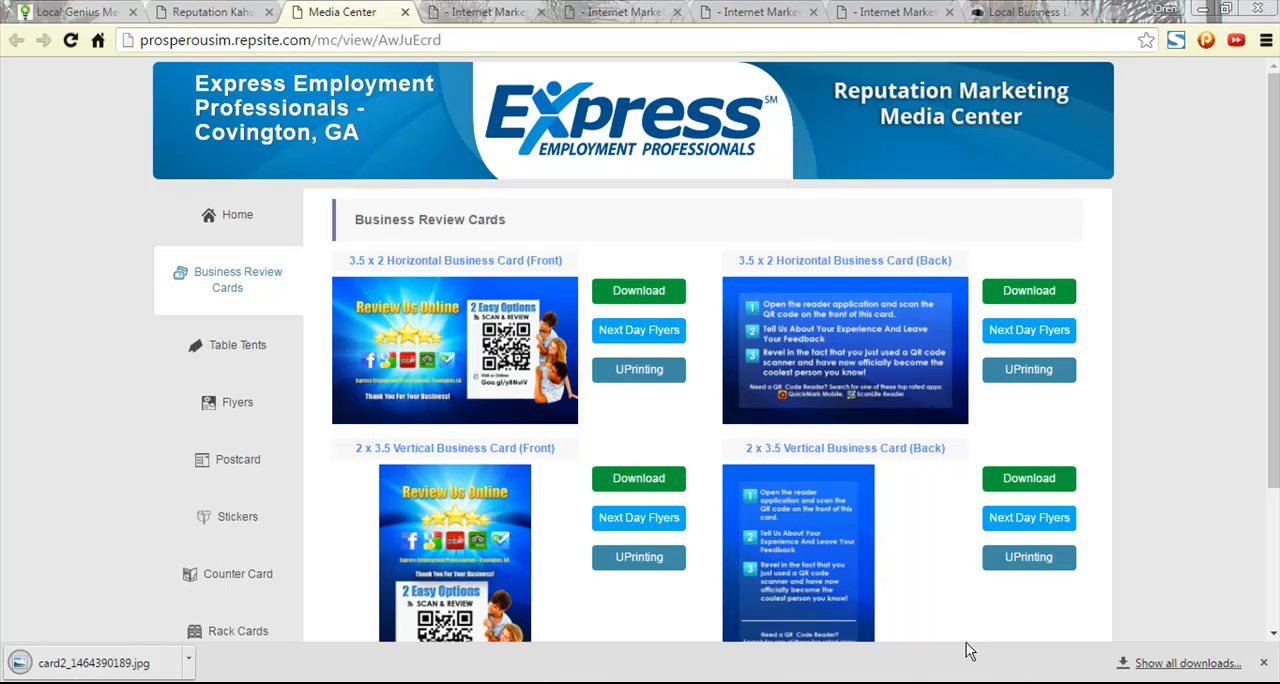
# - Switch to the local Dropbox folder and open the ----Express Clients folder inside 2Current Clients Folders
pyautogui.click(1119, 683)
pyautogui.click(1104, 606)
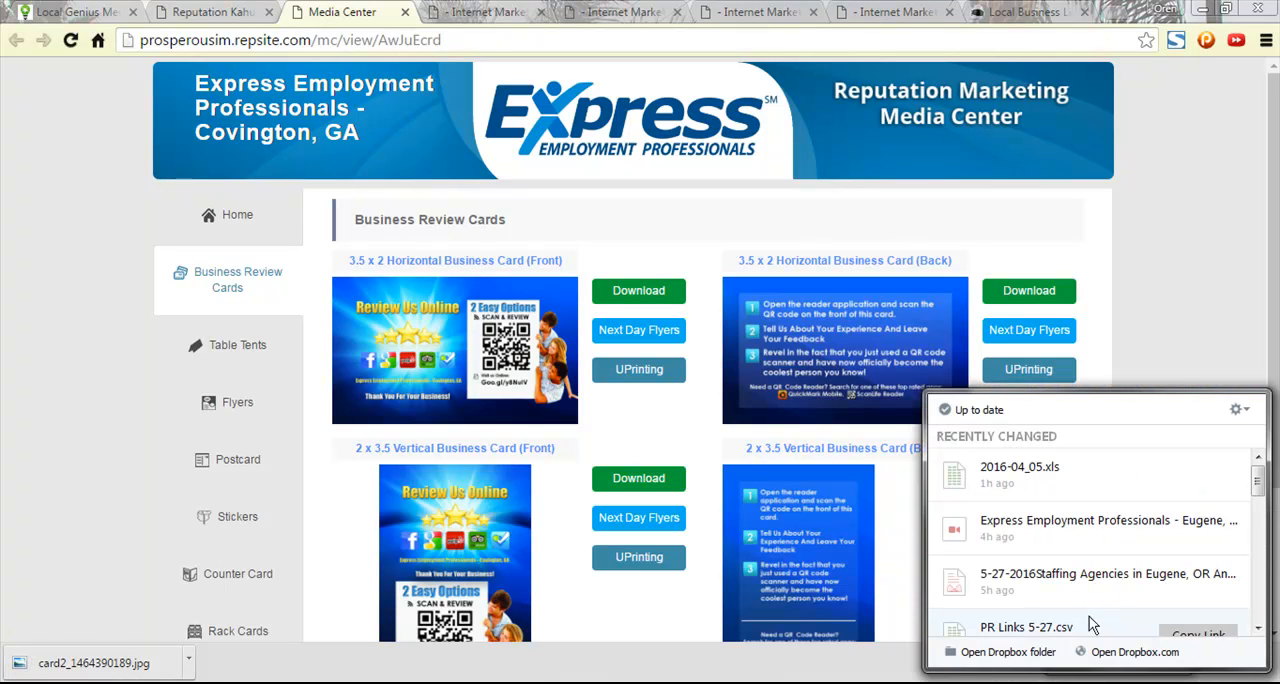
pyautogui.click(1008, 658)
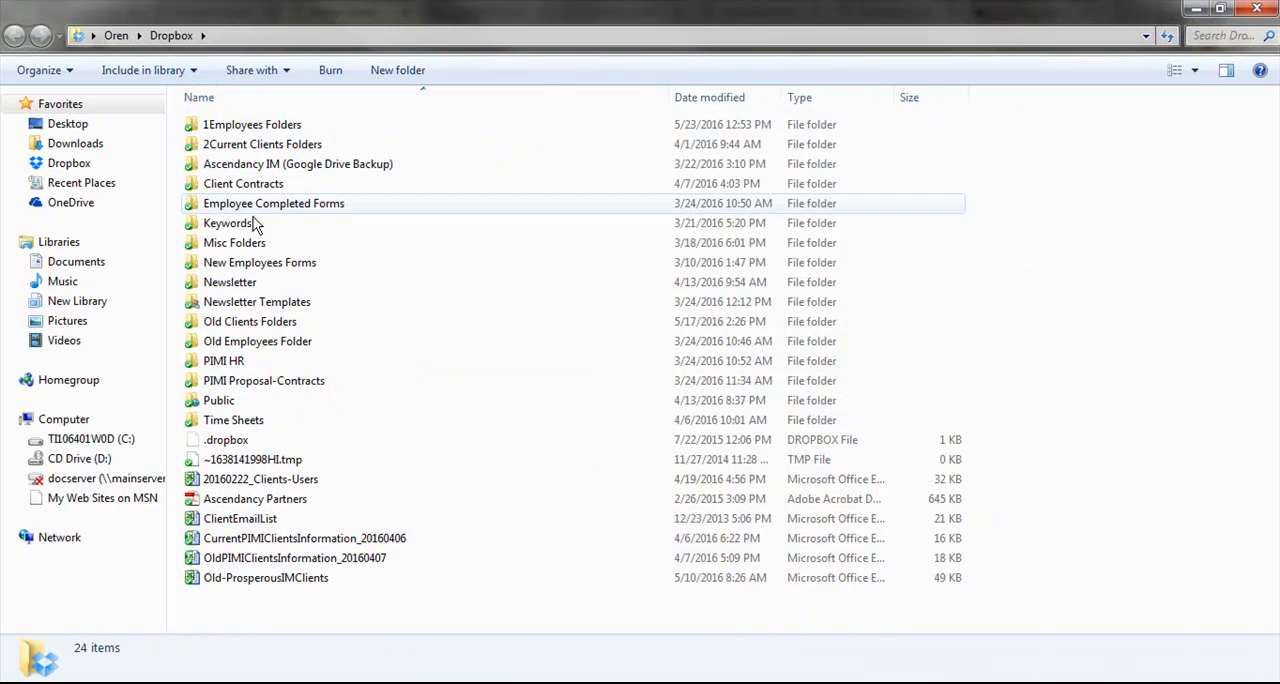
pyautogui.doubleClick(262, 145)
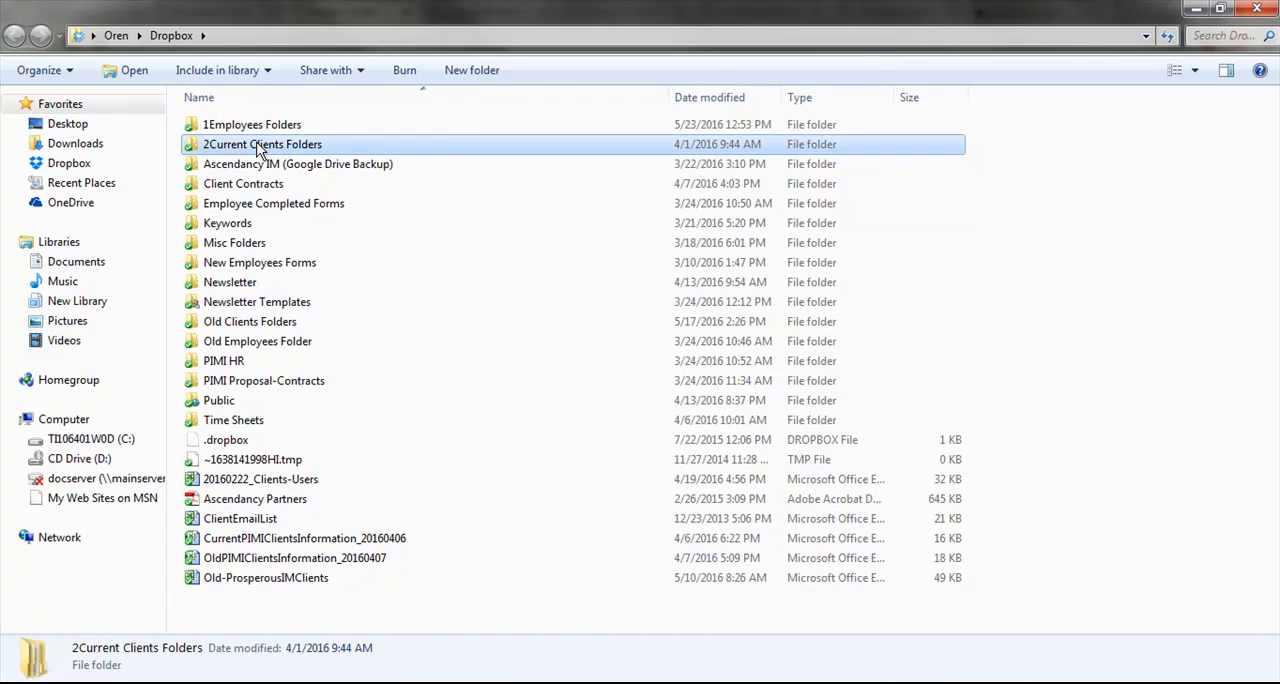
pyautogui.scroll(-1, 272, 330)
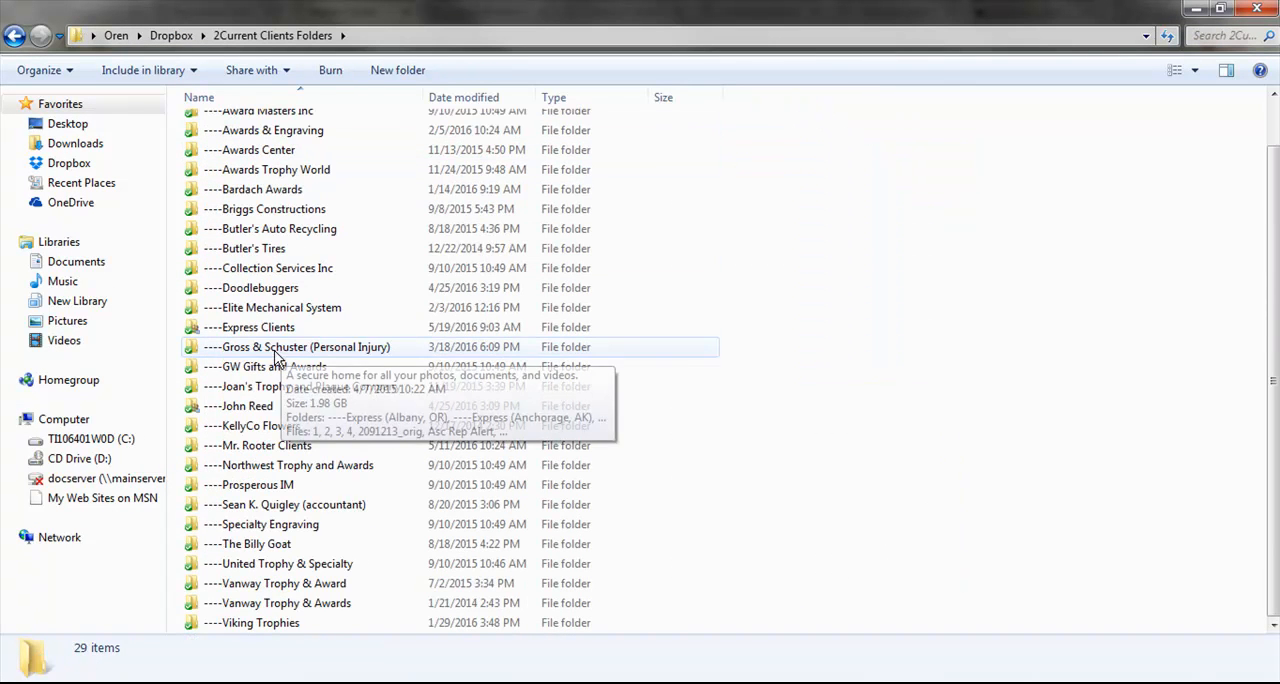
pyautogui.doubleClick(272, 340)
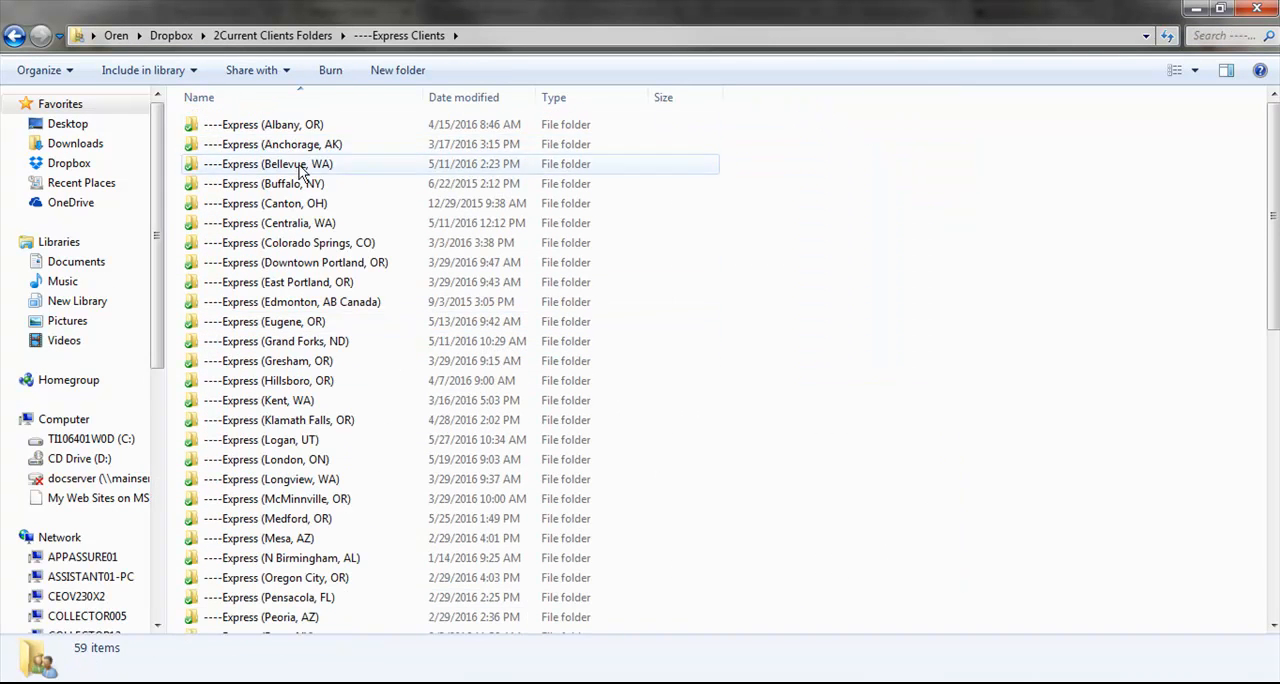
# - Create a new folder named ----Express (Covington, GA) in the ----Express Clients folder
pyautogui.rightClick(731, 253)
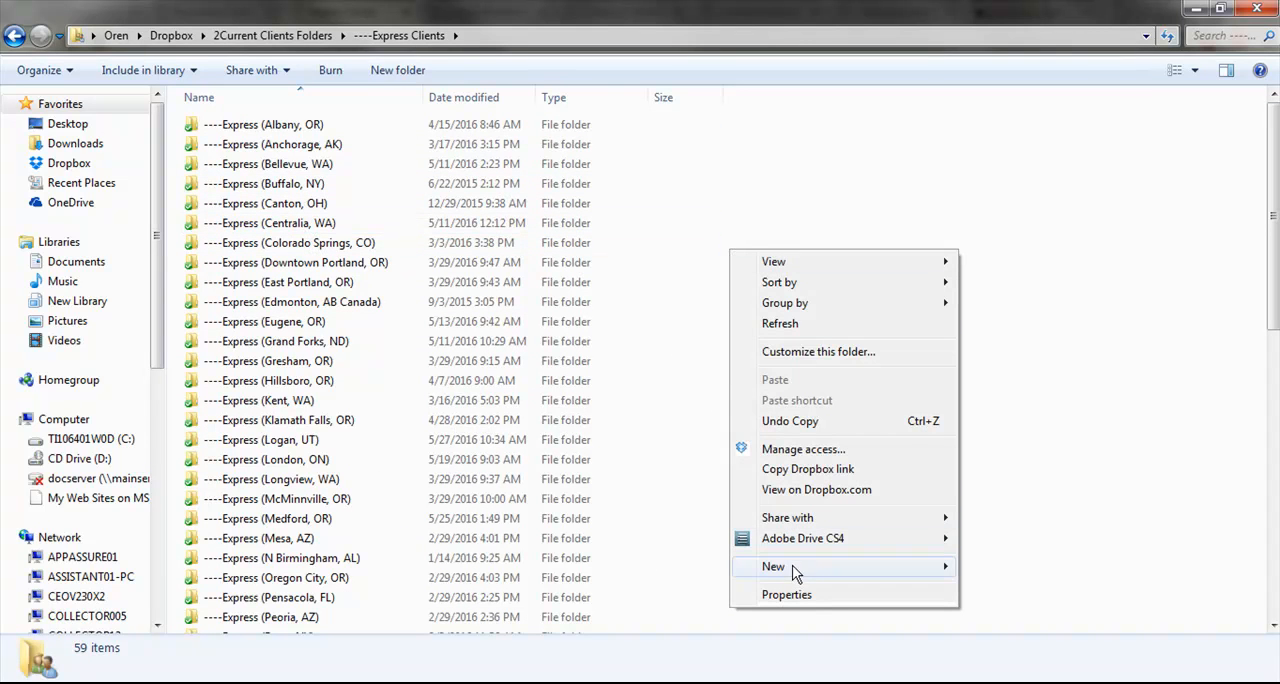
pyautogui.moveTo(797, 572)
pyautogui.click(1045, 296)
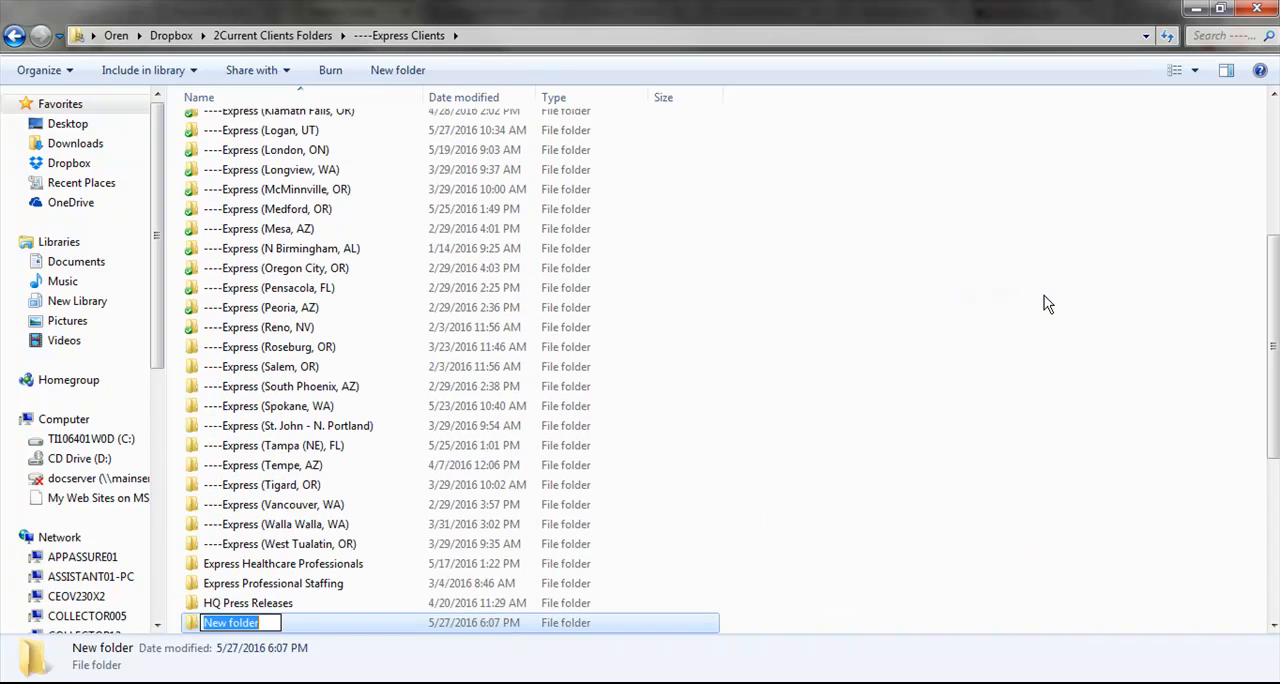
pyautogui.write('-')
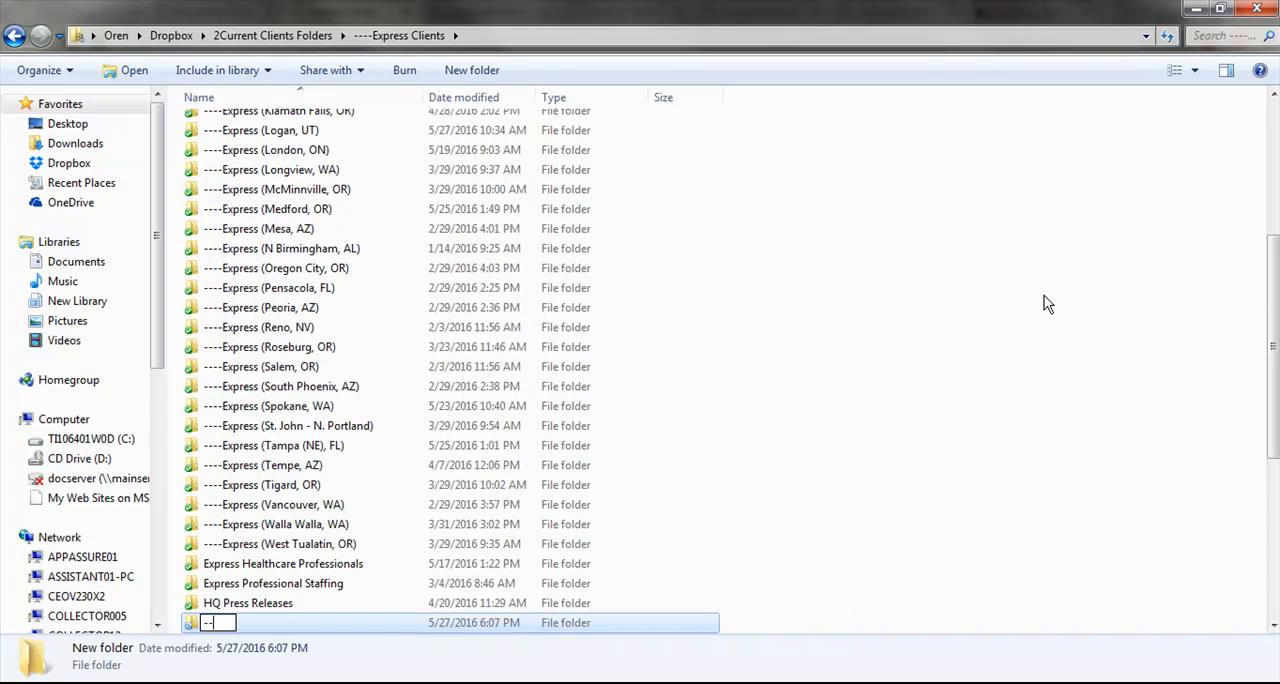
pyautogui.write('---Express (C')
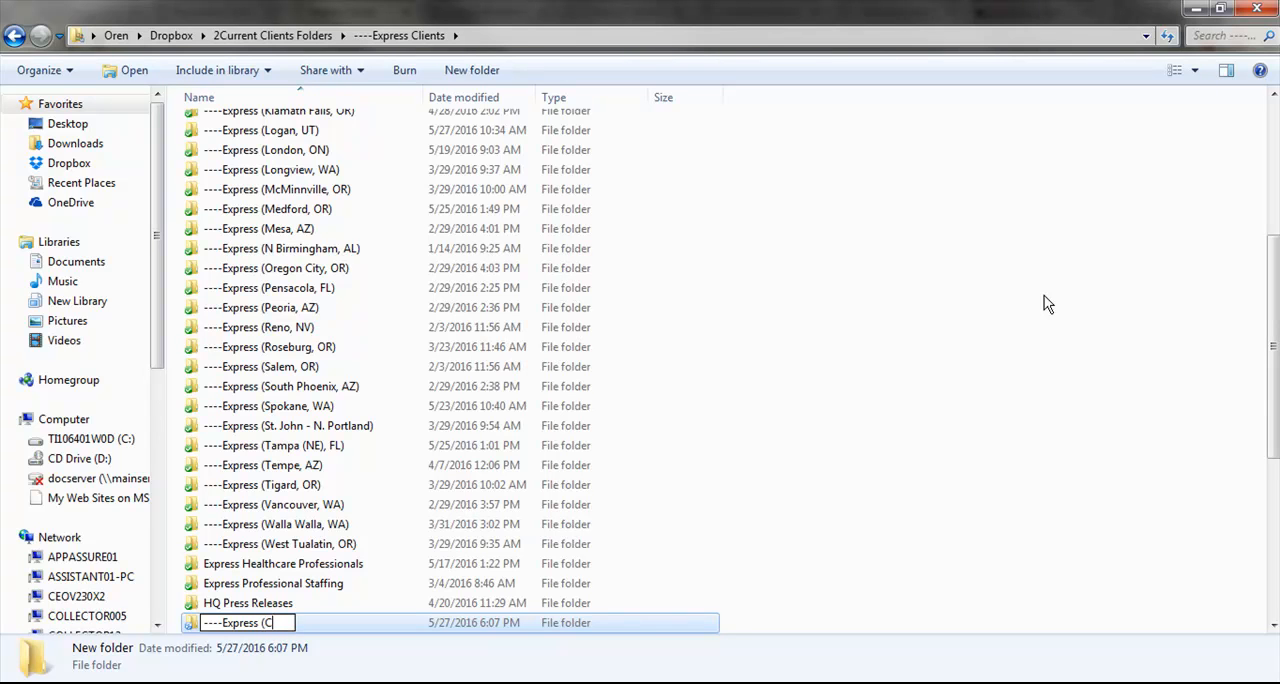
pyautogui.write('ovington, GA')
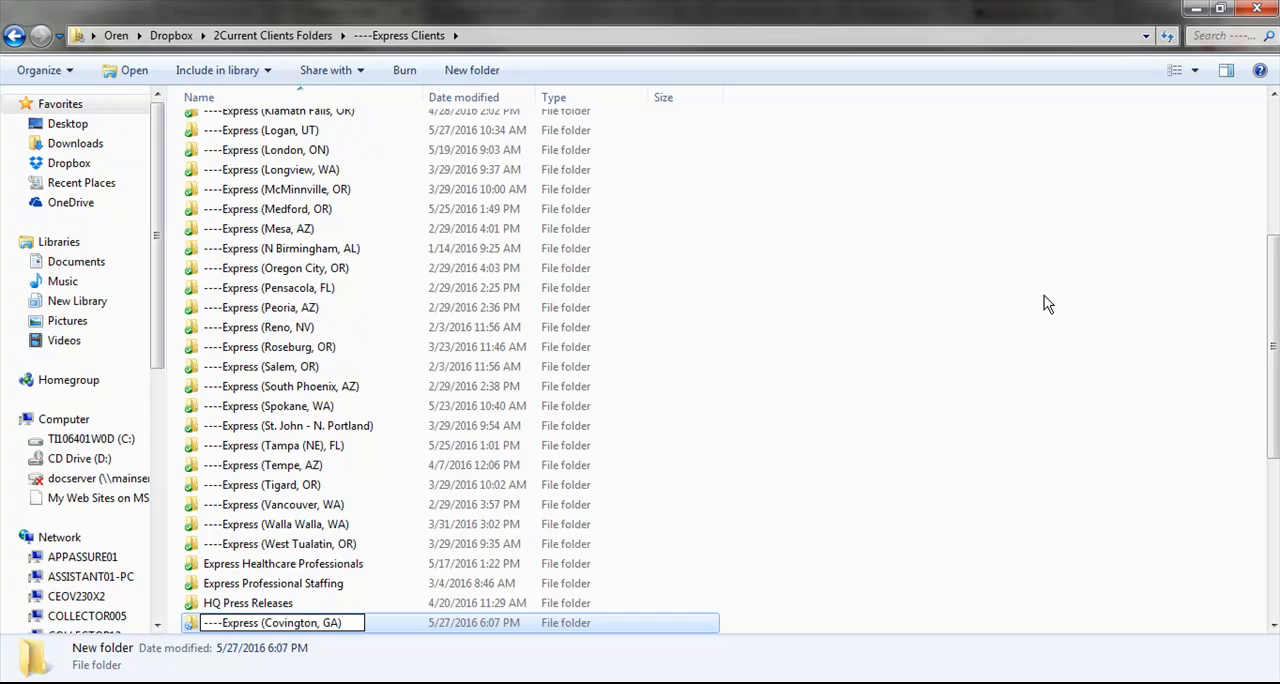
pyautogui.press('Return')
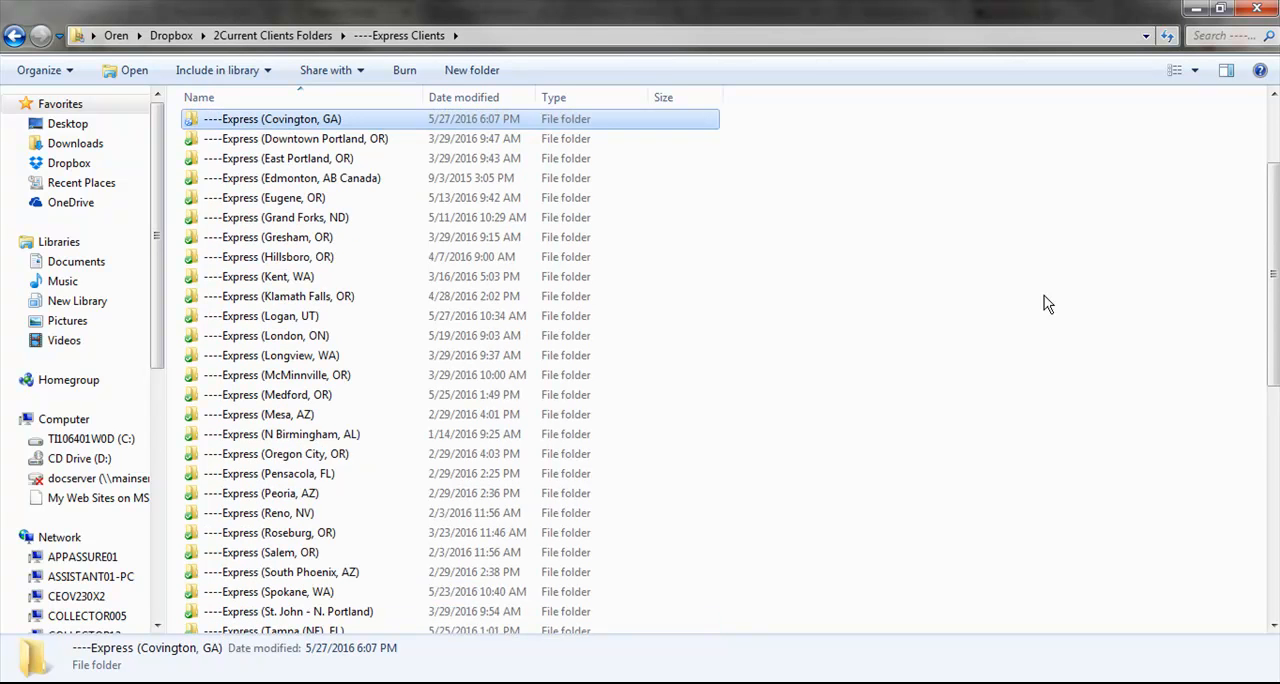
# - Open the ----Express (Covington, GA) folder and bring the Media Center page back into view in the browser
pyautogui.moveTo(638, 5); pyautogui.dragTo(535, 181)
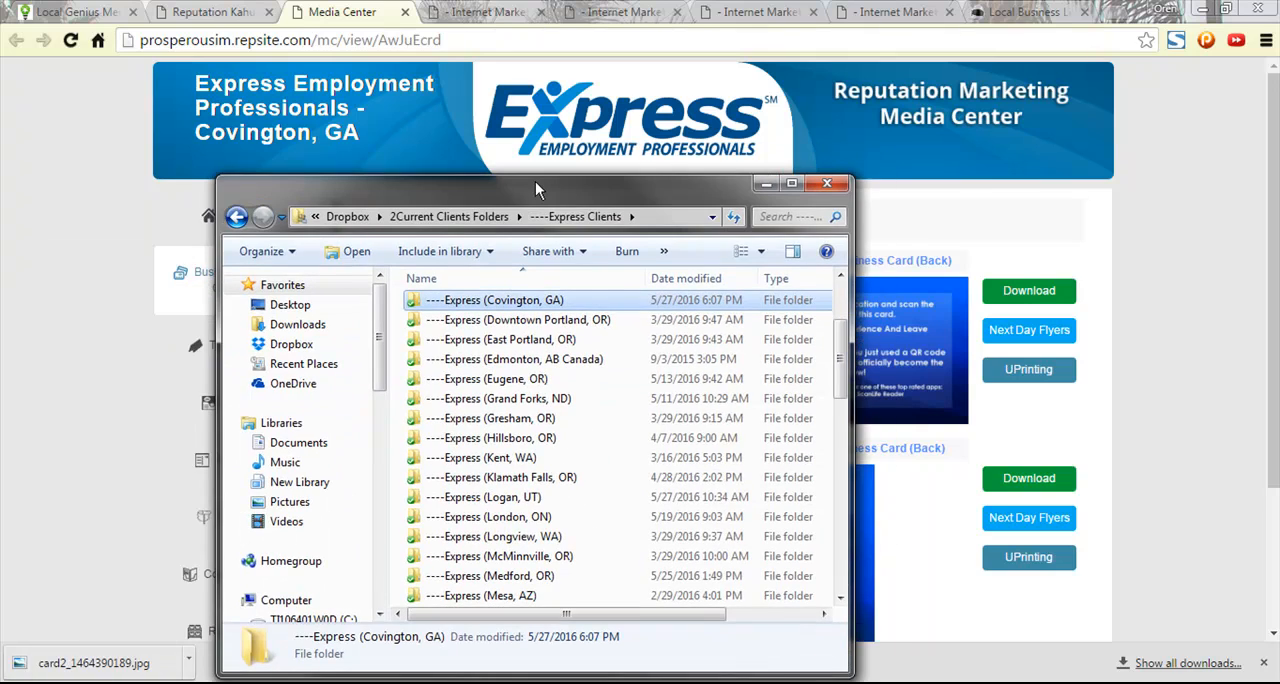
pyautogui.doubleClick(538, 185)
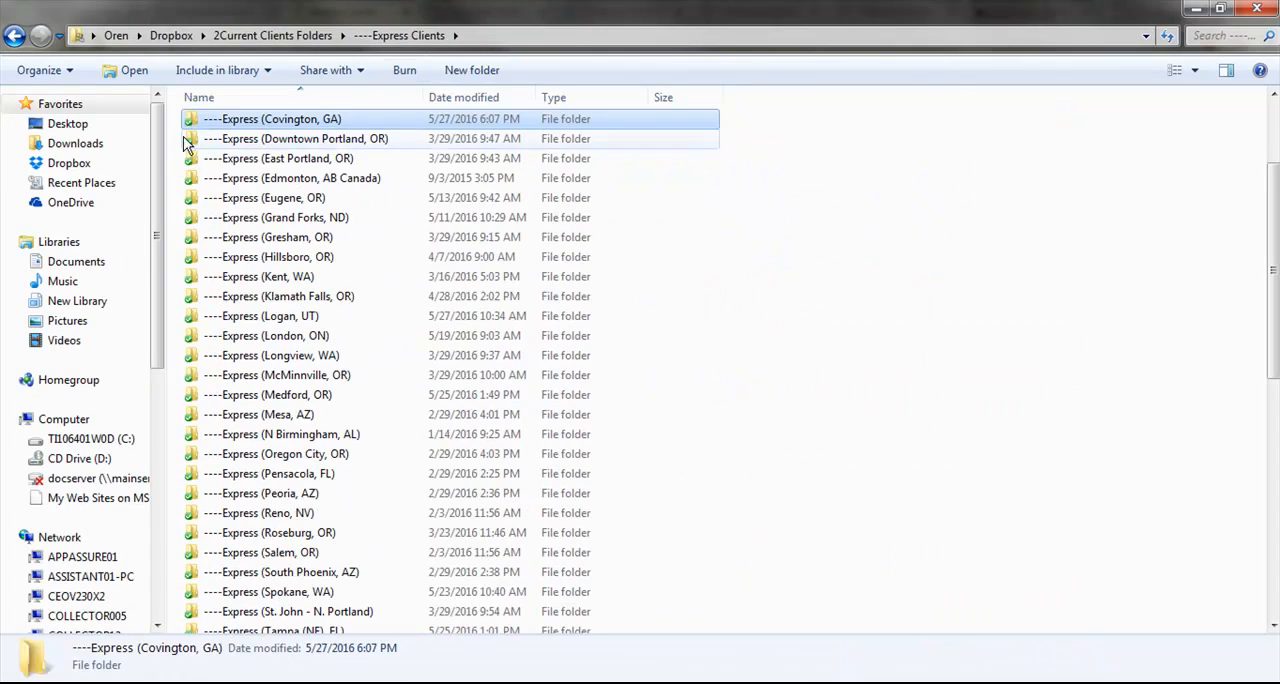
pyautogui.doubleClick(274, 120)
pyautogui.moveTo(793, 5); pyautogui.dragTo(150, 683)
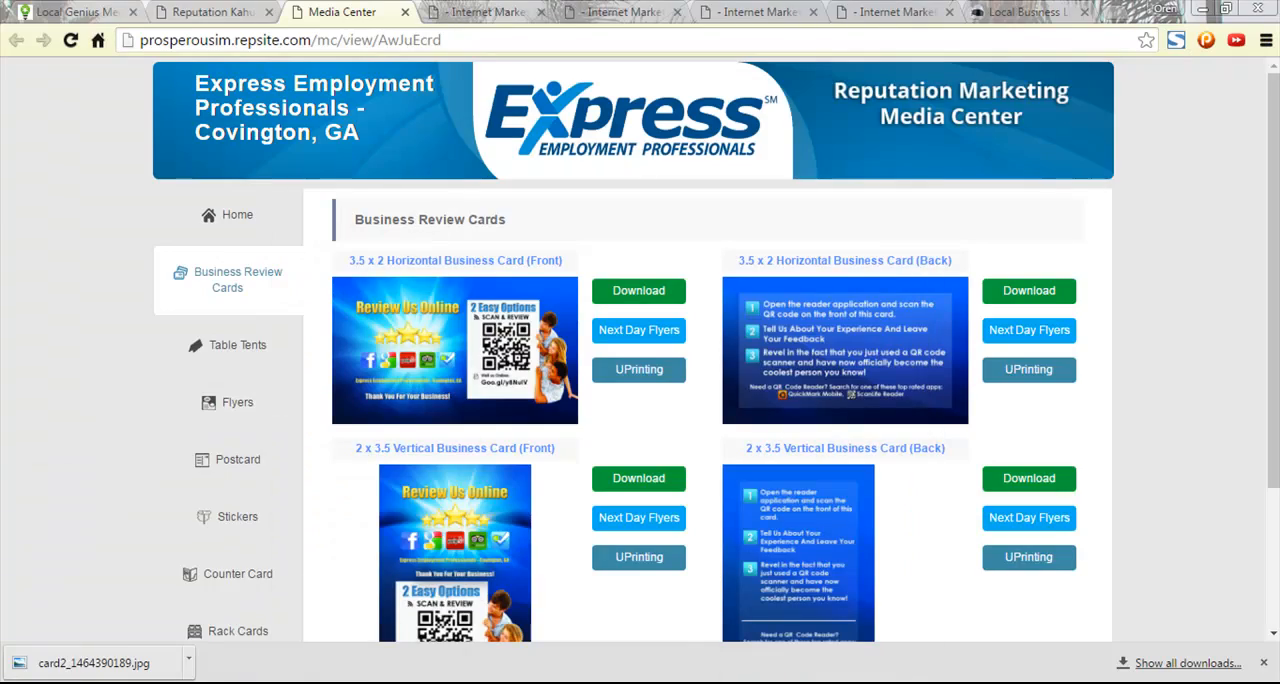
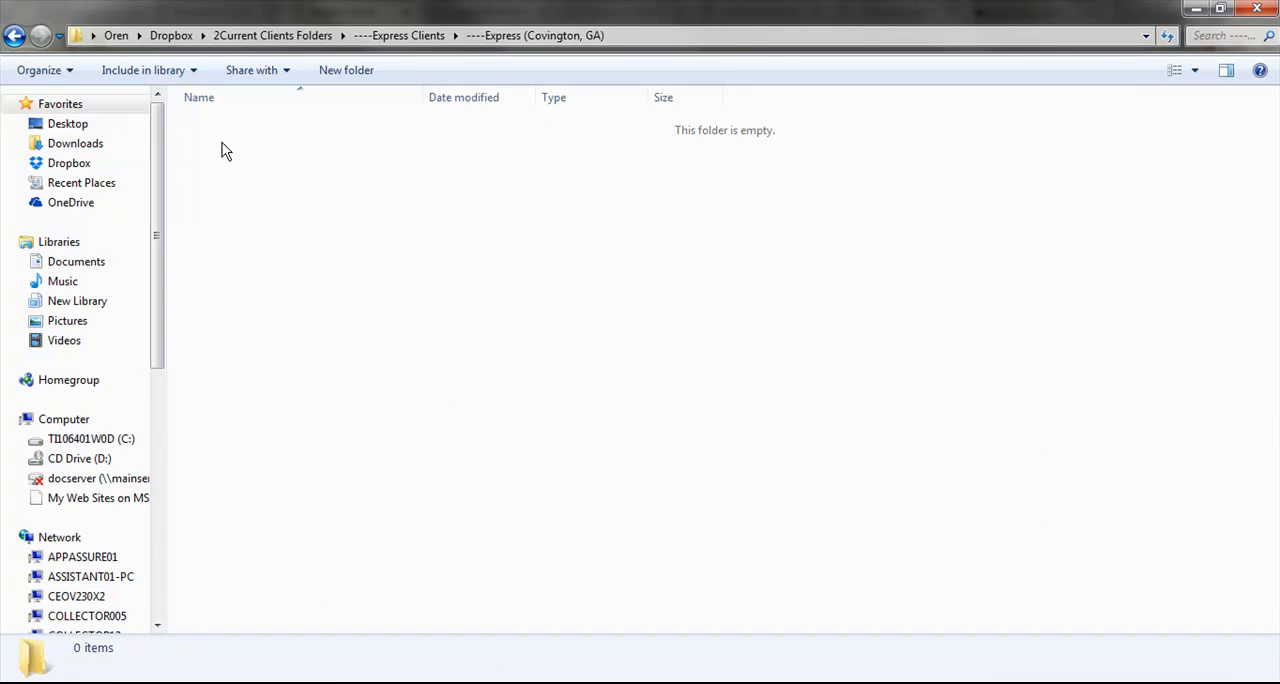
# - Create a new folder named Photos inside the ----Express (Covington, GA) folder
pyautogui.rightClick(223, 145)
pyautogui.moveTo(275, 445)
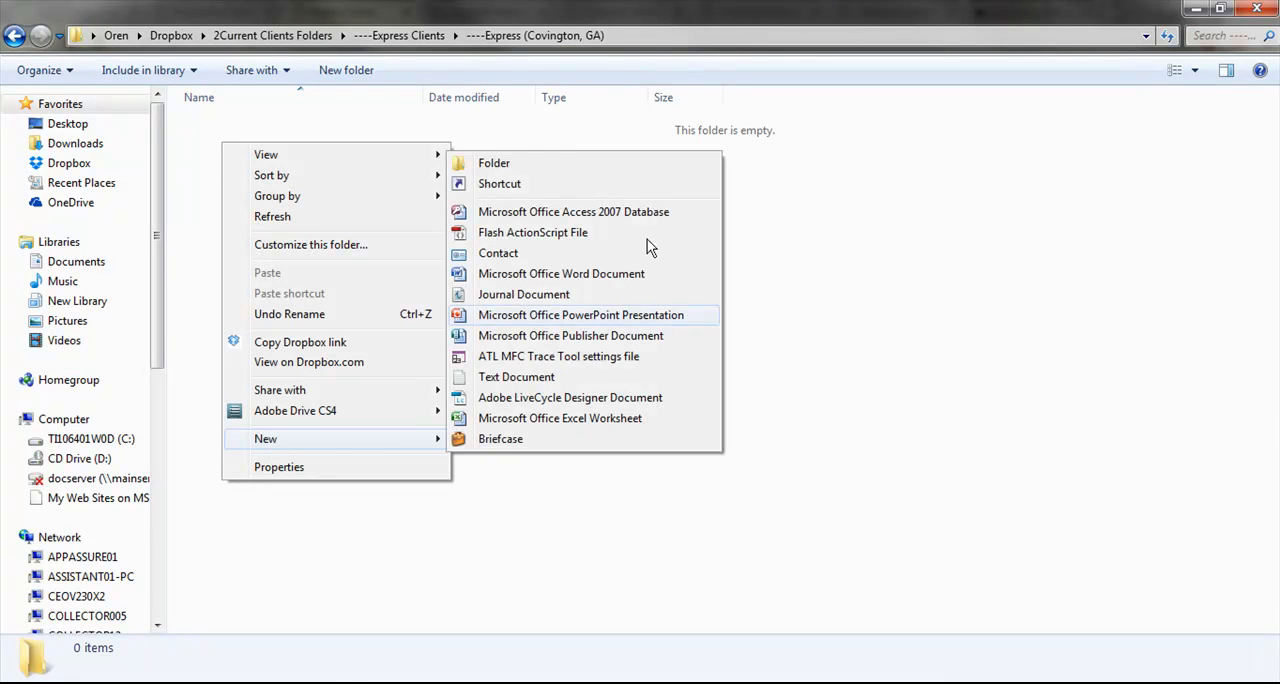
pyautogui.click(548, 167)
pyautogui.write('Photos')
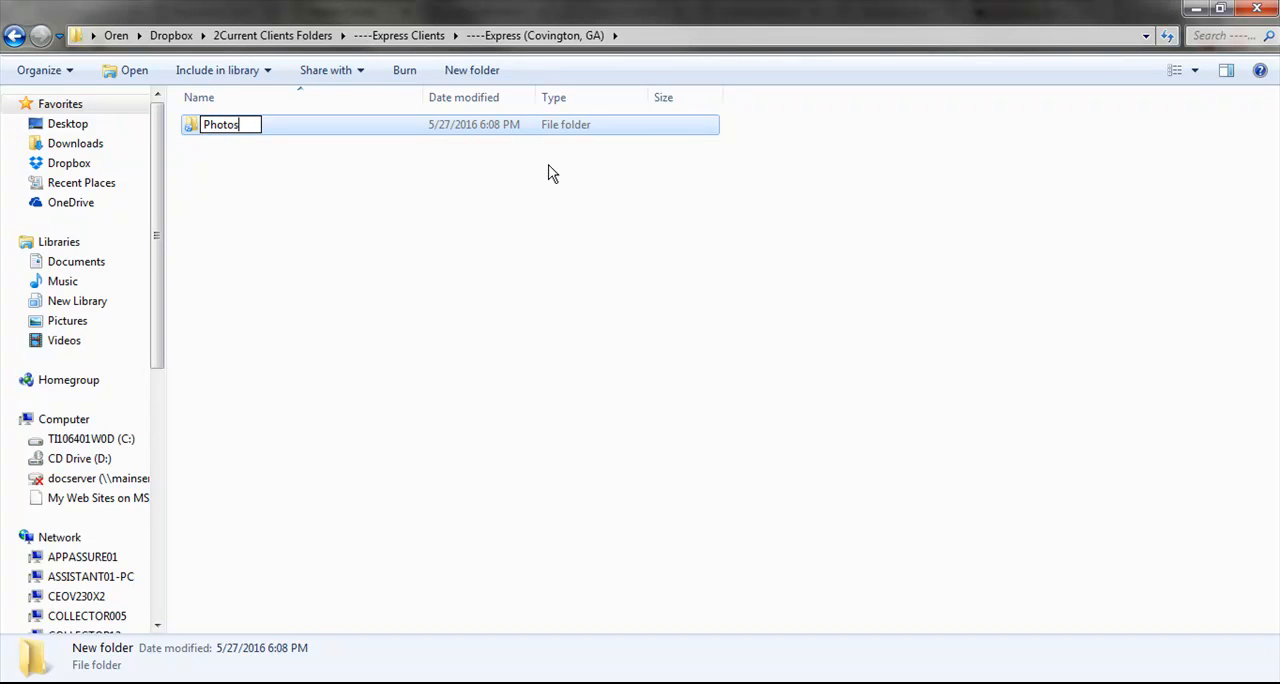
pyautogui.press('Return')
# - Open the Photos folder beside the browser and place the downloaded card2_1464390189.jpg in it
pyautogui.moveTo(584, 3); pyautogui.dragTo(544, 4)
pyautogui.doubleClick(324, 122)
pyautogui.moveTo(733, 4); pyautogui.dragTo(1279, 172)
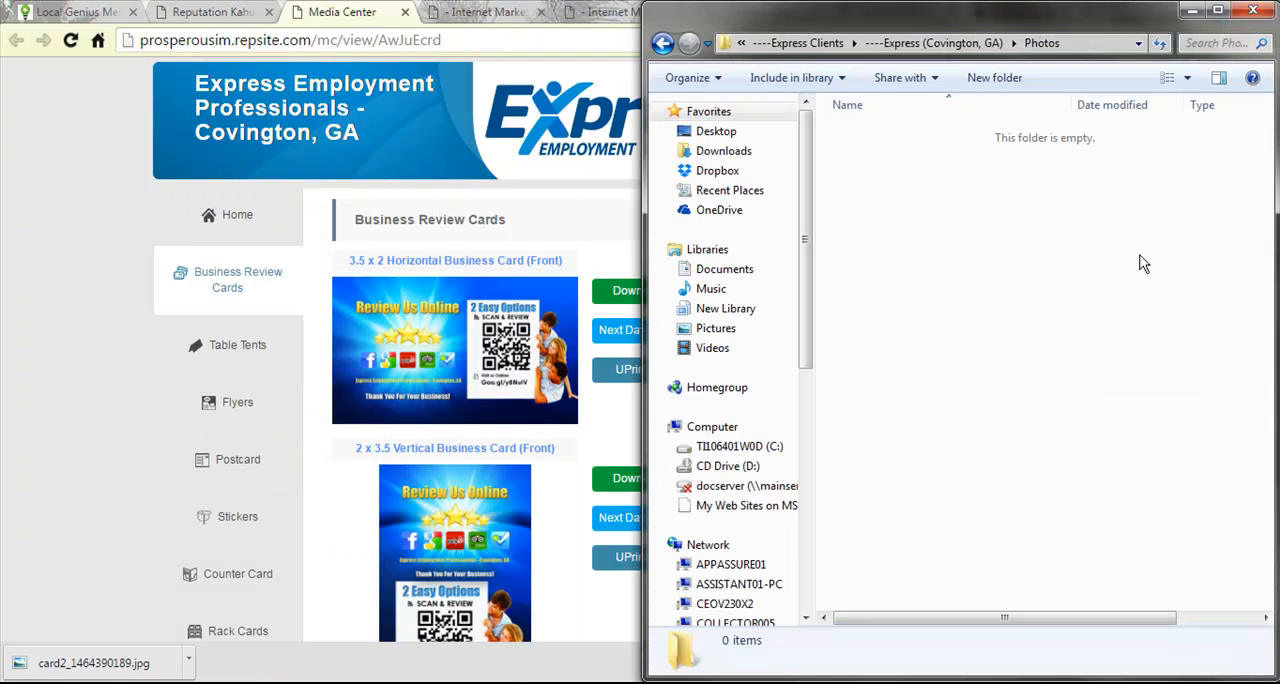
pyautogui.moveTo(121, 660); pyautogui.dragTo(77, 667)
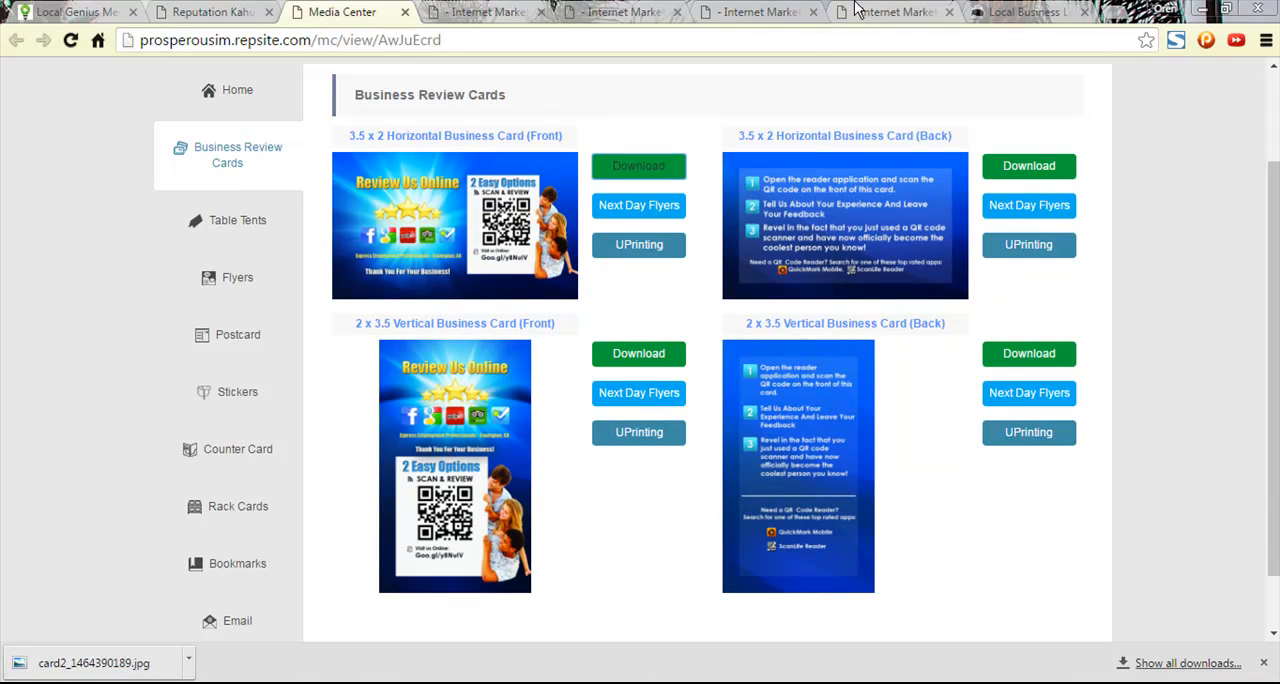
pyautogui.moveTo(1143, 12); pyautogui.dragTo(752, 21)
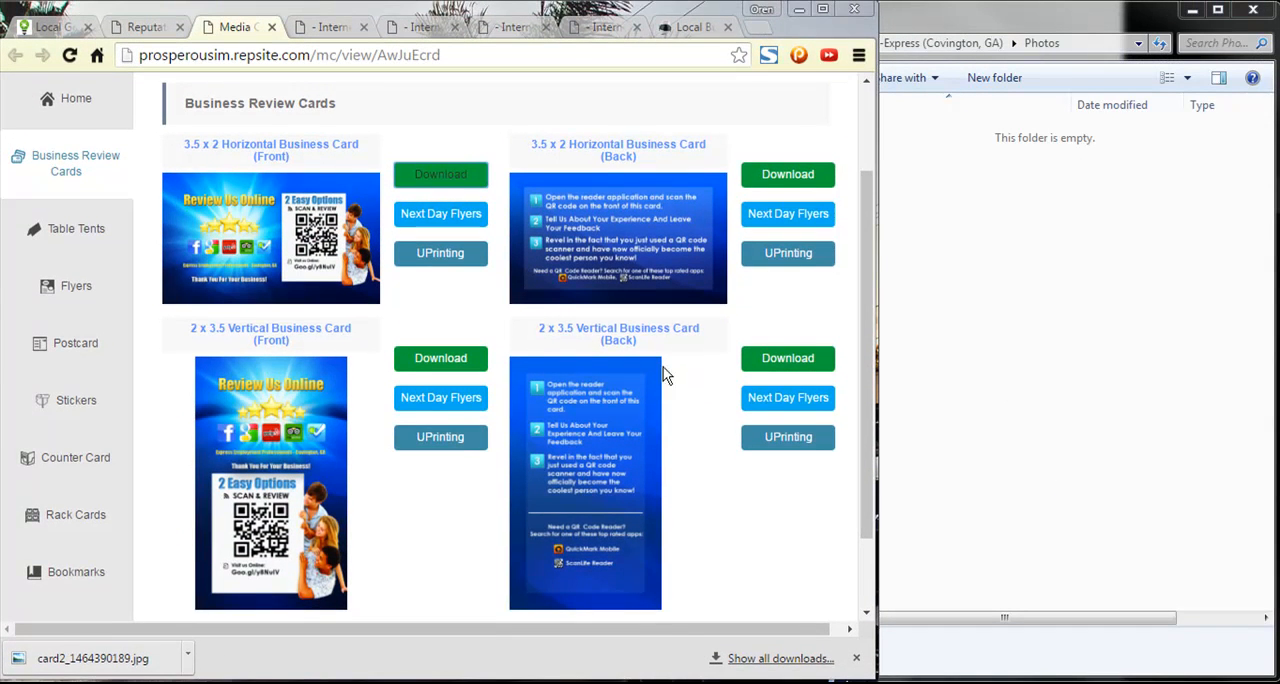
pyautogui.moveTo(129, 660); pyautogui.dragTo(1062, 331)
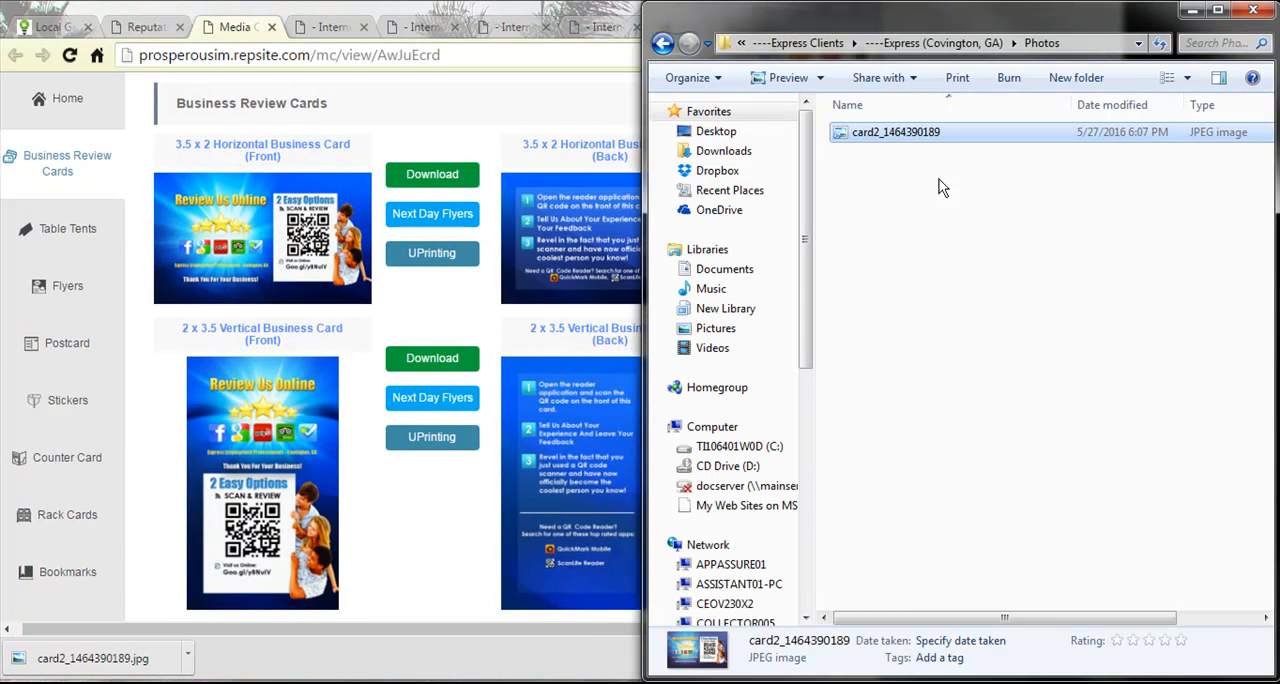
# - Rename the business card image in the Photos folder as QRCode_ExpressCovingtonGA_RepPortal
pyautogui.click(881, 136)
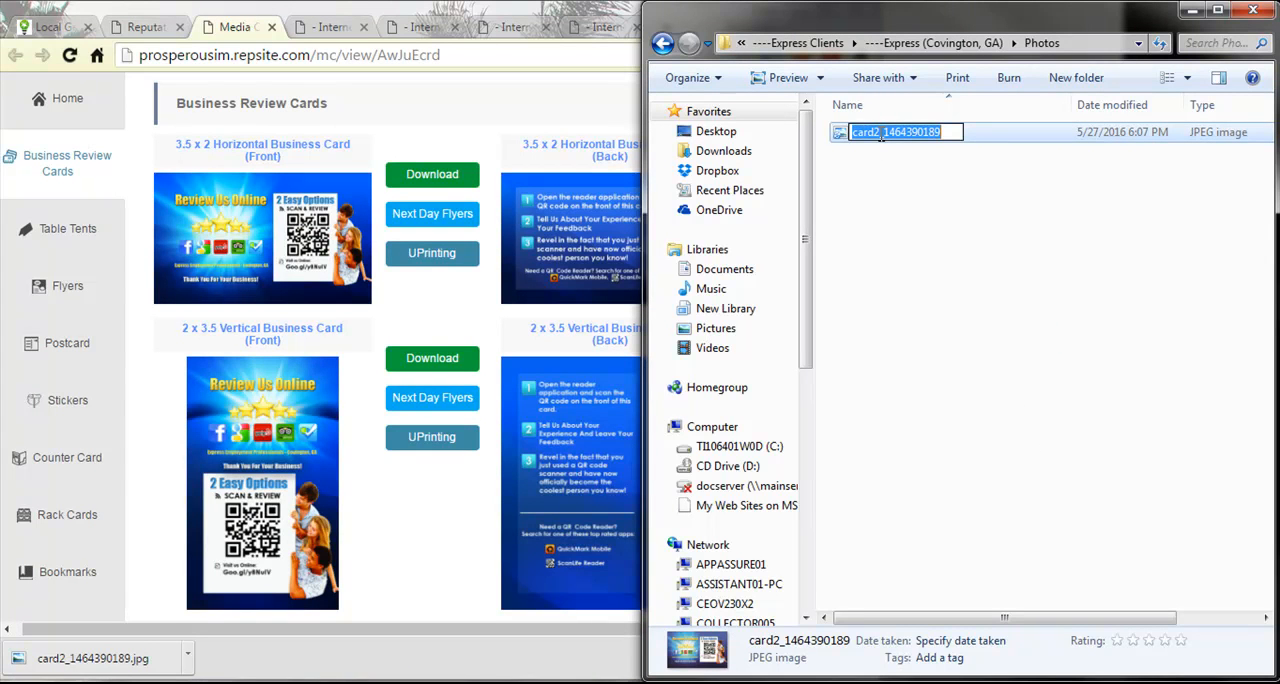
pyautogui.write('Expres')
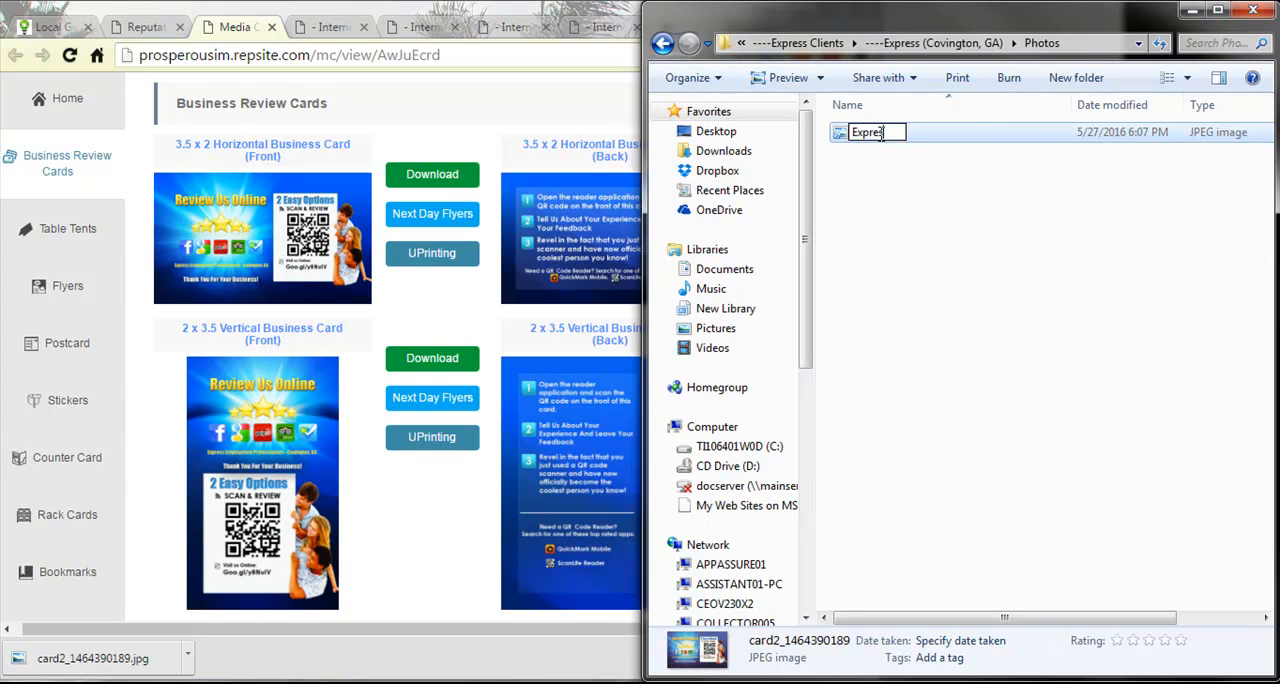
pyautogui.write('sCovingtonGA_')
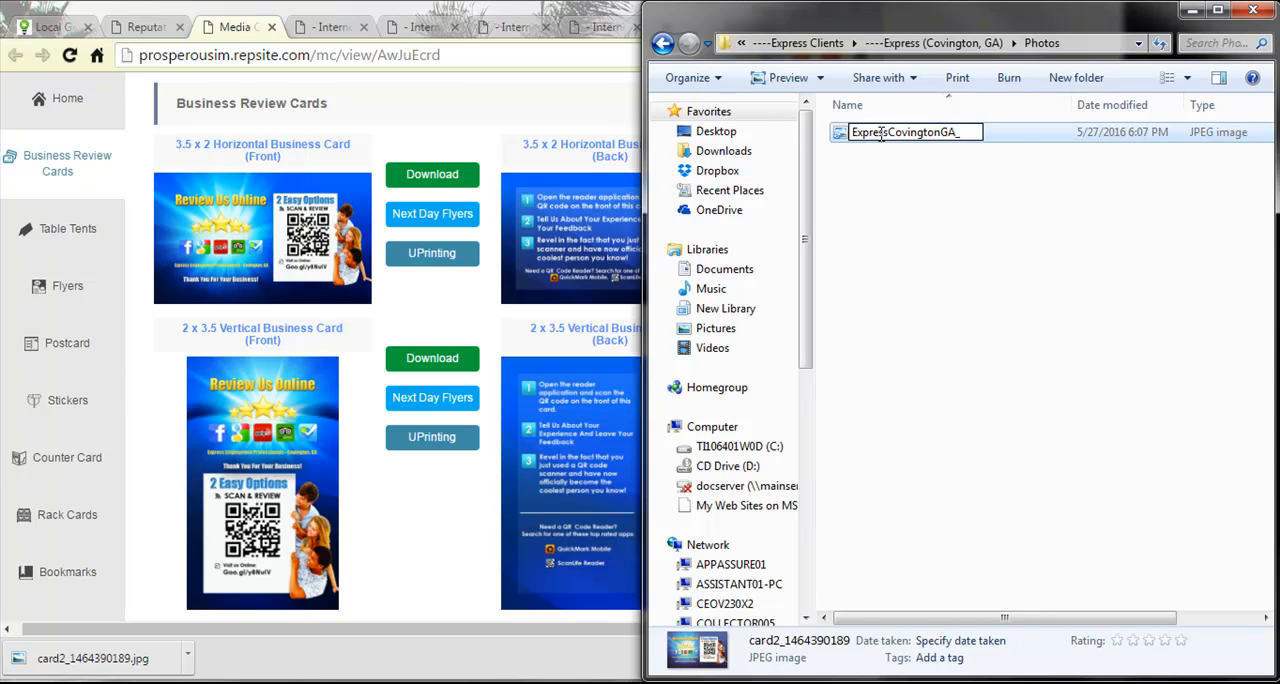
pyautogui.write('QR')
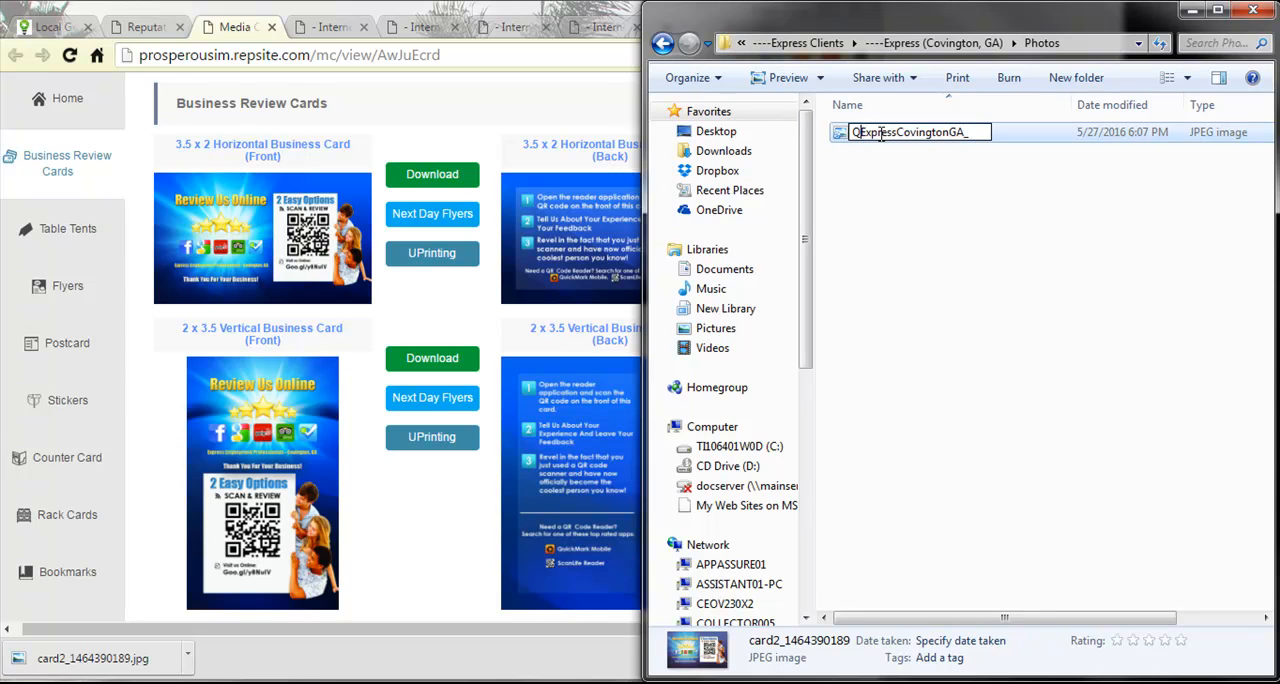
pyautogui.write('Code_')
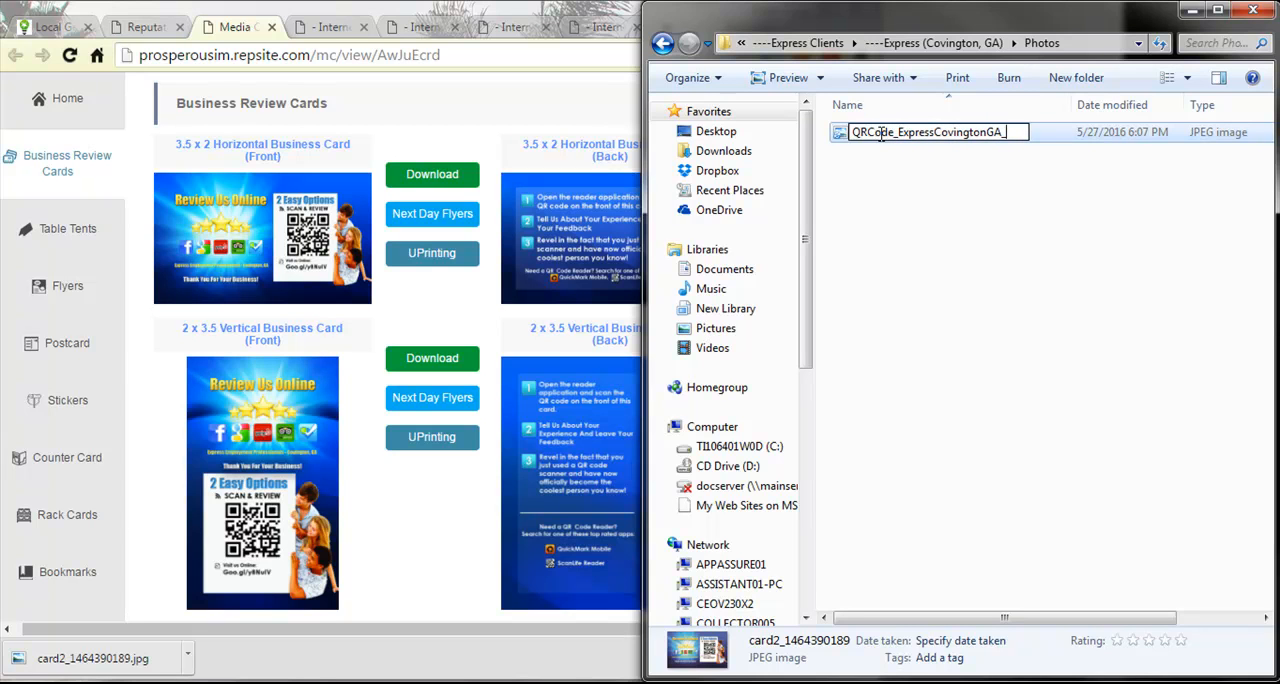
pyautogui.write('RepPortal')
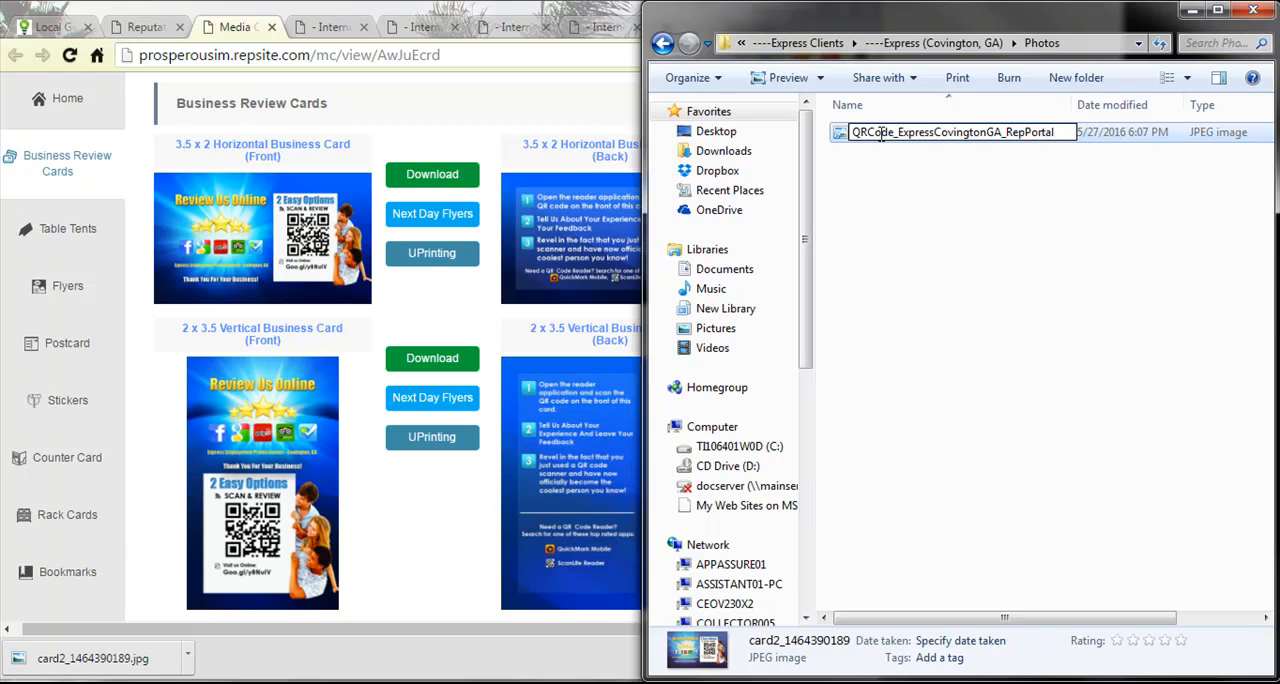
pyautogui.press('Return')
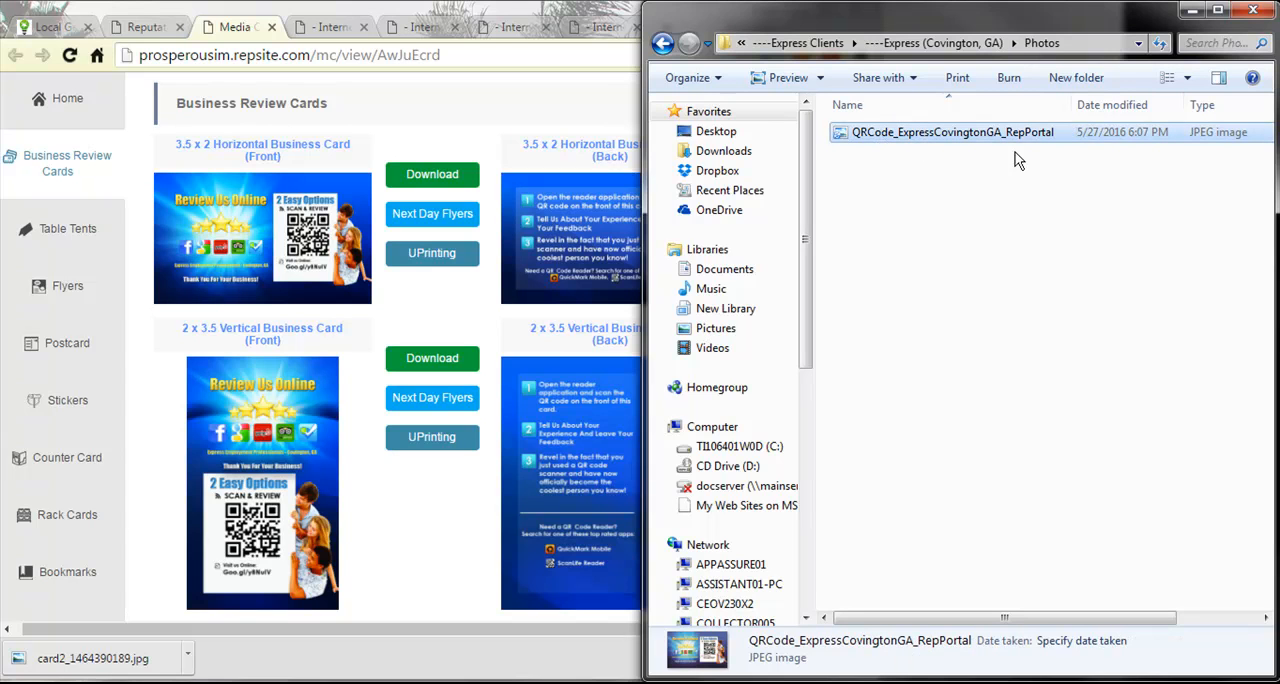
# - Return to the Marketing Checklist in the browser and set Setup QR Code to Yes under Create Reputation Account(s)
pyautogui.moveTo(1048, 20); pyautogui.dragTo(215, 682)
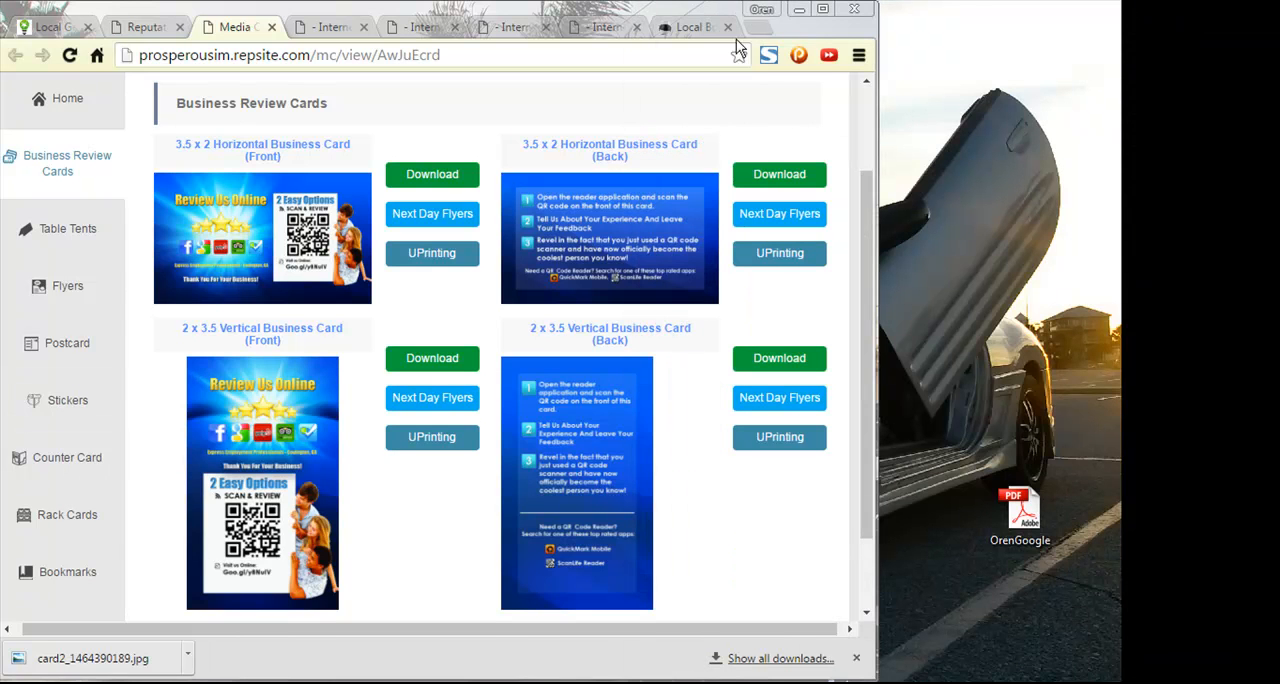
pyautogui.moveTo(649, 12); pyautogui.dragTo(709, 1)
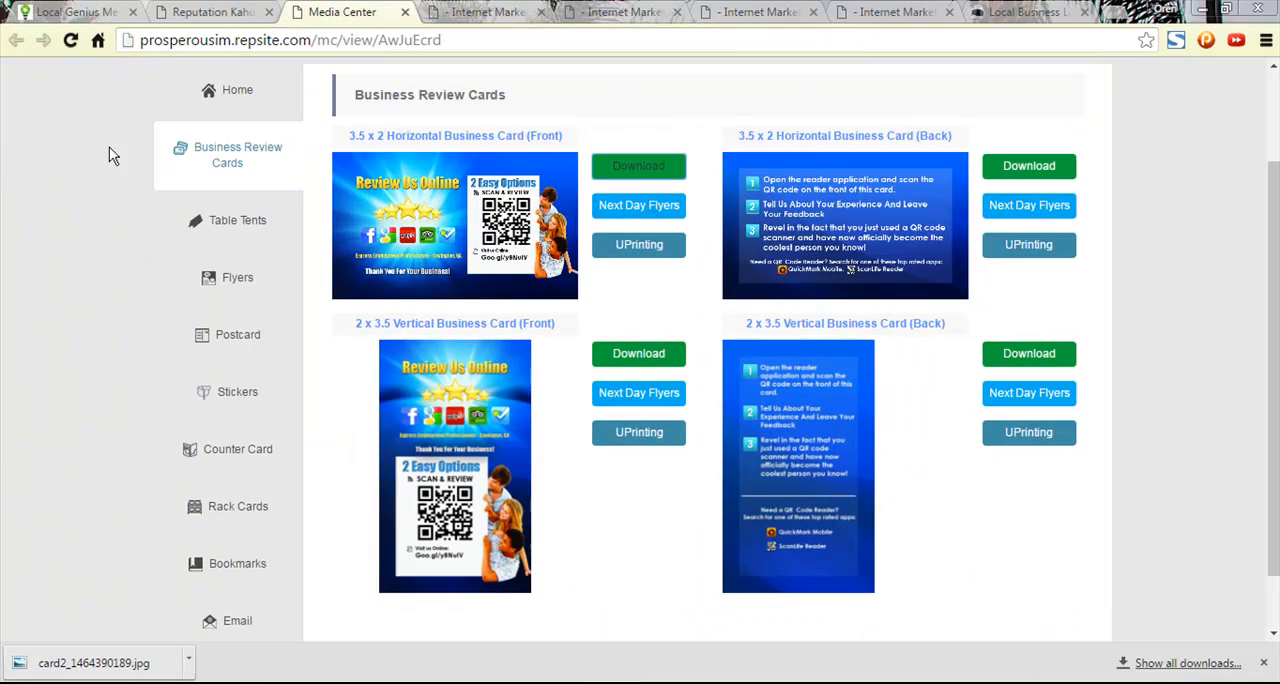
pyautogui.click(242, 8)
pyautogui.click(390, 12)
pyautogui.click(470, 10)
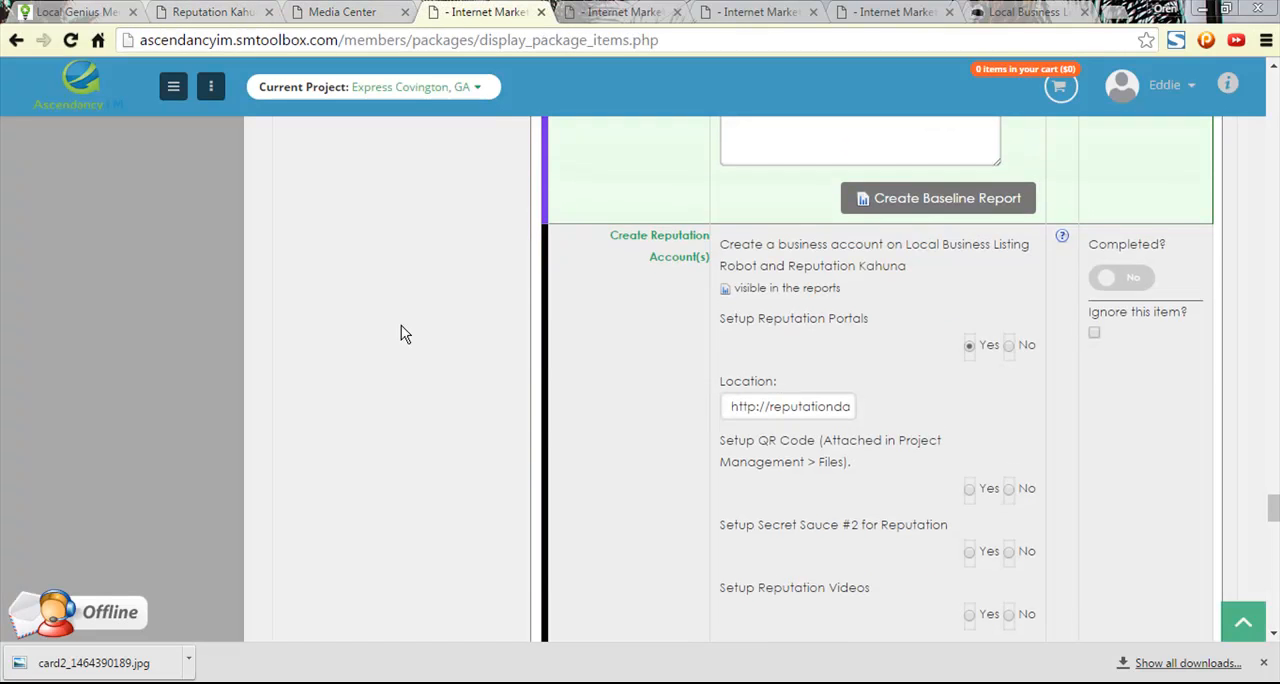
pyautogui.scroll(-2, 928, 303)
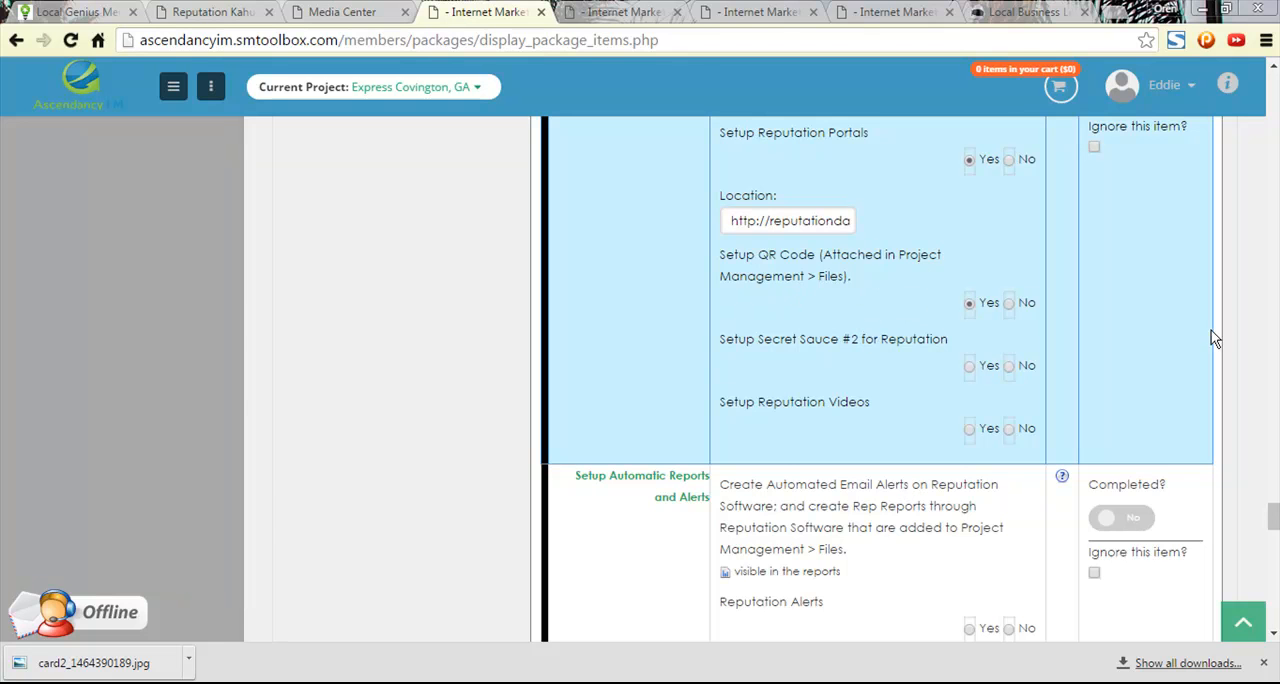
# - Open the Files page of Project Management/Discussions for the Express Covington, GA project
pyautogui.moveTo(1273, 516); pyautogui.dragTo(1250, 80)
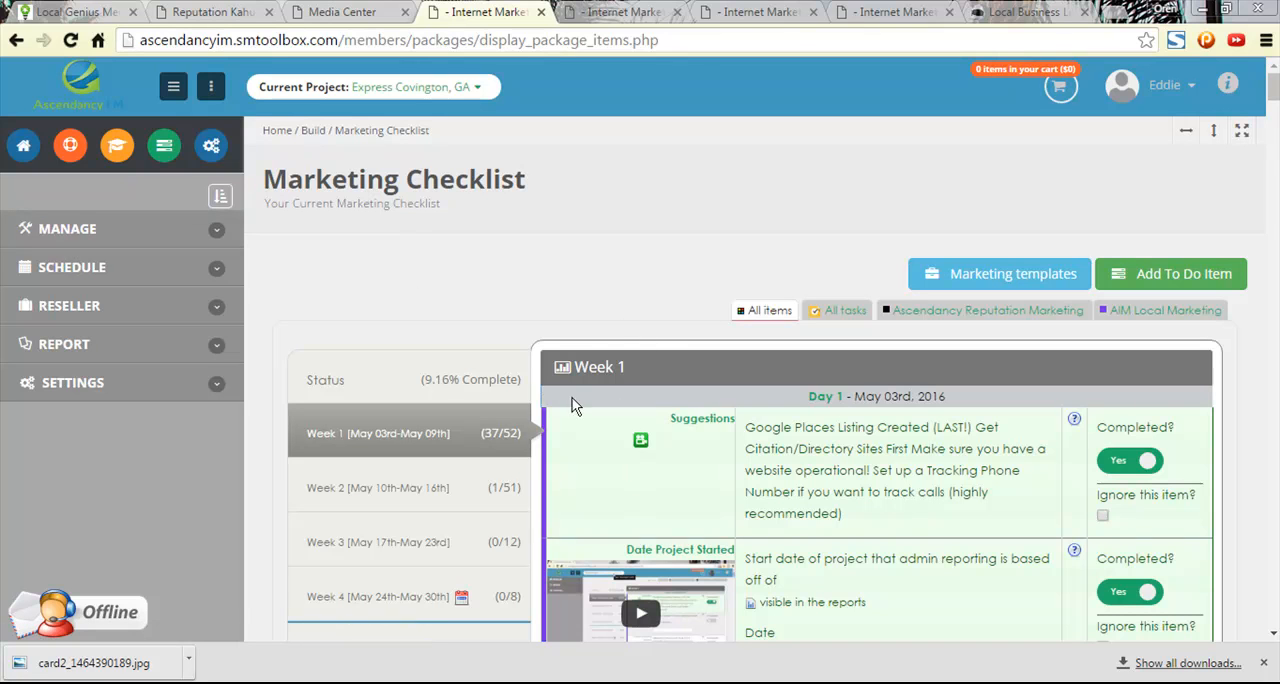
pyautogui.click(157, 229)
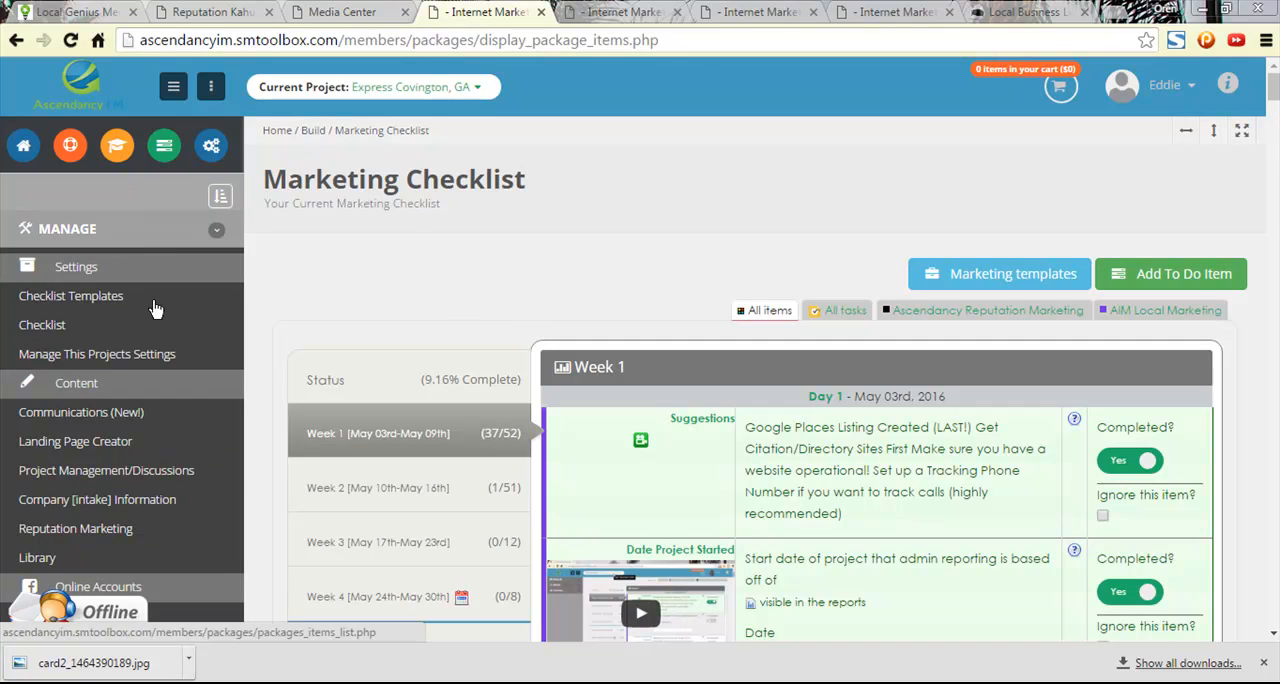
pyautogui.click(126, 481)
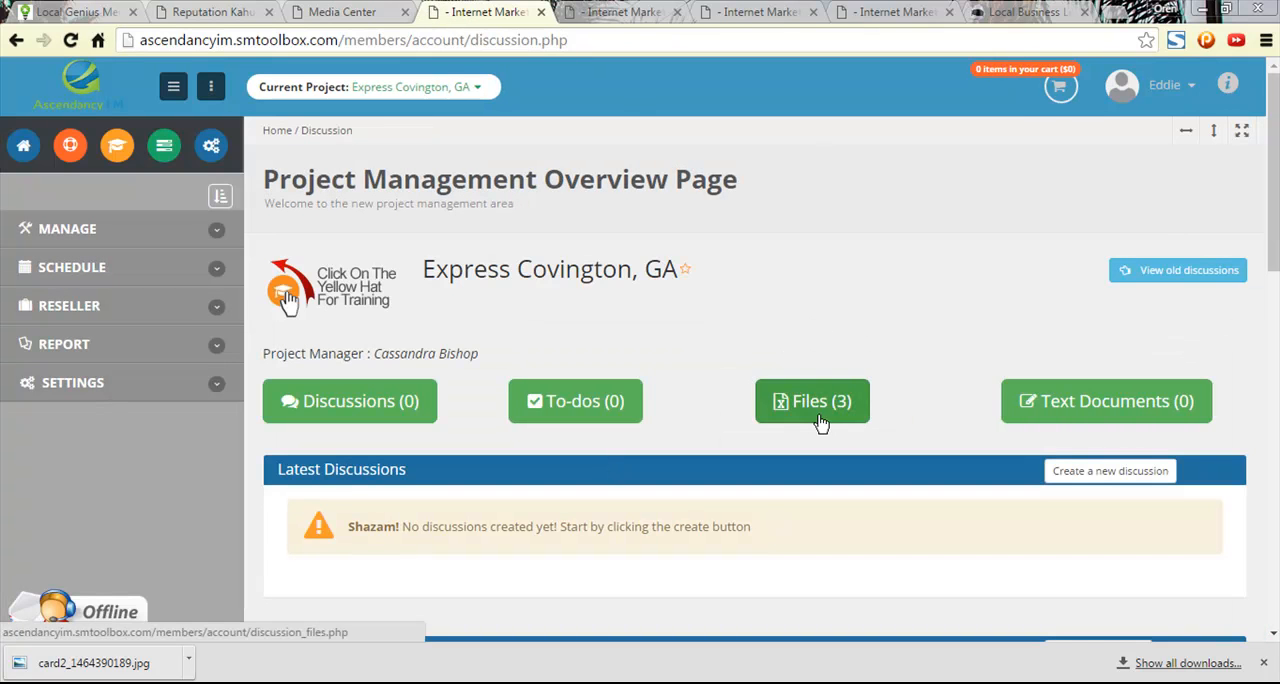
pyautogui.click(820, 424)
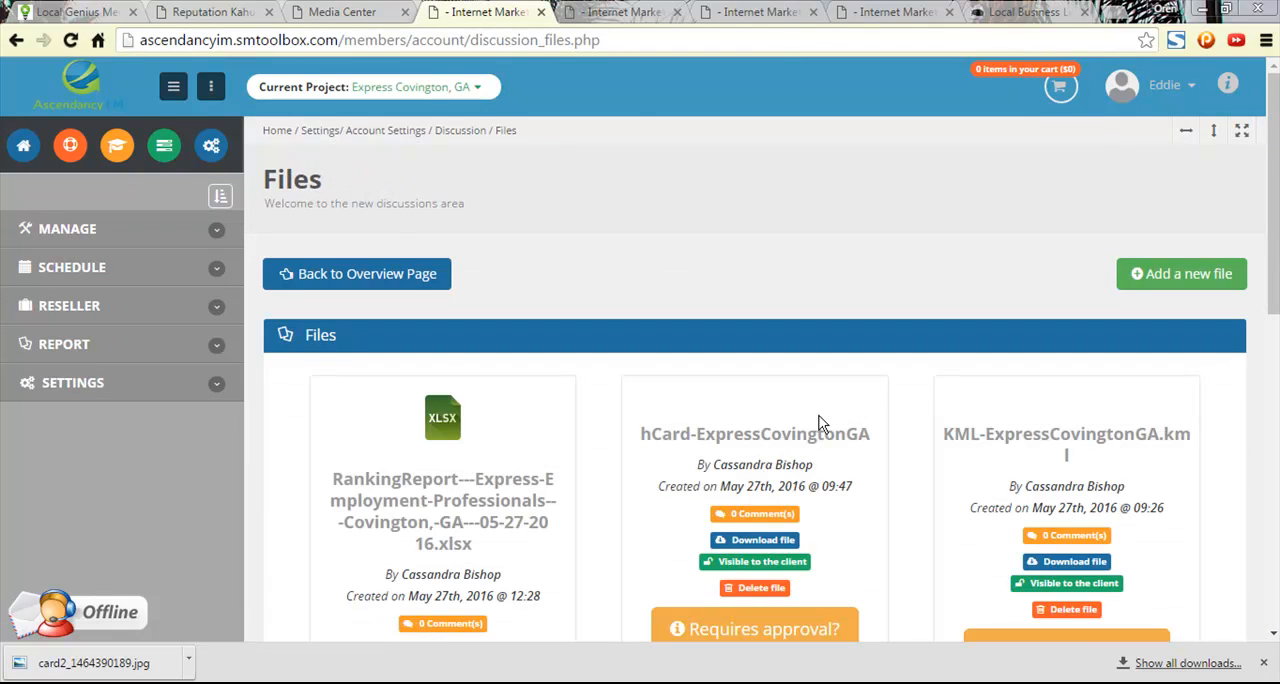
pyautogui.scroll(-4, 820, 424)
pyautogui.scroll(3, 811, 430)
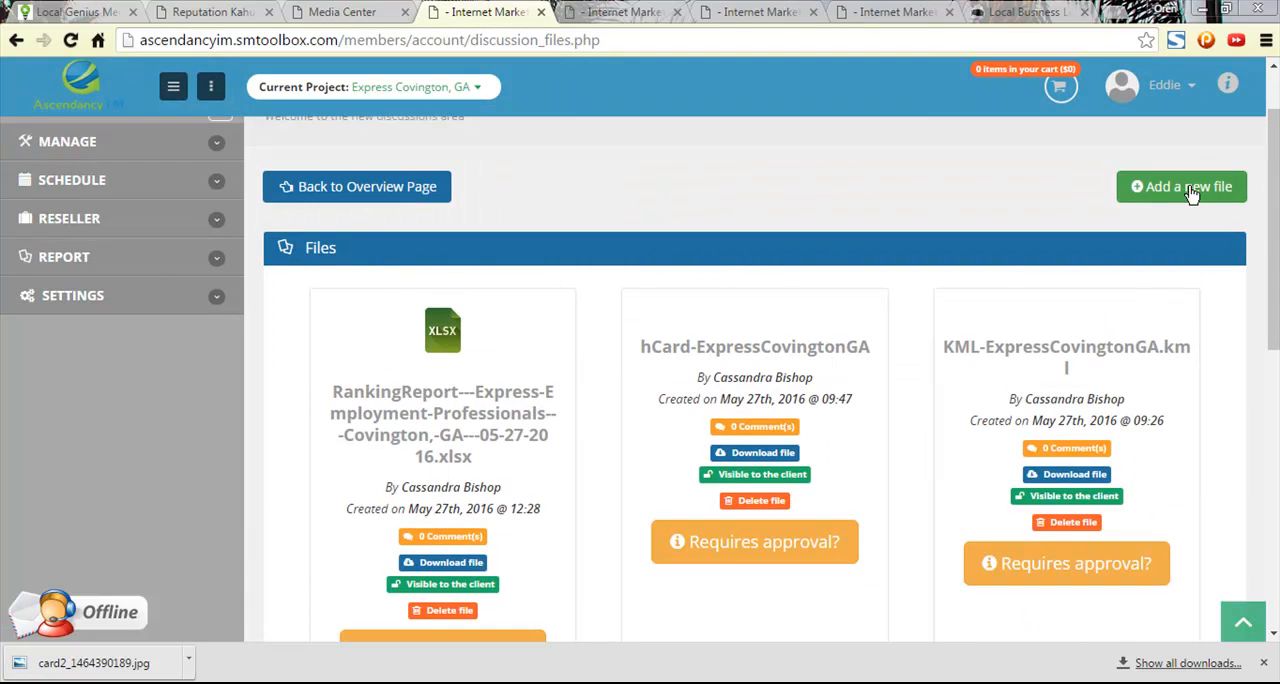
# - Upload QRCode_ExpressCovingtonGA_RepPortal.jpg to the project files and make it visible to the client
pyautogui.click(1190, 190)
pyautogui.moveTo(93, 663); pyautogui.dragTo(590, 338)
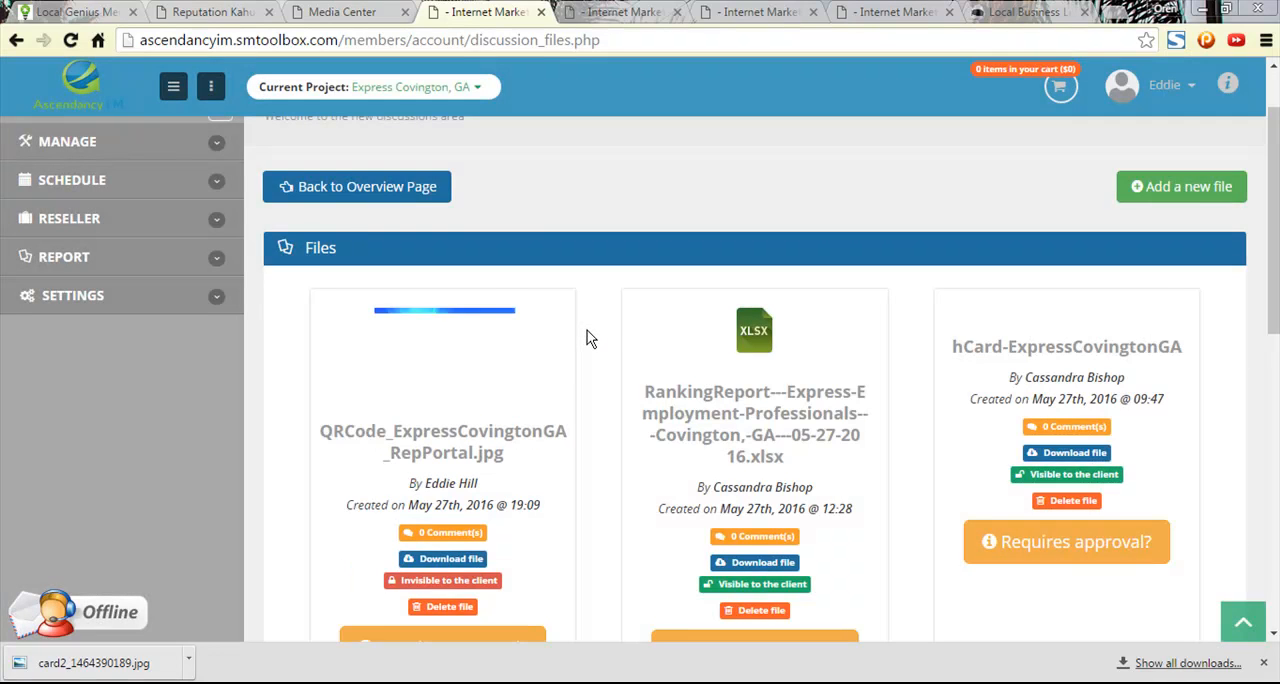
pyautogui.scroll(-1, 588, 340)
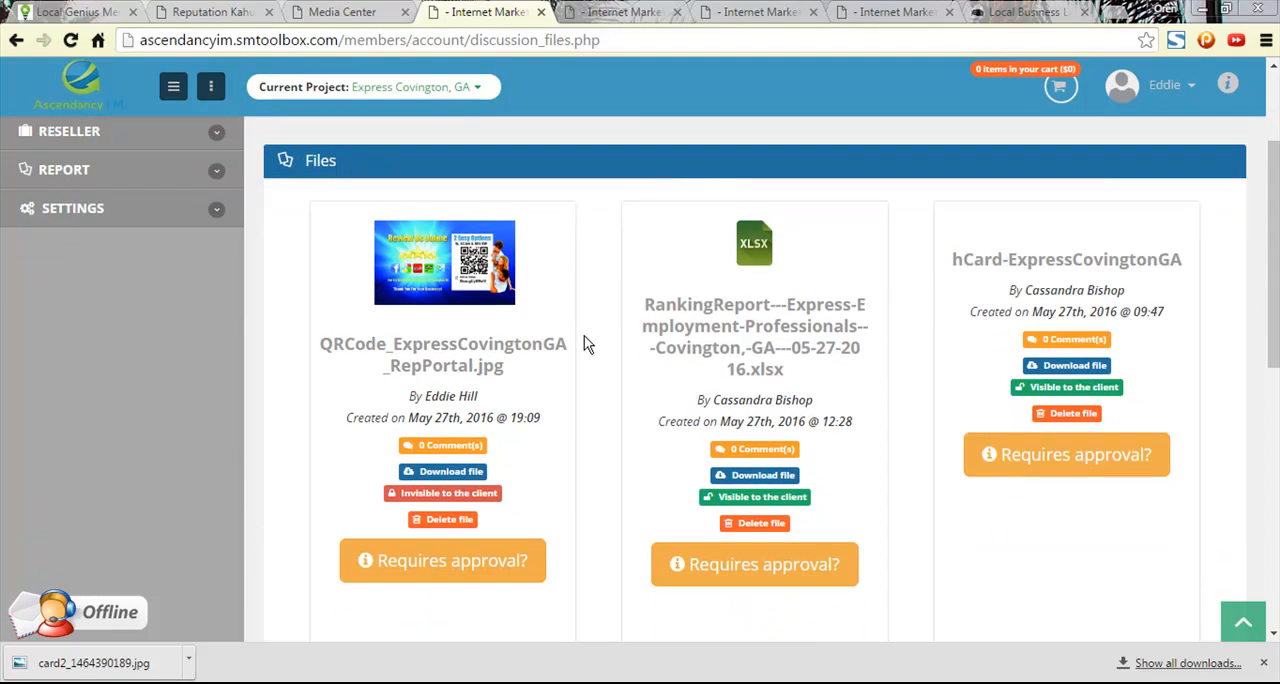
pyautogui.click(442, 500)
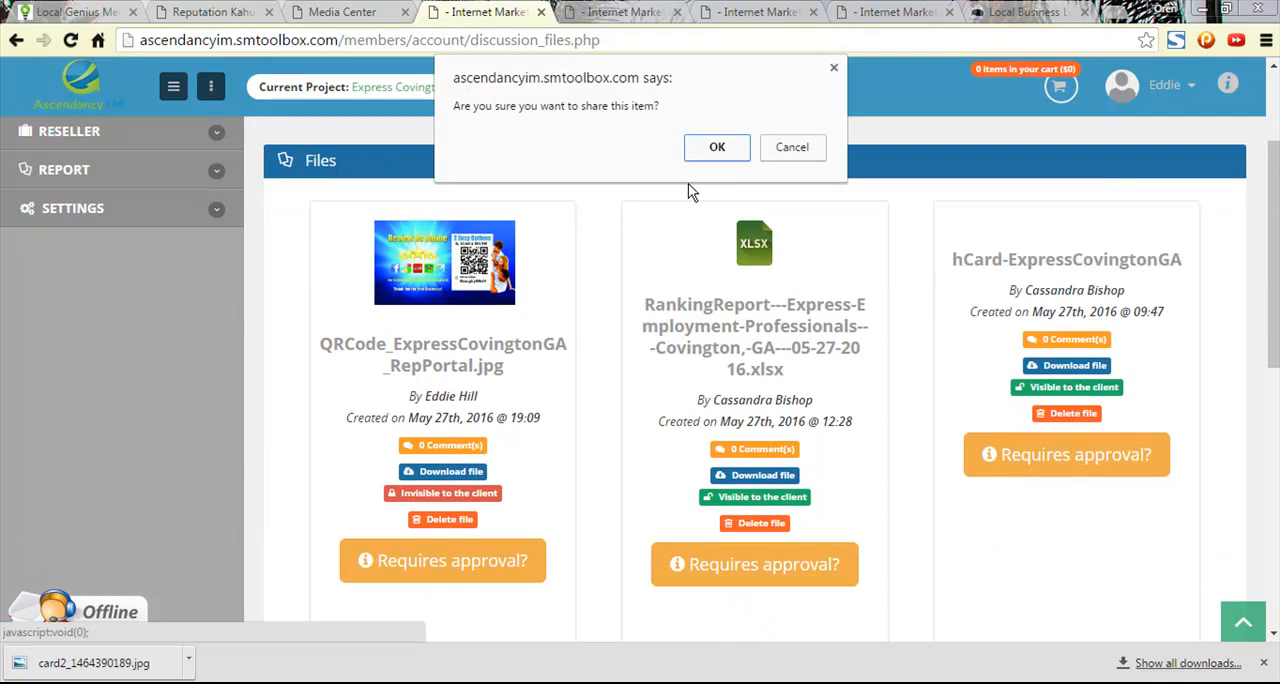
pyautogui.click(717, 147)
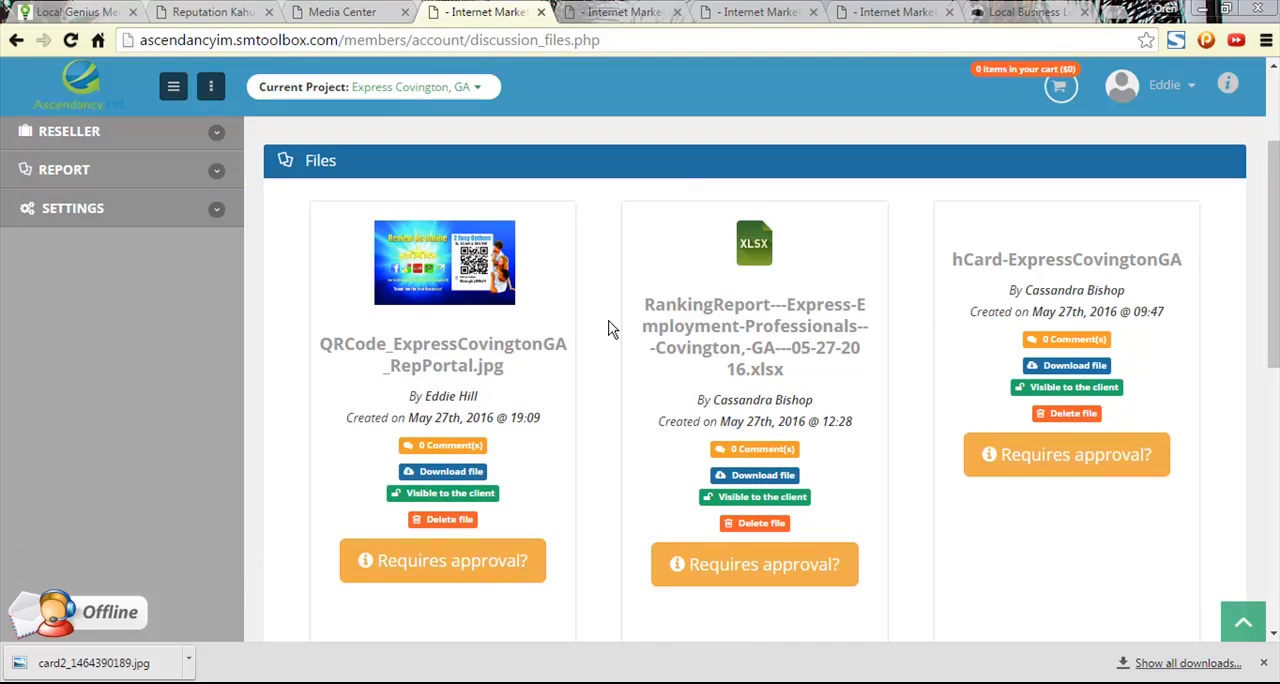
pyautogui.scroll(3, 412, 233)
pyautogui.click(339, 274)
pyautogui.click(355, 11)
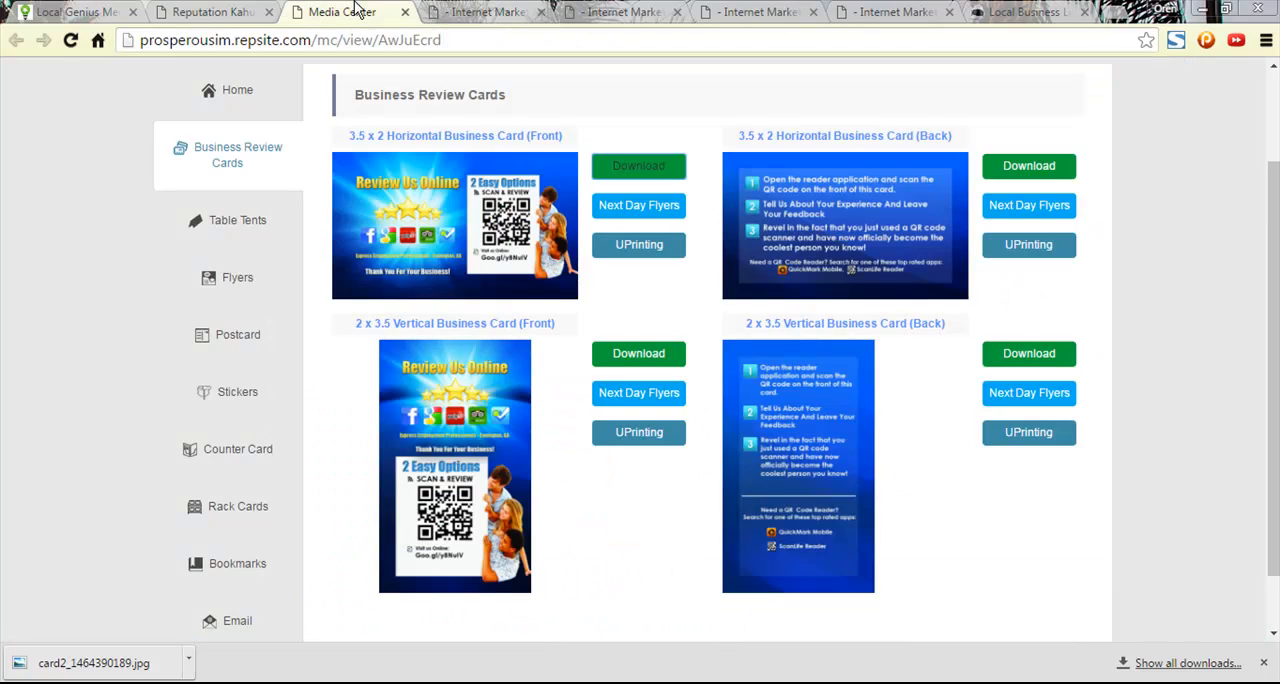
pyautogui.click(482, 11)
pyautogui.click(620, 11)
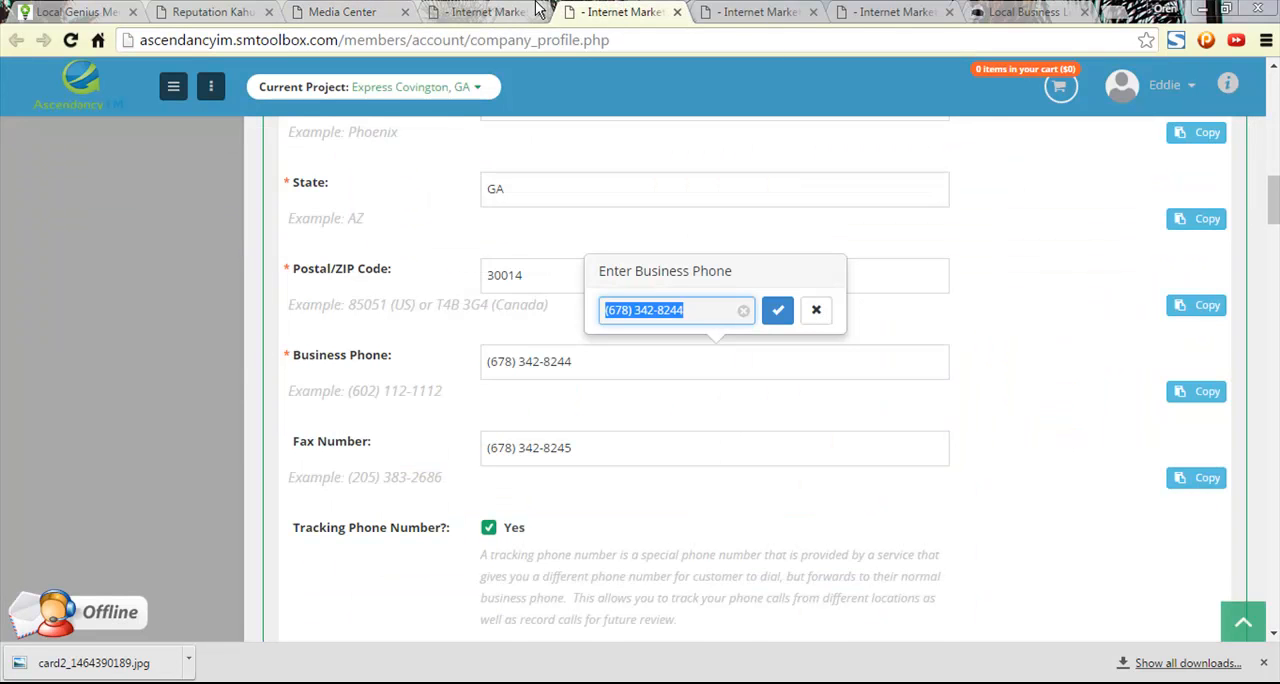
pyautogui.click(712, 10)
pyautogui.click(889, 10)
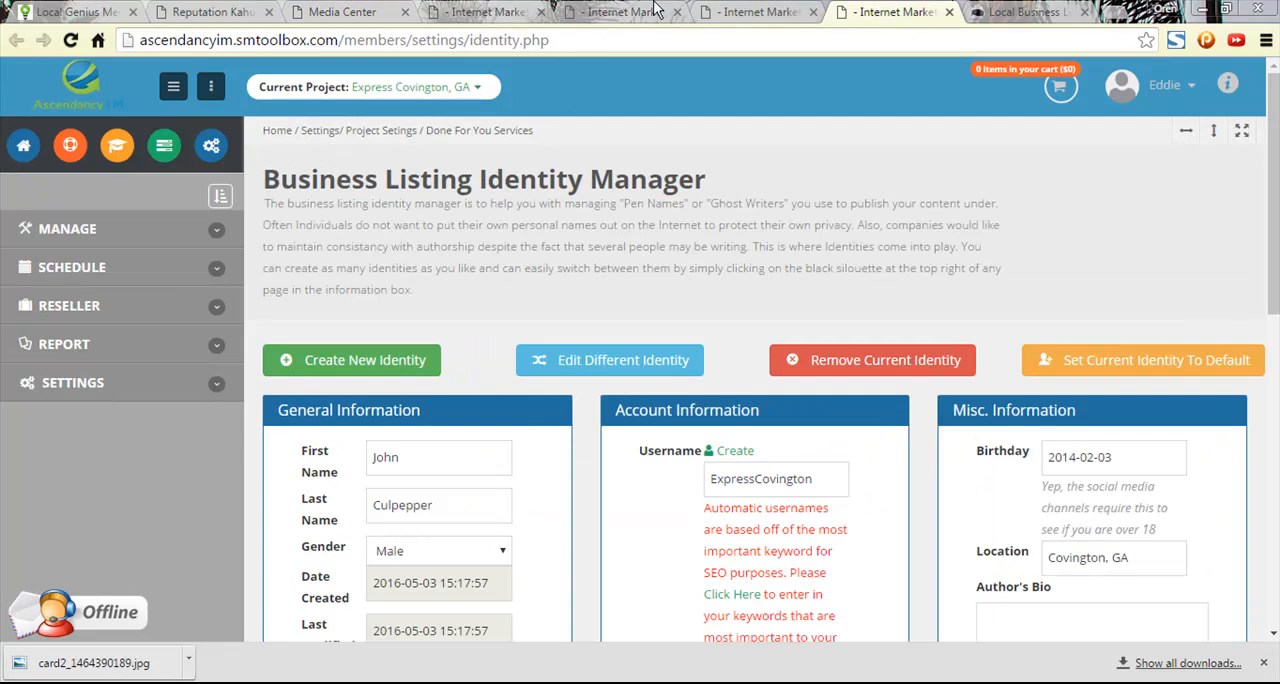
pyautogui.click(474, 10)
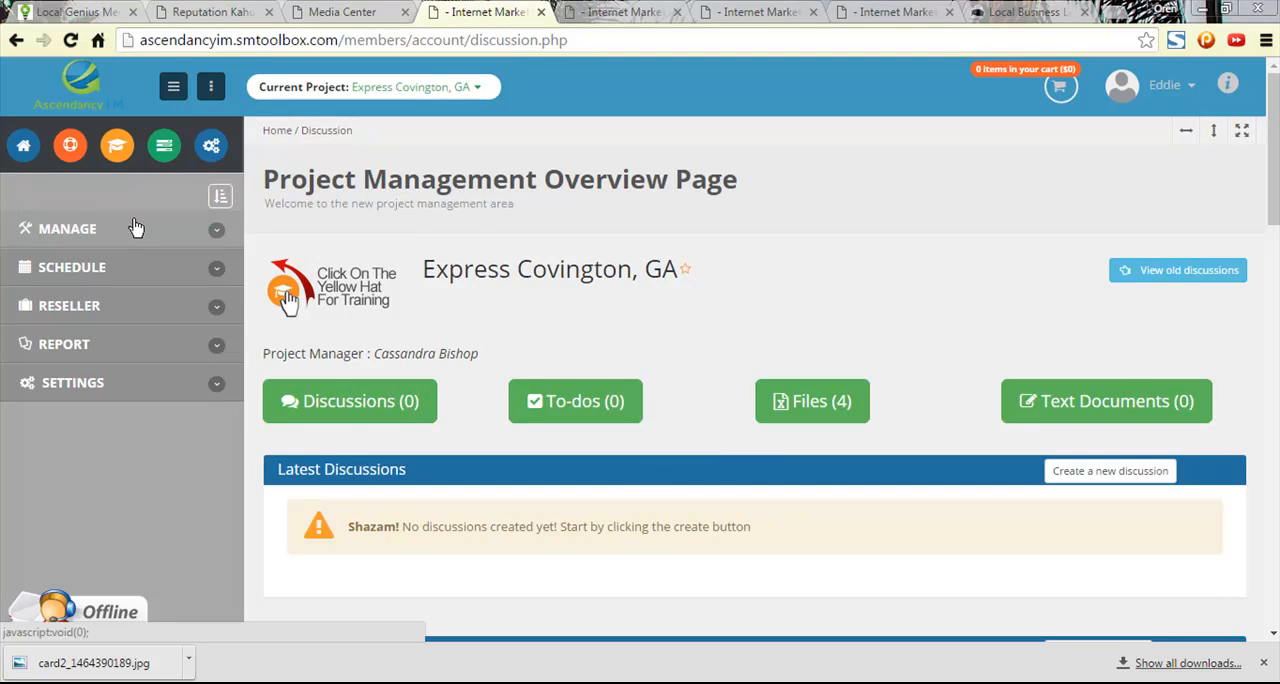
# - Reopen the Marketing Checklist and go to the Create Reputation Account(s) item in Week 1
pyautogui.click(164, 145)
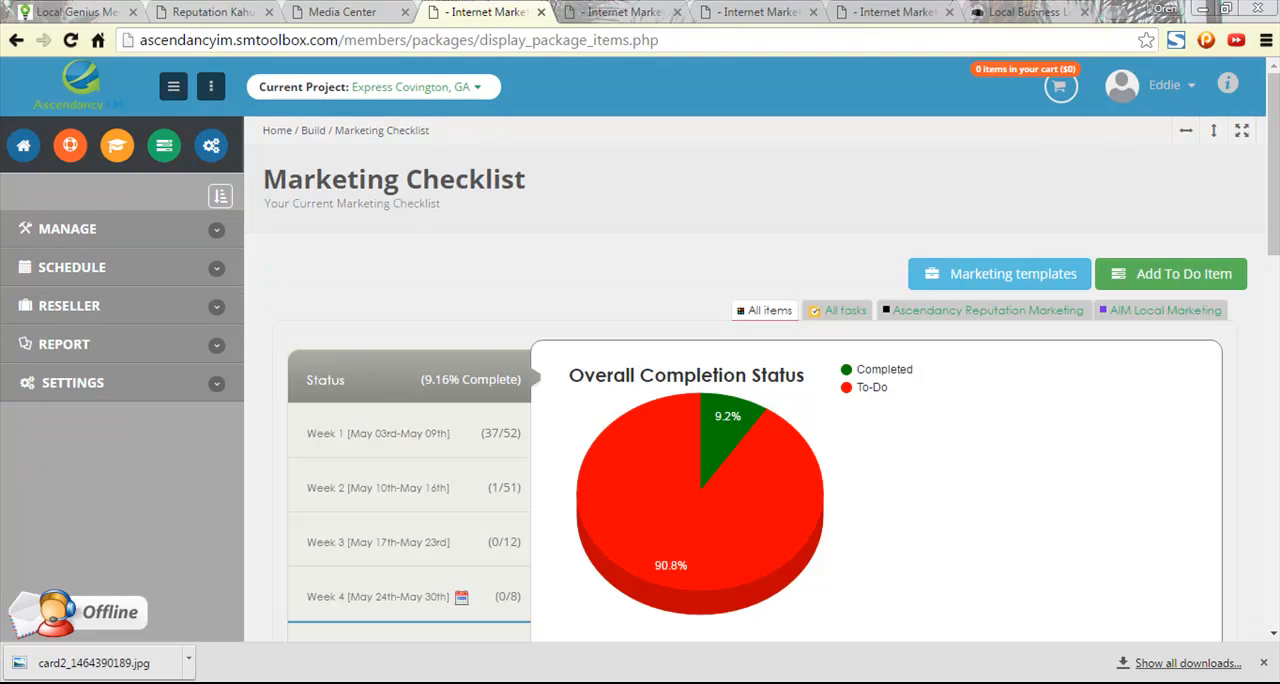
pyautogui.scroll(-15, 869, 400)
pyautogui.scroll(-15, 876, 500)
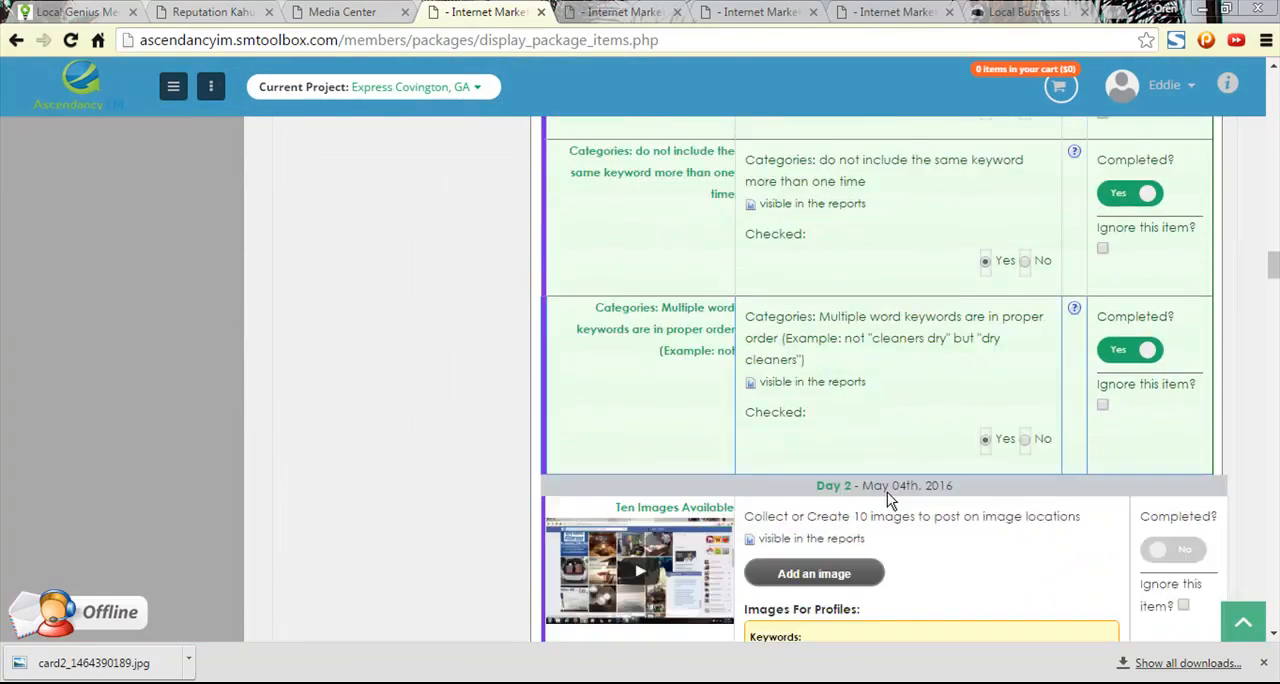
pyautogui.scroll(1, 875, 504)
pyautogui.scroll(3, 873, 503)
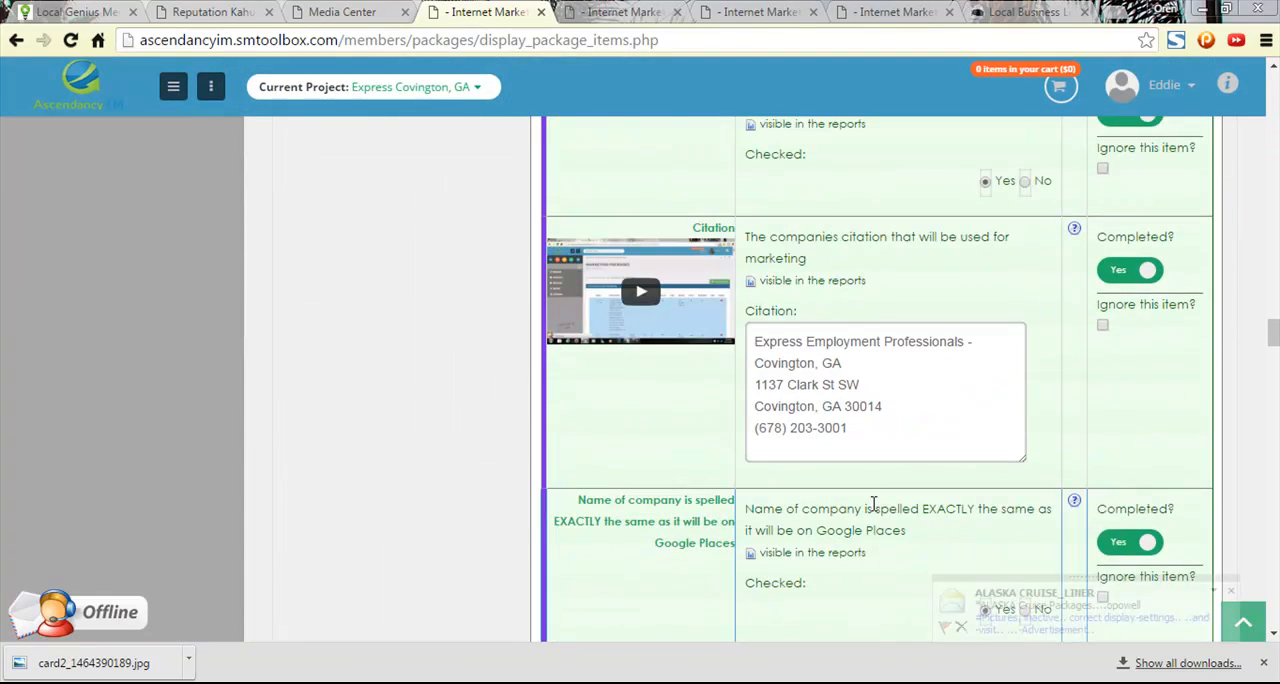
pyautogui.scroll(-7, 872, 503)
pyautogui.scroll(-15, 875, 505)
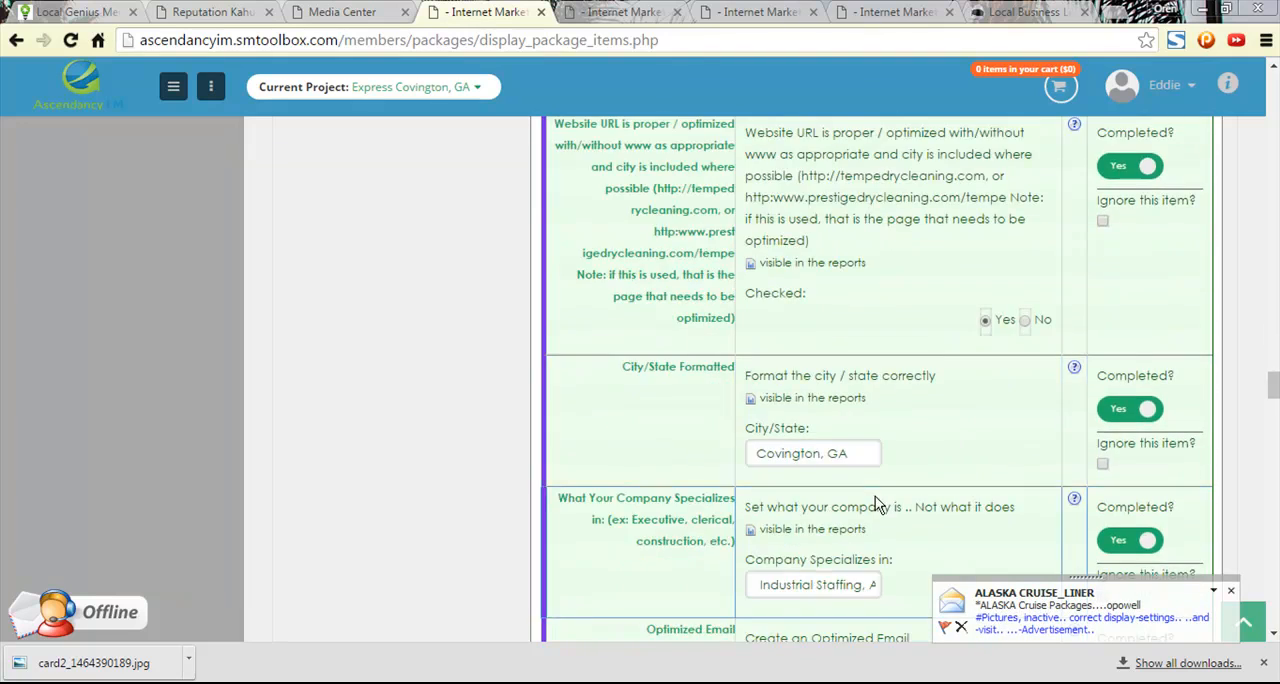
pyautogui.scroll(-5, 866, 418)
pyautogui.scroll(1, 866, 420)
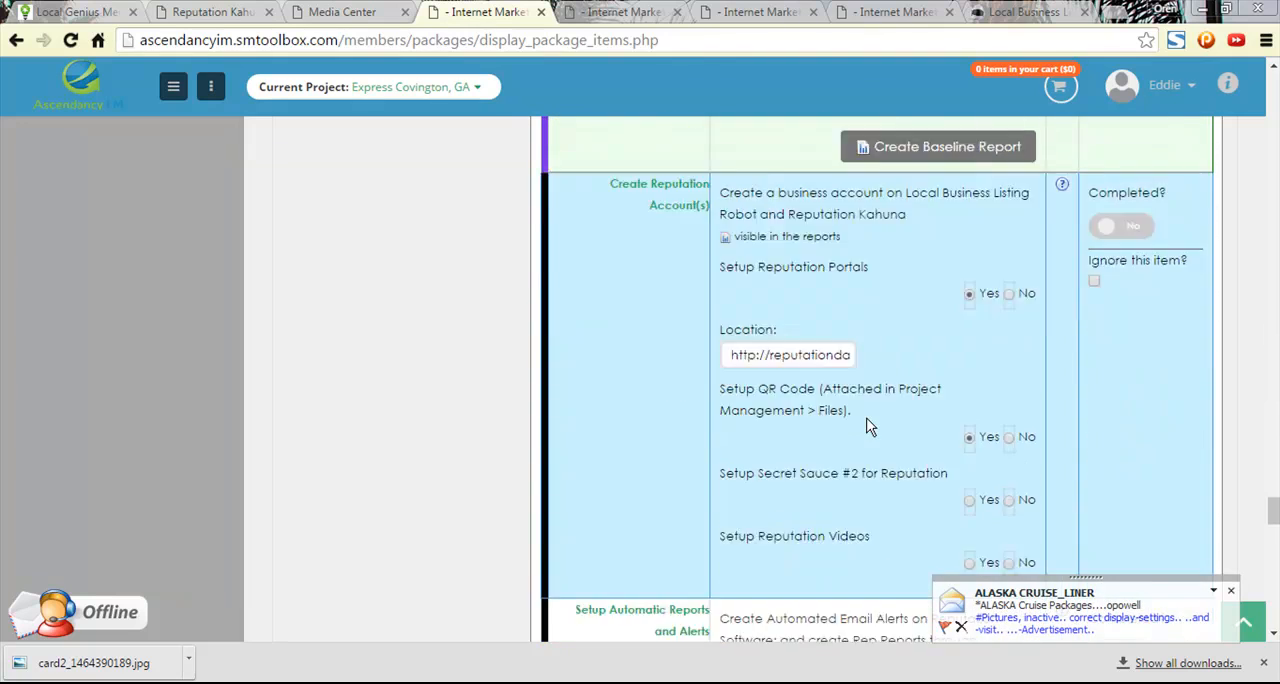
# - Review the Create Reputation Account(s) and Setup Automatic Reports and Alerts items in the Marketing Checklist
pyautogui.scroll(-3, 865, 420)
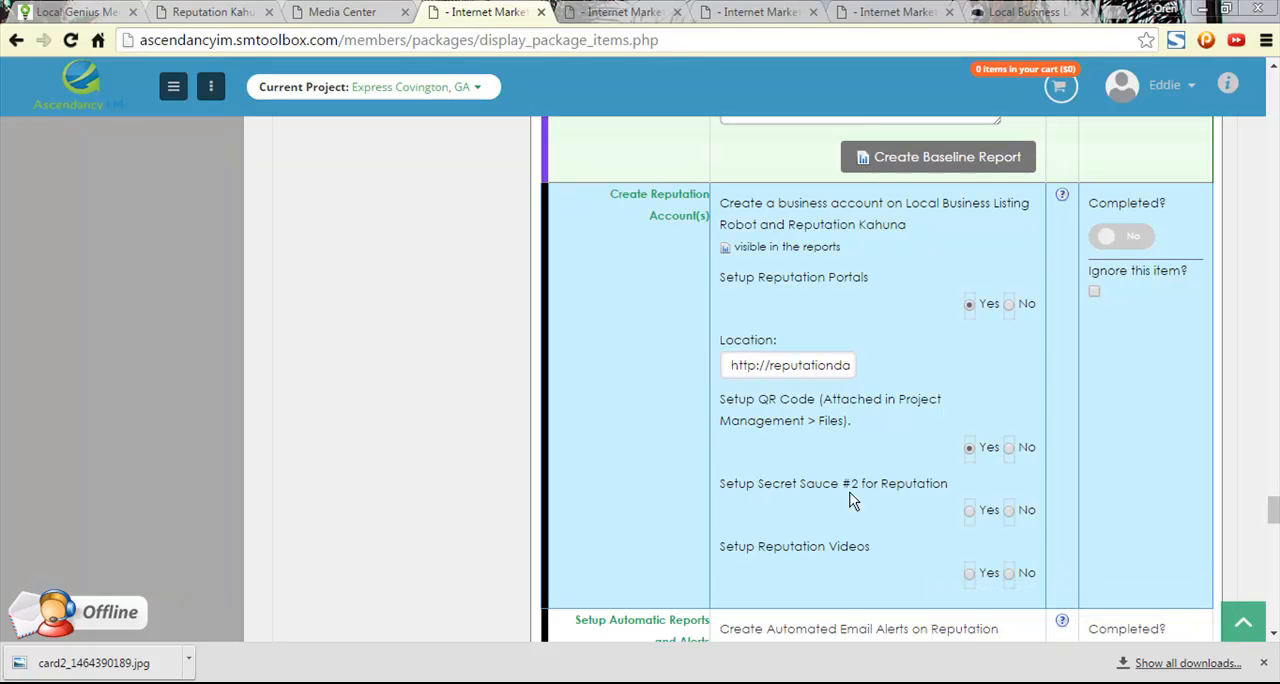
pyautogui.scroll(1, 924, 487)
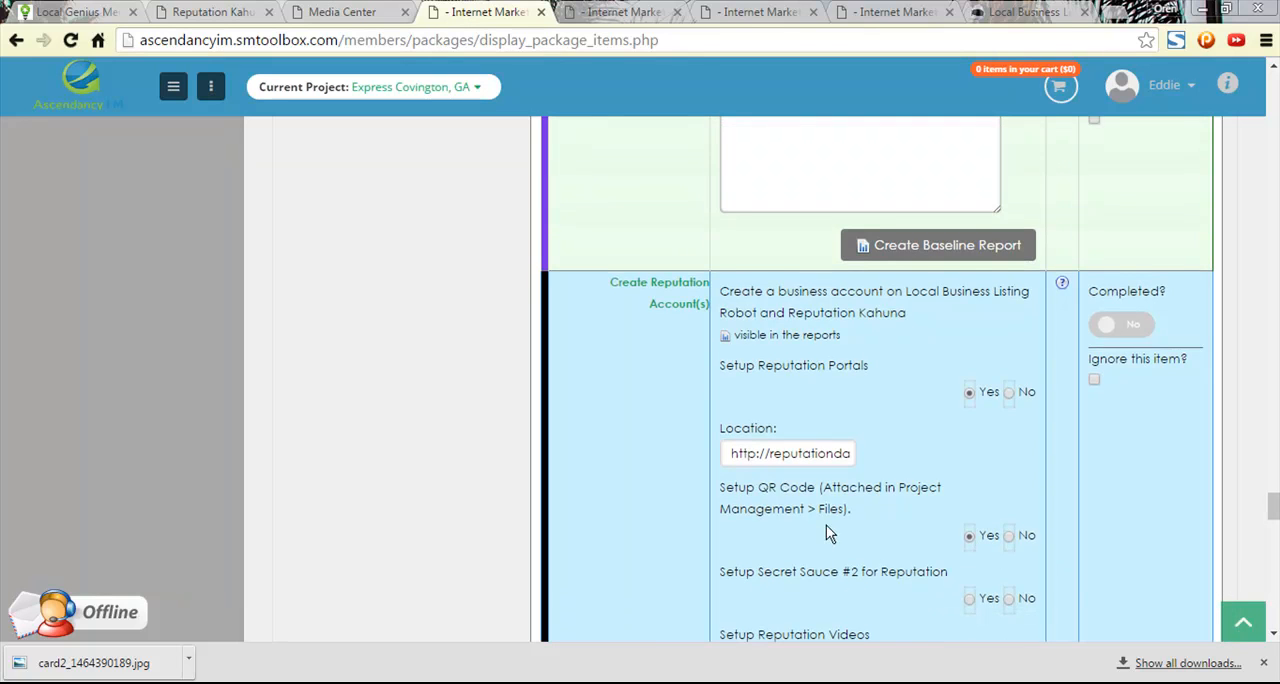
pyautogui.scroll(-1, 828, 534)
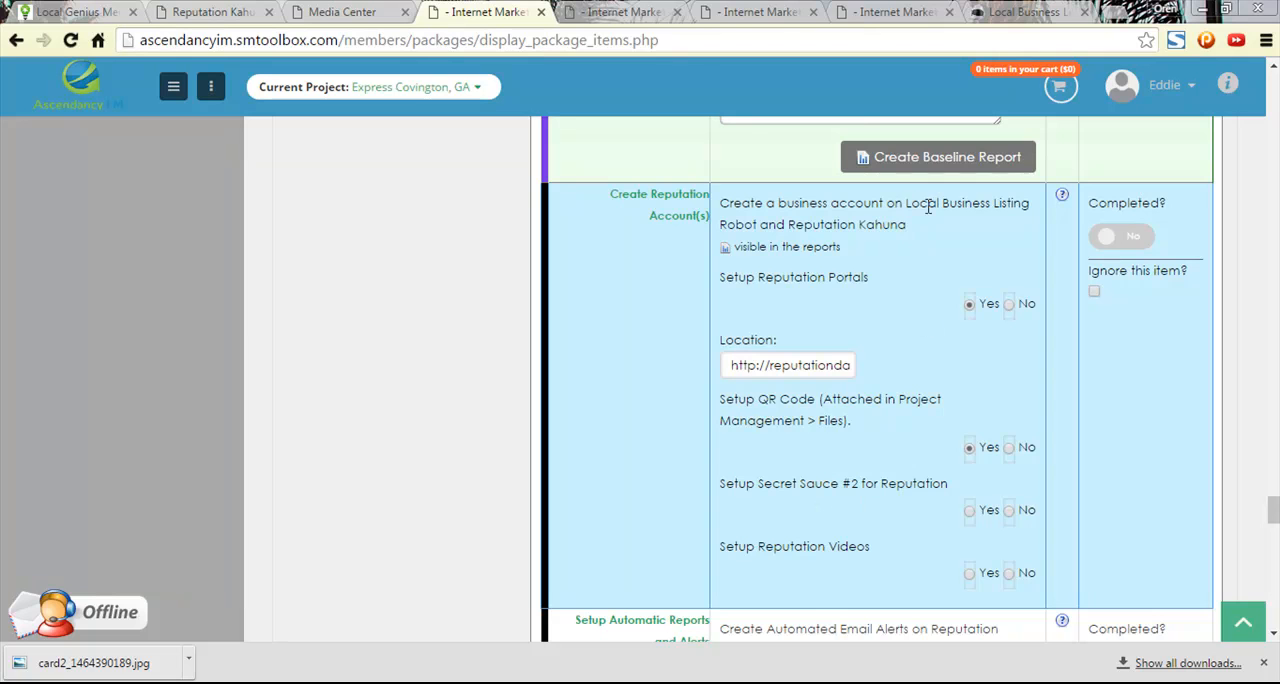
pyautogui.scroll(-3, 914, 521)
pyautogui.scroll(1, 890, 505)
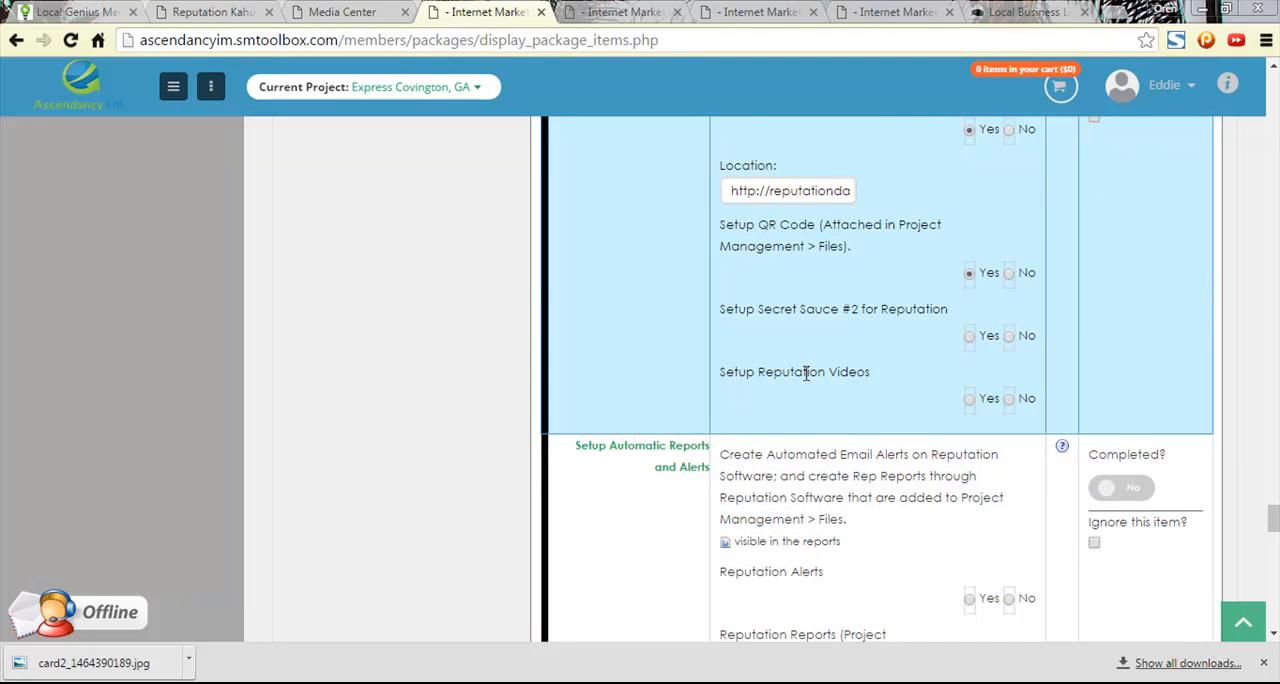
pyautogui.scroll(2, 920, 415)
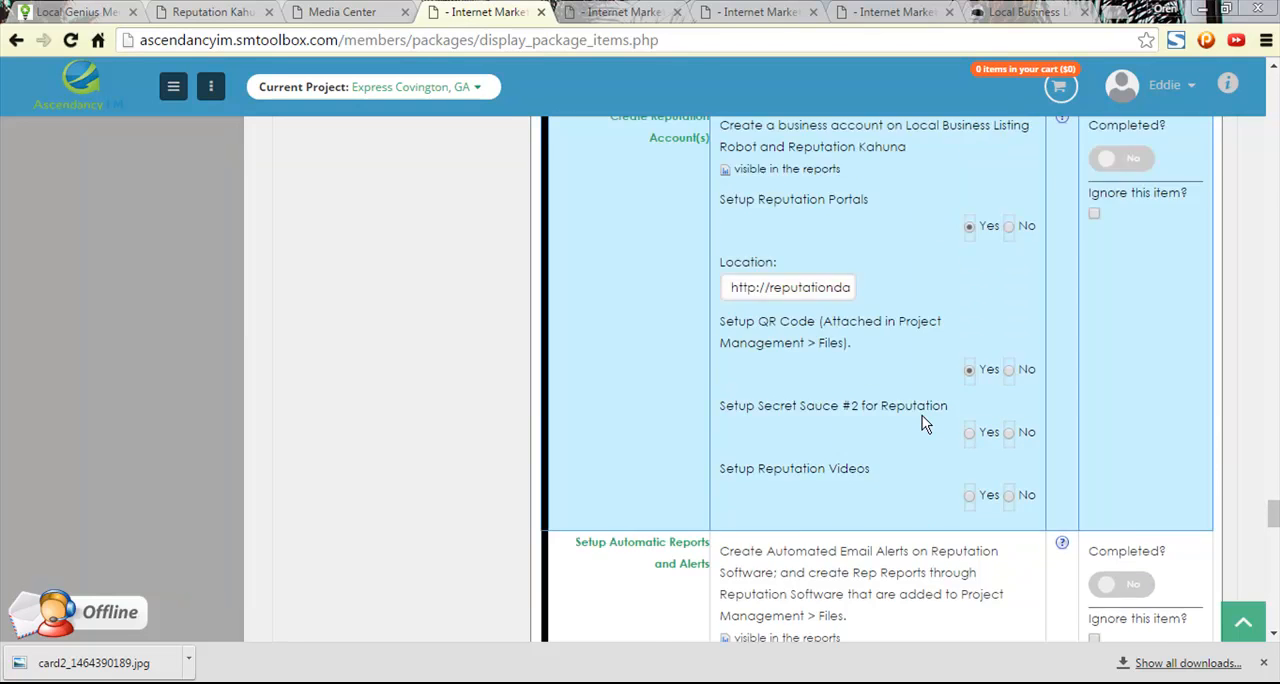
pyautogui.scroll(-1, 922, 415)
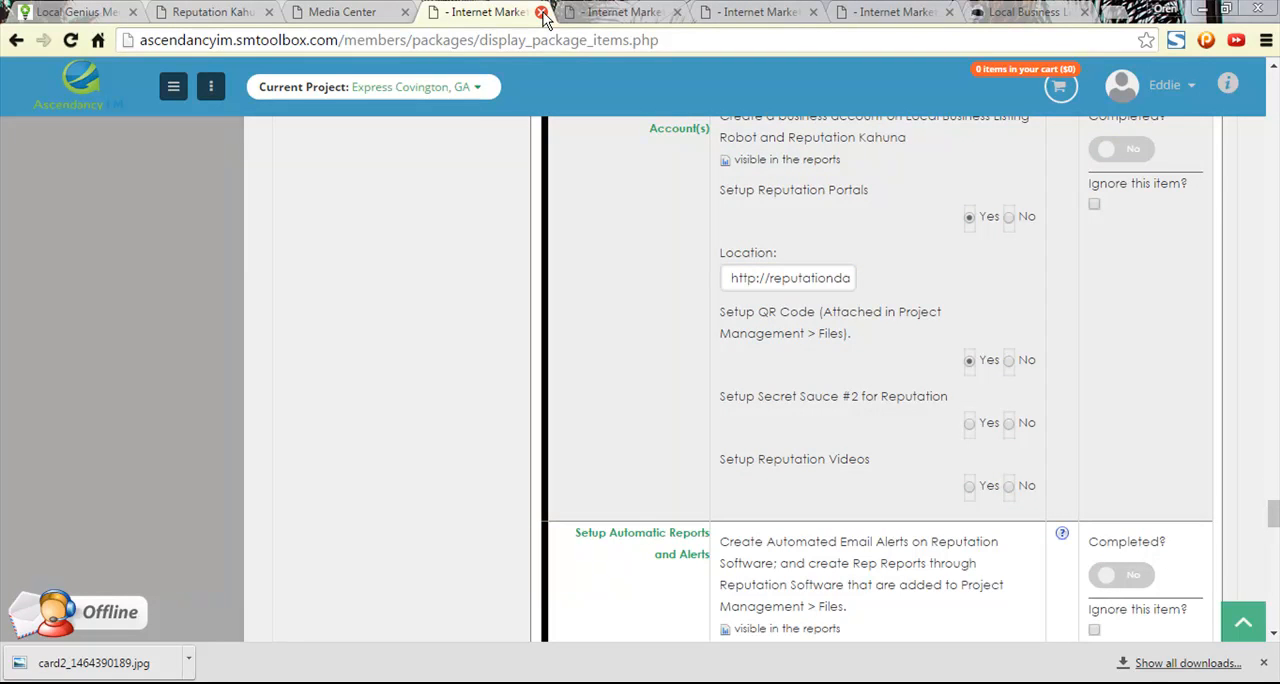
pyautogui.scroll(-2, 871, 428)
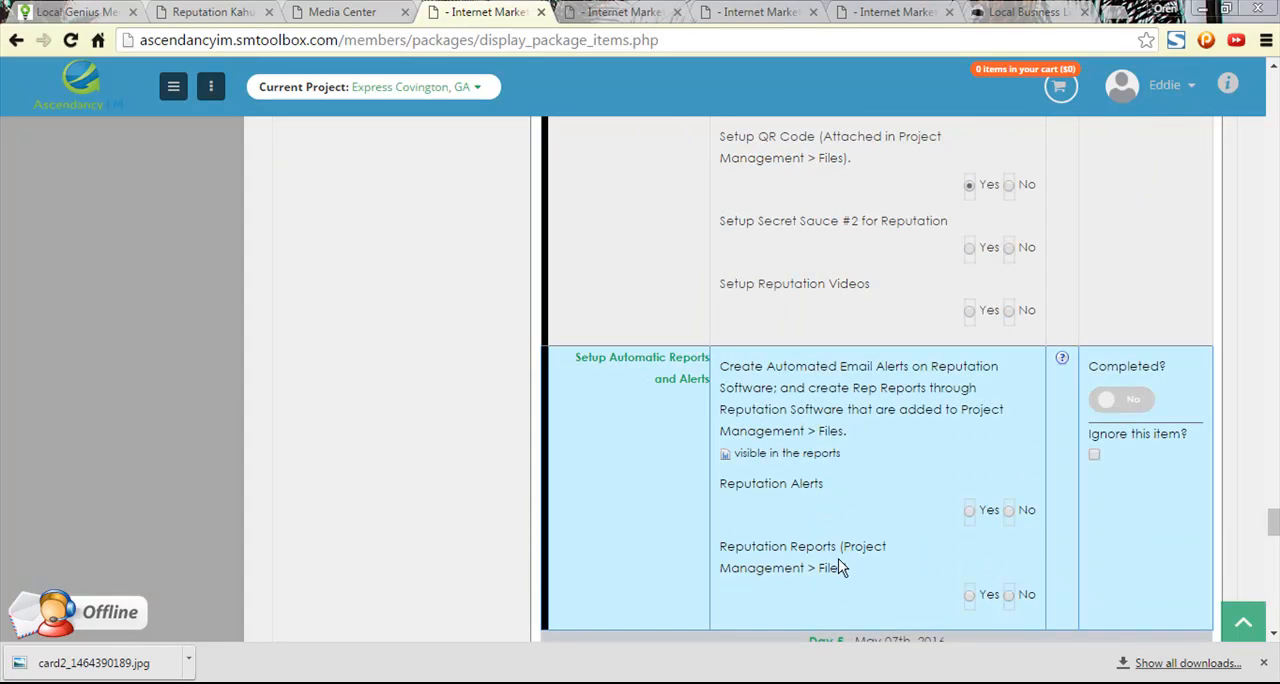
pyautogui.scroll(2, 871, 547)
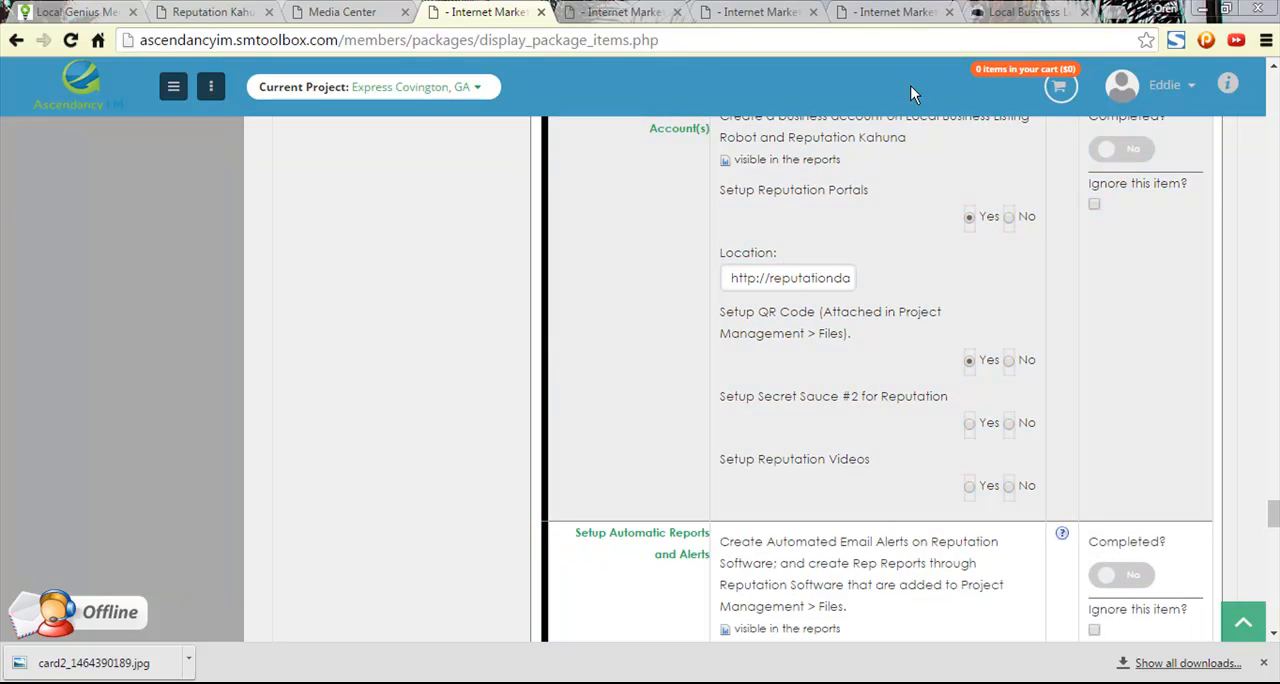
# - Close the Media Center and Reputation Kahuna pages and go to the Local Genius members home
pyautogui.click(322, 10)
pyautogui.click(404, 12)
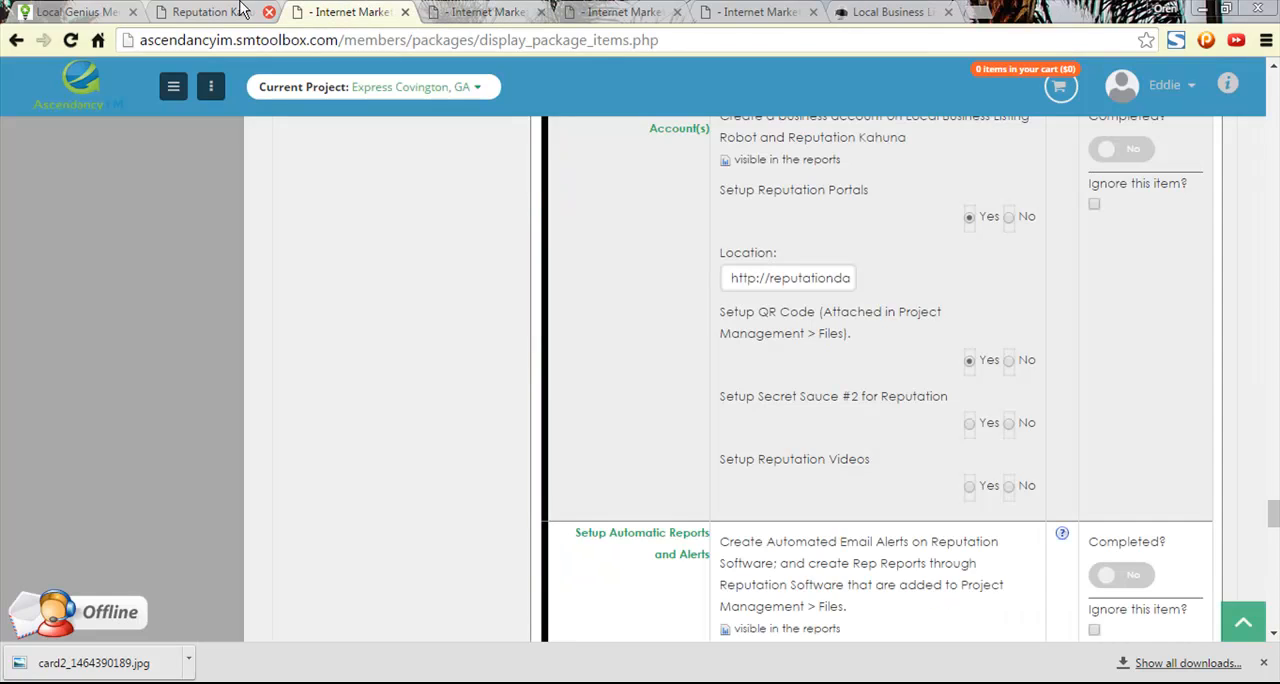
pyautogui.click(228, 12)
pyautogui.click(269, 12)
pyautogui.click(100, 12)
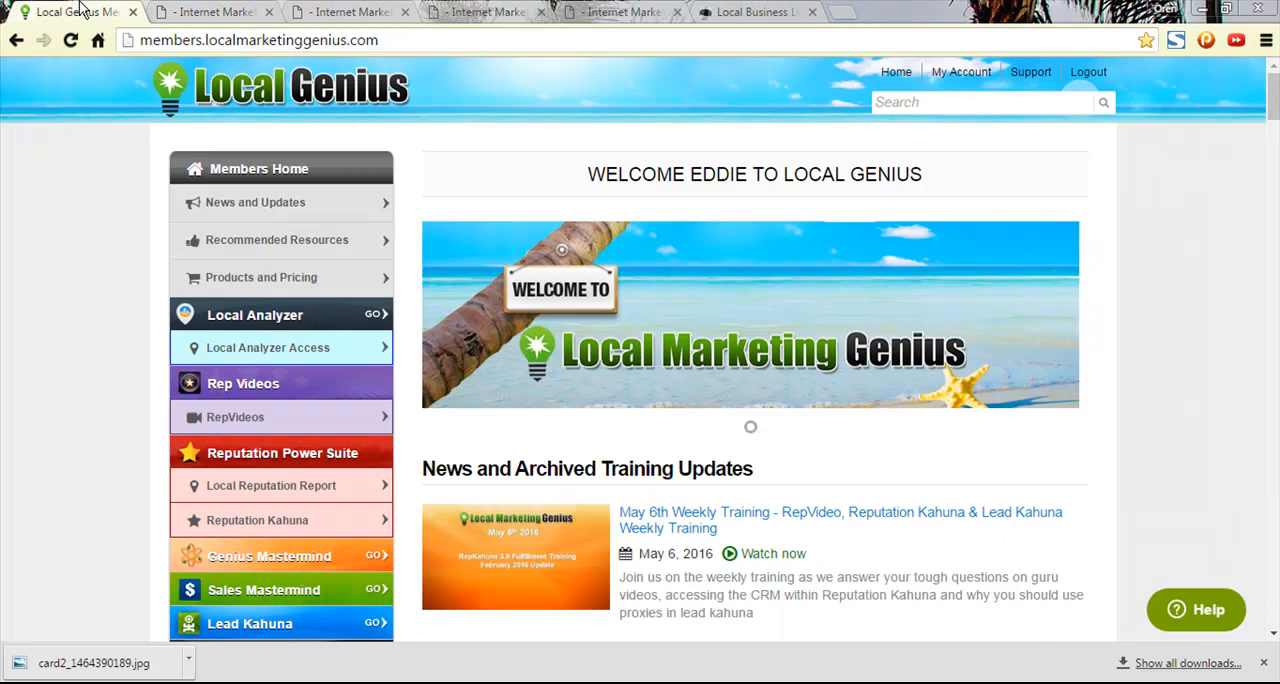
# - Switch to the Local Business Listing Robot page and open its form for adding US businesses
pyautogui.click(342, 12)
pyautogui.click(472, 12)
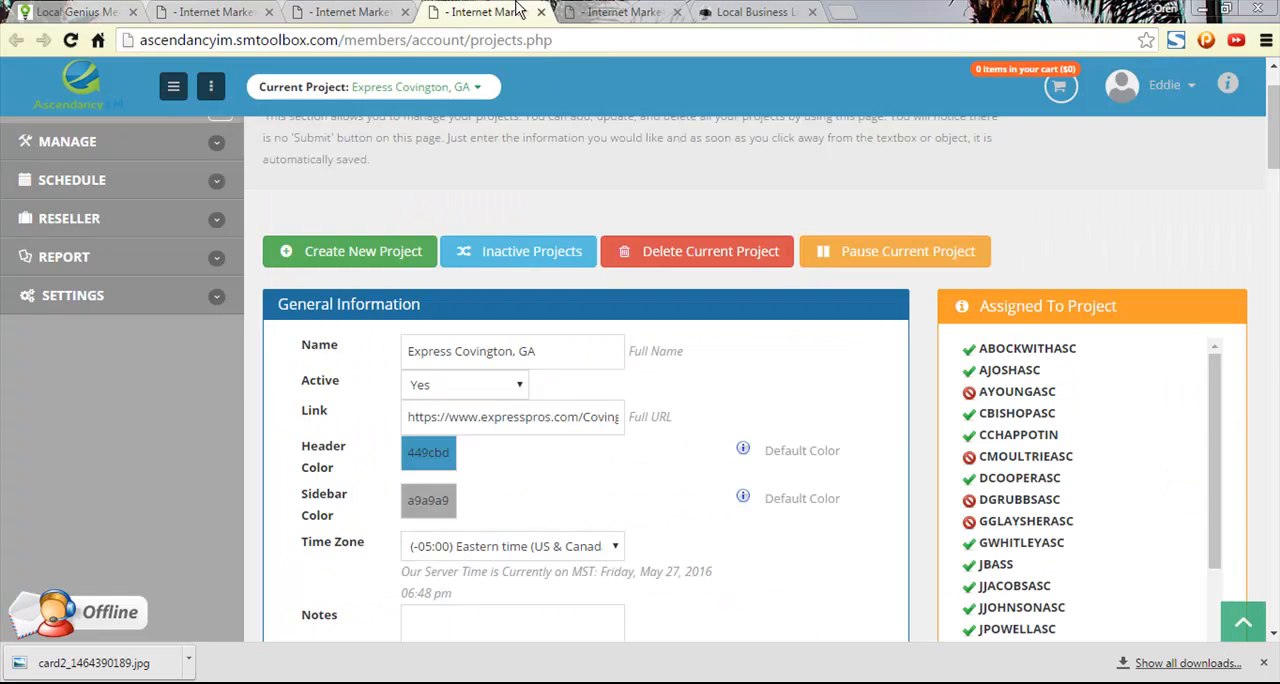
pyautogui.click(615, 12)
pyautogui.click(730, 10)
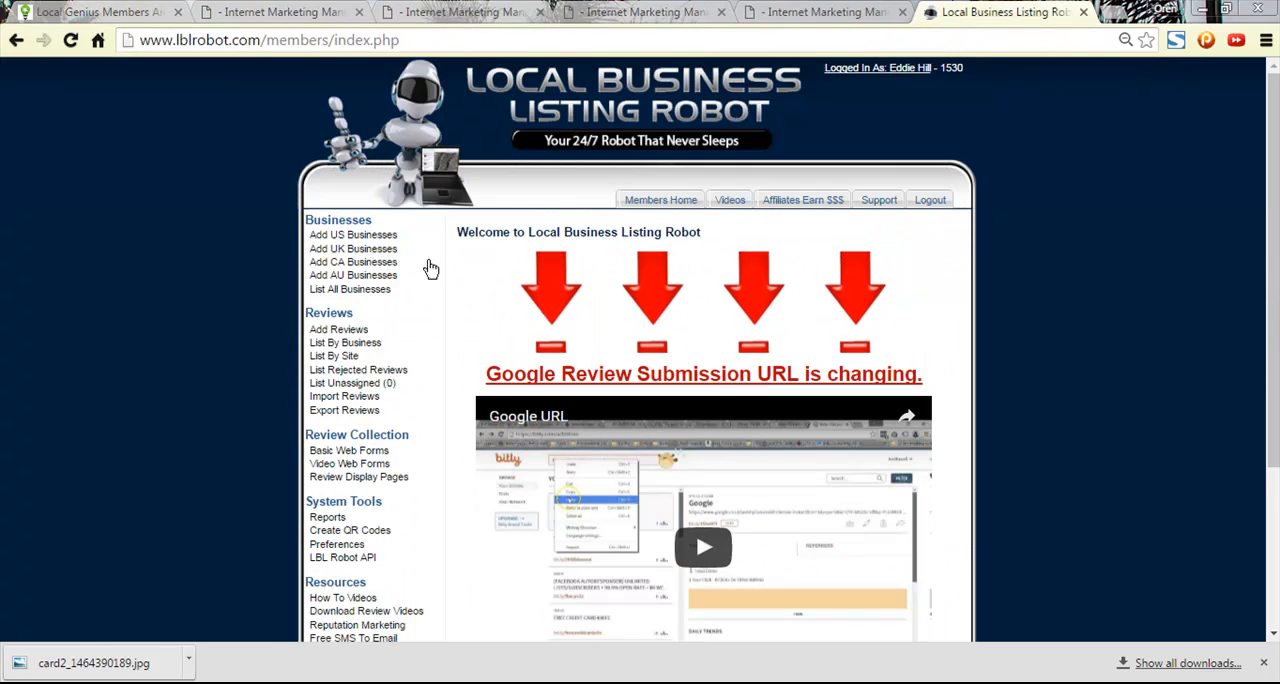
pyautogui.click(349, 240)
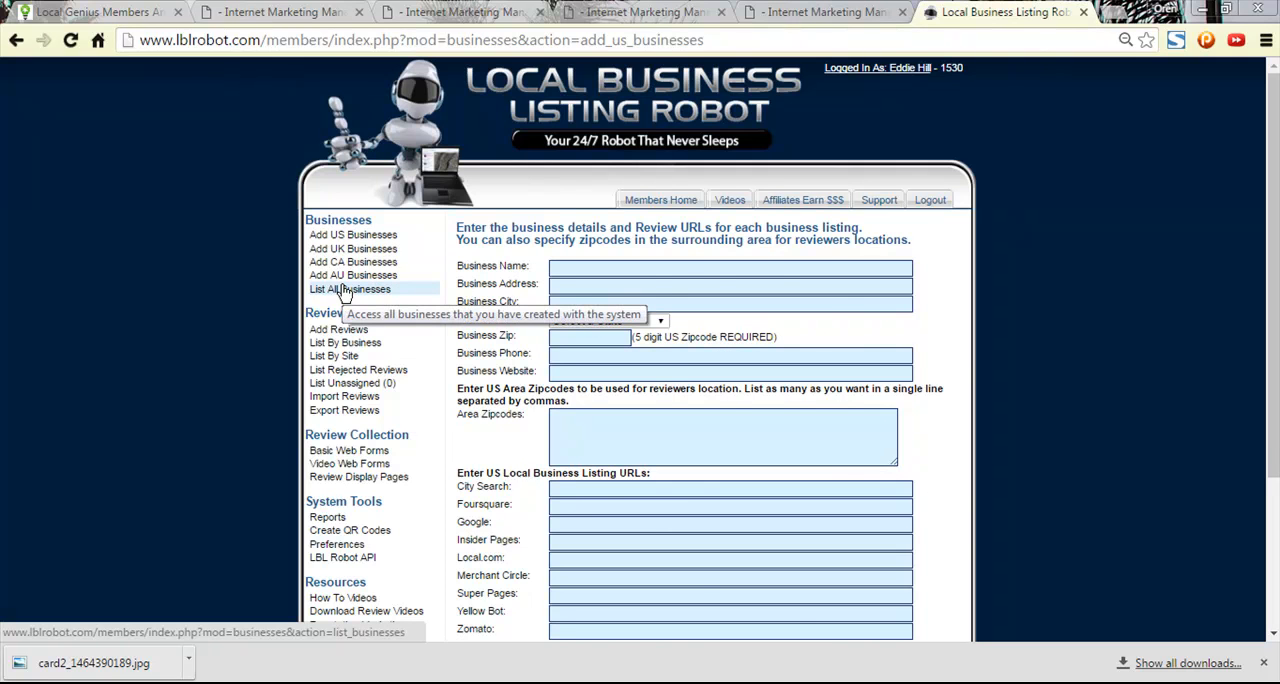
# - List all businesses, search the page for "co", and open Express Employment Professionals - Covington, GA for editing
pyautogui.click(343, 290)
pyautogui.scroll(-1, 528, 335)
pyautogui.scroll(1, 529, 336)
pyautogui.scroll(-1, 534, 348)
pyautogui.hotkey('ctrl', 'f')
pyautogui.write('co')
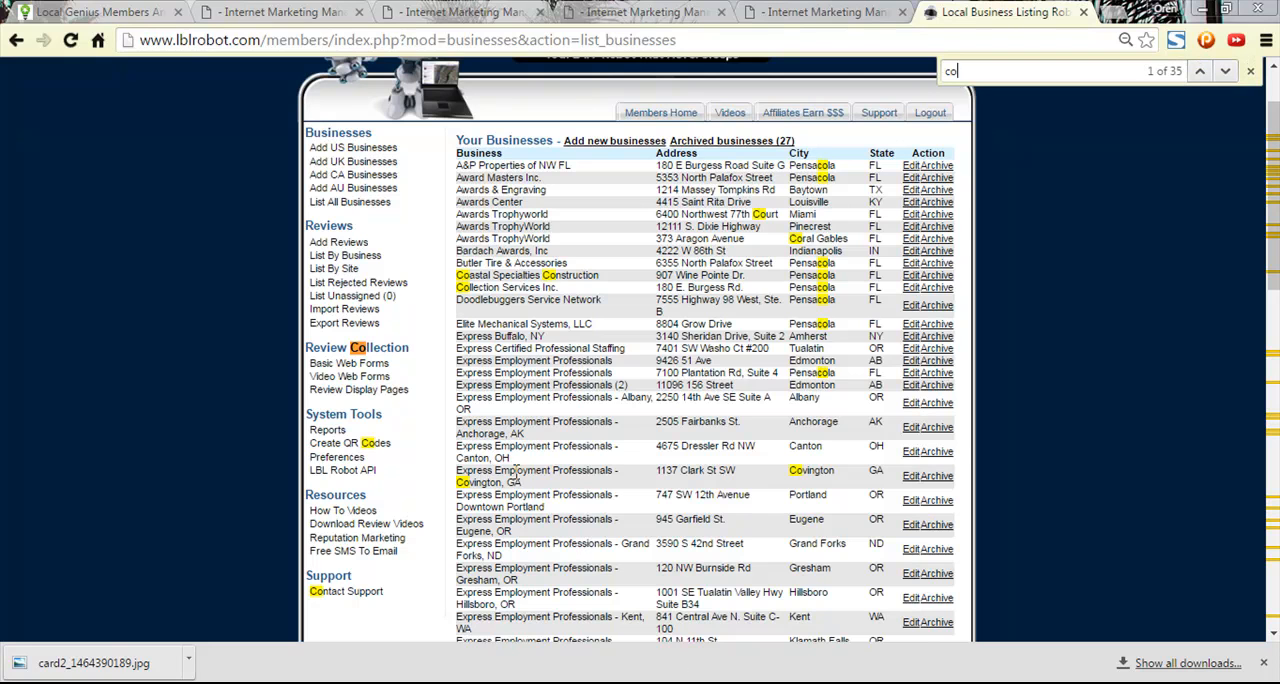
pyautogui.moveTo(521, 483); pyautogui.dragTo(458, 471)
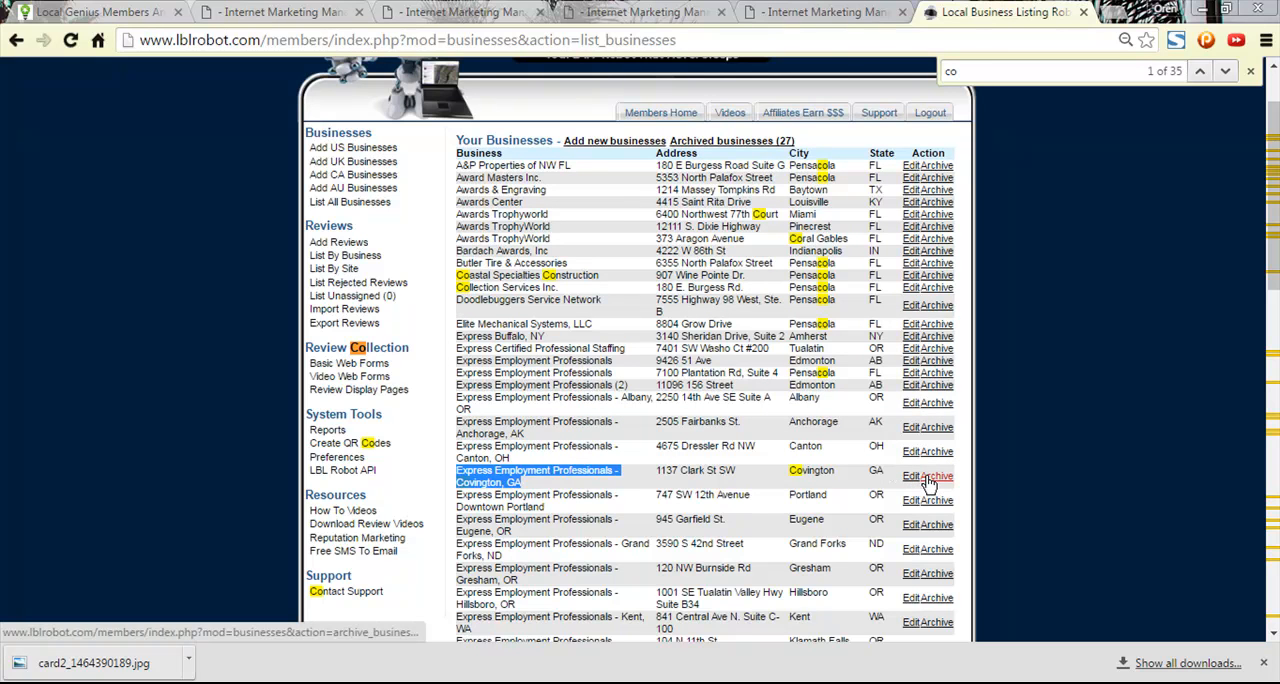
pyautogui.click(914, 477)
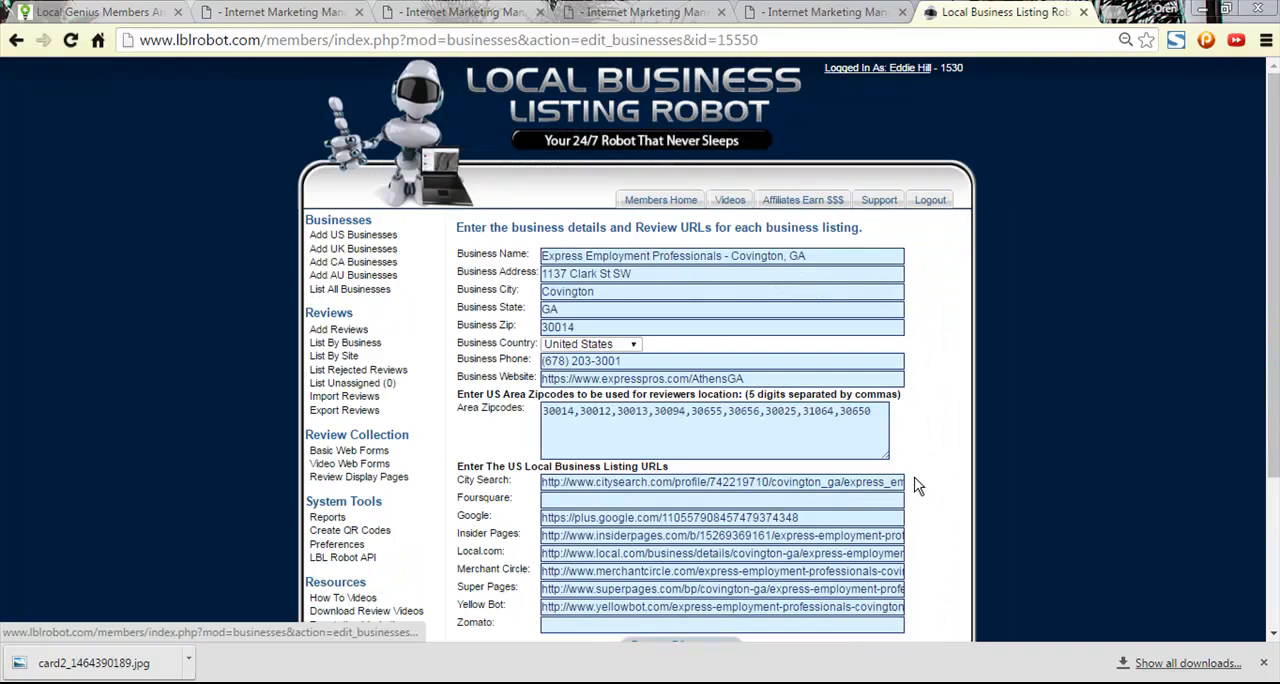
# - Check the Covington business details, area zipcodes and local listing URLs, and save the business record
pyautogui.scroll(-2, 900, 450)
pyautogui.scroll(2, 800, 330)
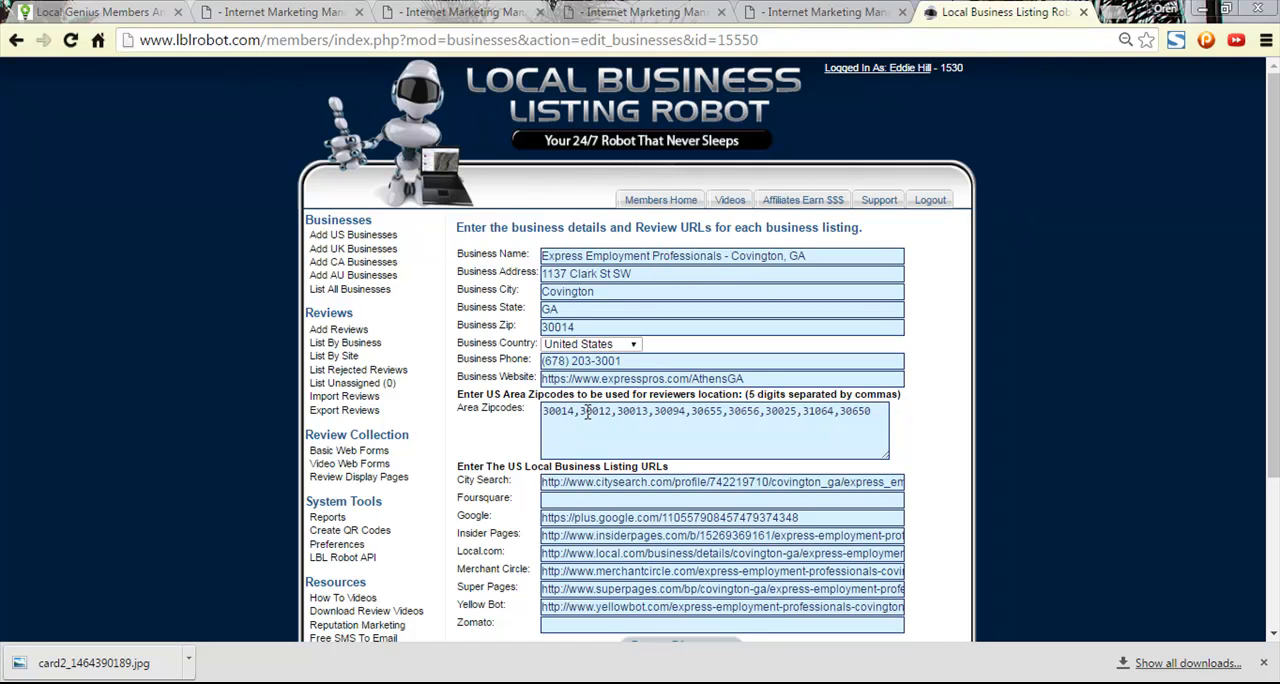
pyautogui.scroll(-2, 615, 332)
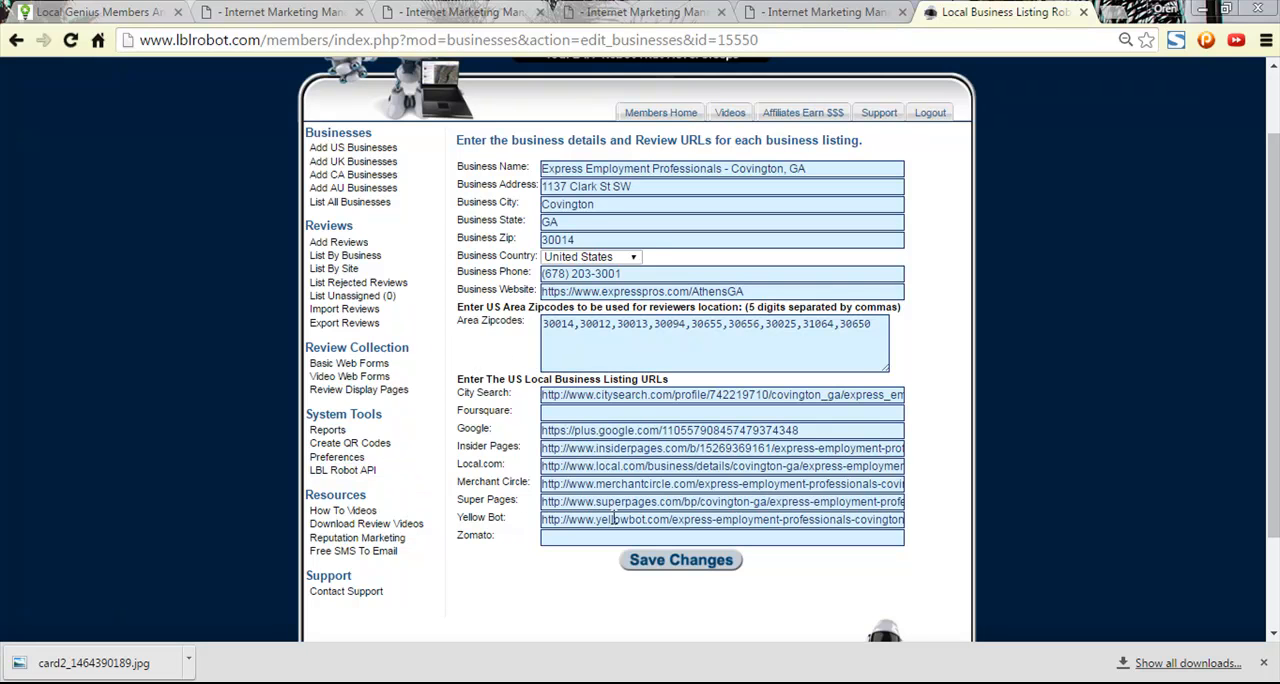
pyautogui.click(698, 563)
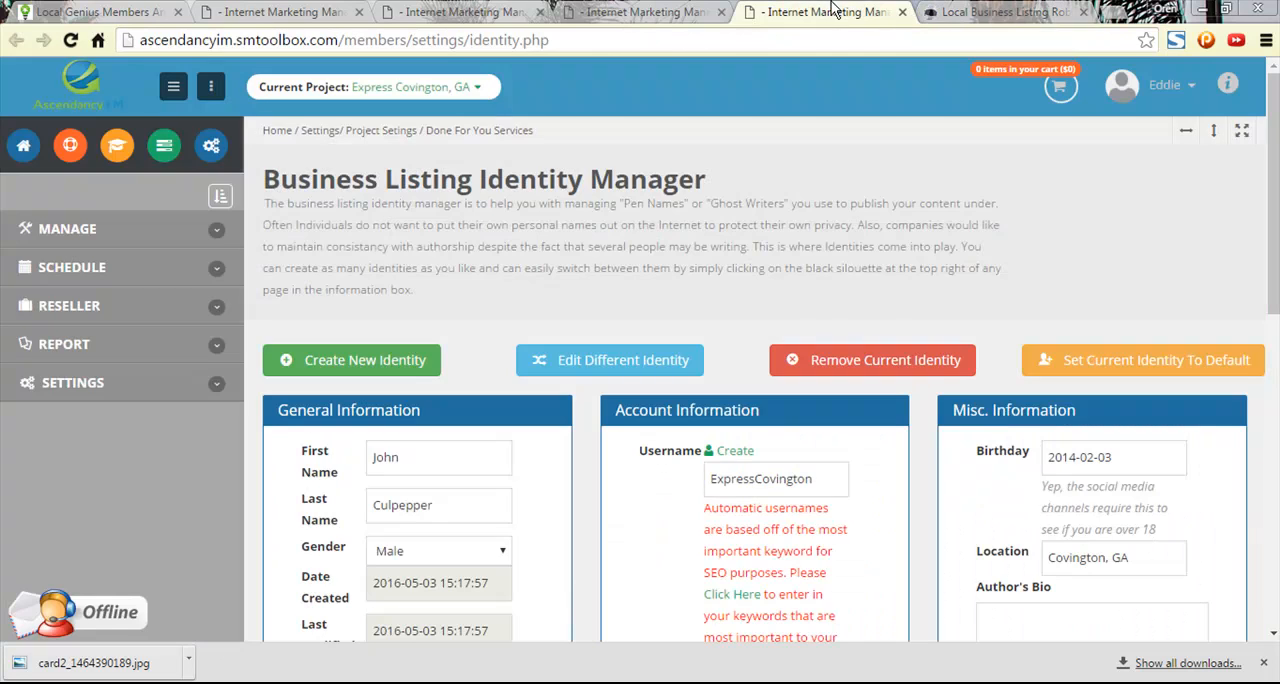
# - Separate the Local Business Listing Robot page into its own browser window and return to the Marketing Checklist
pyautogui.click(830, 12)
pyautogui.click(686, 11)
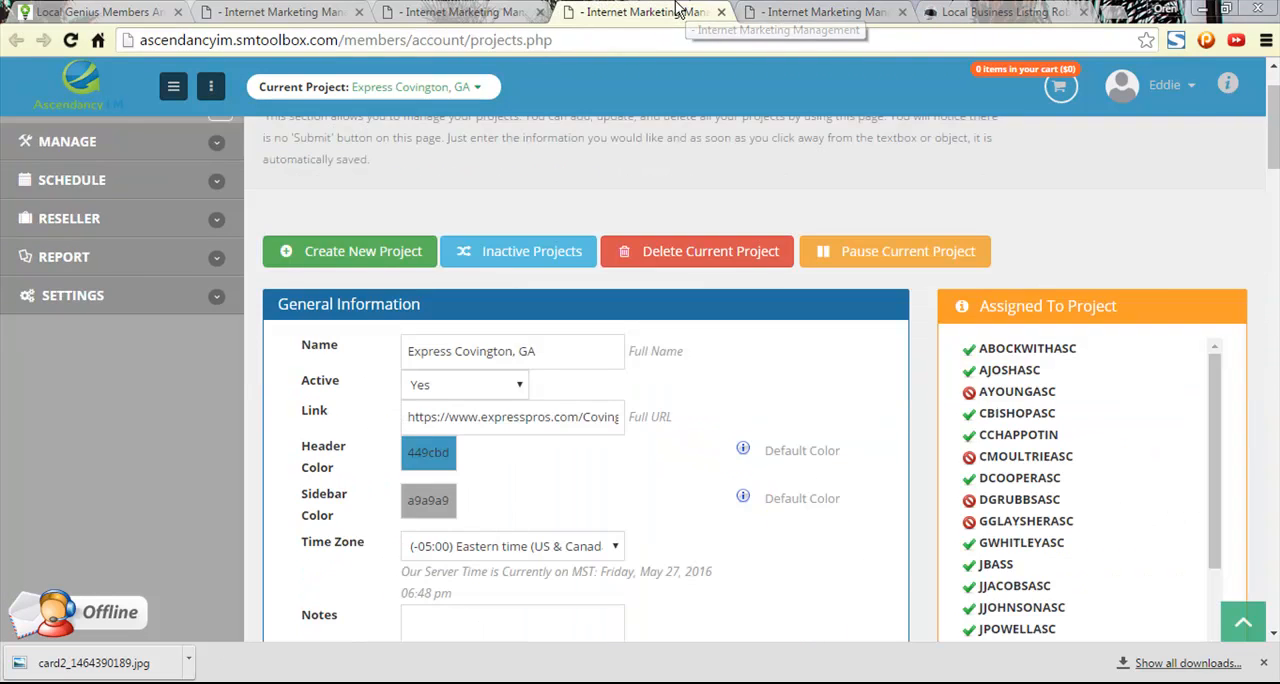
pyautogui.click(466, 11)
pyautogui.click(950, 8)
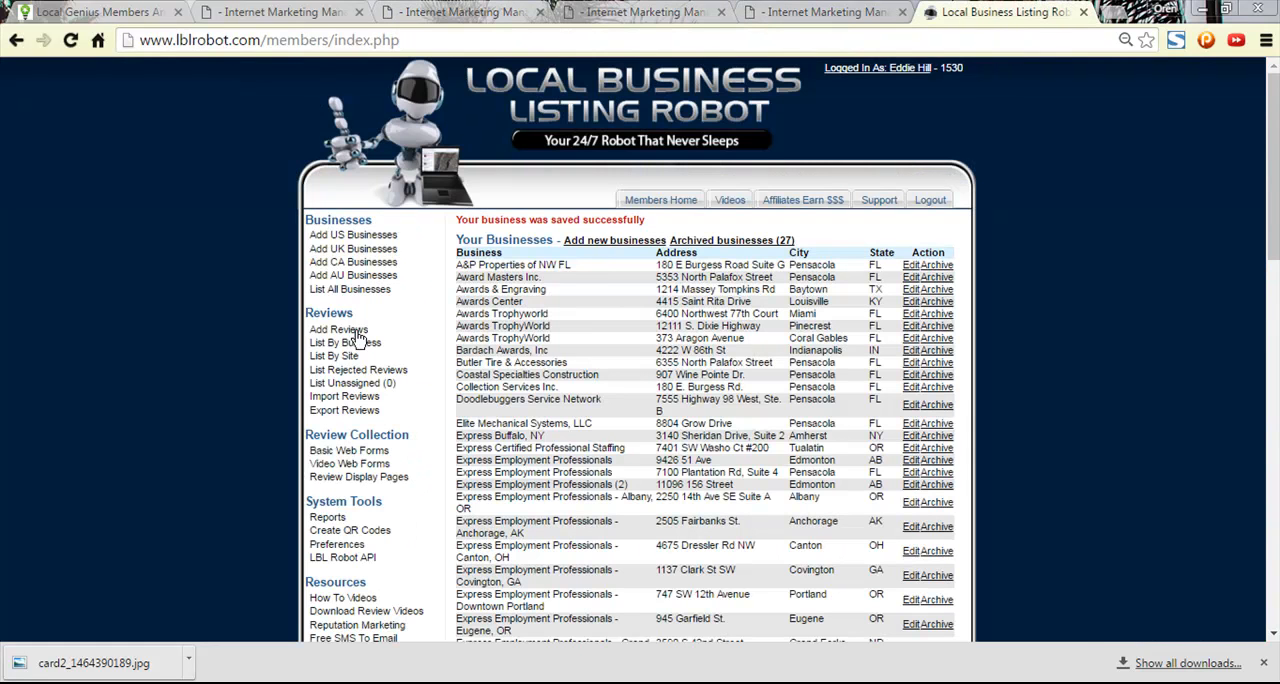
pyautogui.click(1083, 12)
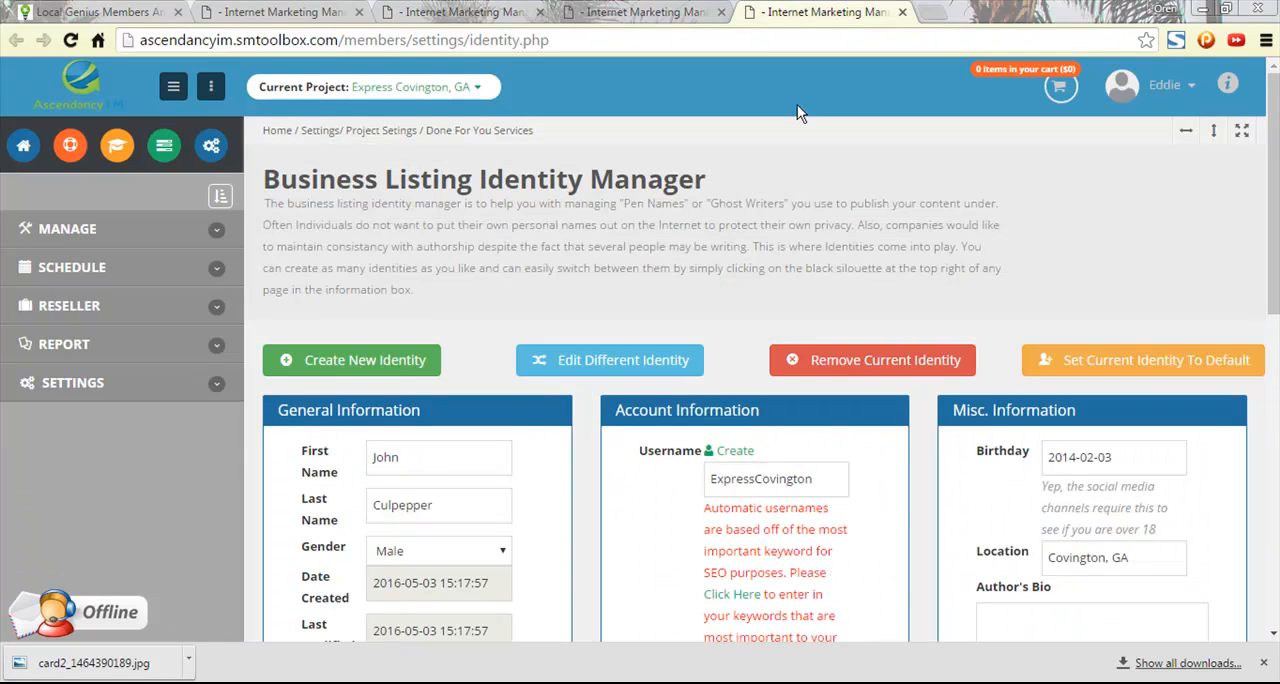
pyautogui.click(646, 11)
pyautogui.click(466, 11)
pyautogui.click(285, 11)
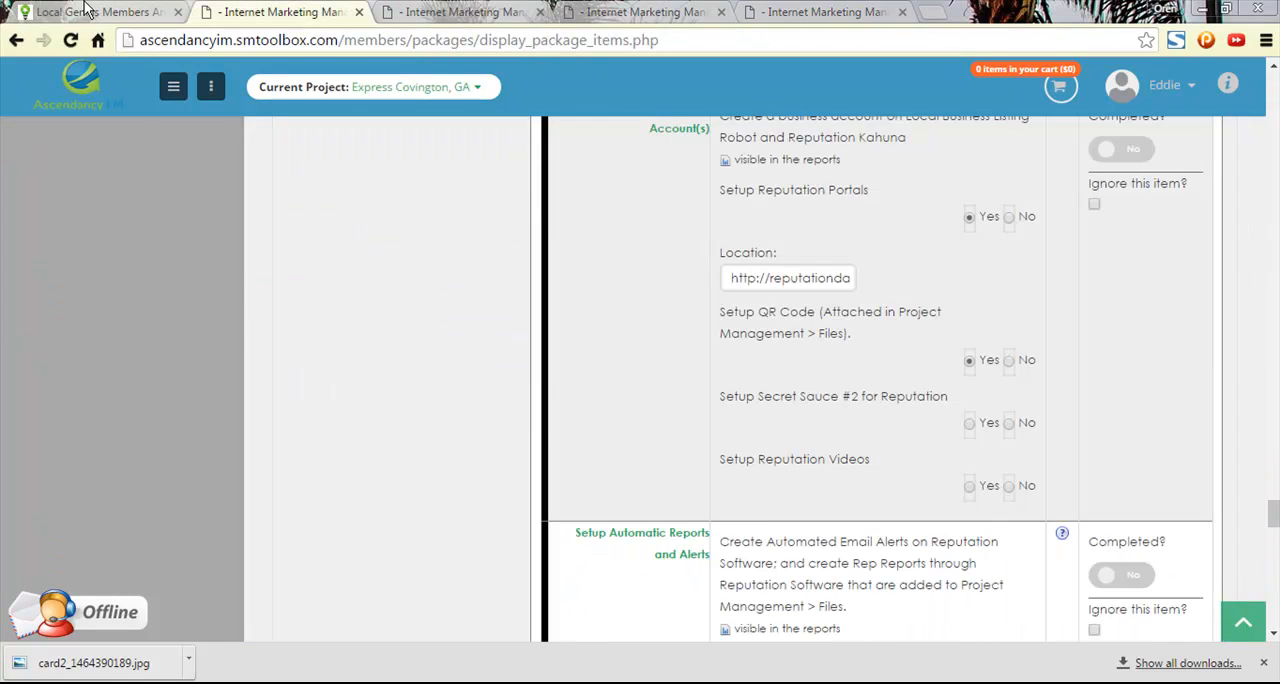
# - Open the Reputation Kahuna software from the Local Genius members site
pyautogui.click(85, 11)
pyautogui.click(265, 527)
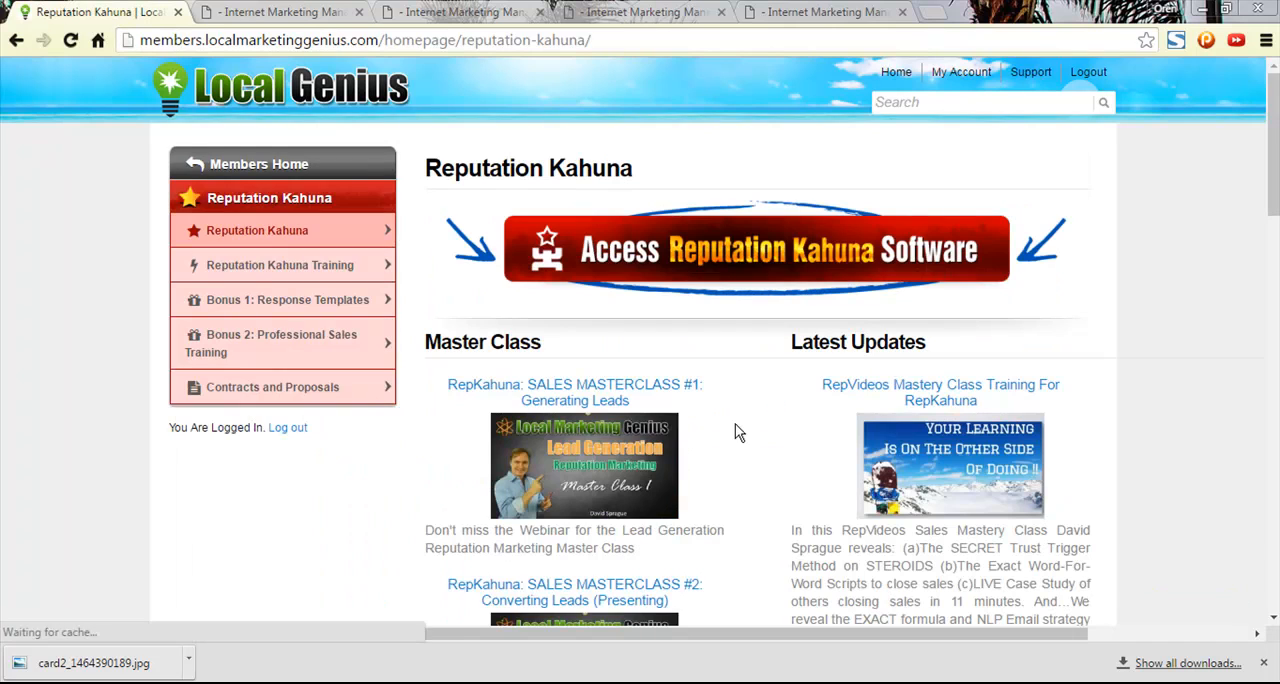
pyautogui.click(620, 272)
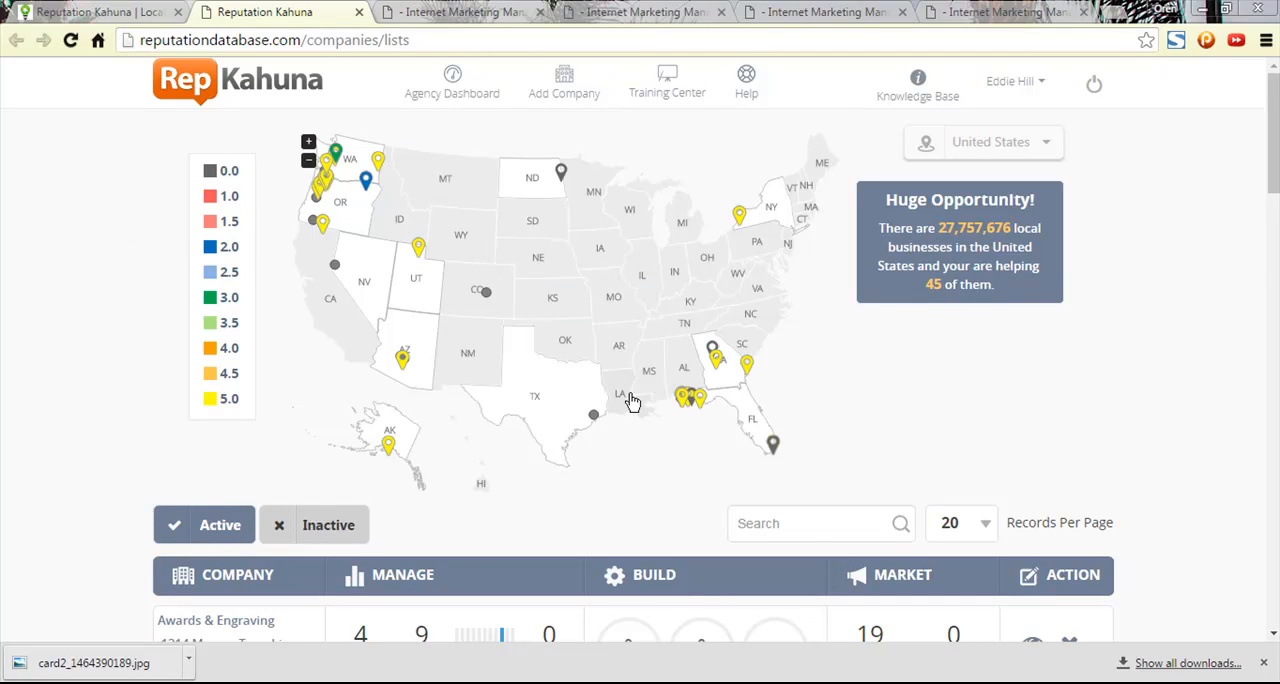
# - Search the Reputation Kahuna companies for "cov" and open Express Employment Professionals - Covington, GA
pyautogui.click(813, 523)
pyautogui.write('co')
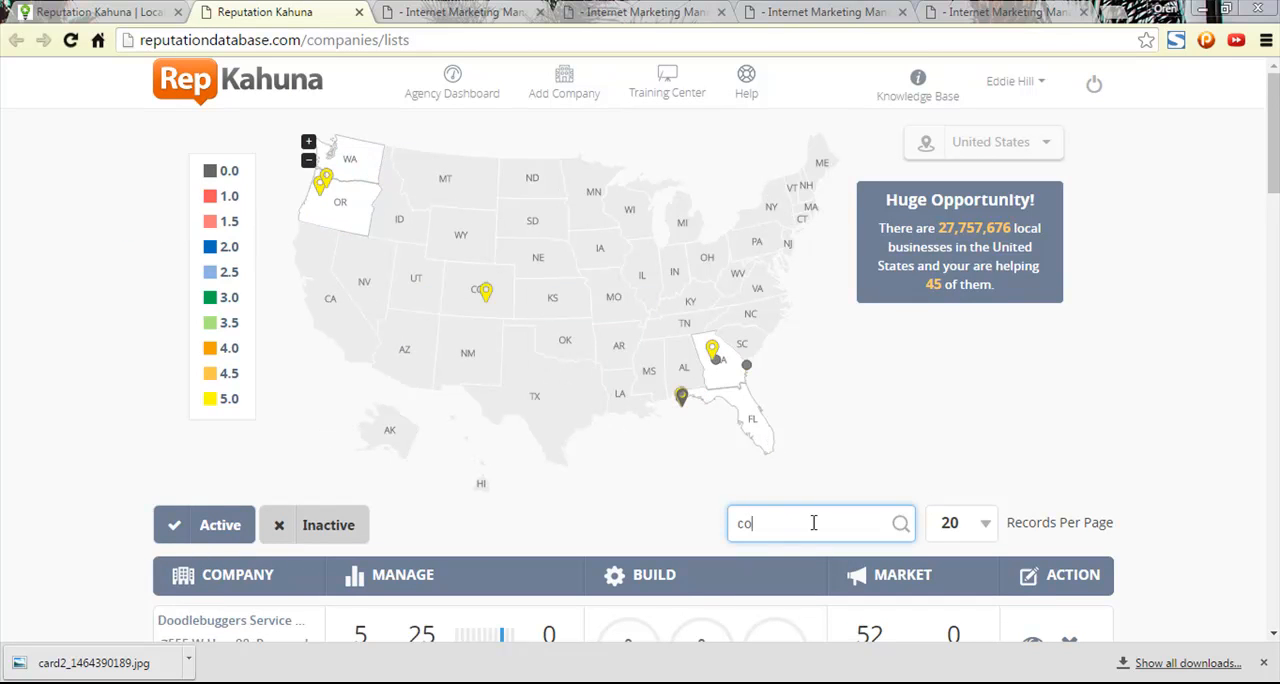
pyautogui.write('v')
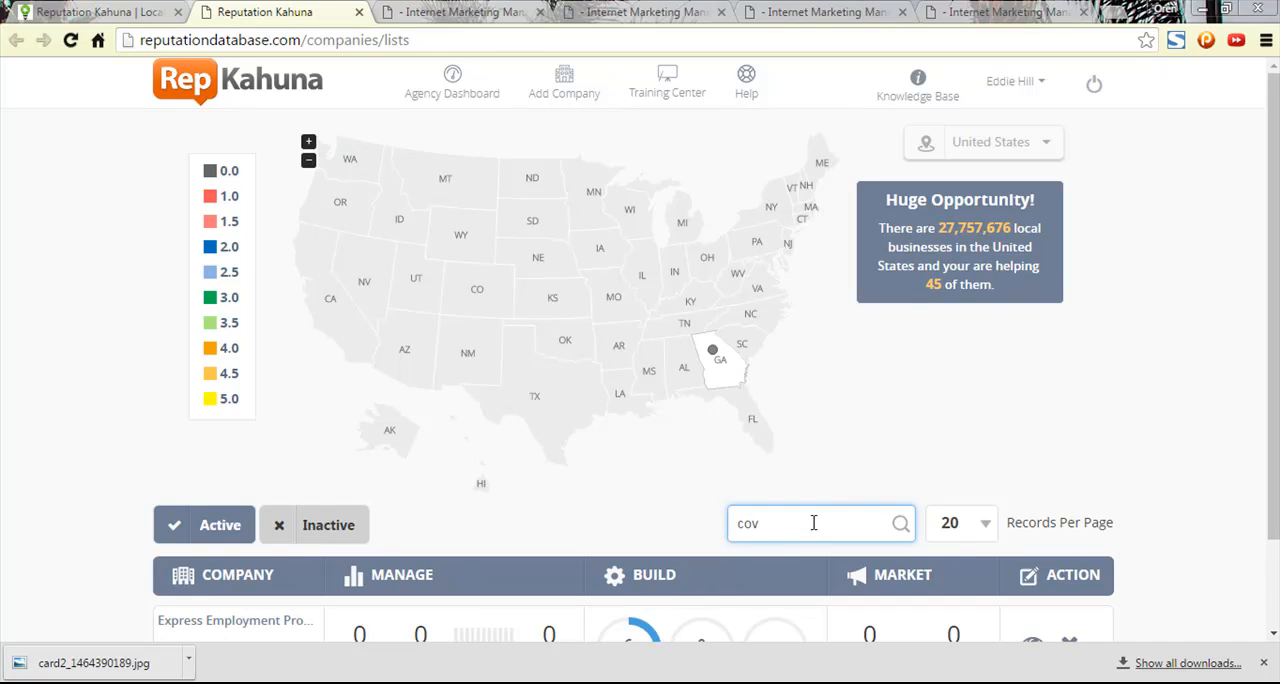
pyautogui.scroll(-2, 1140, 335)
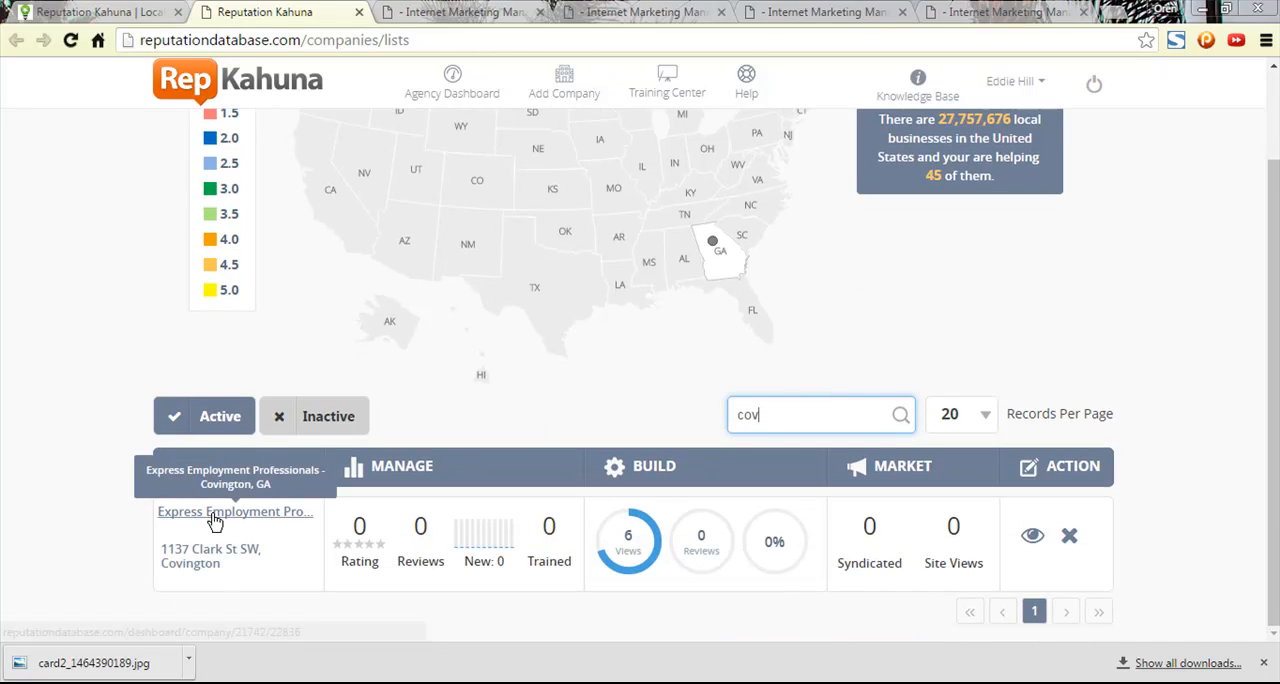
pyautogui.click(213, 521)
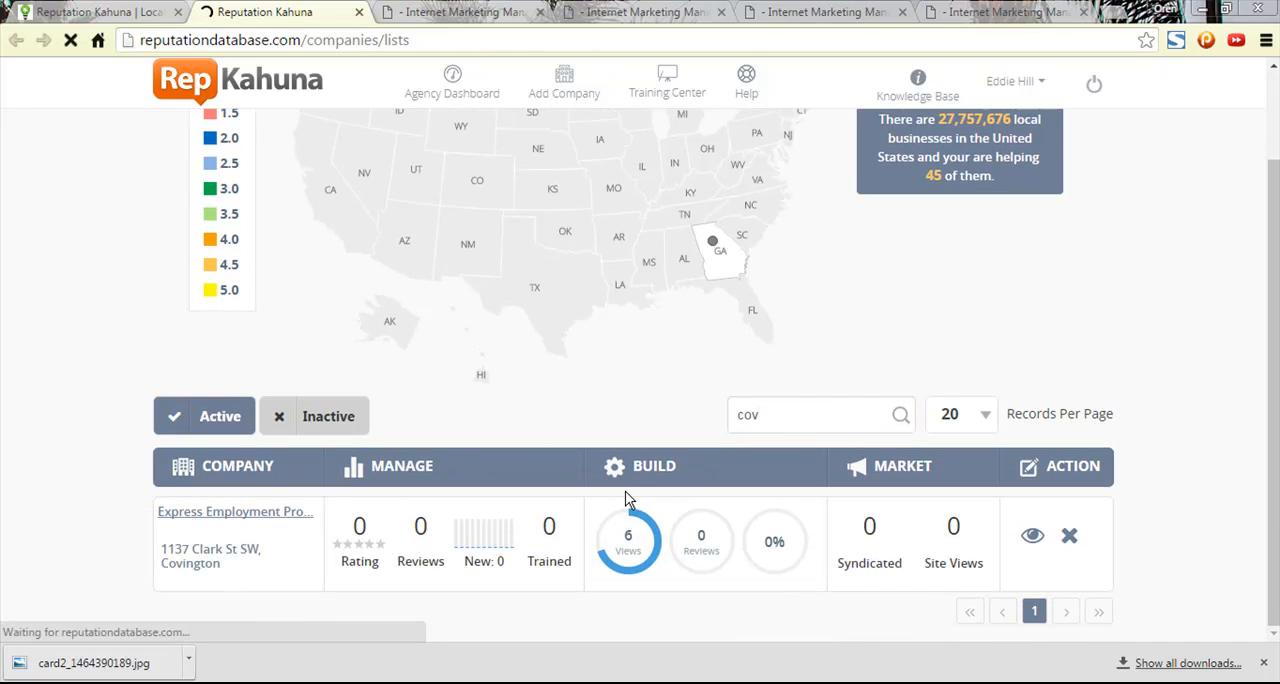
# - Open the setup of the company's Covington location and bring up its business directory monitoring settings
pyautogui.scroll(-1, 228, 577)
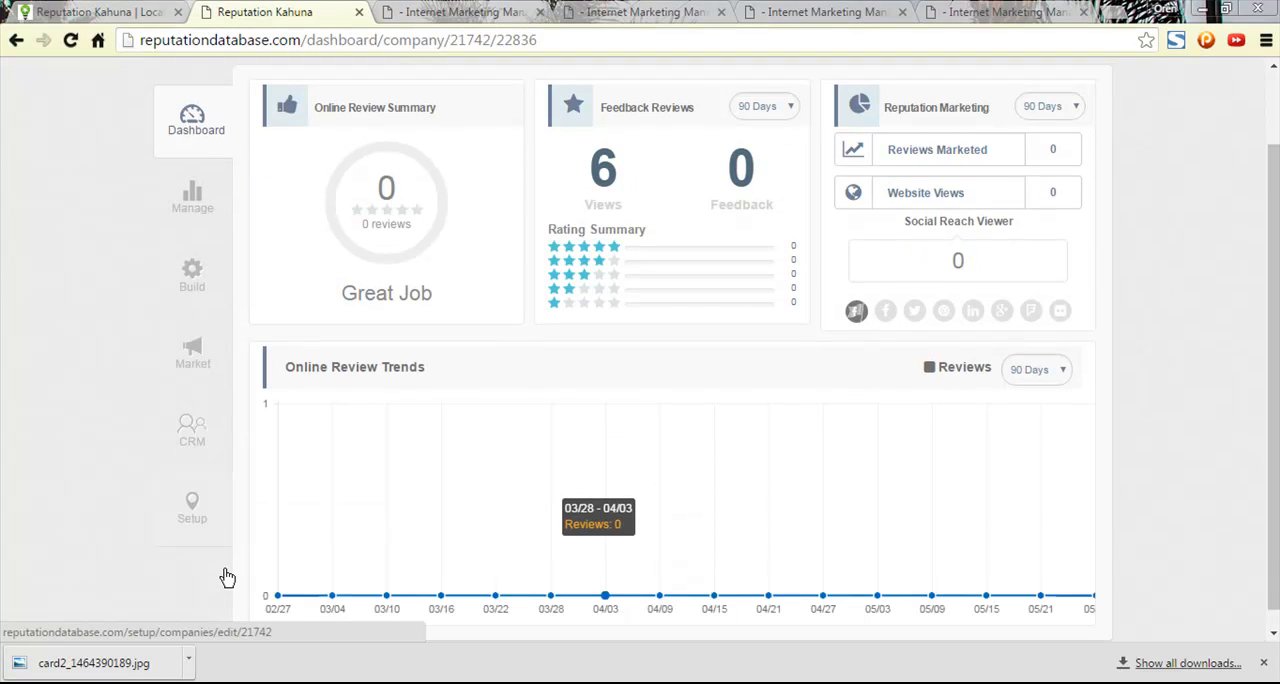
pyautogui.click(191, 491)
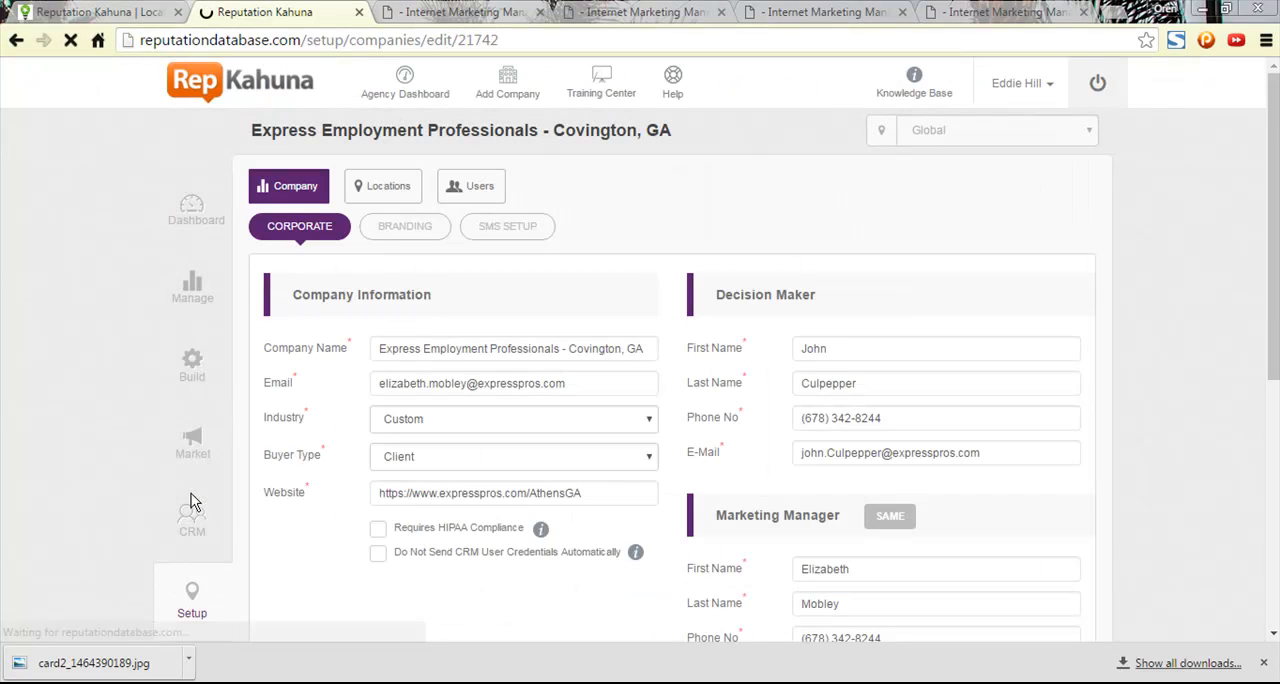
pyautogui.click(392, 192)
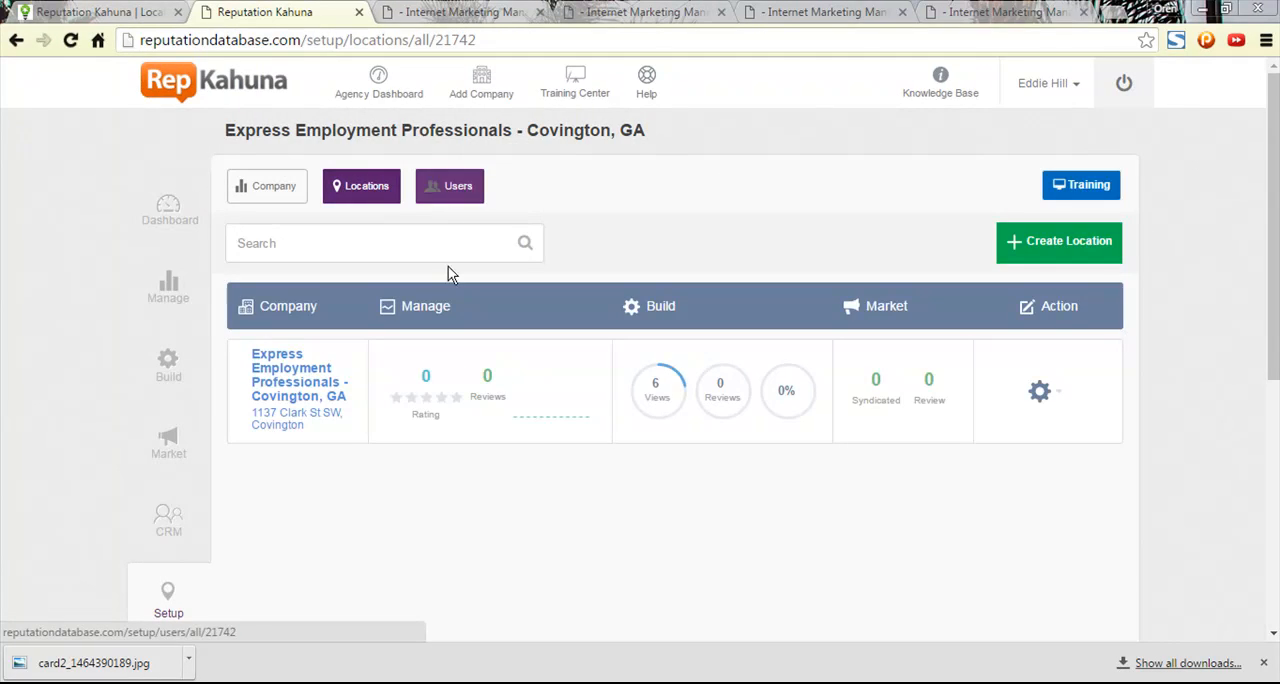
pyautogui.click(285, 393)
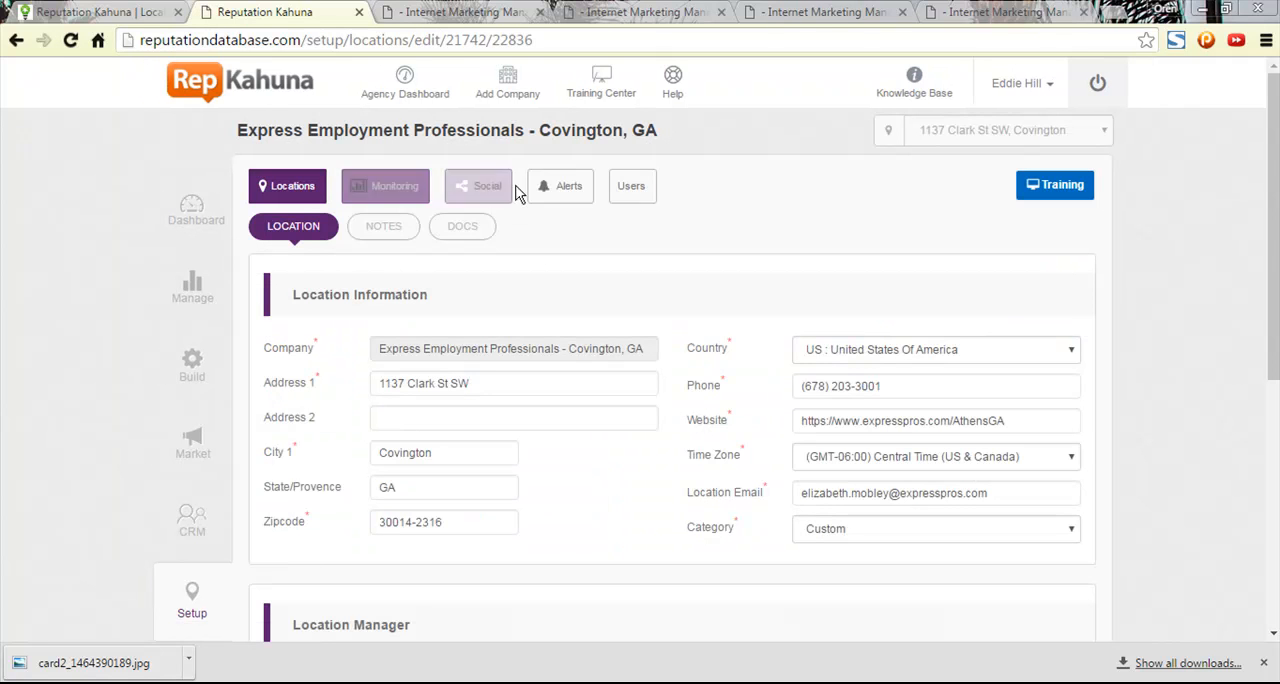
pyautogui.click(408, 198)
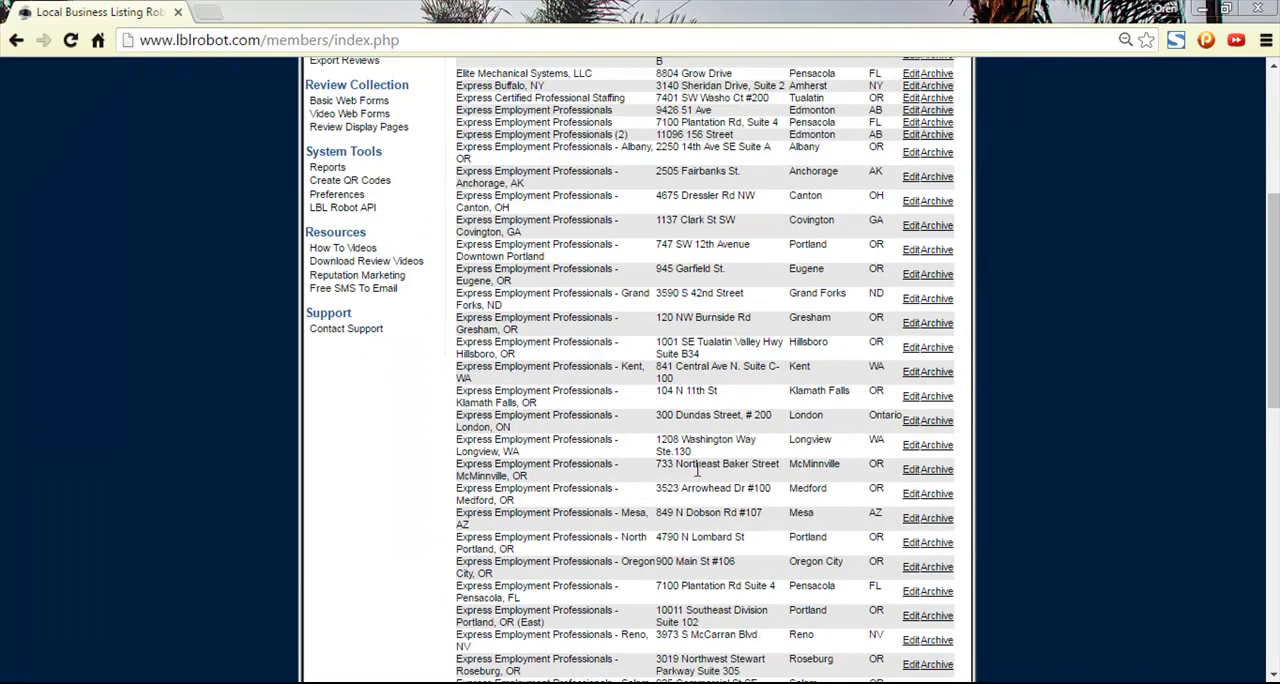
pyautogui.scroll(3, 340, 350)
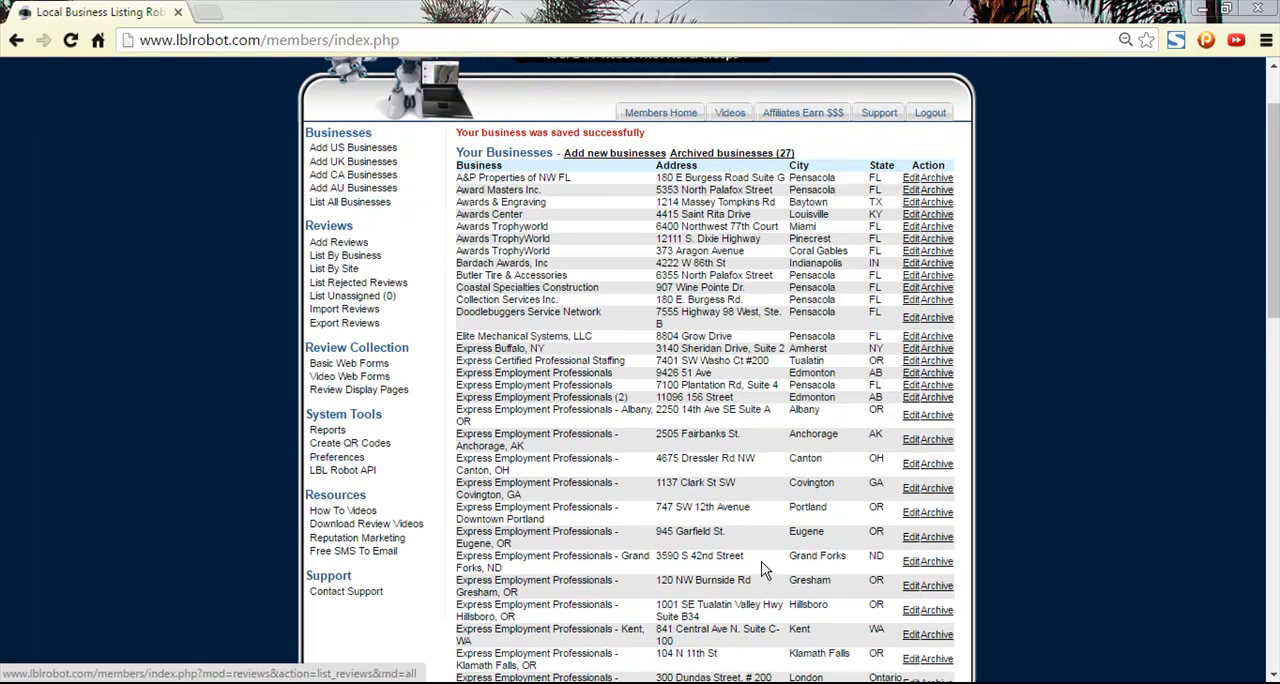
# - Open the Covington, GA business for editing in Local Business Listing Robot and add its Citysearch listing URL to Reputation Kahuna with monitoring on
pyautogui.scroll(-2, 753, 568)
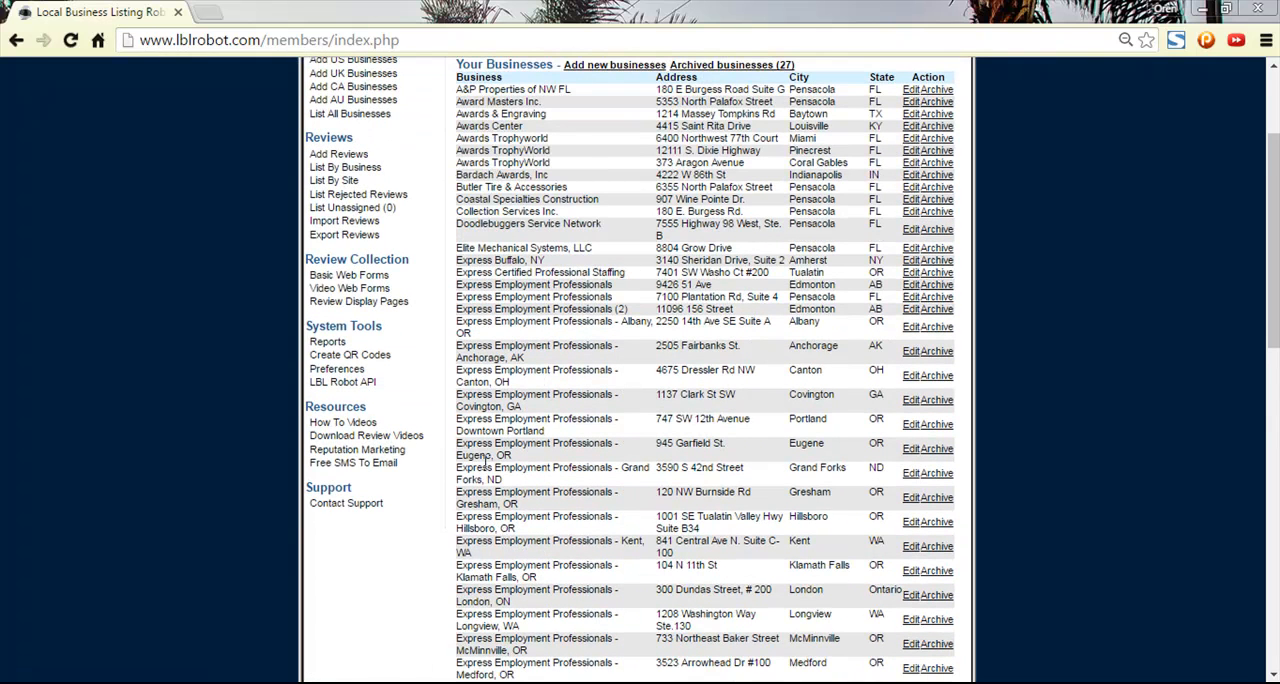
pyautogui.click(909, 400)
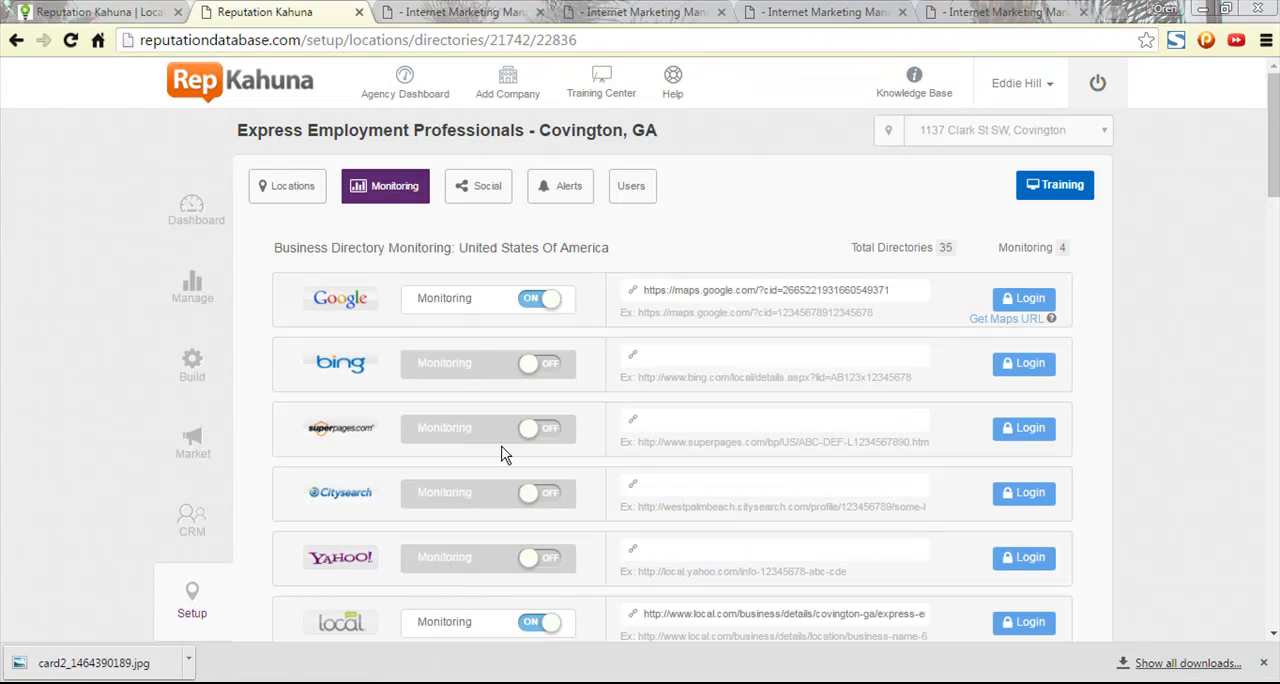
pyautogui.click(668, 489)
pyautogui.hotkey('ctrl', 'v')
pyautogui.click(535, 497)
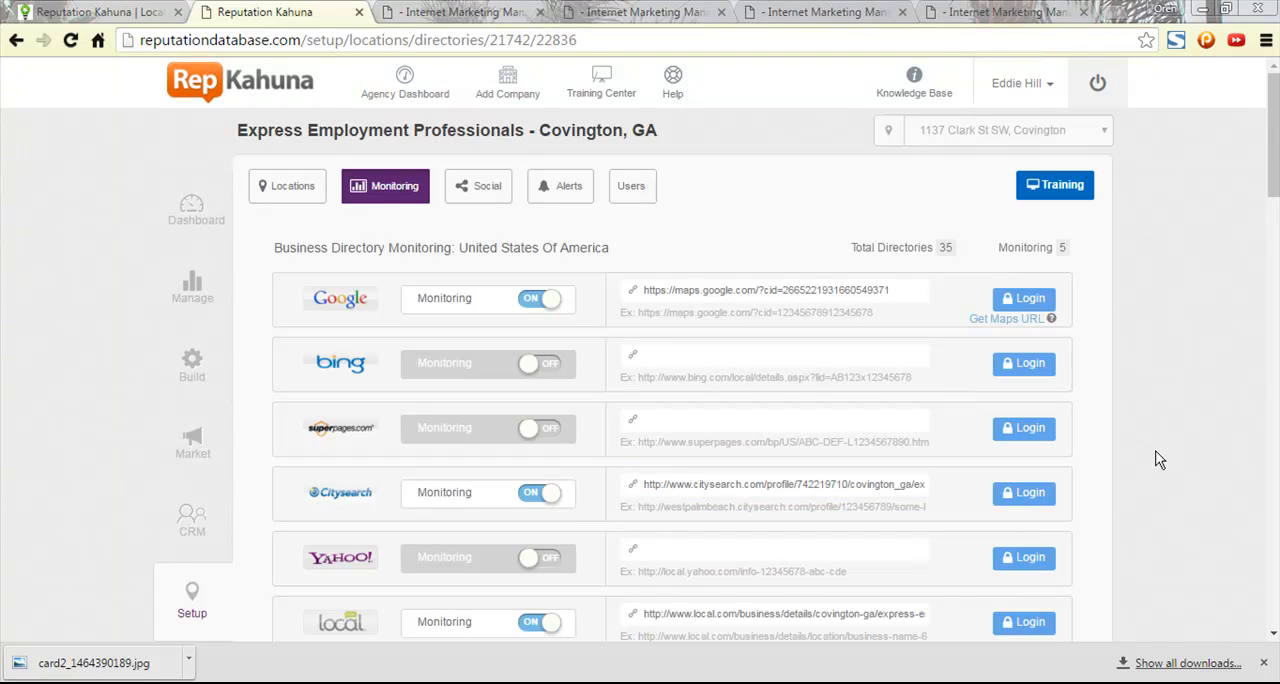
# - Enter the company's Insider Pages listing URL in the directory monitoring settings and turn on monitoring for it
pyautogui.scroll(-2, 1157, 458)
pyautogui.scroll(-1, 1157, 458)
pyautogui.click(709, 484)
pyautogui.hotkey('ctrl', 'v')
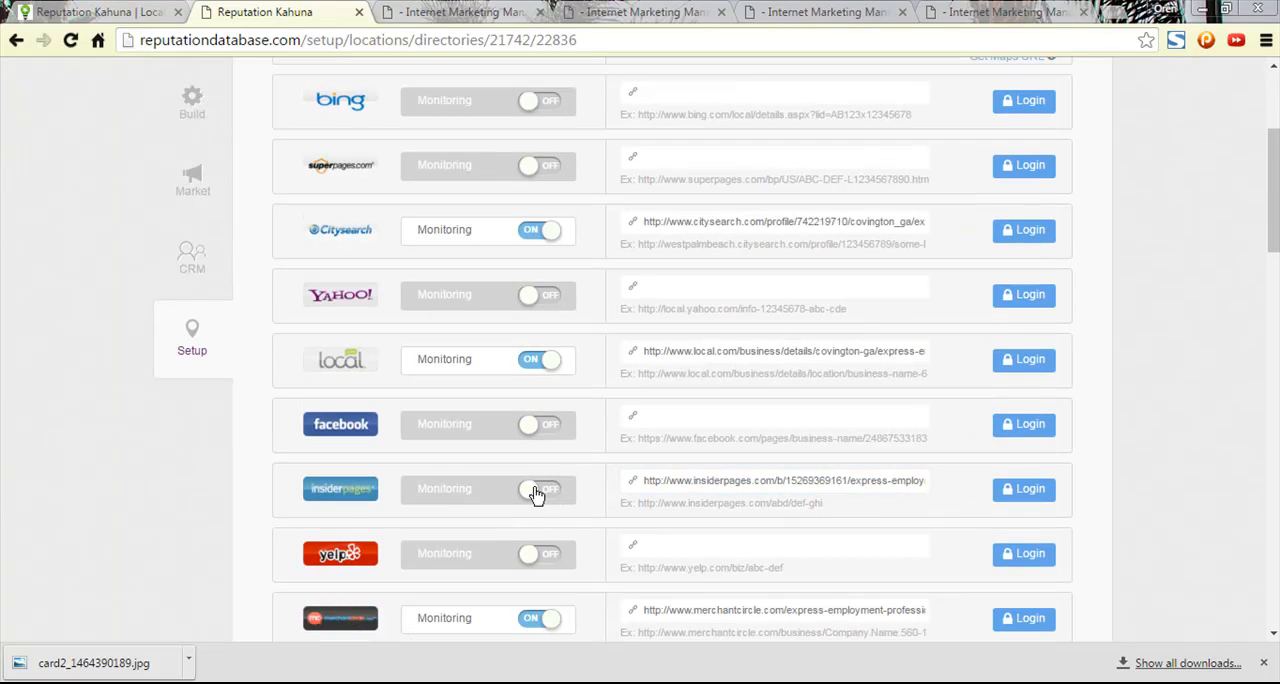
pyautogui.click(537, 491)
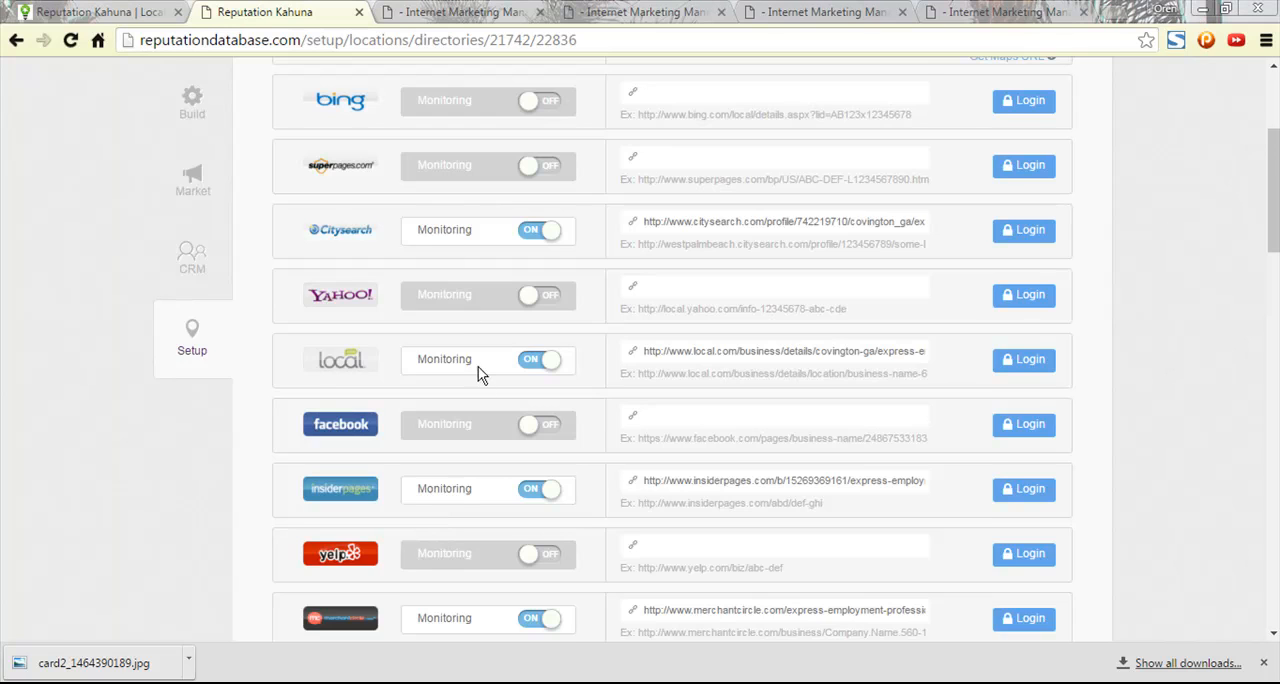
# - Examine the business directory list for entries such as Yelp, Yellowbook, Kudzu and Hotfrog that still lack a listing URL
pyautogui.scroll(-2, 480, 375)
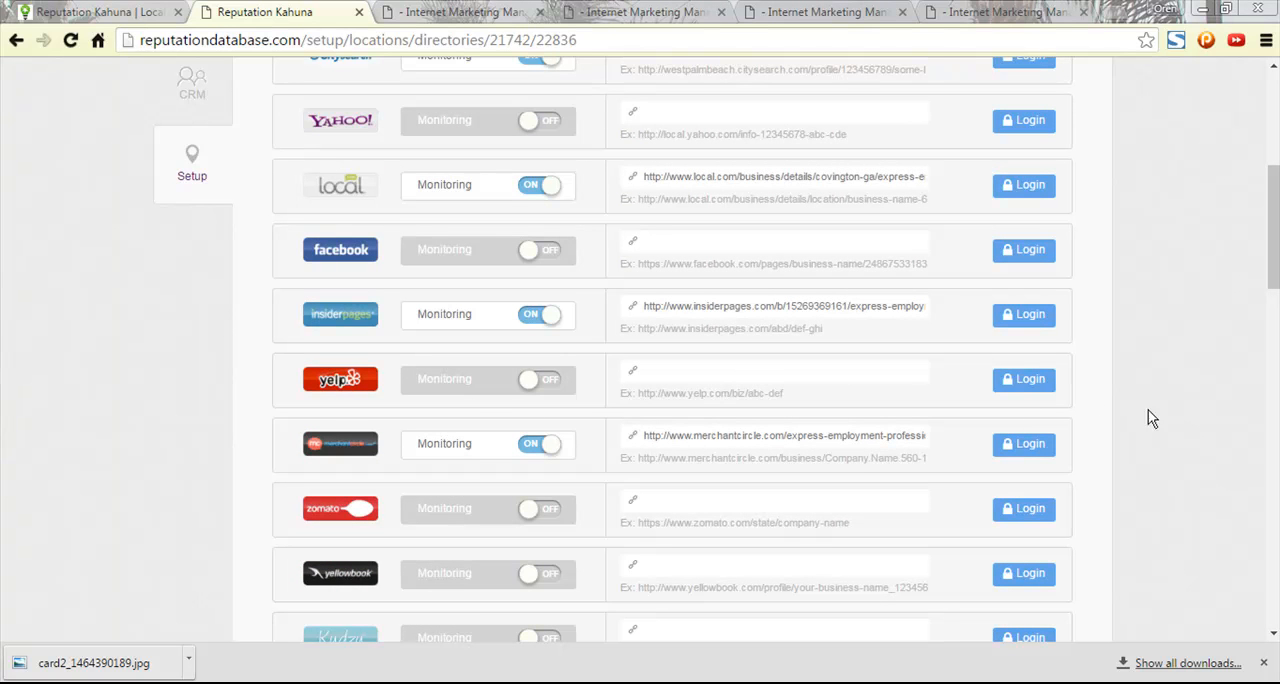
pyautogui.scroll(-6, 1165, 416)
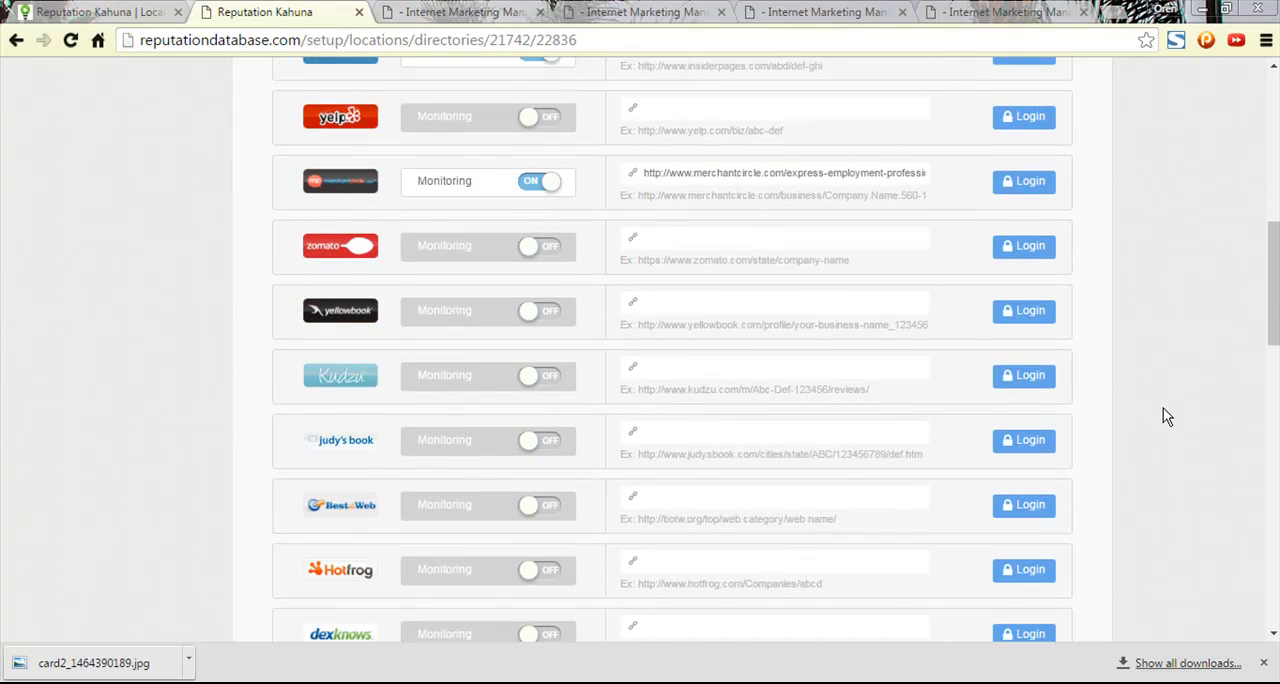
pyautogui.scroll(-1, 1160, 414)
pyautogui.scroll(1, 1157, 414)
pyautogui.scroll(-1, 1151, 417)
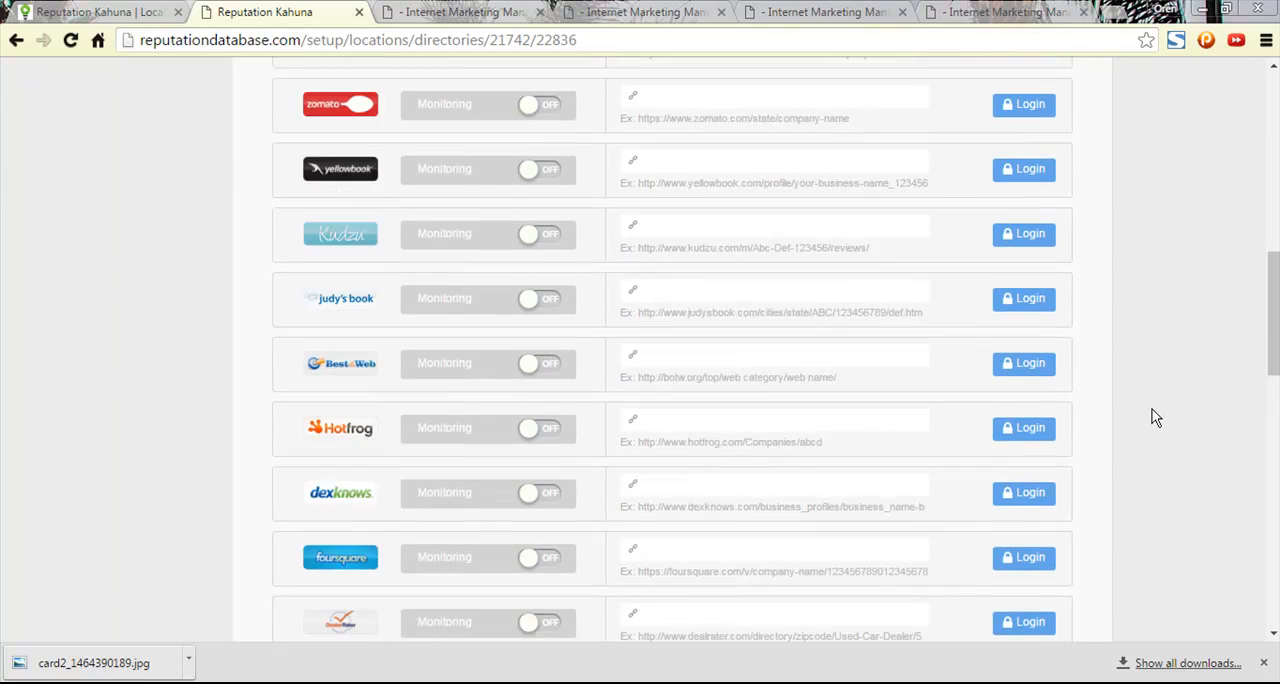
pyautogui.scroll(-2, 1147, 412)
pyautogui.scroll(10, 1149, 418)
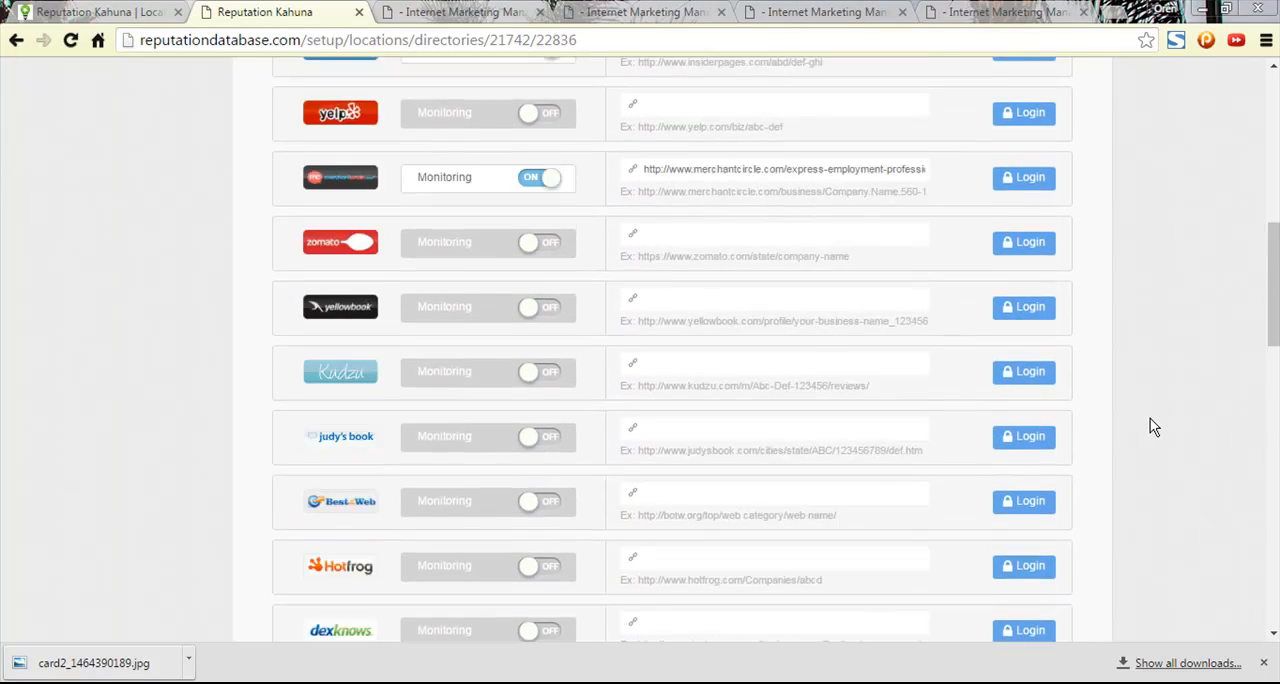
pyautogui.scroll(3, 1057, 434)
pyautogui.scroll(-3, 500, 322)
pyautogui.scroll(-1, 470, 325)
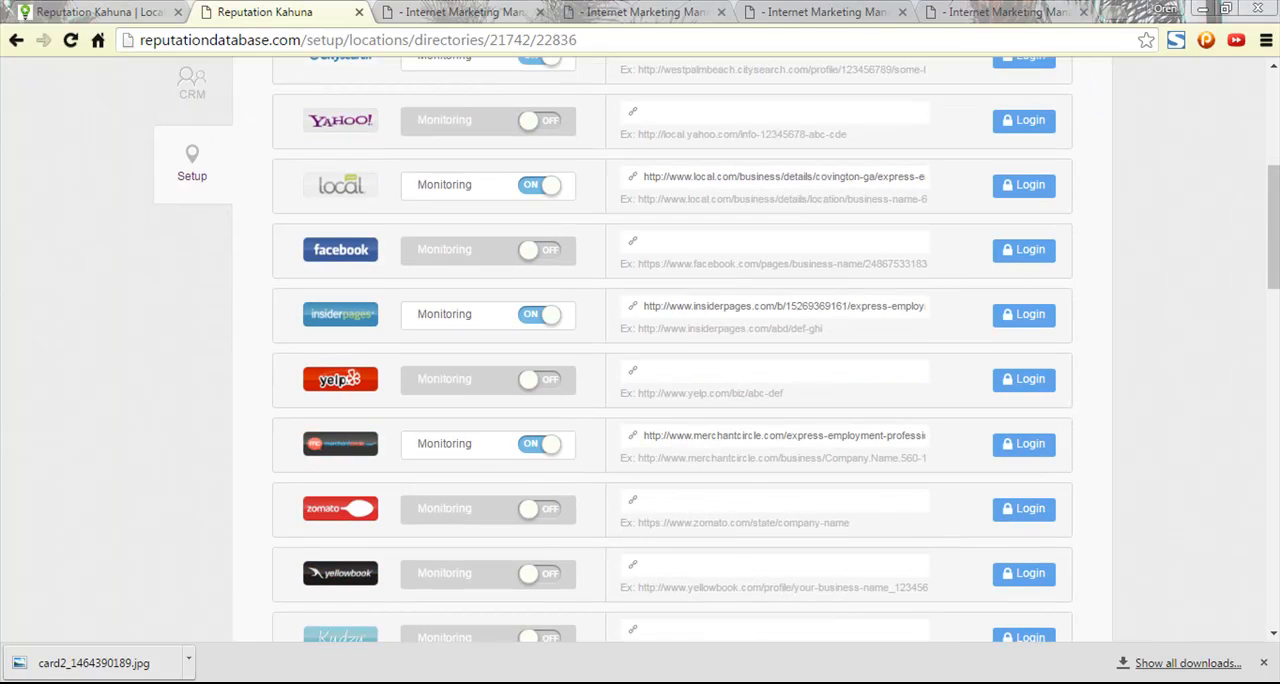
pyautogui.scroll(3, 1134, 371)
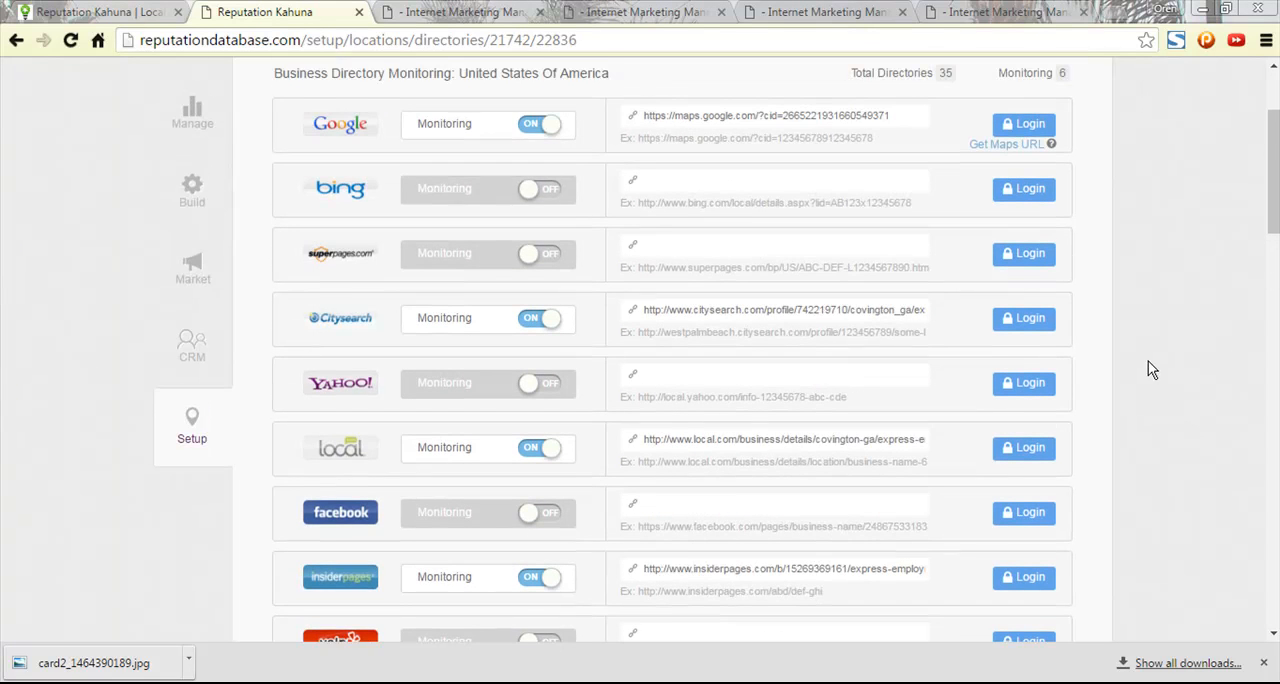
pyautogui.scroll(-2, 1148, 370)
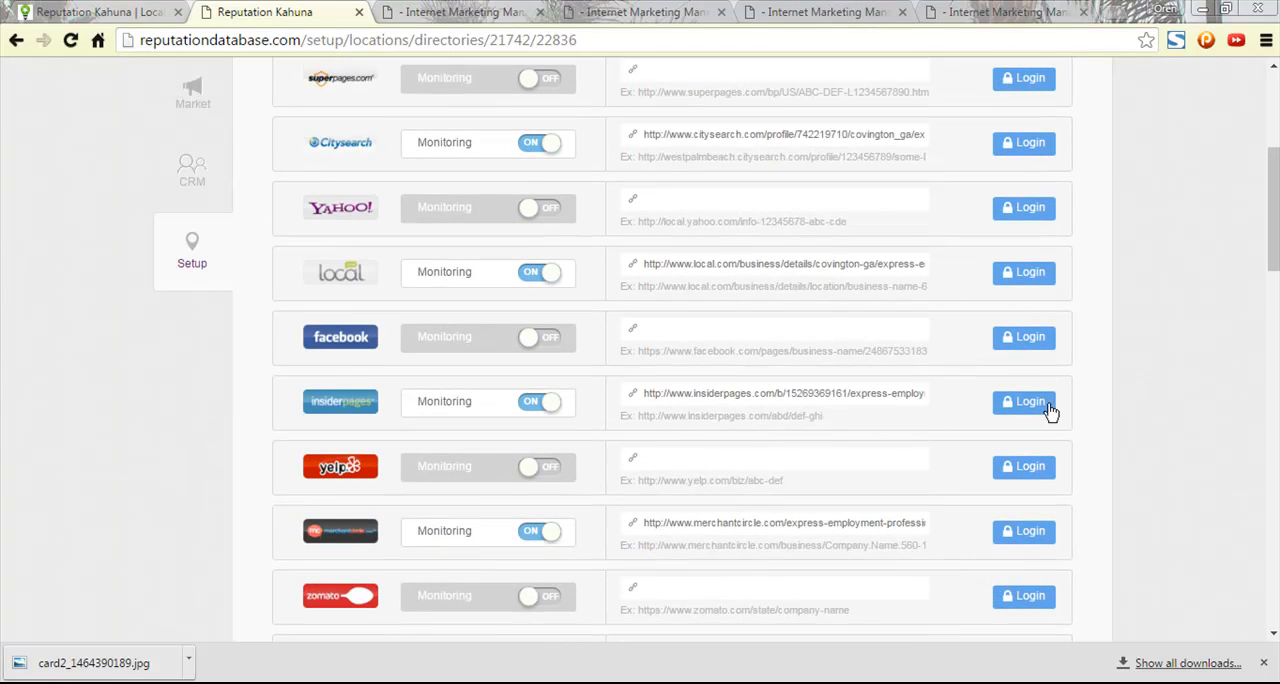
pyautogui.scroll(-1, 995, 432)
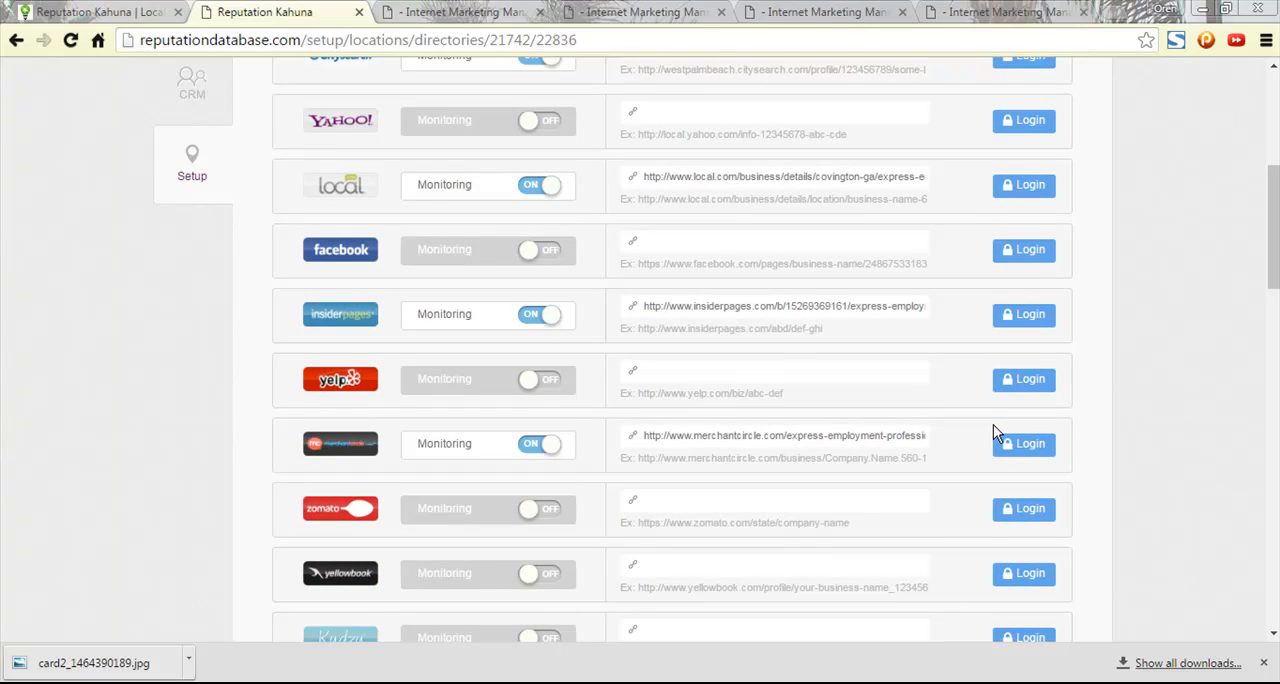
pyautogui.scroll(-3, 993, 432)
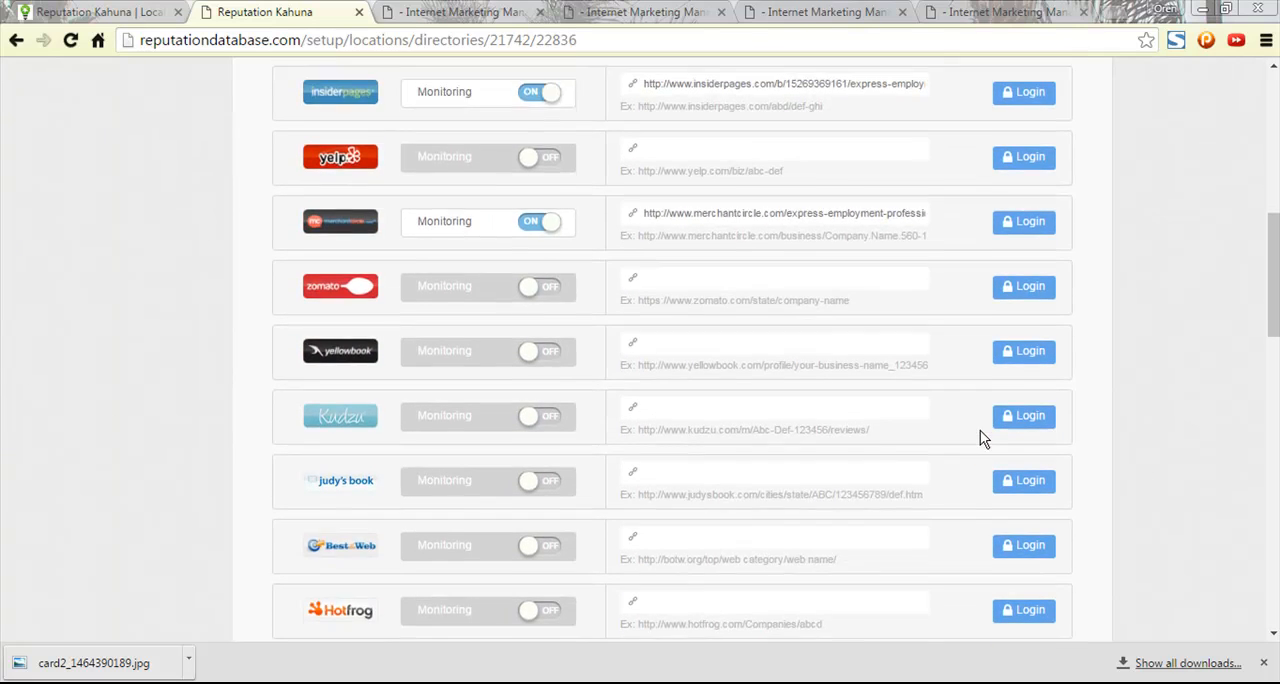
pyautogui.scroll(6, 978, 432)
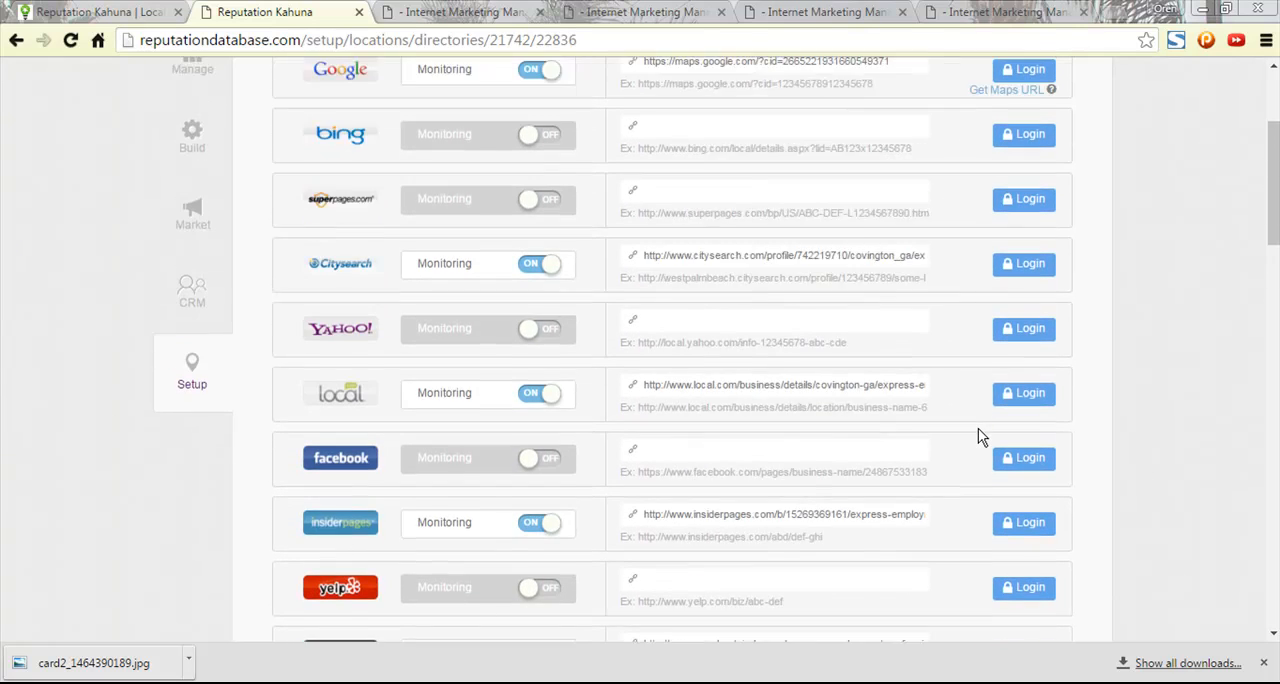
pyautogui.click(718, 252)
pyautogui.hotkey('ctrl', 'v')
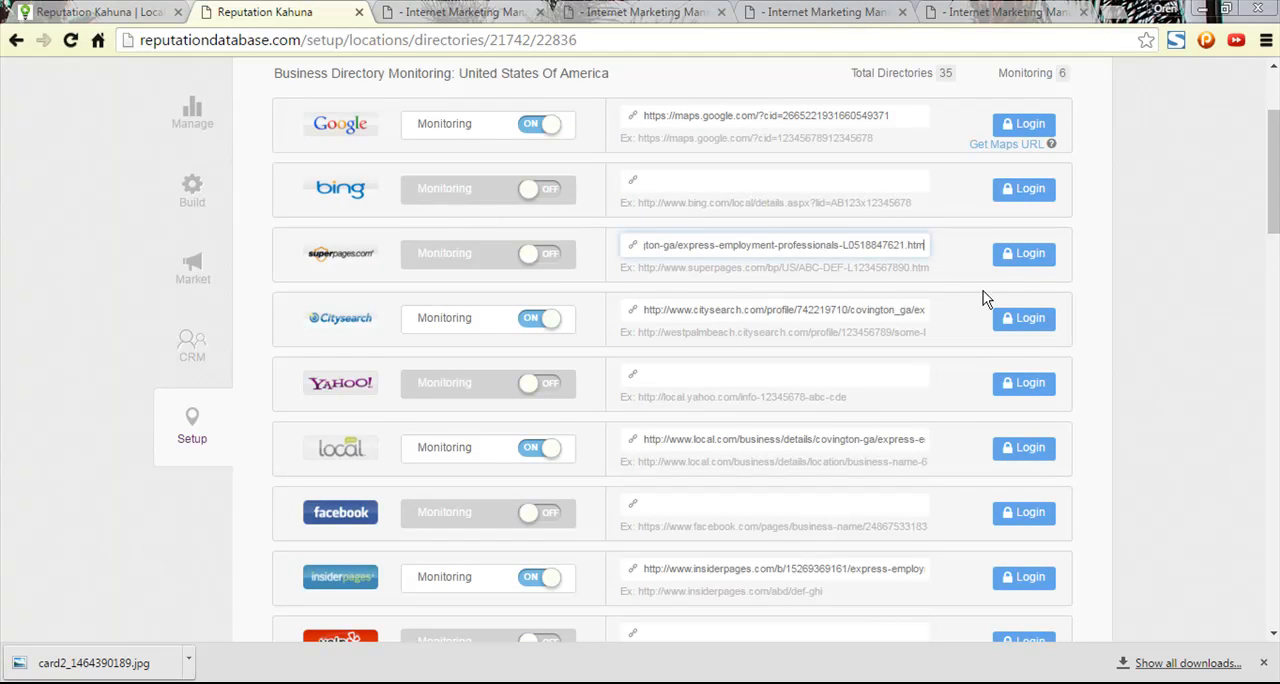
pyautogui.click(548, 256)
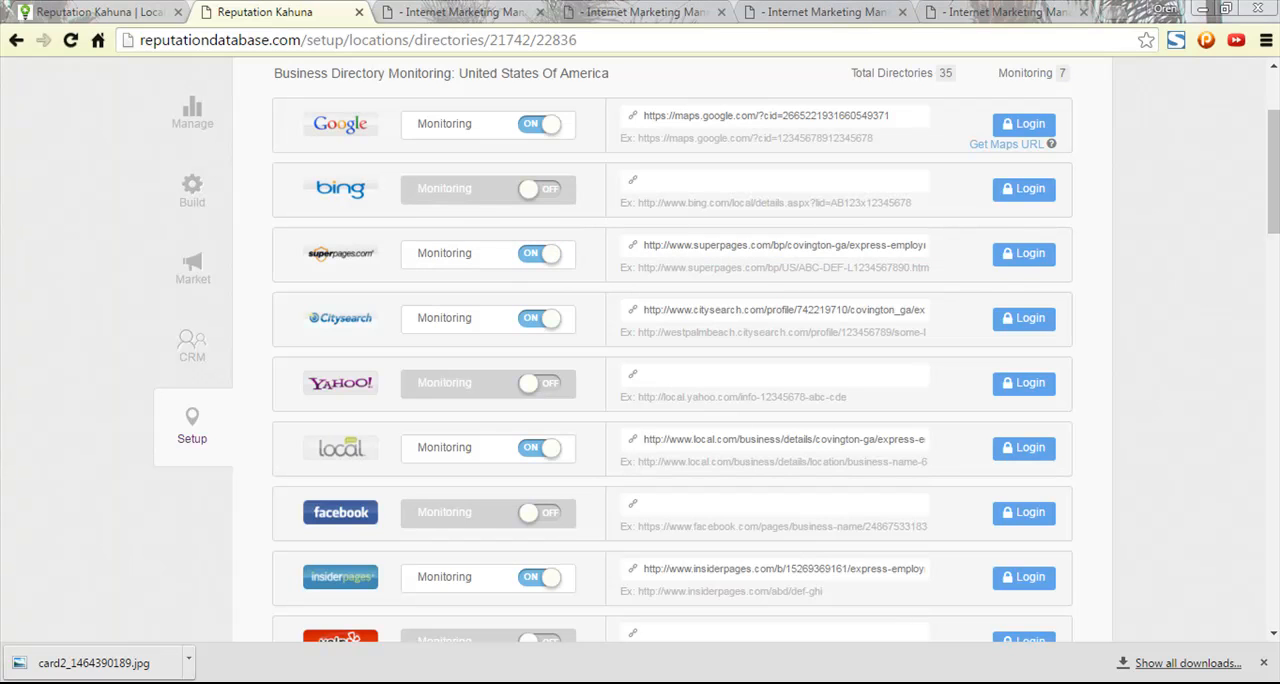
# - Review the monitoring status of all directories, from Google and Bing down to the niche directories
pyautogui.scroll(-10, 1130, 428)
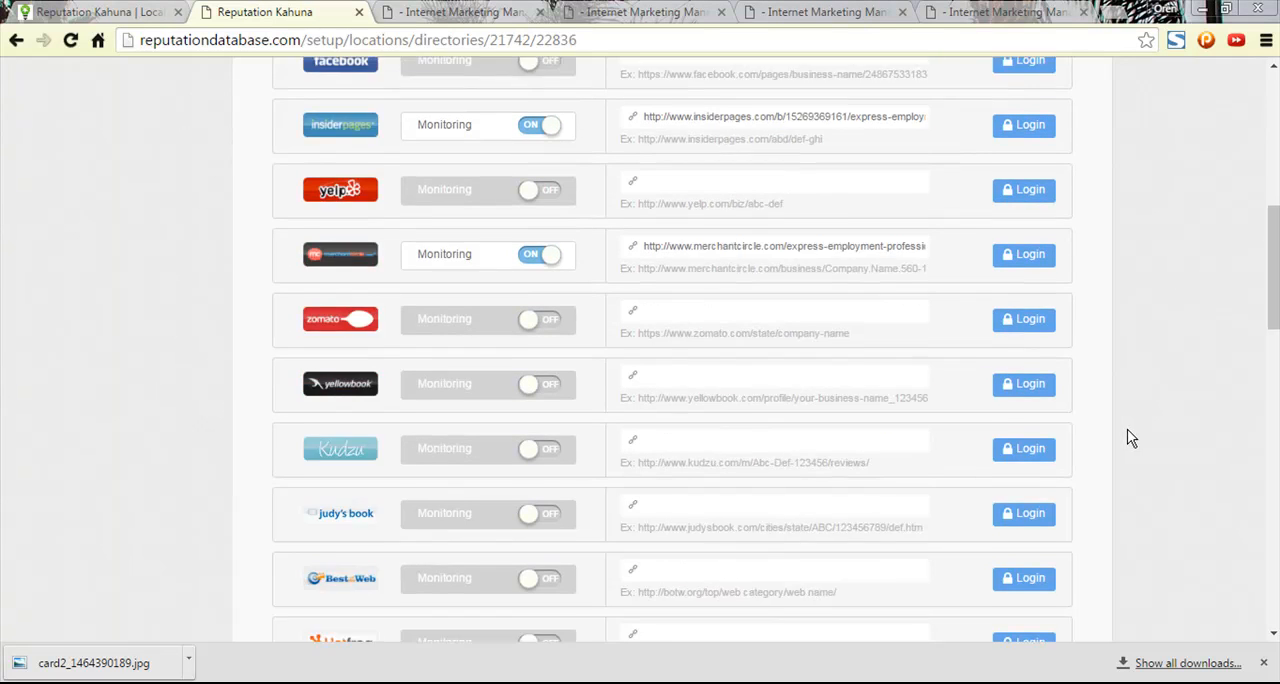
pyautogui.scroll(3, 1120, 438)
pyautogui.scroll(-1, 581, 340)
pyautogui.scroll(-1, 615, 510)
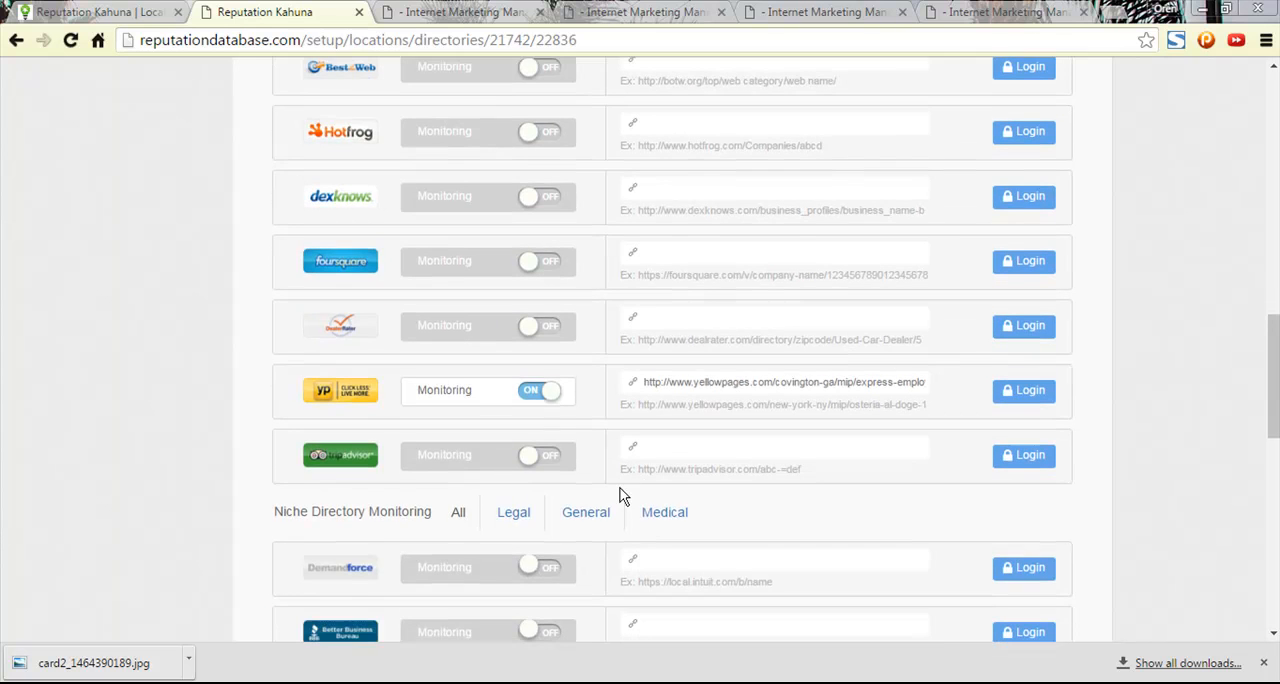
pyautogui.scroll(12, 606, 486)
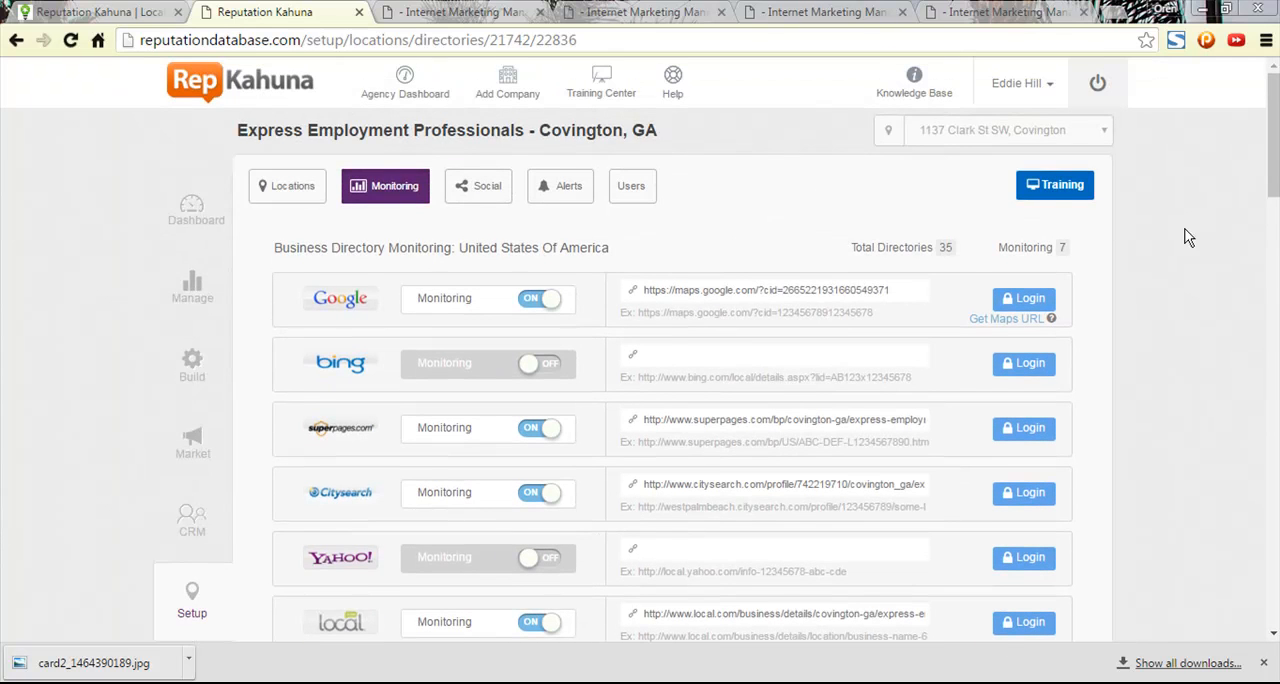
pyautogui.scroll(-3, 540, 352)
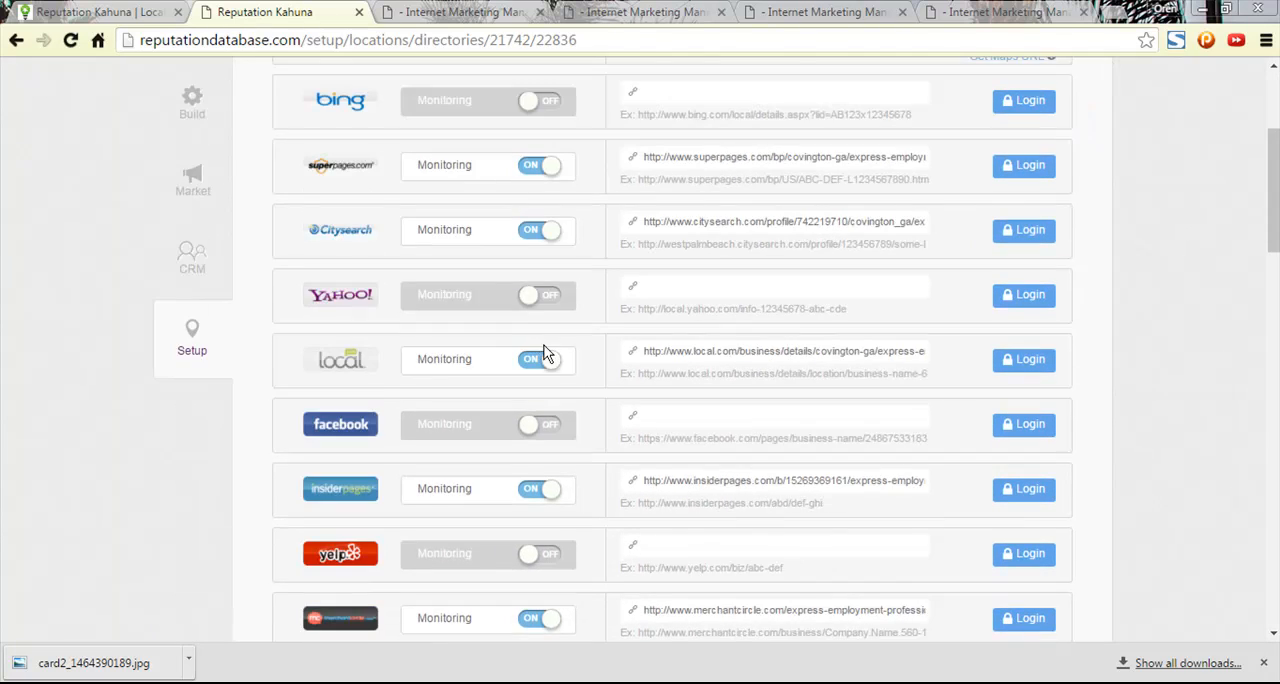
pyautogui.scroll(2, 555, 354)
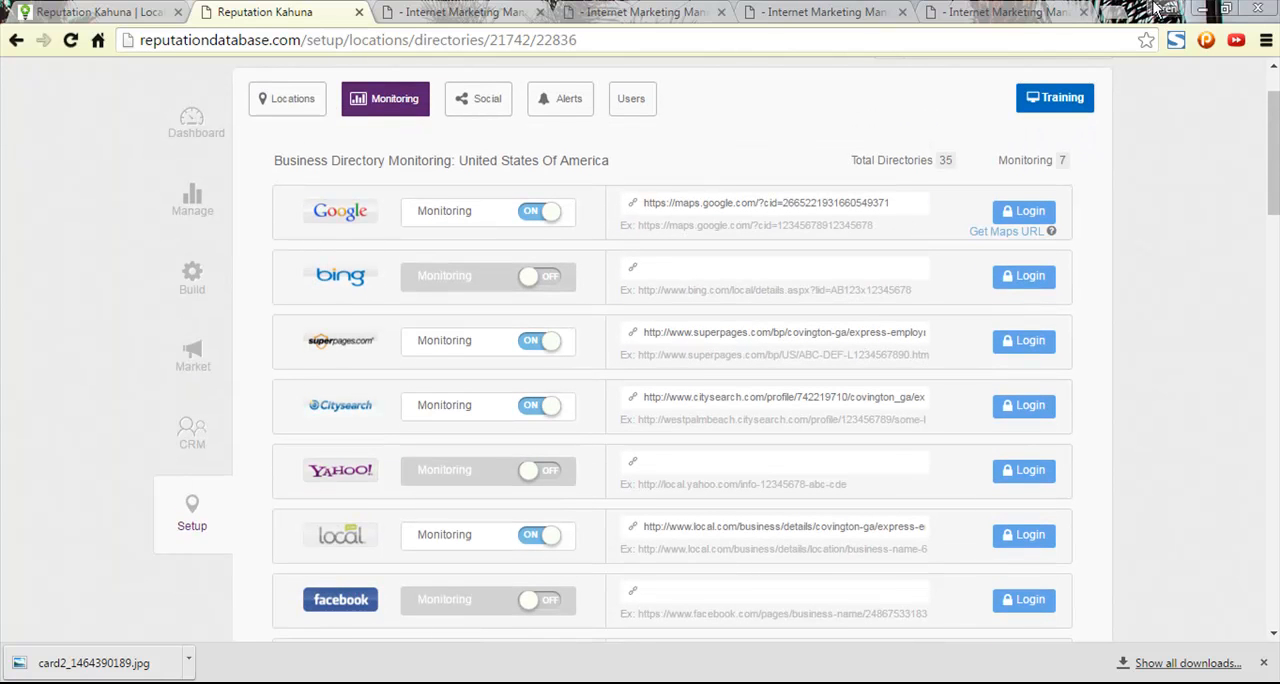
# - Search Google for "bing local" in a new tab and move that tab into the Local Business Listing Robot browser window
pyautogui.click(1114, 14)
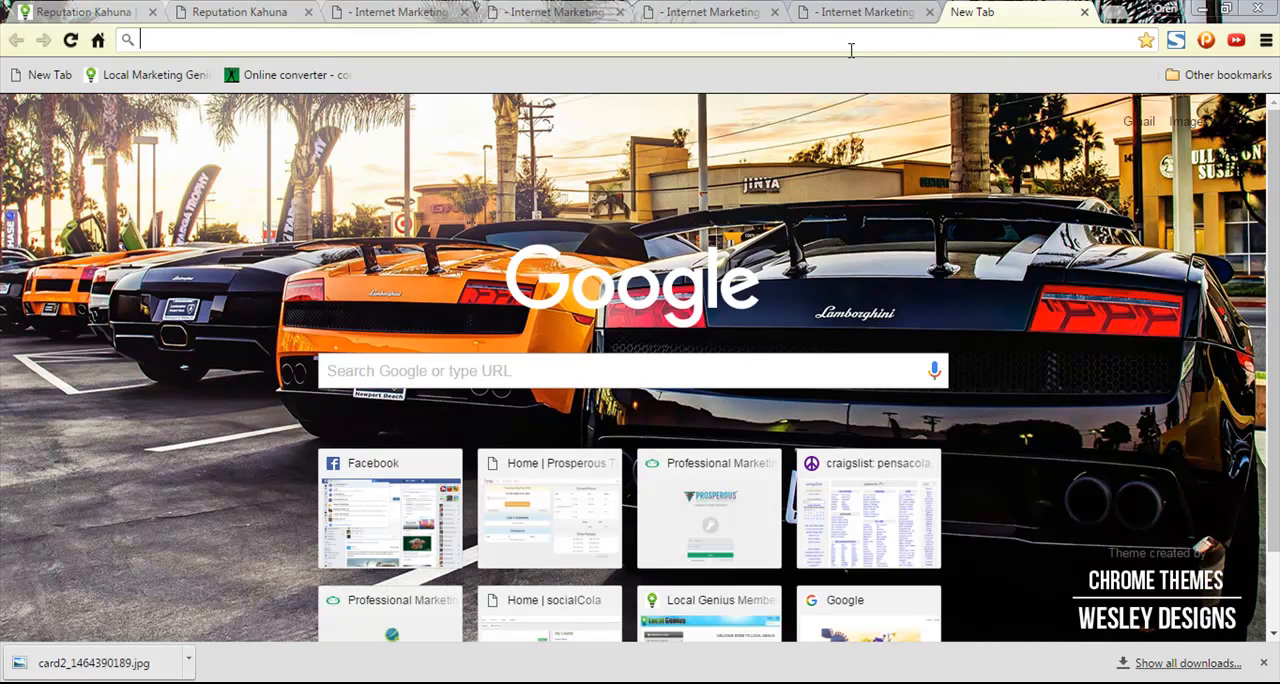
pyautogui.write('bing local')
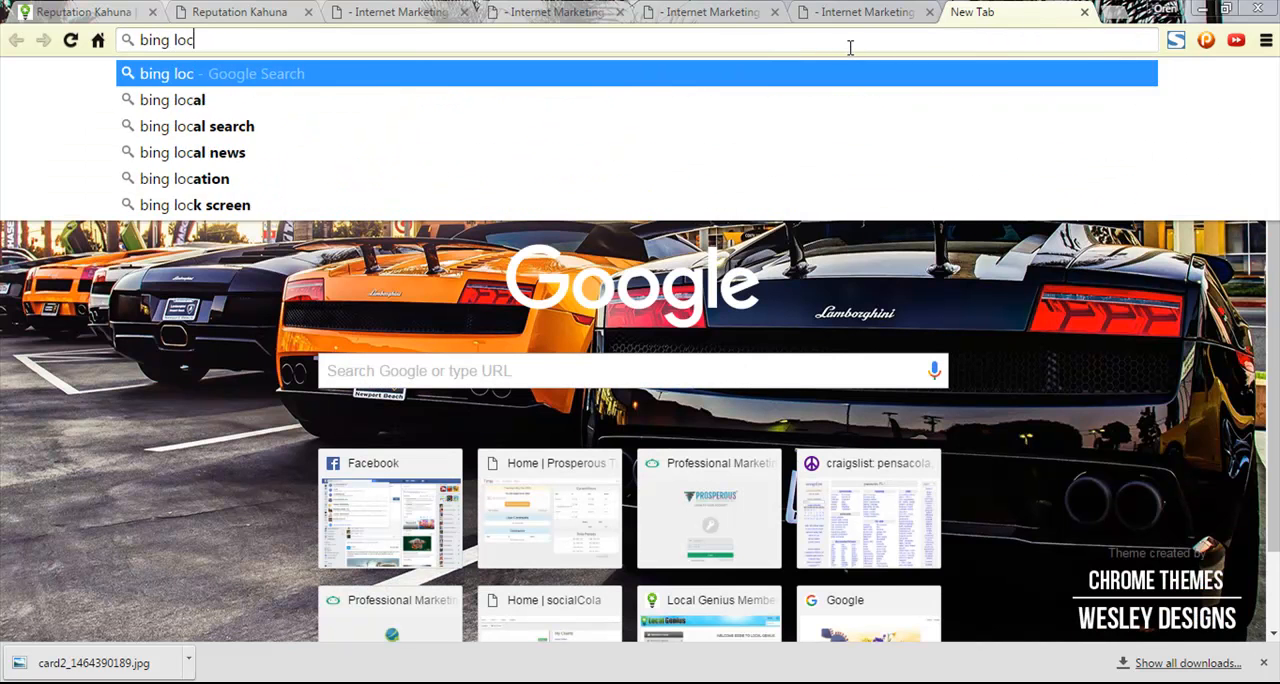
pyautogui.press('Return')
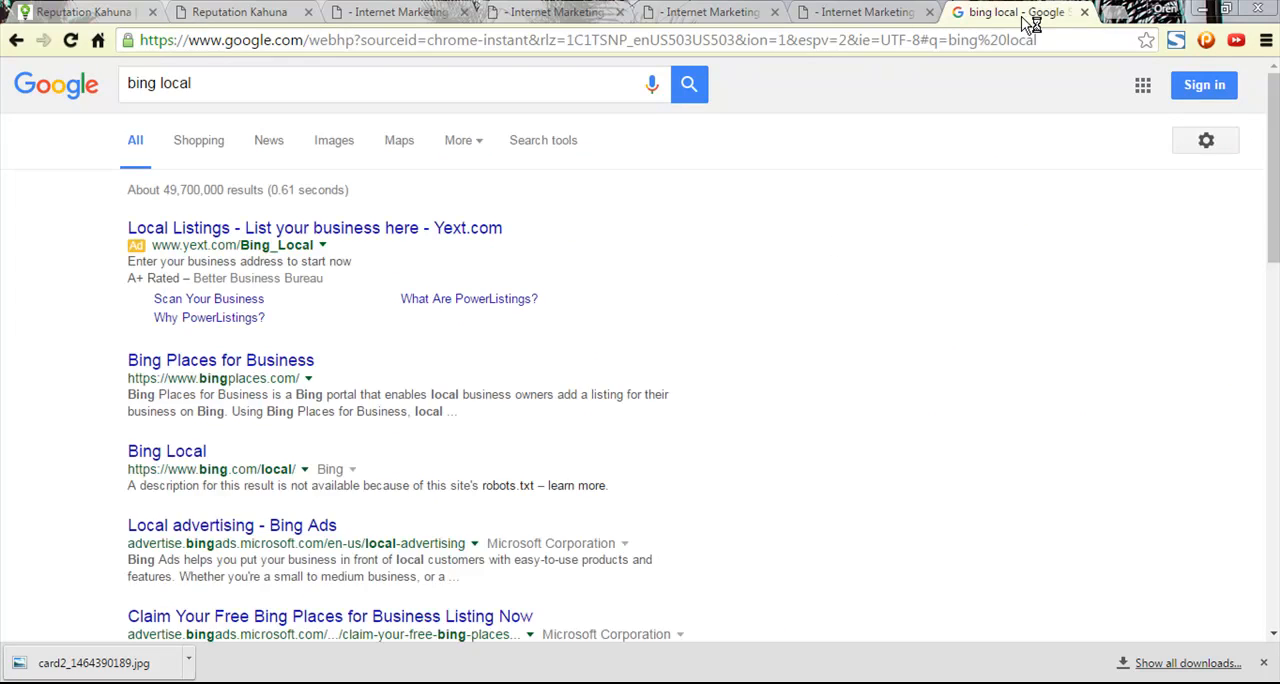
pyautogui.hotkey('ctrl', 'w')
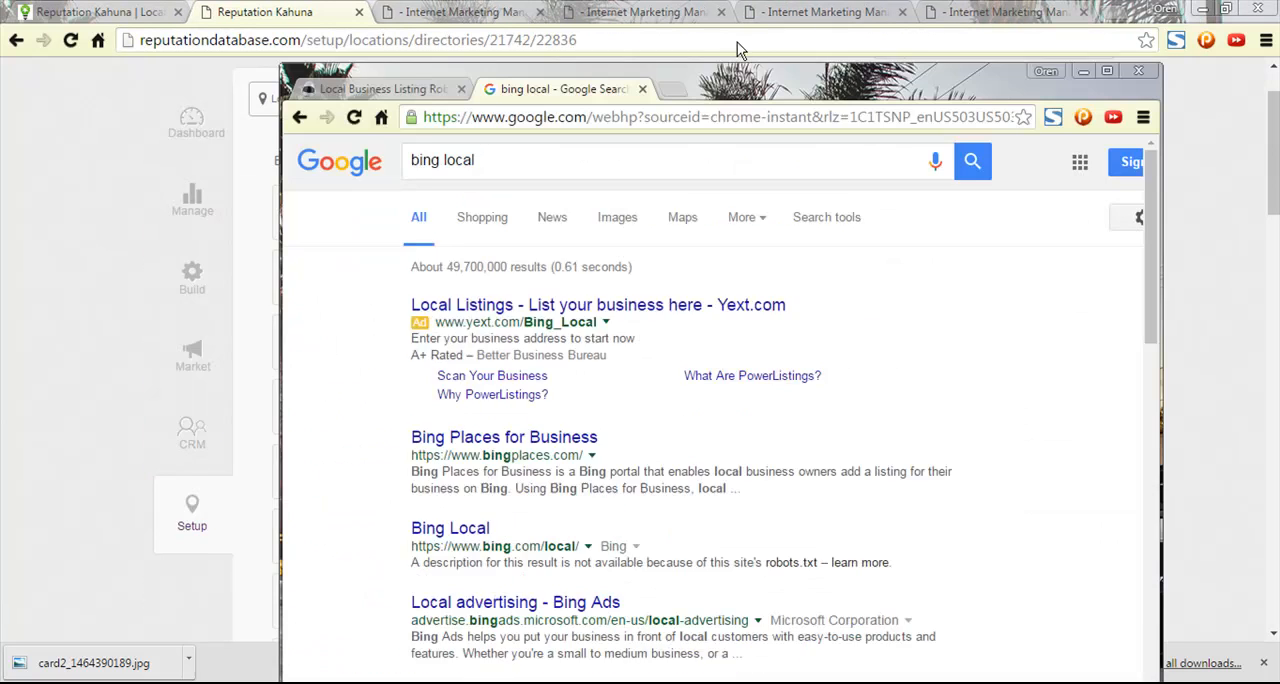
pyautogui.moveTo(737, 46); pyautogui.dragTo(734, 3)
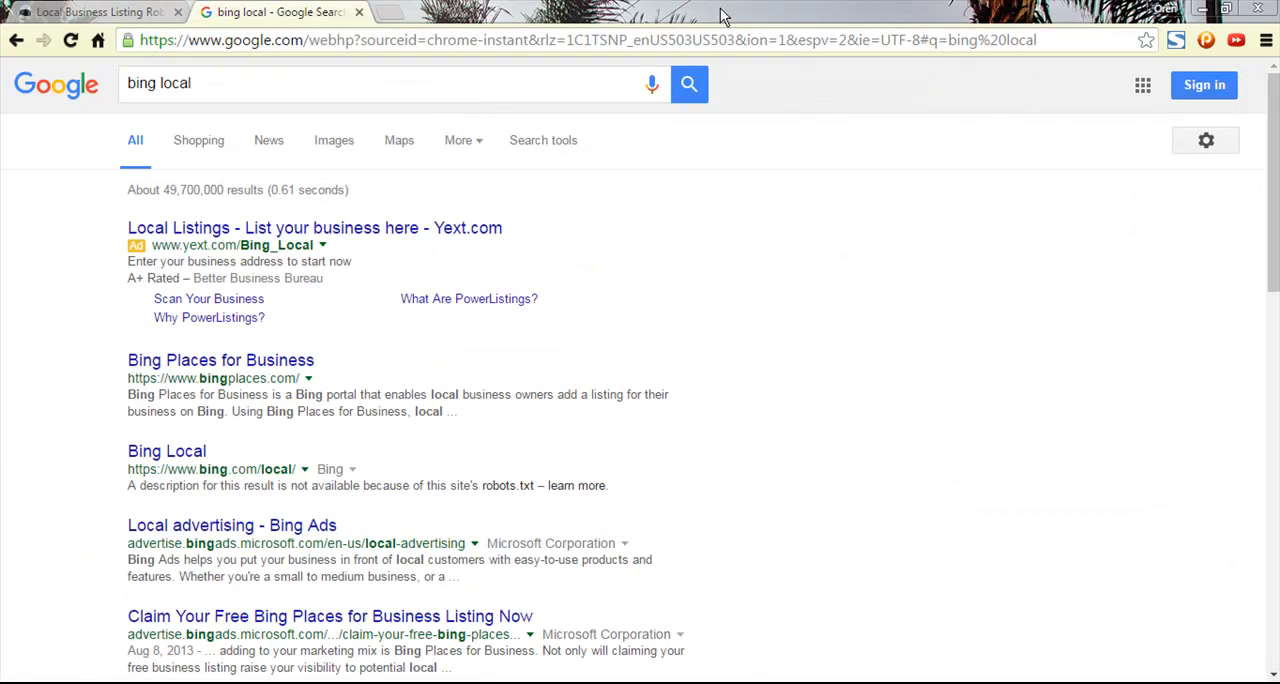
# - Open the Bing Local result and search Bing for "express employment professionals covington ga"
pyautogui.click(180, 455)
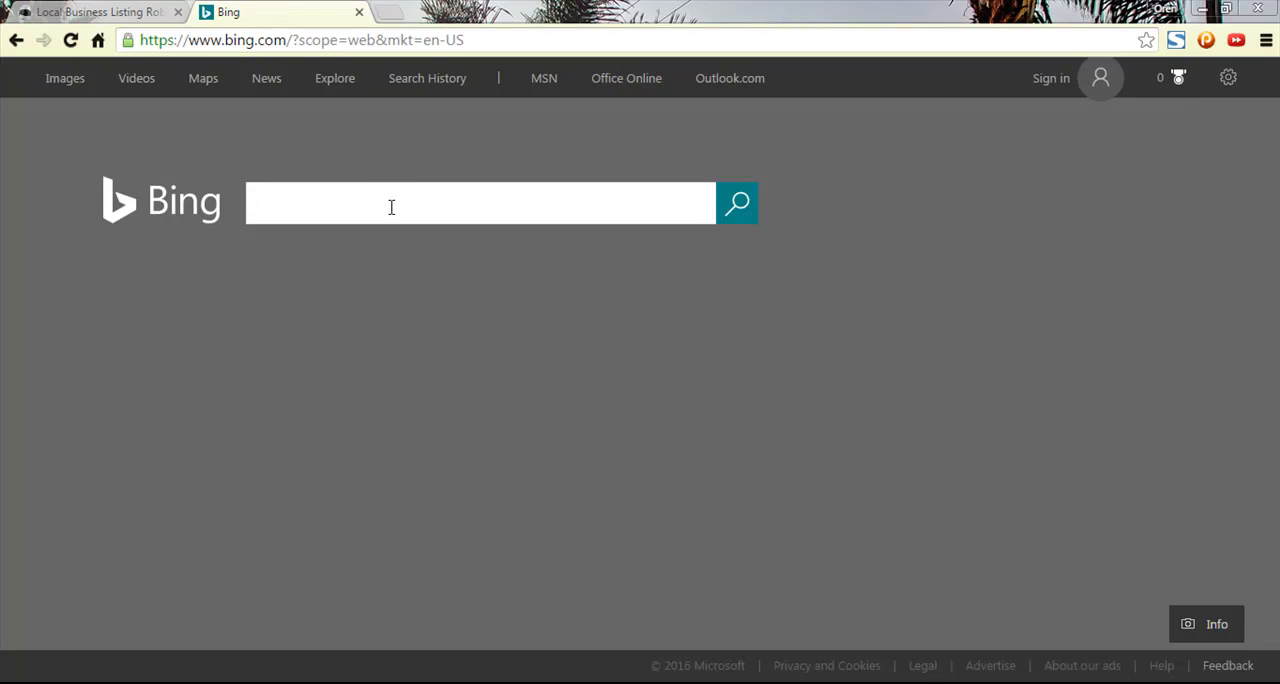
pyautogui.click(391, 206)
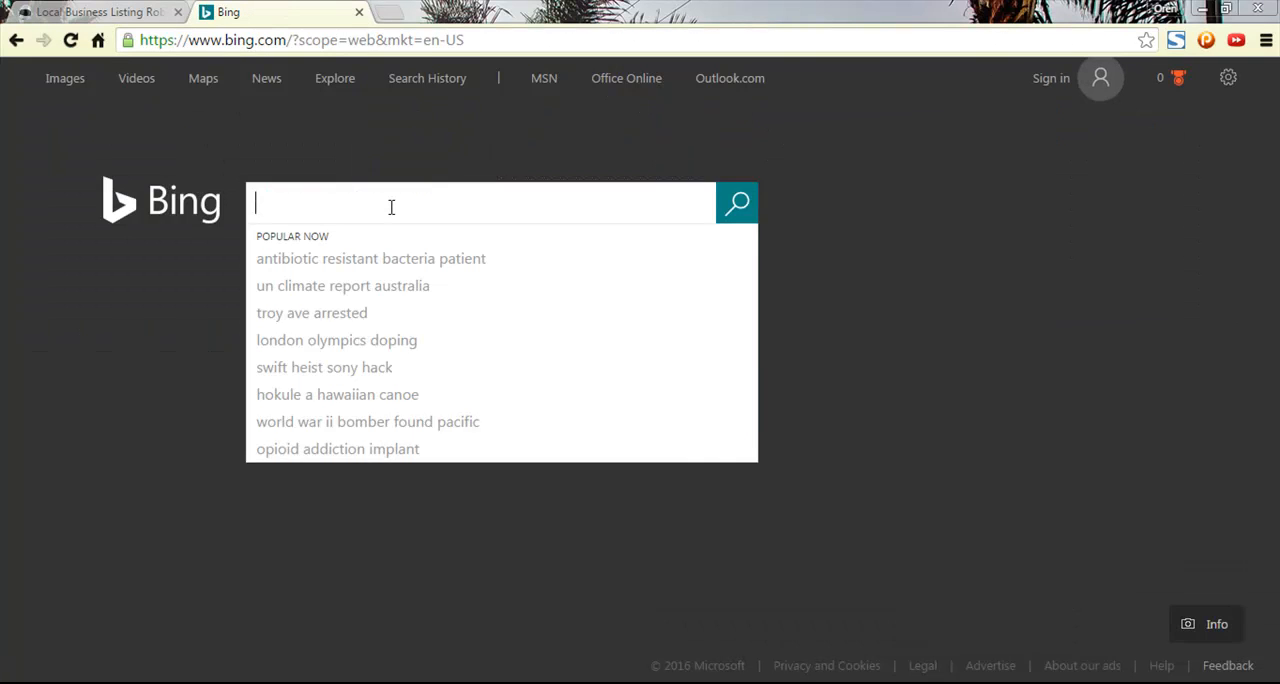
pyautogui.write('Express')
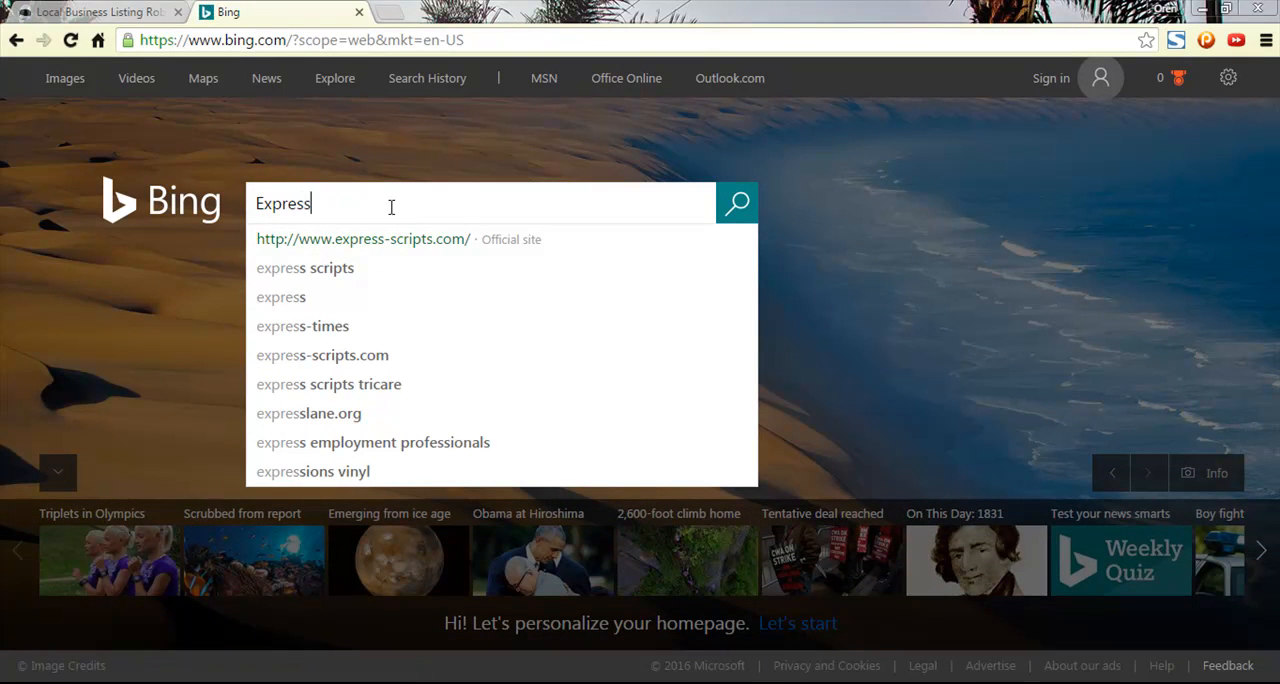
pyautogui.write(' Employment ')
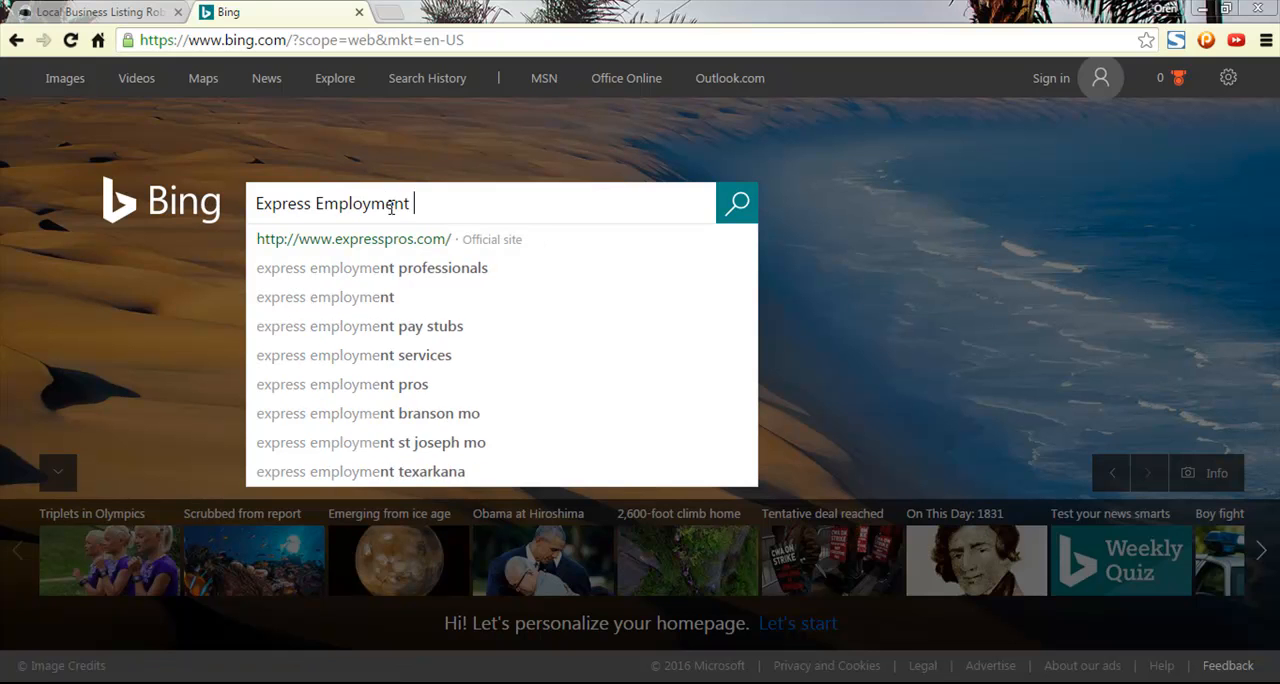
pyautogui.write('Professional')
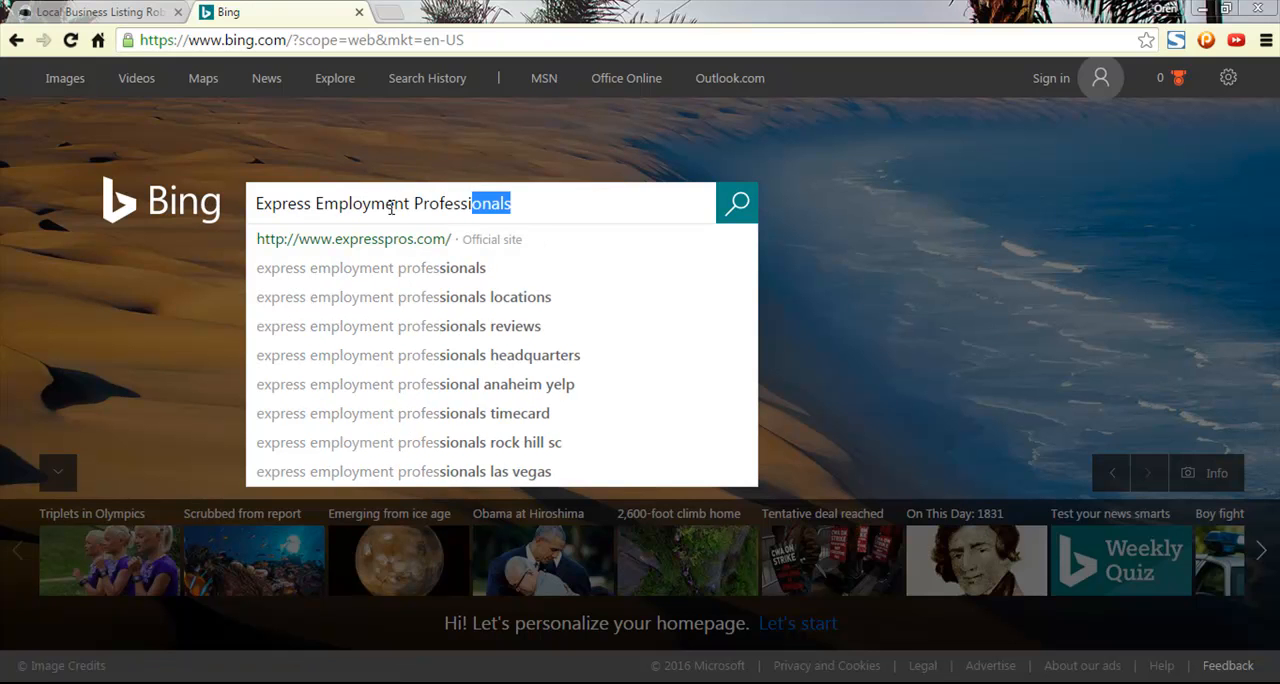
pyautogui.write('s - Co')
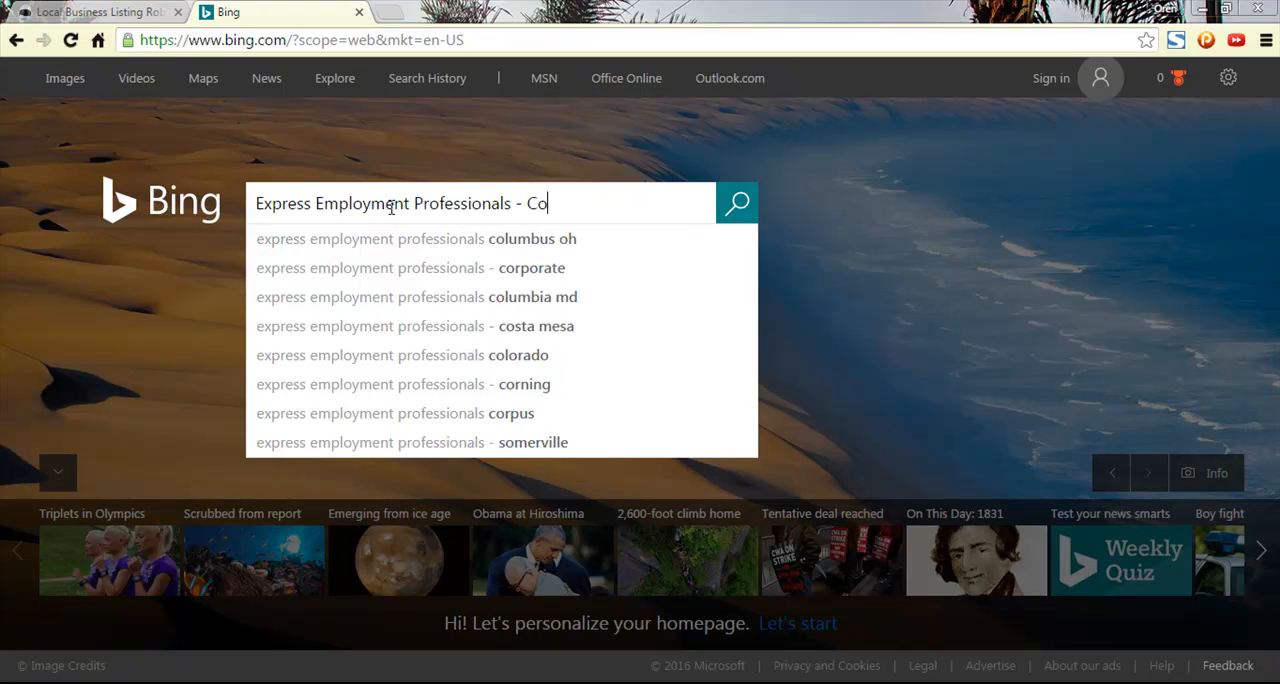
pyautogui.write('vington')
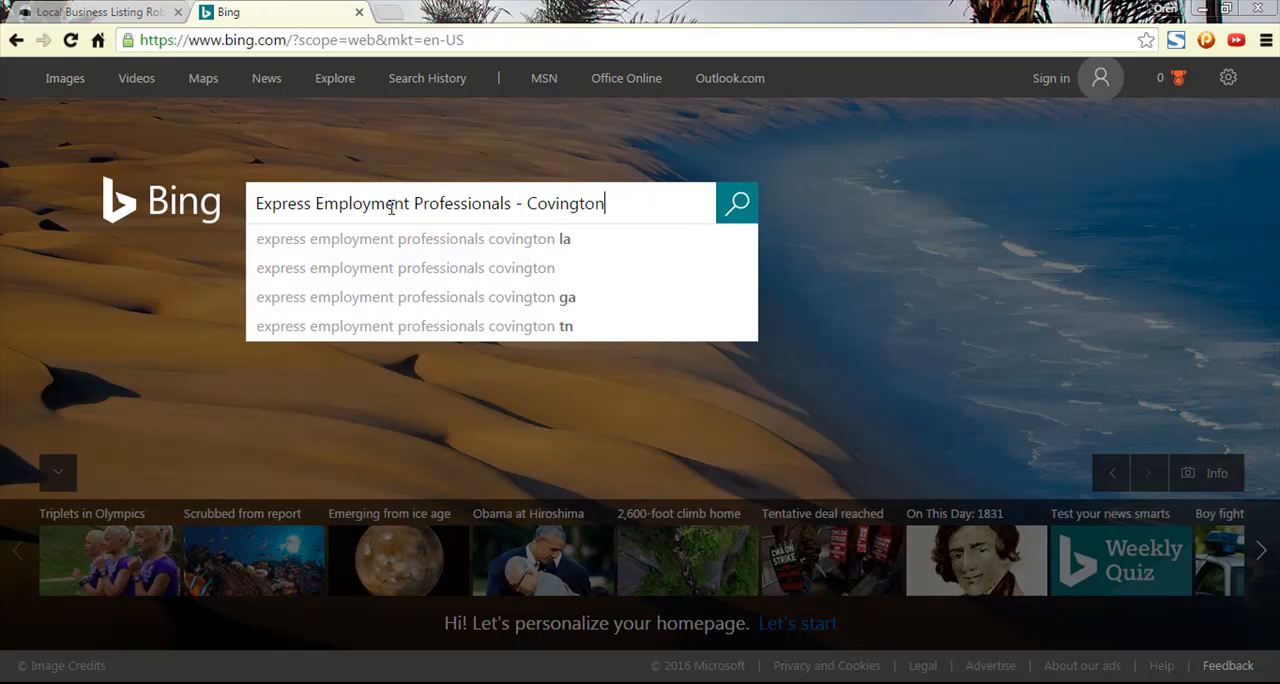
pyautogui.click(408, 305)
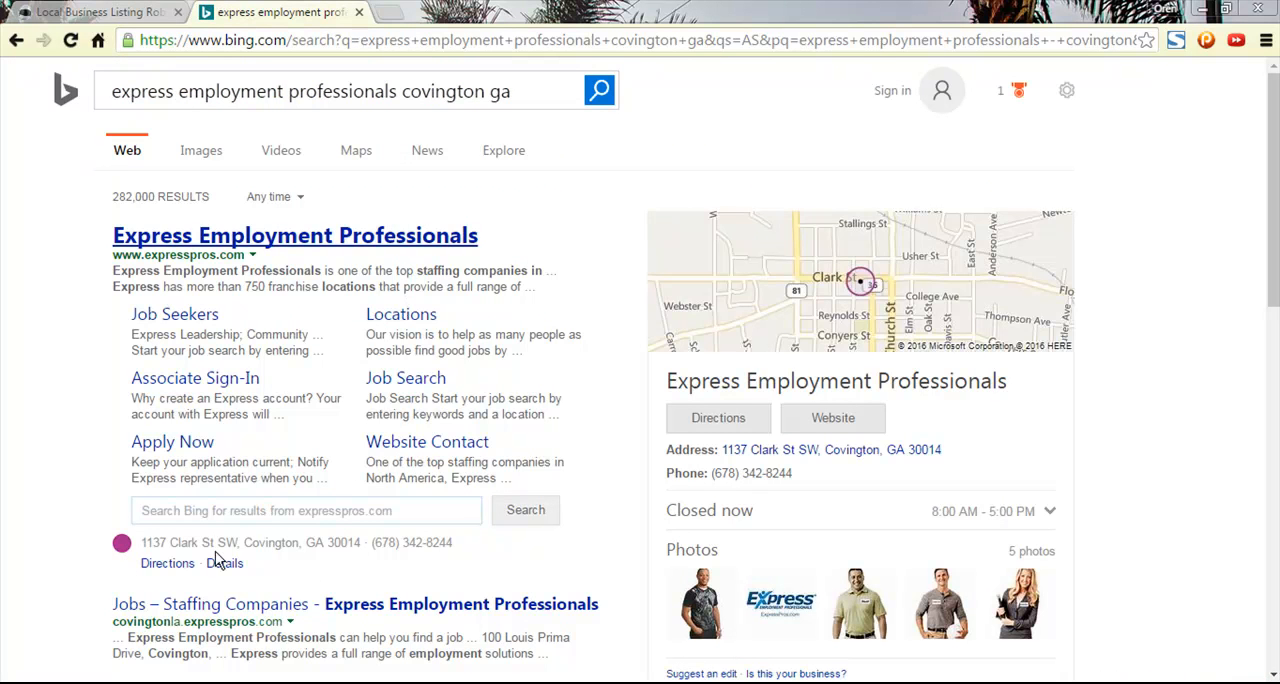
# - Open the Covington office's details on Bing Maps and copy the full URL of the page
pyautogui.click(220, 565)
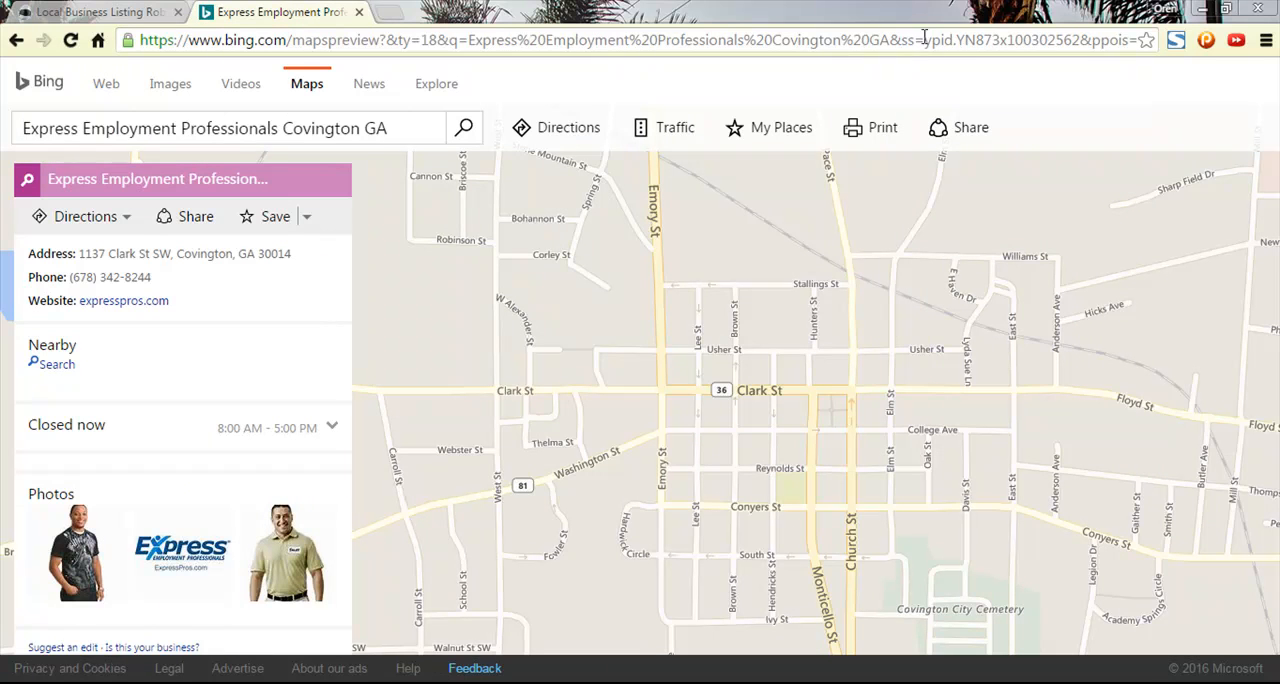
pyautogui.click(1000, 47)
pyautogui.moveTo(1010, 47); pyautogui.dragTo(1160, 40)
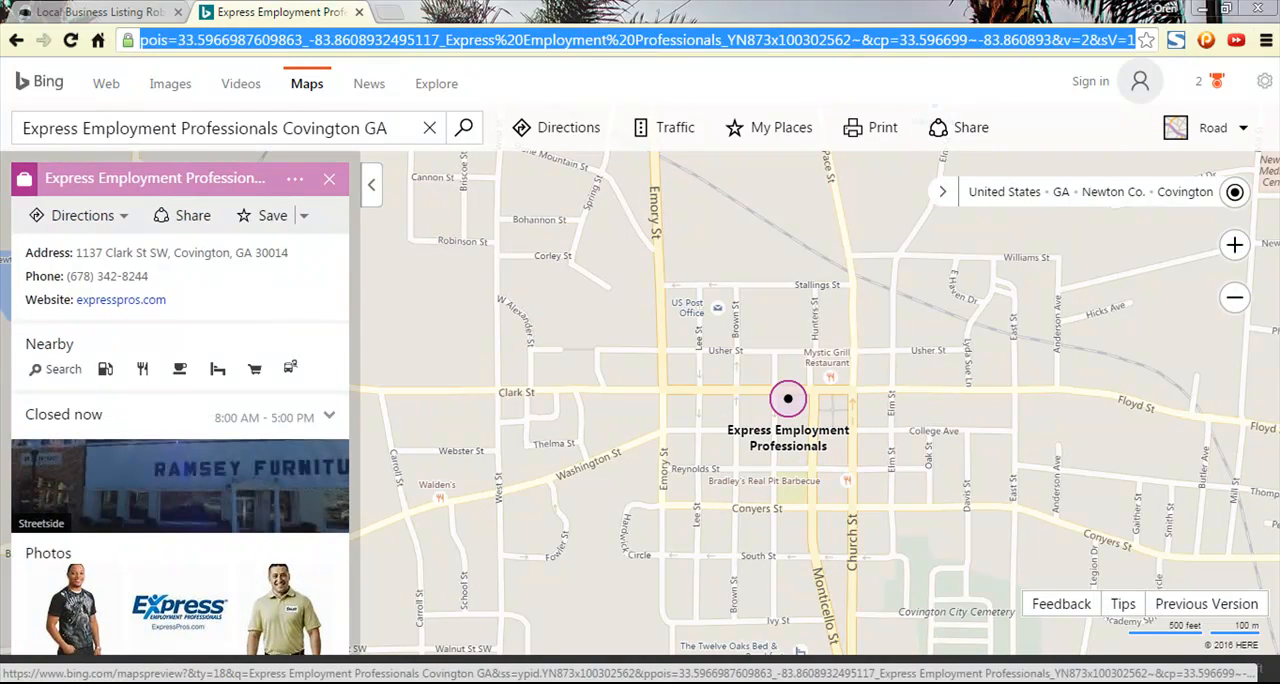
pyautogui.click(757, 43)
pyautogui.hotkey('ctrl', 'a')
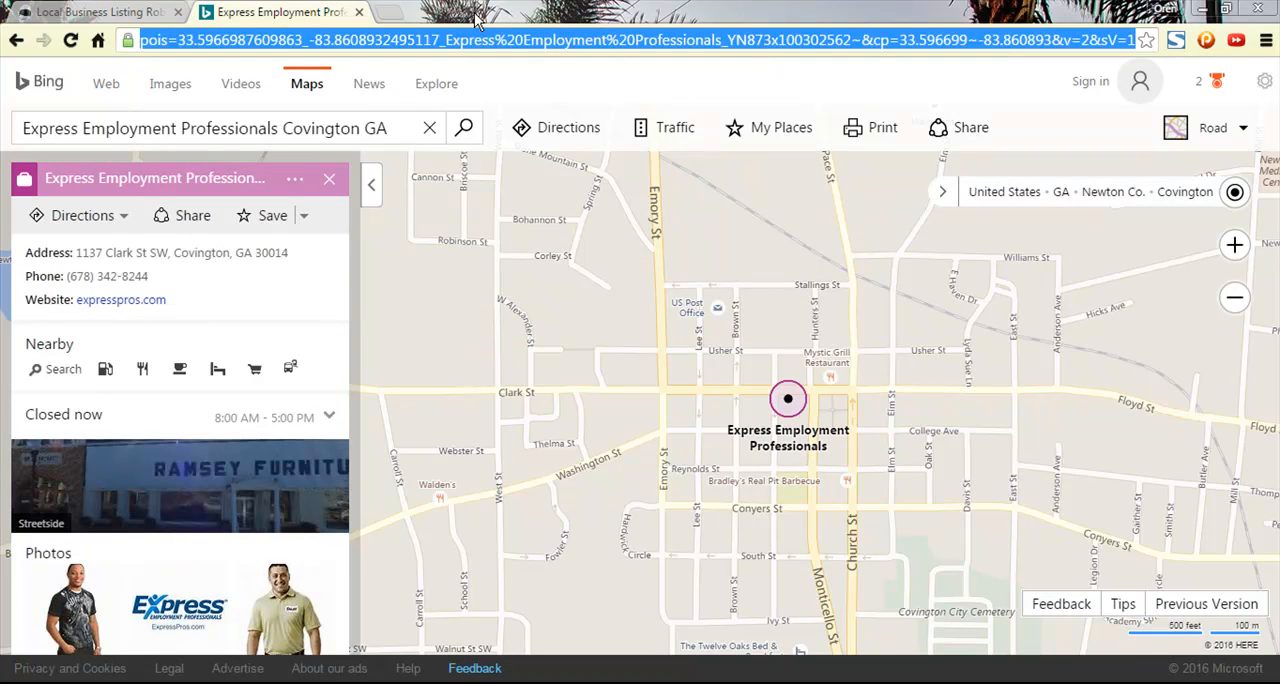
# - Switch to the Reputation Kahuna directories page and enter the copied Bing Maps URL as the Bing listing URL
pyautogui.click(100, 11)
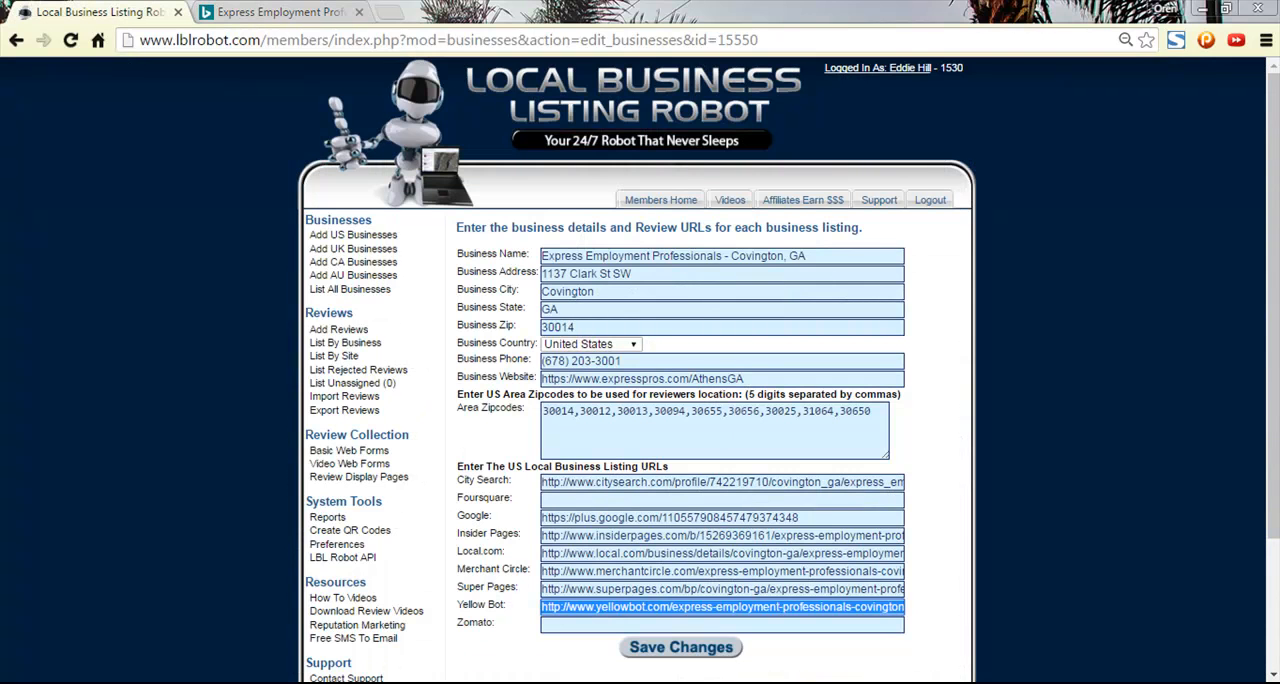
pyautogui.click(197, 607)
pyautogui.click(734, 258)
pyautogui.hotkey('ctrl', 'v')
pyautogui.click(1142, 344)
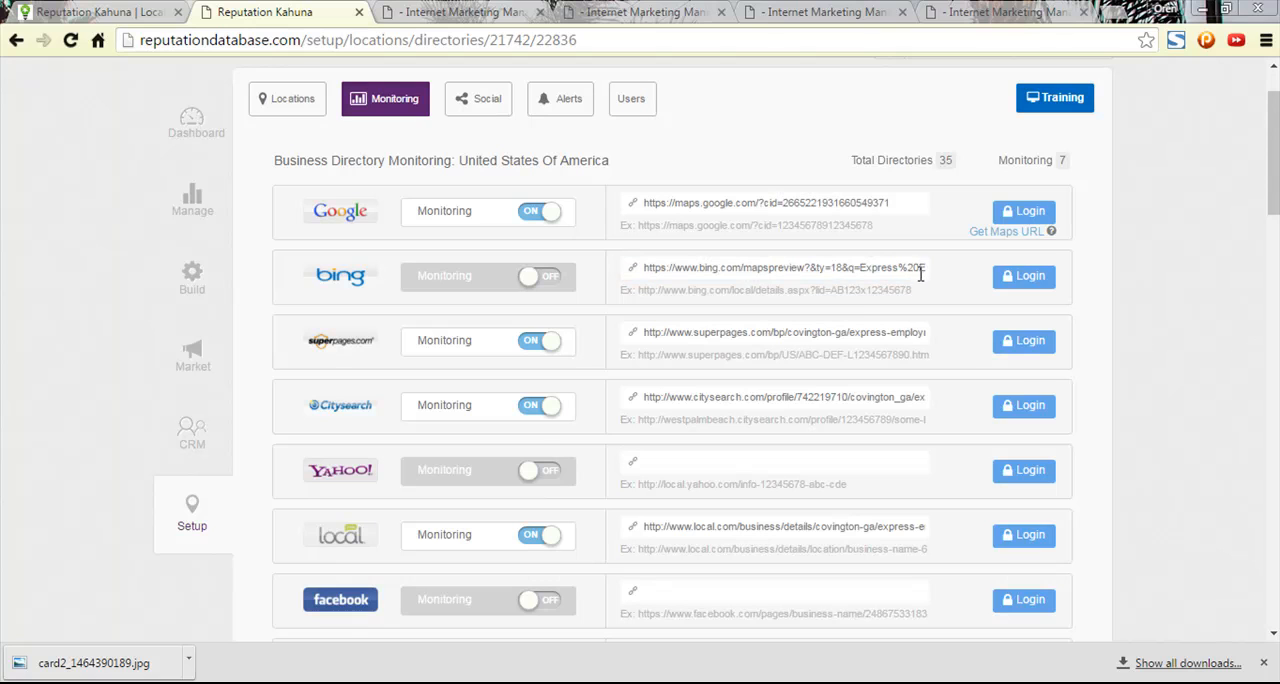
# - Copy the Bing listing URL only up to "Covington%20GA" and load this shortened URL in a new tab
pyautogui.moveTo(920, 268); pyautogui.dragTo(927, 270)
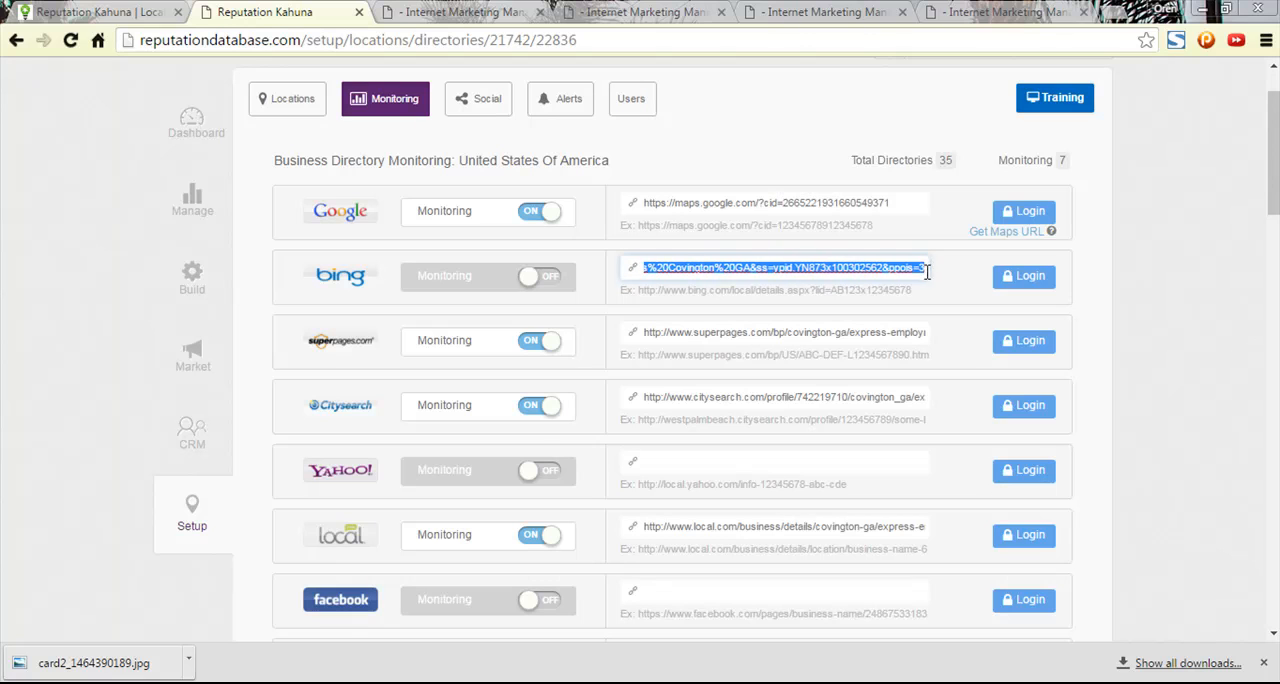
pyautogui.click(768, 272)
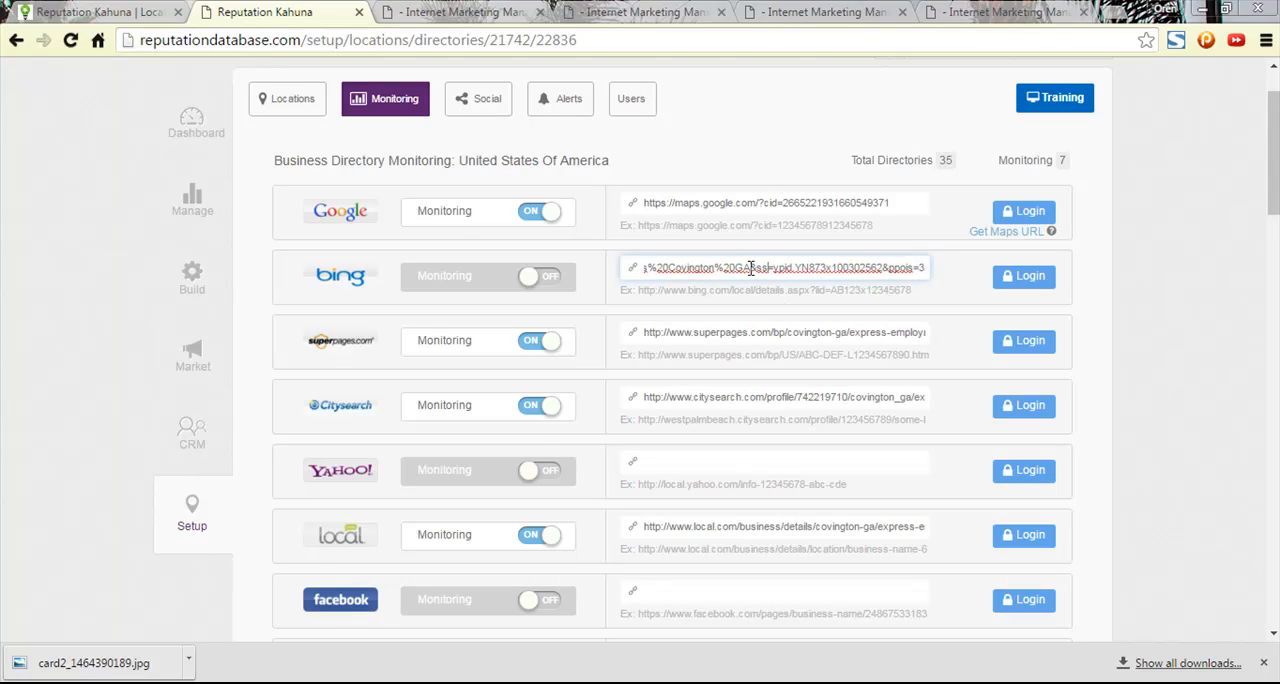
pyautogui.moveTo(750, 268); pyautogui.dragTo(447, 268)
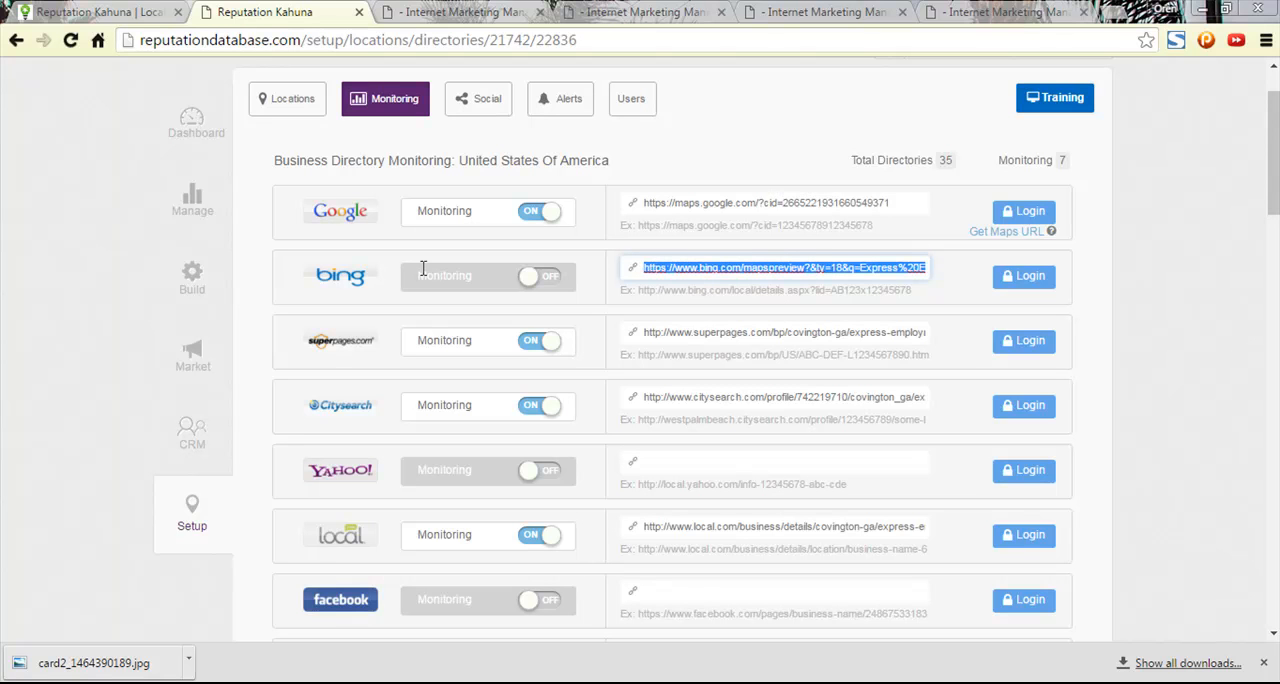
pyautogui.click(1029, 10)
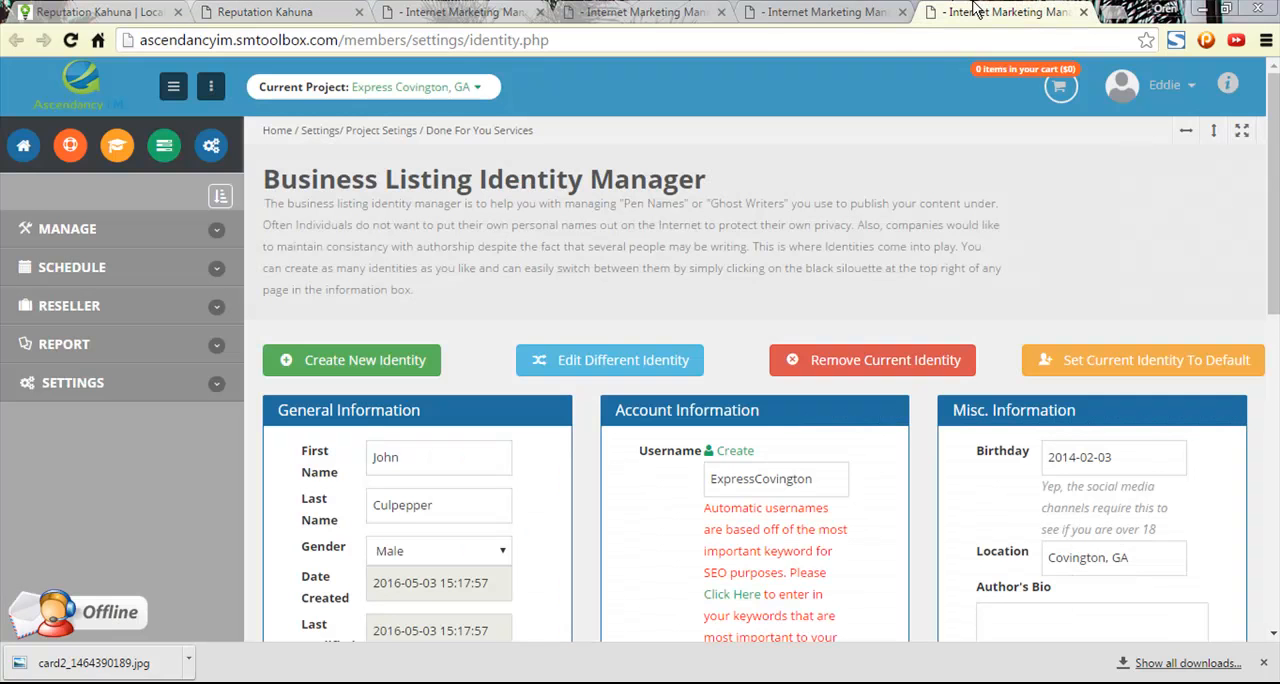
pyautogui.click(1112, 14)
pyautogui.write('https://www.bing.com/mapspreview?&ty=18&q=Express%20Employment%20Professionals%20Covington%20GA')
pyautogui.press('Return')
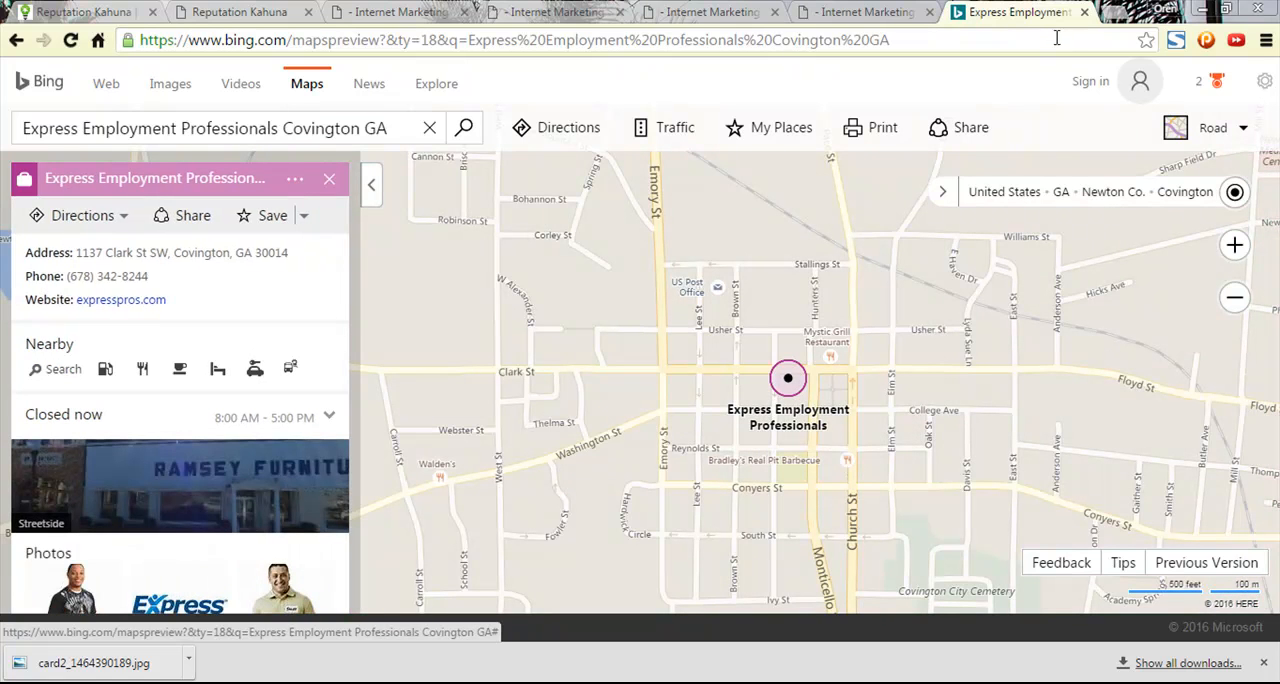
pyautogui.click(765, 45)
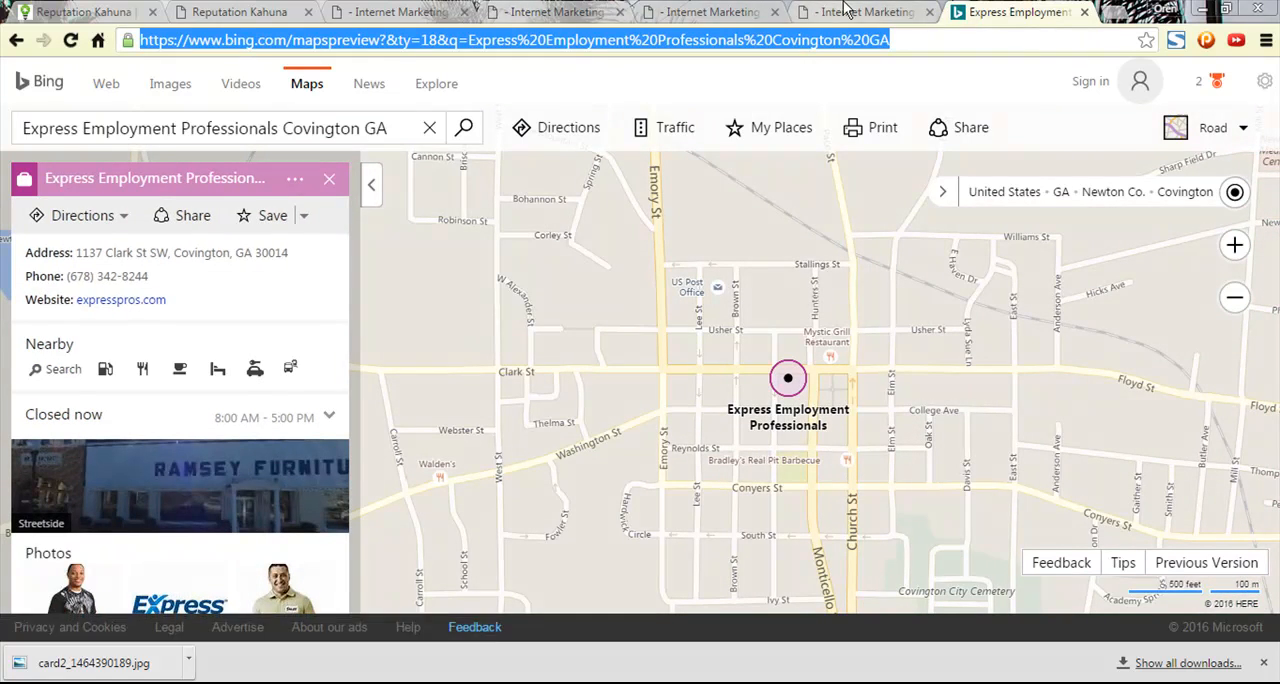
pyautogui.click(802, 14)
pyautogui.click(577, 10)
pyautogui.click(400, 11)
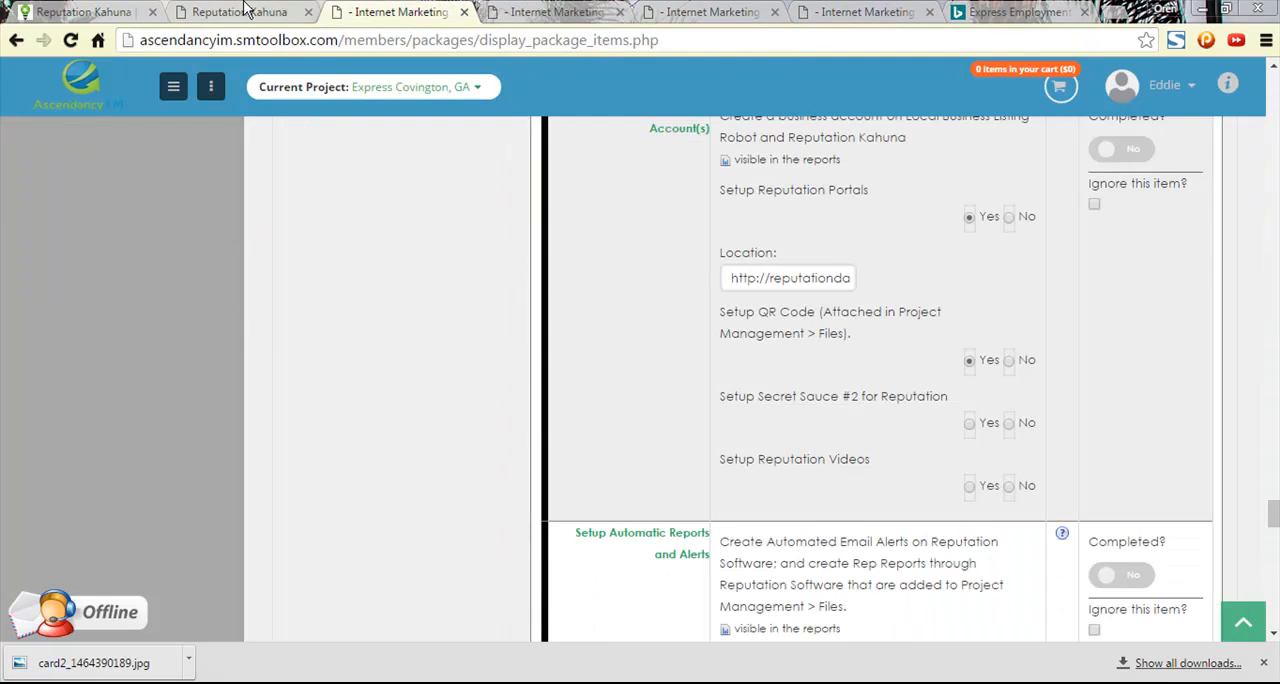
pyautogui.click(240, 11)
pyautogui.click(740, 269)
pyautogui.hotkey('ctrl', 'a')
pyautogui.hotkey('ctrl', 'v')
pyautogui.click(1125, 338)
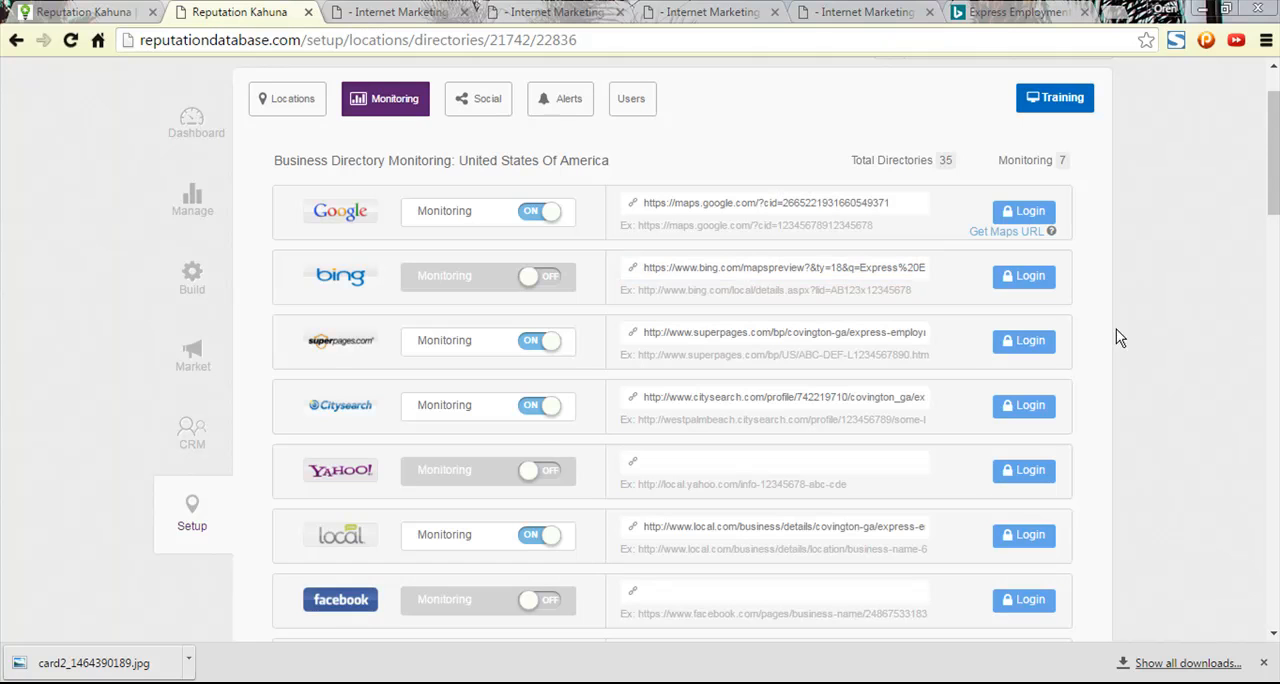
pyautogui.click(555, 277)
# - Search Google for "yahoo local" in the Bing Maps tab and open the local.yahoo.com result
pyautogui.scroll(-1, 865, 388)
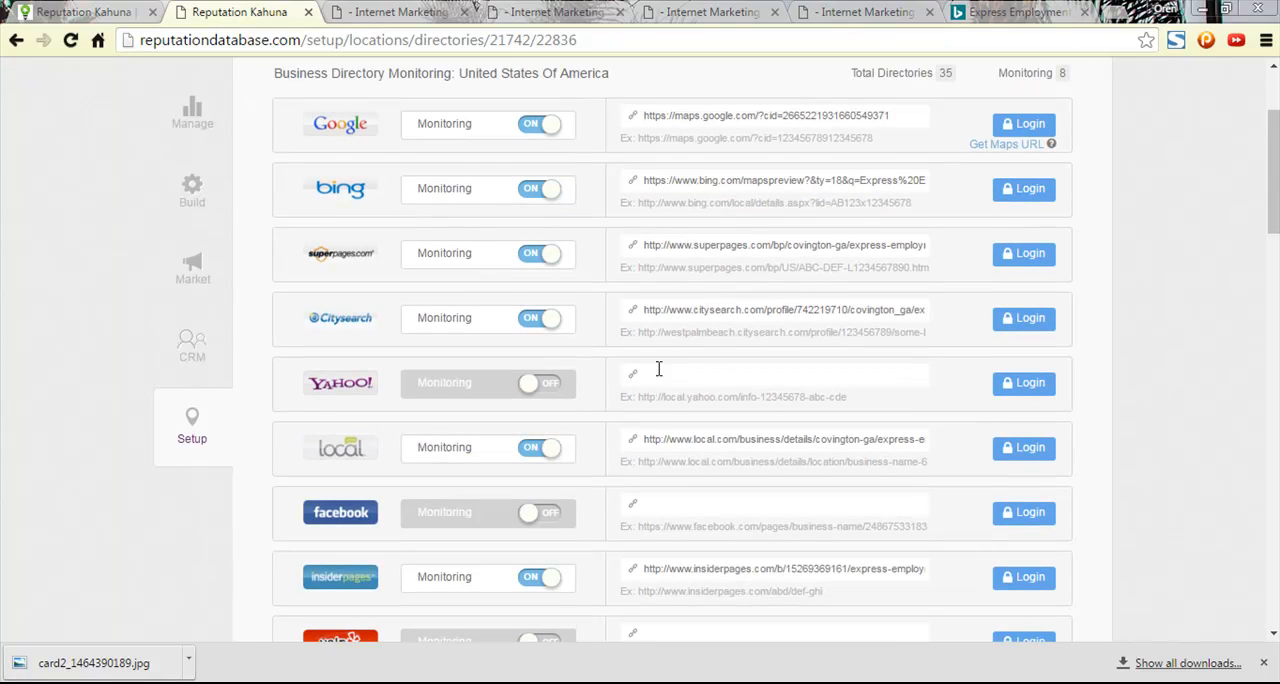
pyautogui.click(995, 12)
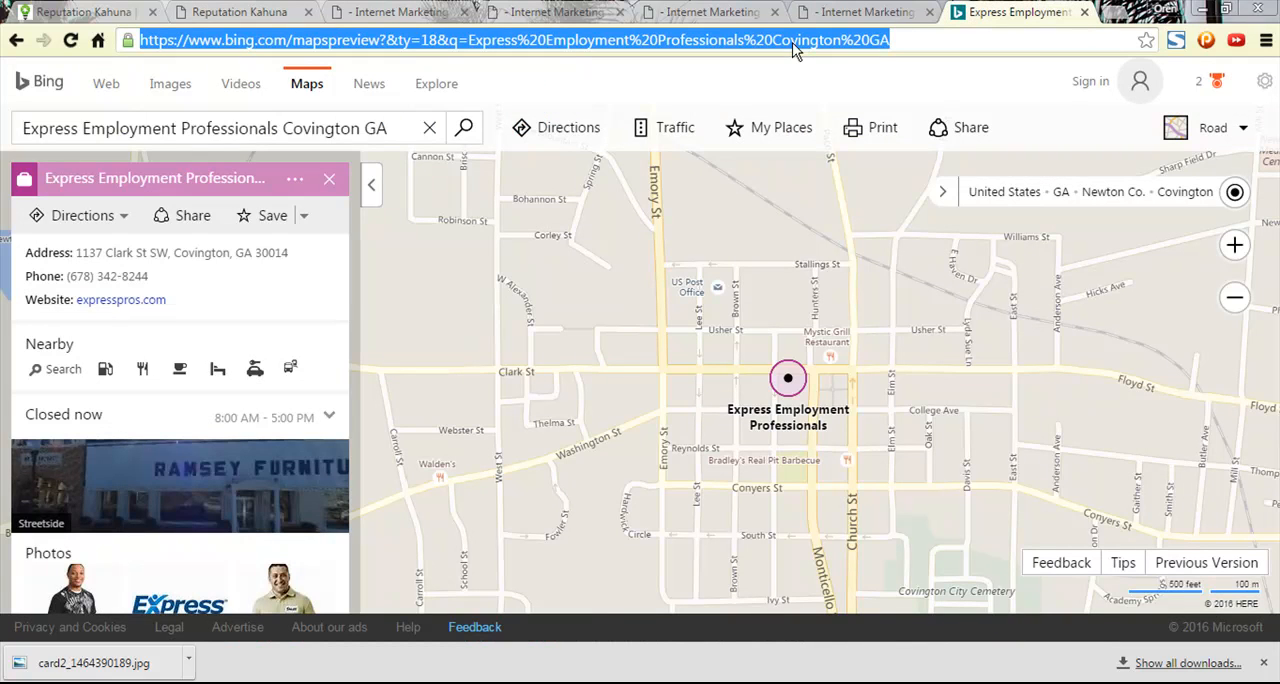
pyautogui.write('yahoo loca')
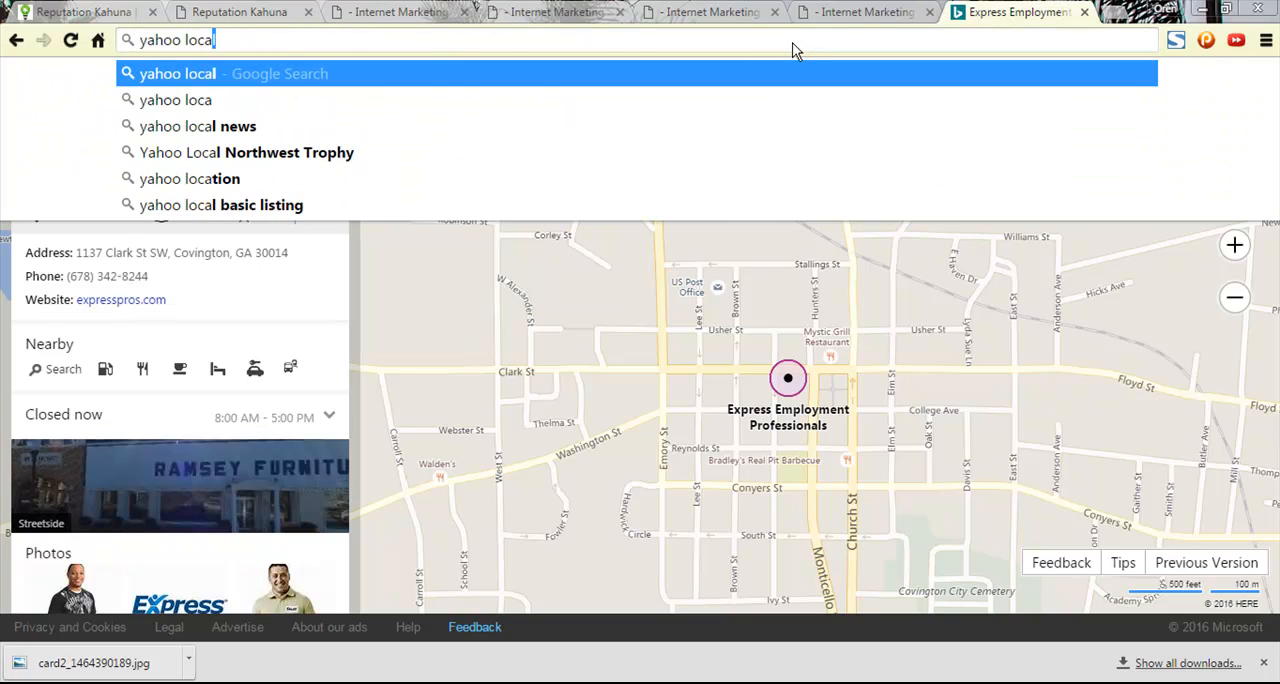
pyautogui.write('l')
pyautogui.press('Return')
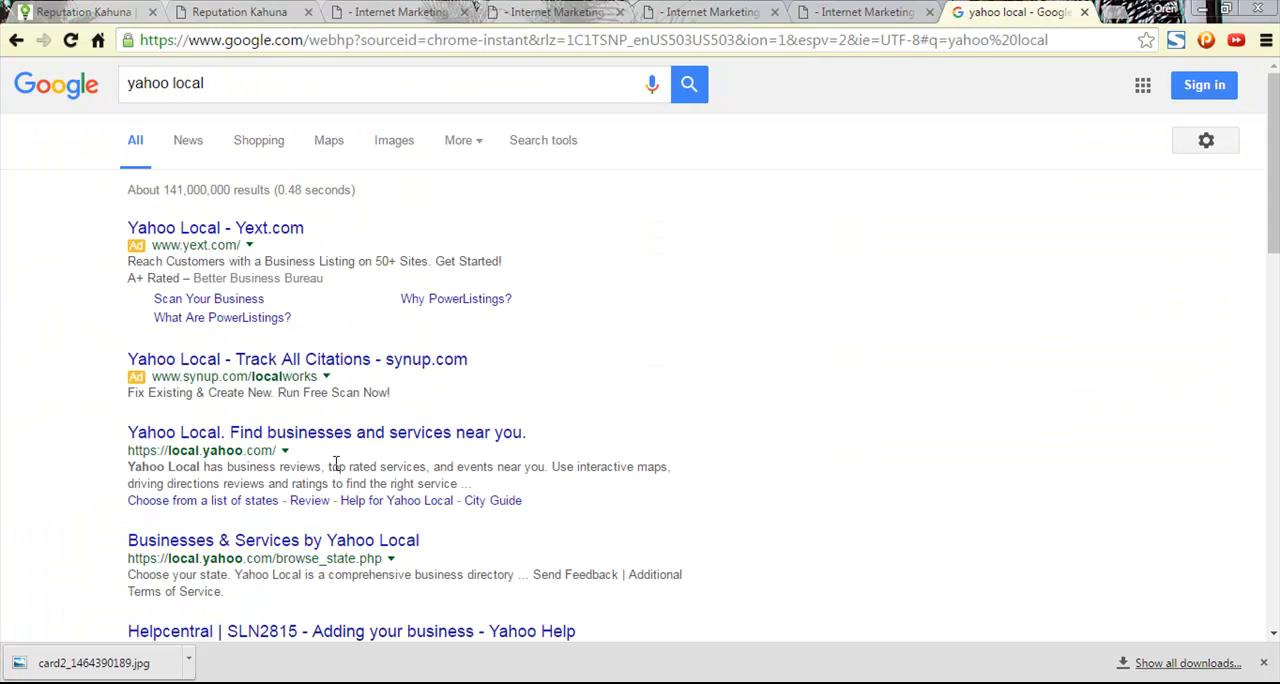
pyautogui.click(300, 440)
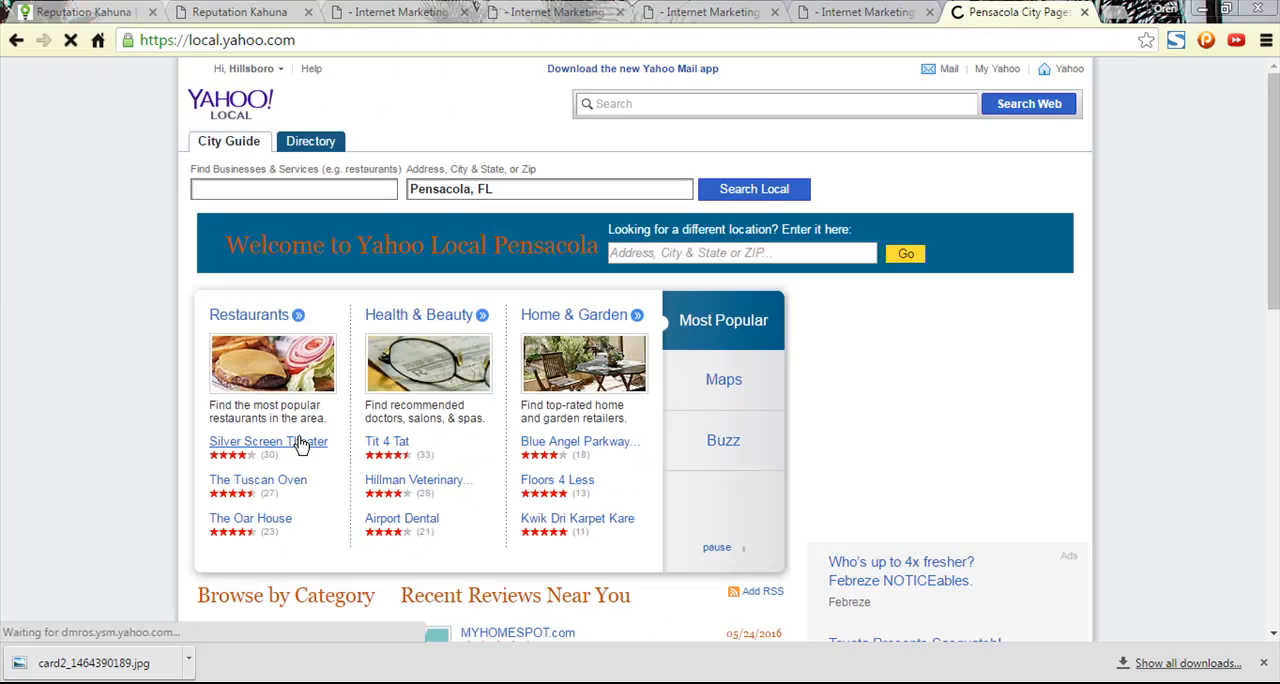
# - Search Yahoo Local for "Express Employment Professionals - Covington, GA" with the location set to Covington, GA
pyautogui.click(308, 192)
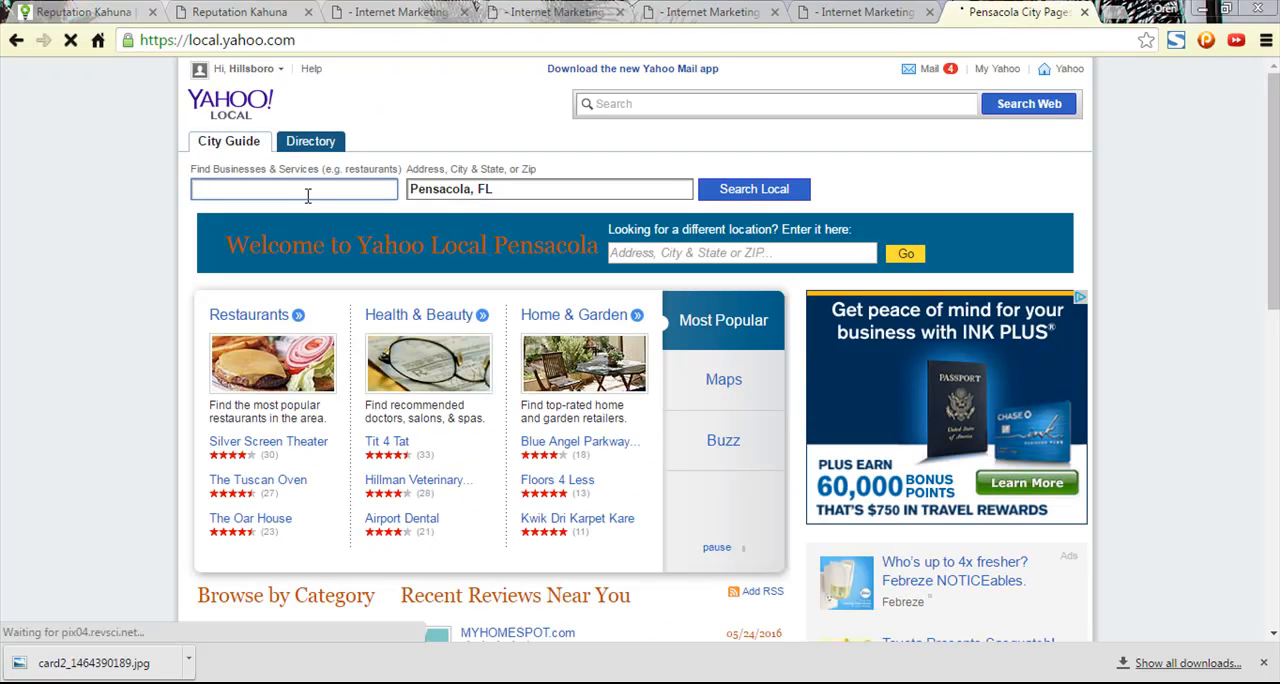
pyautogui.write('Express E')
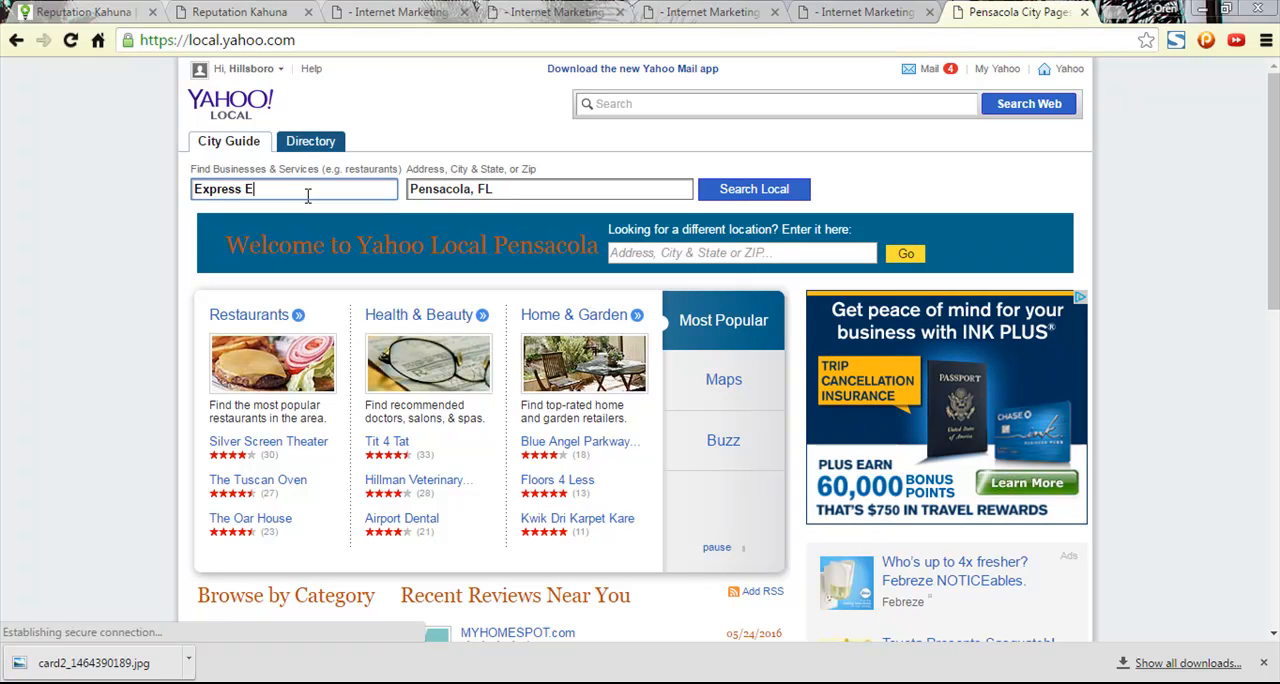
pyautogui.write('mployment P')
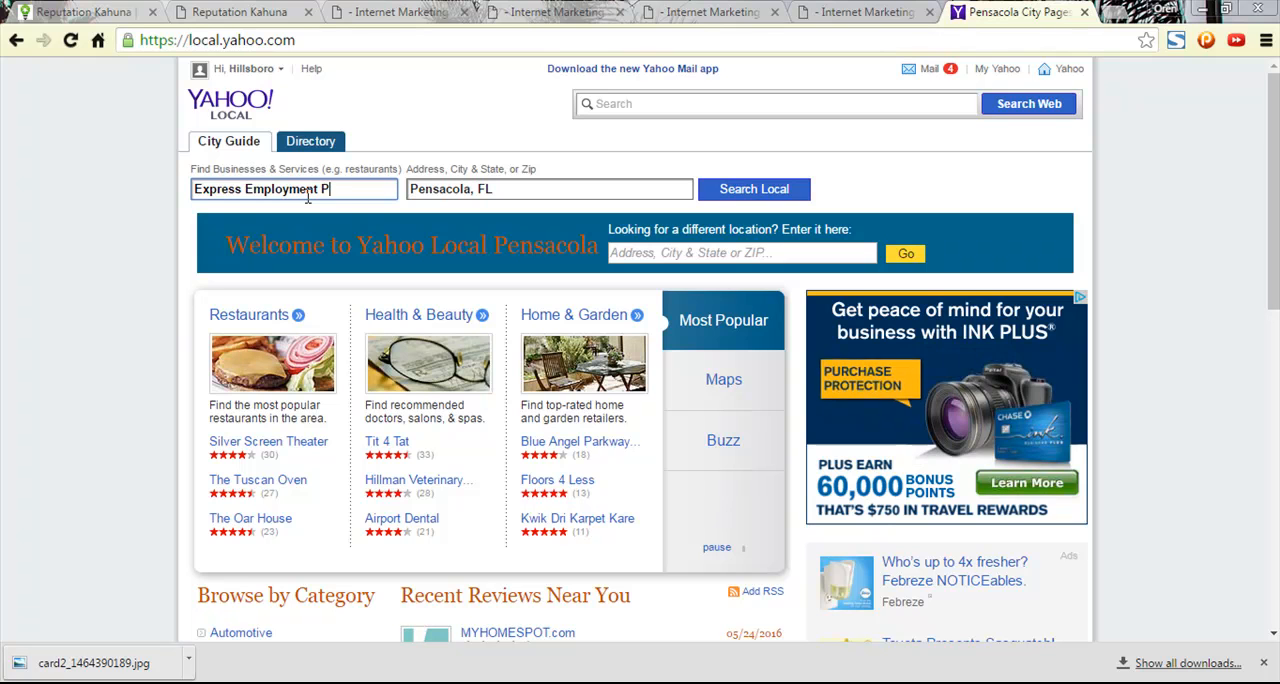
pyautogui.write('rofession')
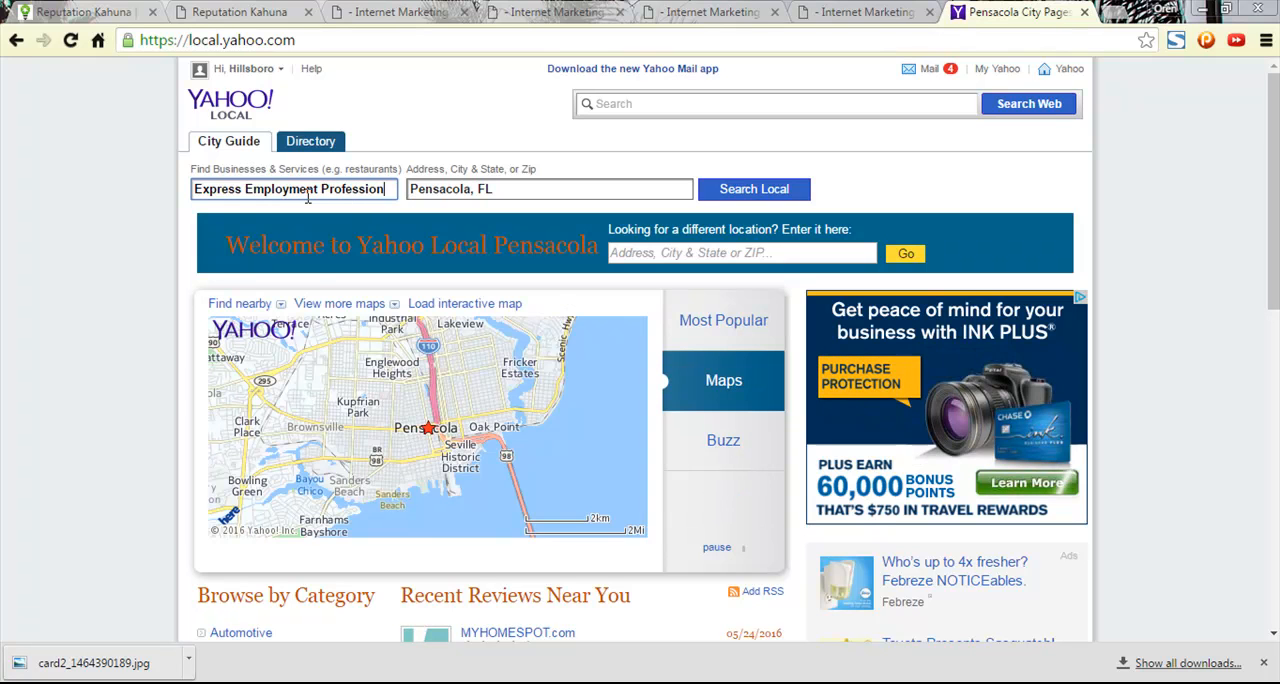
pyautogui.write('als -')
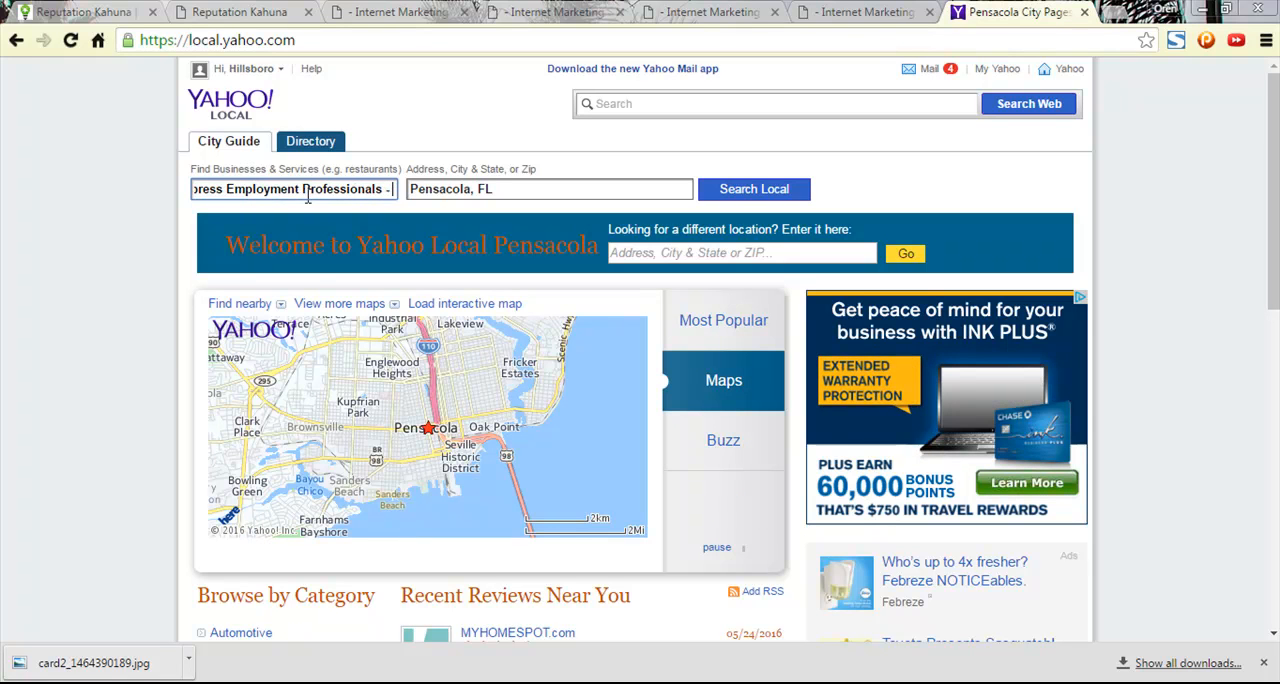
pyautogui.write(' Covingt')
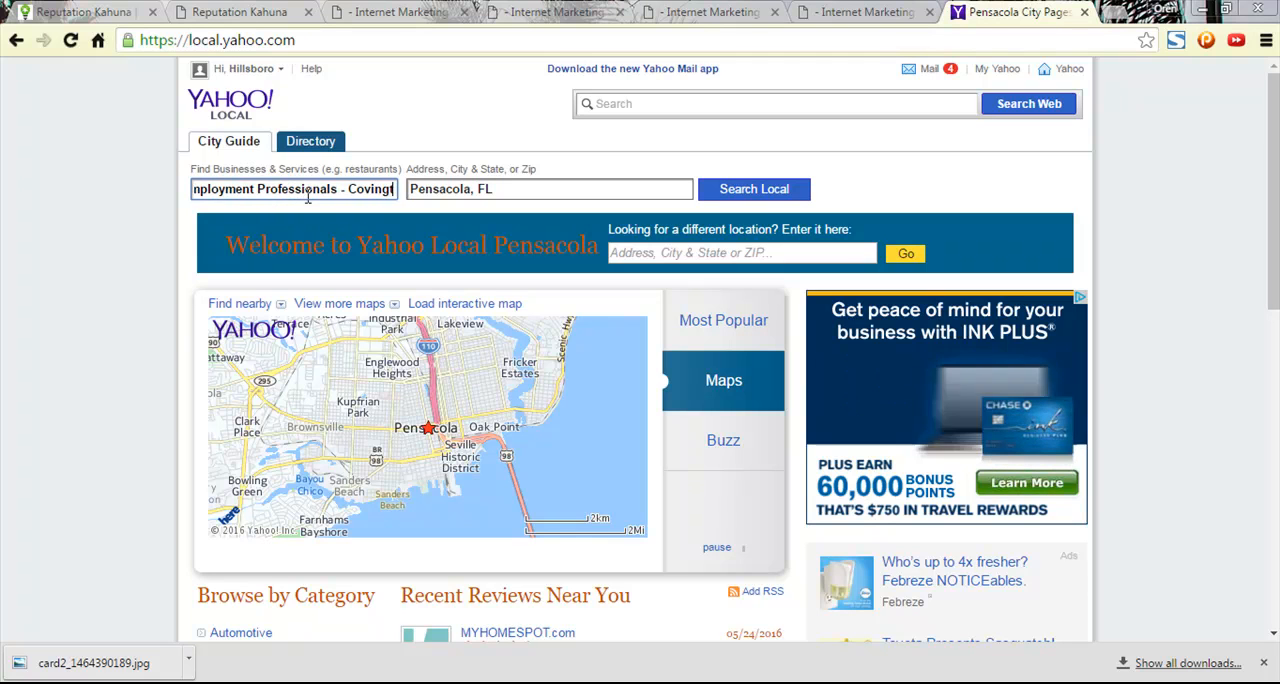
pyautogui.write('on, GA')
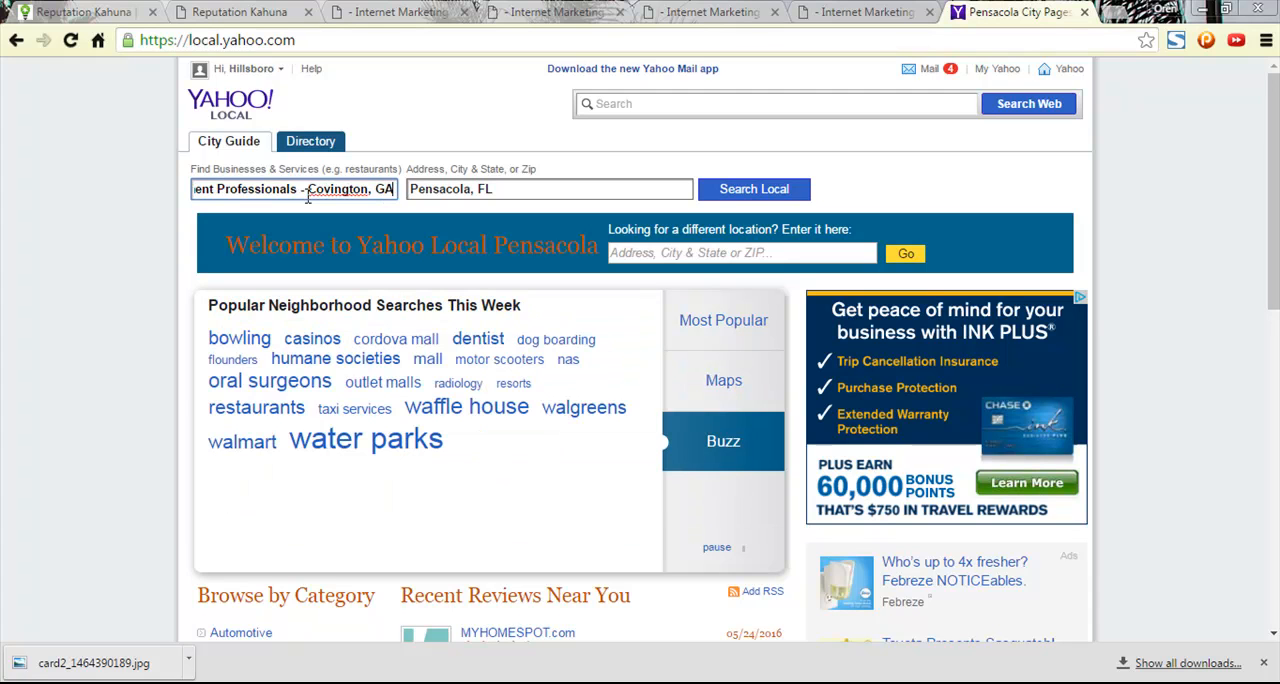
pyautogui.press('Tab')
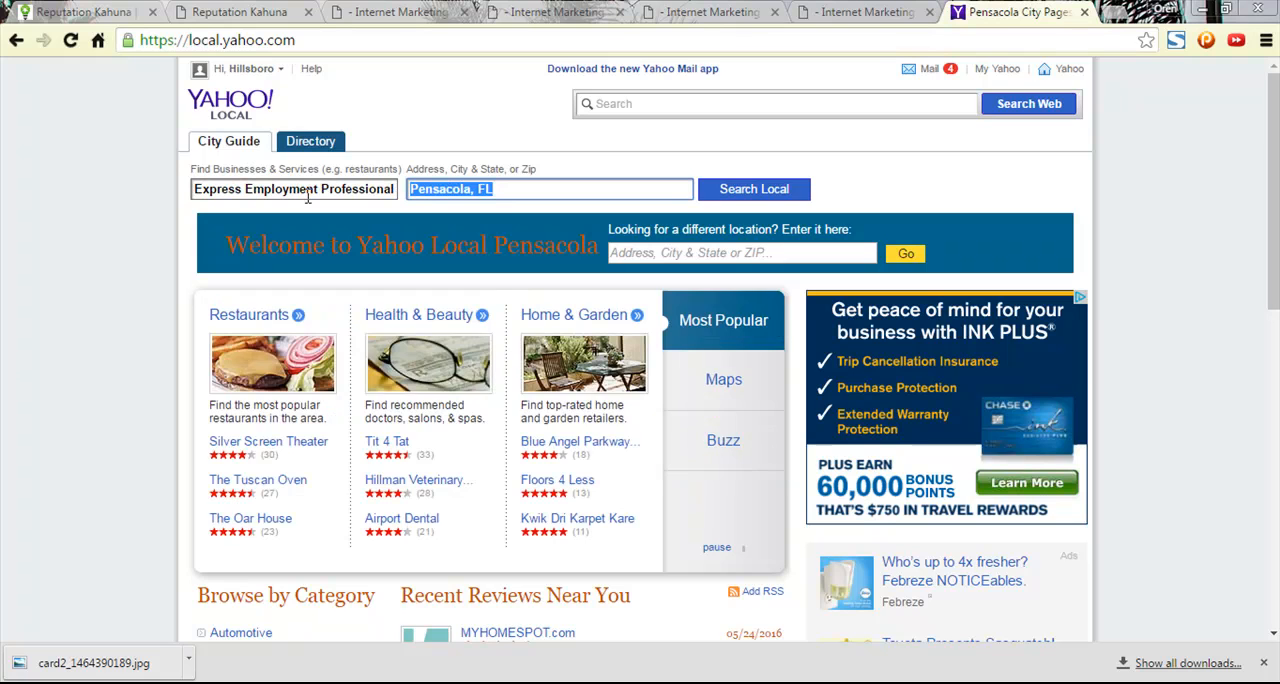
pyautogui.write('Covington, GA')
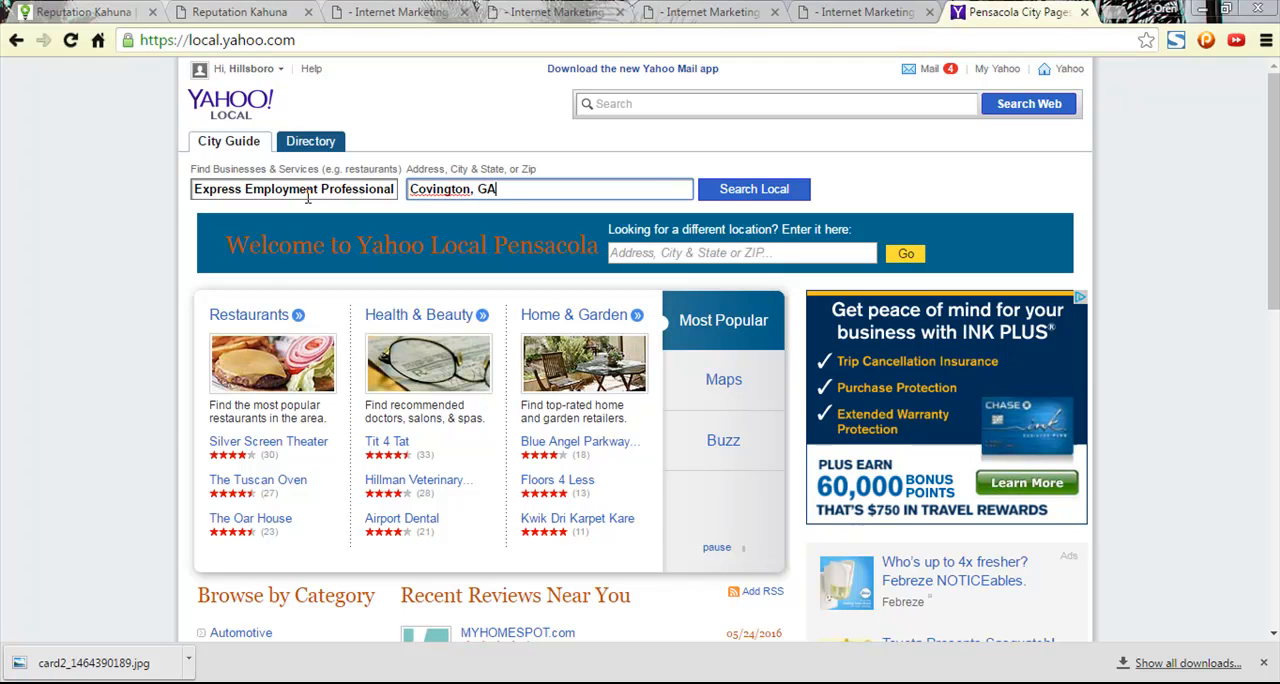
pyautogui.press('Return')
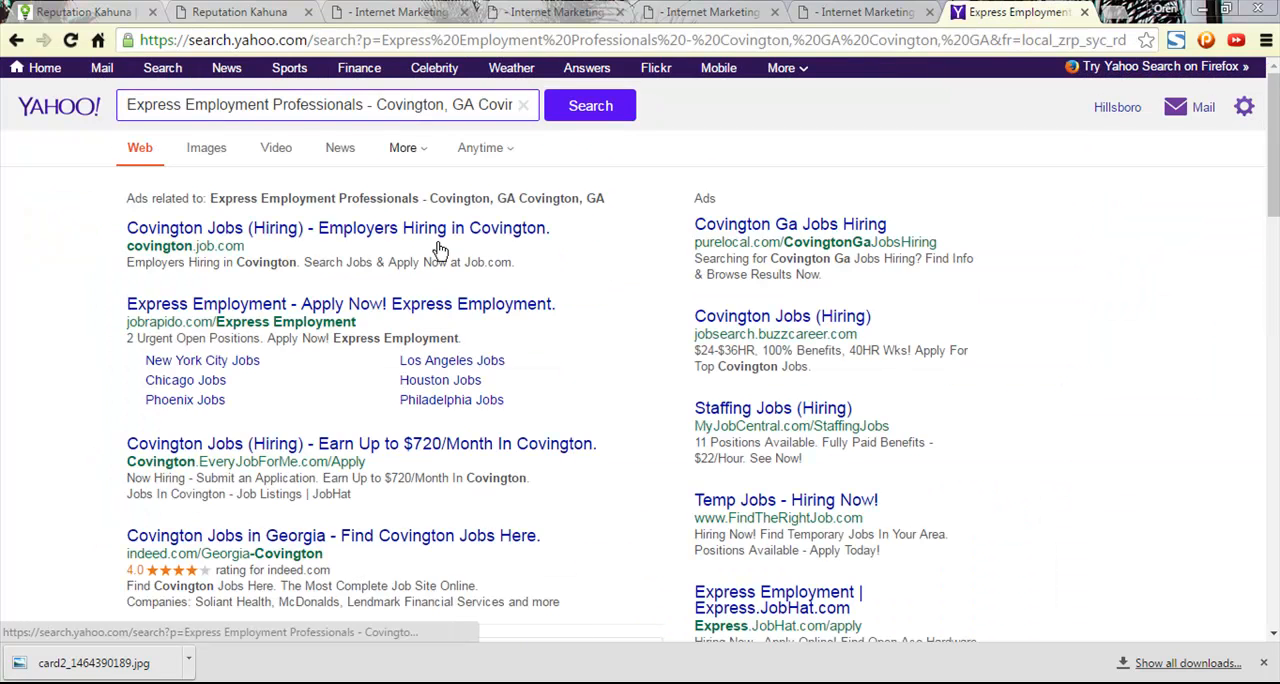
# - Open the local listing "Express Employment Professionals on Clark St" from the Yahoo search results
pyautogui.scroll(-1, 270, 248)
pyautogui.scroll(-4, 270, 248)
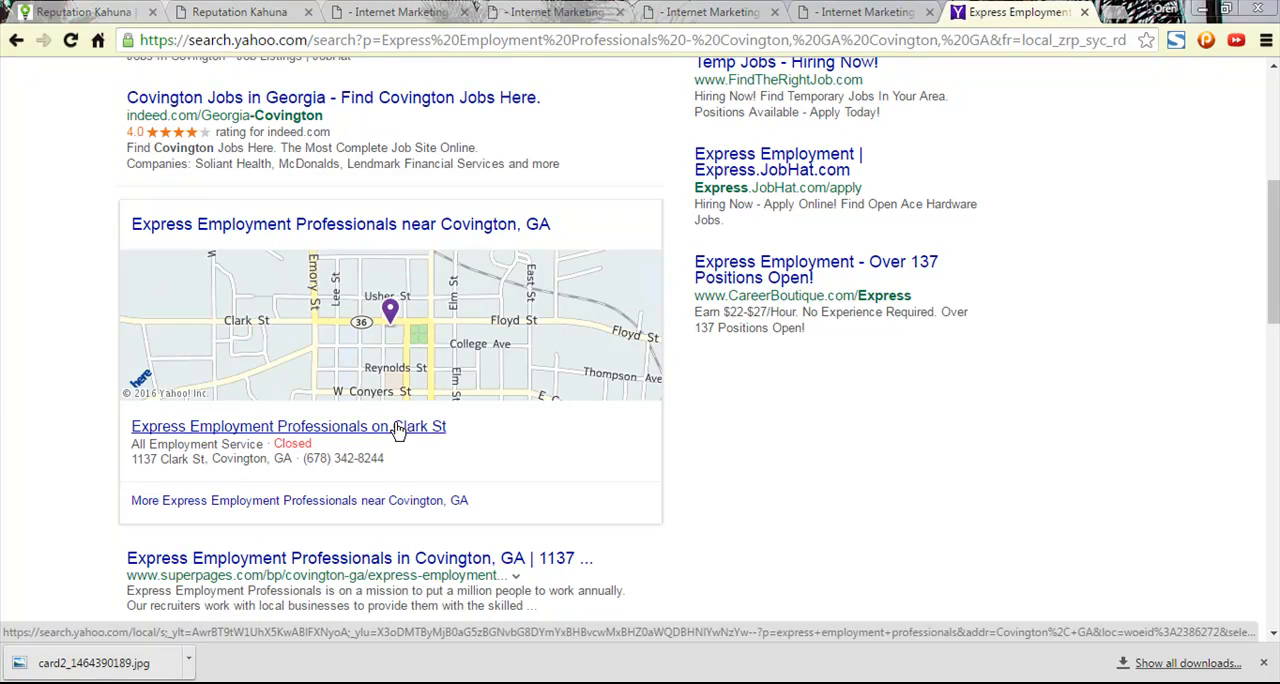
pyautogui.click(399, 430)
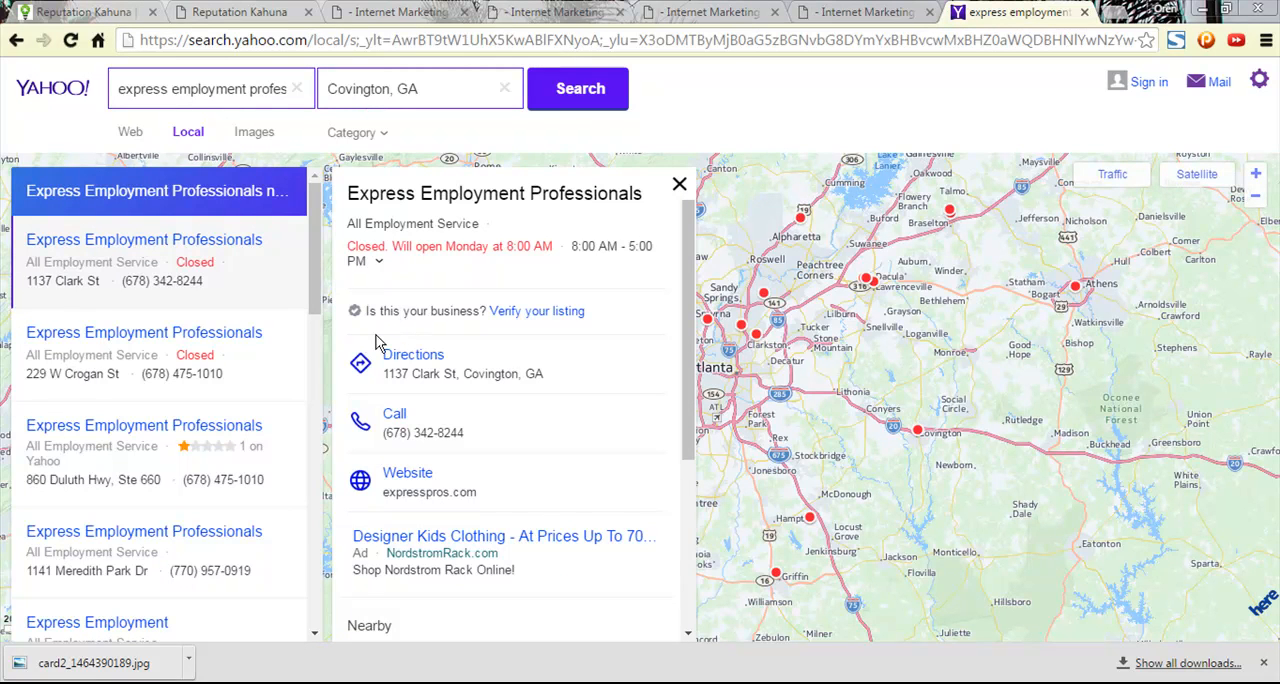
# - Check the phone number and address in the Express Covington, GA company profile against the Yahoo listing
pyautogui.click(893, 10)
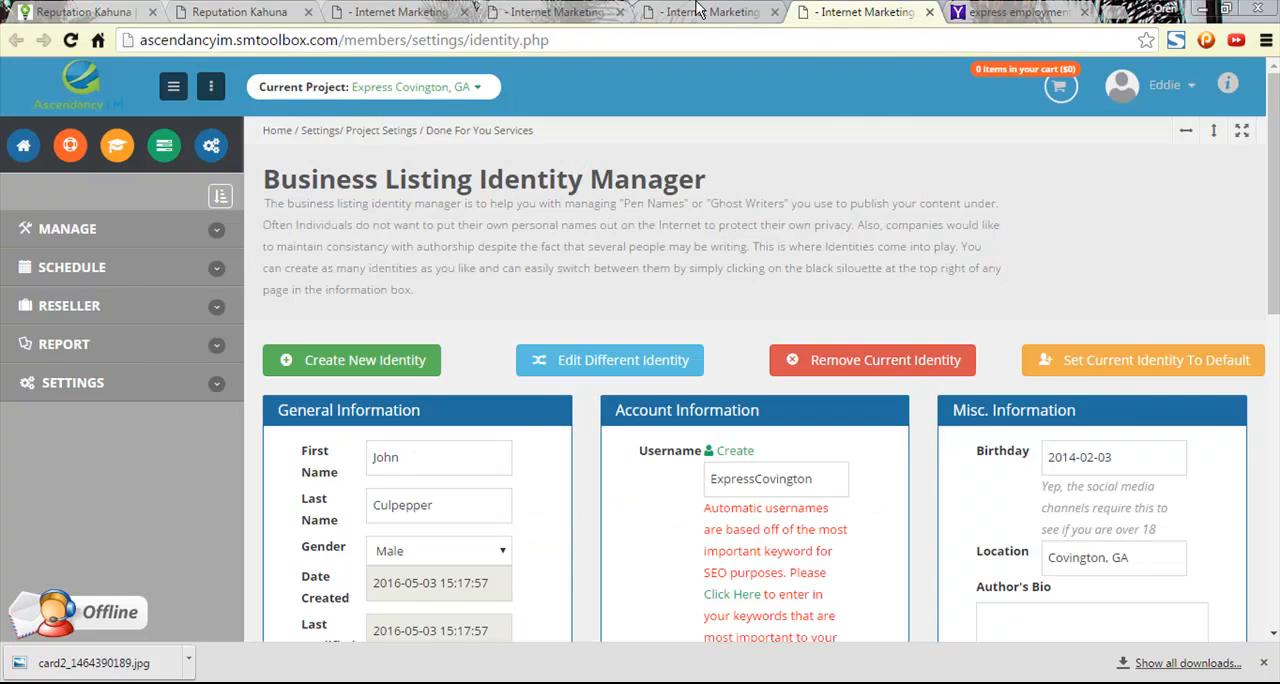
pyautogui.click(650, 11)
pyautogui.click(556, 11)
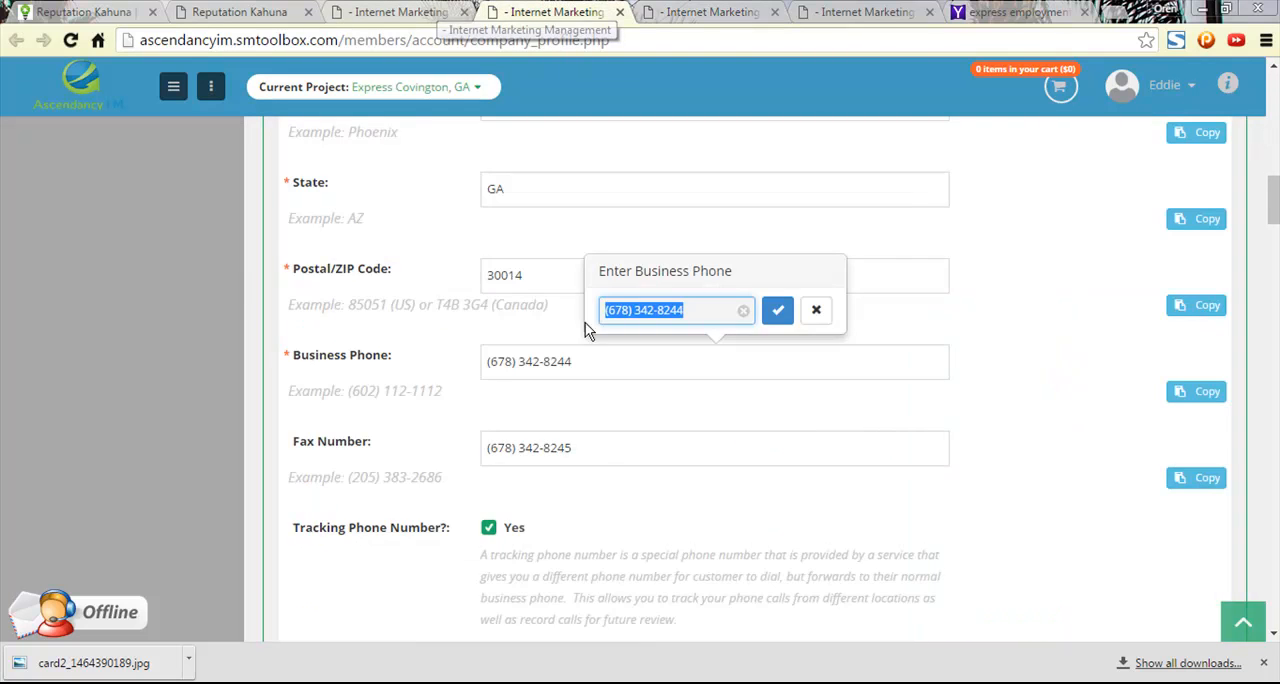
pyautogui.scroll(3, 515, 372)
pyautogui.scroll(1, 515, 366)
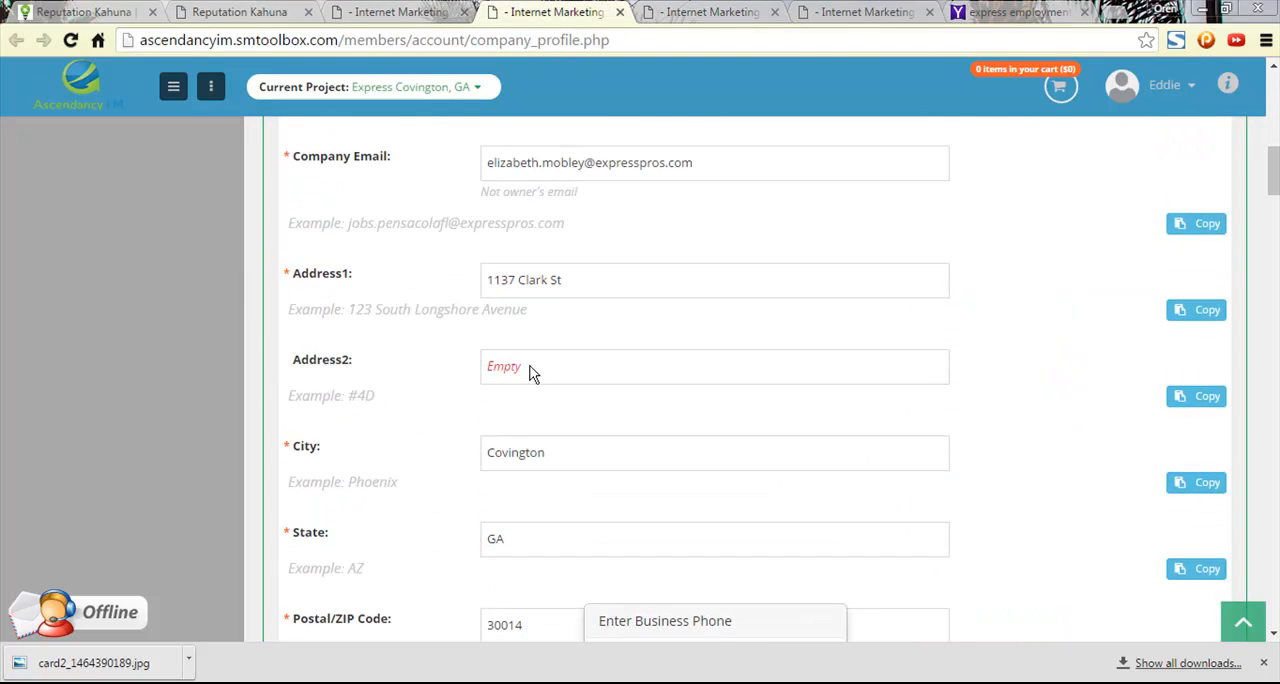
# - Recheck the Yahoo listing and return to the Reputation Kahuna directories list to look for directories without a URL
pyautogui.click(1025, 11)
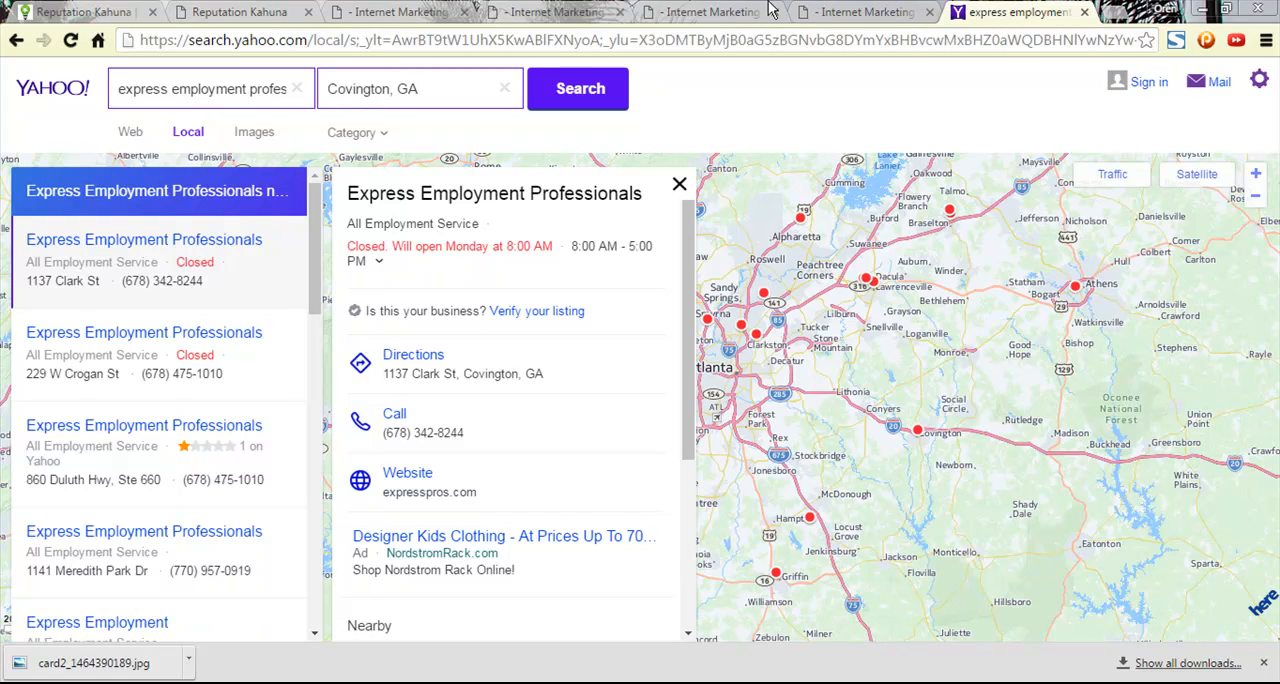
pyautogui.click(570, 10)
pyautogui.click(428, 18)
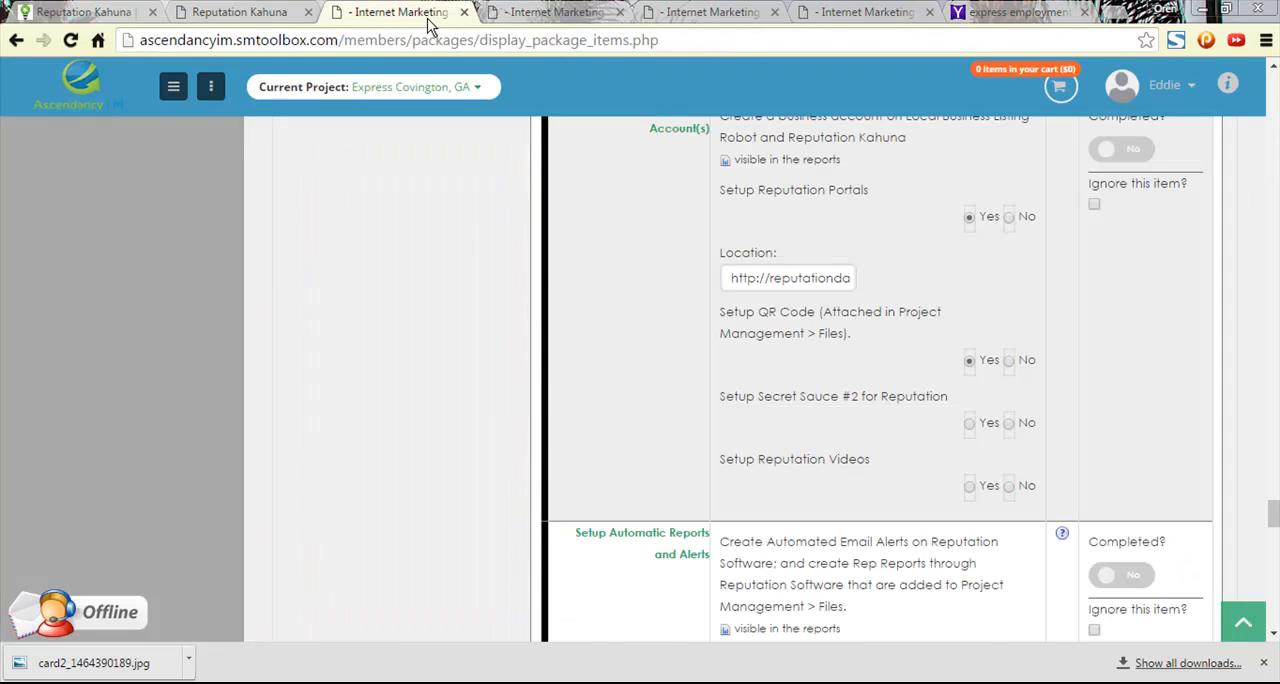
pyautogui.click(228, 10)
pyautogui.scroll(-1, 788, 376)
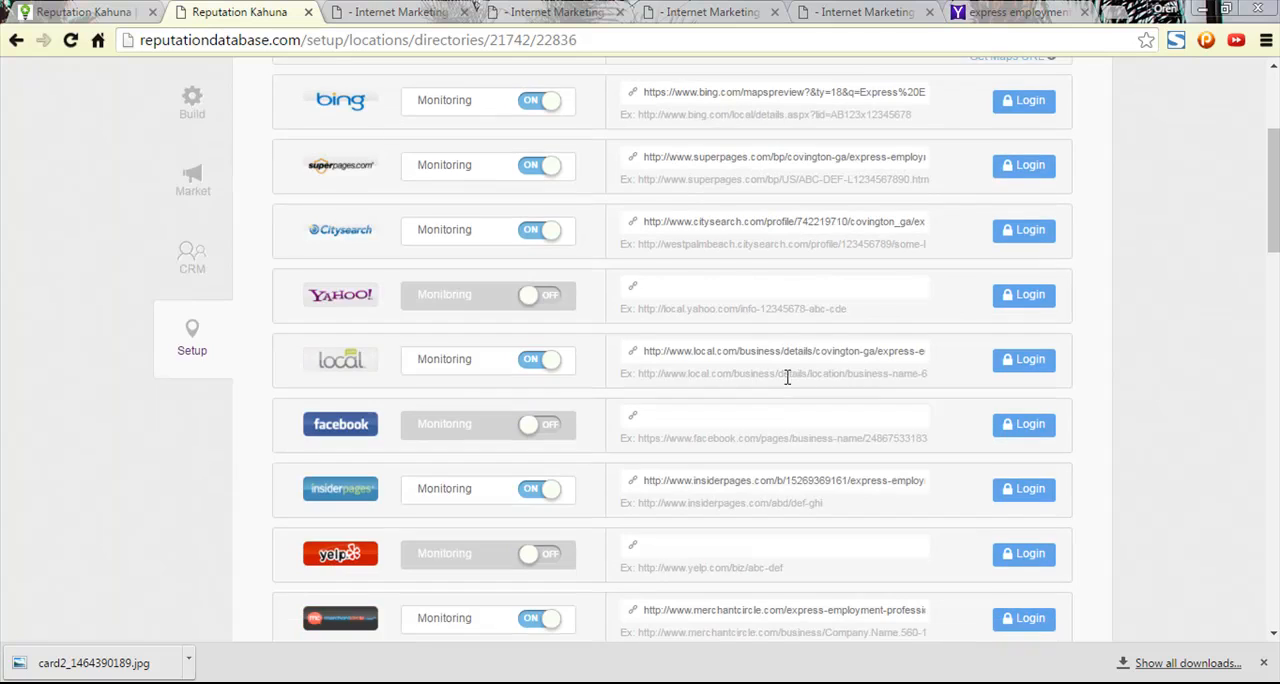
# - Open facebook.com in place of the Yahoo listing
pyautogui.click(1010, 12)
pyautogui.click(895, 15)
pyautogui.click(955, 15)
pyautogui.click(912, 40)
pyautogui.write('facebook.com')
pyautogui.press('Return')
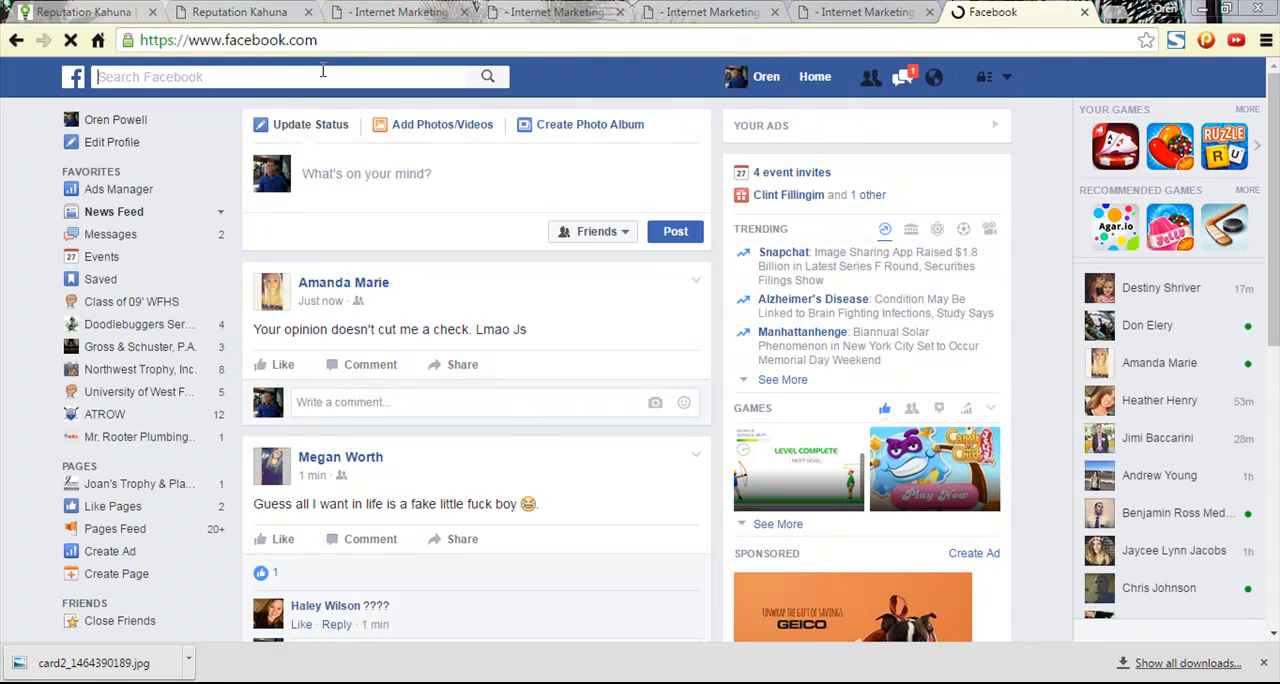
# - Search Facebook for "Express Employment Professionals - Covington, GA"
pyautogui.click(306, 77)
pyautogui.write('Ex')
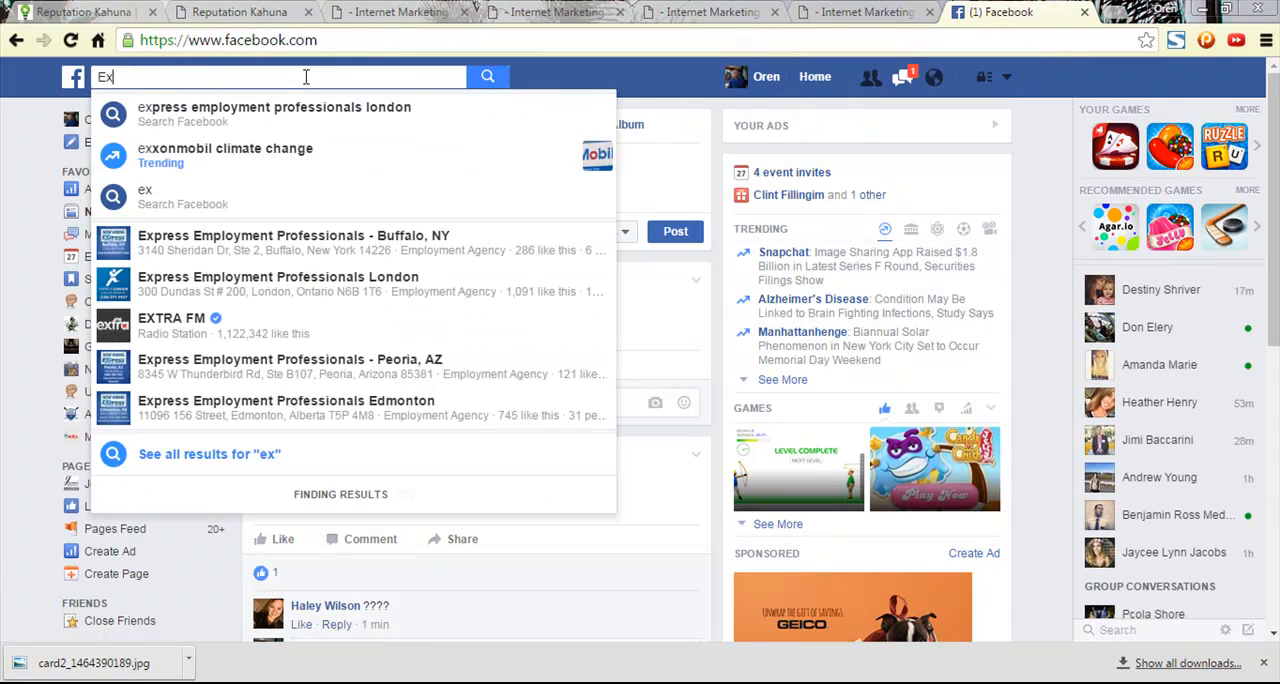
pyautogui.write('press E')
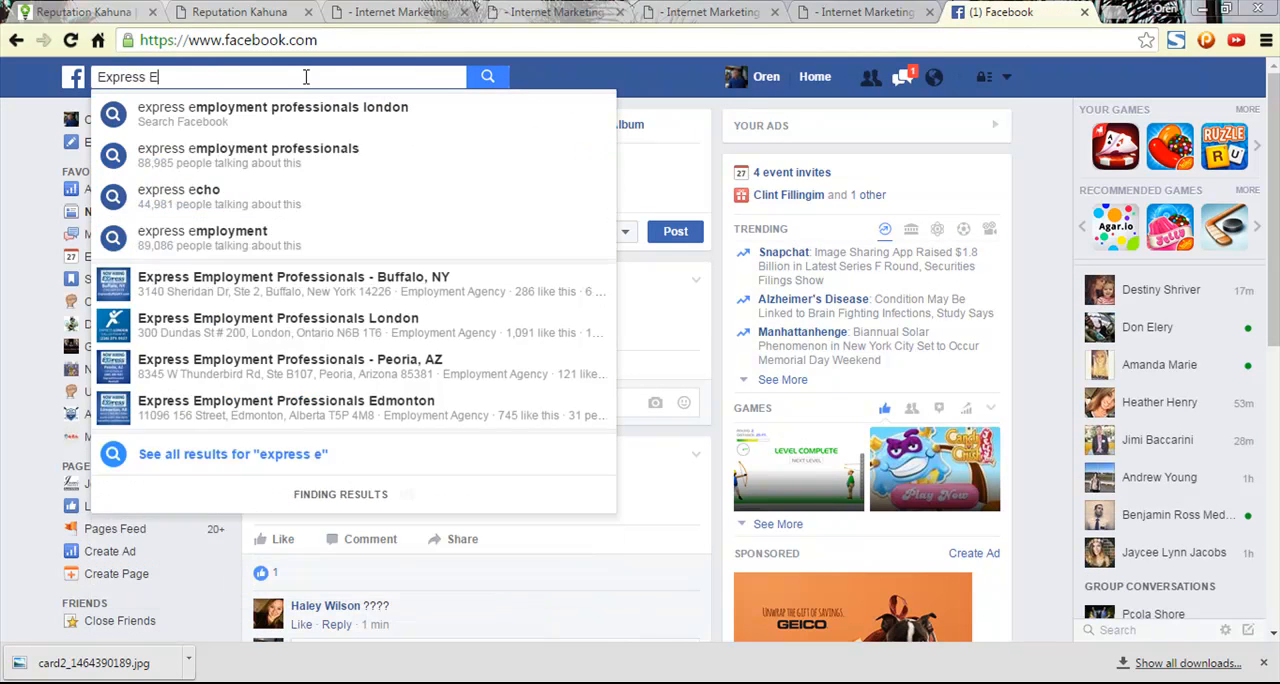
pyautogui.write('mployment Pro')
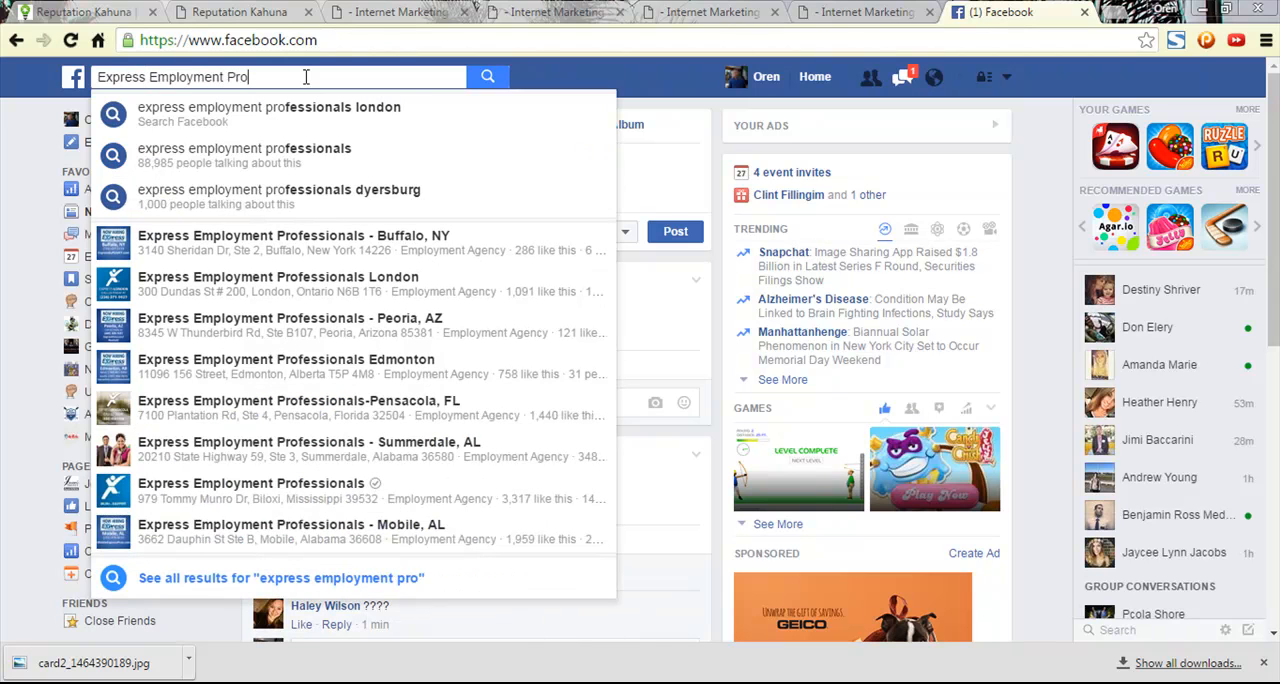
pyautogui.write('fessionals')
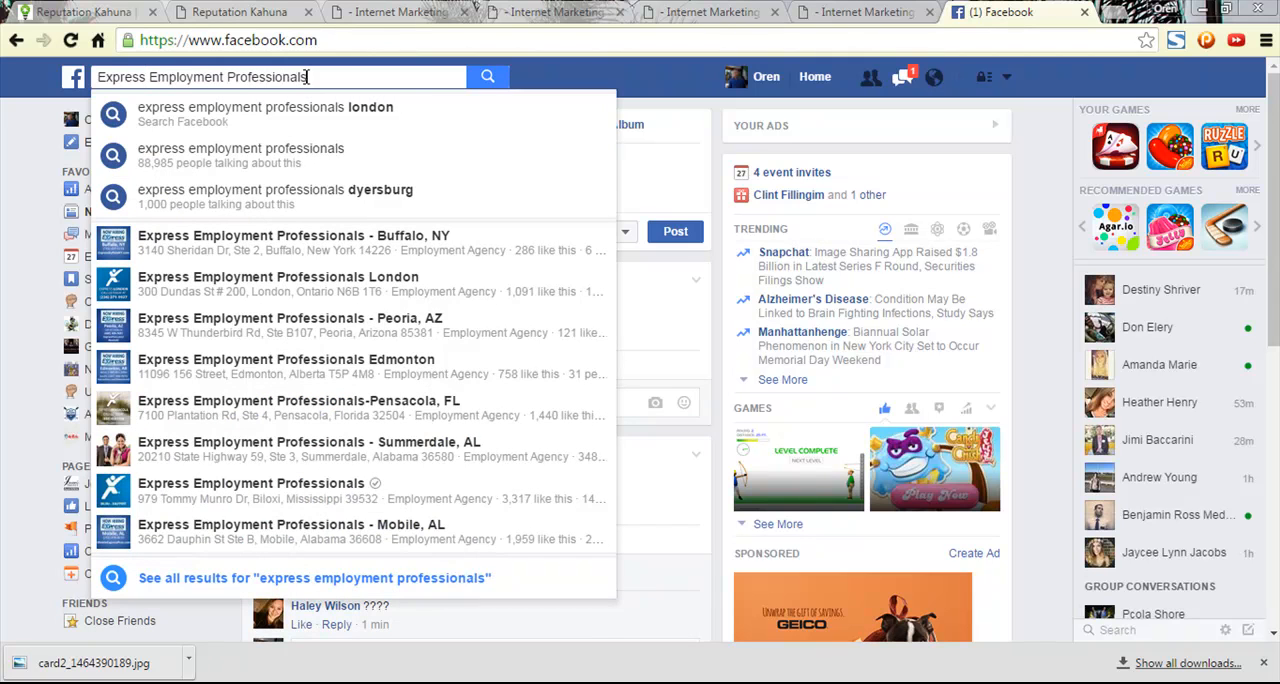
pyautogui.write(' - Co')
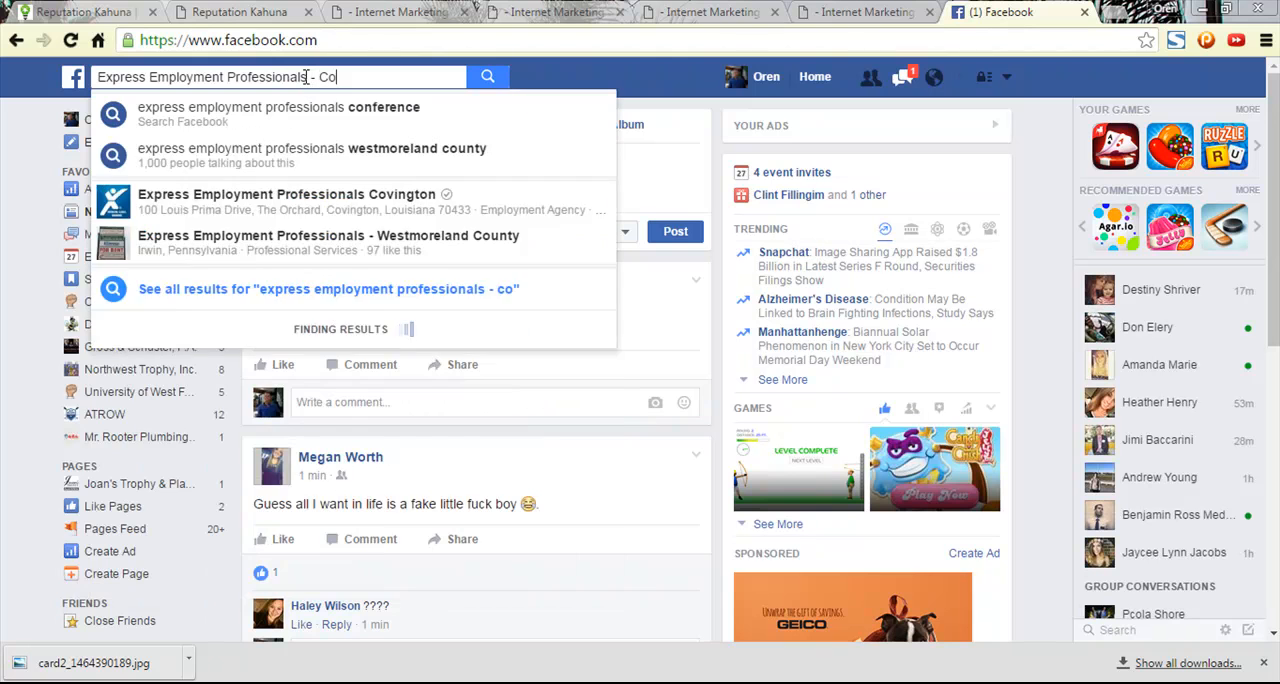
pyautogui.write('vi')
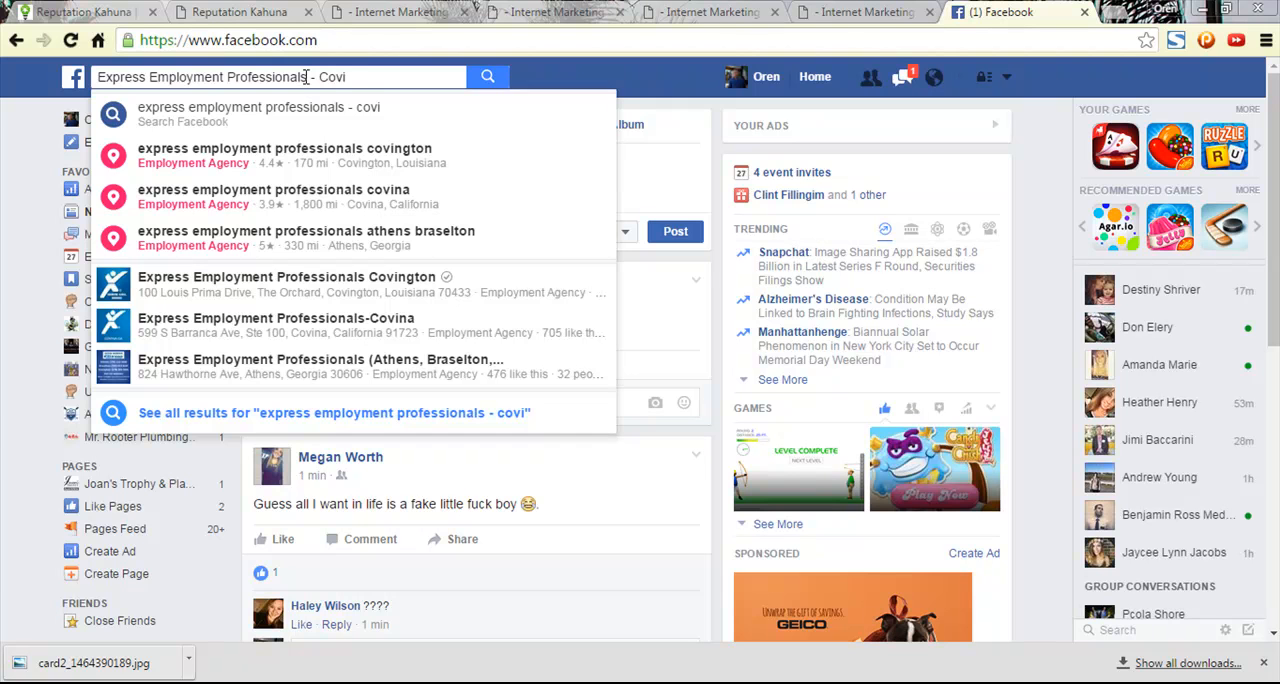
pyautogui.write('ngto')
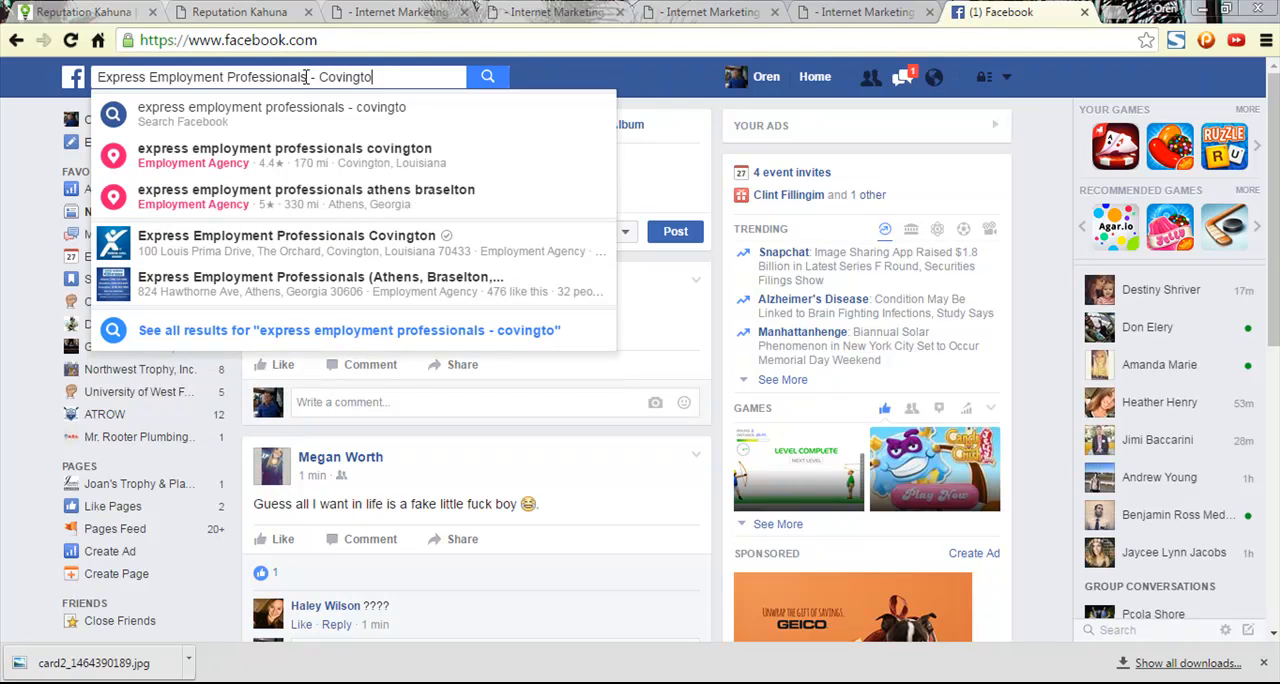
pyautogui.write('n, GA')
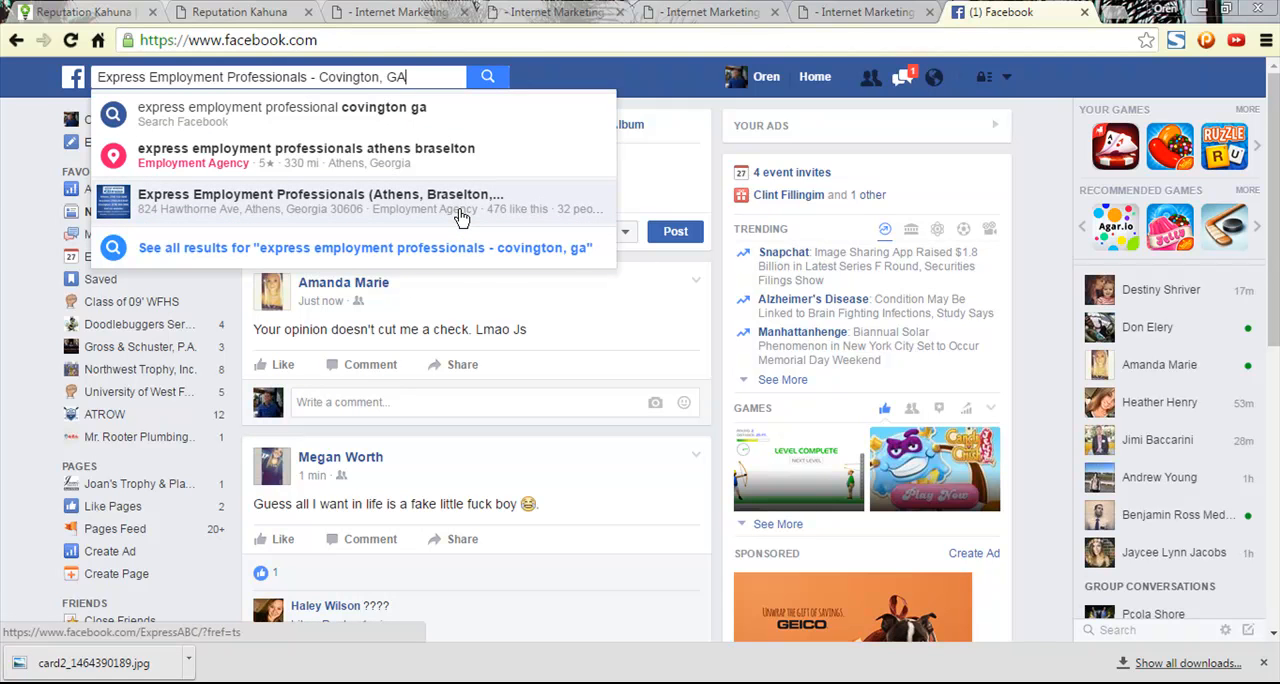
pyautogui.click(489, 78)
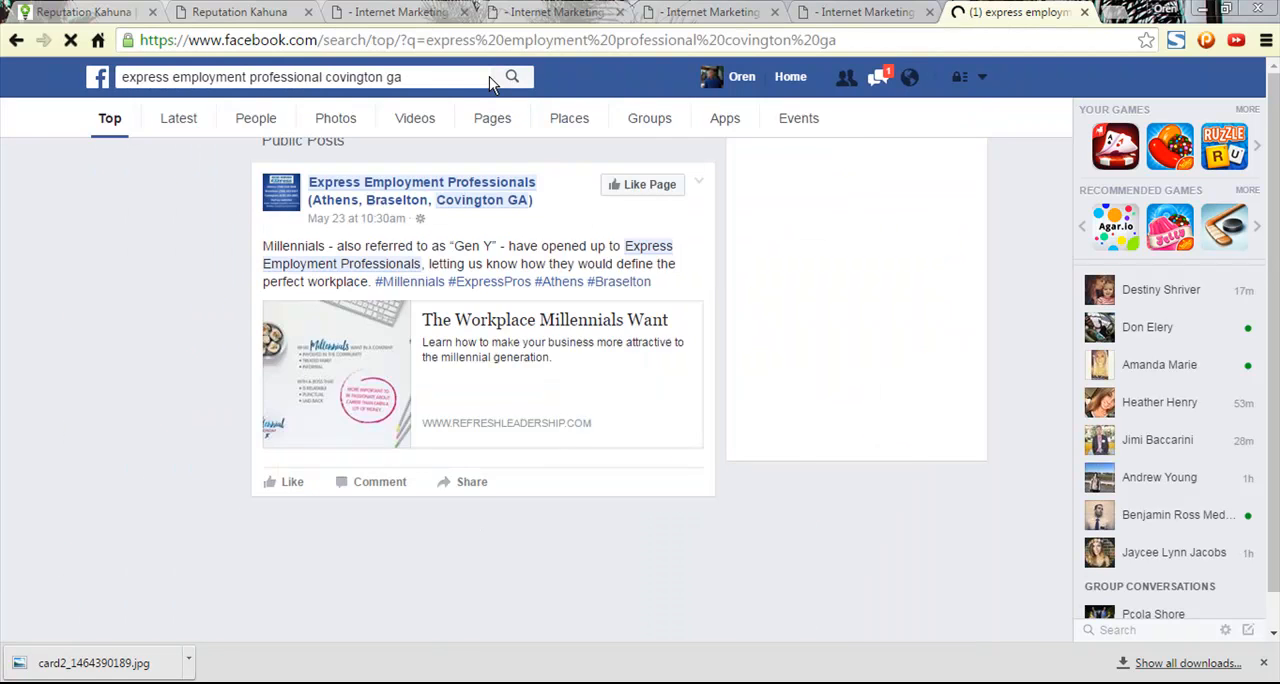
# - Open the Facebook page "Express Employment Professionals (Athens, Braselton, Covington GA)" and examine its address and contact details
pyautogui.scroll(-4, 560, 392)
pyautogui.scroll(4, 540, 350)
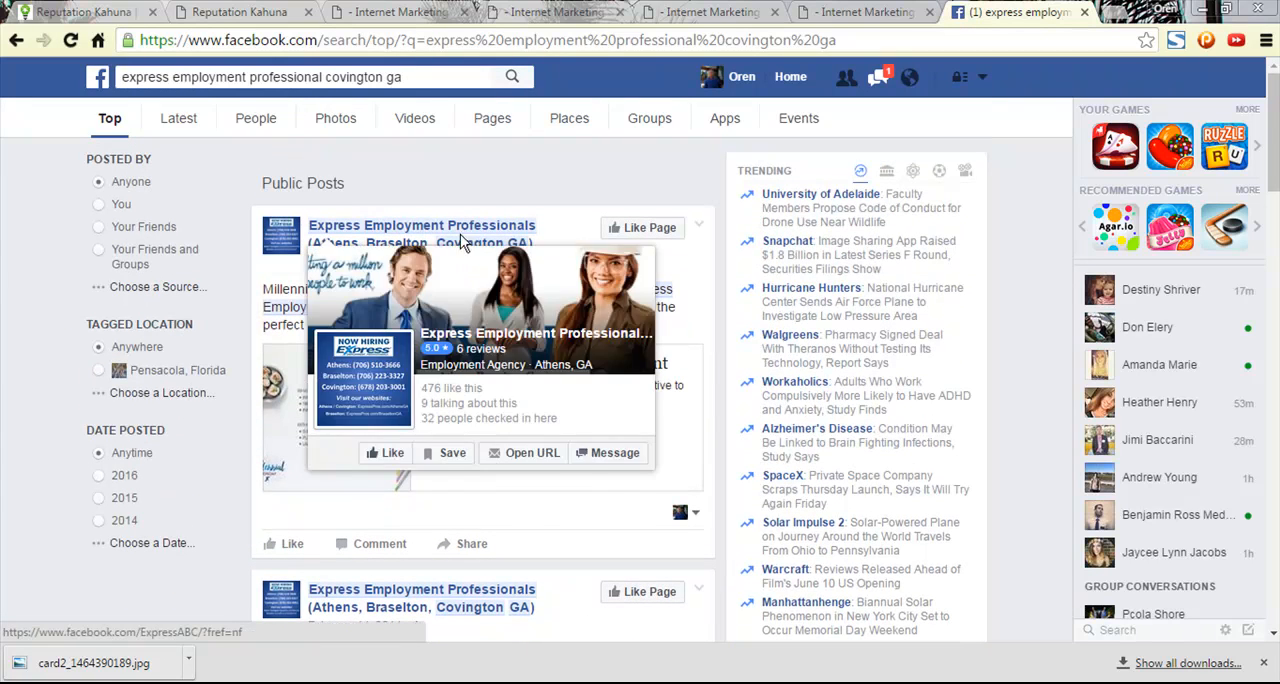
pyautogui.click(463, 230)
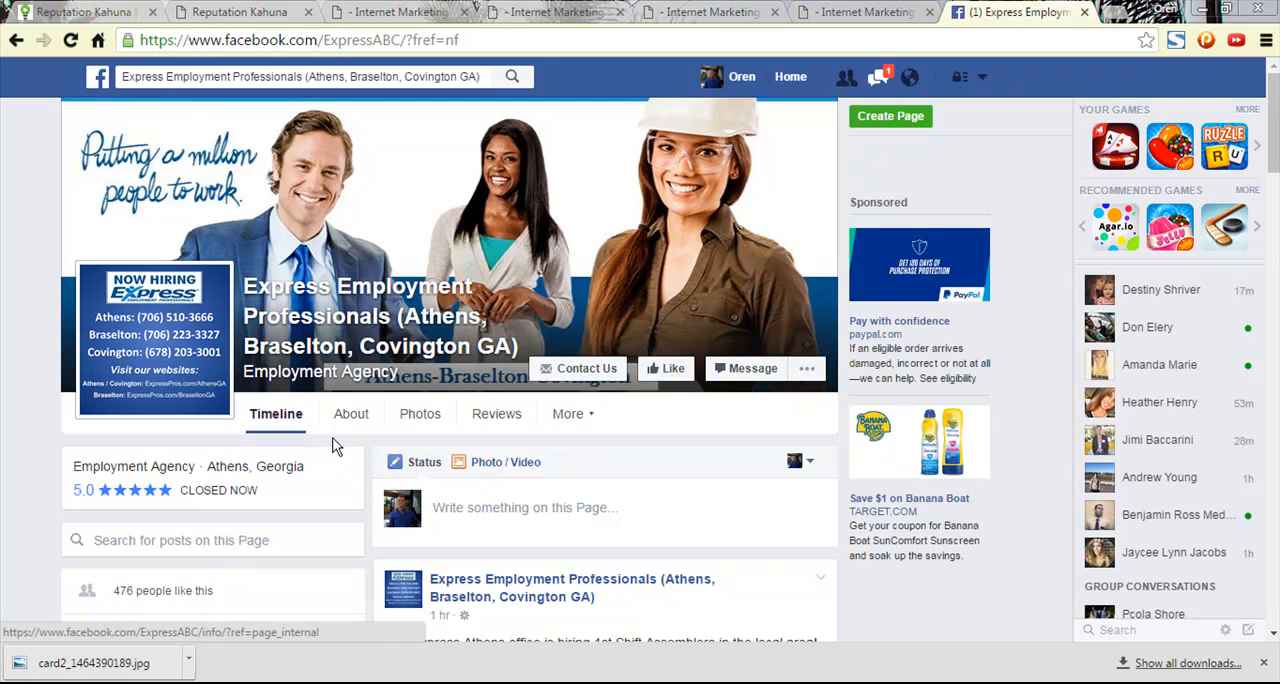
pyautogui.scroll(-2, 333, 445)
pyautogui.scroll(-1, 333, 445)
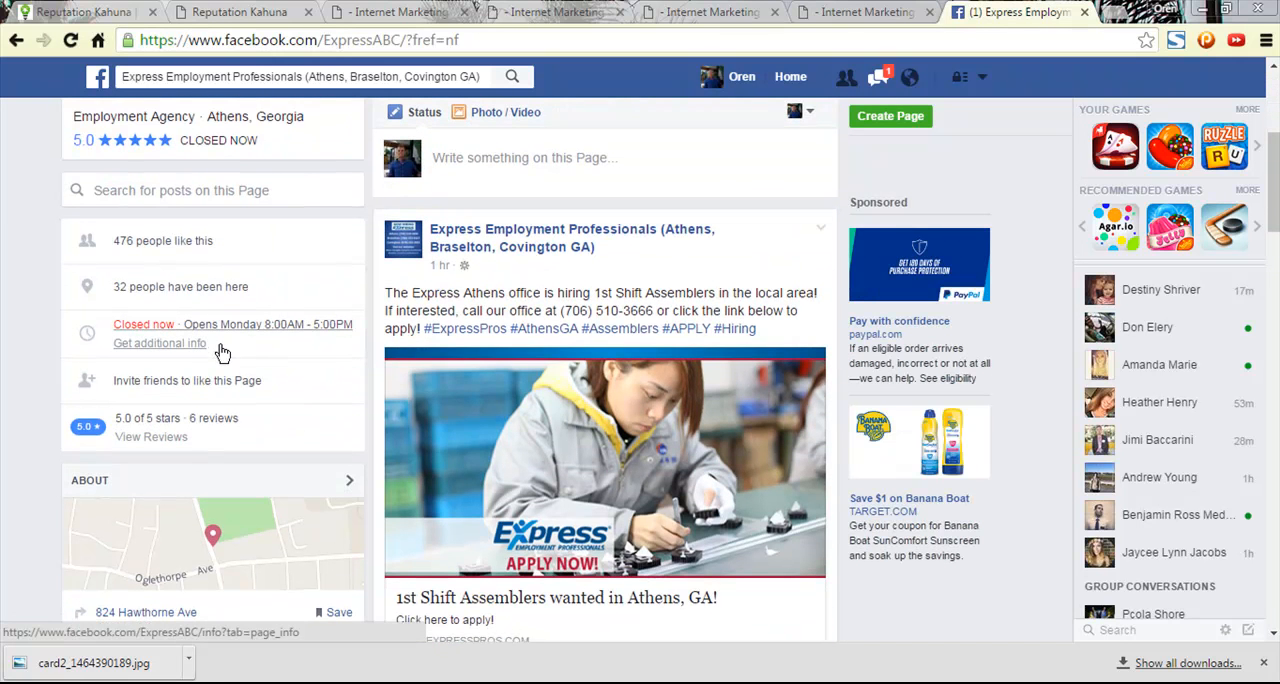
pyautogui.scroll(-3, 221, 349)
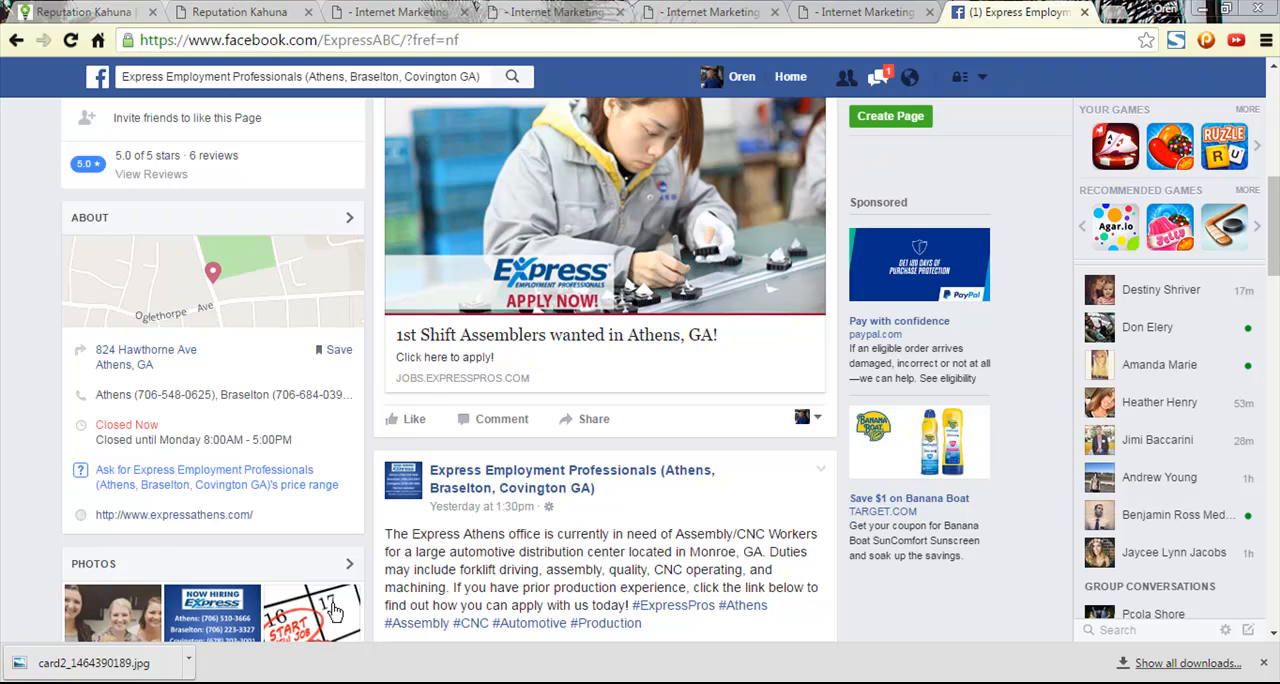
pyautogui.scroll(4, 335, 573)
pyautogui.scroll(2, 335, 575)
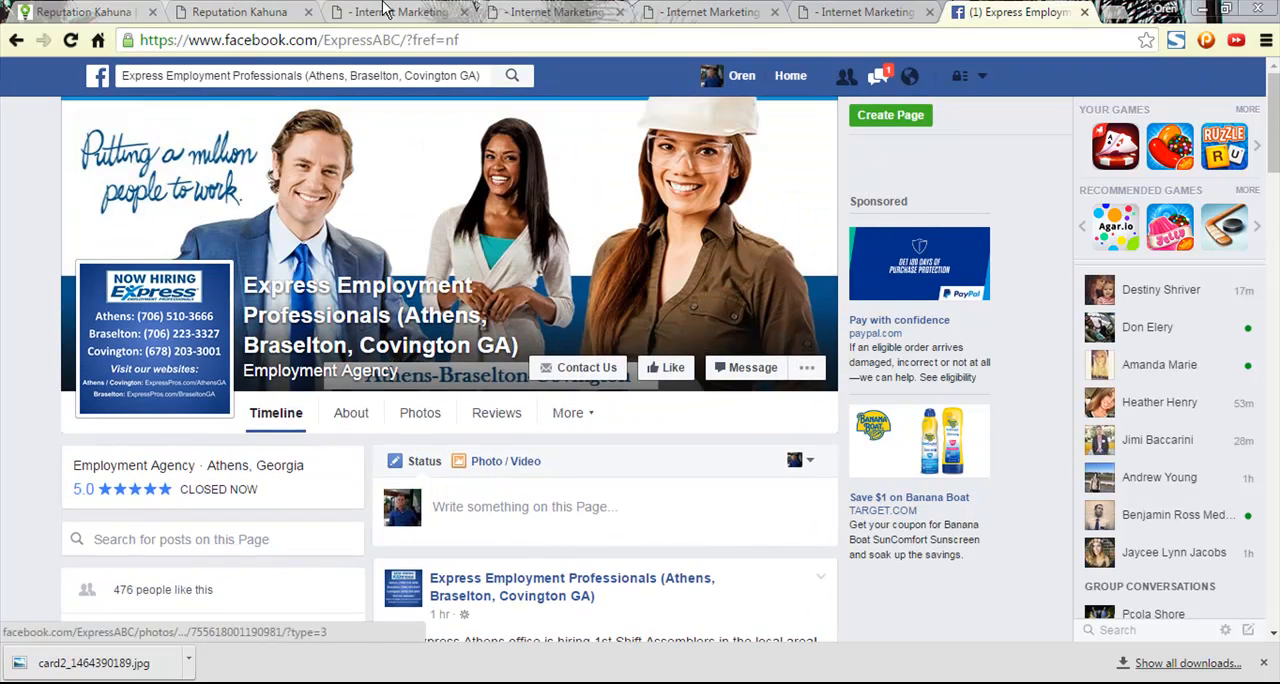
# - Look at the address in the company profile and review the directories below Facebook in Reputation Kahuna
pyautogui.click(868, 12)
pyautogui.click(735, 10)
pyautogui.click(560, 12)
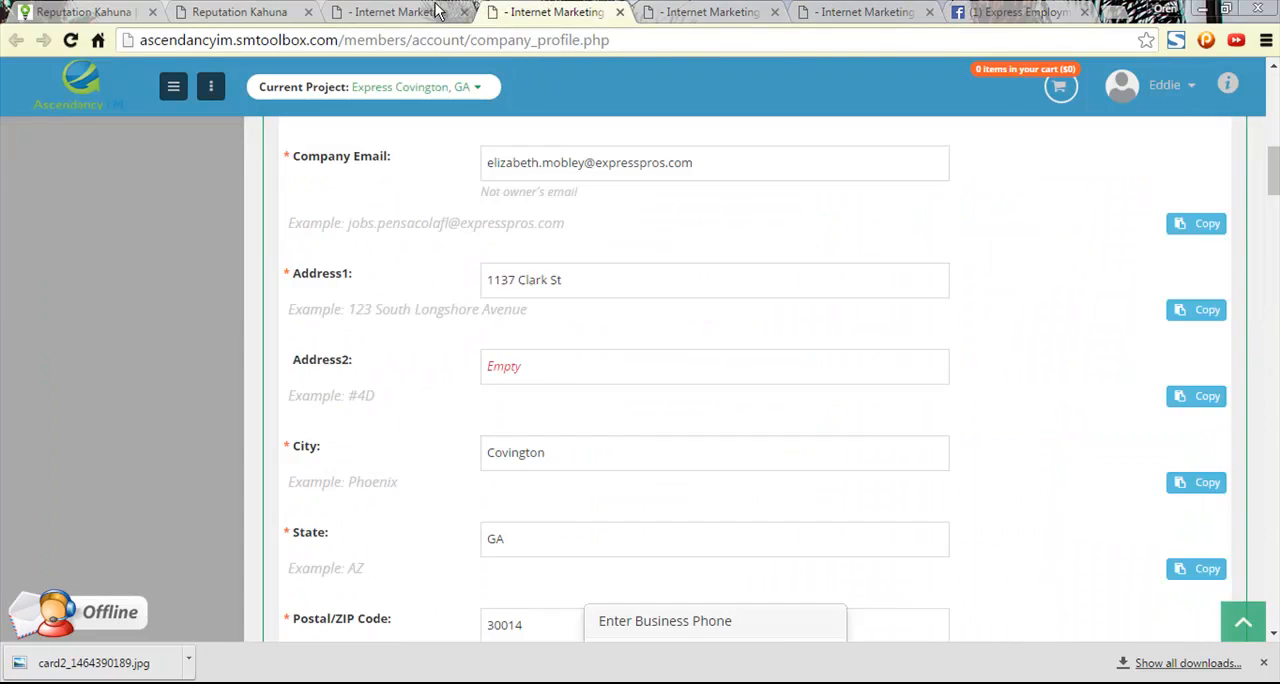
pyautogui.click(410, 12)
pyautogui.click(278, 10)
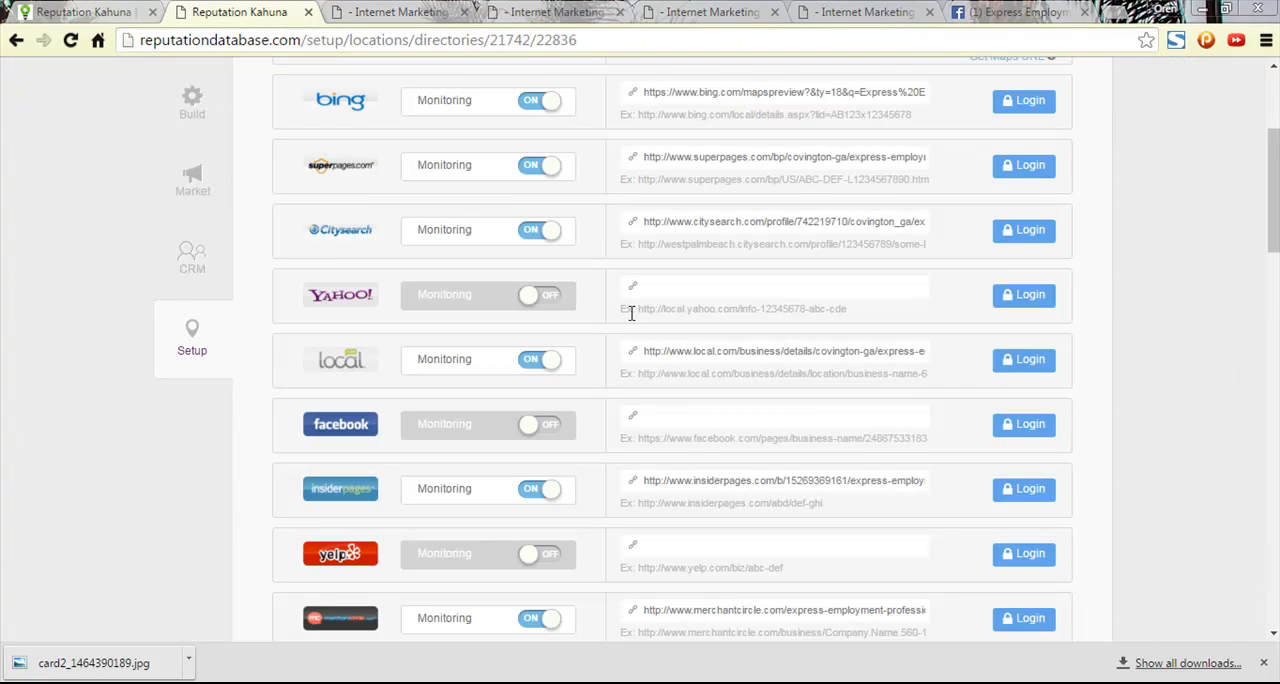
pyautogui.scroll(-1, 648, 345)
pyautogui.scroll(-3, 648, 345)
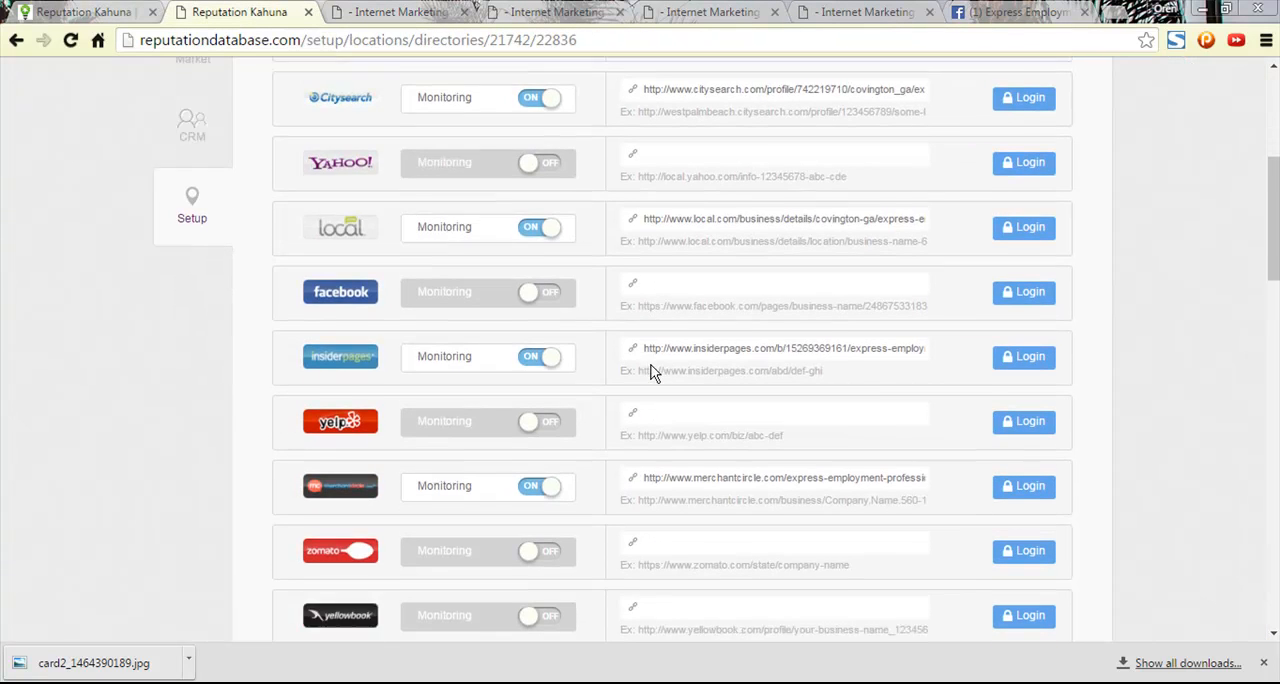
# - Search Google for "yelp" in the Facebook tab and open the yelp.com result
pyautogui.click(1015, 10)
pyautogui.click(882, 44)
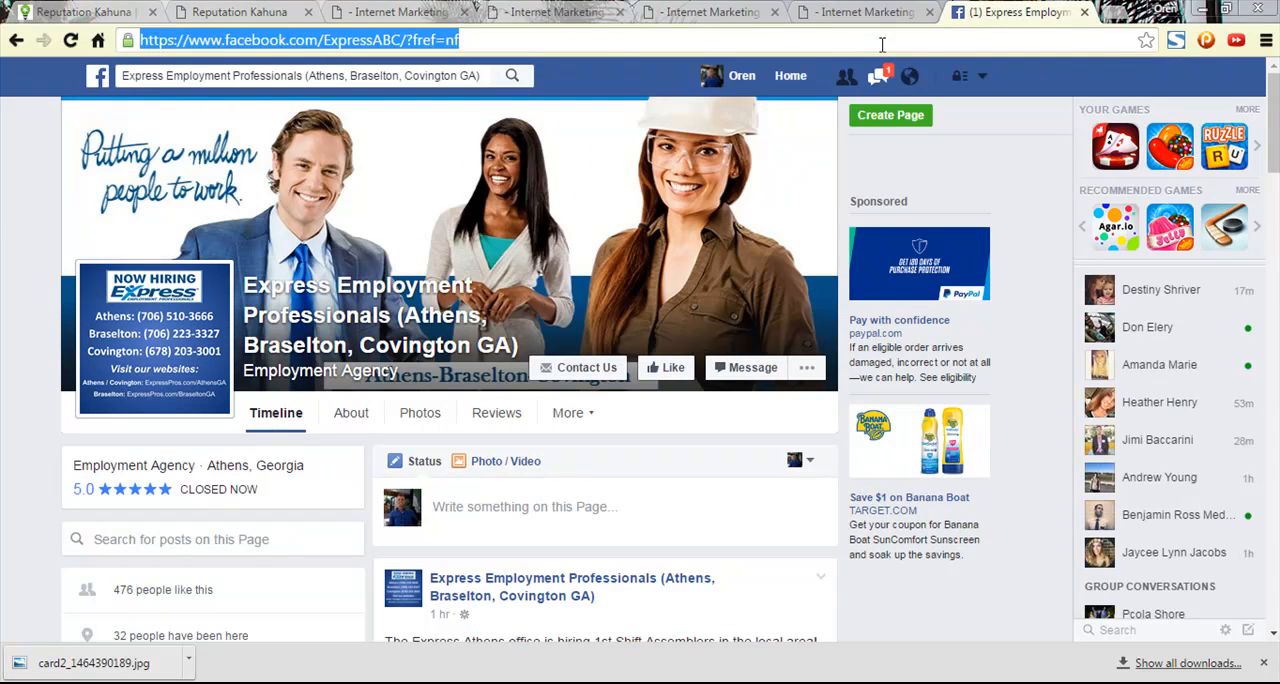
pyautogui.write('yelp')
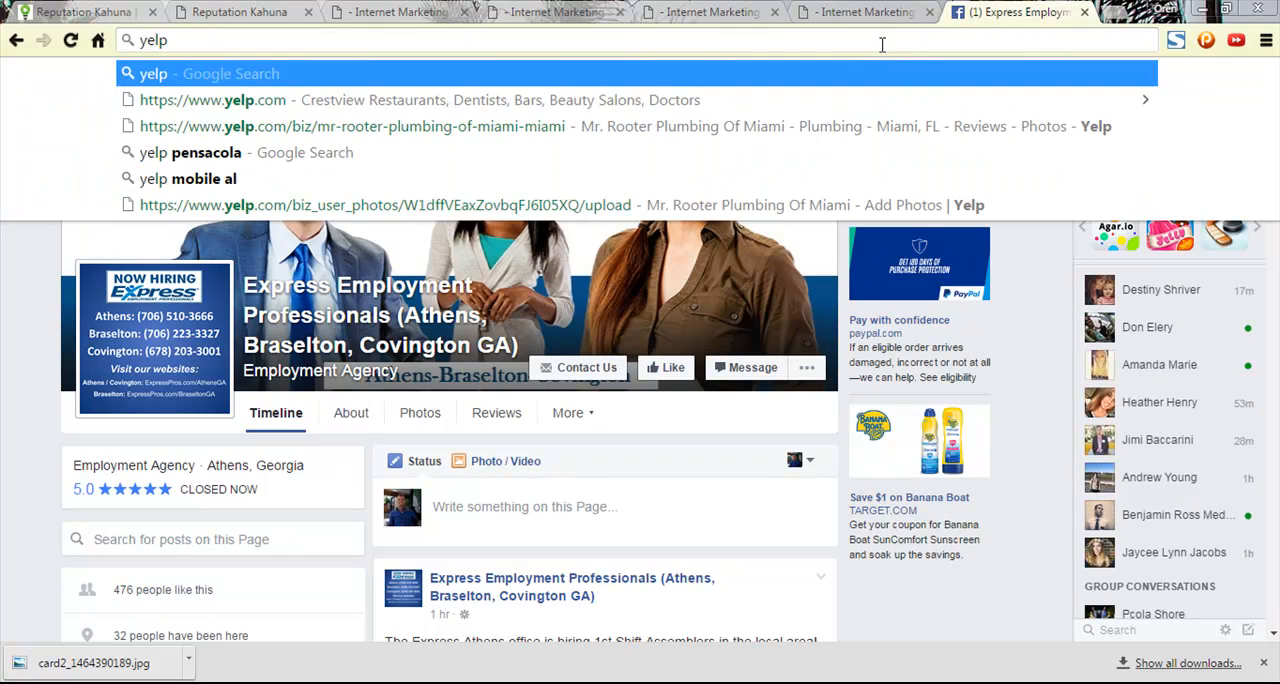
pyautogui.press('Return')
pyautogui.click(143, 230)
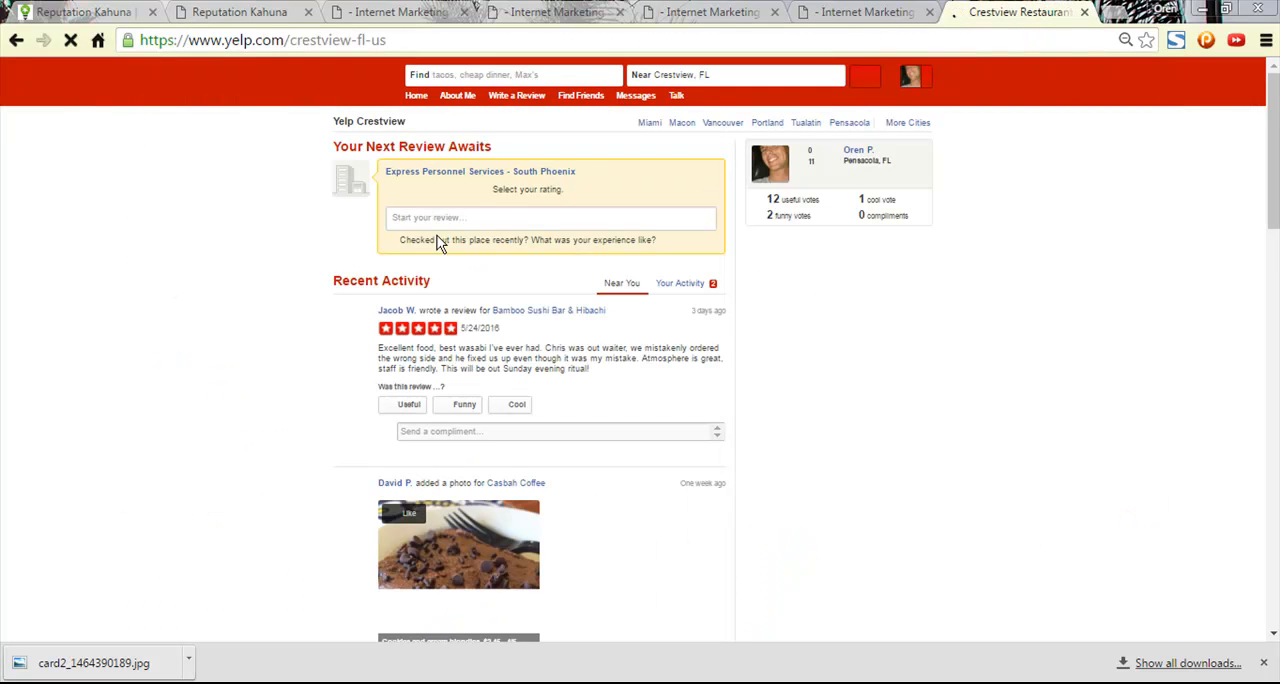
# - Search Yelp for "Express Employment Professionals - Covington, GA" with the location set to Covington, GA
pyautogui.click(485, 75)
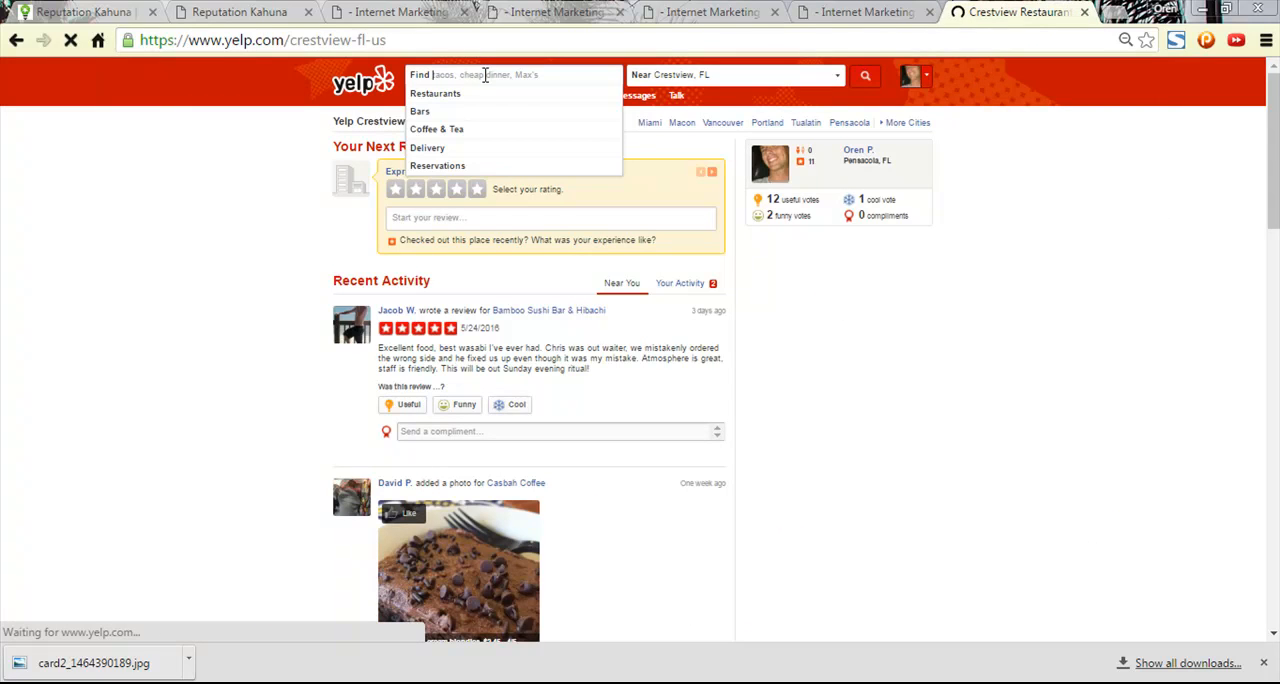
pyautogui.write('Expre')
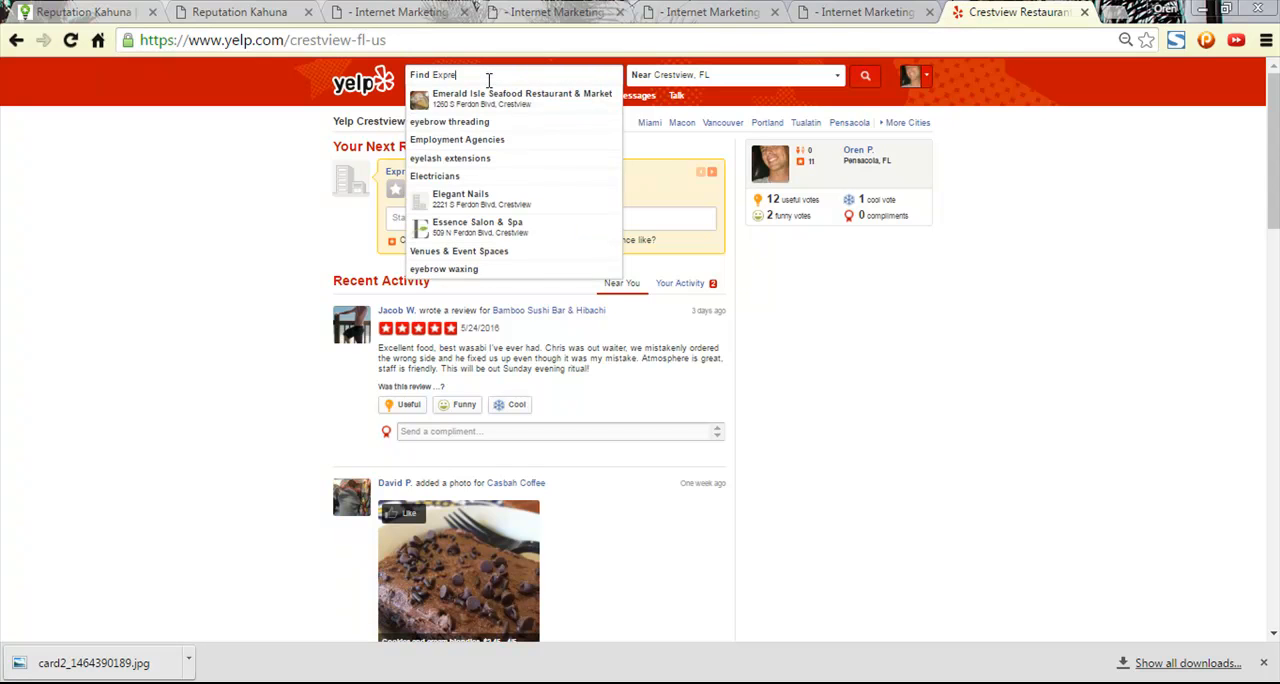
pyautogui.write('ss ')
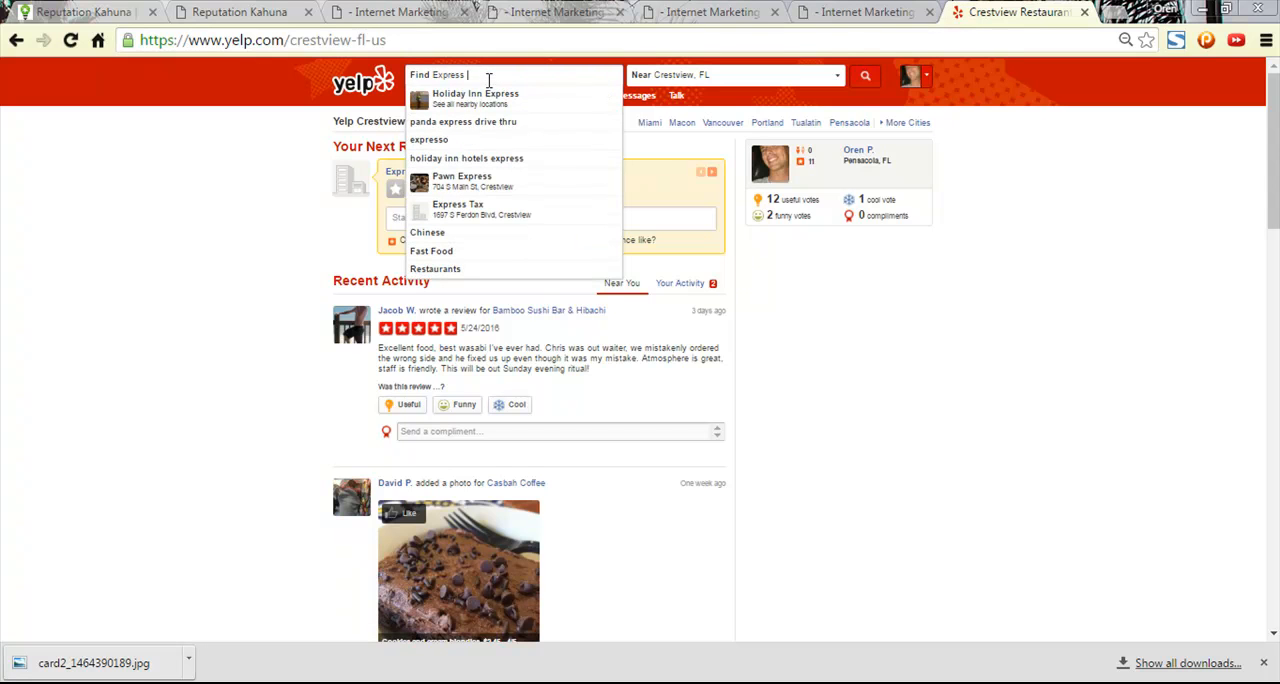
pyautogui.write('Employment Professionals - Co')
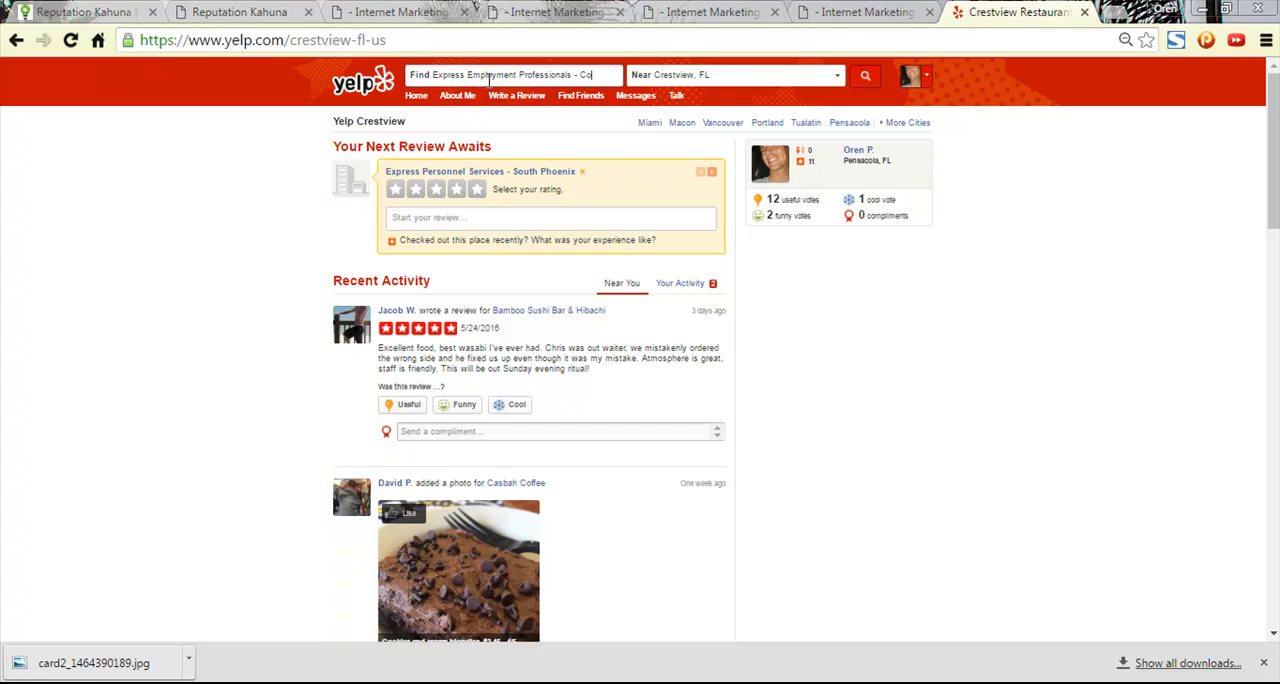
pyautogui.write('ton, ')
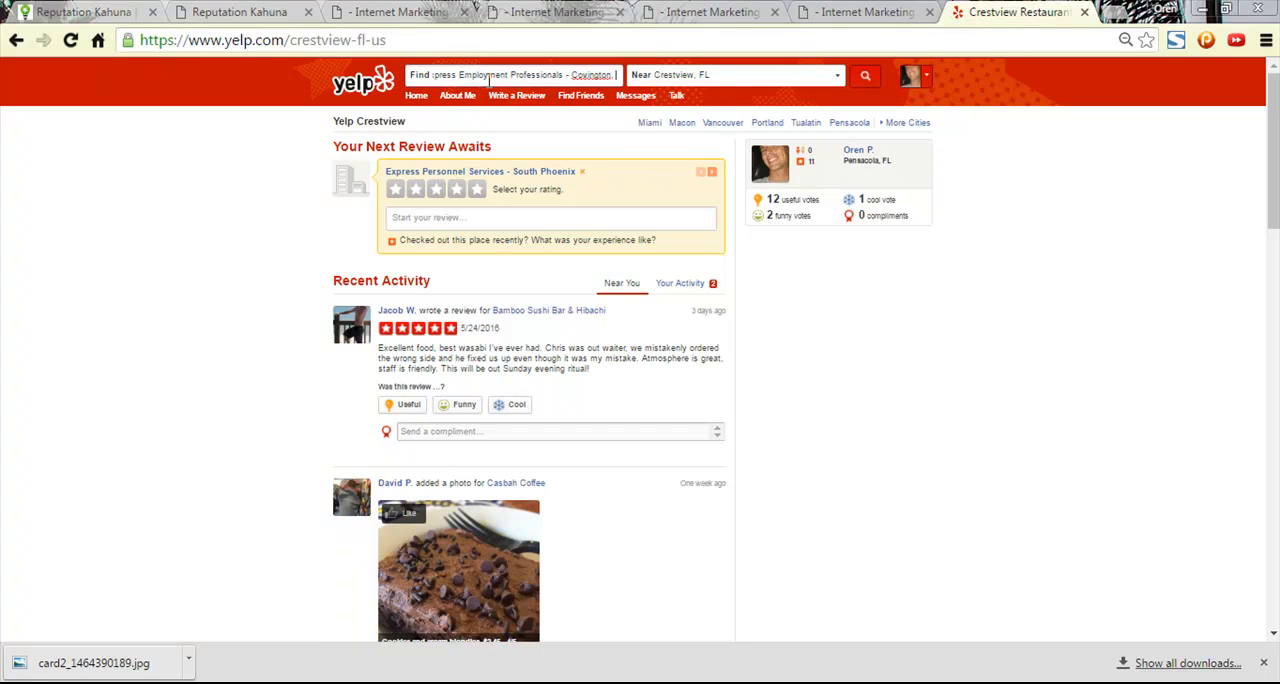
pyautogui.write('GA')
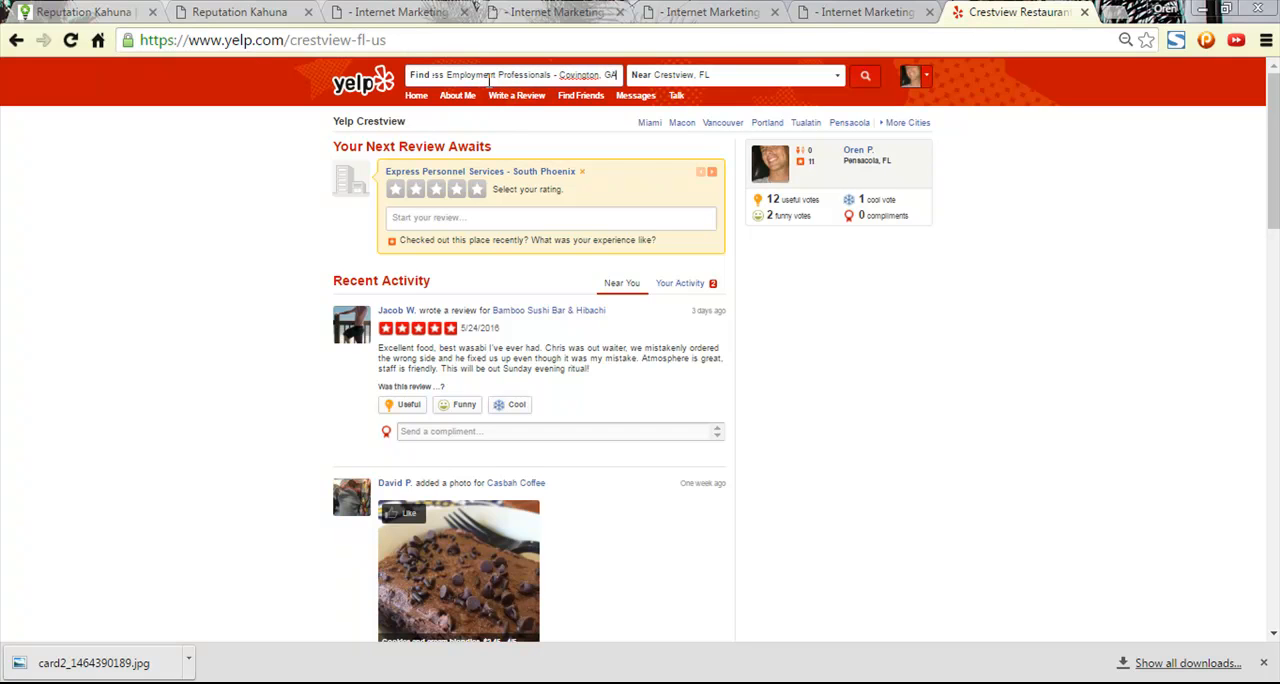
pyautogui.click(716, 77)
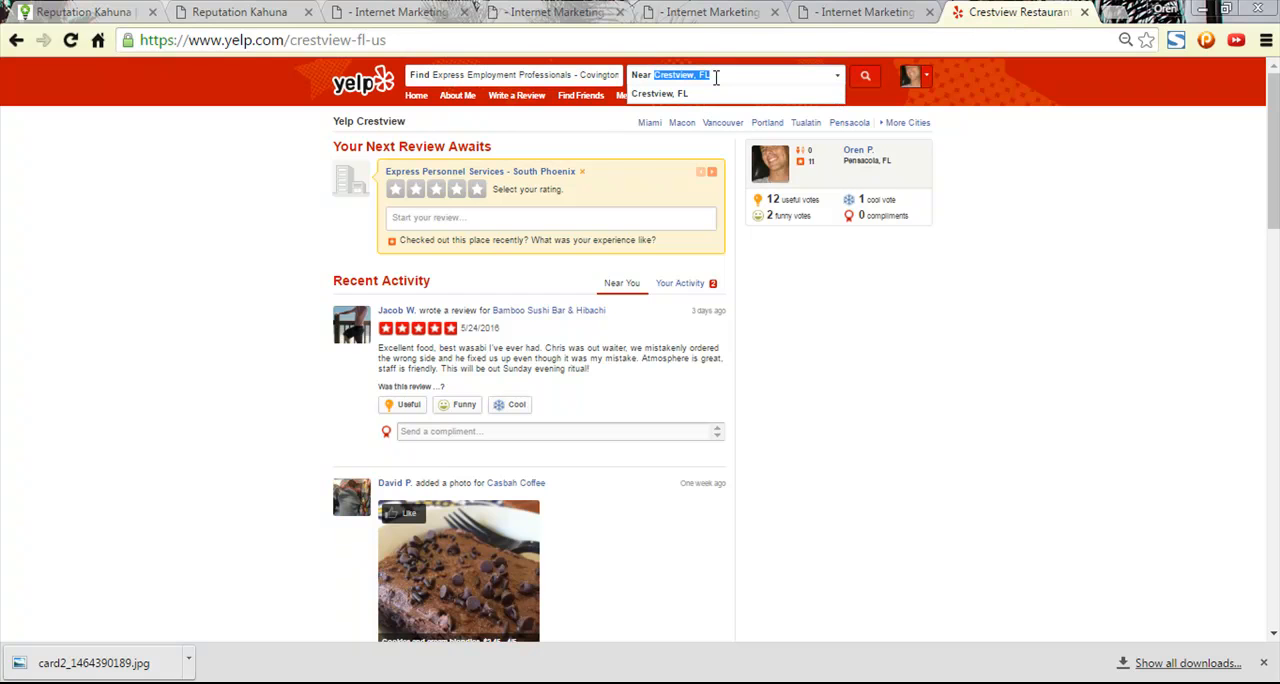
pyautogui.write('Co')
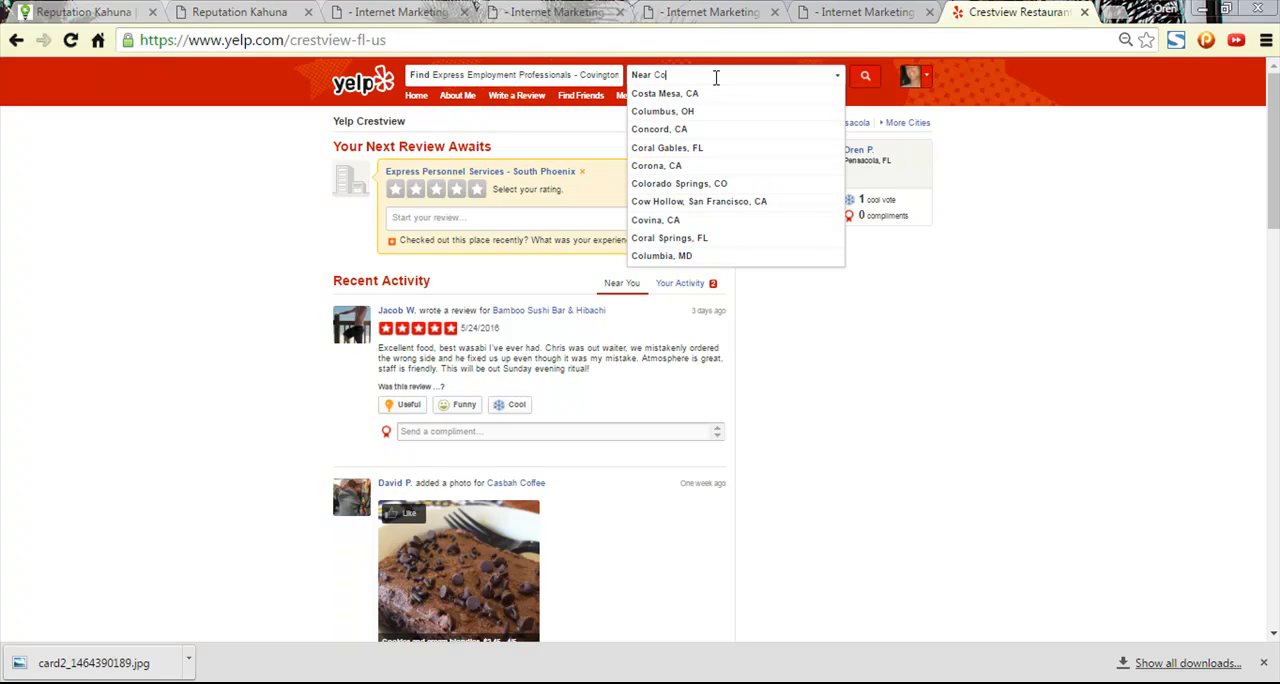
pyautogui.write('vington')
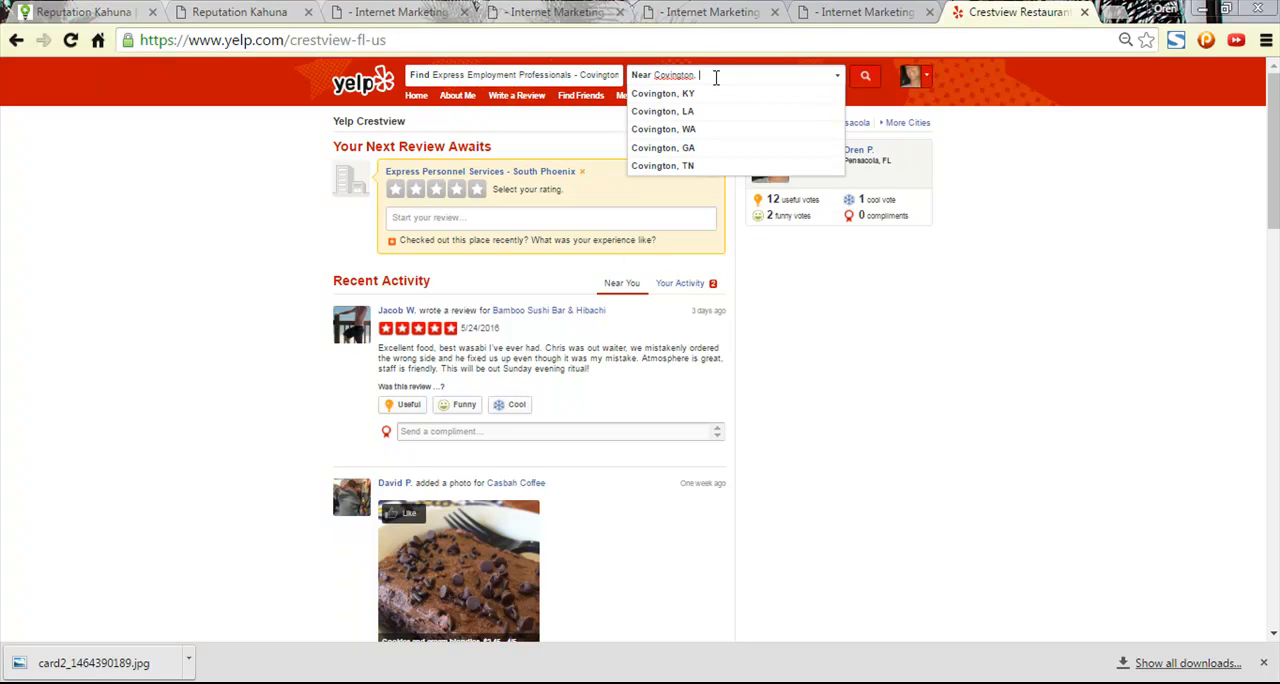
pyautogui.write(',')
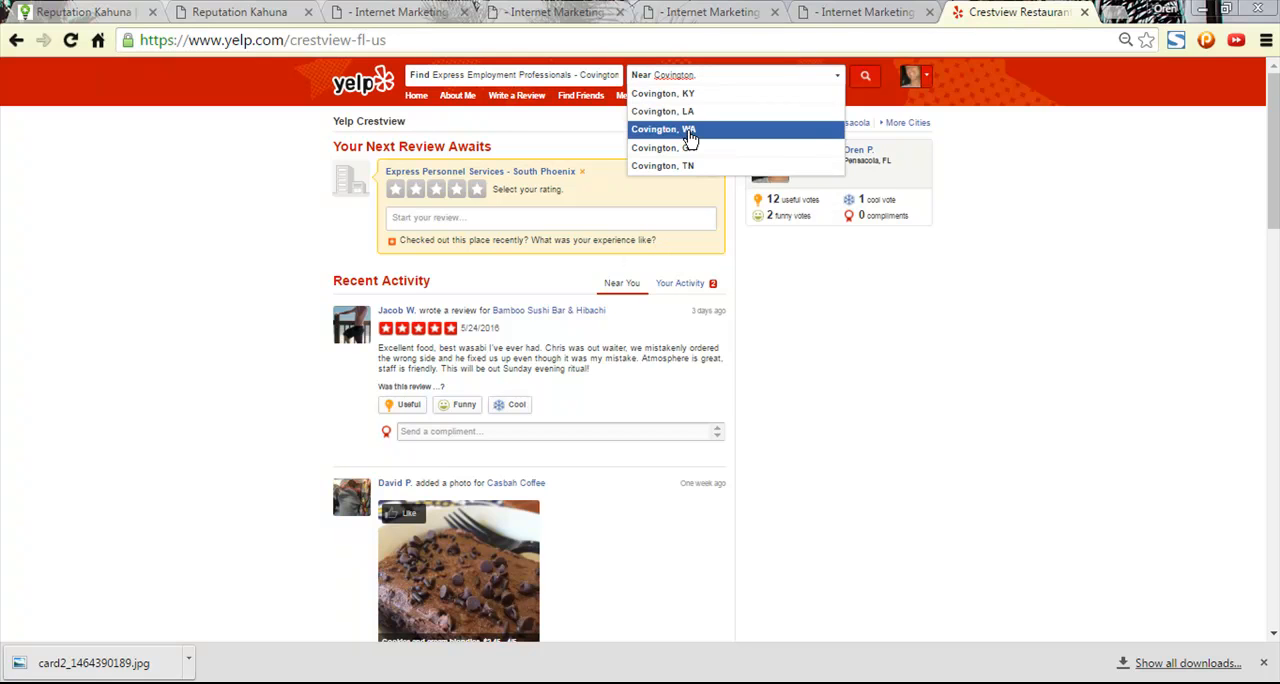
pyautogui.click(688, 147)
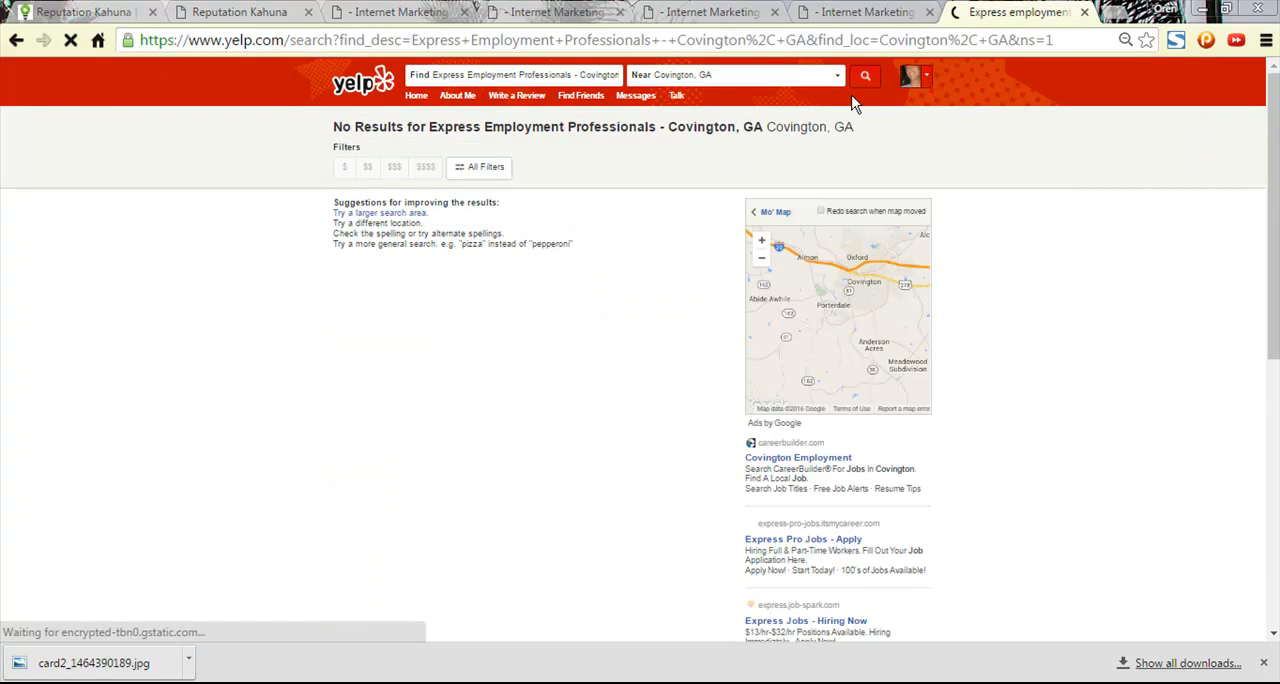
# - Return to the Reputation Kahuna directory list and review the remaining entries from Yelp down to the niche directories
pyautogui.click(856, 11)
pyautogui.click(715, 10)
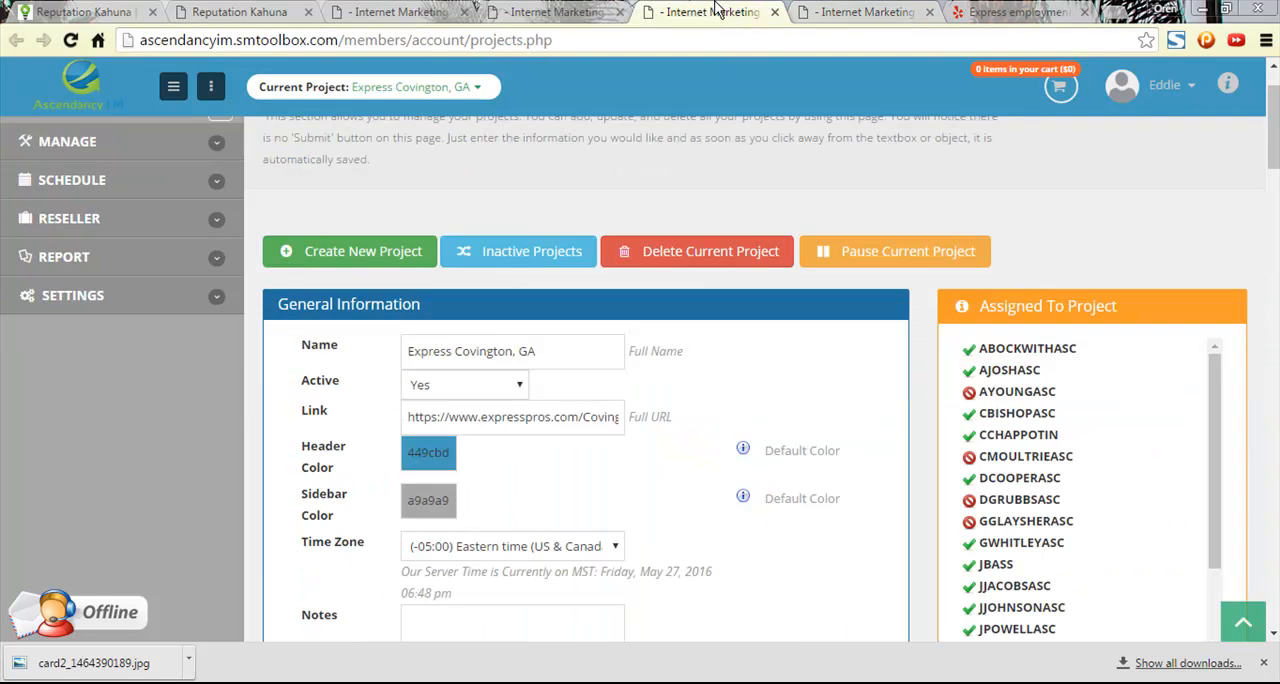
pyautogui.click(555, 10)
pyautogui.click(400, 10)
pyautogui.click(215, 8)
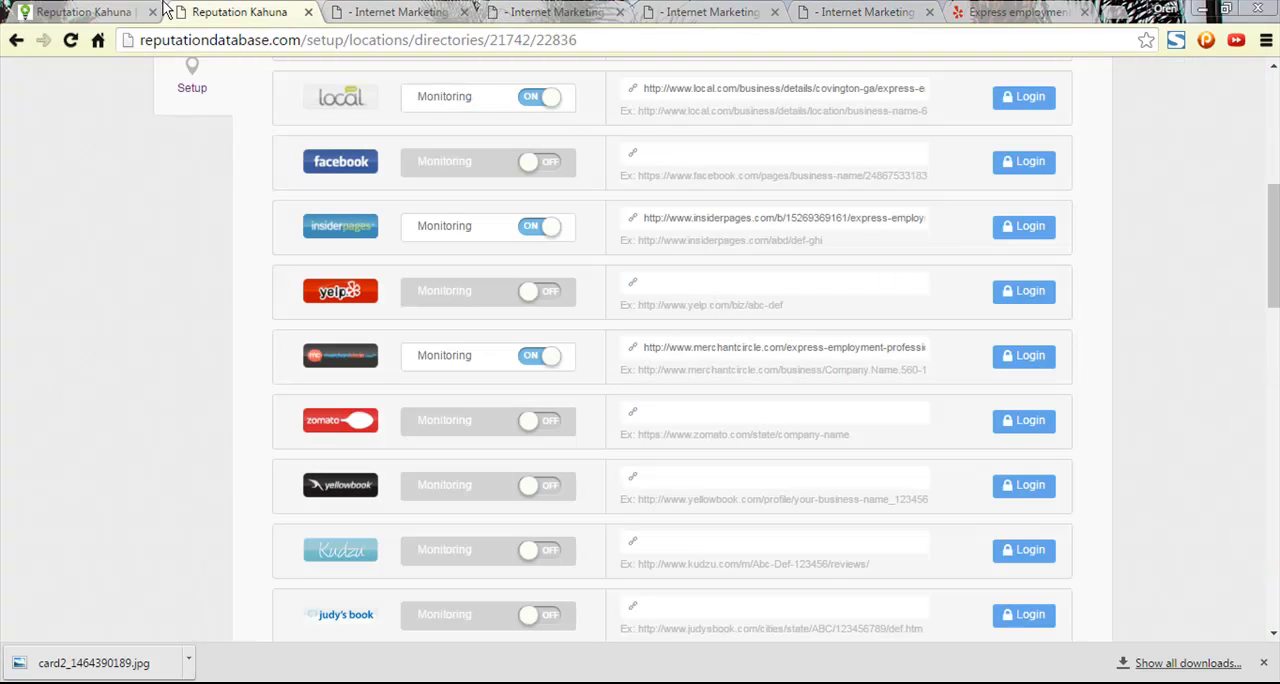
pyautogui.scroll(-3, 727, 466)
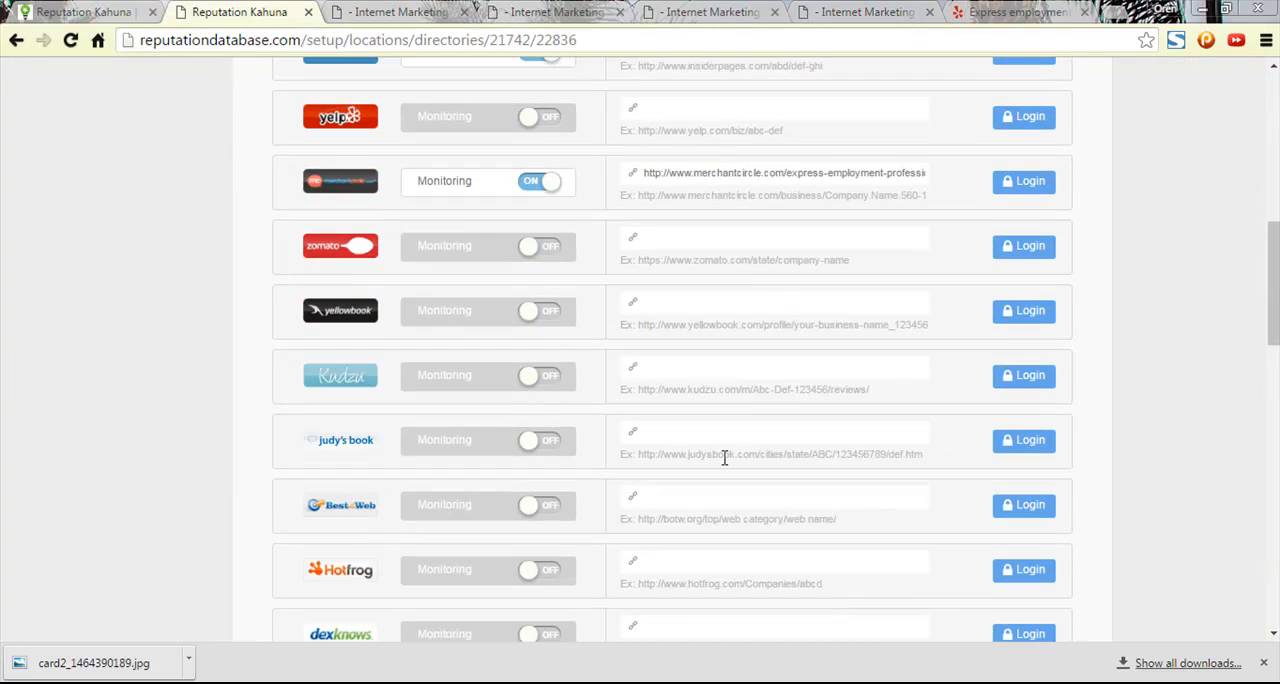
pyautogui.scroll(-7, 723, 457)
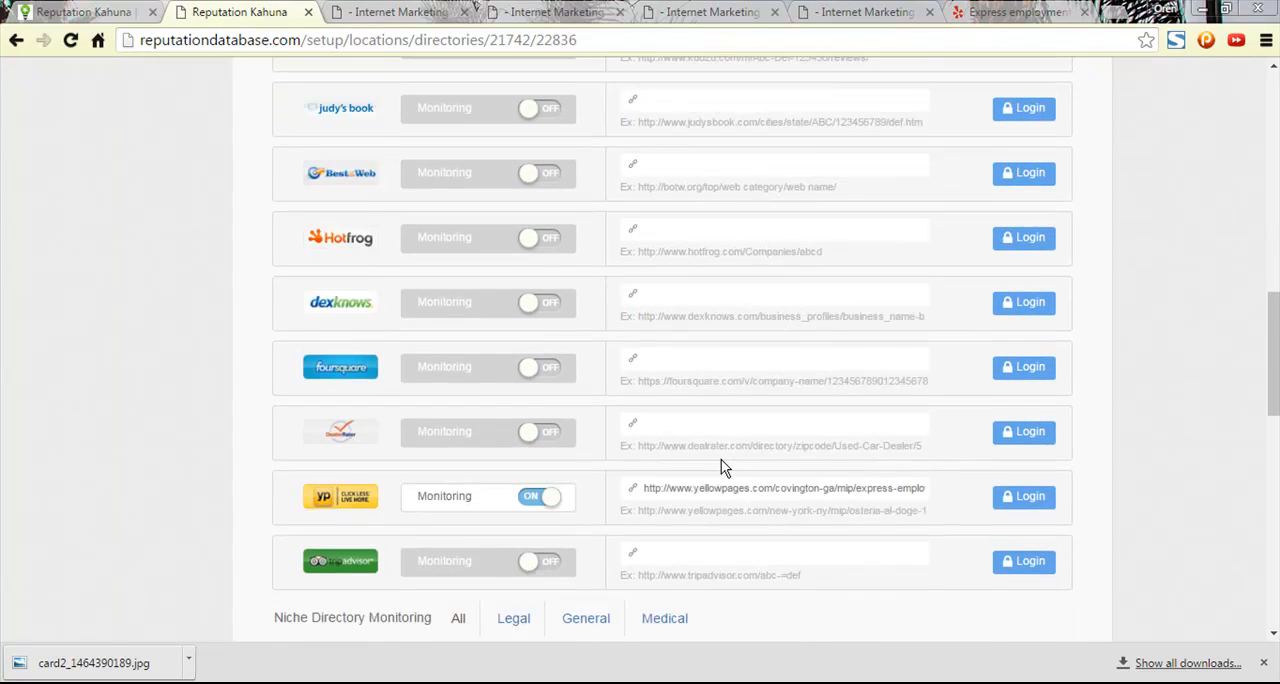
pyautogui.scroll(3, 721, 463)
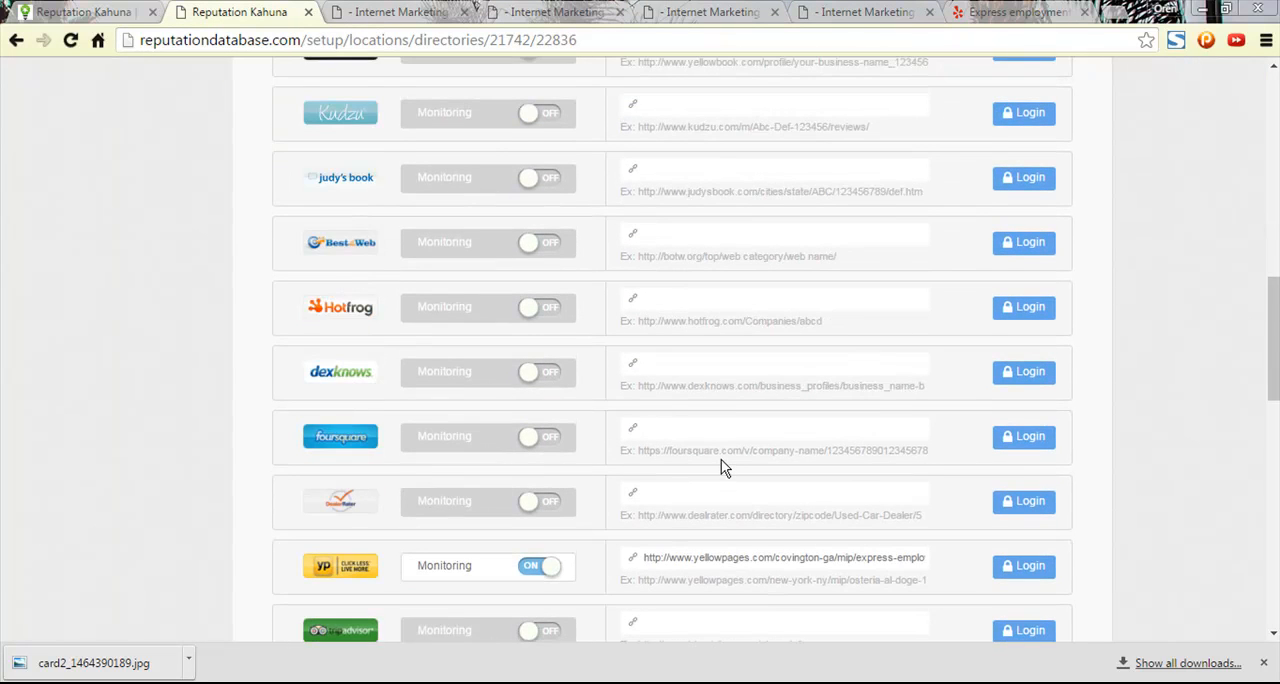
pyautogui.scroll(-2, 721, 459)
pyautogui.scroll(5, 723, 457)
pyautogui.scroll(-15, 724, 470)
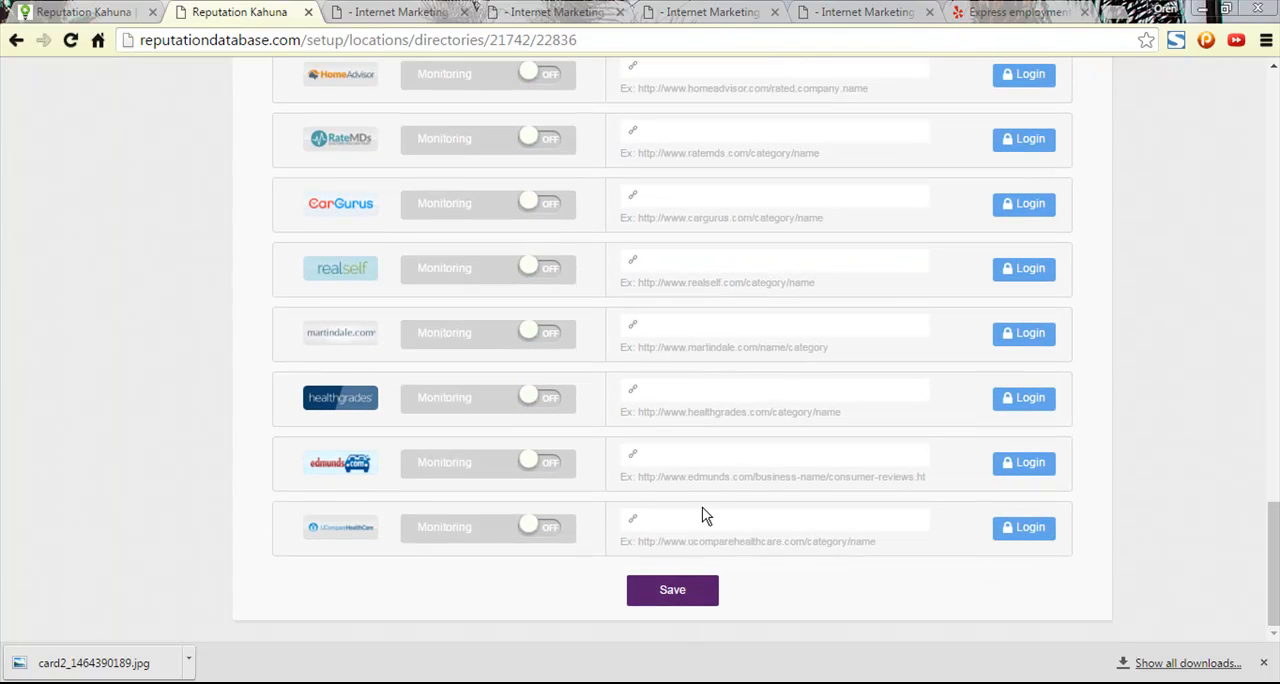
pyautogui.scroll(15, 710, 520)
pyautogui.scroll(-15, 708, 540)
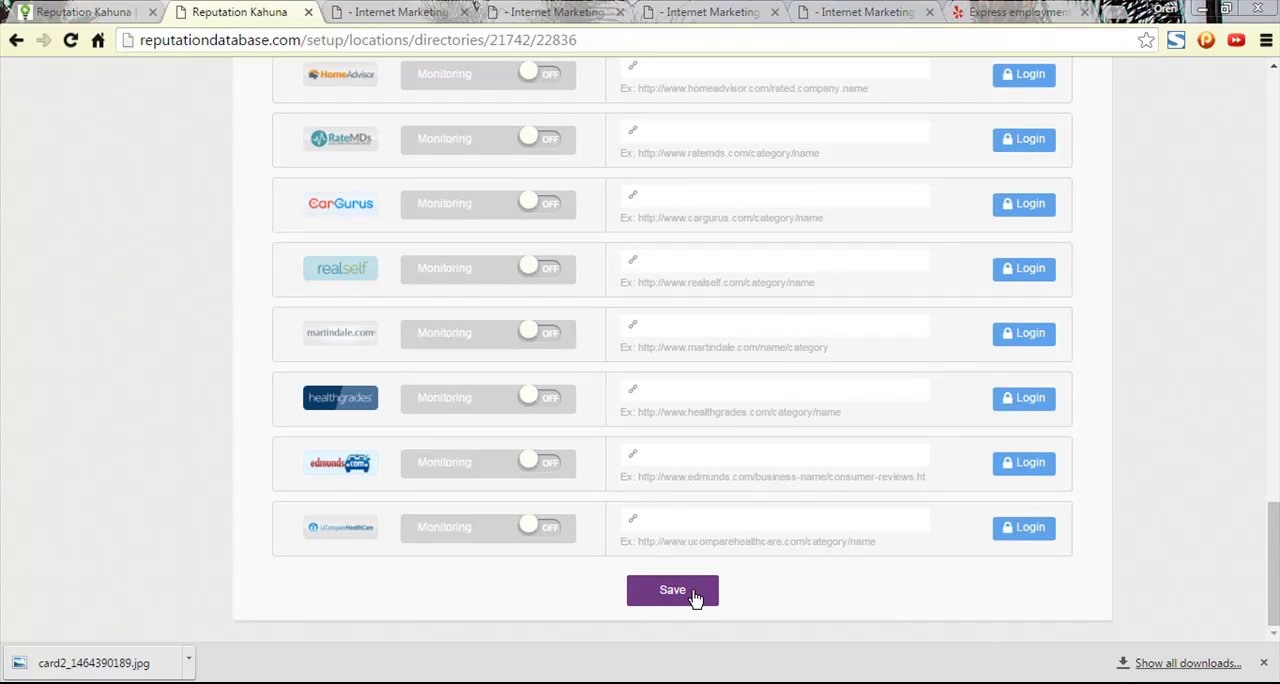
# - Save the directory monitoring setup, acknowledge the alerts and close the Reputation Kahuna tab
pyautogui.click(695, 595)
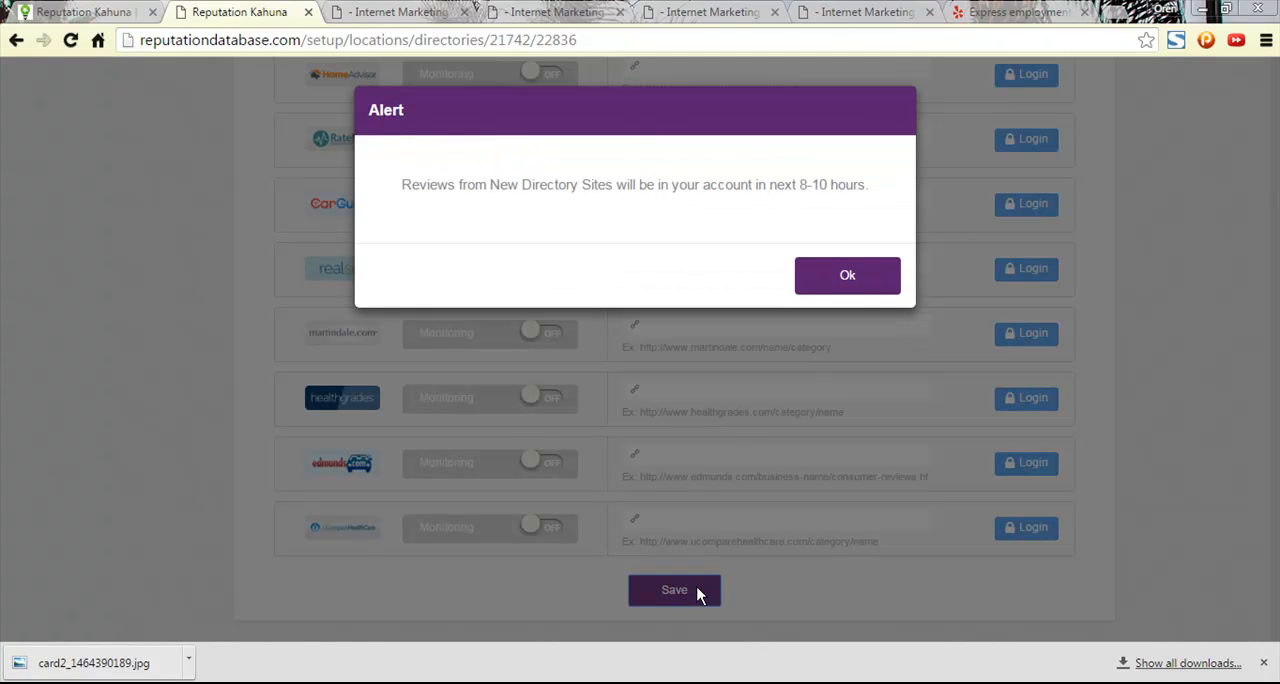
pyautogui.click(827, 284)
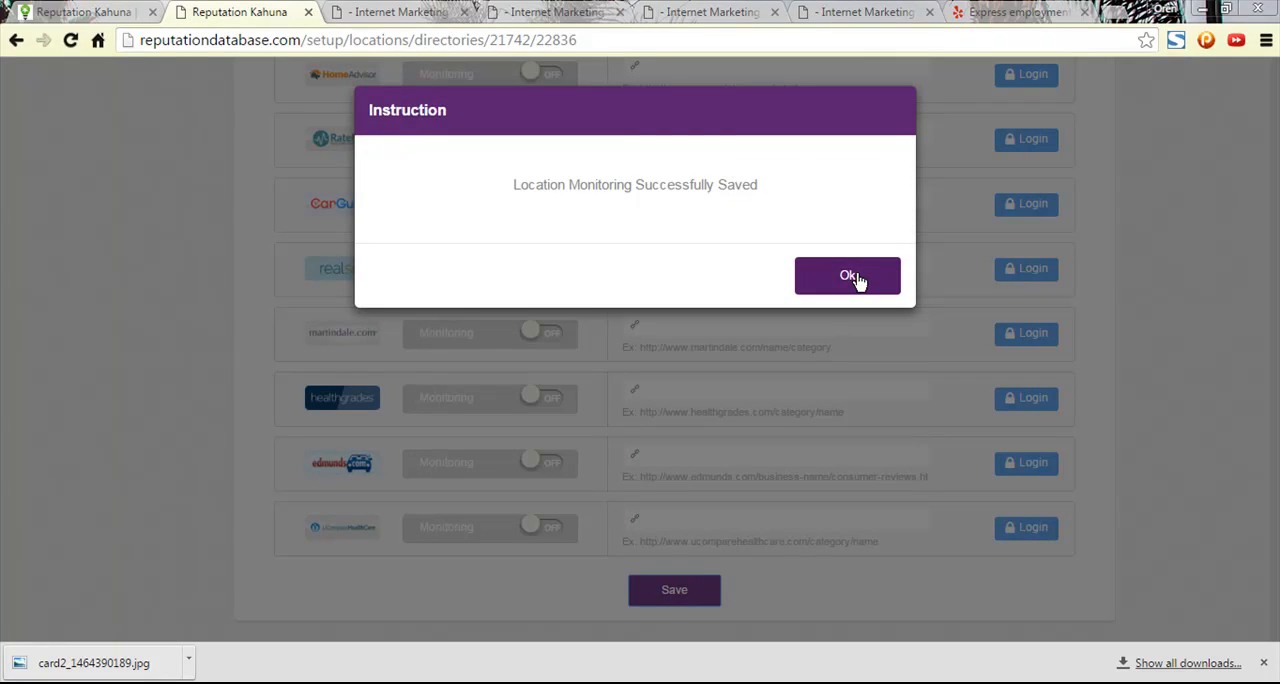
pyautogui.click(850, 277)
pyautogui.scroll(10, 557, 472)
pyautogui.scroll(4, 606, 455)
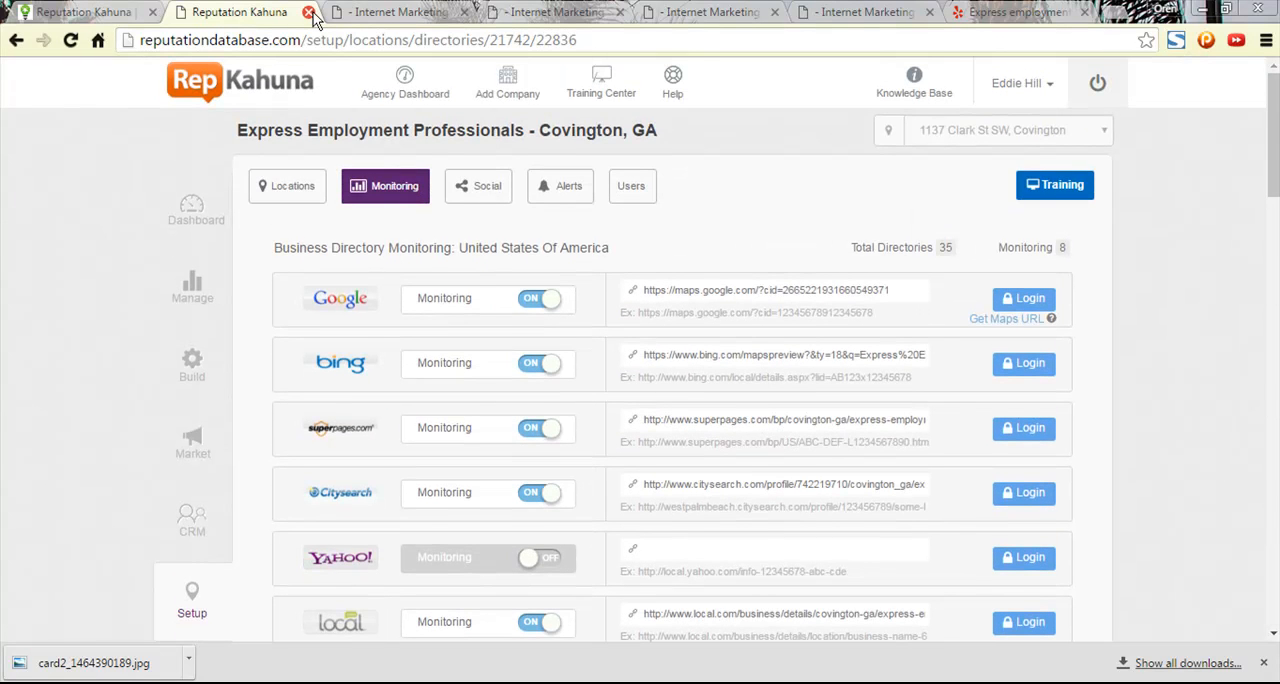
pyautogui.click(309, 12)
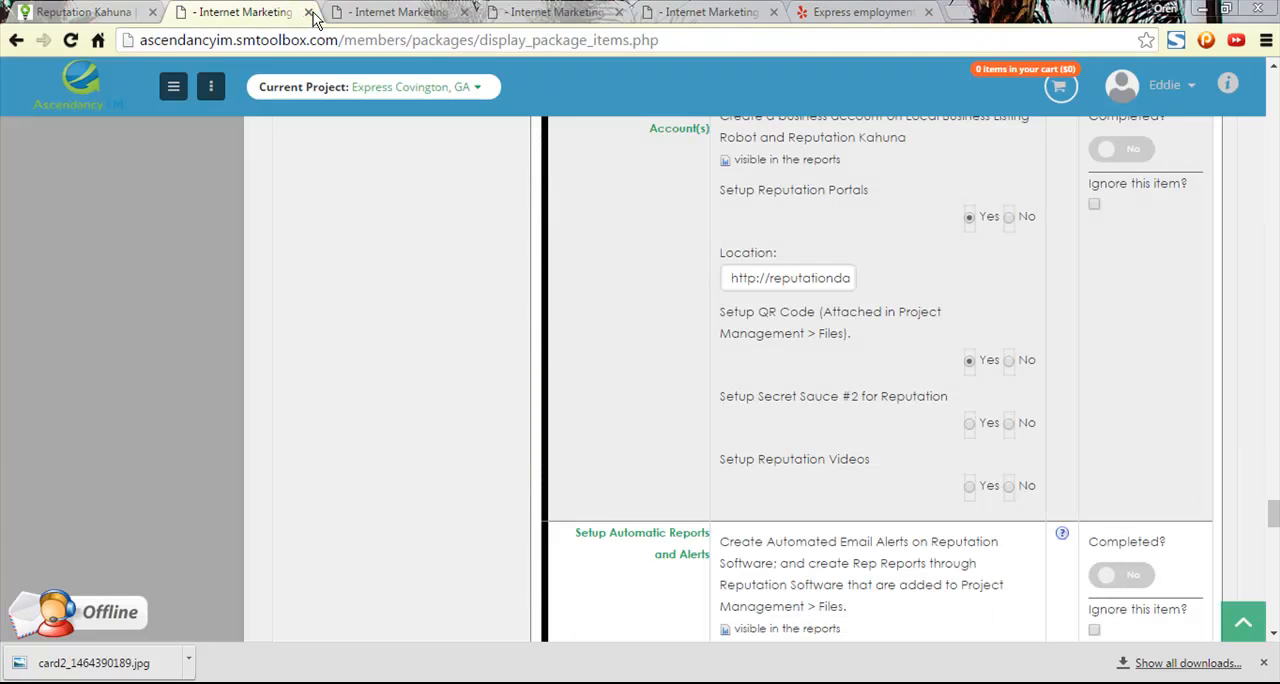
# - Mark "Setup Secret Sauce #2 for Reputation" as Yes in the Express Covington, GA package checklist
pyautogui.click(88, 11)
pyautogui.click(245, 11)
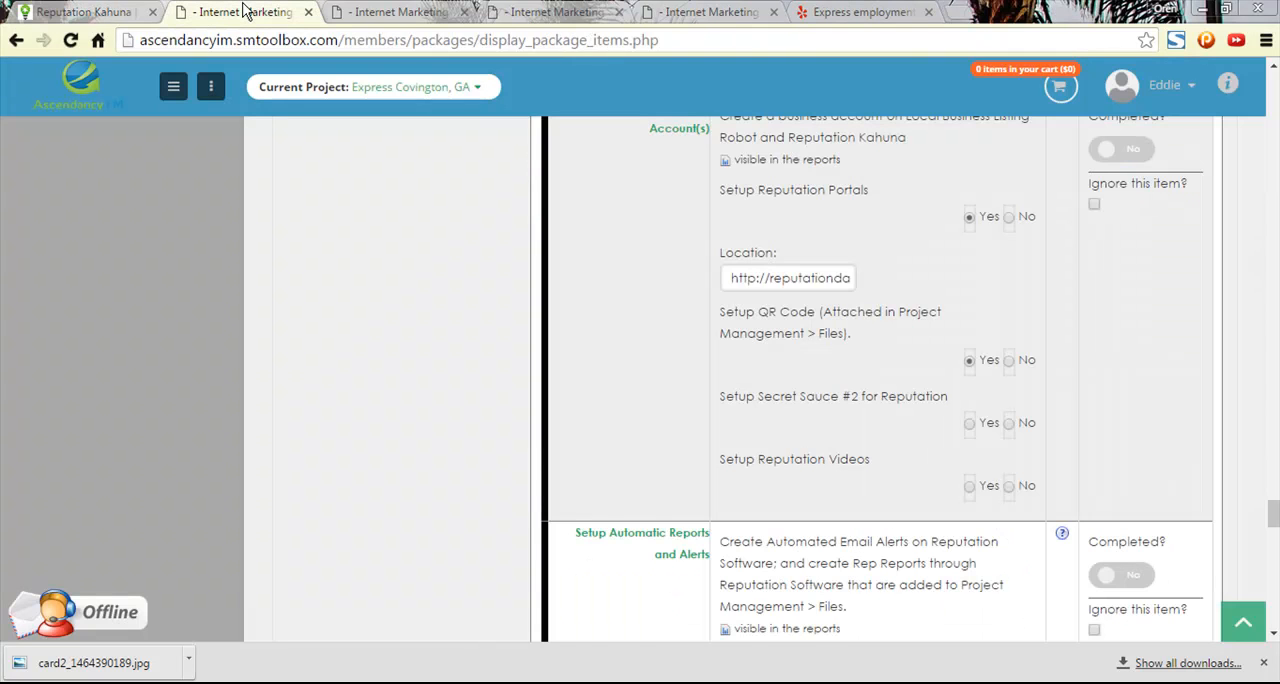
pyautogui.click(420, 11)
pyautogui.click(494, 10)
pyautogui.hotkey('ctrl', 'Tab')
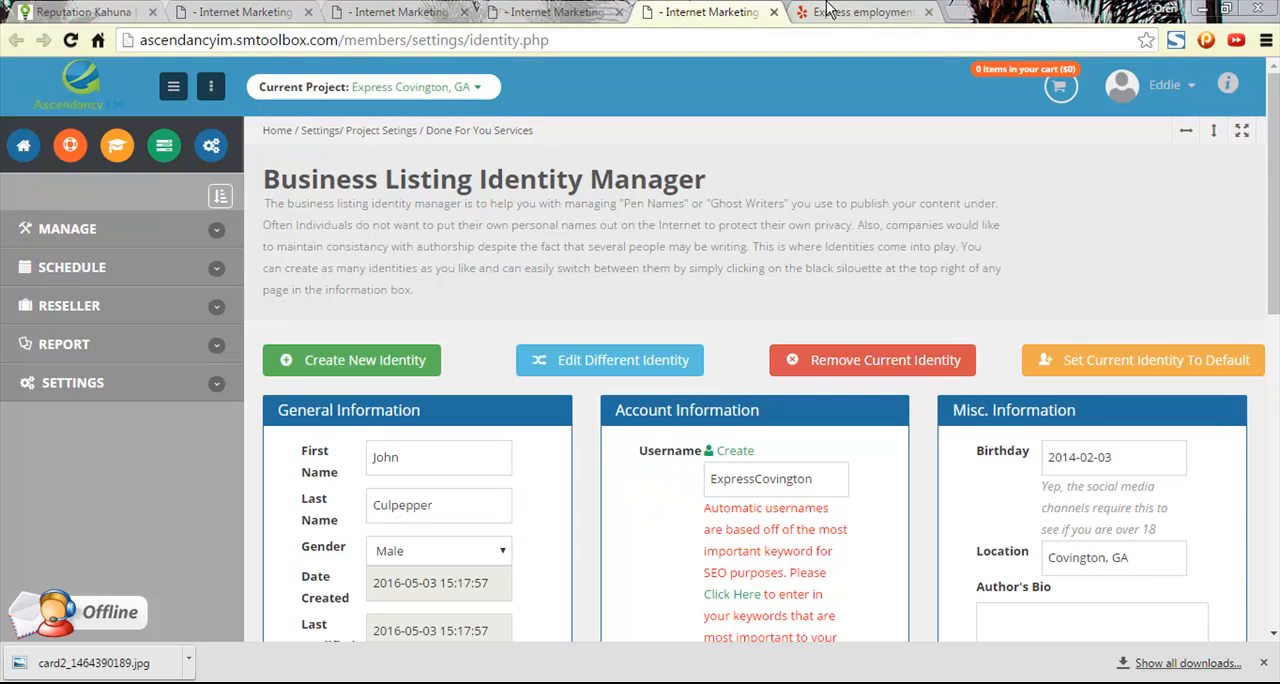
pyautogui.click(472, 10)
pyautogui.click(250, 12)
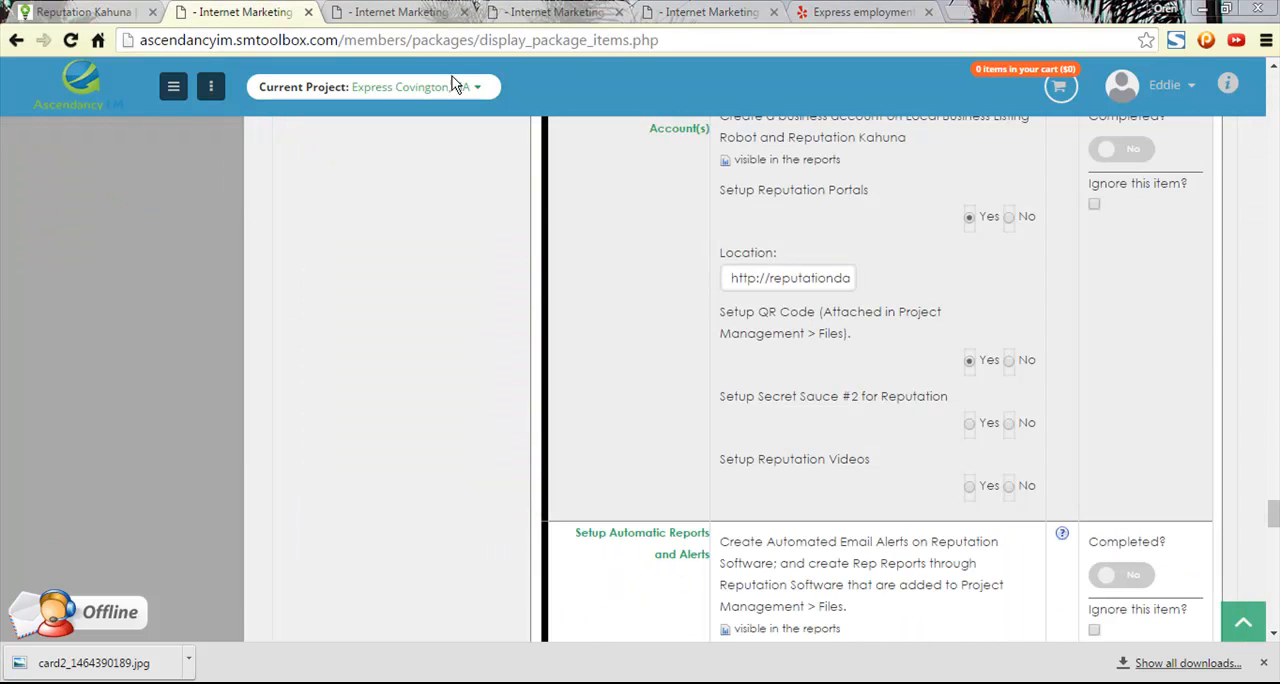
pyautogui.click(969, 423)
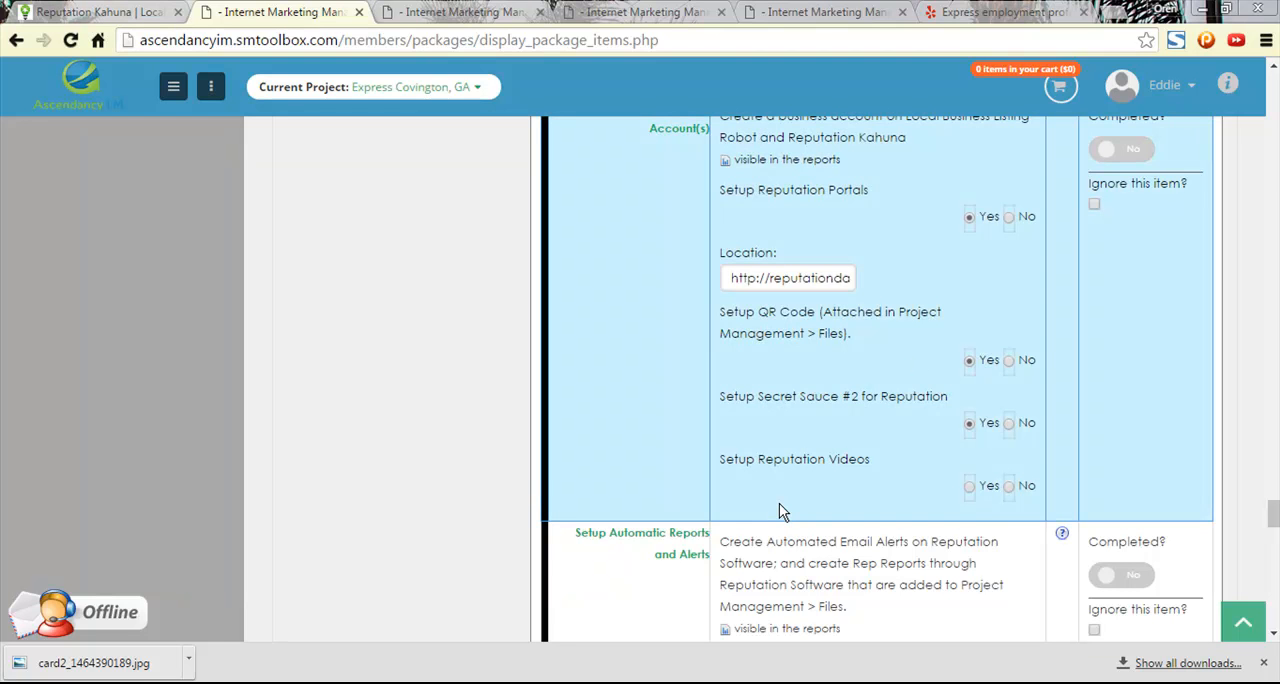
# - Launch RepVideos from the Local Genius members home and open the Review Videos dashboard, dismissing the credits notice
pyautogui.click(83, 10)
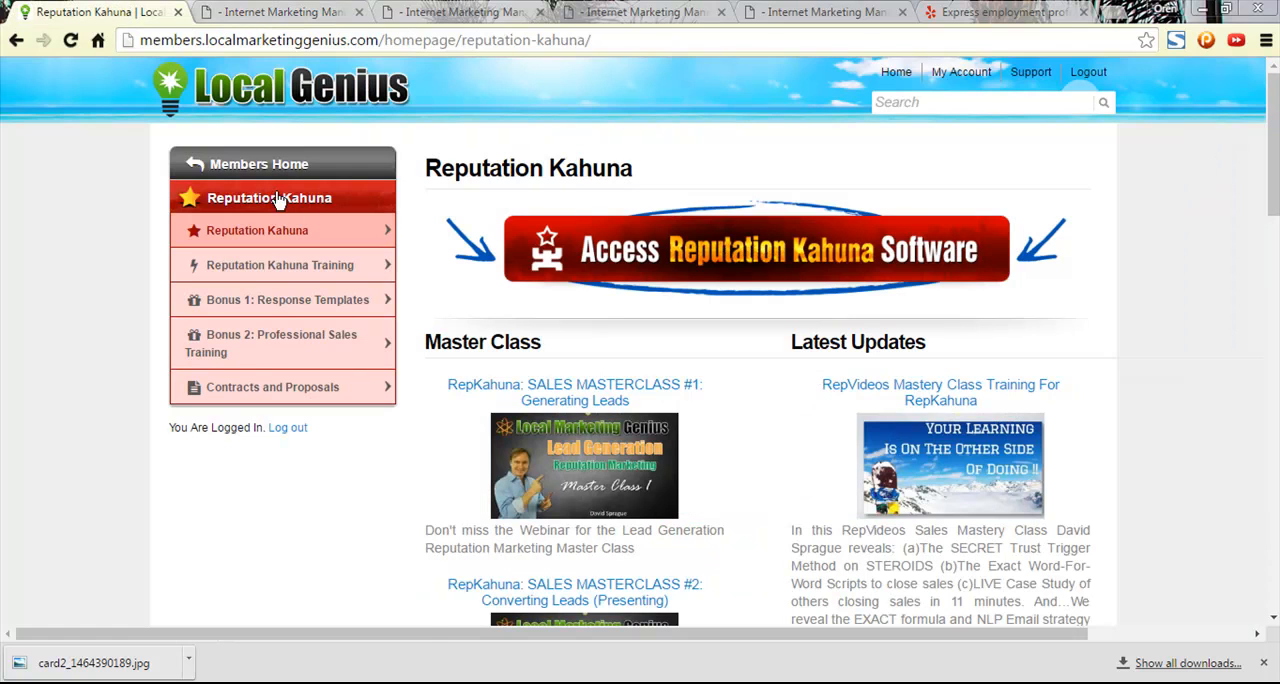
pyautogui.click(230, 166)
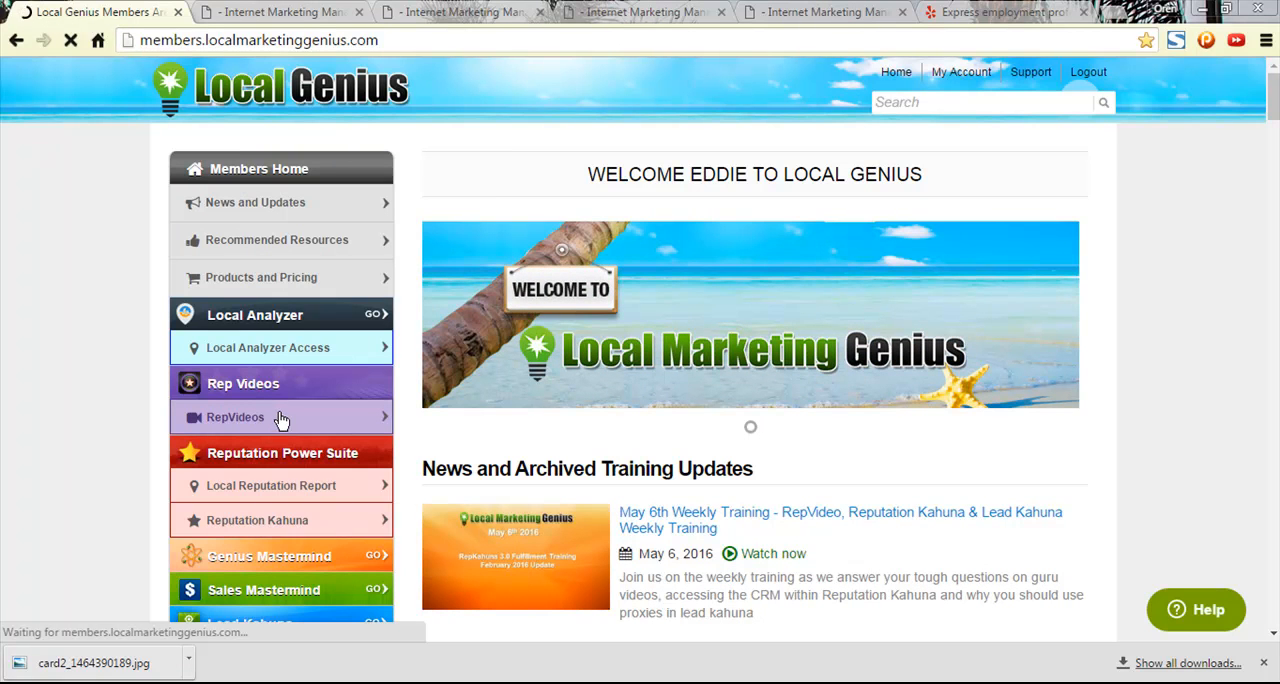
pyautogui.click(281, 418)
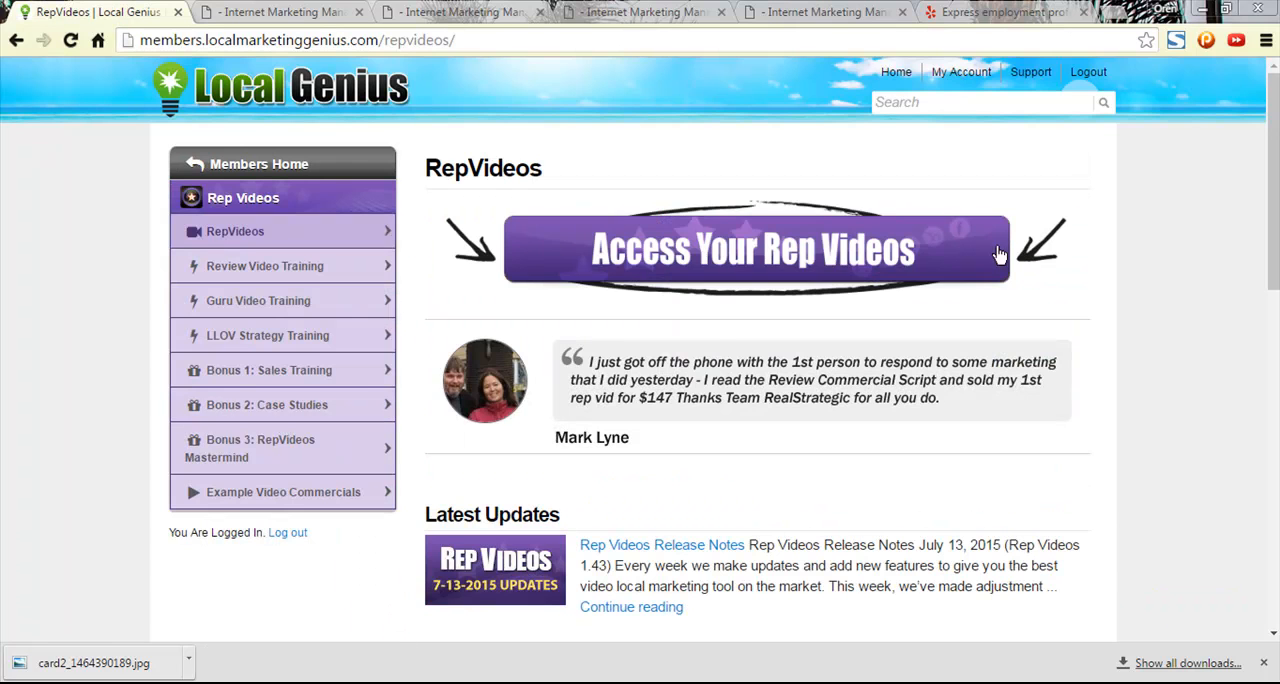
pyautogui.click(841, 252)
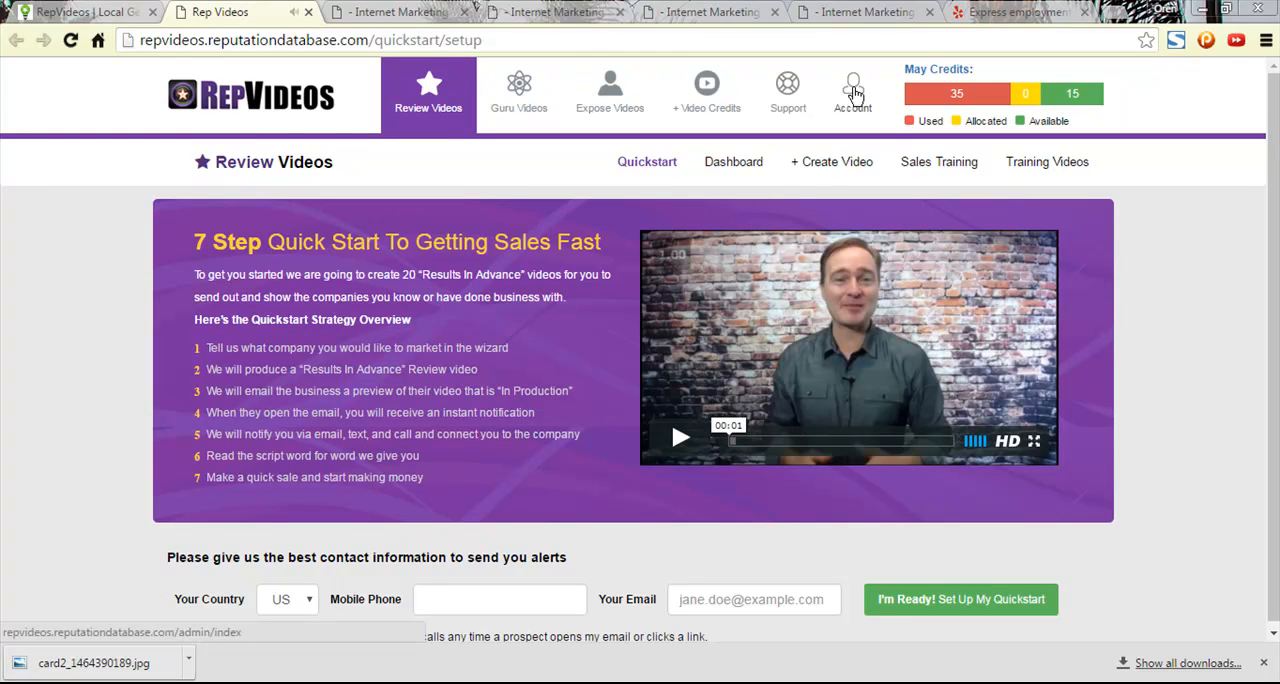
pyautogui.click(742, 166)
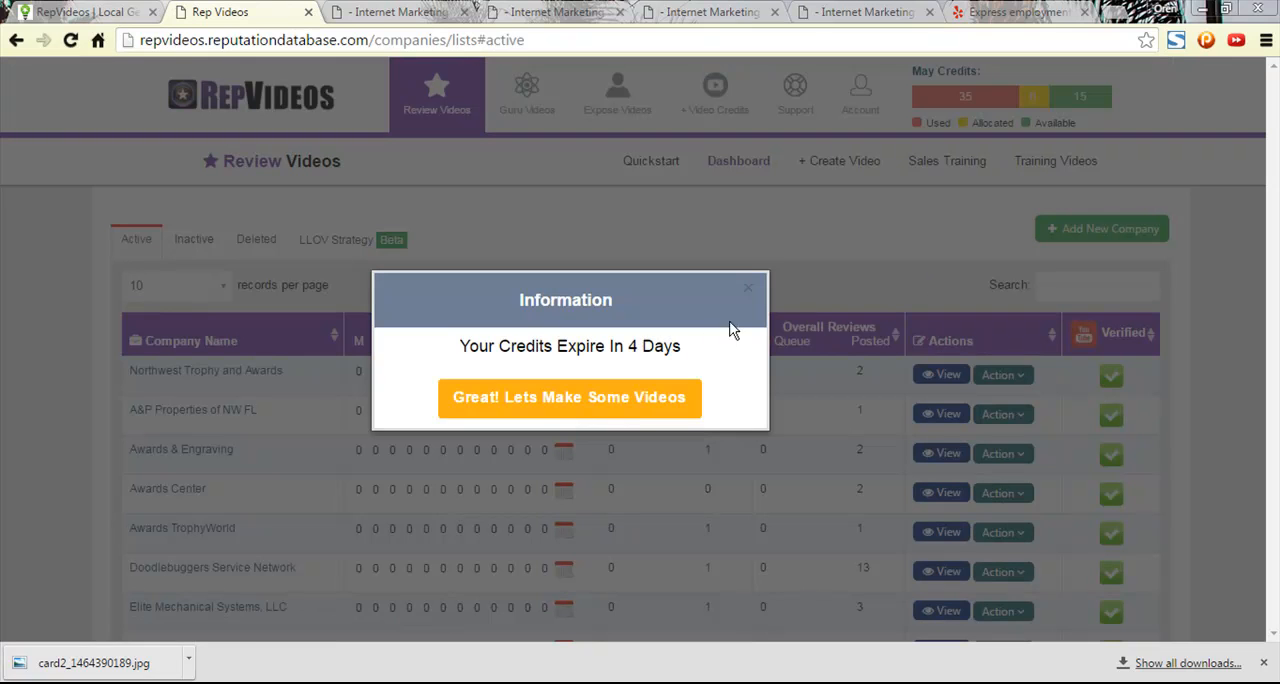
pyautogui.click(635, 405)
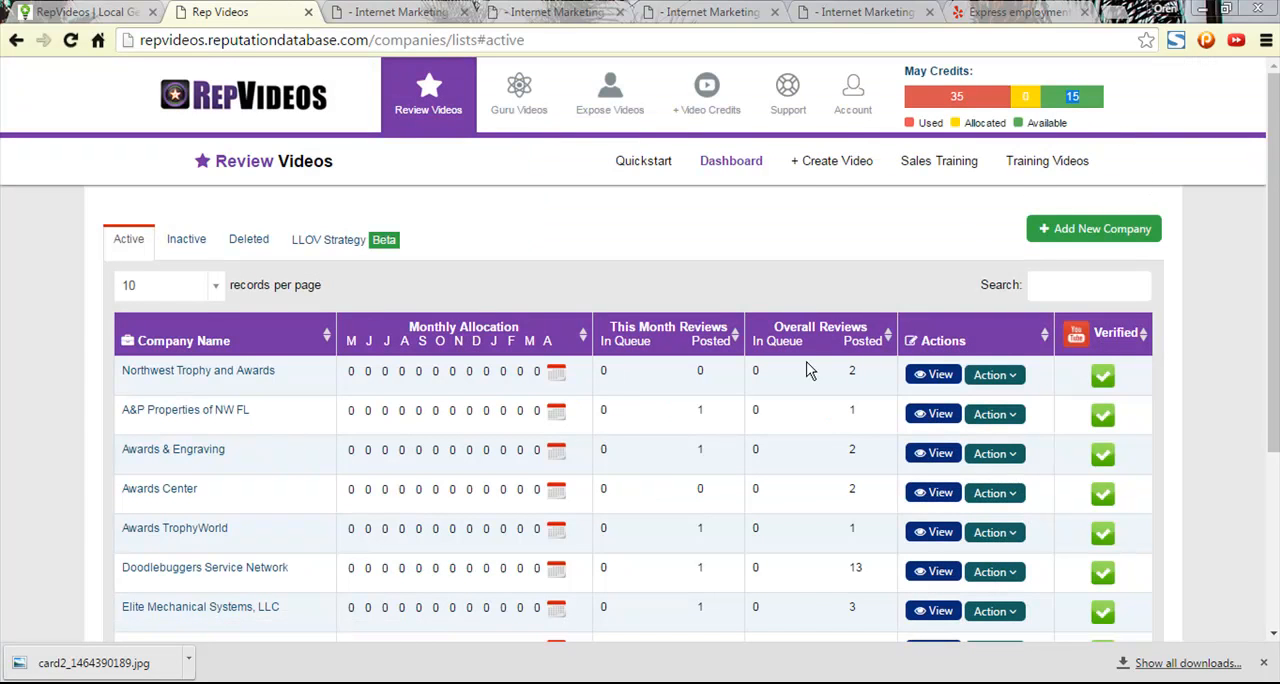
# - Search the company list for "covingto" and open Express Employment Professionals - Covington, GA
pyautogui.click(1068, 282)
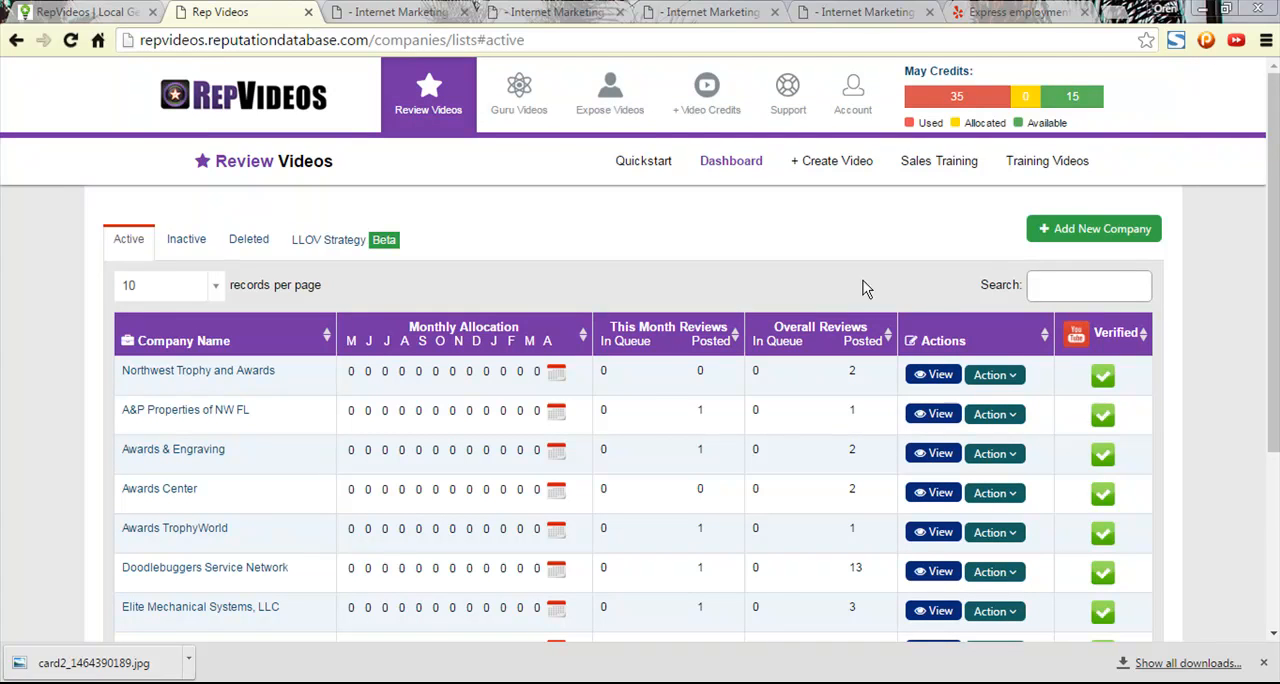
pyautogui.click(1060, 285)
pyautogui.write('covingto')
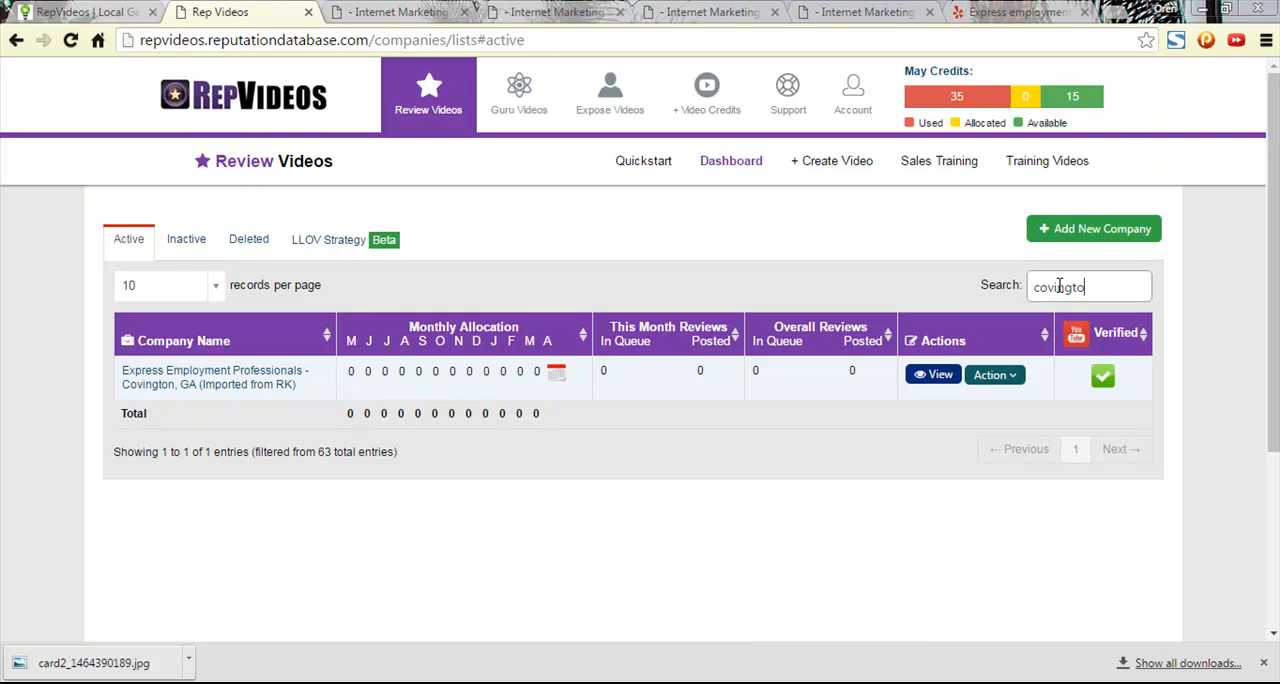
pyautogui.click(253, 386)
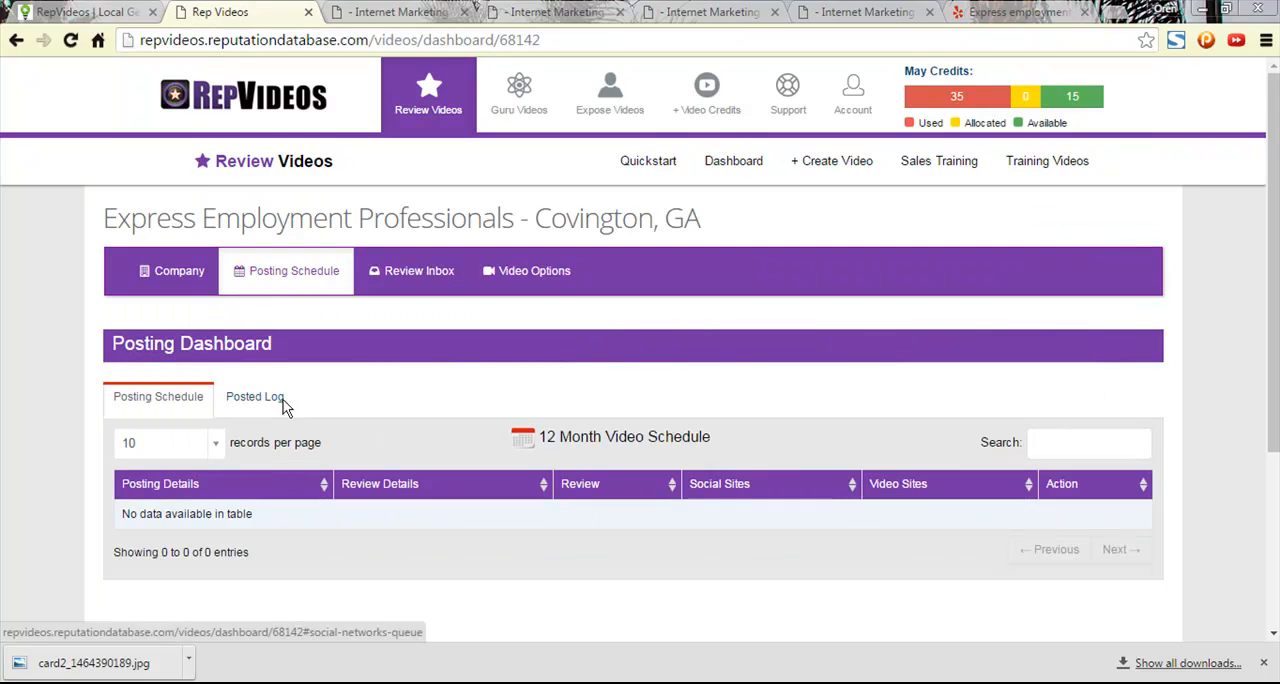
# - Open the company info in RepVideos and compare its address and contact details with the Internet Marketing company profile
pyautogui.scroll(-3, 398, 400)
pyautogui.scroll(3, 380, 412)
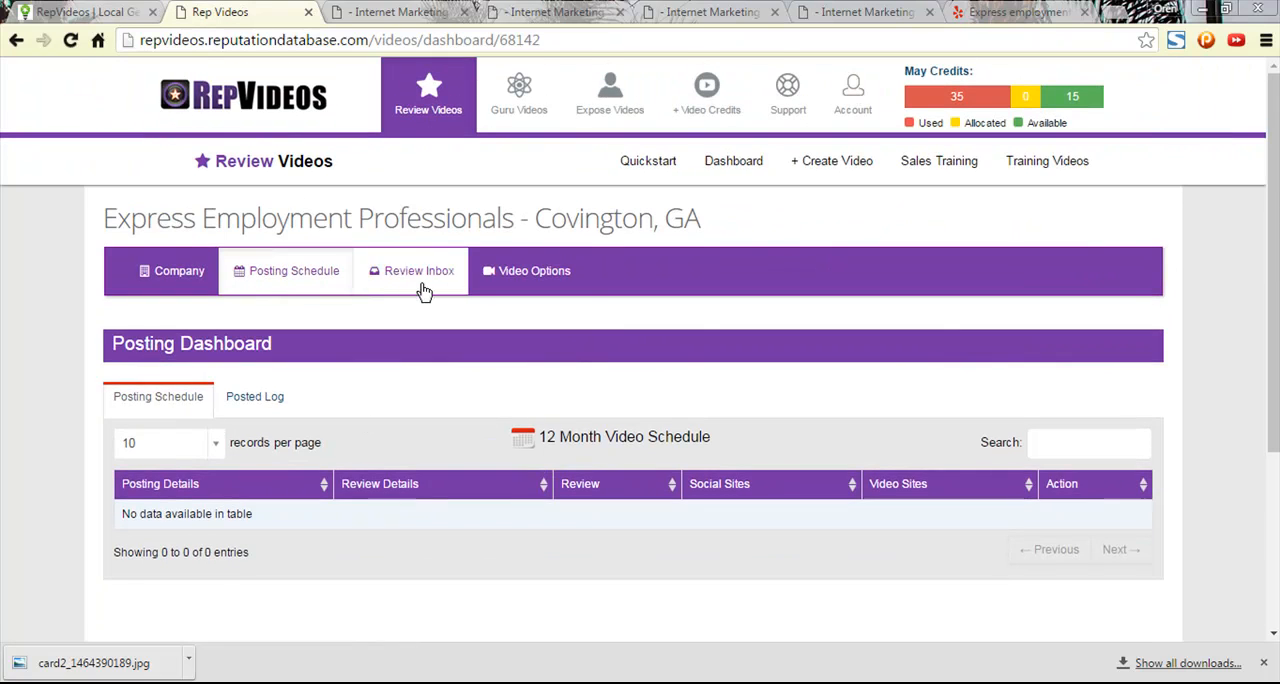
pyautogui.click(176, 279)
pyautogui.scroll(-2, 506, 337)
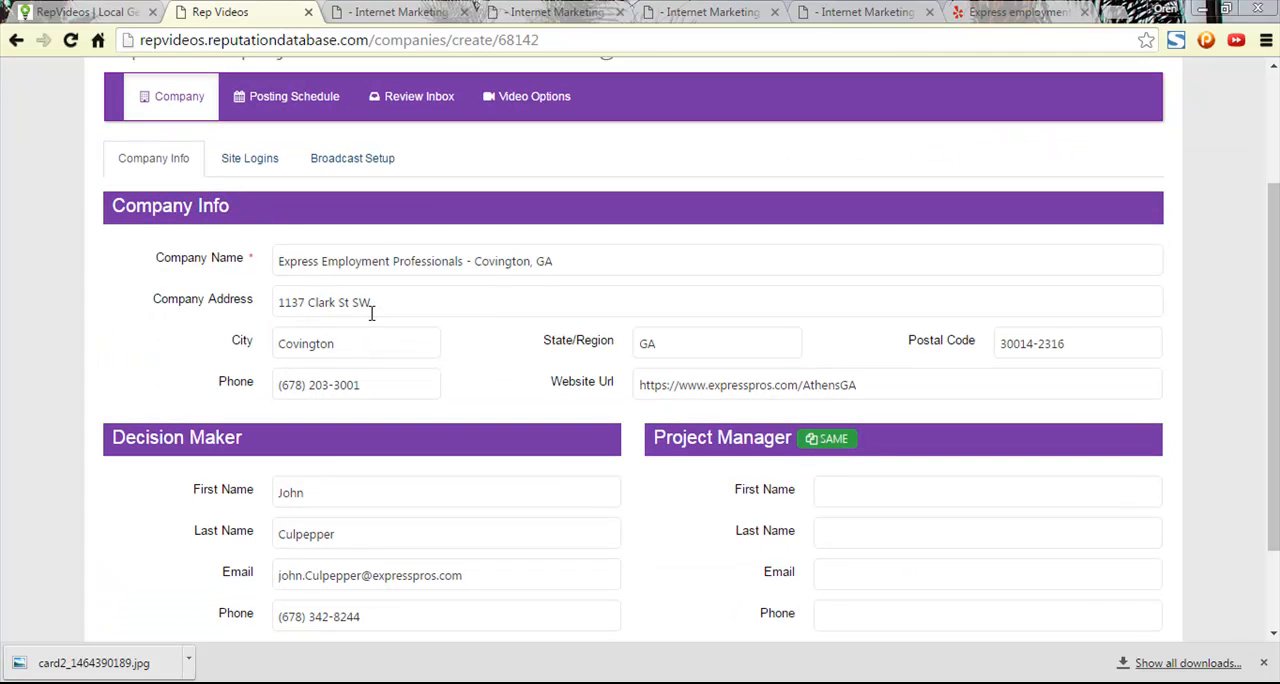
pyautogui.click(378, 10)
pyautogui.moveTo(402, 12); pyautogui.dragTo(0, 240)
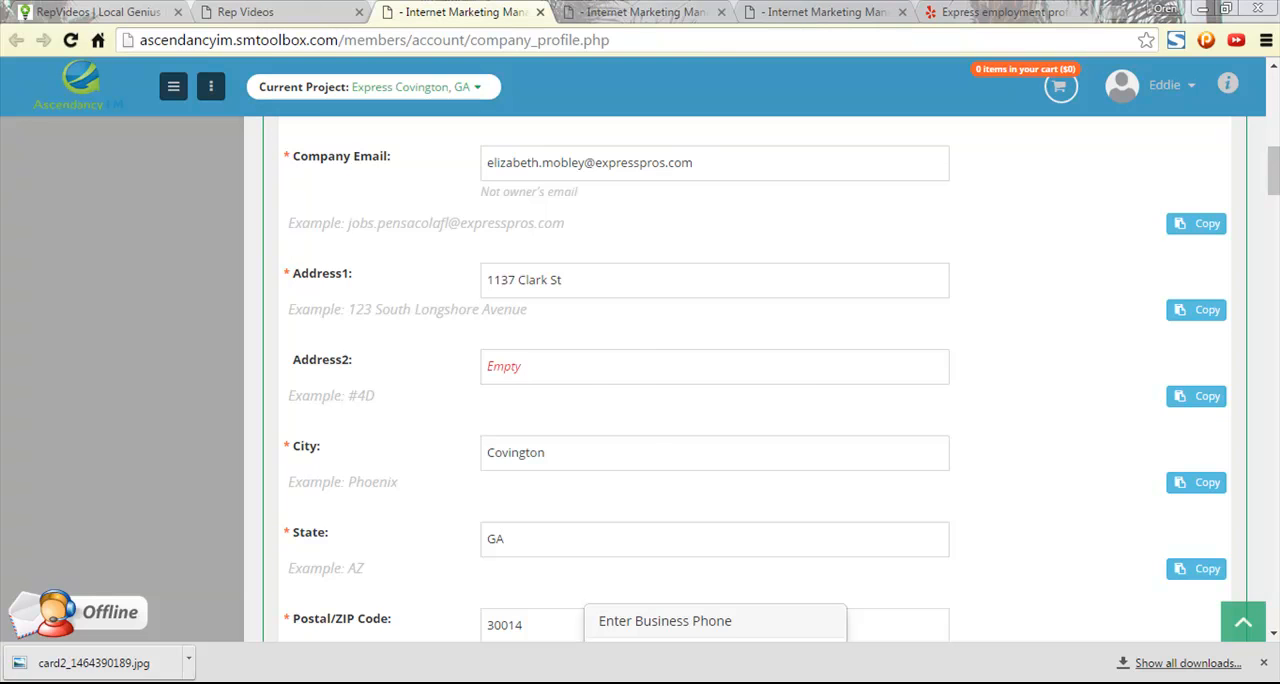
pyautogui.click(255, 12)
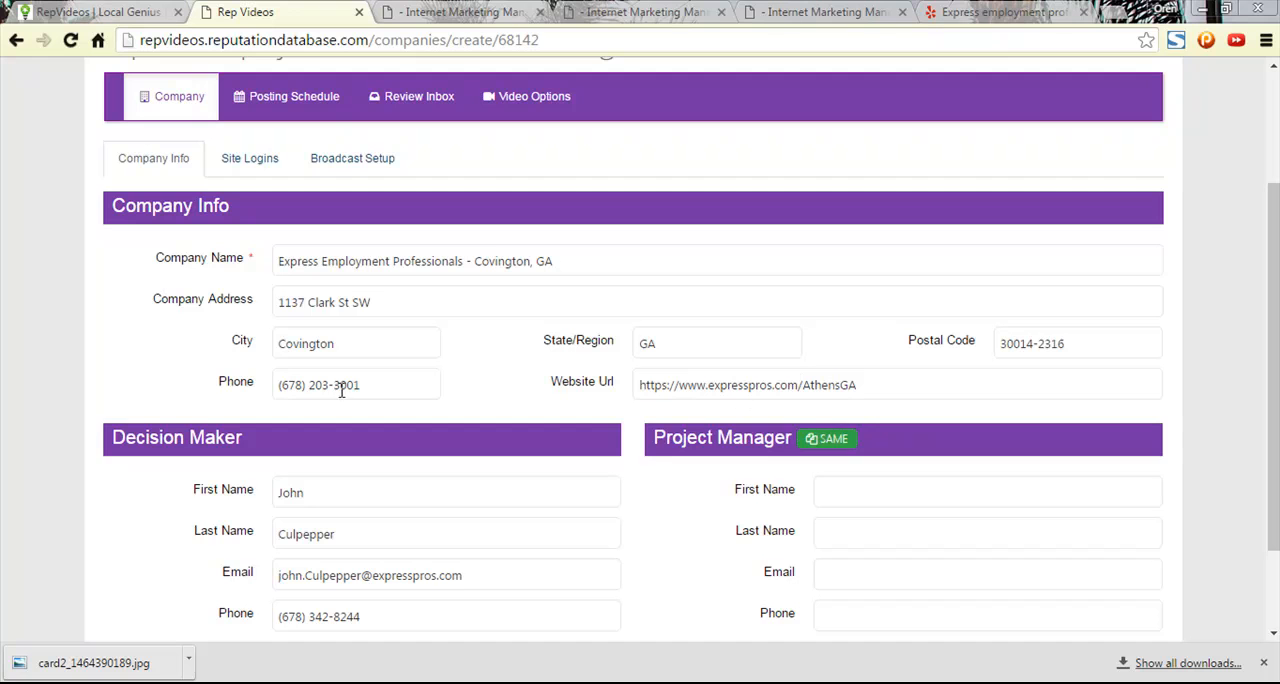
# - Enter the project manager's first and last name in the separate Project Manager name fields
pyautogui.scroll(-2, 421, 398)
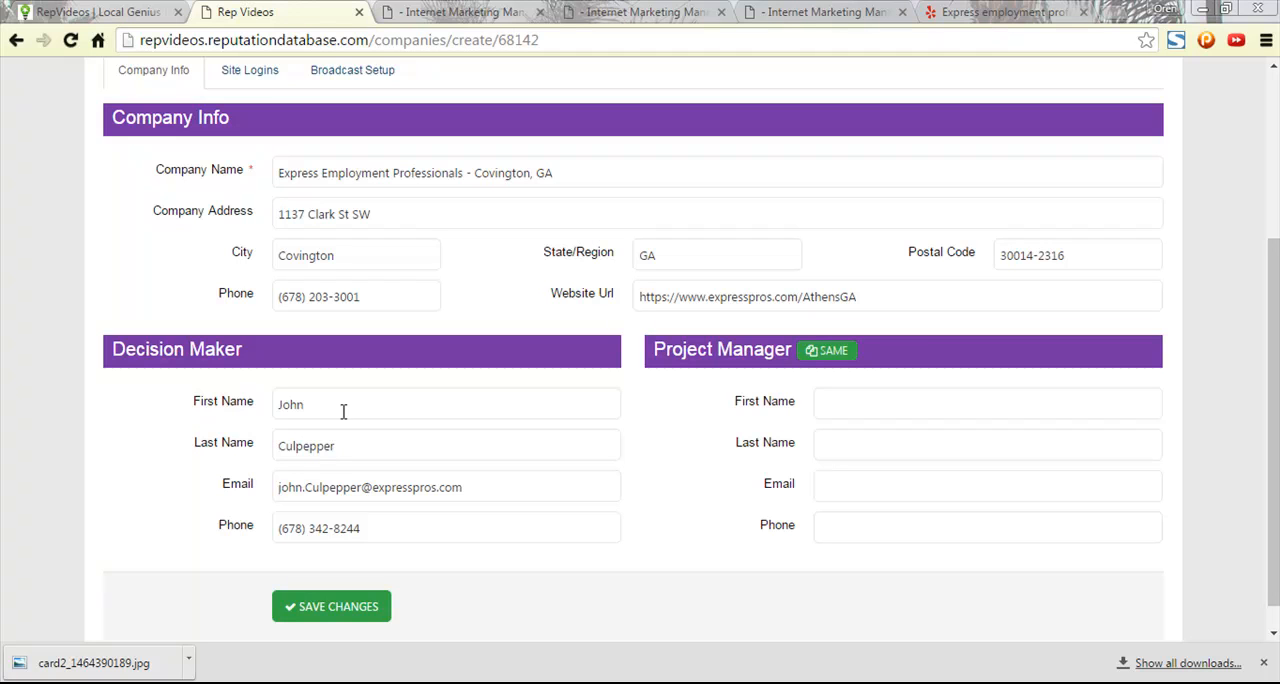
pyautogui.click(860, 403)
pyautogui.moveTo(920, 404); pyautogui.dragTo(875, 402)
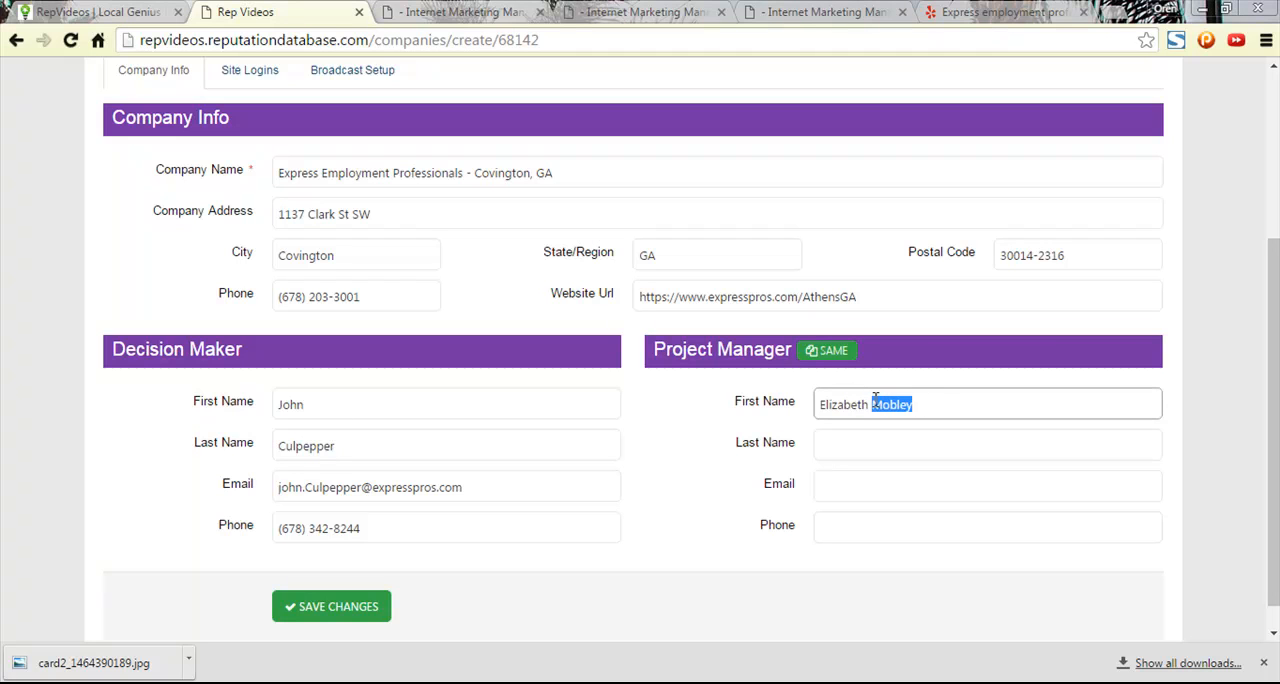
pyautogui.hotkey('ctrl', 'x')
pyautogui.click(866, 444)
pyautogui.hotkey('ctrl', 'v')
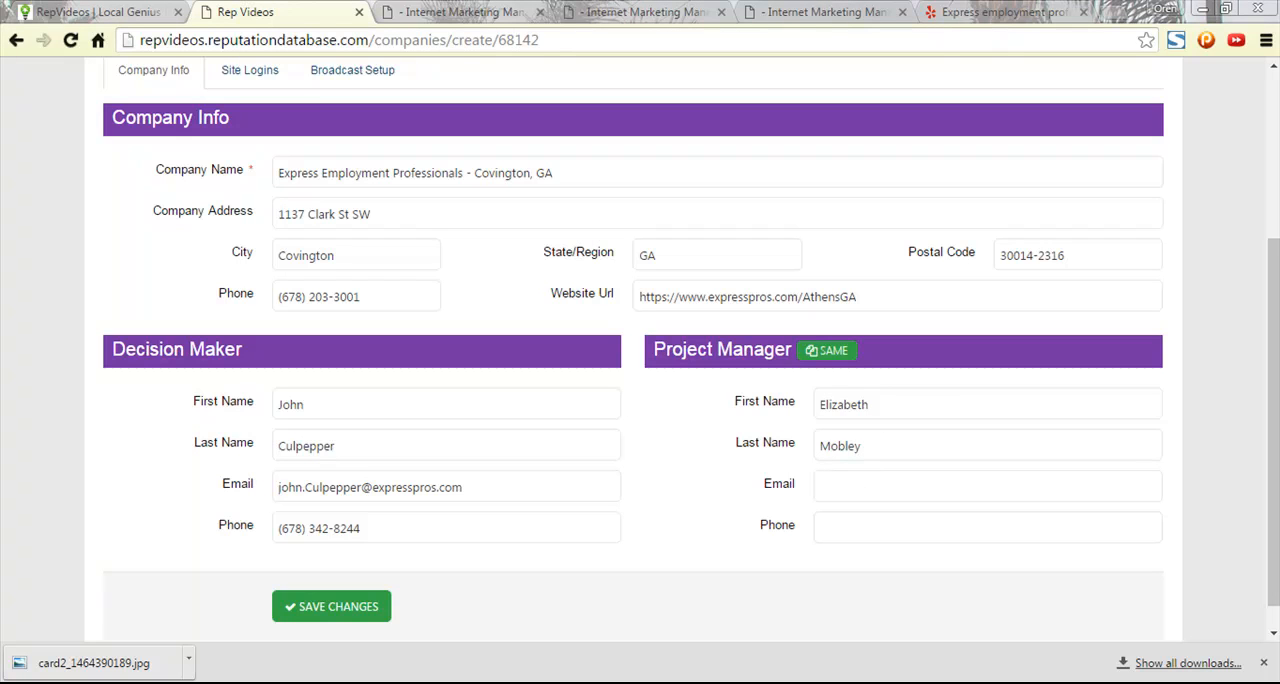
# - Fill in the project manager's email, copy the decision maker's phone number to the project manager, and save the company info
pyautogui.click(863, 484)
pyautogui.hotkey('ctrl', 'v')
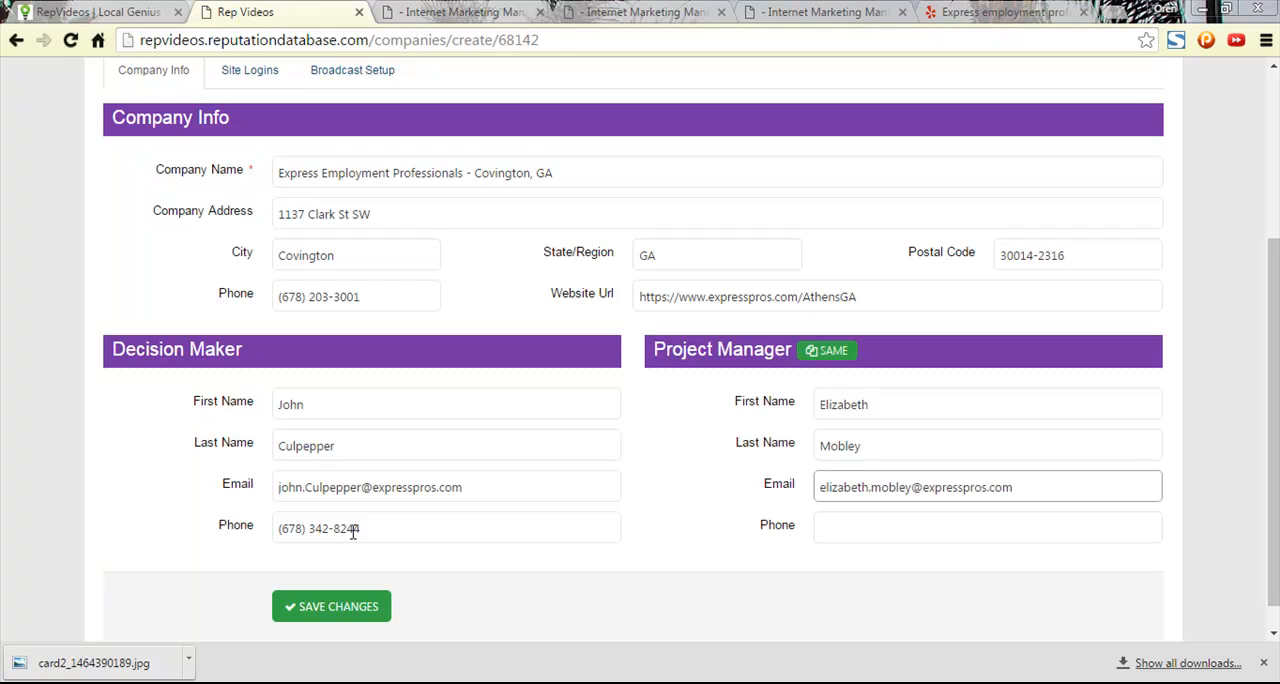
pyautogui.moveTo(378, 527); pyautogui.dragTo(177, 523)
pyautogui.click(886, 528)
pyautogui.hotkey('ctrl', 'v')
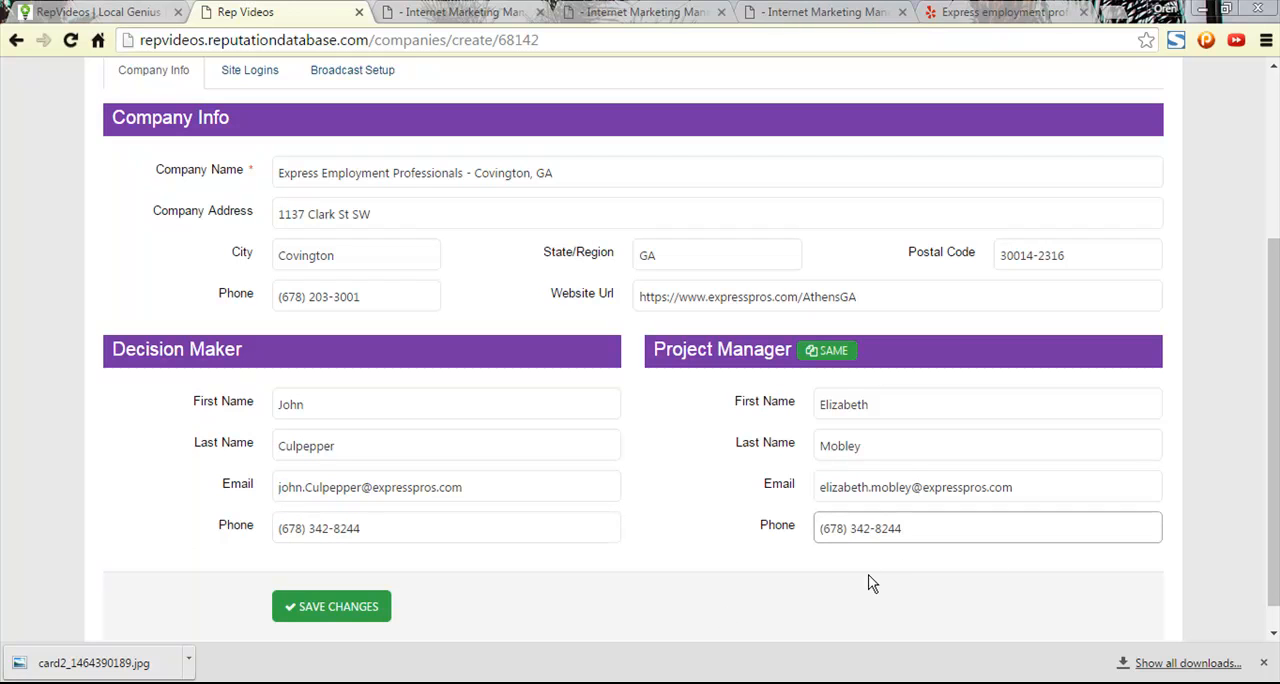
pyautogui.click(358, 608)
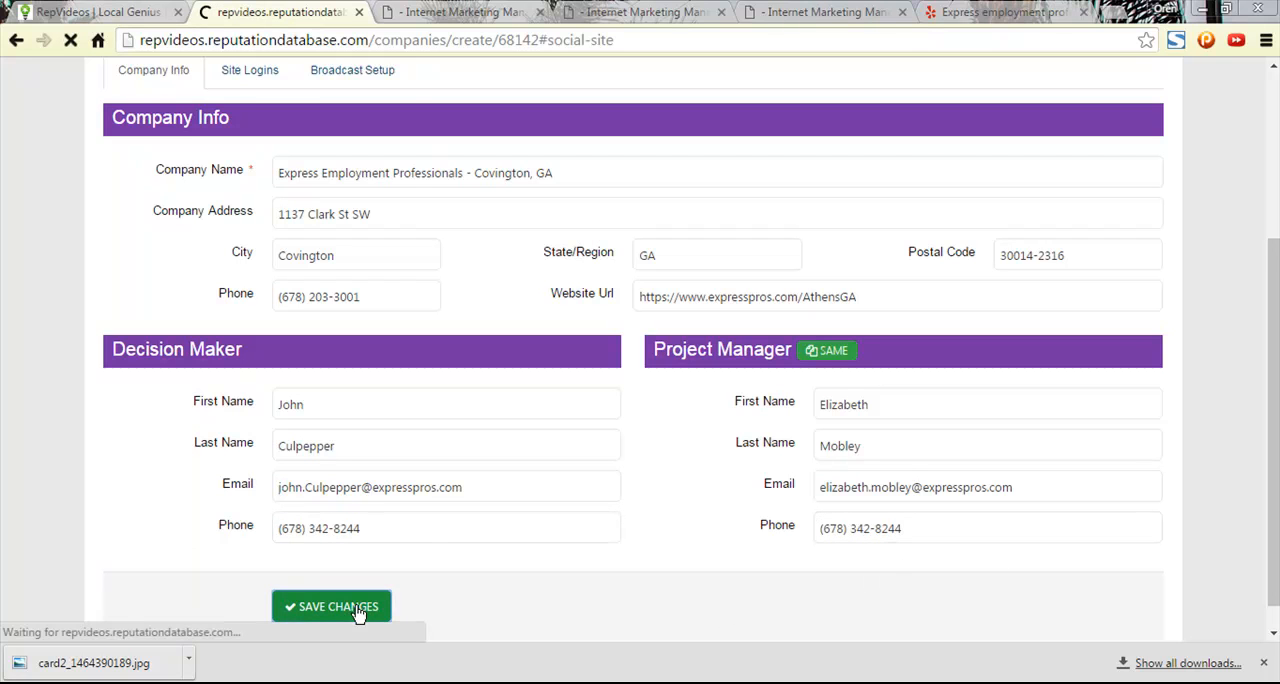
pyautogui.scroll(-2, 580, 485)
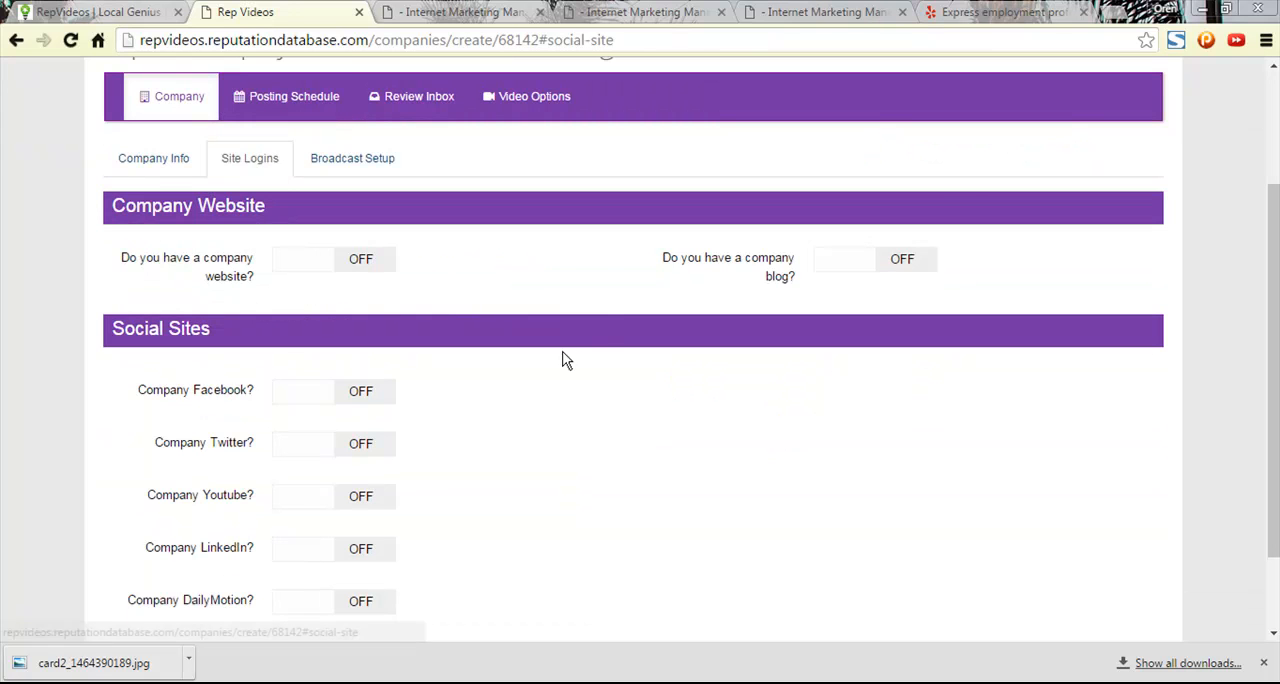
# - Open the review videos dashboard in a separate tab, look over the active company list, and close that tab
pyautogui.scroll(2, 524, 285)
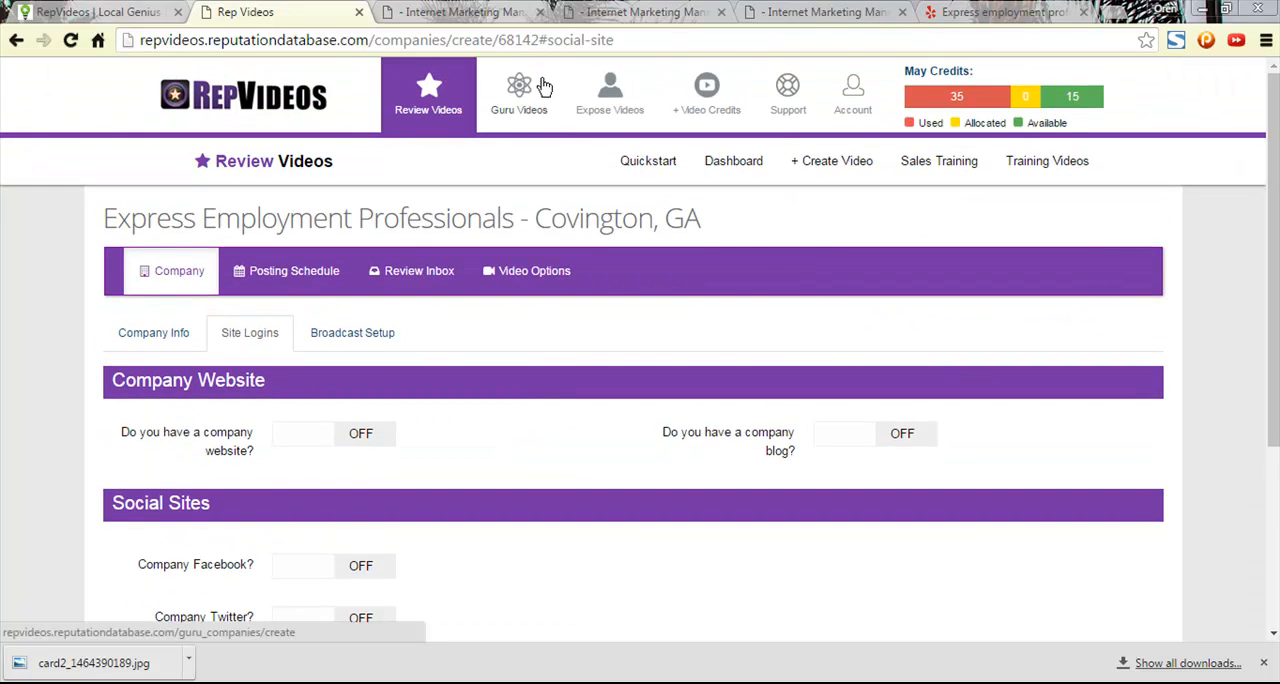
pyautogui.middleClick(727, 177)
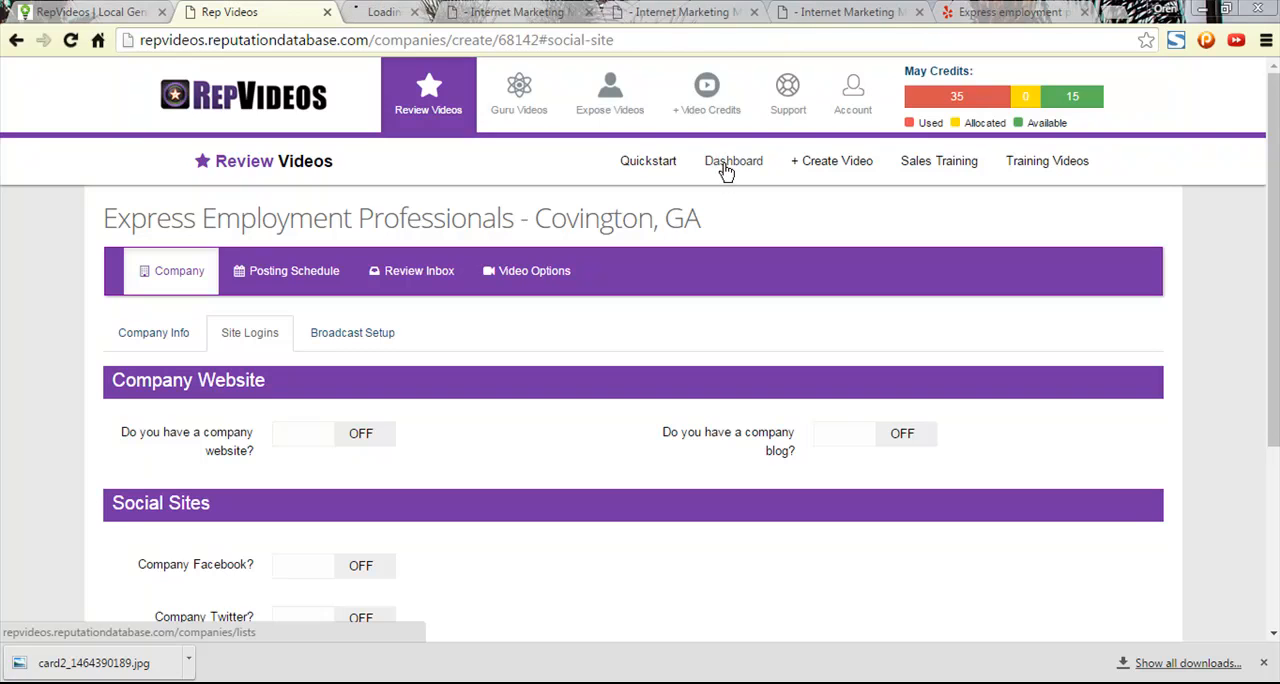
pyautogui.click(400, 18)
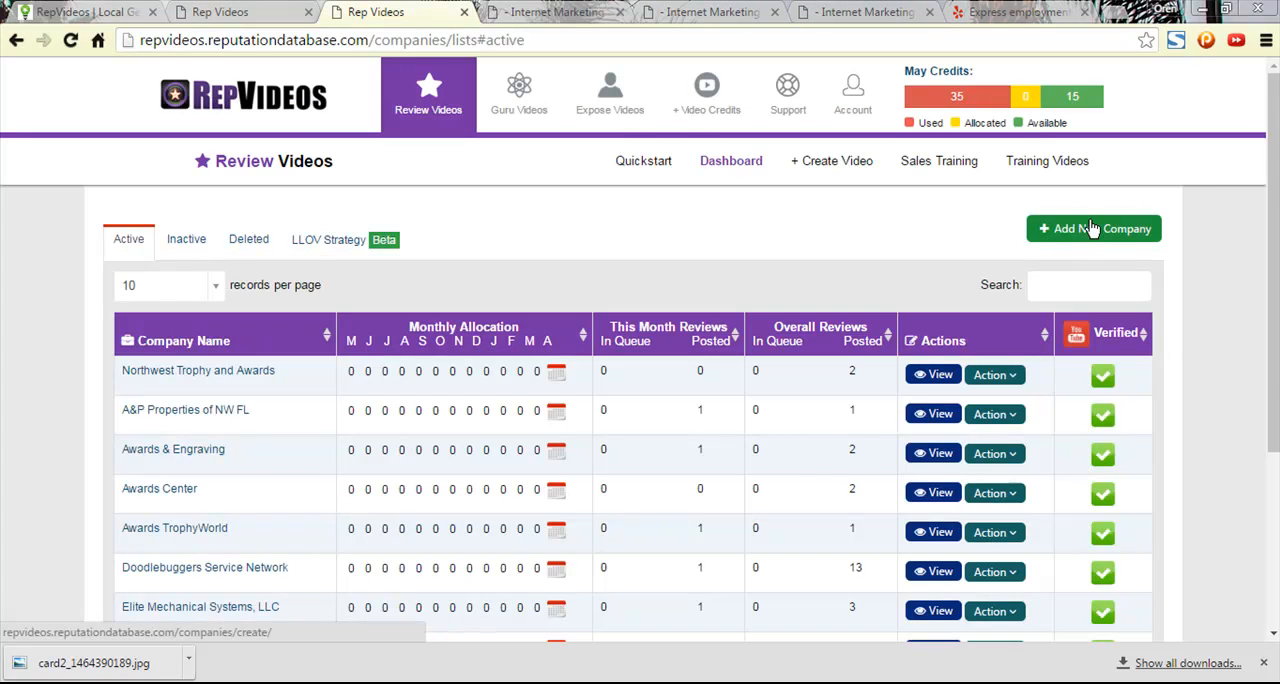
pyautogui.click(260, 10)
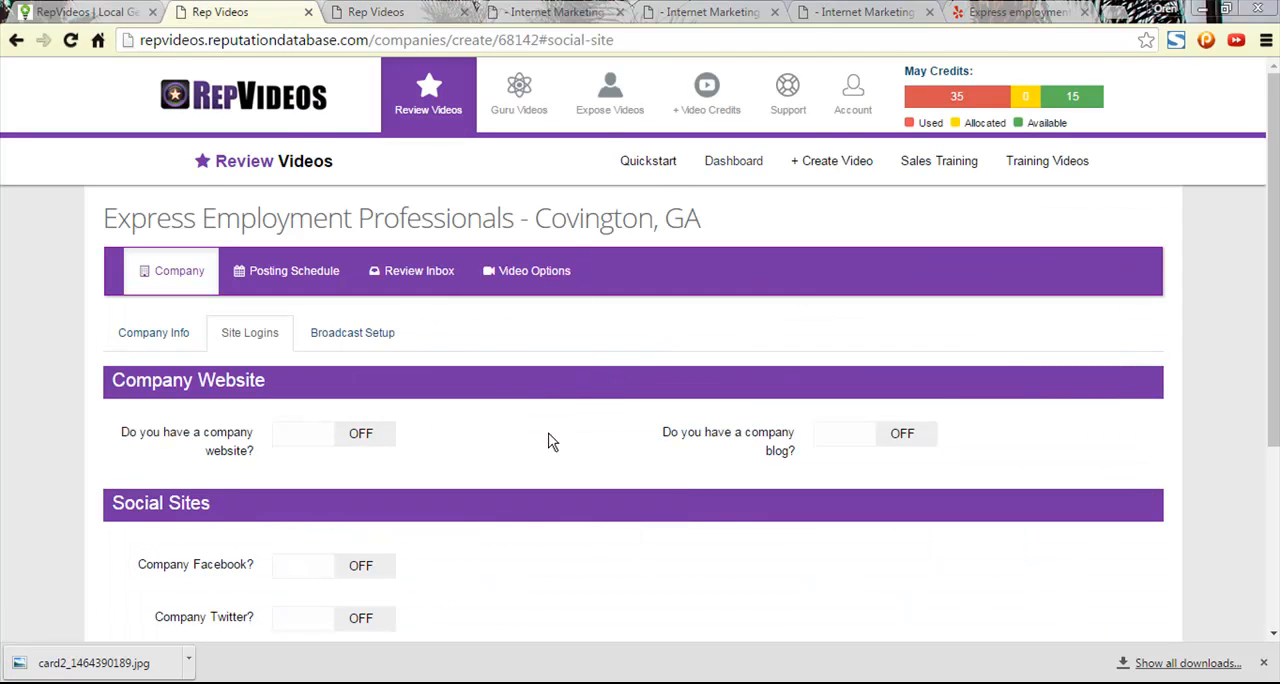
pyautogui.click(407, 10)
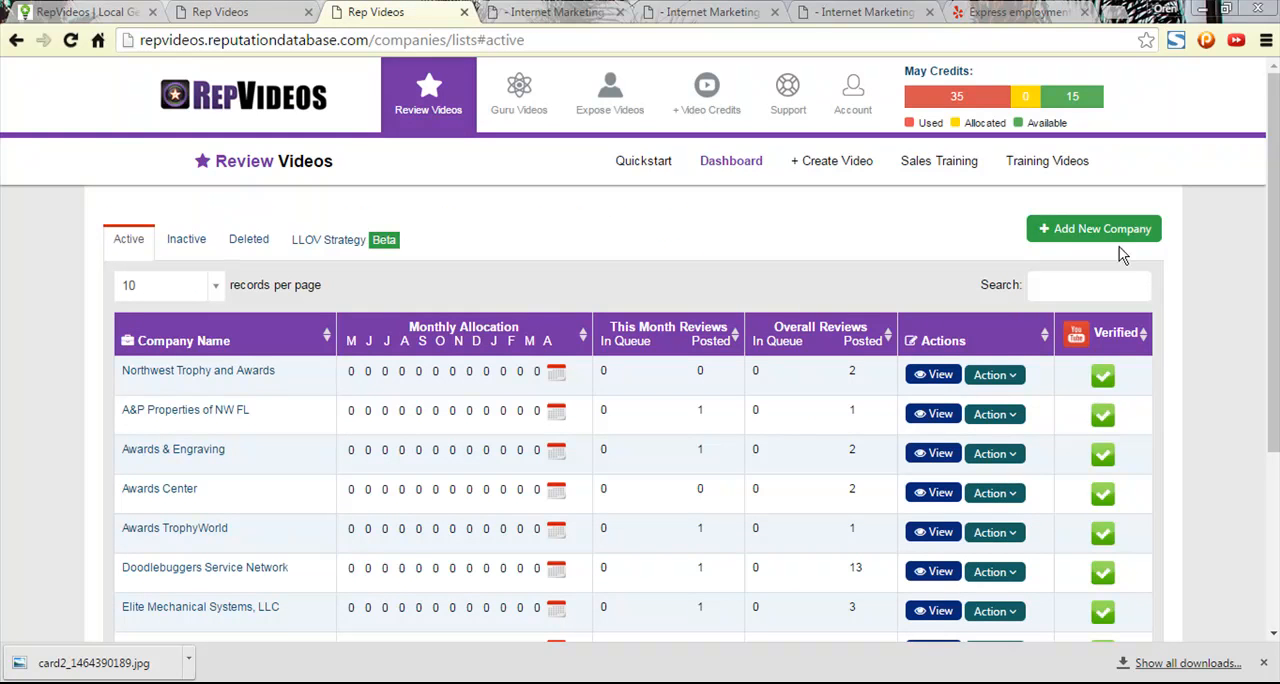
pyautogui.click(464, 12)
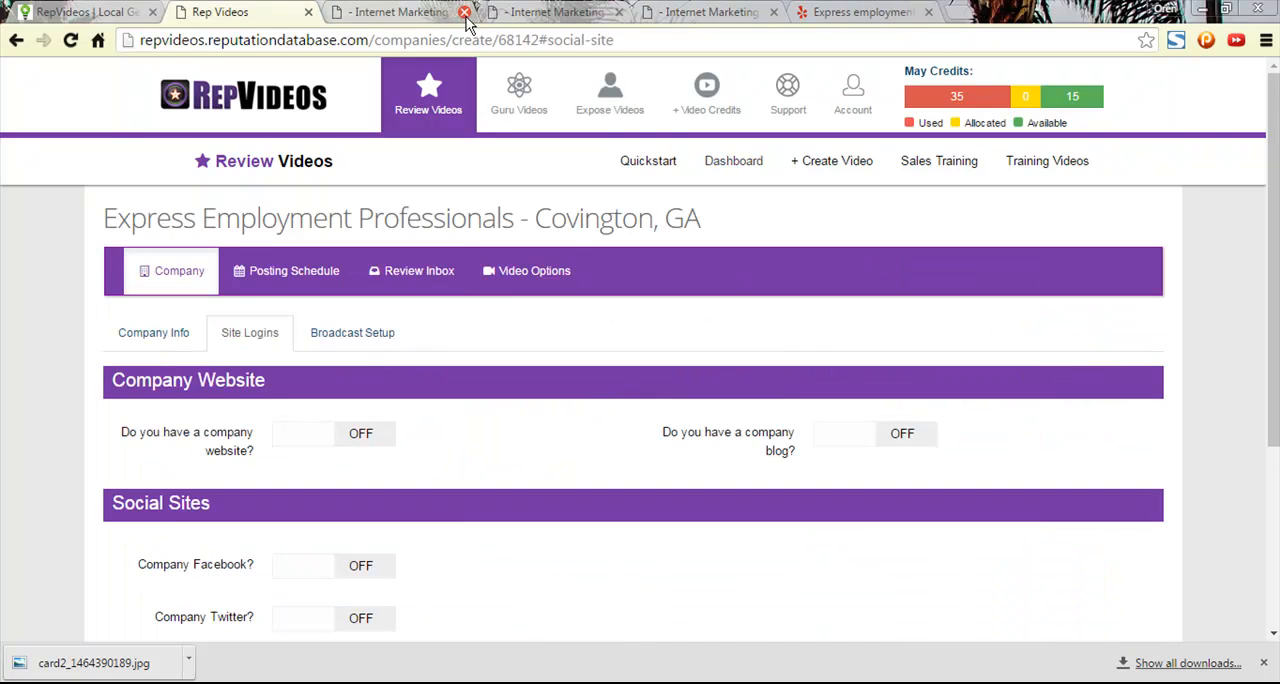
# - Leave the company website, blog and all social sites off in the site logins and save the changes
pyautogui.scroll(-1, 590, 400)
pyautogui.scroll(-1, 590, 401)
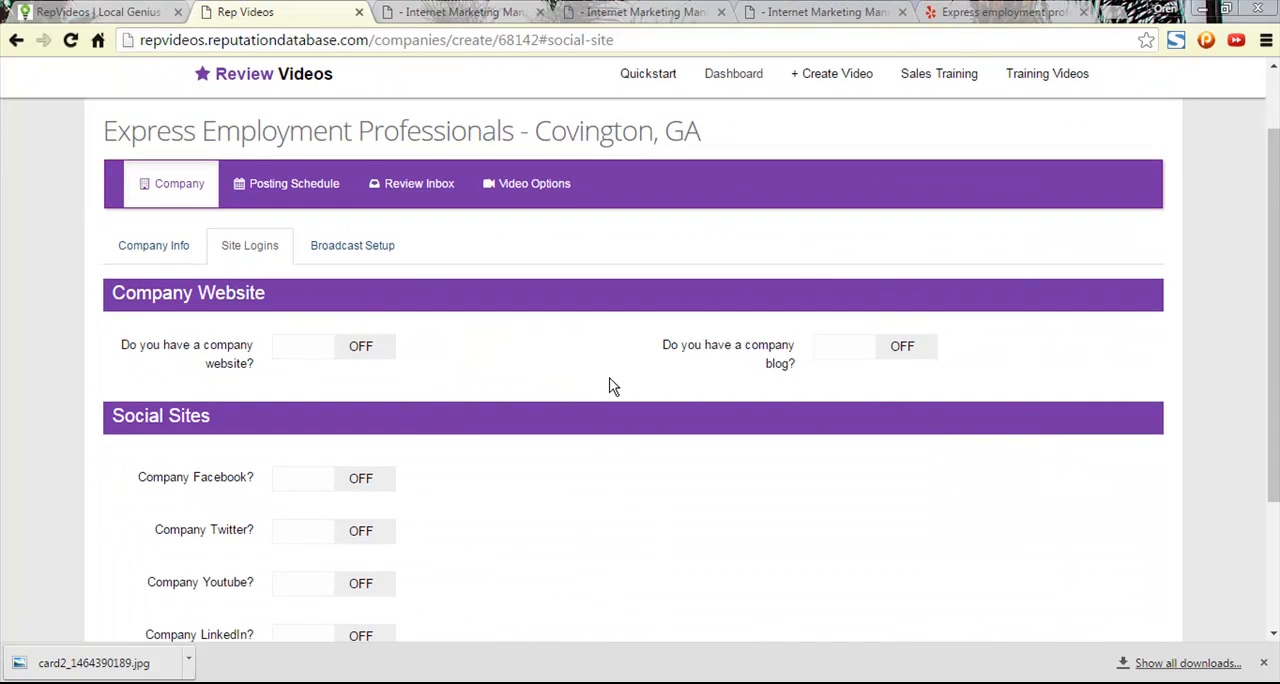
pyautogui.scroll(-3, 403, 400)
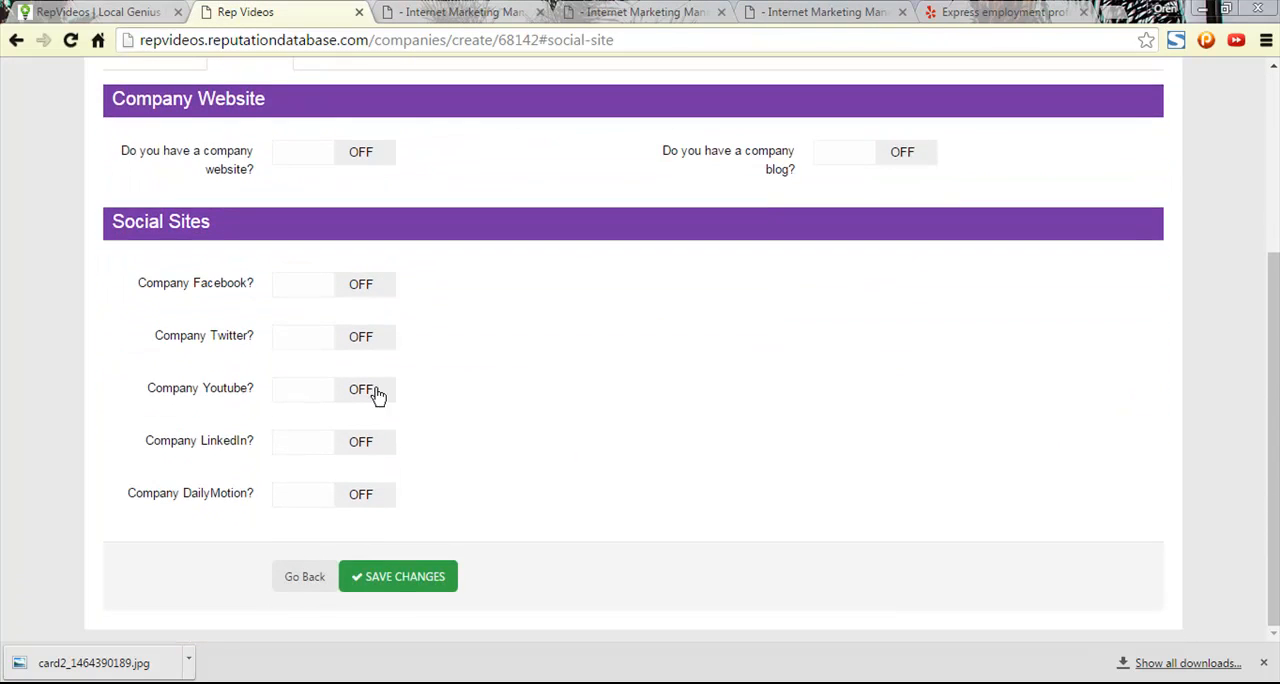
pyautogui.click(407, 584)
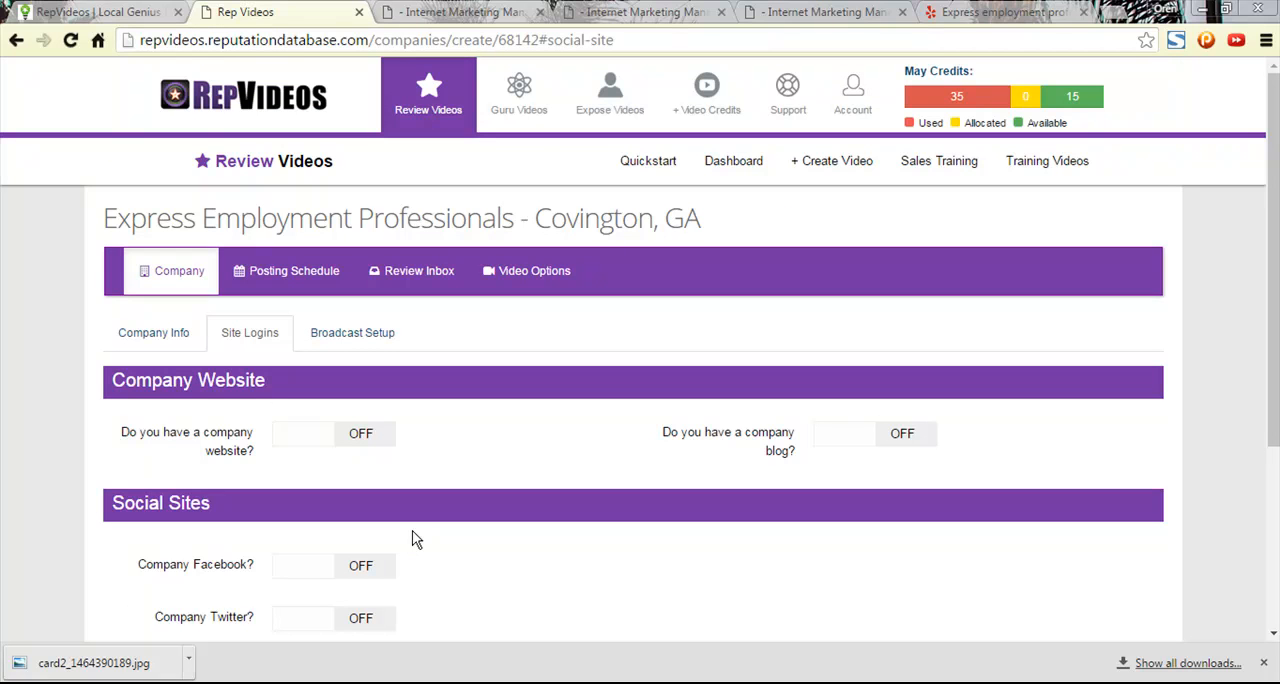
# - Open the broadcast setup and start connecting a YouTube Account named "Youtube"
pyautogui.click(364, 335)
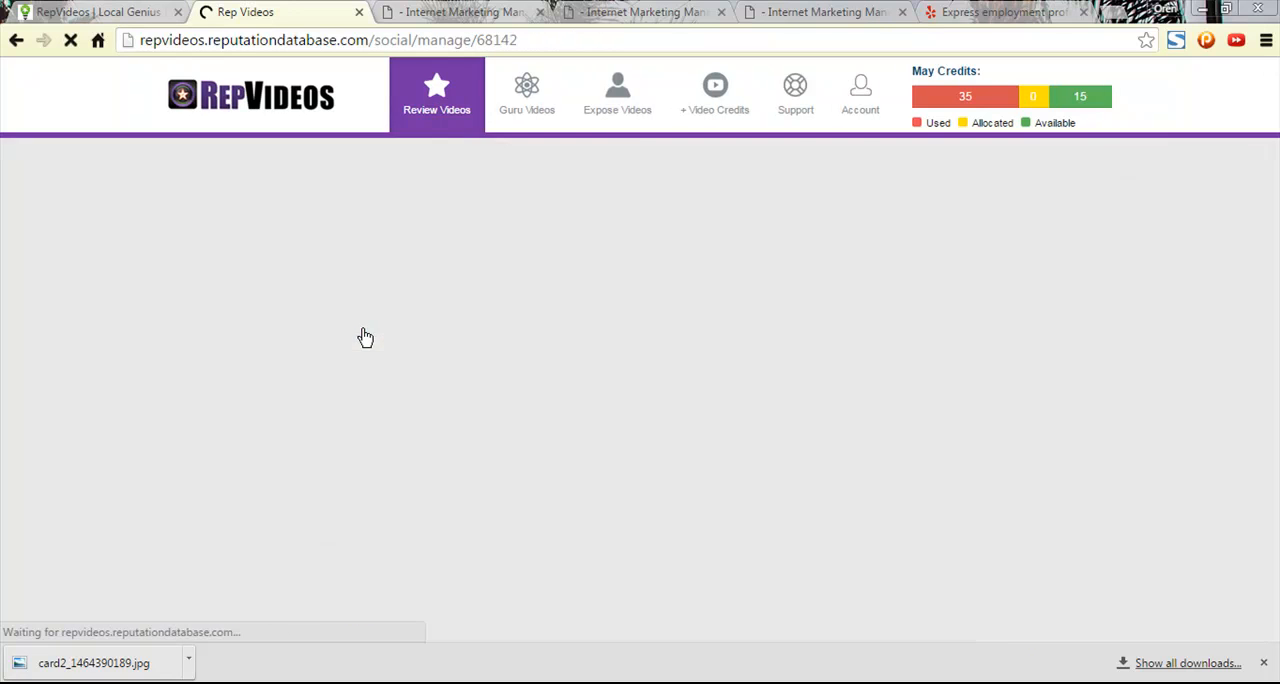
pyautogui.scroll(-3, 868, 432)
pyautogui.scroll(2, 783, 417)
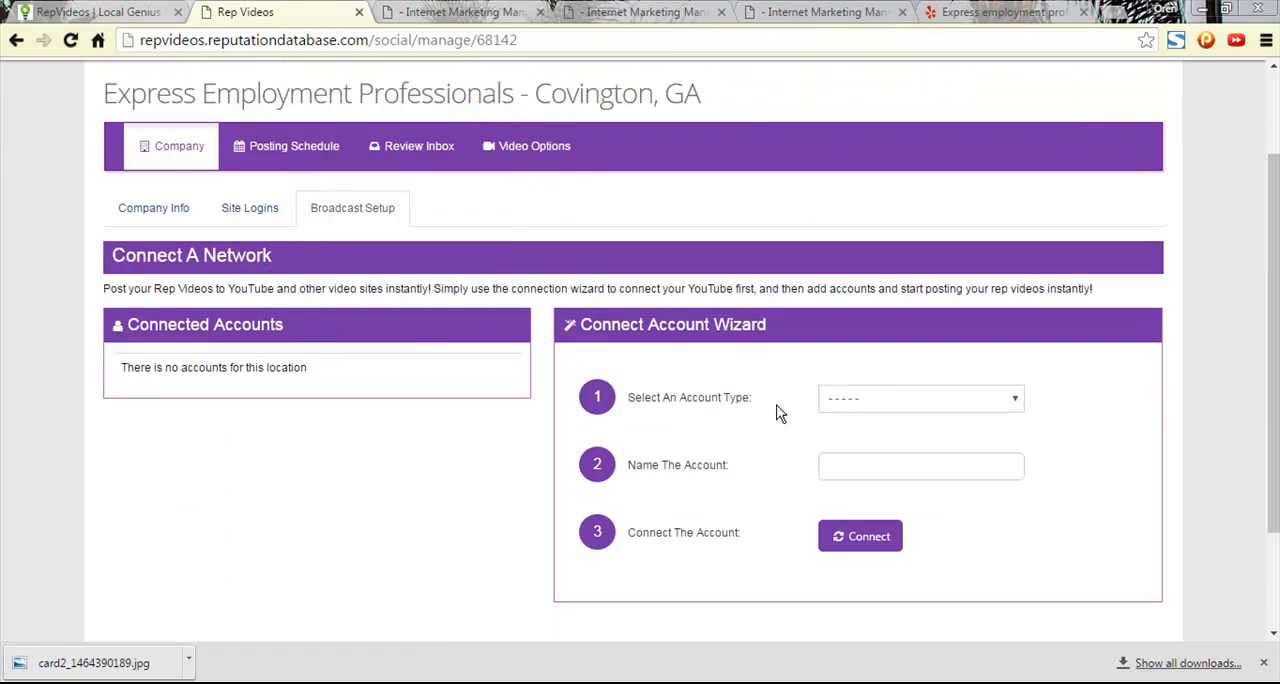
pyautogui.click(903, 442)
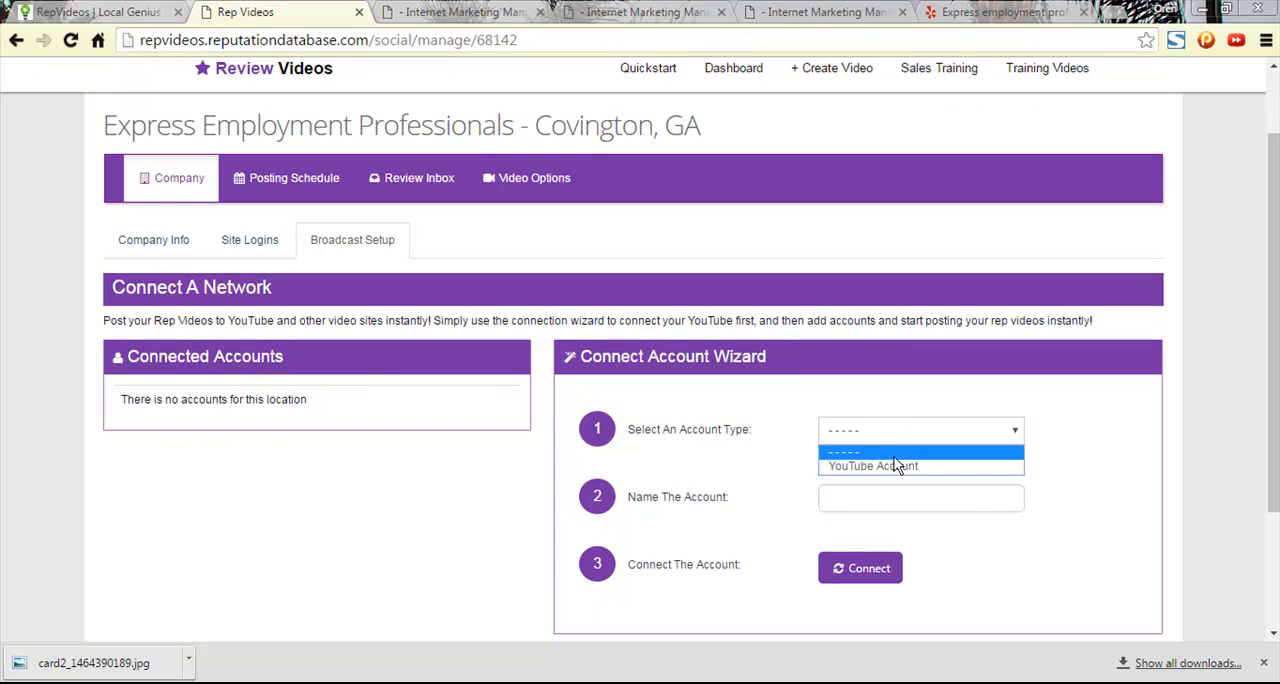
pyautogui.click(893, 468)
pyautogui.click(872, 494)
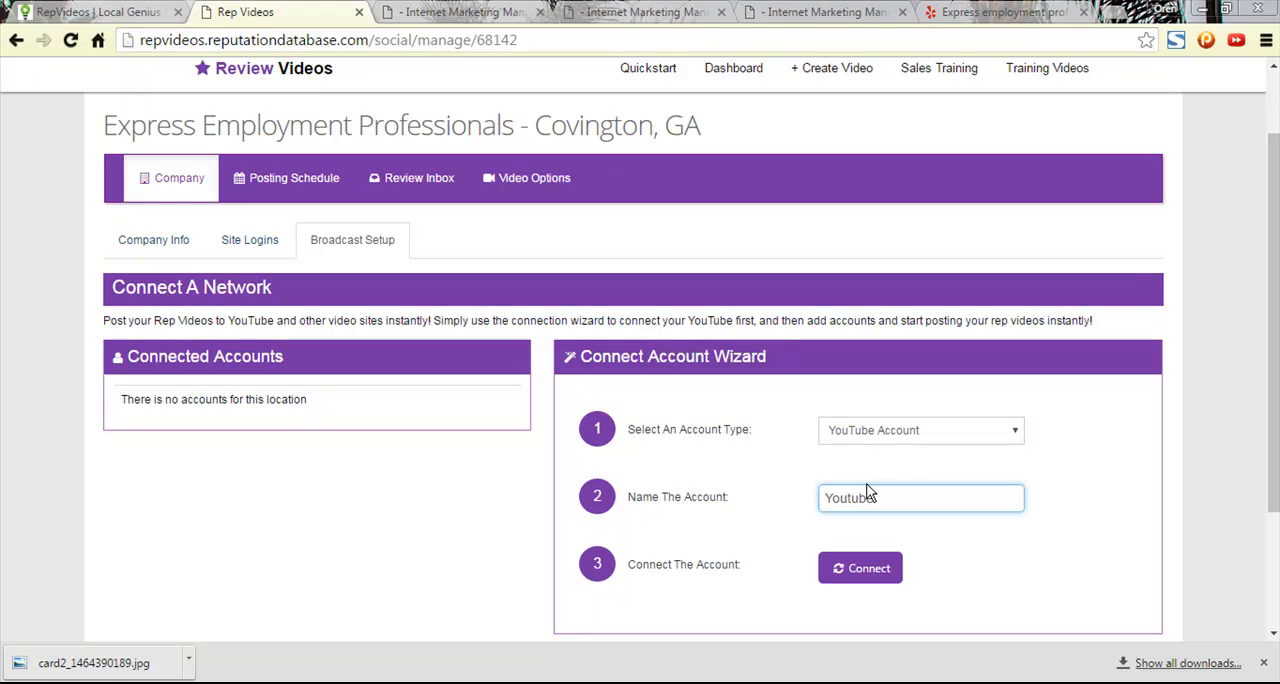
pyautogui.click(832, 569)
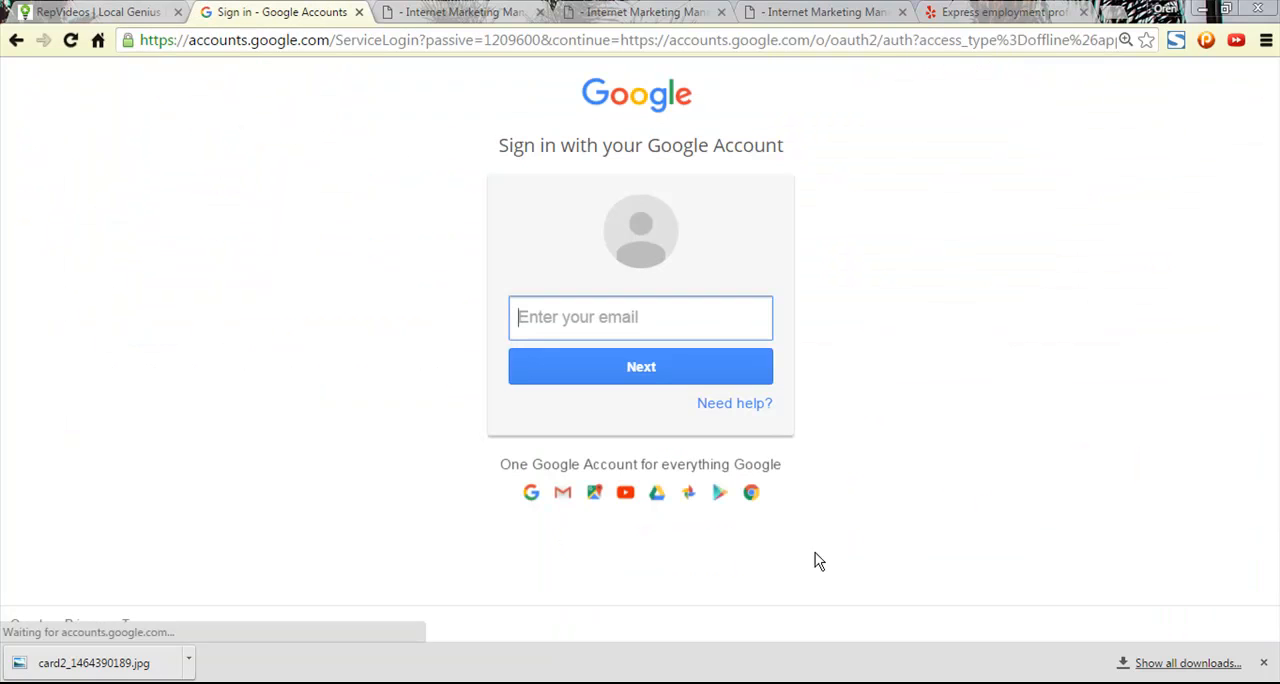
# - Look through the open company profile, project and identity pages for the Google account's email
pyautogui.click(1000, 12)
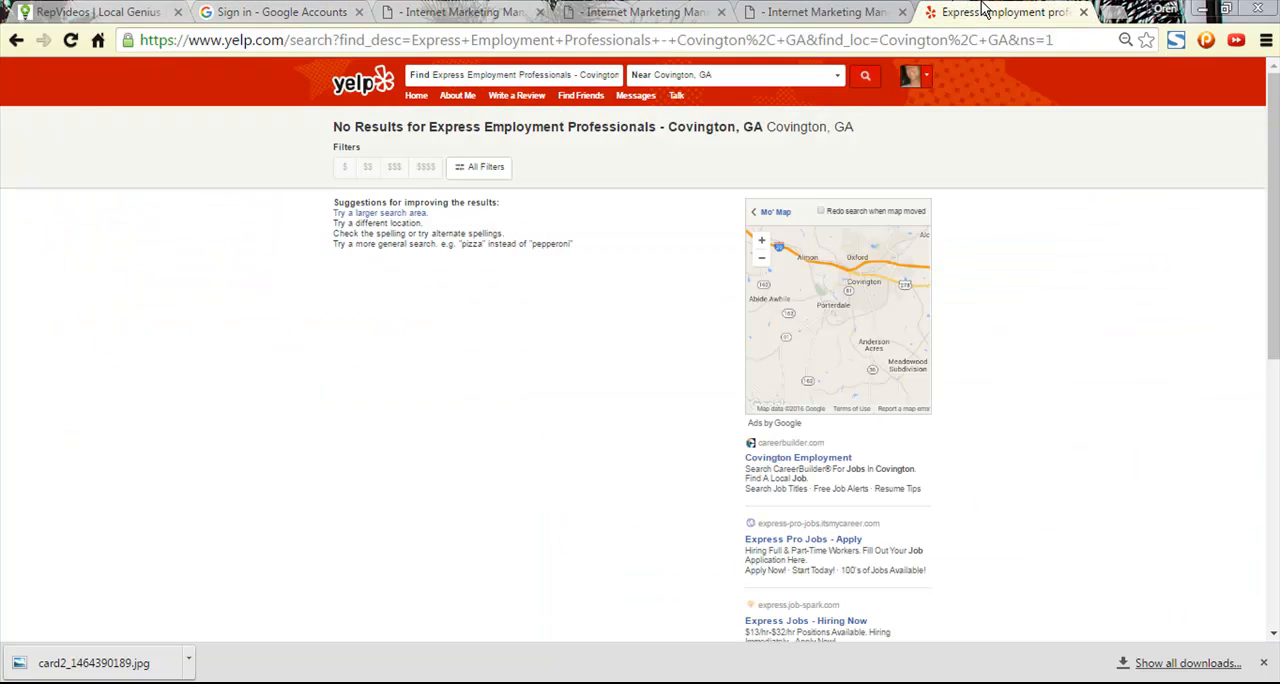
pyautogui.click(825, 12)
pyautogui.click(645, 12)
pyautogui.click(427, 12)
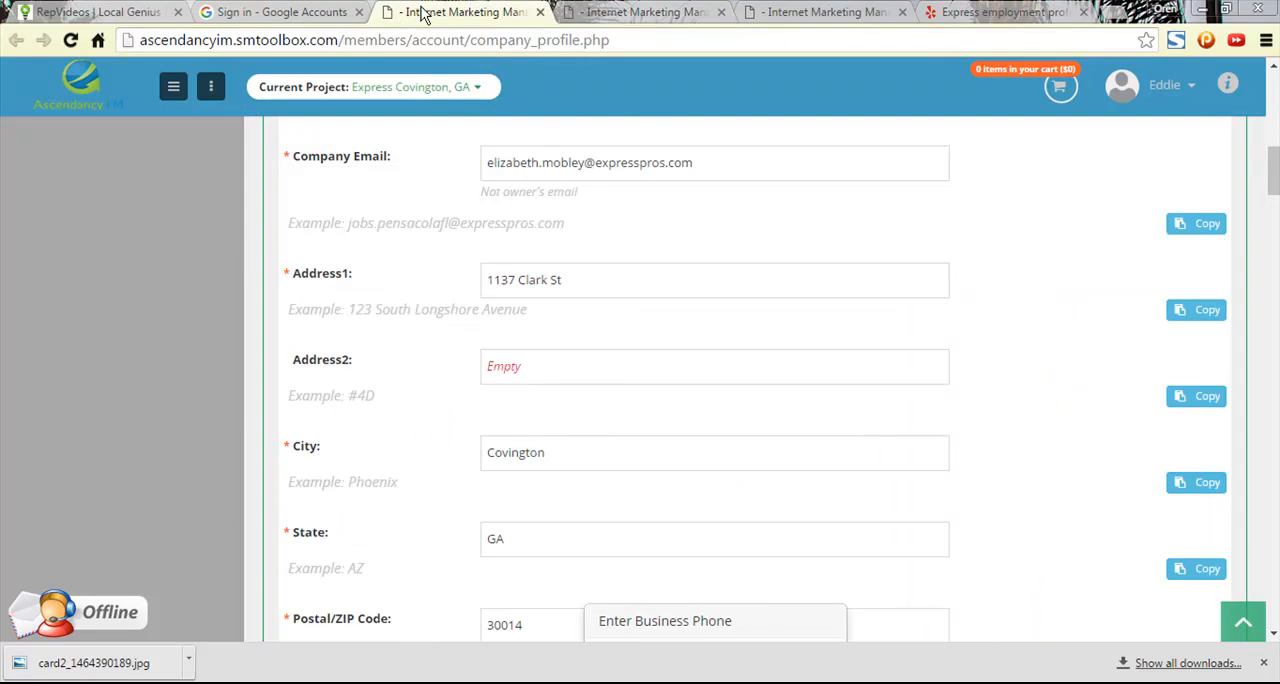
pyautogui.click(297, 12)
pyautogui.click(460, 12)
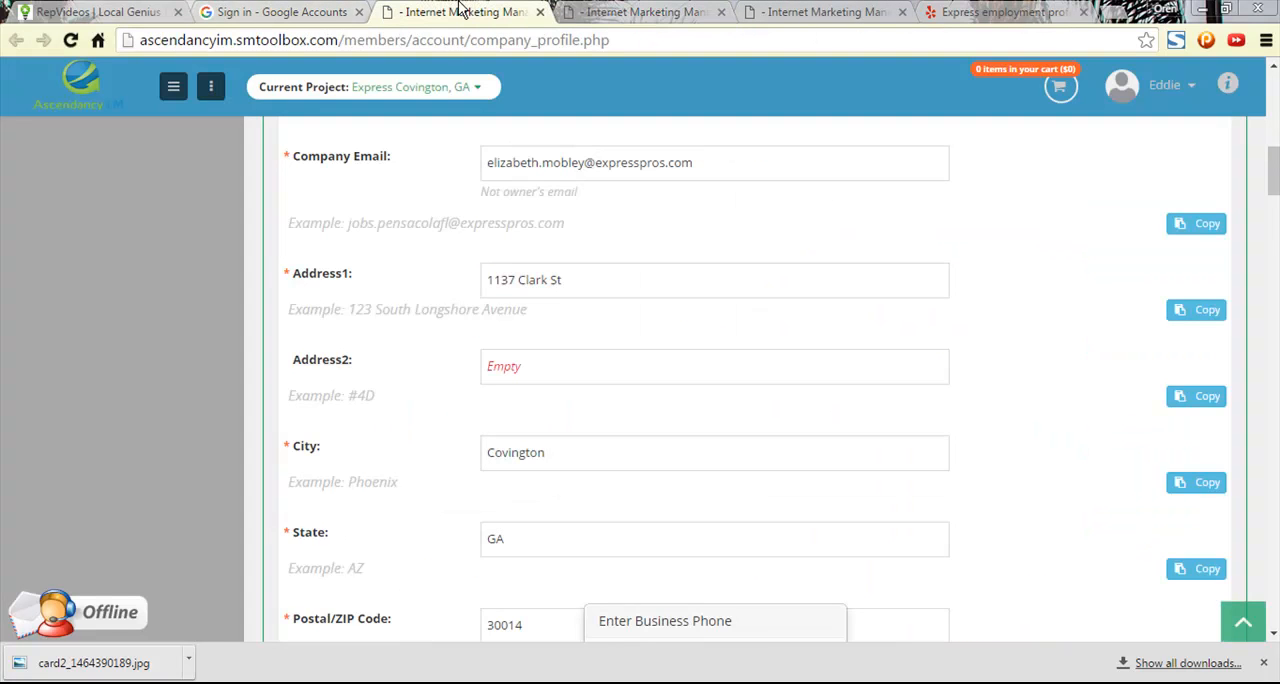
pyautogui.scroll(-5, 620, 362)
pyautogui.scroll(10, 625, 364)
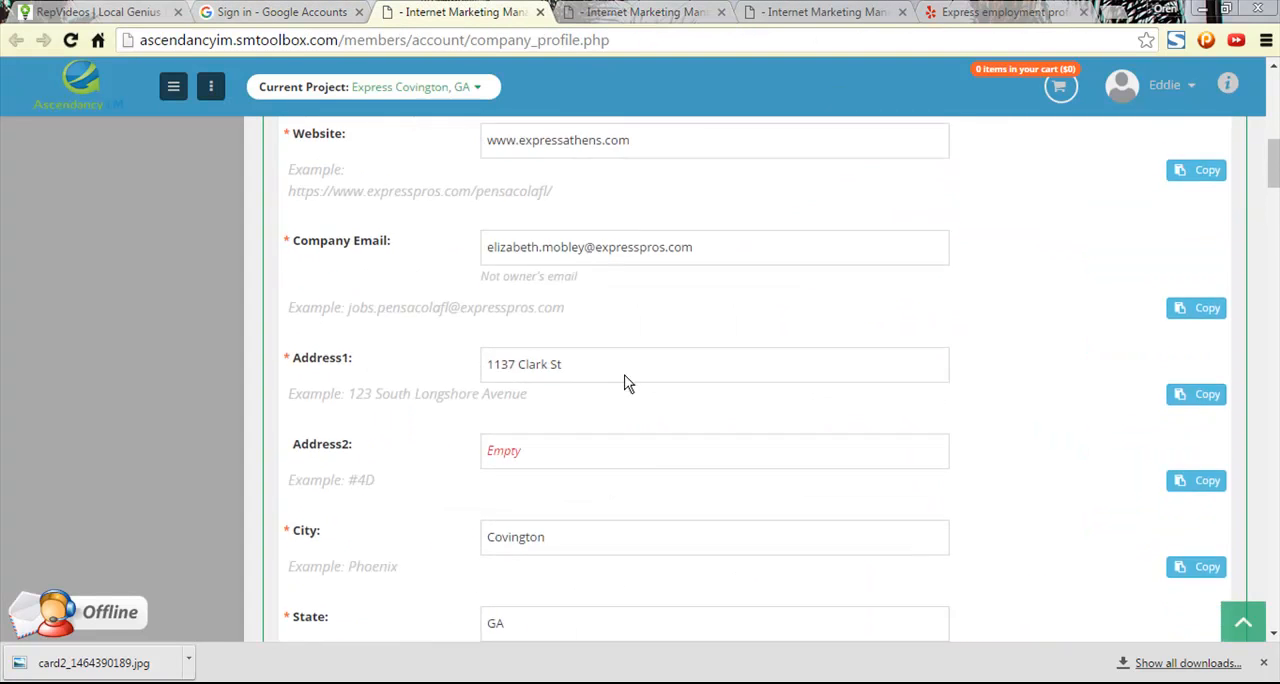
pyautogui.click(645, 12)
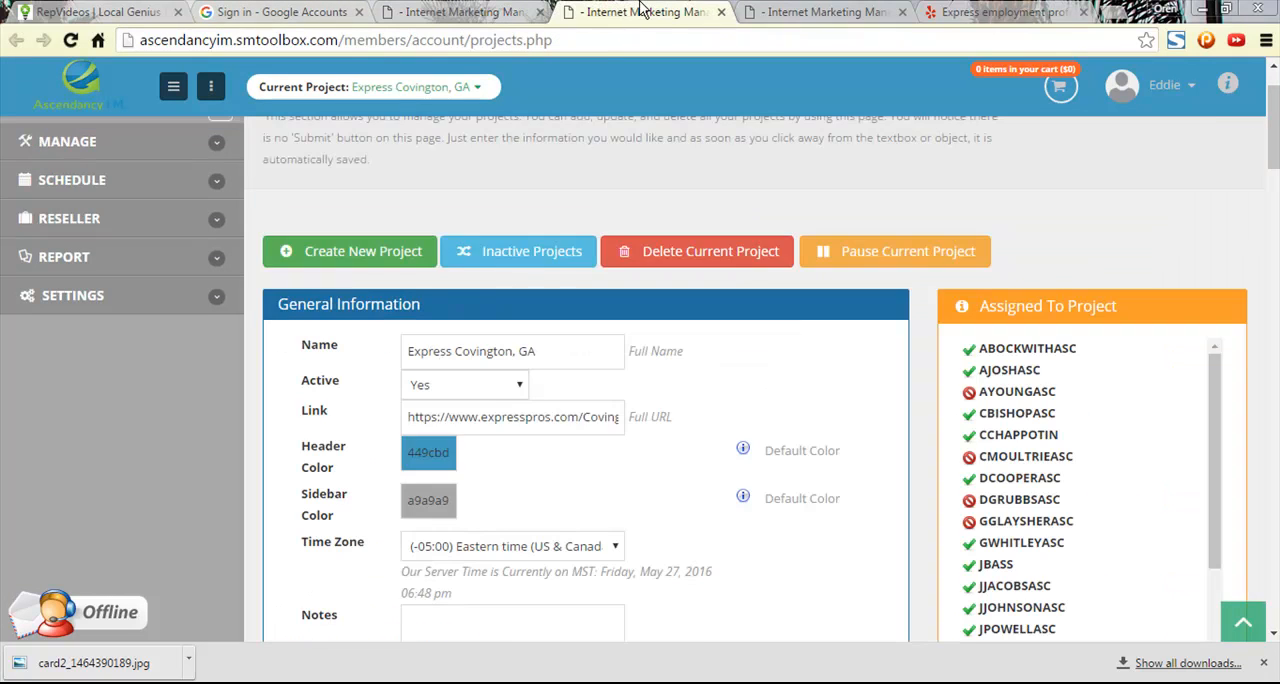
pyautogui.click(761, 12)
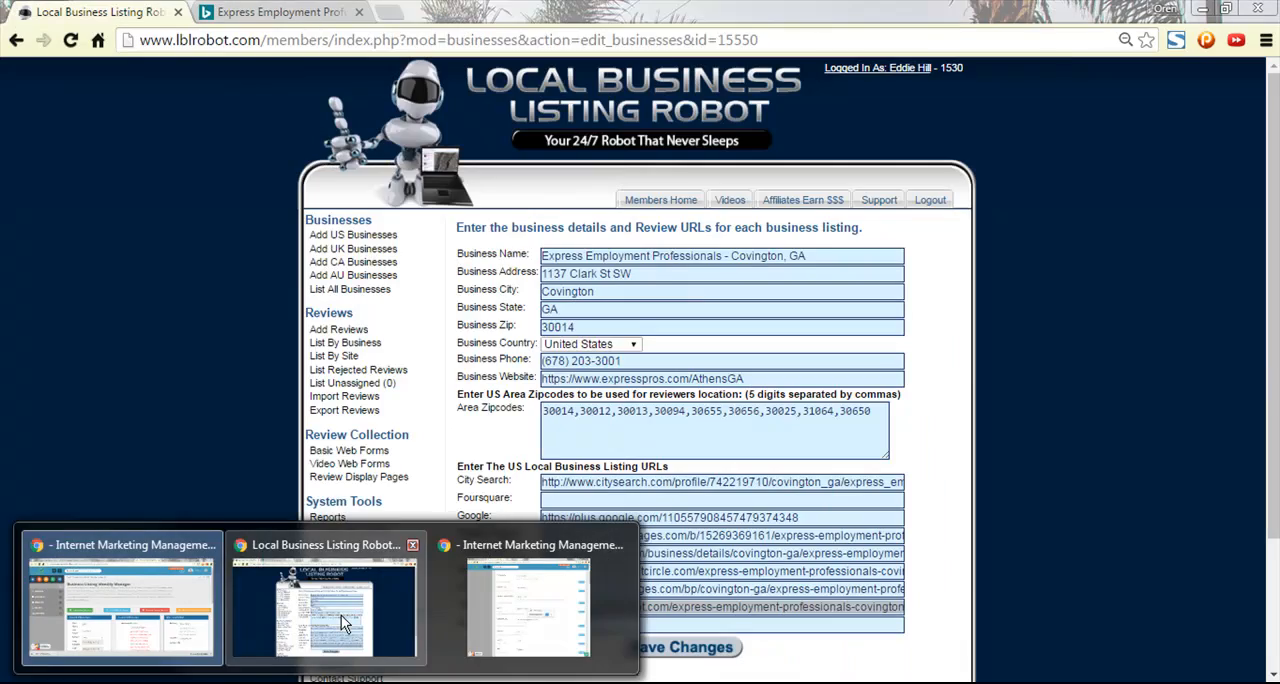
# - Copy the Optimized Email value from the Express Covington, GA project checklist
pyautogui.click(341, 615)
pyautogui.click(180, 13)
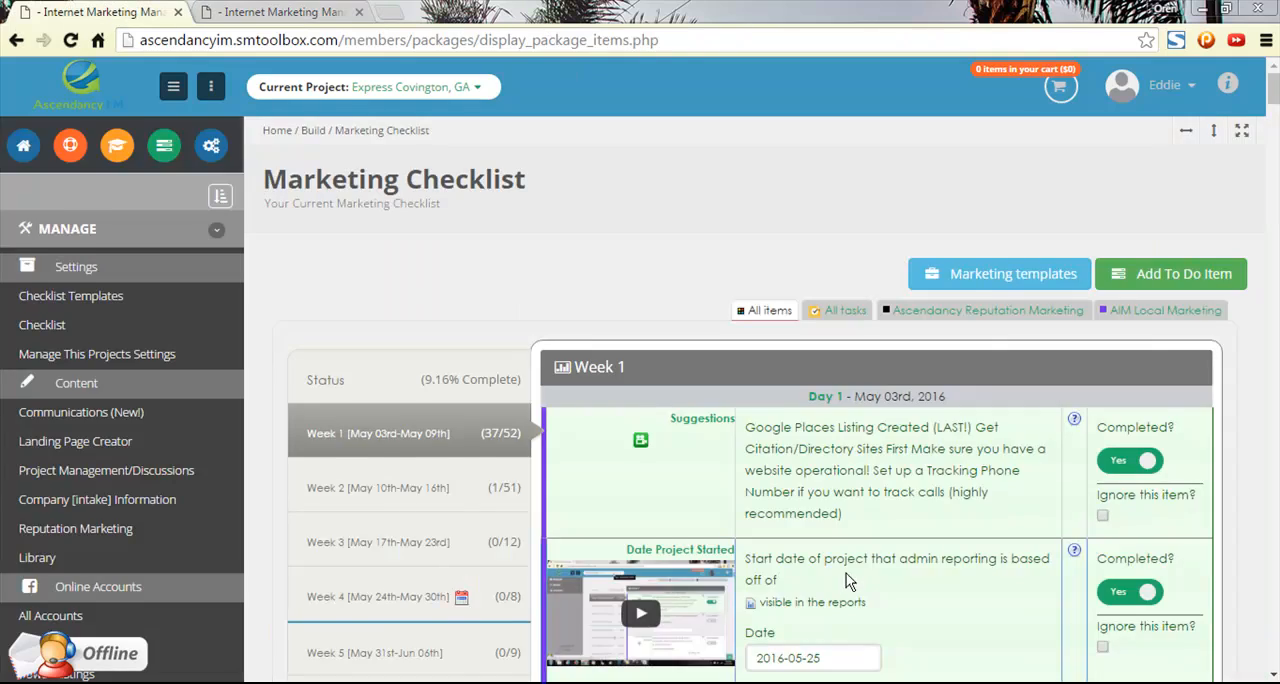
pyautogui.scroll(-3, 845, 580)
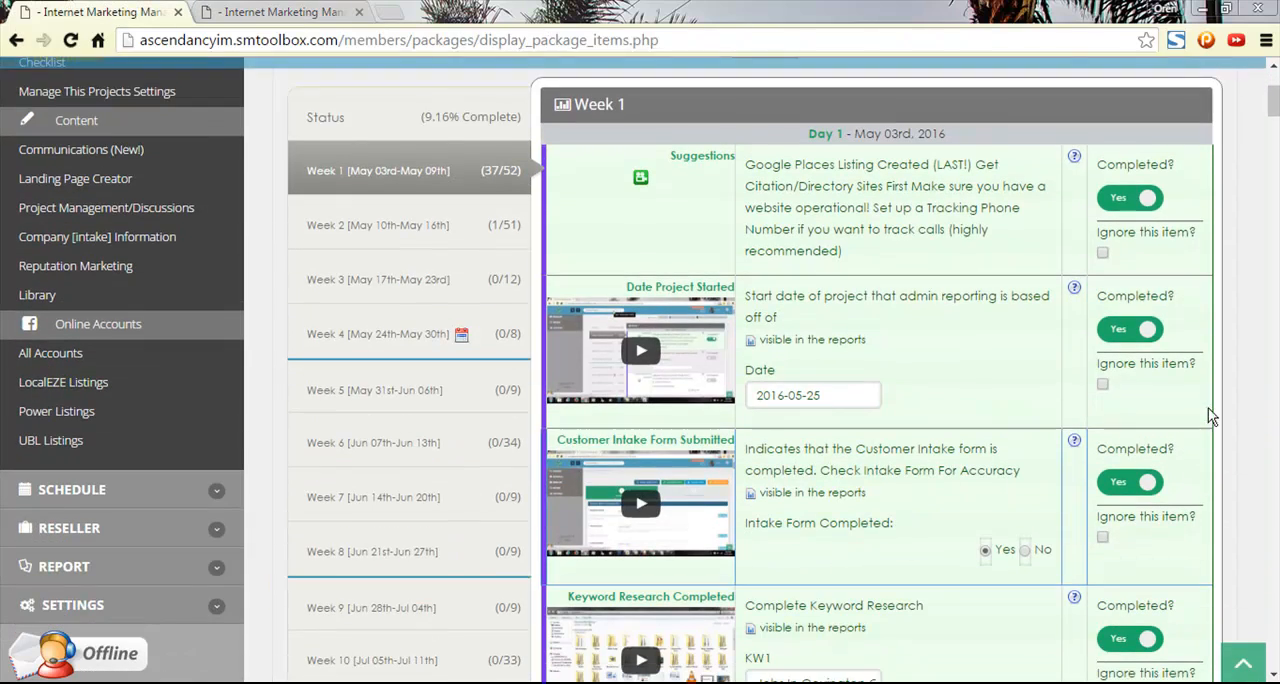
pyautogui.moveTo(1274, 140); pyautogui.dragTo(1274, 421)
pyautogui.tripleClick(795, 455)
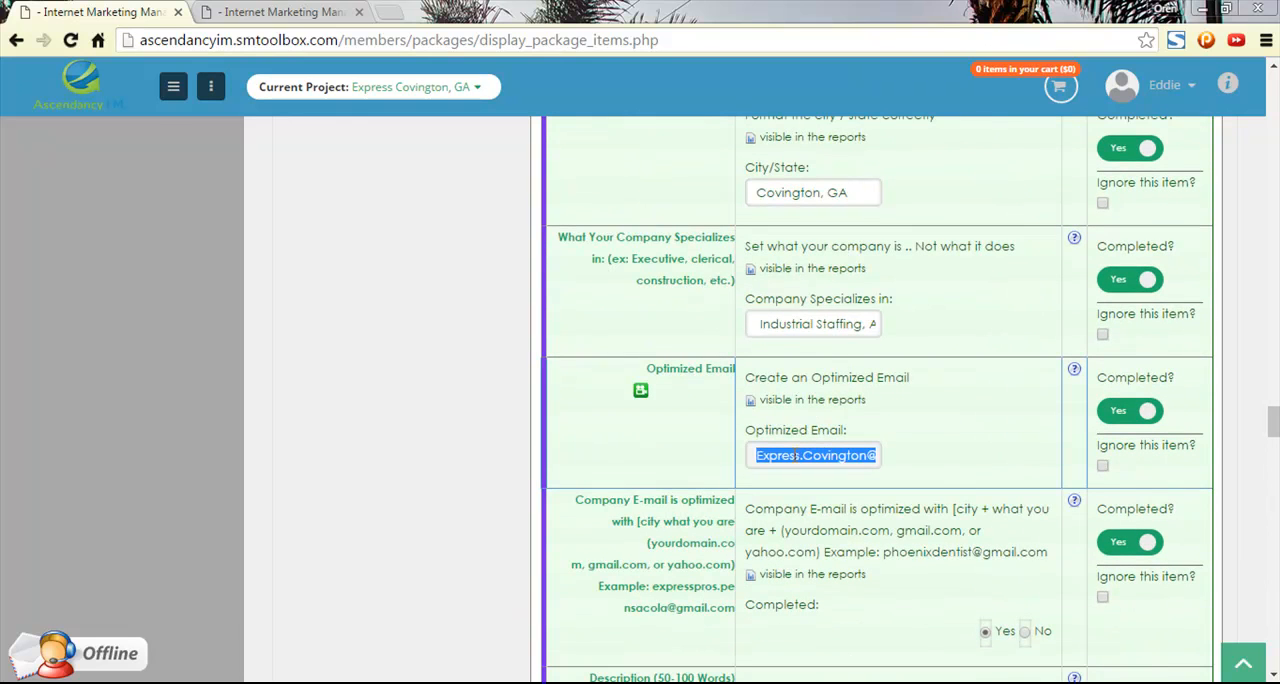
# - Return to the Google sign-in page, paste the copied company email, and continue to the password entry
pyautogui.click(260, 12)
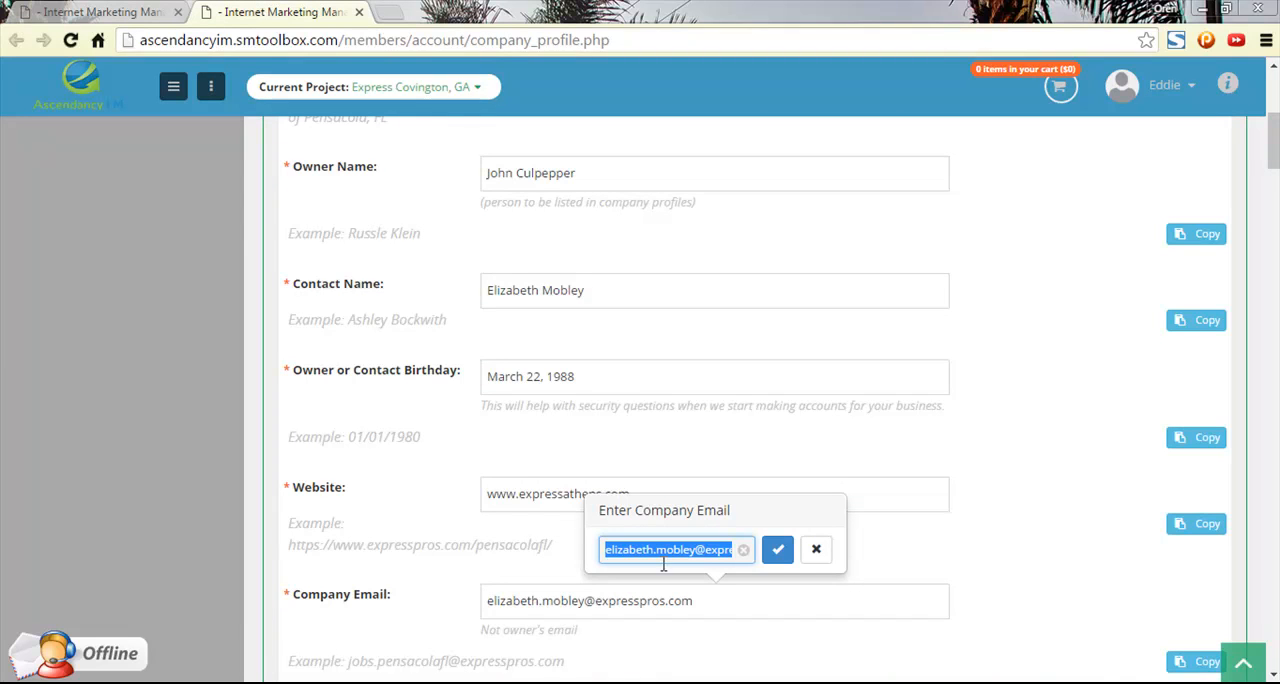
pyautogui.moveTo(226, 622)
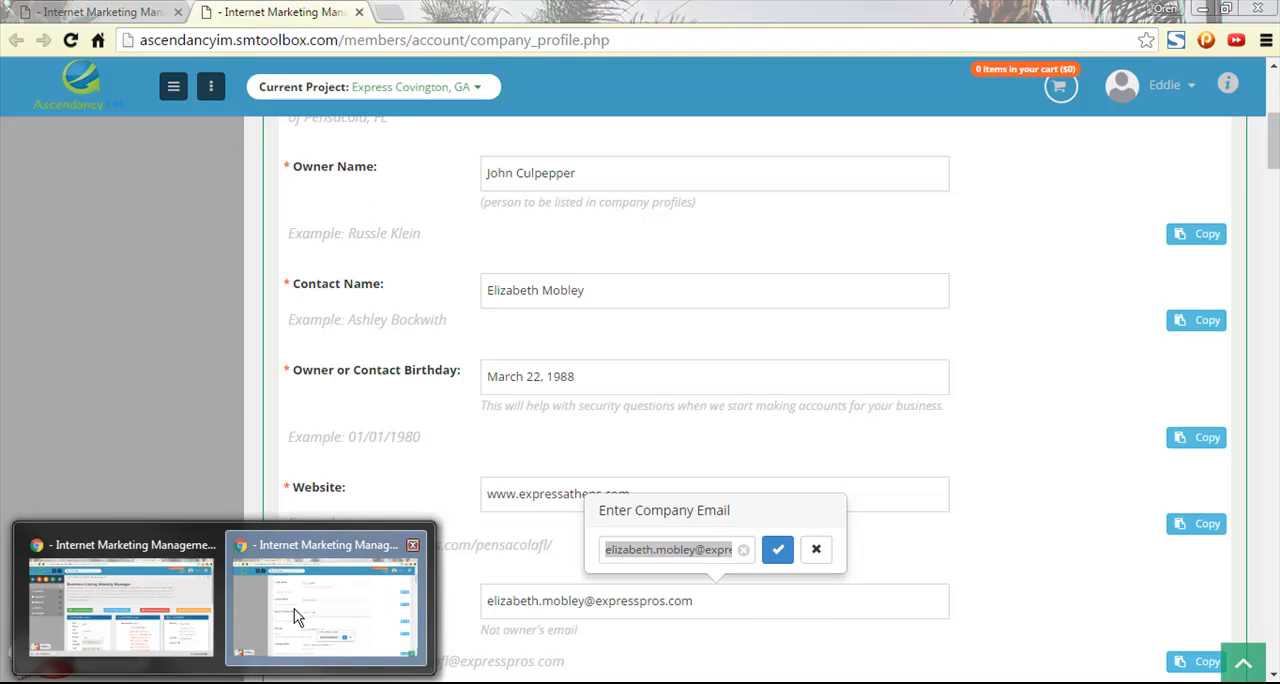
pyautogui.click(132, 603)
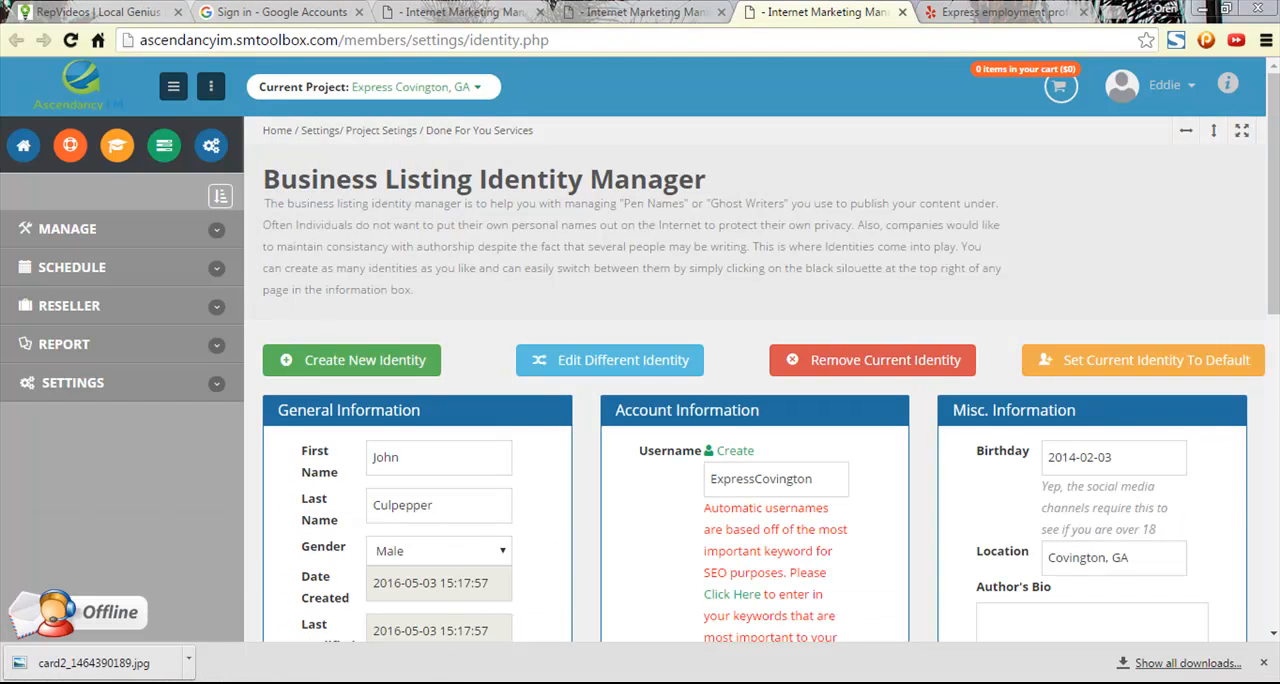
pyautogui.moveTo(226, 660)
pyautogui.click(257, 578)
pyautogui.scroll(-2, 981, 489)
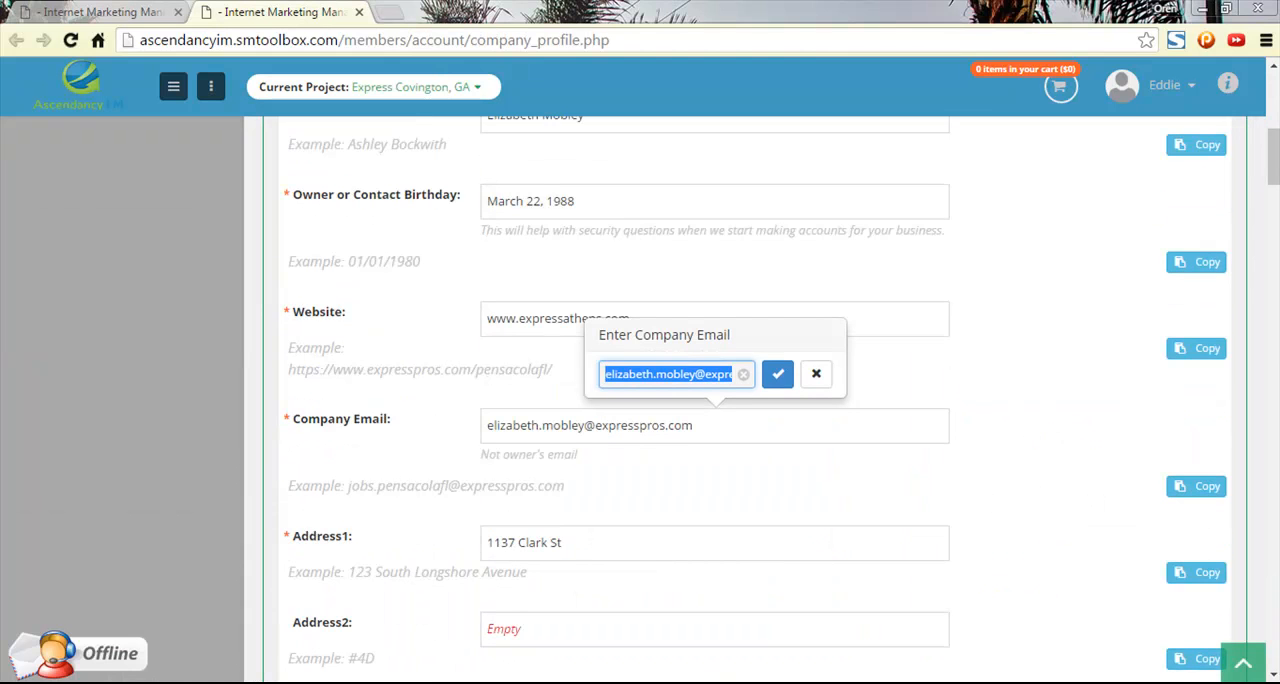
pyautogui.click(257, 634)
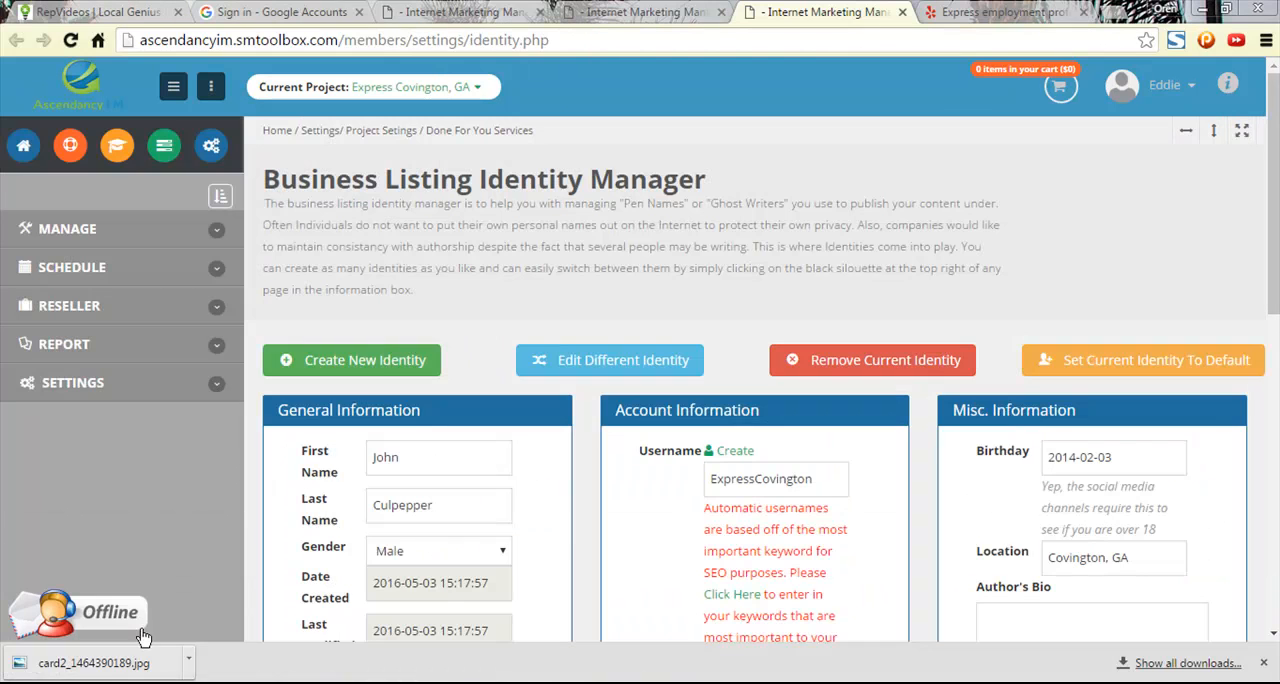
pyautogui.click(275, 12)
pyautogui.hotkey('ctrl', 'v')
pyautogui.click(652, 383)
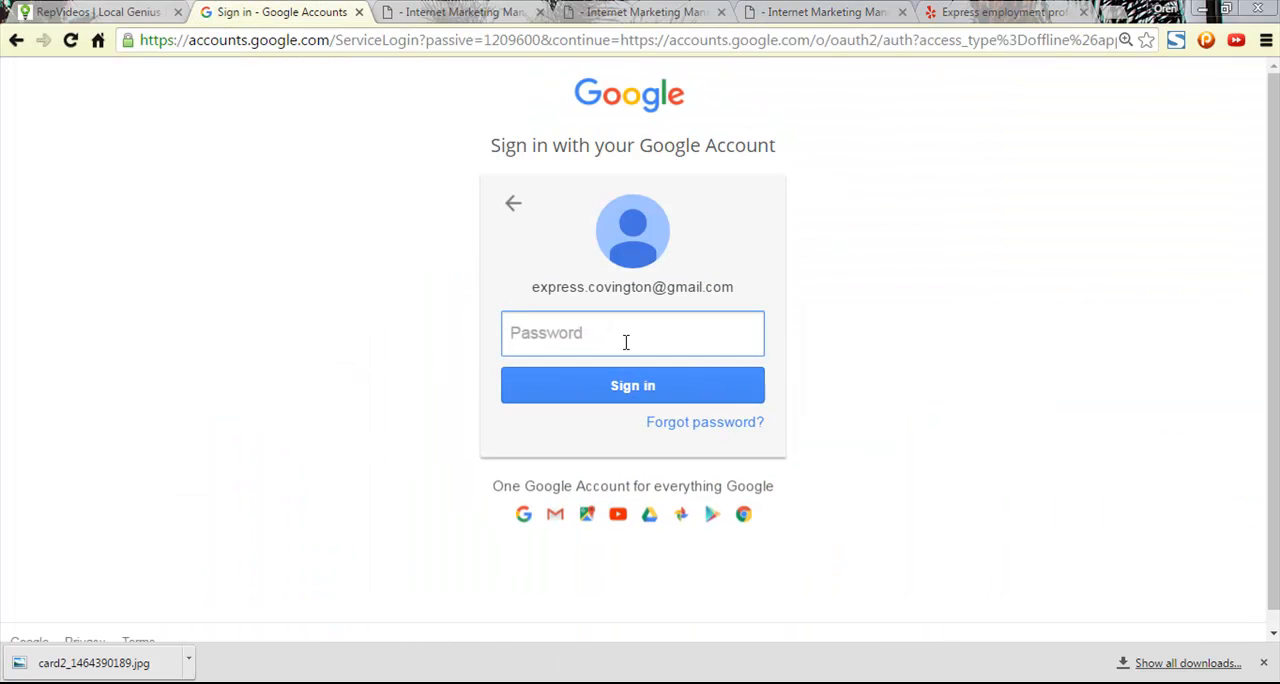
# - Copy the account password from the account information in the Business Listing Identity Manager
pyautogui.write('•')
pyautogui.click(530, 12)
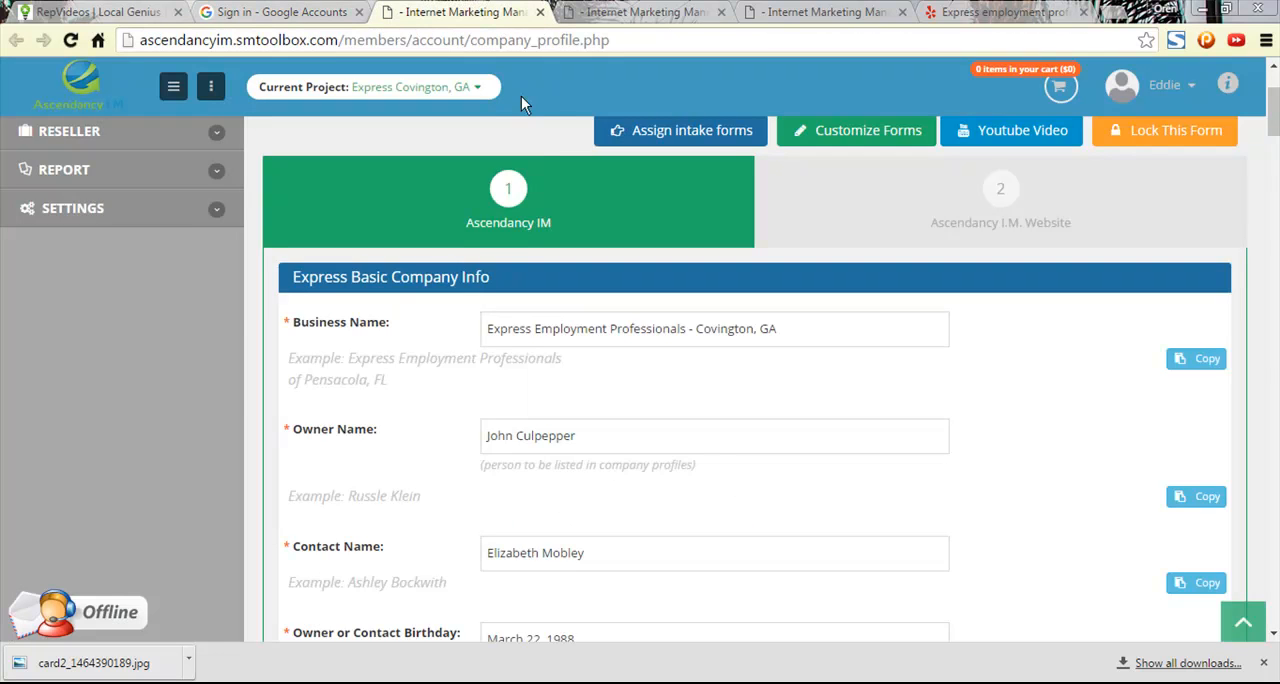
pyautogui.click(650, 12)
pyautogui.click(860, 12)
pyautogui.scroll(-4, 797, 521)
pyautogui.moveTo(795, 381); pyautogui.dragTo(687, 377)
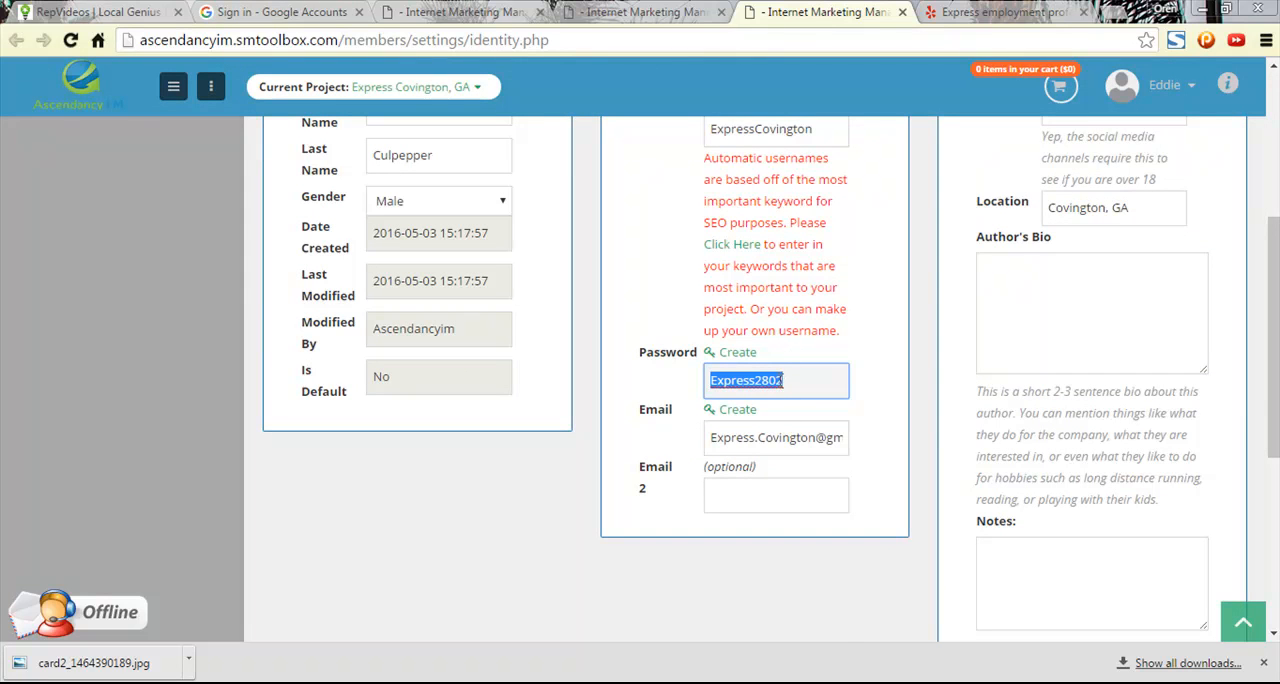
# - Replace the entry in the Google password field with the copied account password, sign in, and decline saving the login
pyautogui.click(488, 11)
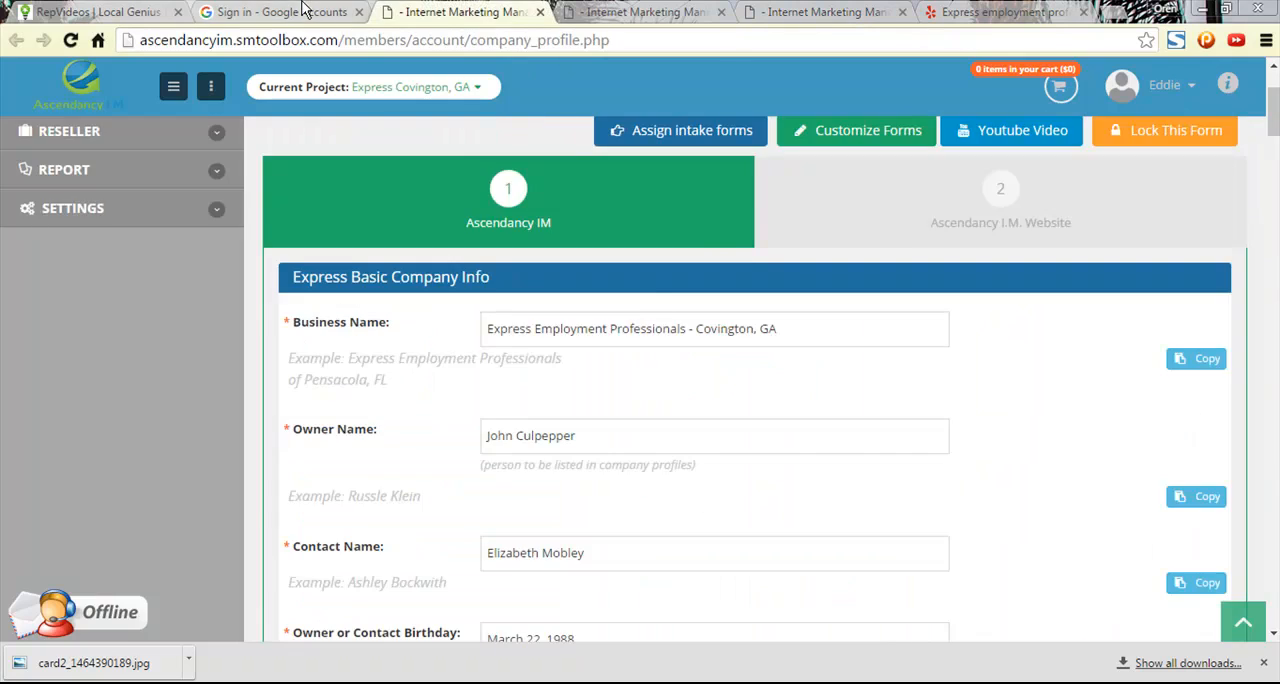
pyautogui.click(305, 10)
pyautogui.moveTo(609, 329); pyautogui.dragTo(391, 303)
pyautogui.hotkey('ctrl', 'v')
pyautogui.click(645, 392)
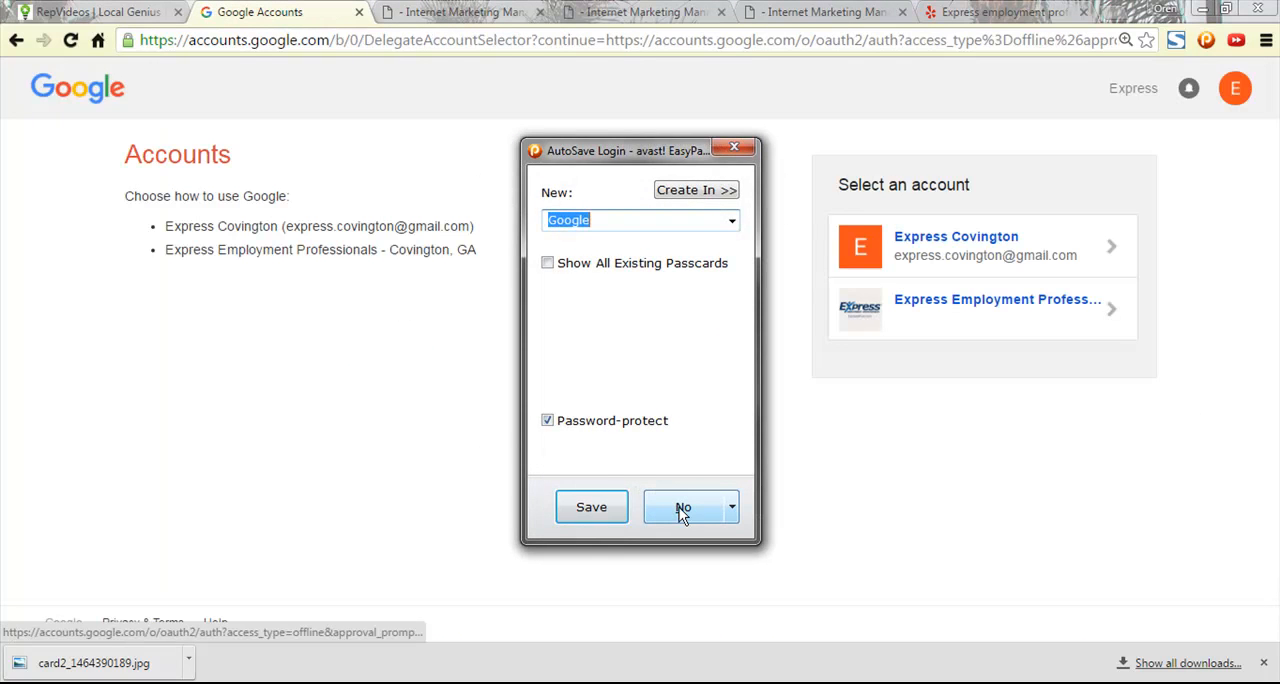
pyautogui.click(683, 510)
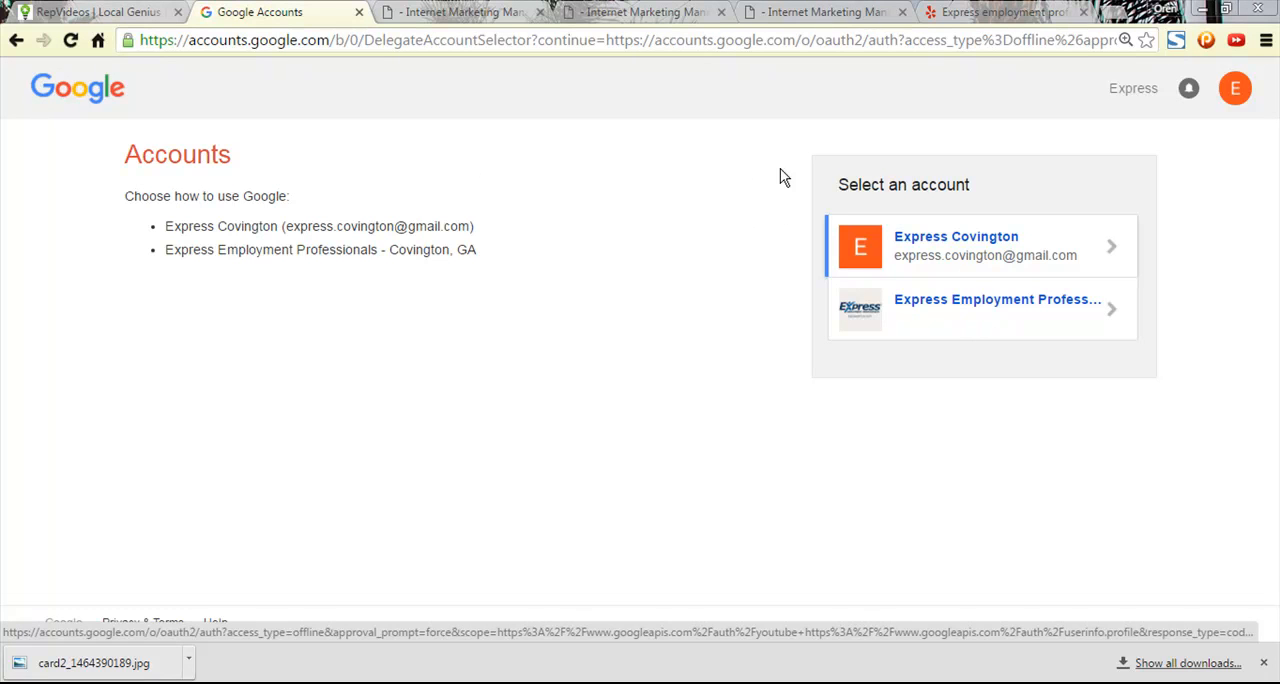
# - Open Google in a separate browser tab and view the My Account page of the signed-in account
pyautogui.click(1106, 12)
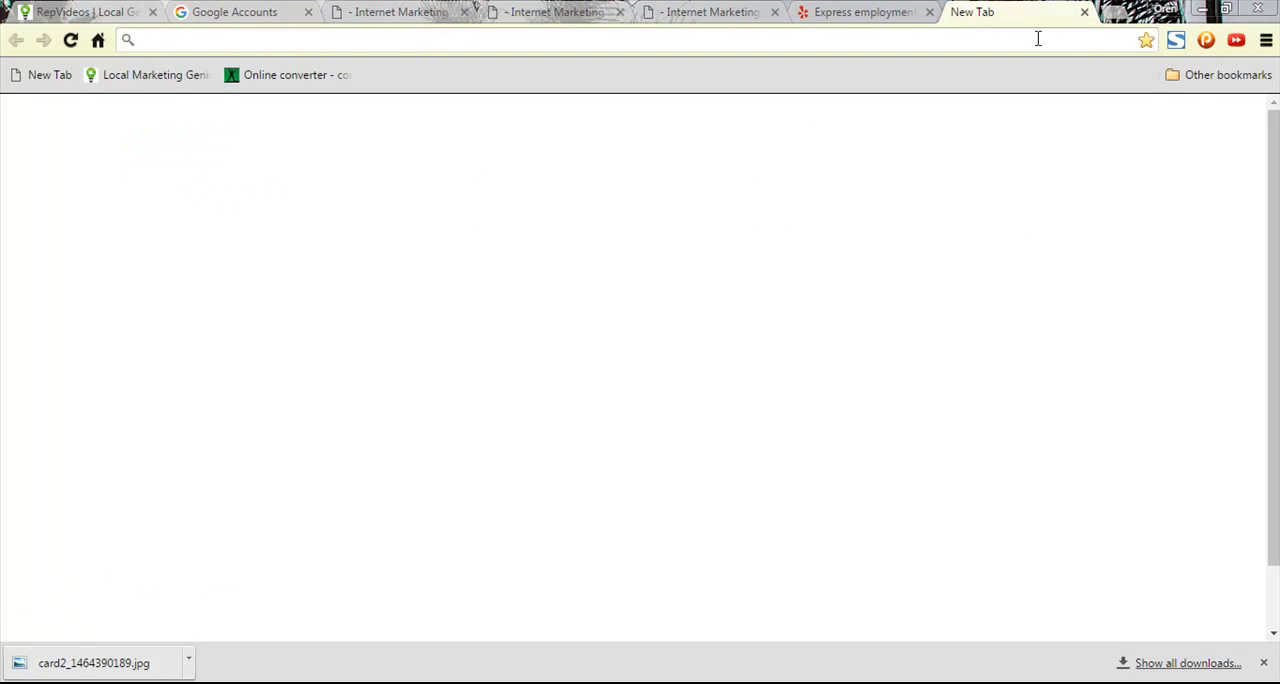
pyautogui.write('google')
pyautogui.press('Return')
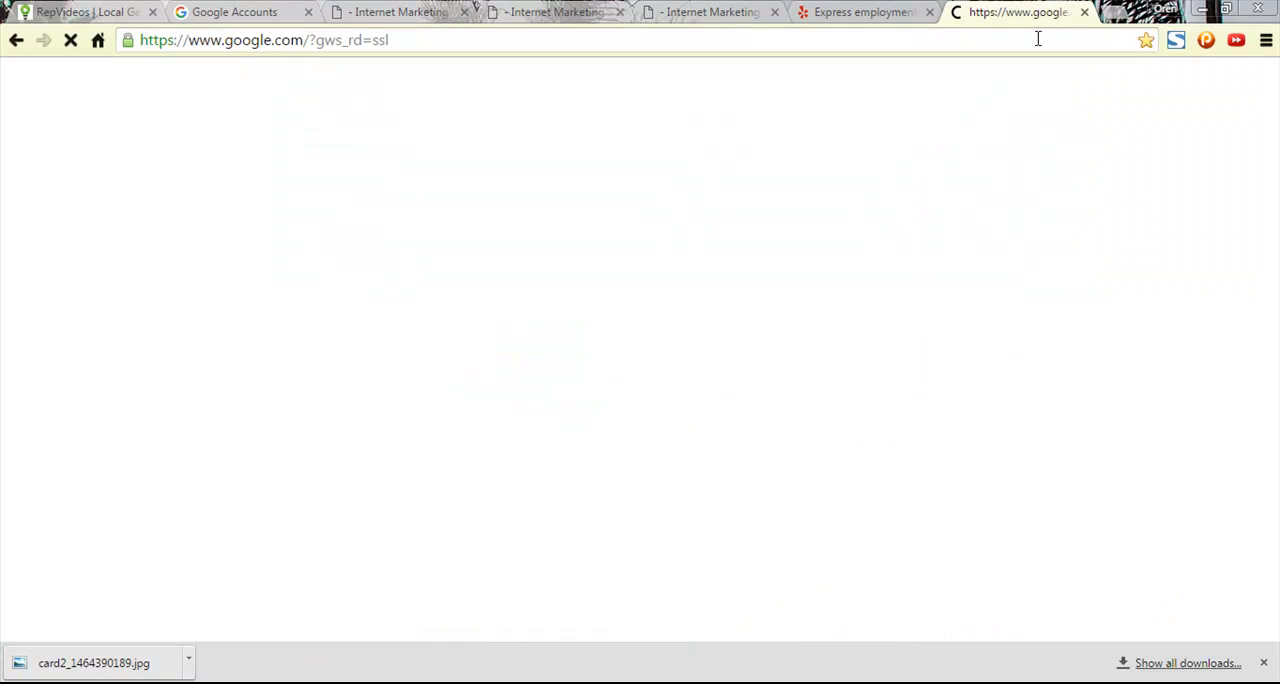
pyautogui.click(1239, 86)
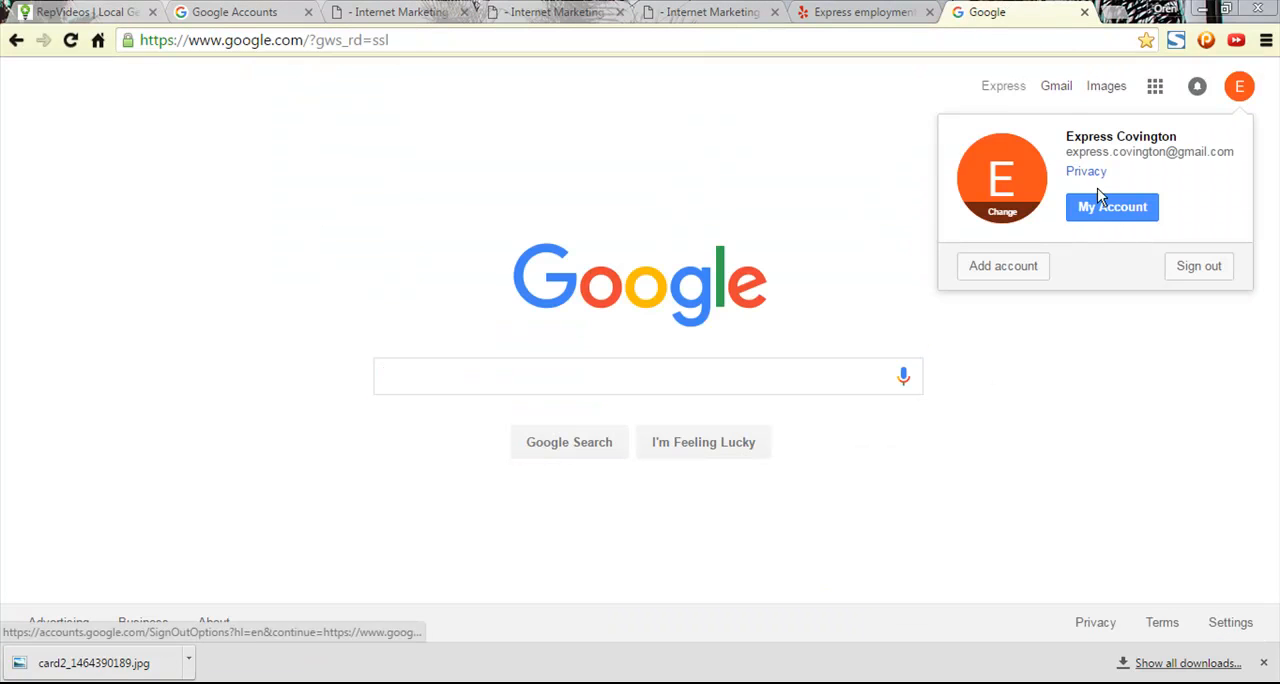
pyautogui.click(1104, 207)
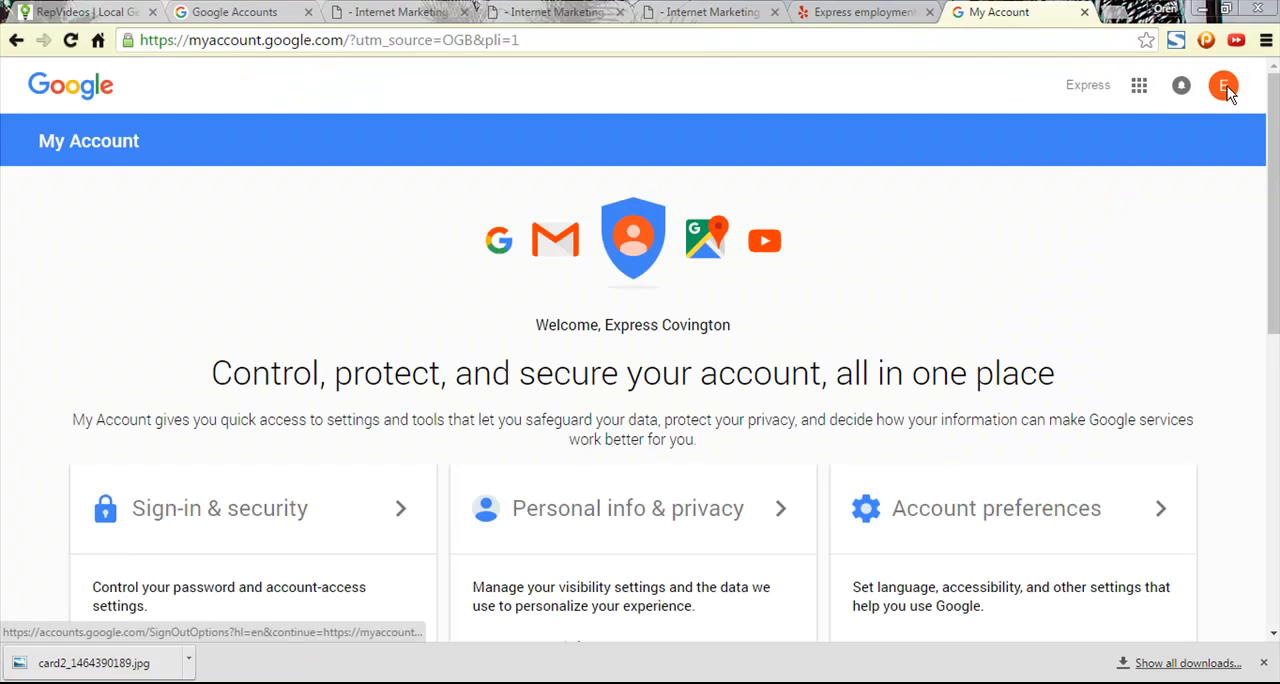
pyautogui.click(1226, 88)
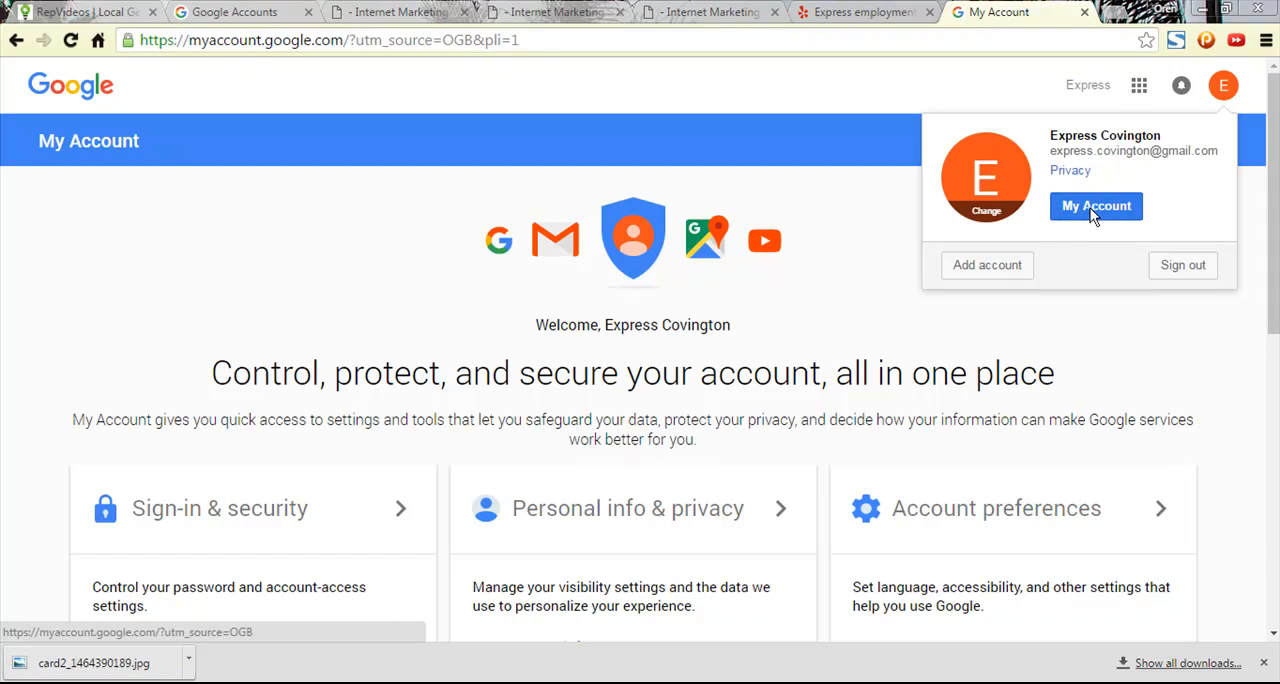
pyautogui.click(1093, 207)
# - Search Google for "google plus business page" and start Google My Business from the results
pyautogui.click(445, 39)
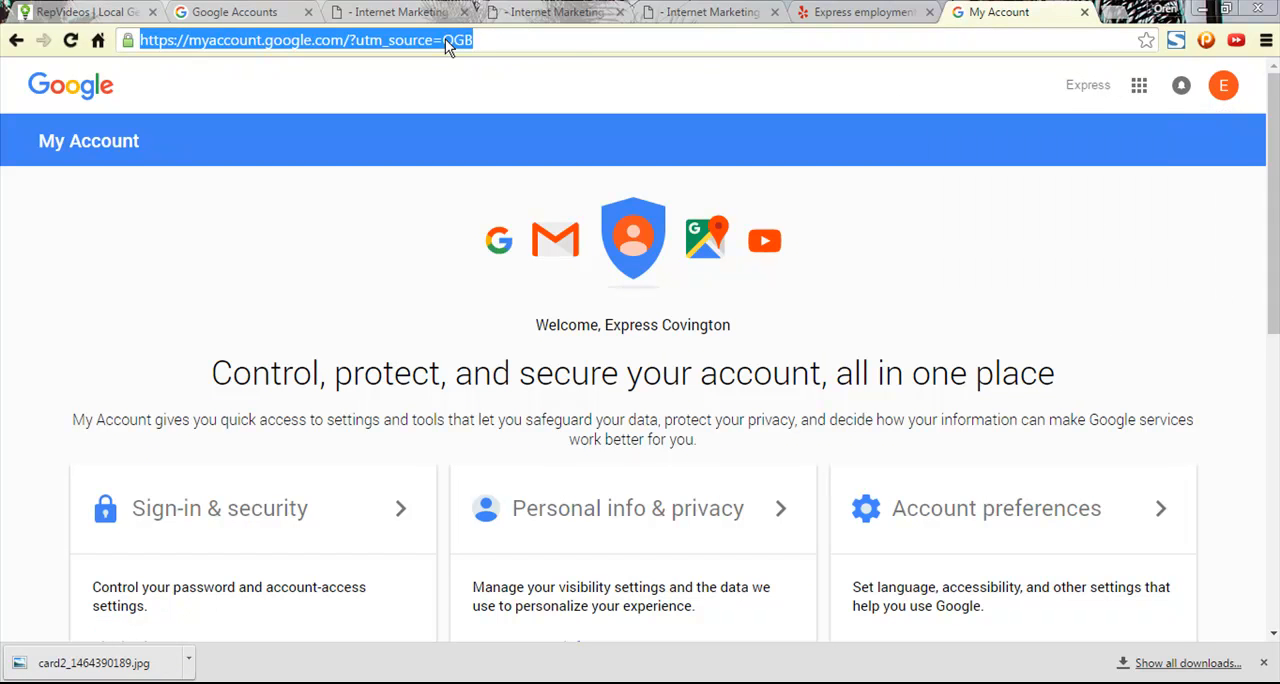
pyautogui.write('Google')
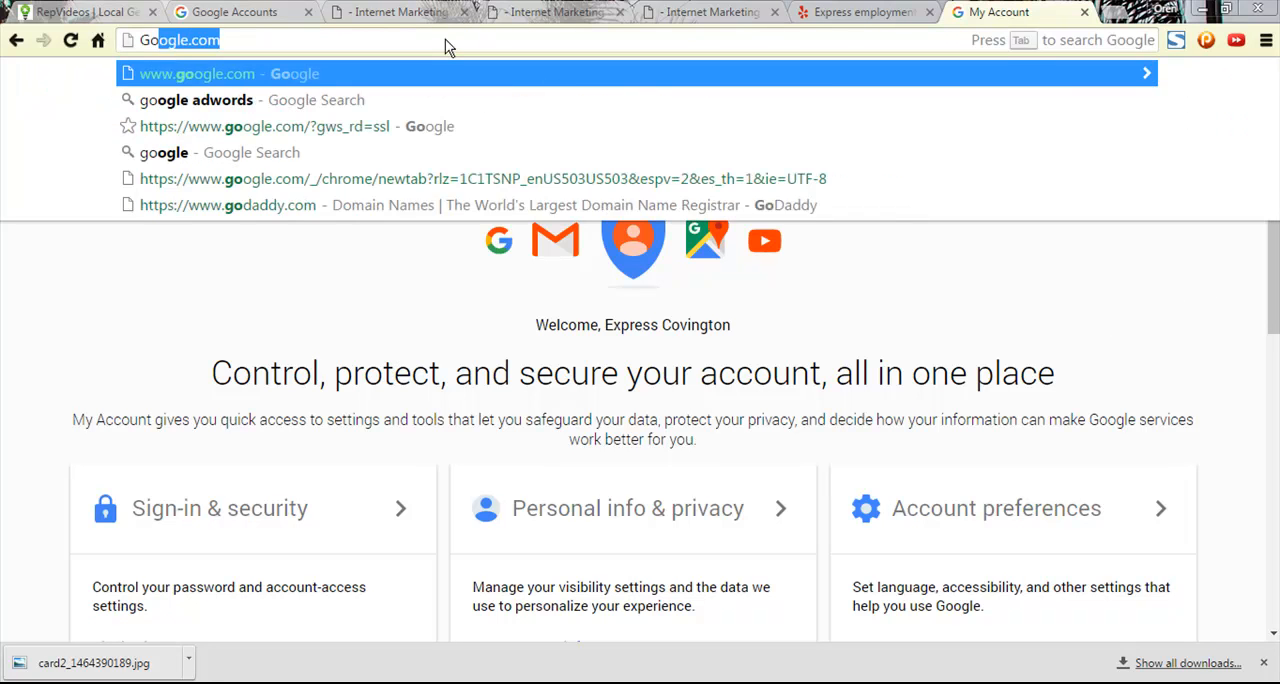
pyautogui.write(' Plus')
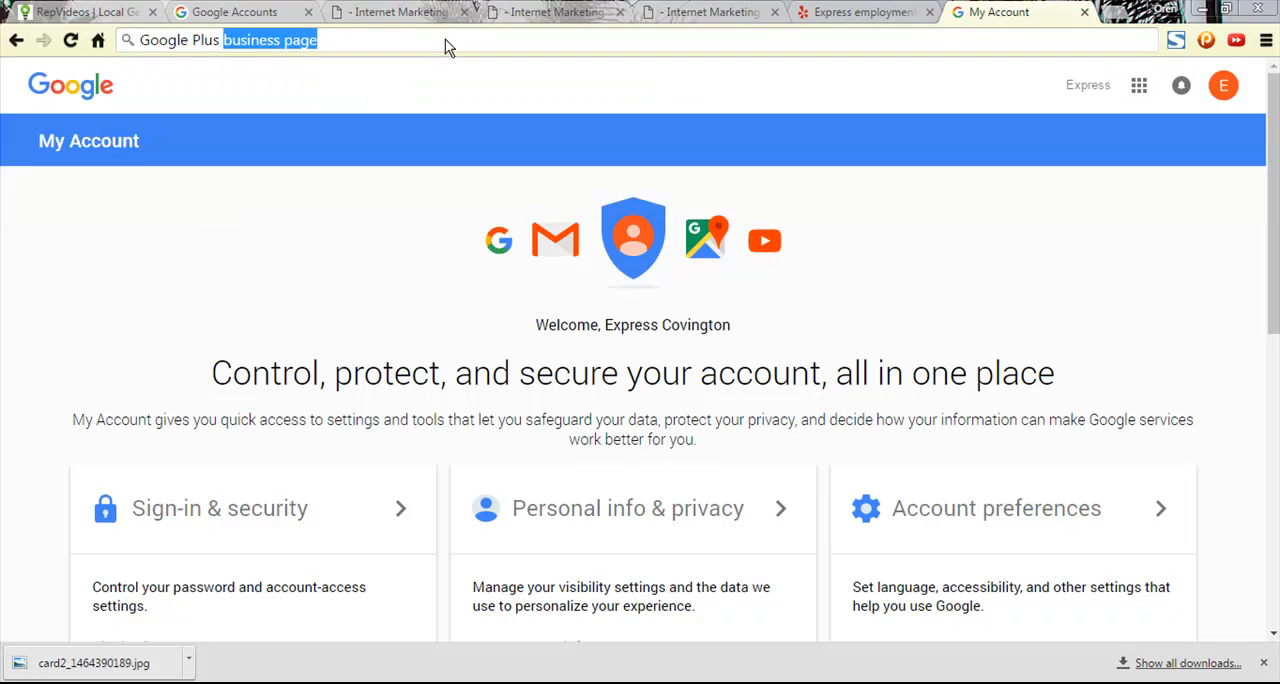
pyautogui.press('Return')
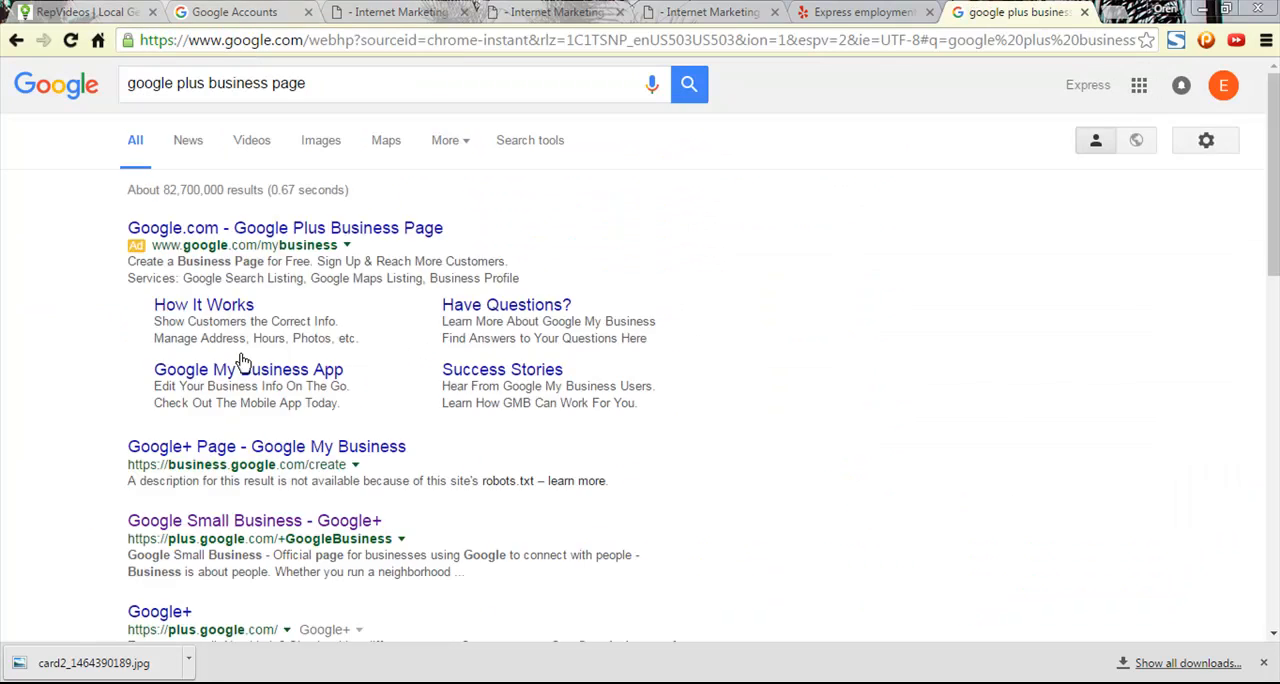
pyautogui.click(265, 238)
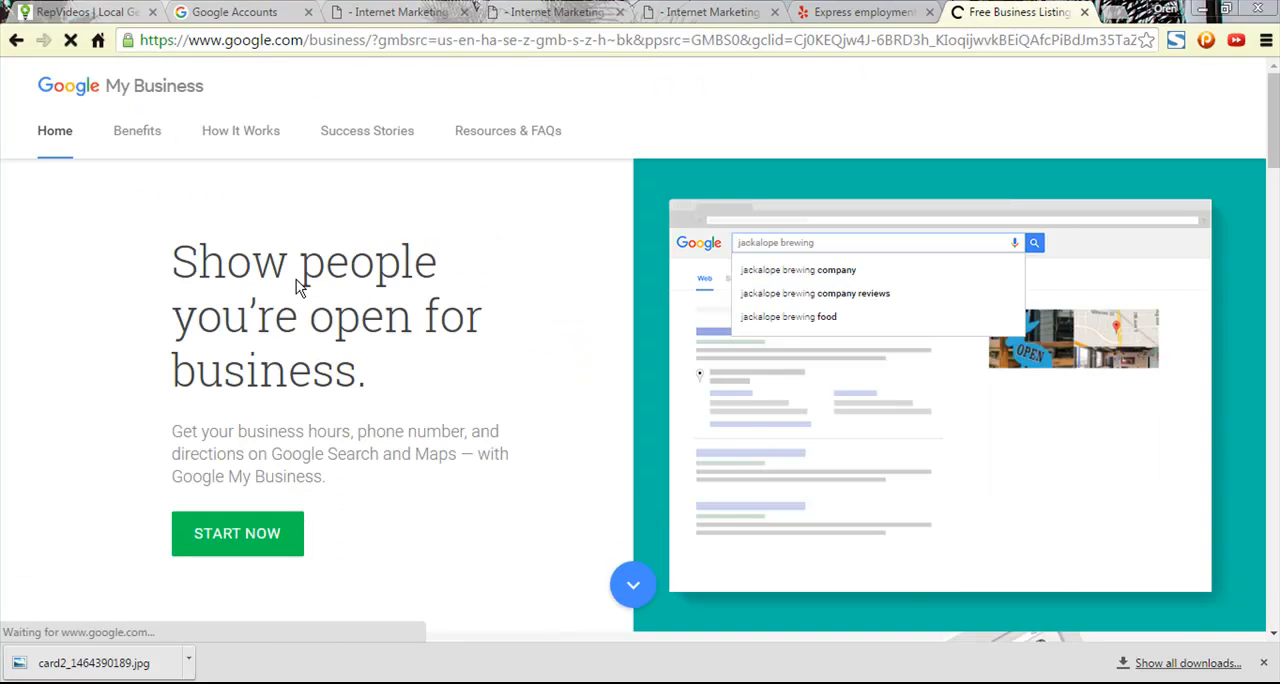
pyautogui.click(250, 526)
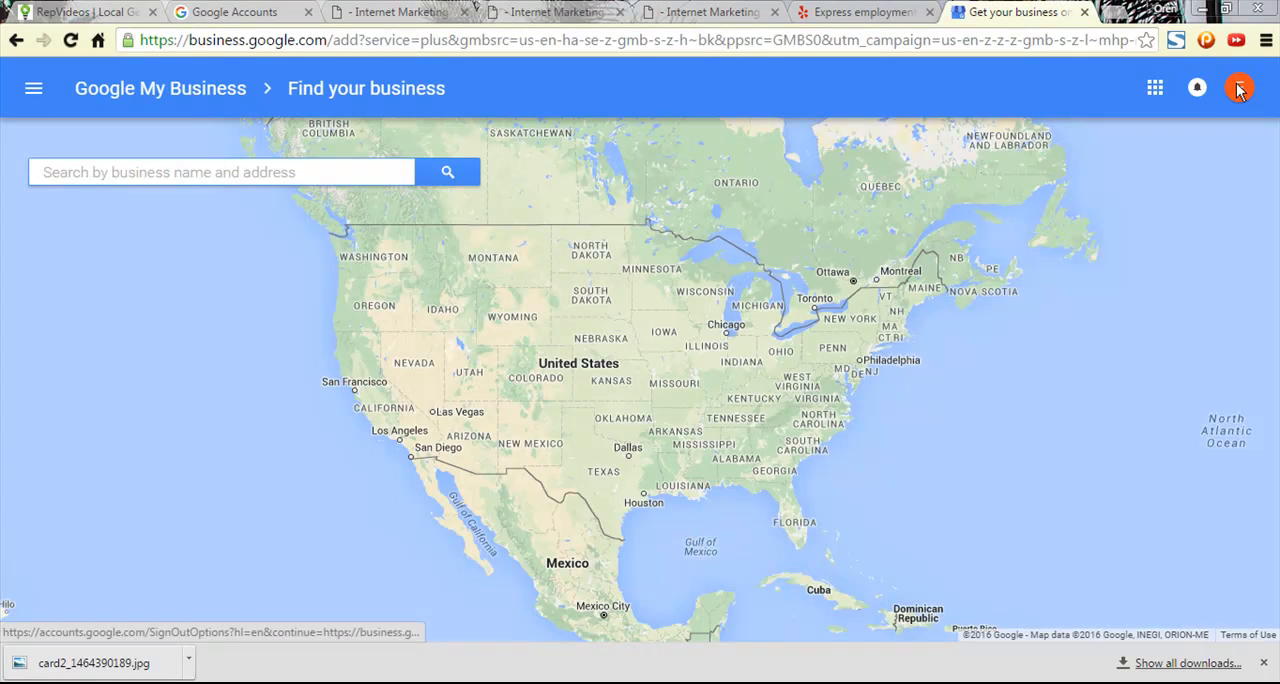
# - Go through the account's Google+ pages to the business dashboard of Express Employment Professionals - Covington, GA
pyautogui.click(1239, 88)
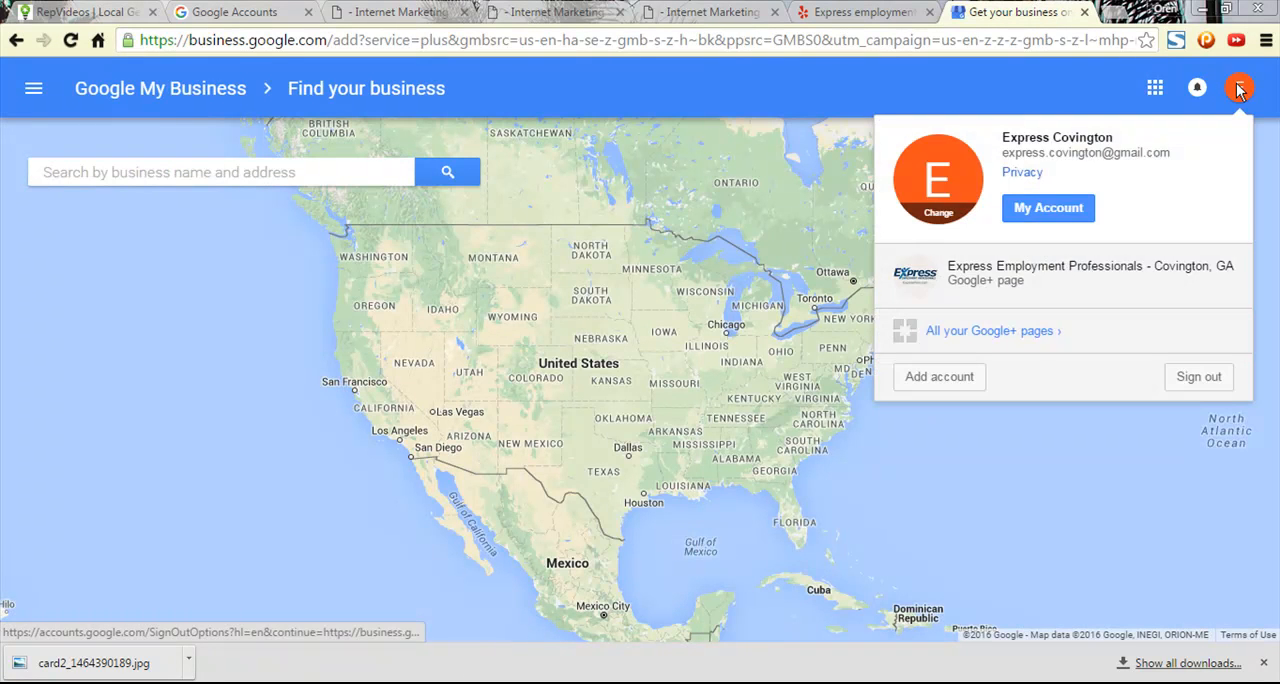
pyautogui.click(1058, 270)
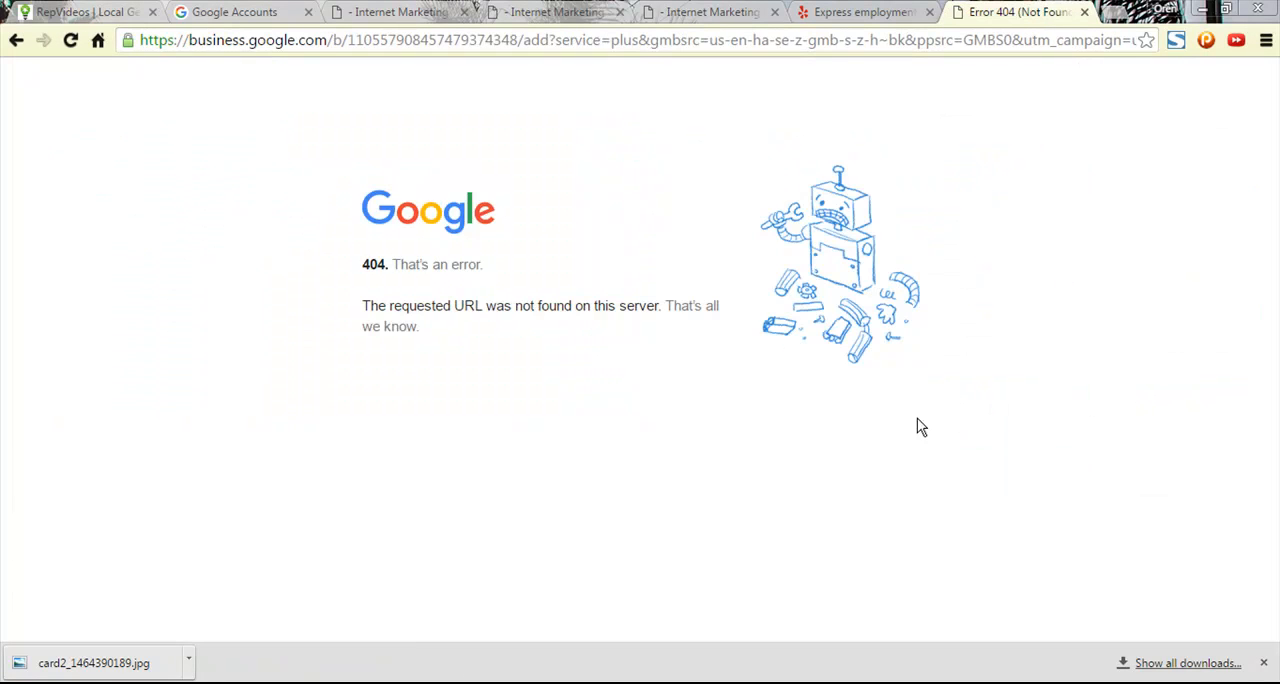
pyautogui.click(24, 43)
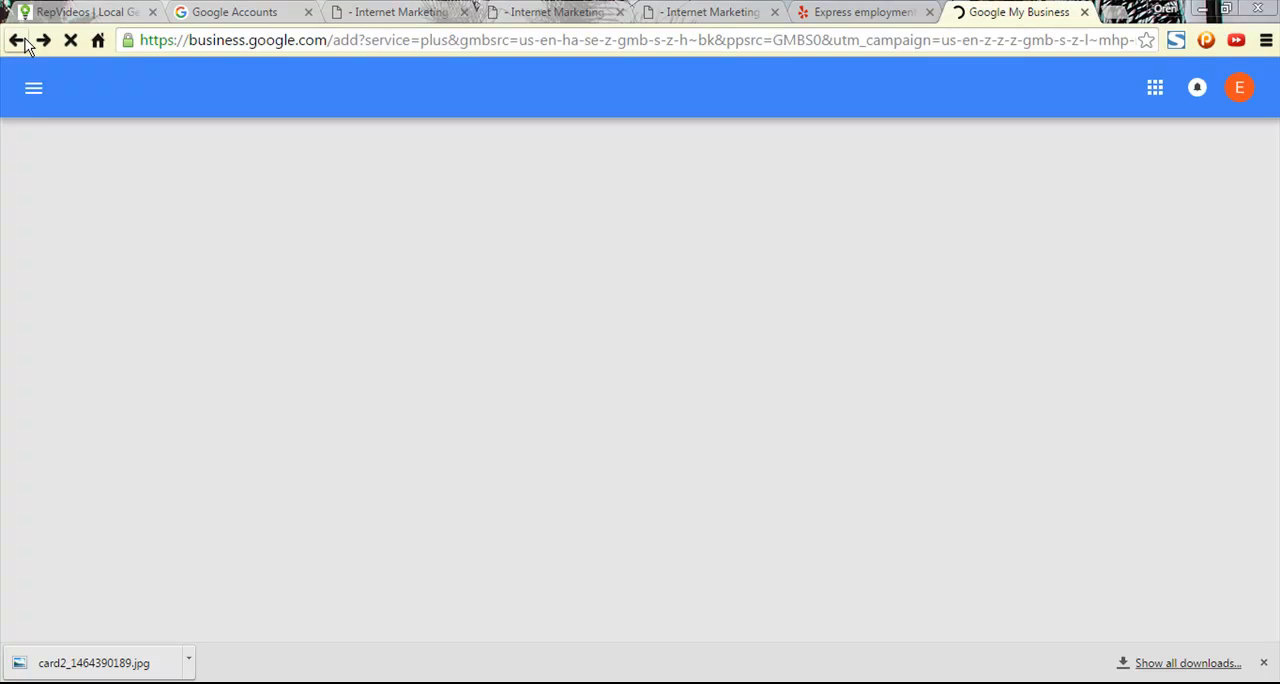
pyautogui.click(1239, 88)
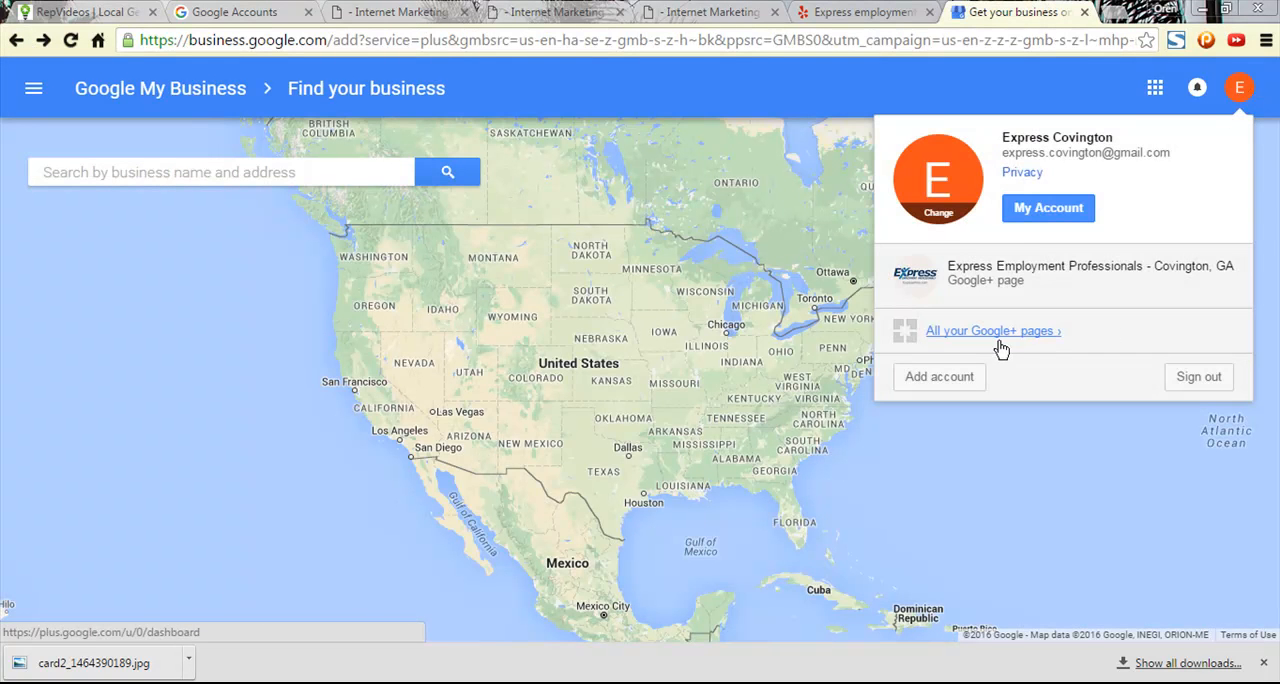
pyautogui.click(998, 343)
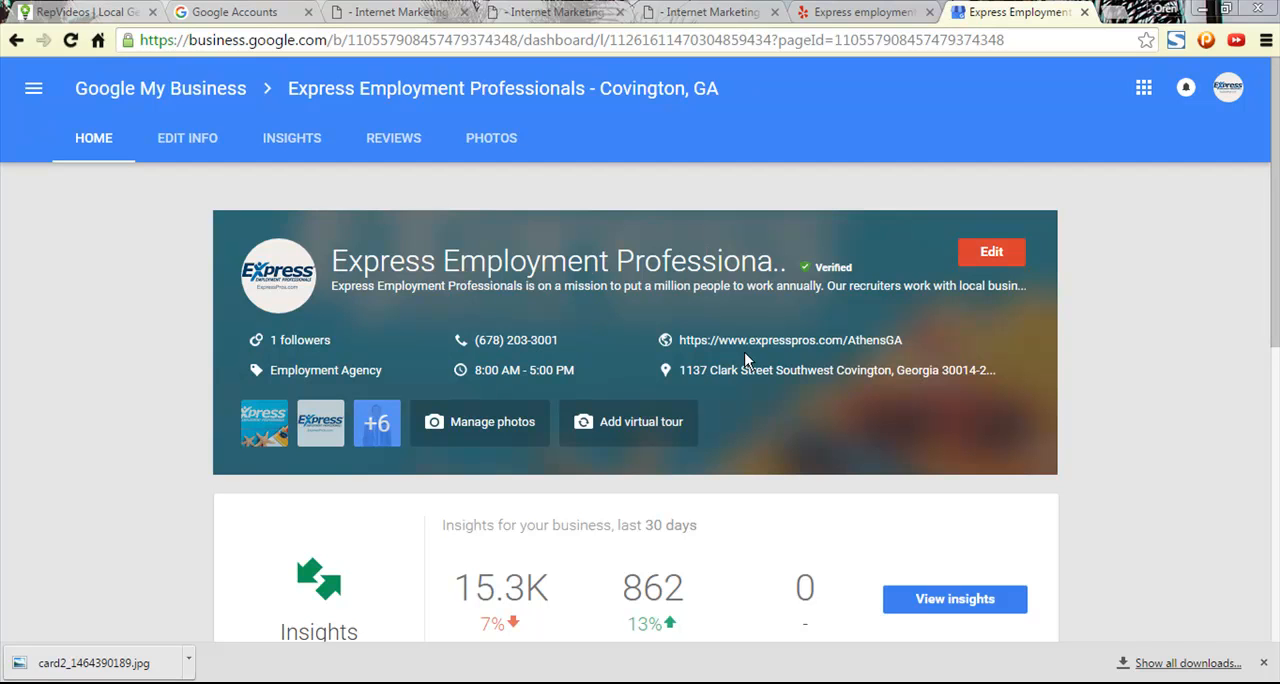
# - Examine the Covington business dashboard and its editable business information alongside the Yelp page
pyautogui.scroll(-2, 570, 420)
pyautogui.scroll(2, 258, 364)
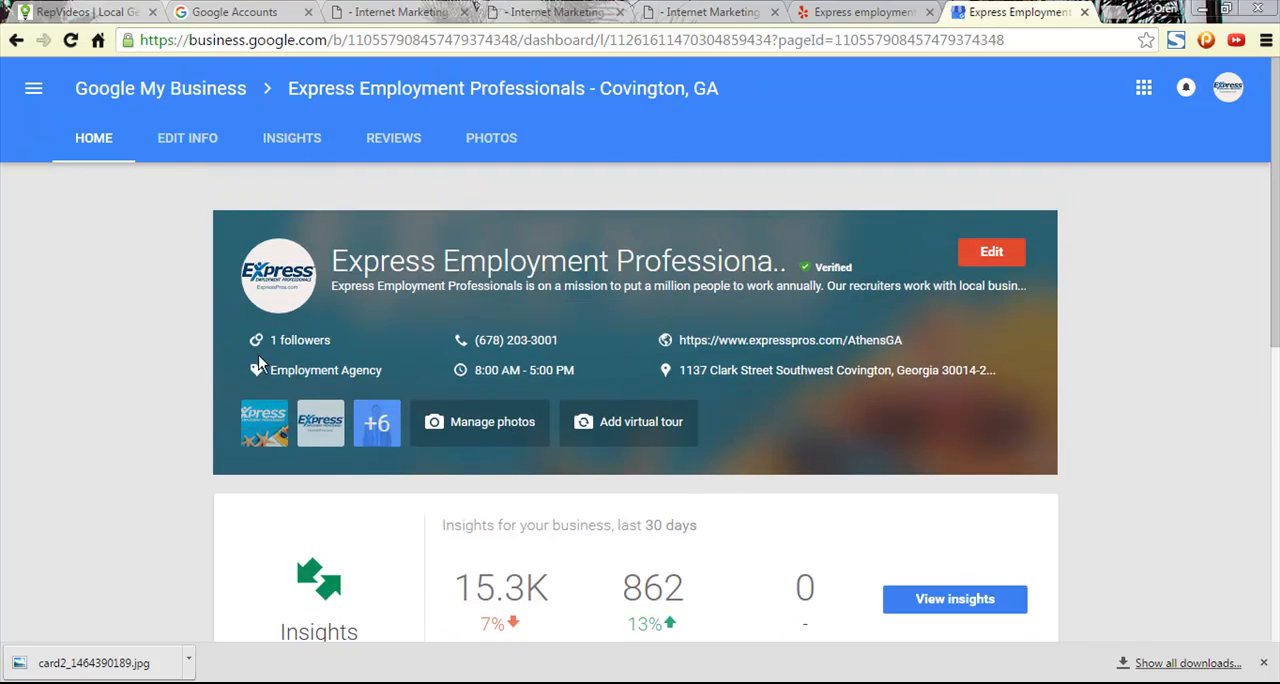
pyautogui.click(991, 250)
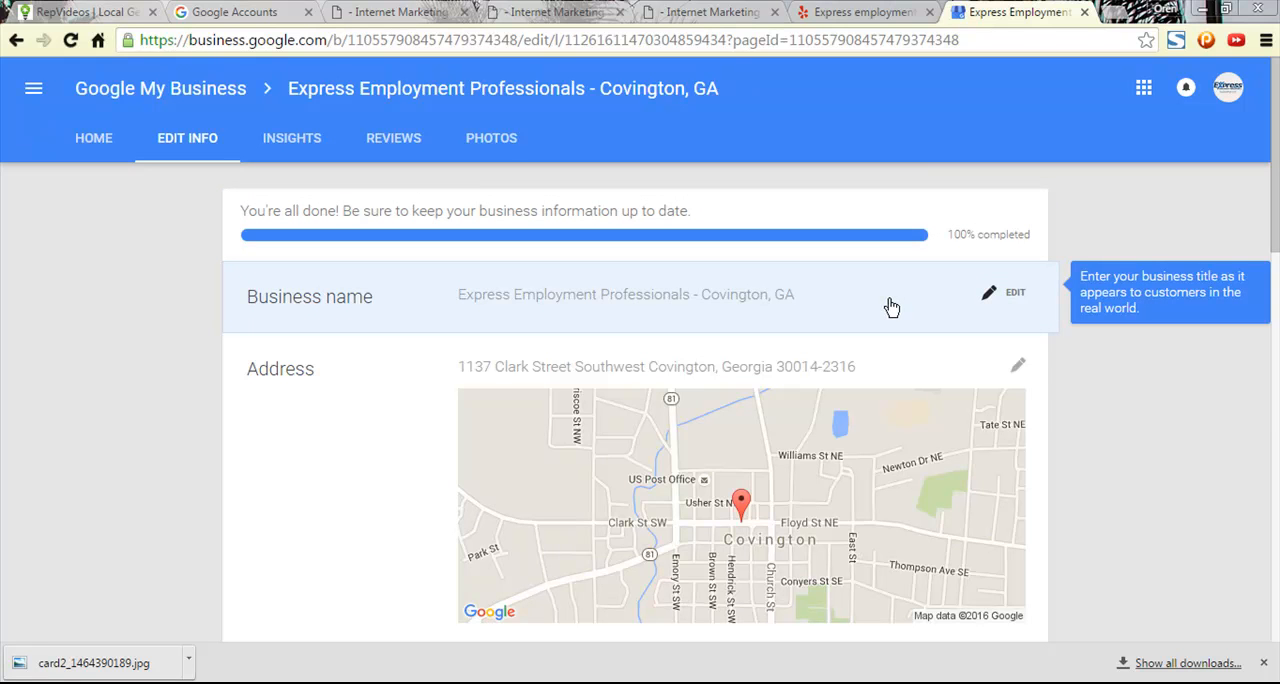
pyautogui.click(862, 12)
pyautogui.click(1020, 10)
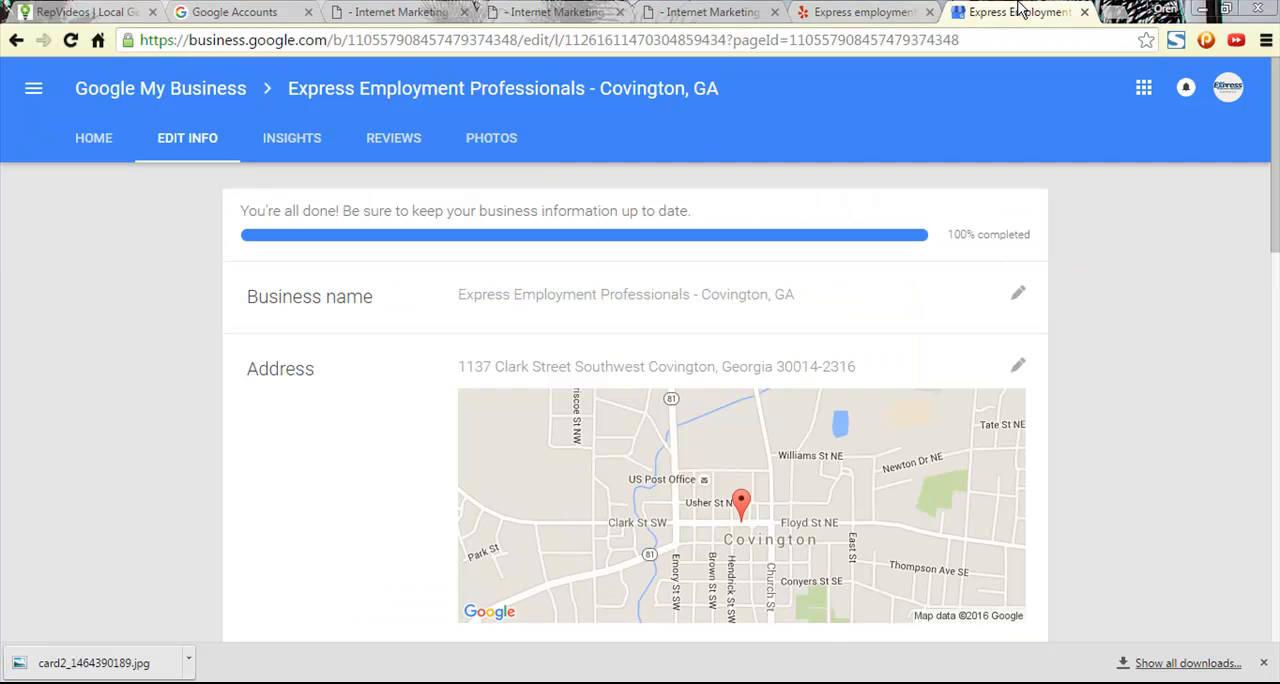
pyautogui.click(860, 10)
pyautogui.click(1020, 13)
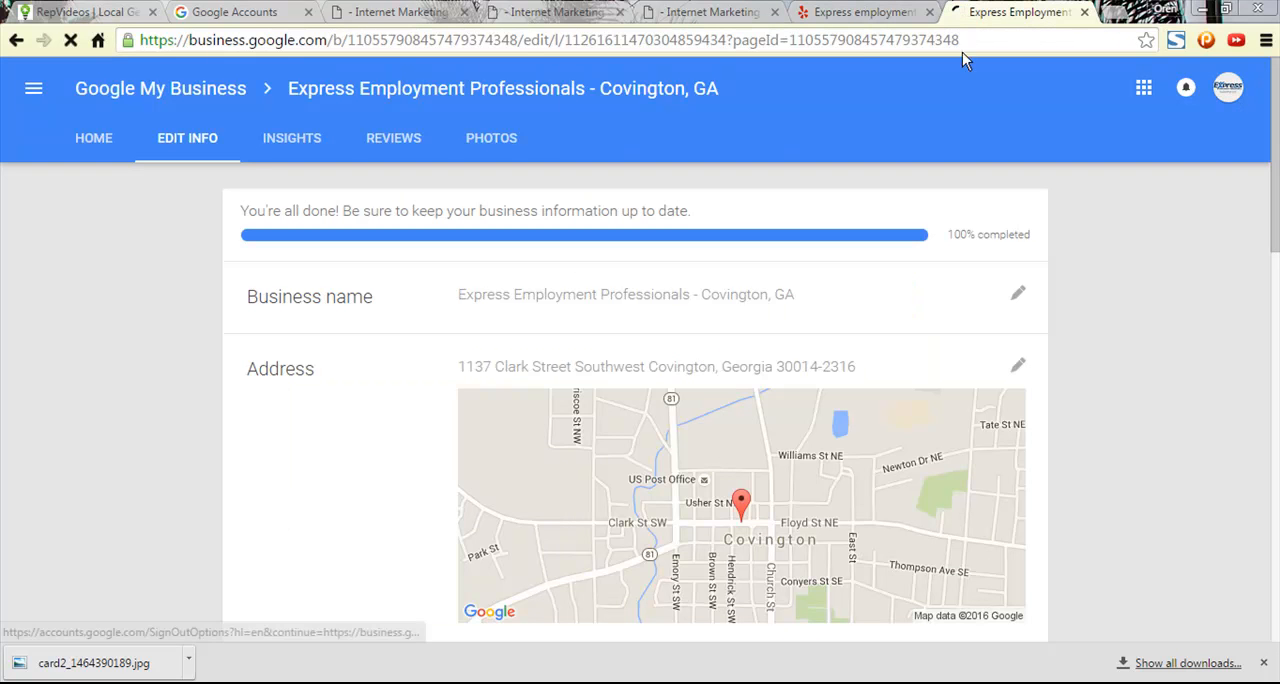
# - Load youtube.com and view the account options of the signed-in profile
pyautogui.click(851, 46)
pyautogui.write('youtube.com')
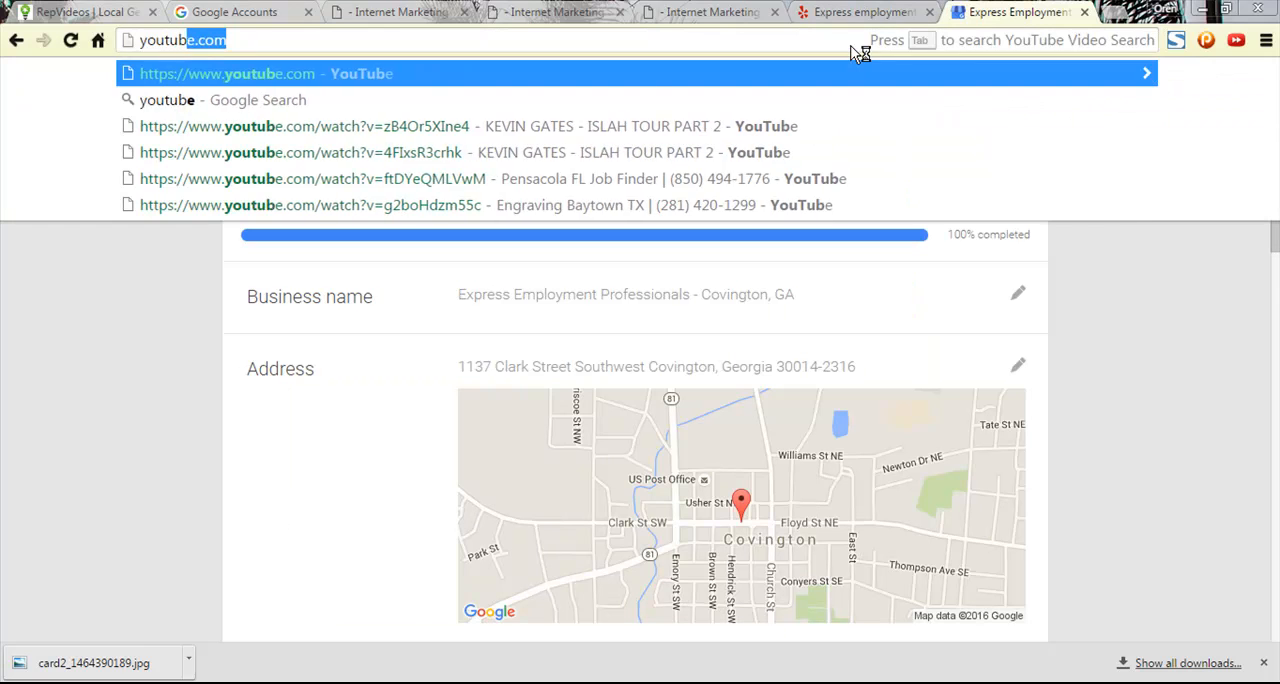
pyautogui.press('Return')
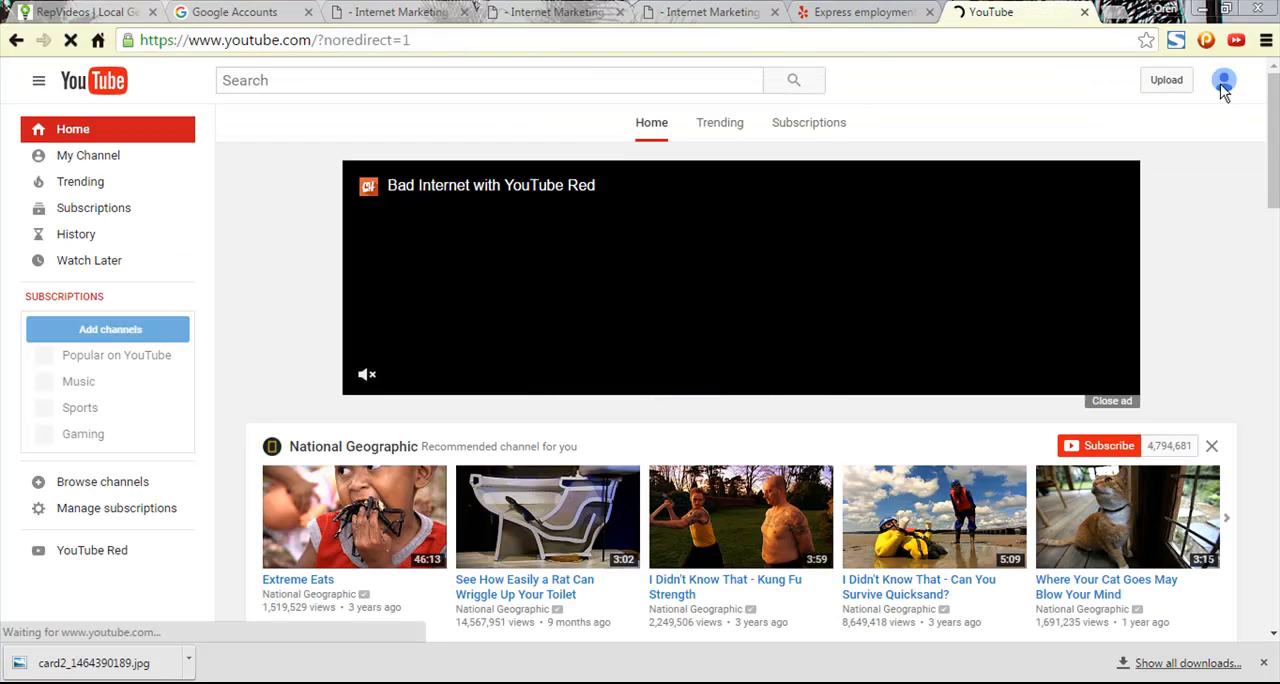
pyautogui.click(1224, 84)
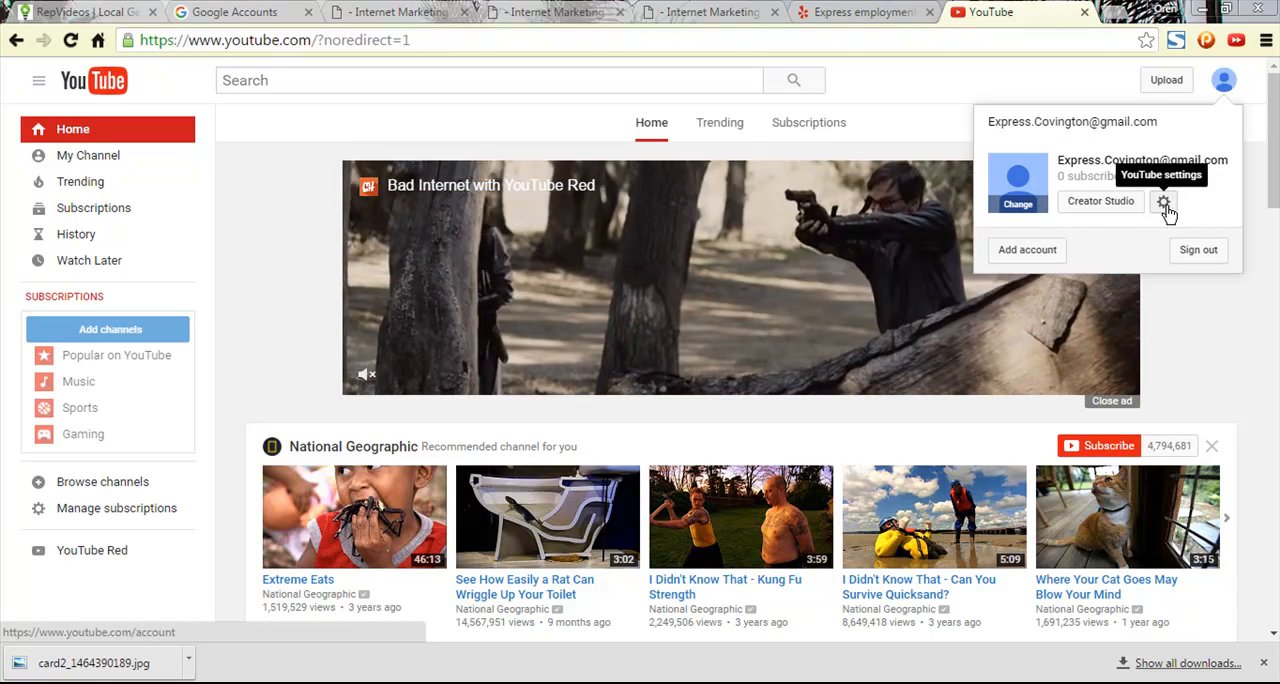
# - Return to the Google account selection, choose the Express Employment Professionals page, and allow Rep Video to access it
pyautogui.click(270, 10)
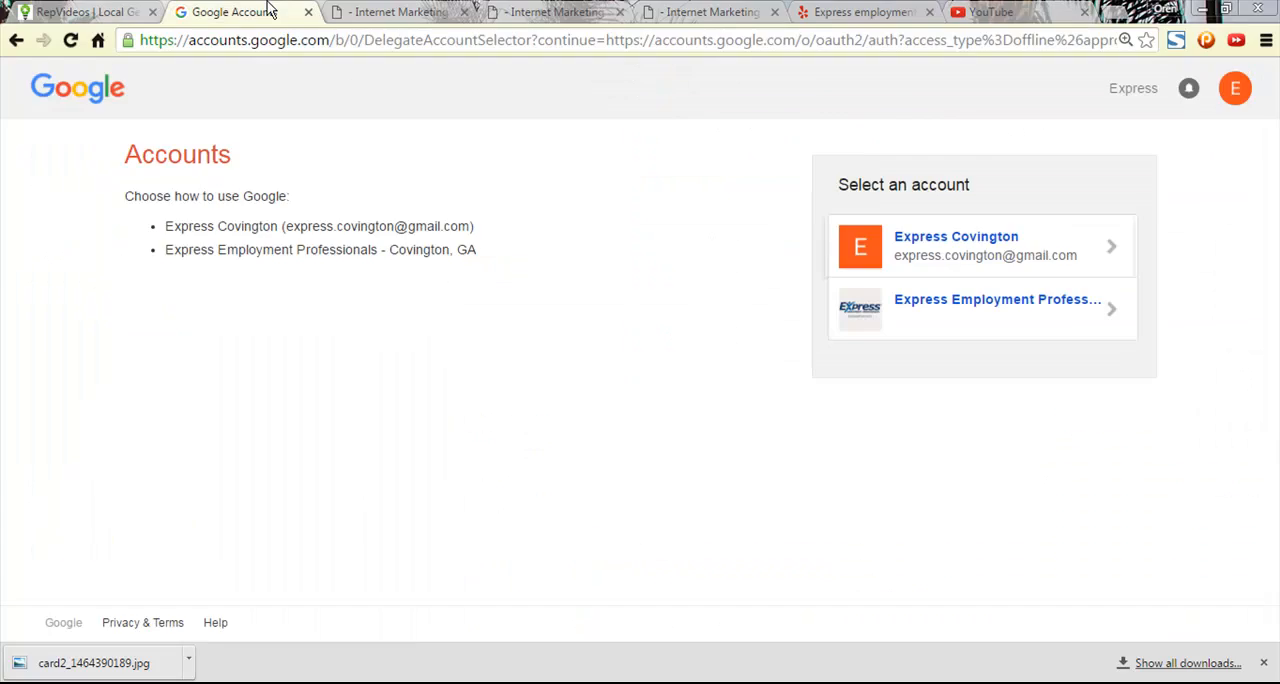
pyautogui.click(940, 316)
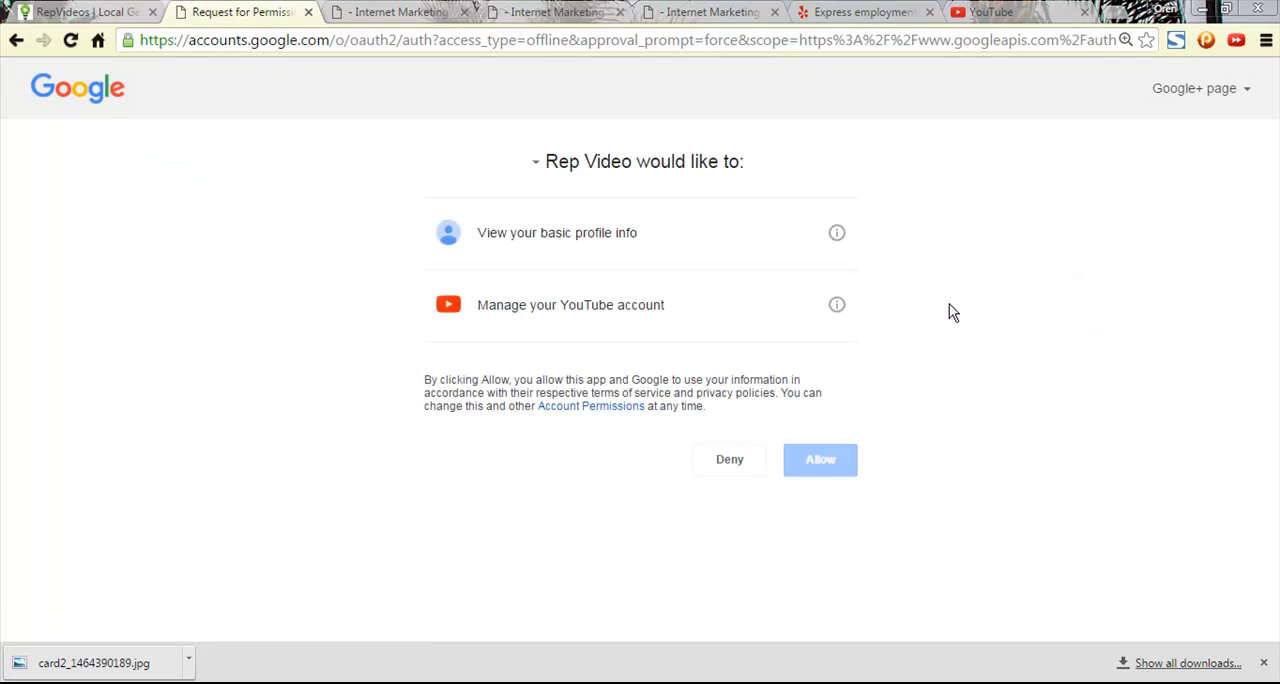
pyautogui.click(821, 476)
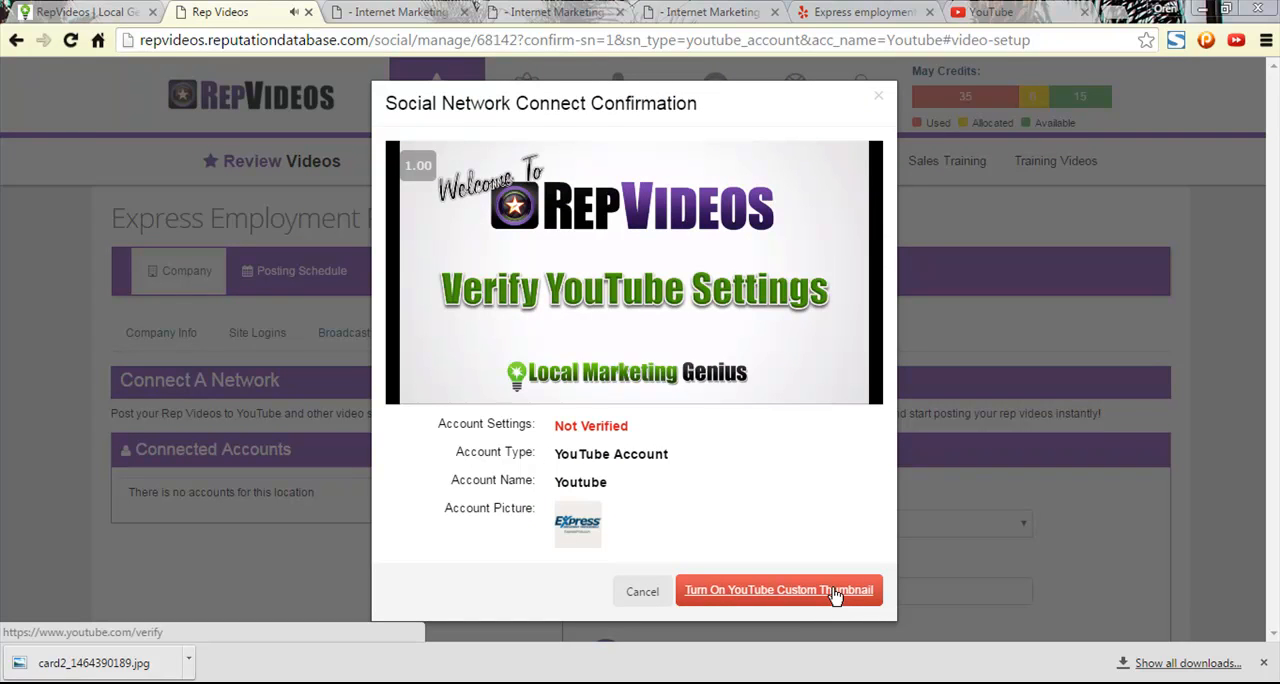
# - Start turning on YouTube custom thumbnails from the connection confirmation and switch to the Express Employment Professionals - Covington, GA channel
pyautogui.click(757, 592)
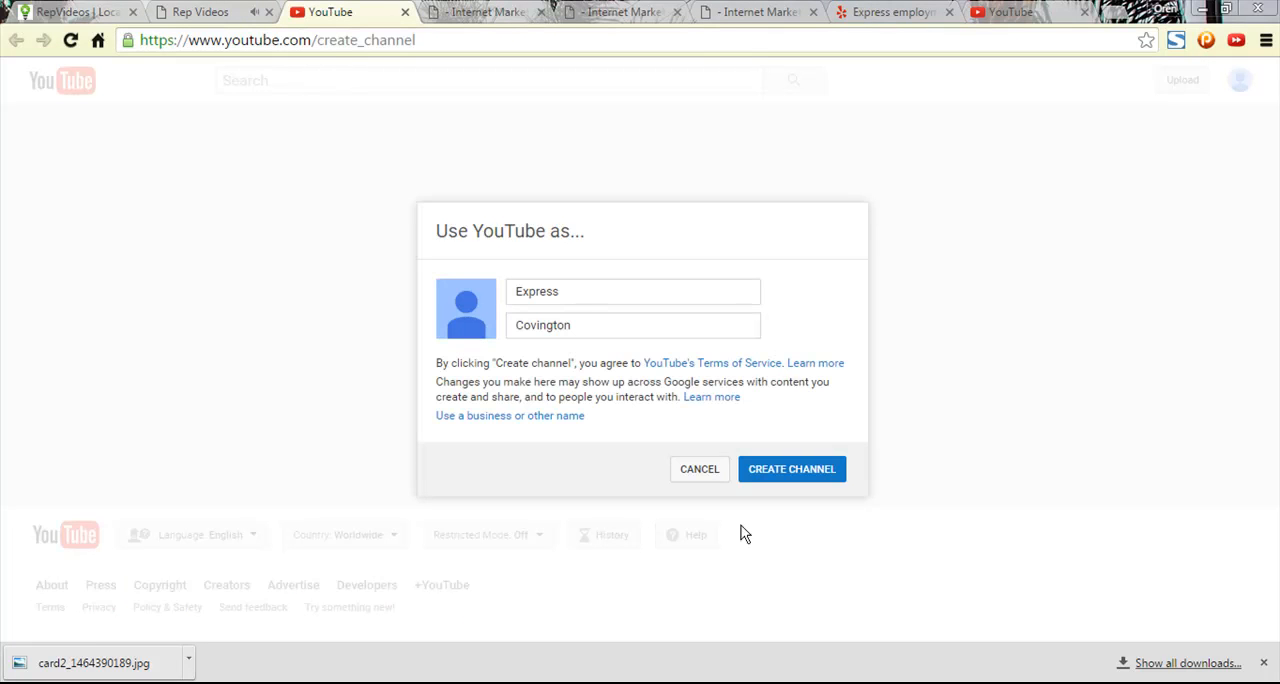
pyautogui.click(712, 474)
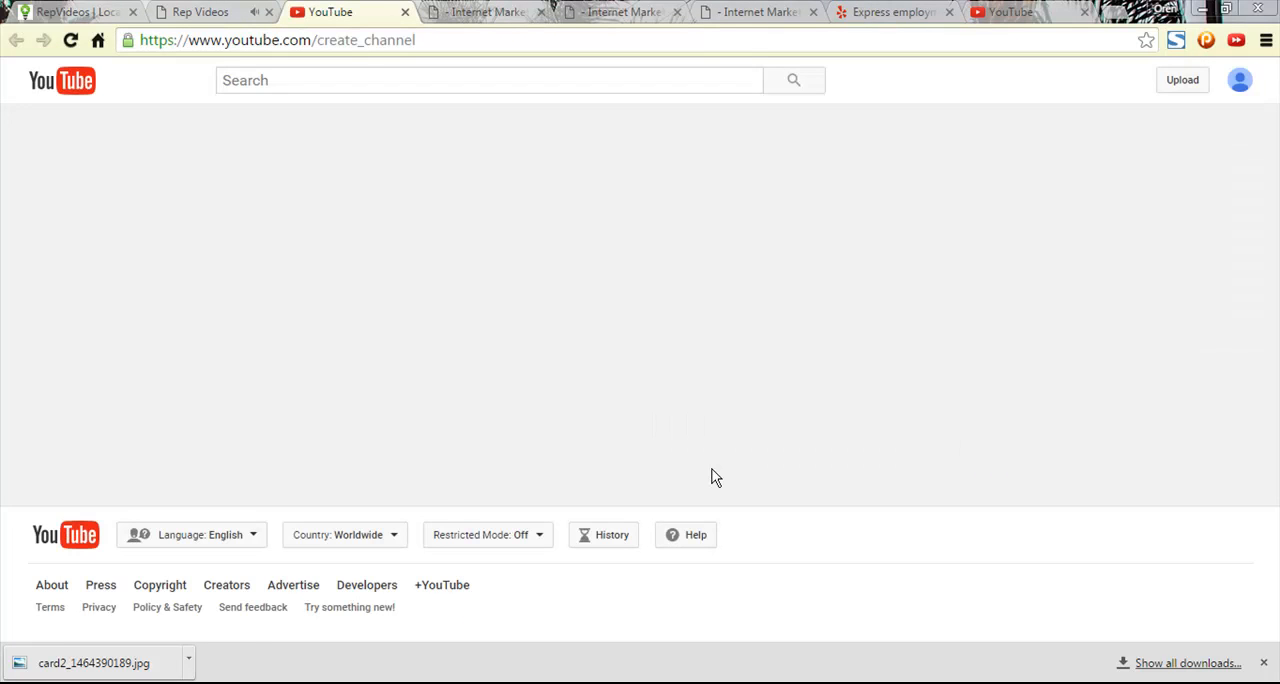
pyautogui.click(1240, 82)
pyautogui.click(1136, 260)
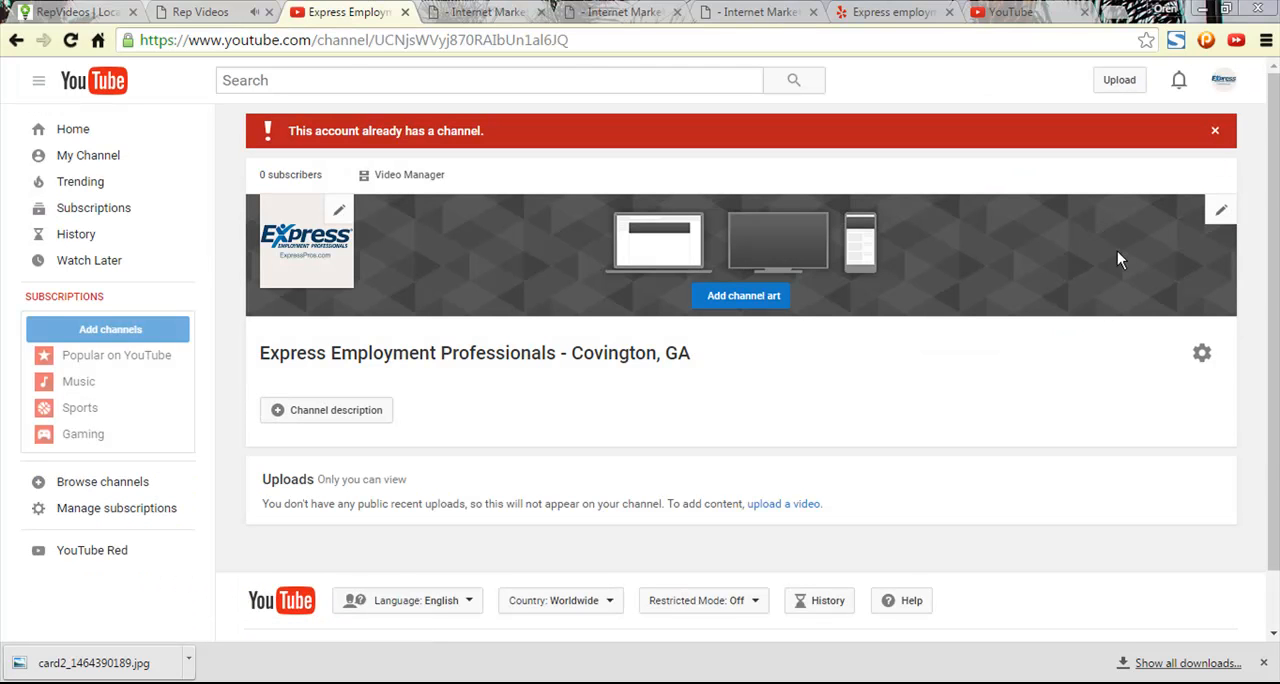
# - Open the YouTube account settings for the Express Employment Professionals channel and check which account is active
pyautogui.click(1212, 78)
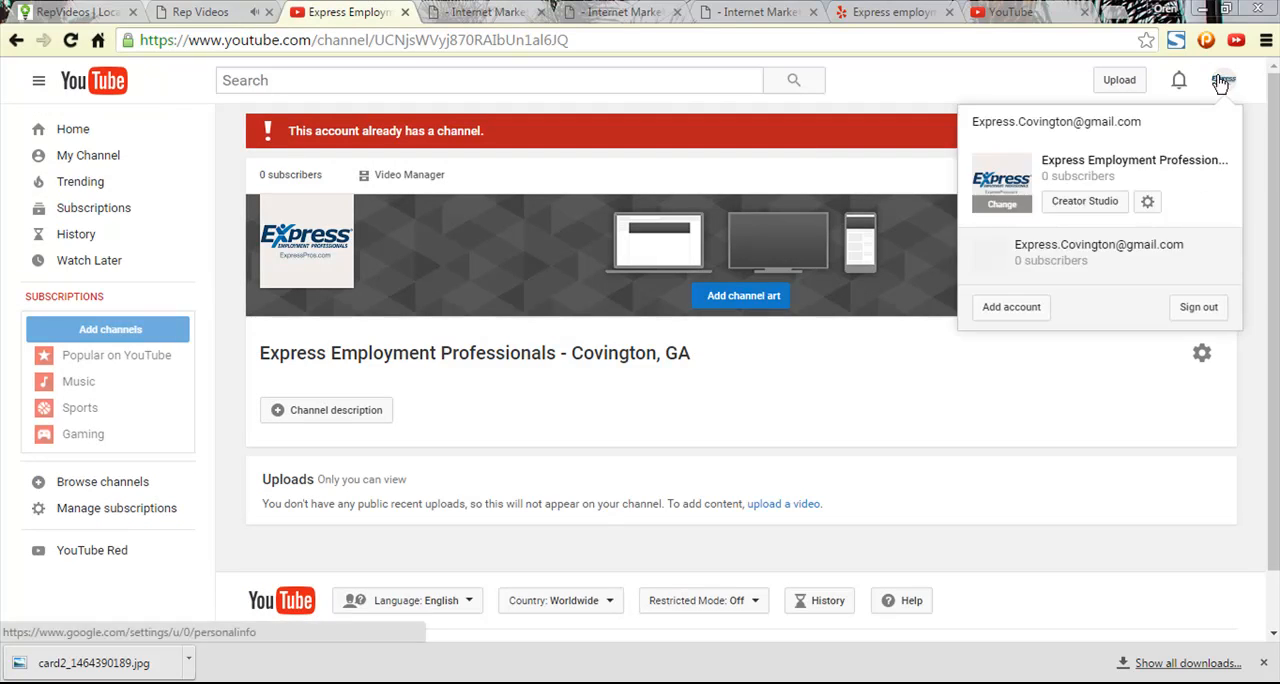
pyautogui.click(1151, 204)
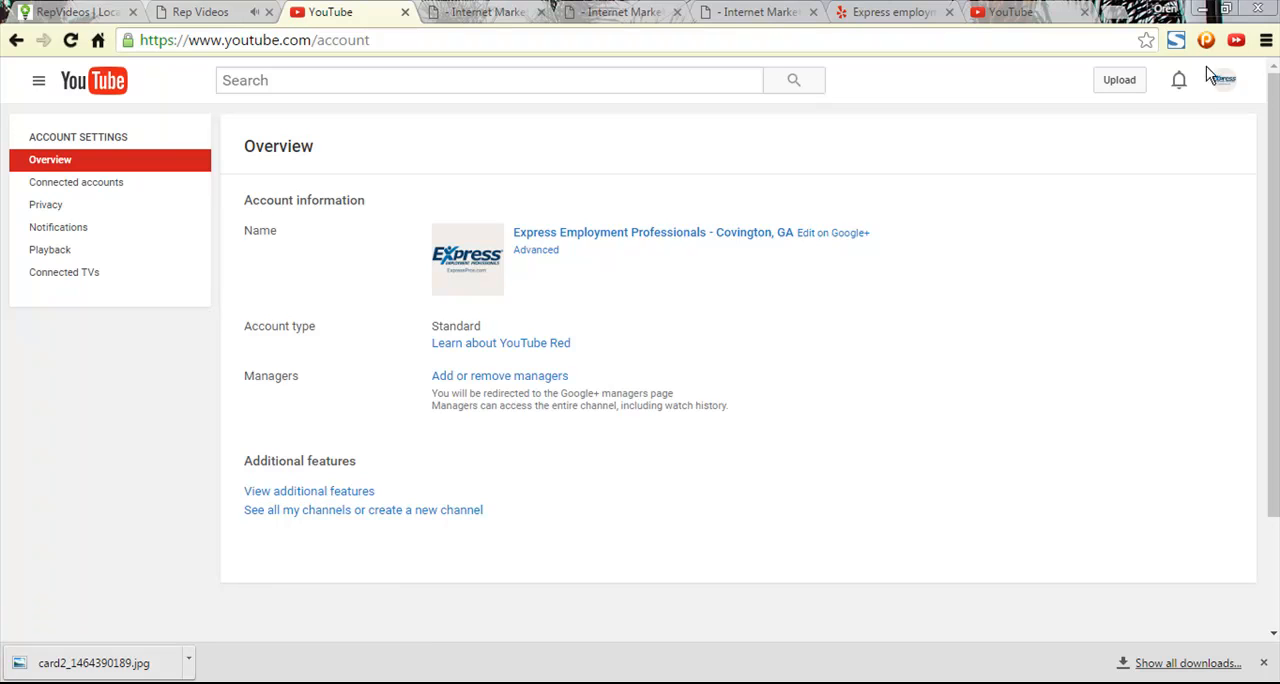
pyautogui.click(1226, 82)
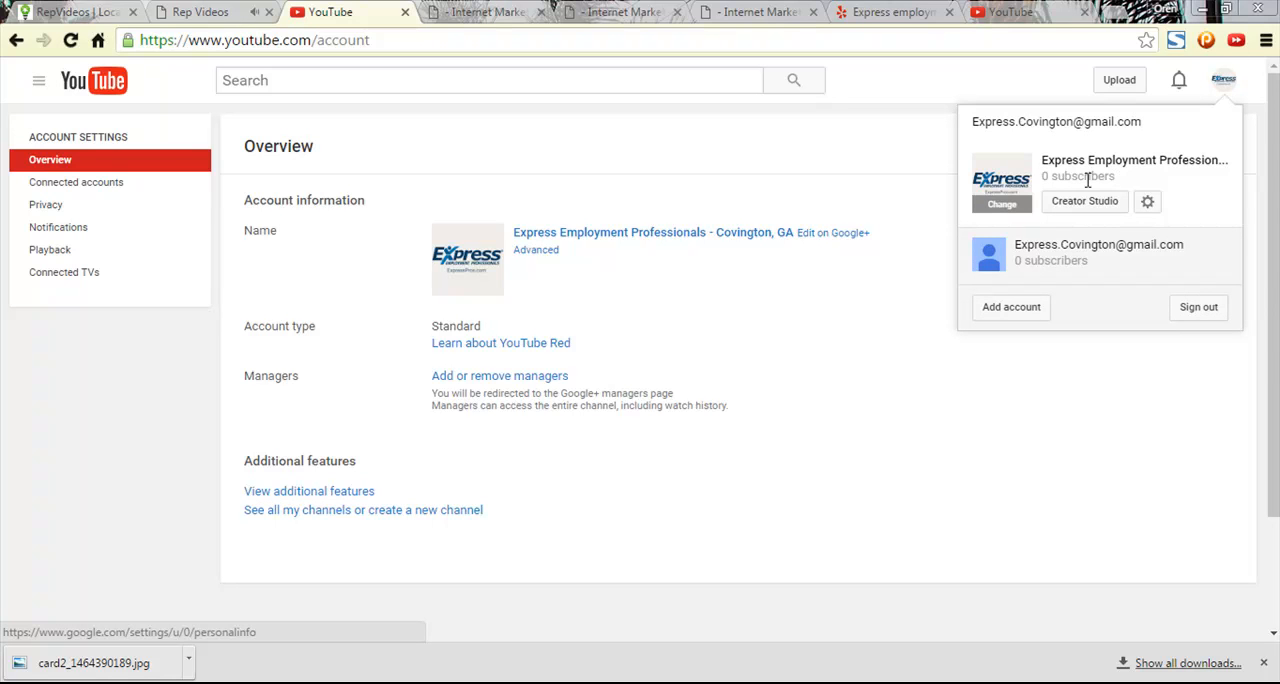
# - Pause the Verify YouTube Settings video in the RepVideos confirmation and return to the YouTube account settings
pyautogui.click(205, 12)
pyautogui.click(427, 382)
pyautogui.click(365, 11)
pyautogui.click(980, 462)
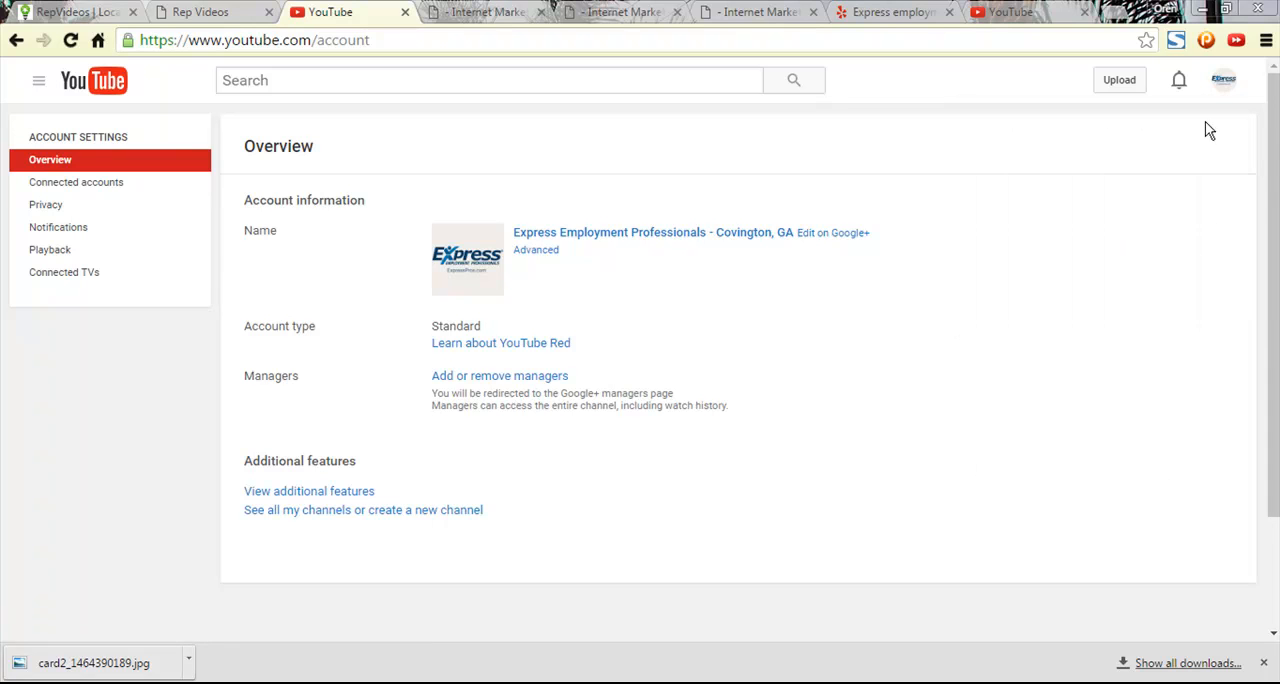
# - Check the active YouTube account and open the additional features page for the Express Employment Professionals channel
pyautogui.click(1224, 80)
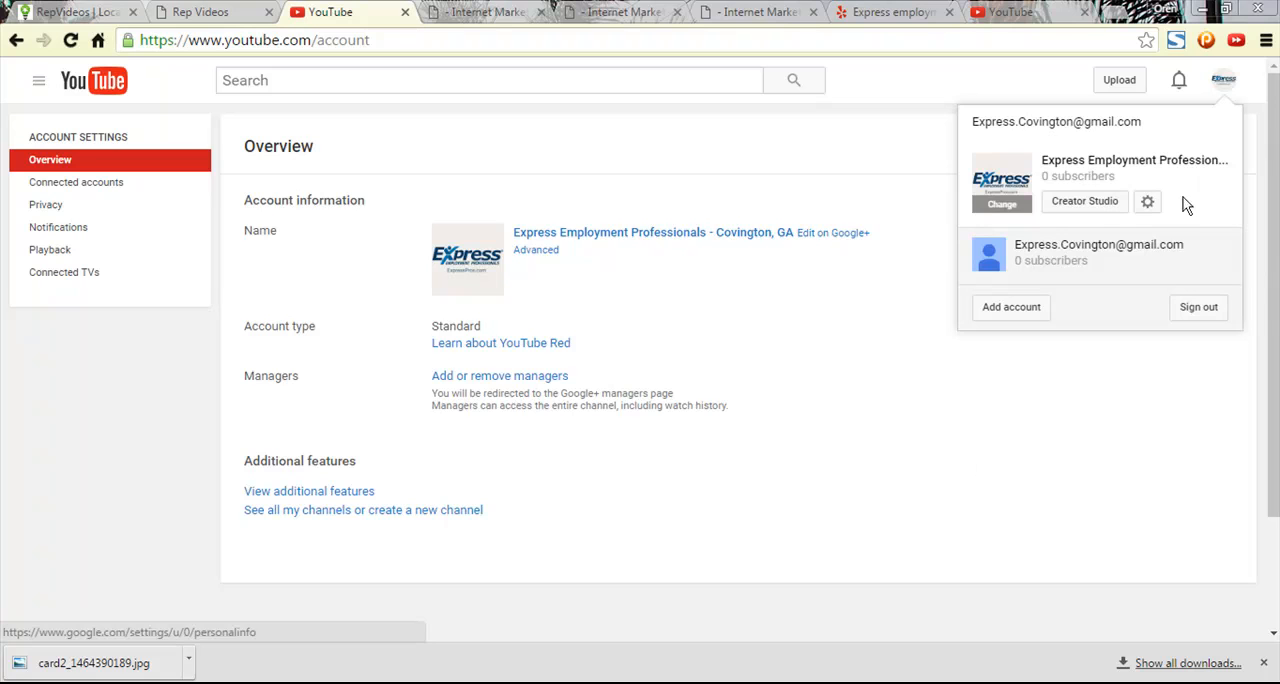
pyautogui.click(1224, 78)
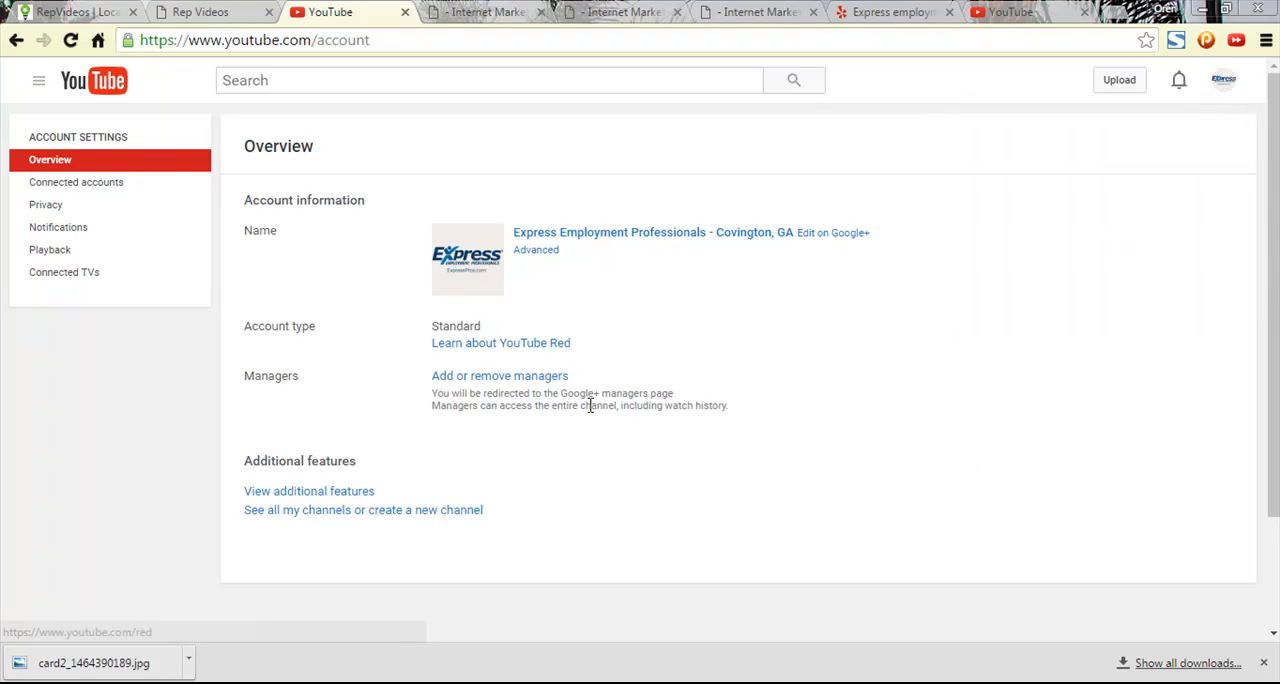
pyautogui.click(346, 492)
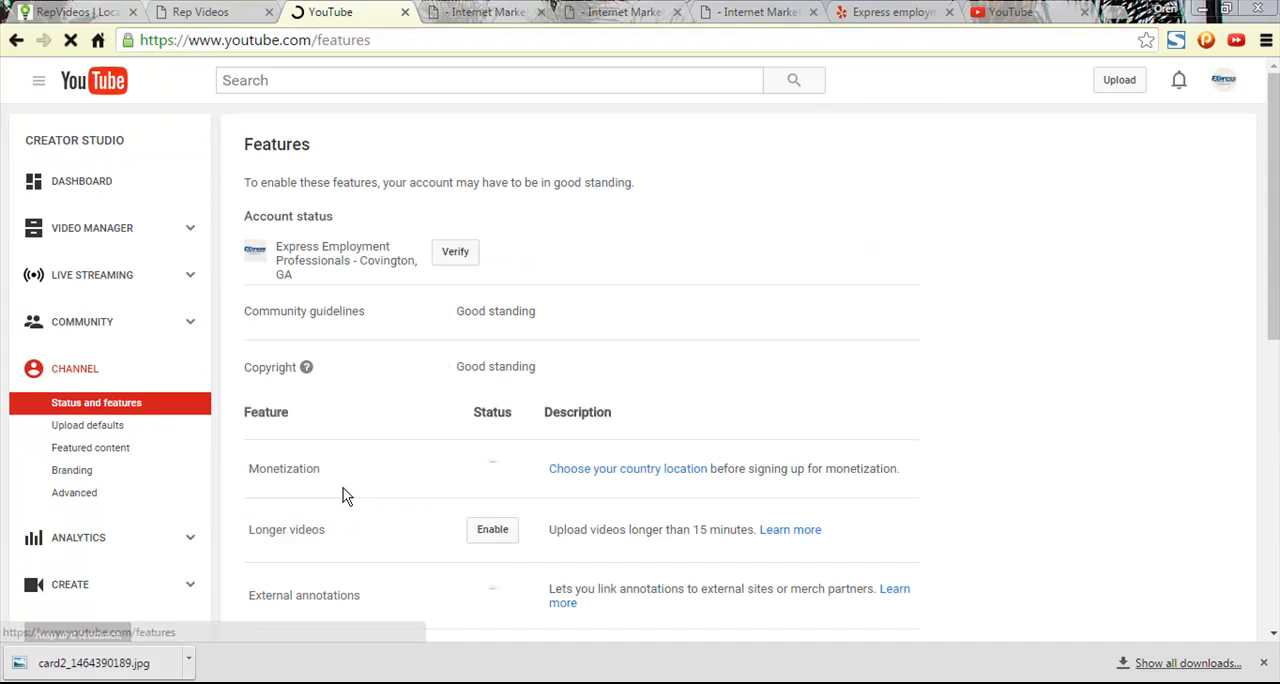
# - Start phone verification for the Express Employment Professionals channel, choosing an automated voice call in the United States to deliver the code
pyautogui.click(456, 256)
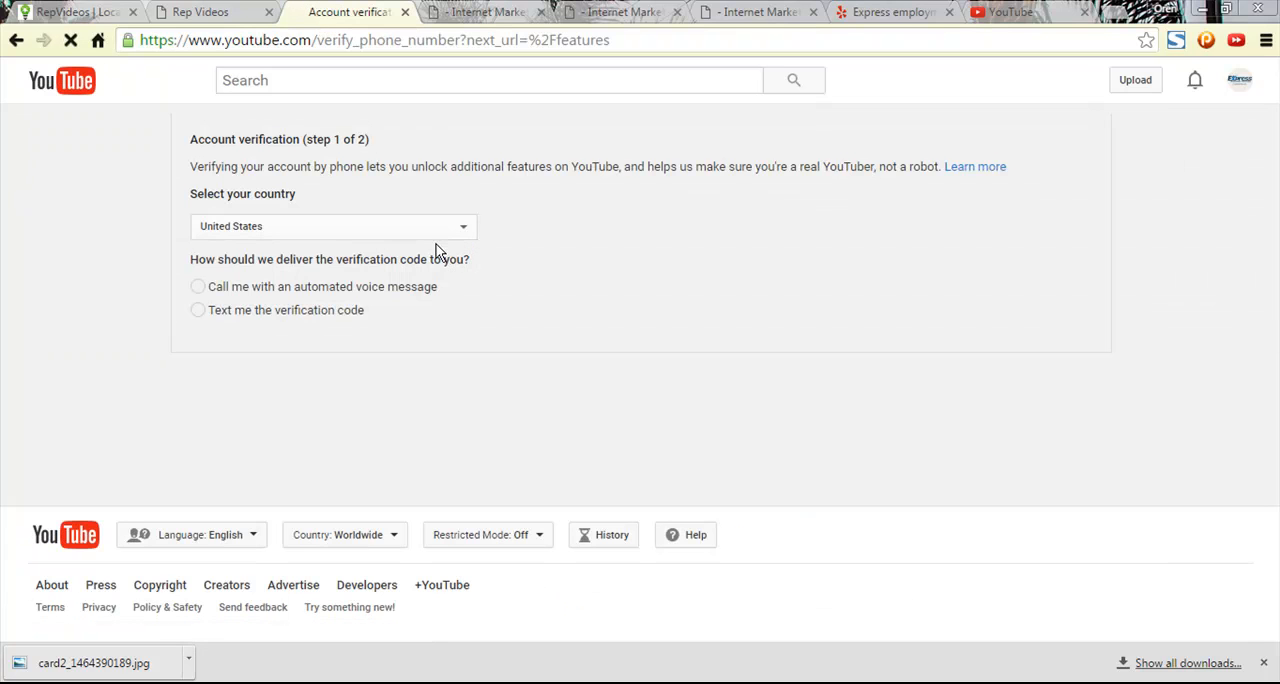
pyautogui.click(293, 229)
pyautogui.click(293, 229)
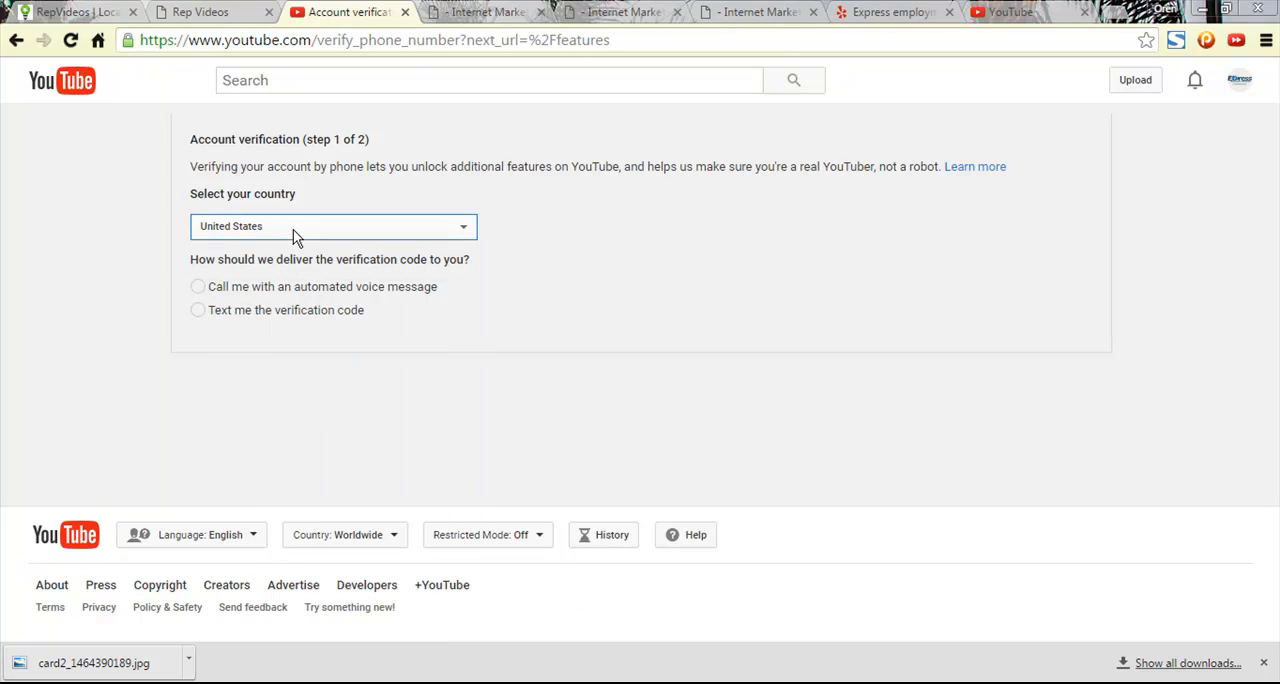
pyautogui.click(198, 310)
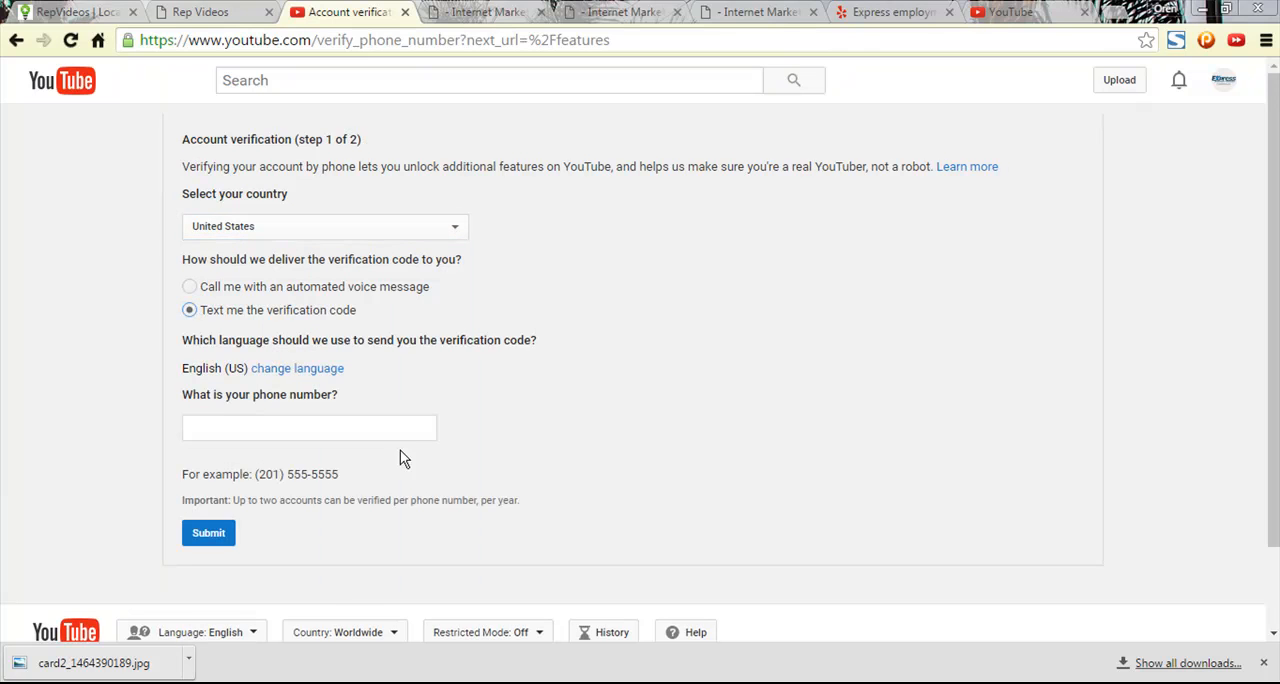
pyautogui.click(192, 288)
pyautogui.click(797, 408)
# - Try to request the verification call by entering and submitting the phone number
pyautogui.click(285, 423)
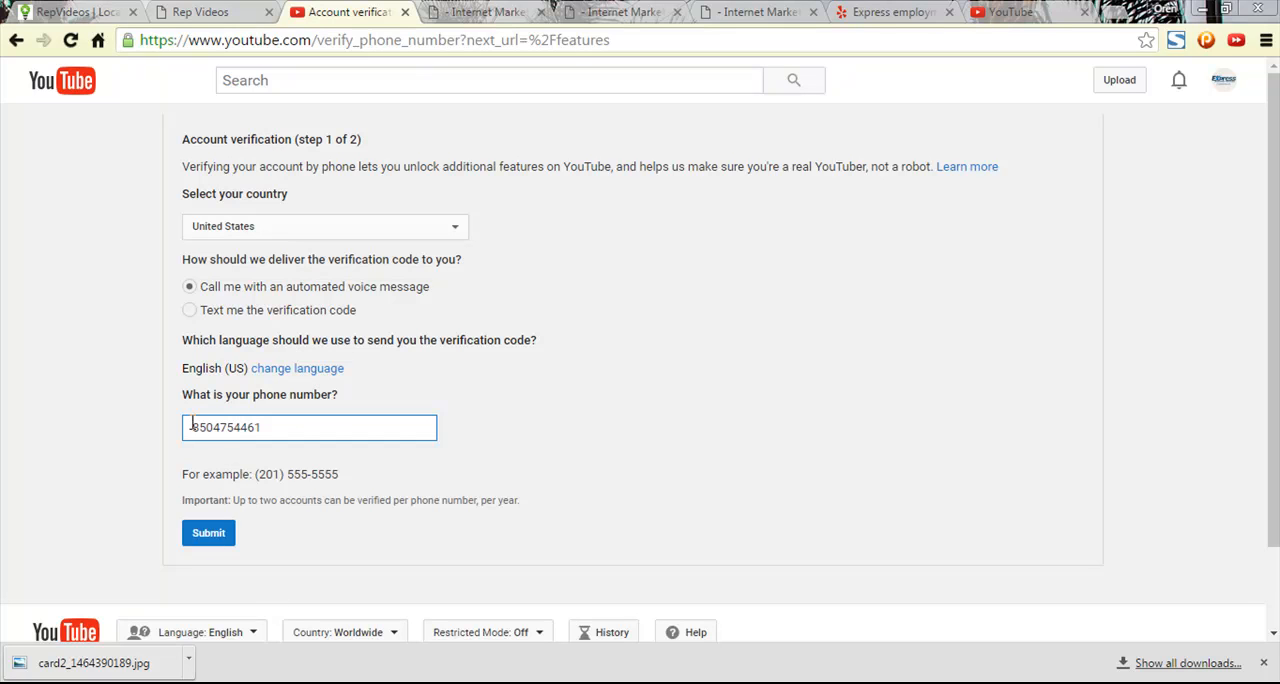
pyautogui.write('1')
pyautogui.write(')')
pyautogui.click(1119, 683)
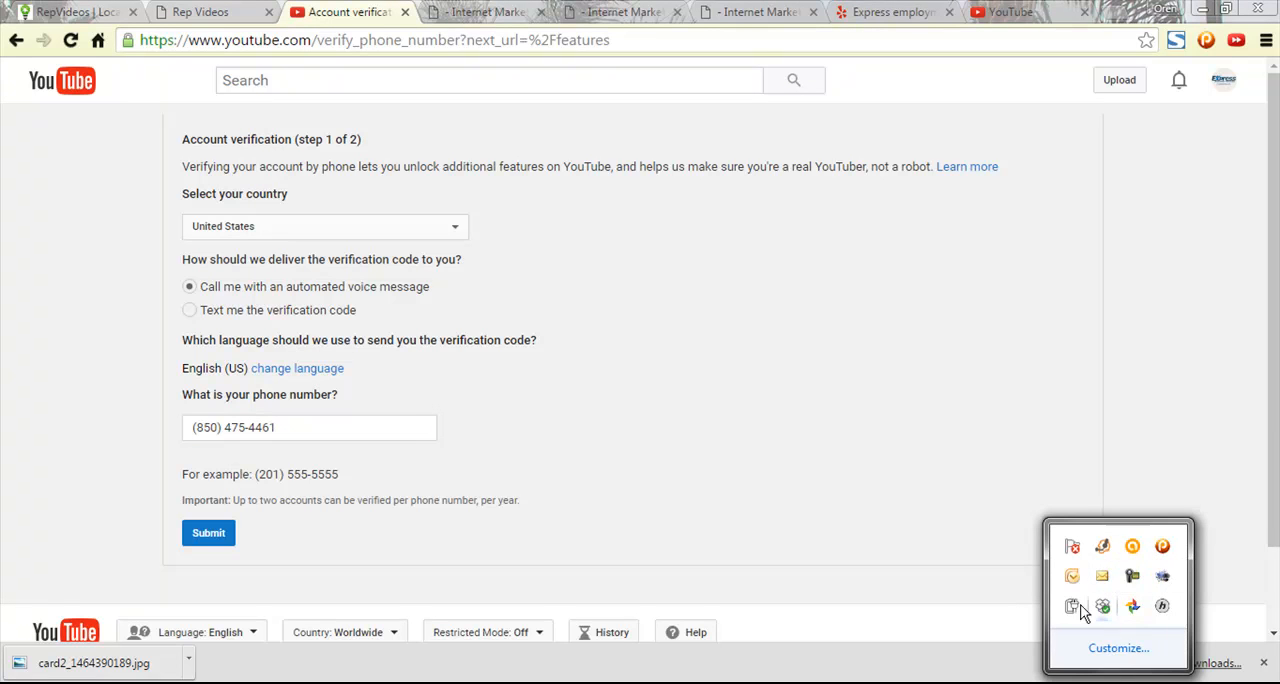
pyautogui.click(1102, 547)
pyautogui.click(385, 429)
pyautogui.click(203, 532)
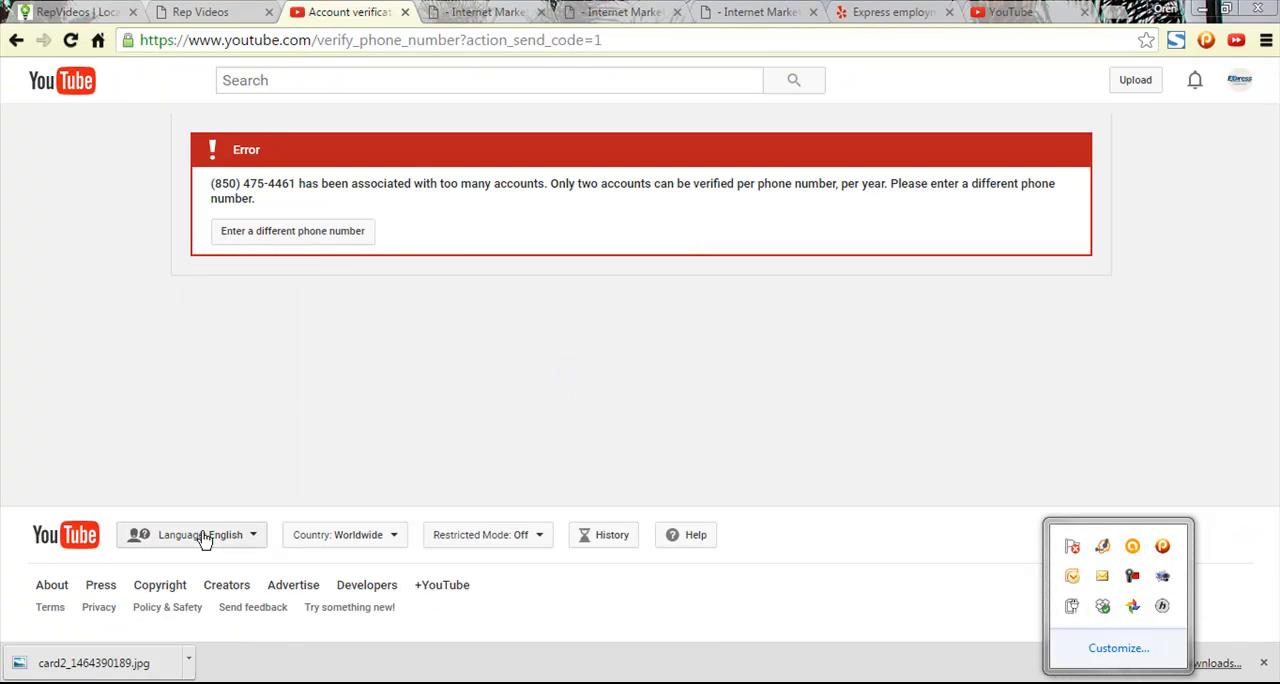
# - Try to request the automated voice call again with a different phone number
pyautogui.click(316, 233)
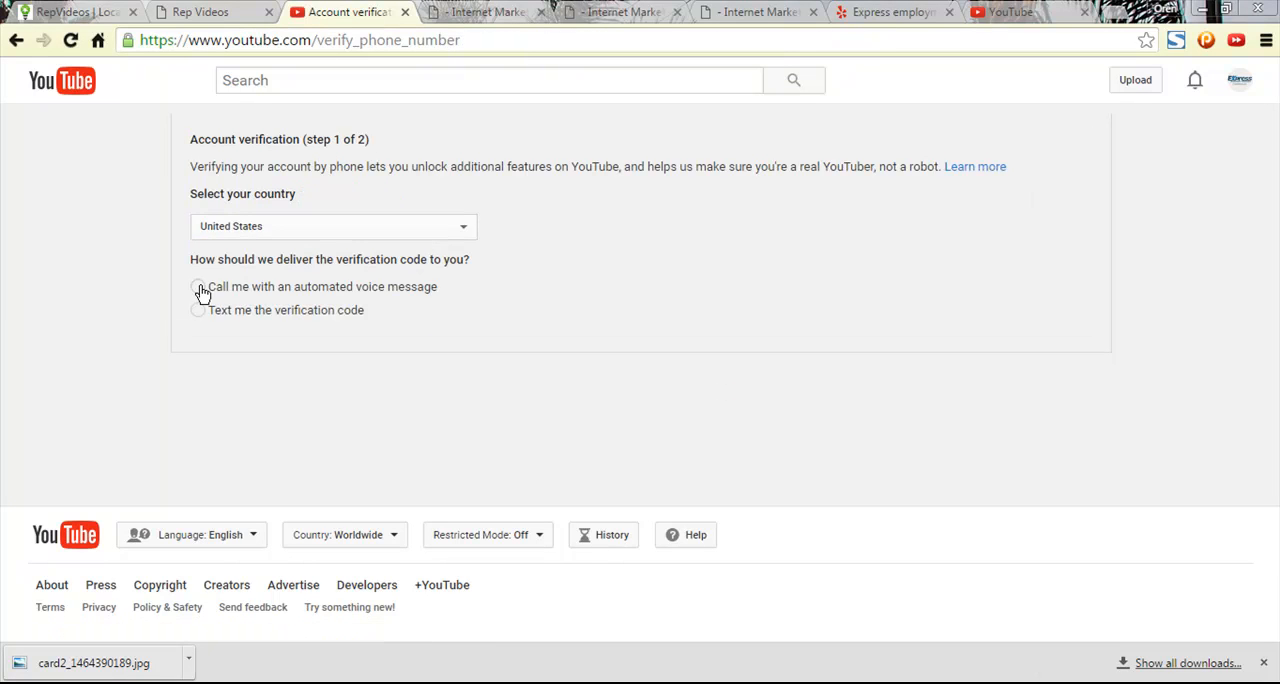
pyautogui.click(199, 287)
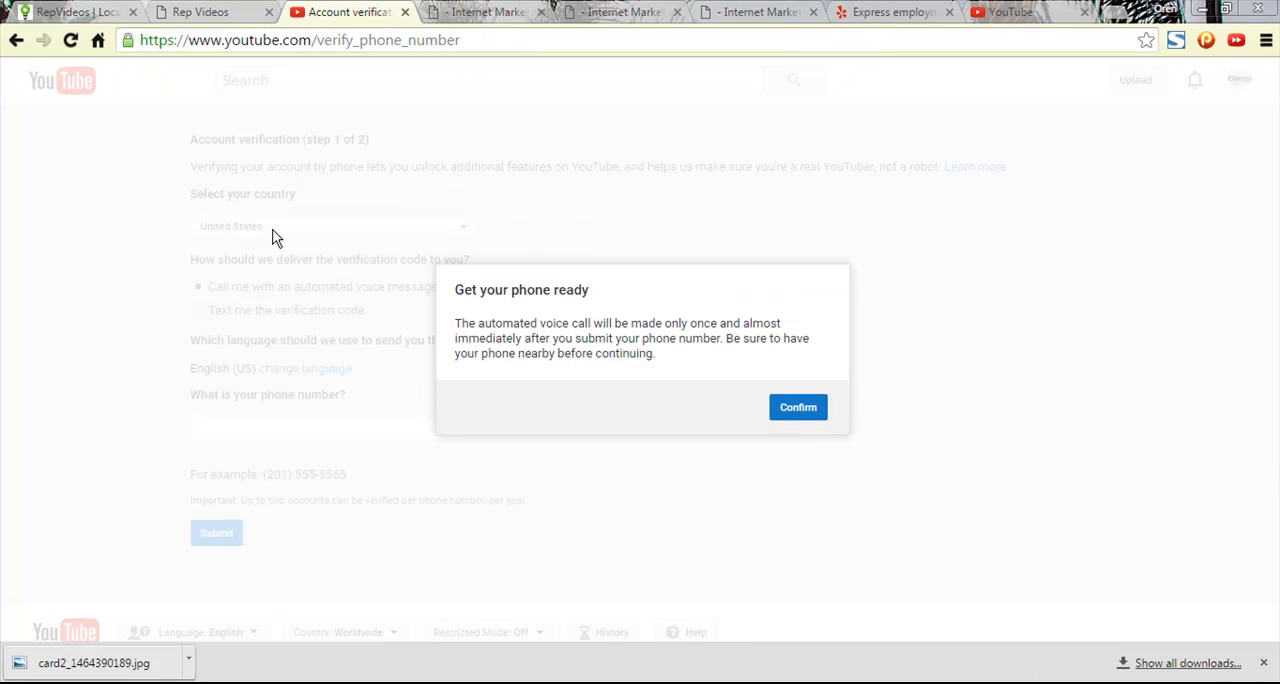
pyautogui.click(814, 406)
pyautogui.click(294, 423)
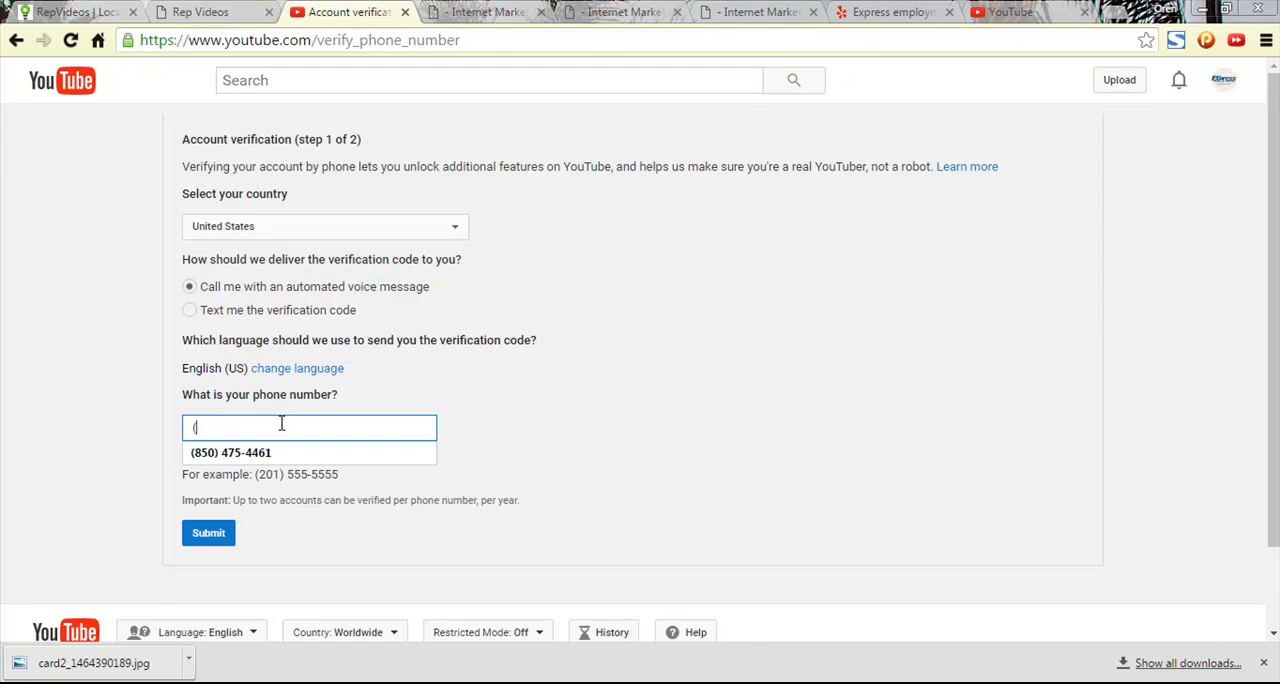
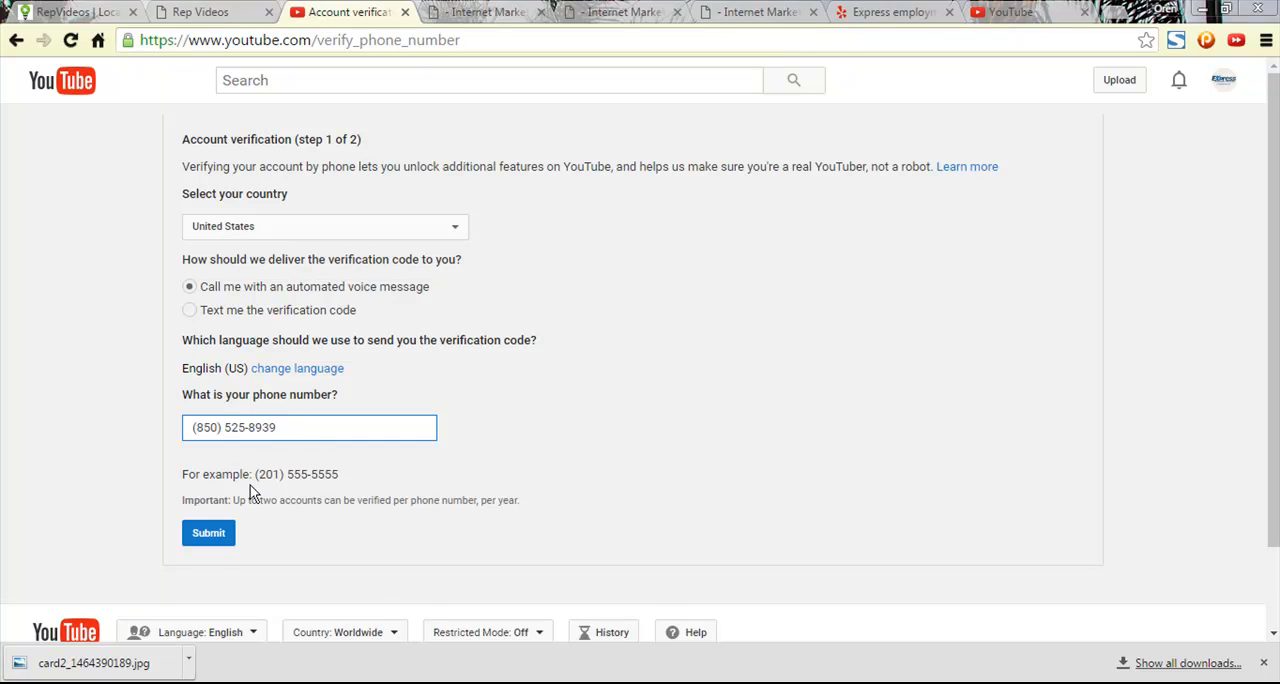
pyautogui.click(224, 537)
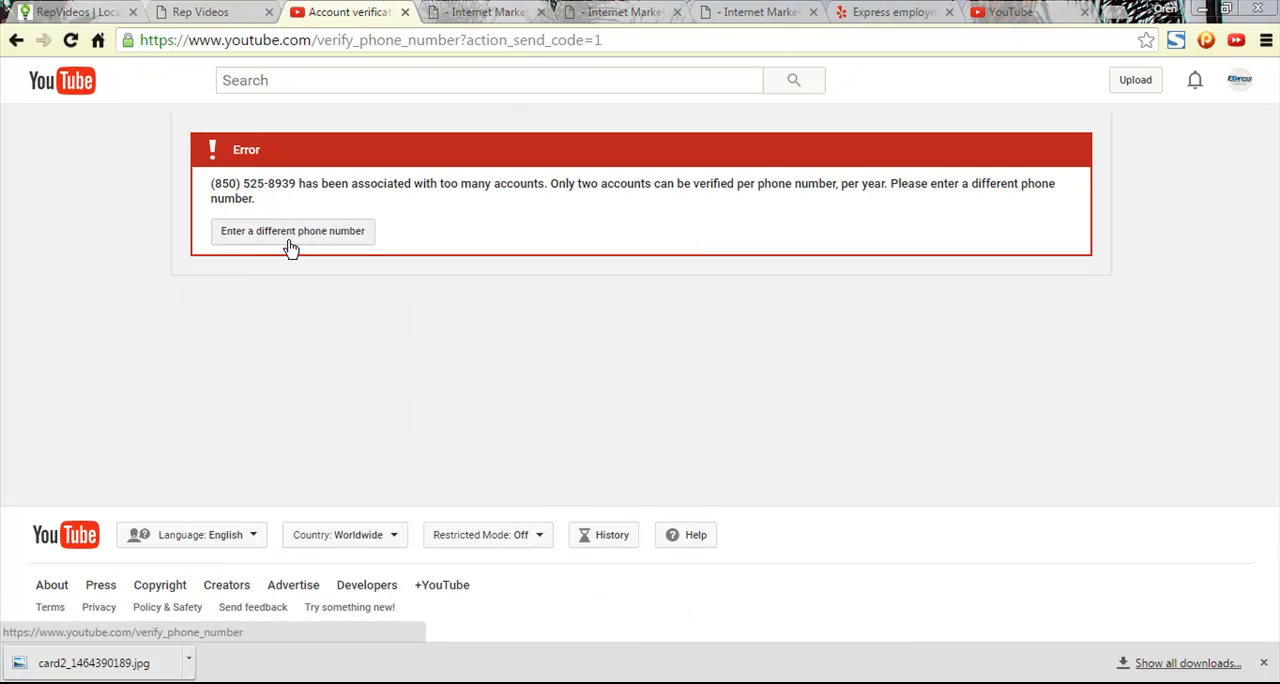
# - Switch the code delivery to a text message, enter the second phone number again and submit the request
pyautogui.click(295, 237)
pyautogui.click(193, 311)
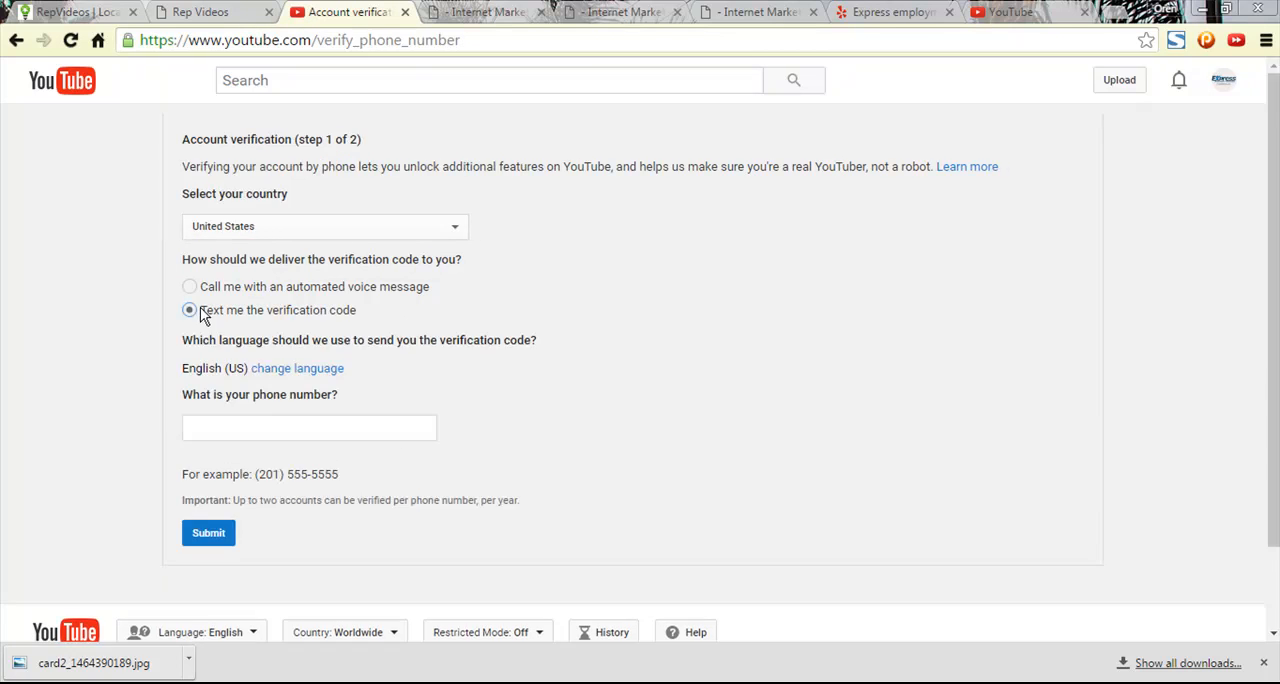
pyautogui.click(306, 432)
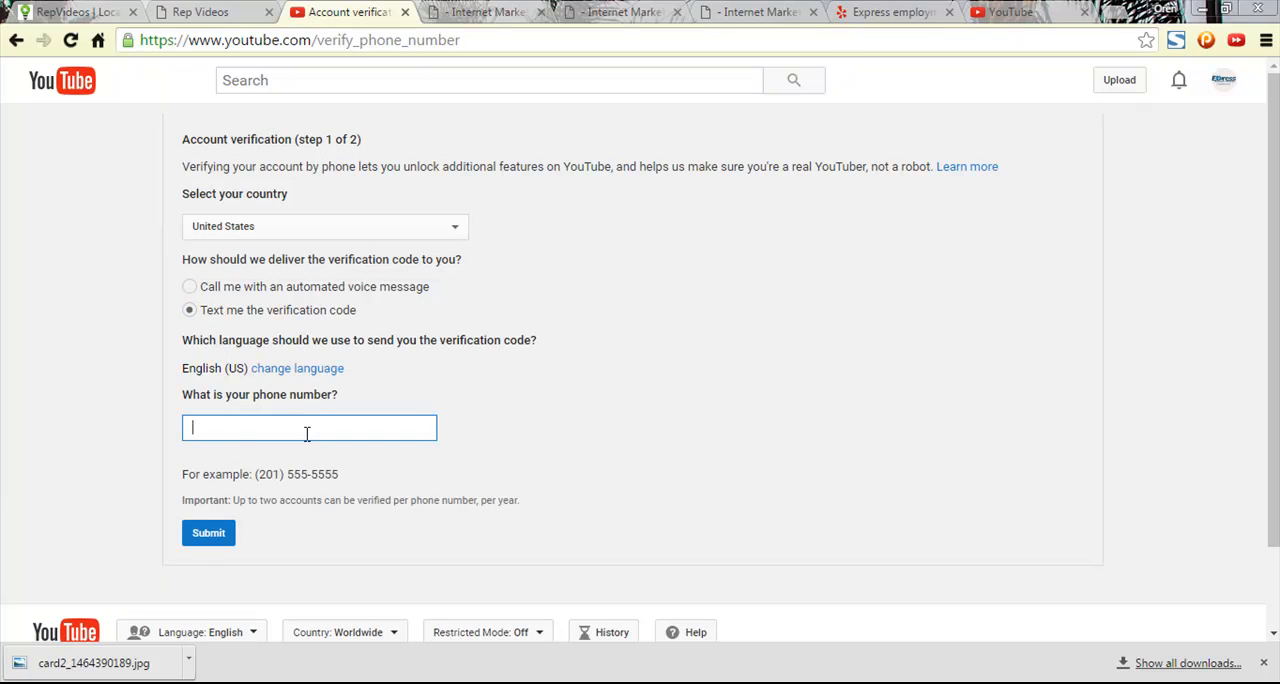
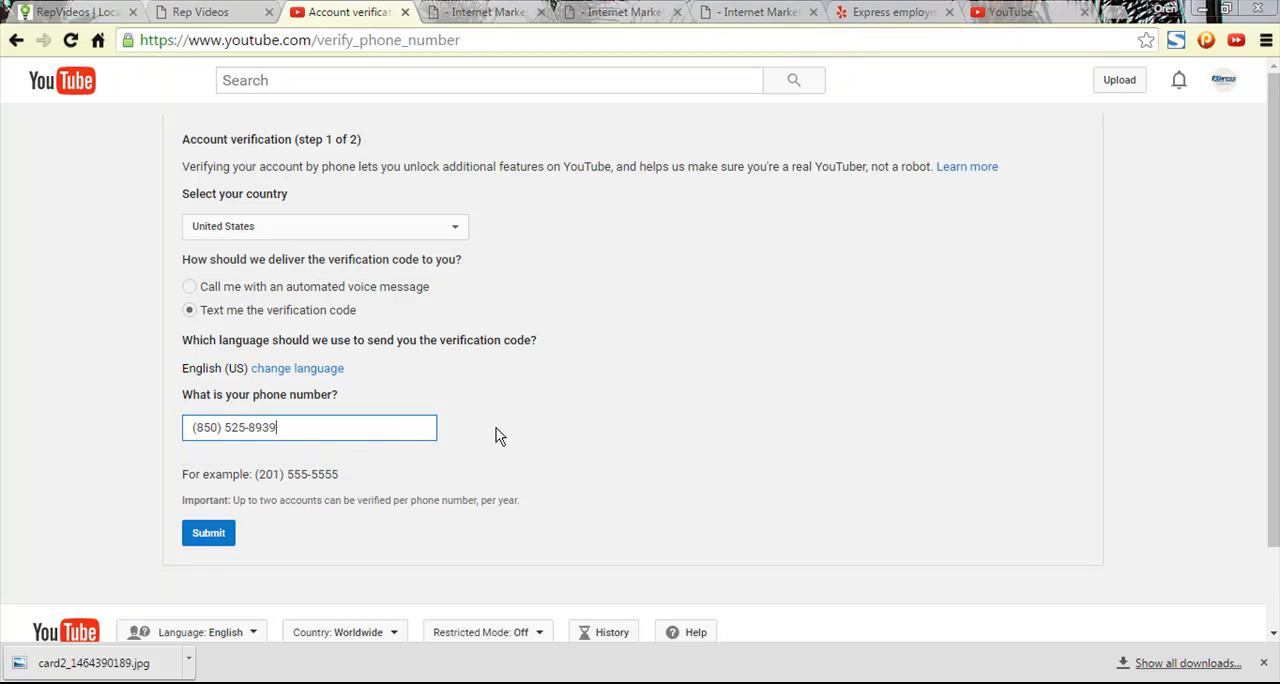
pyautogui.click(200, 537)
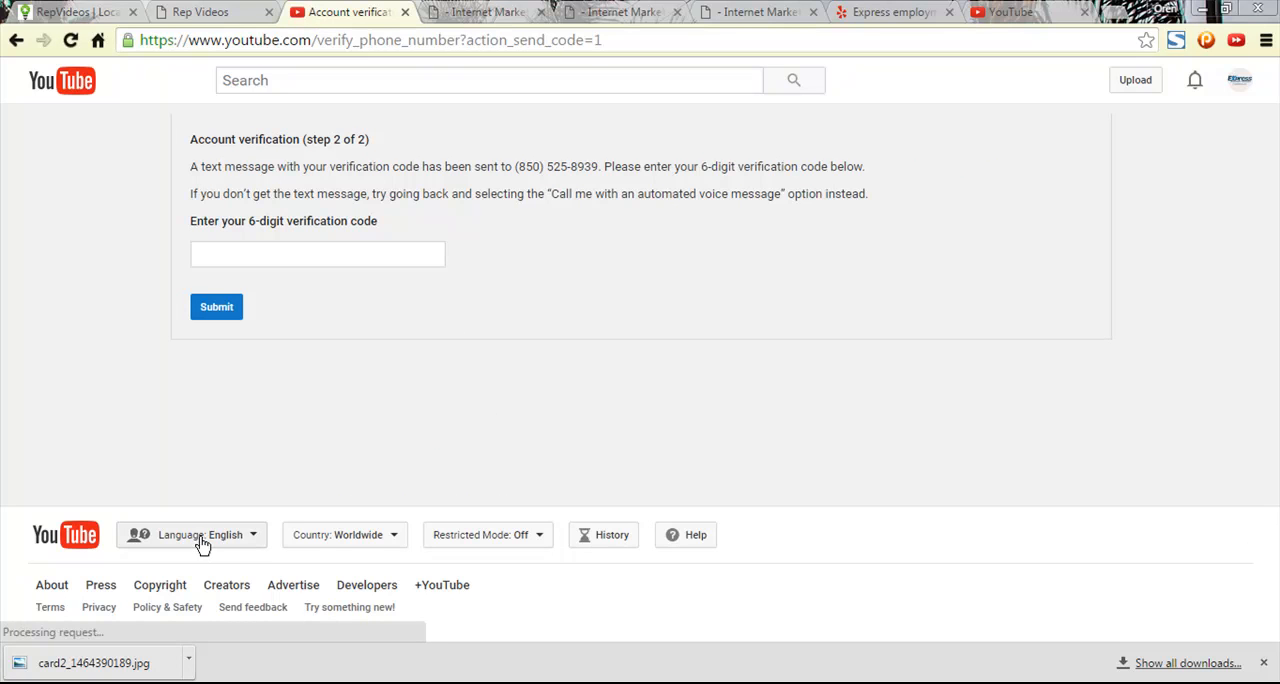
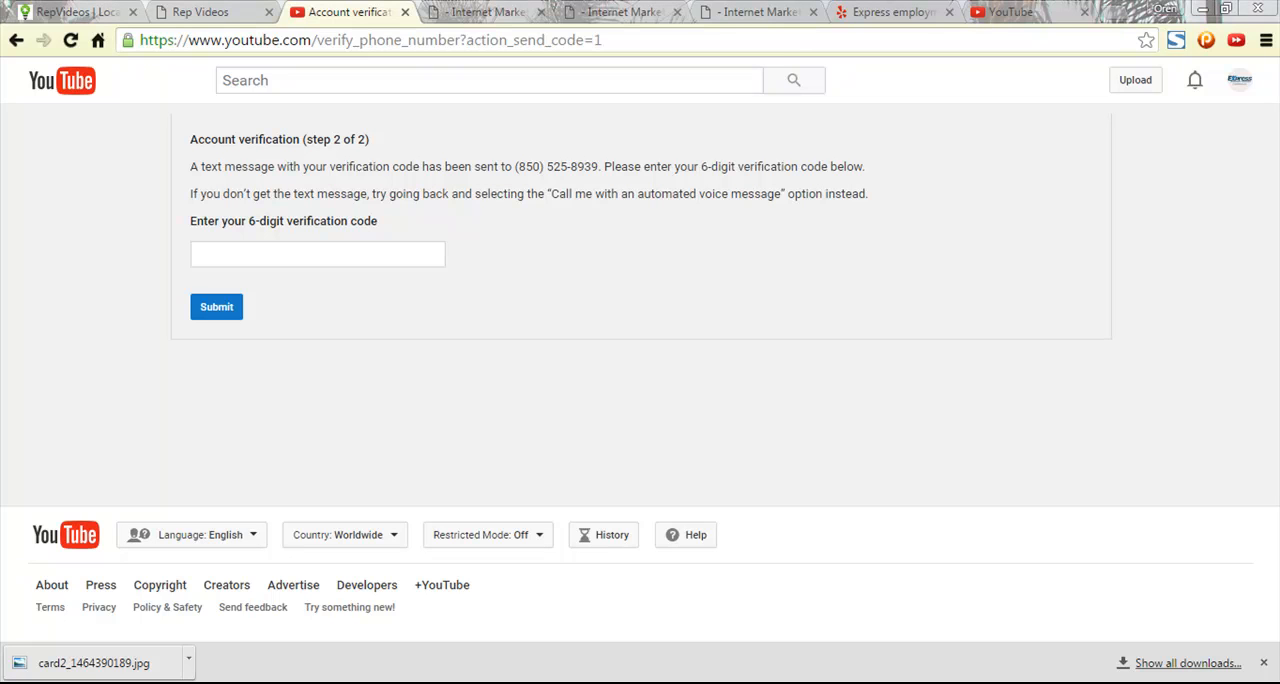
# - Submit the six-digit verification code from the text message and continue to the channel's features list to check the enabled features
pyautogui.click(291, 259)
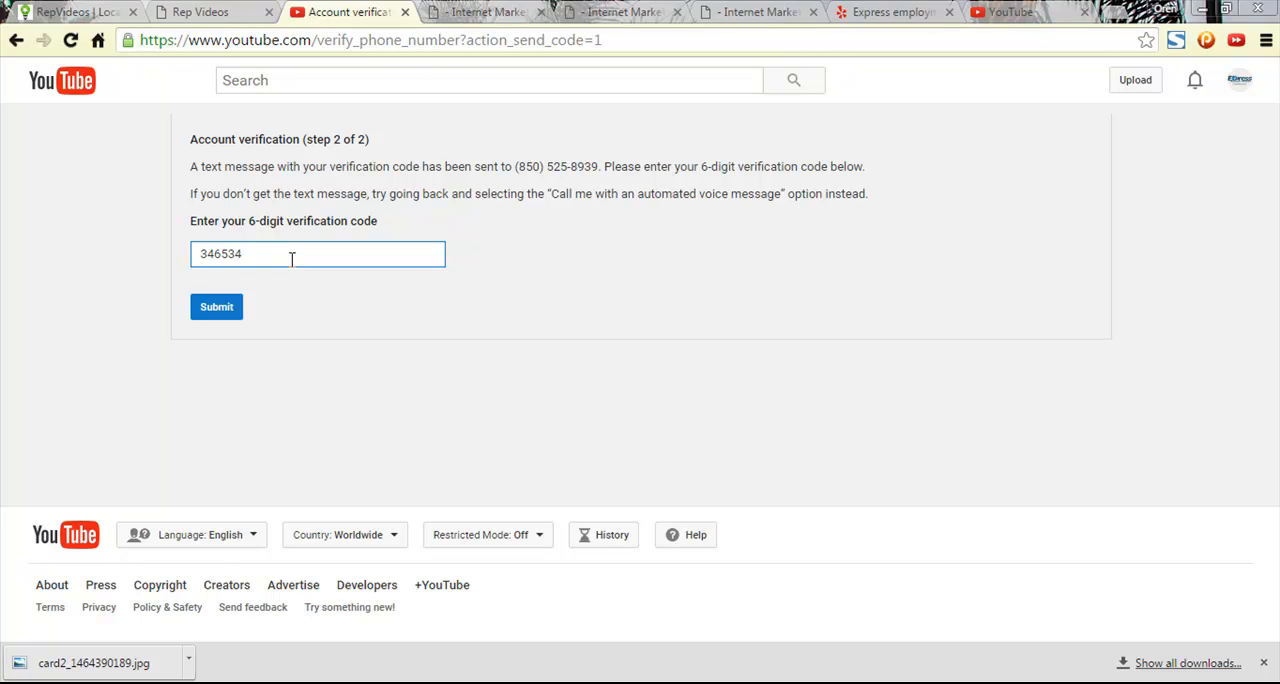
pyautogui.click(208, 306)
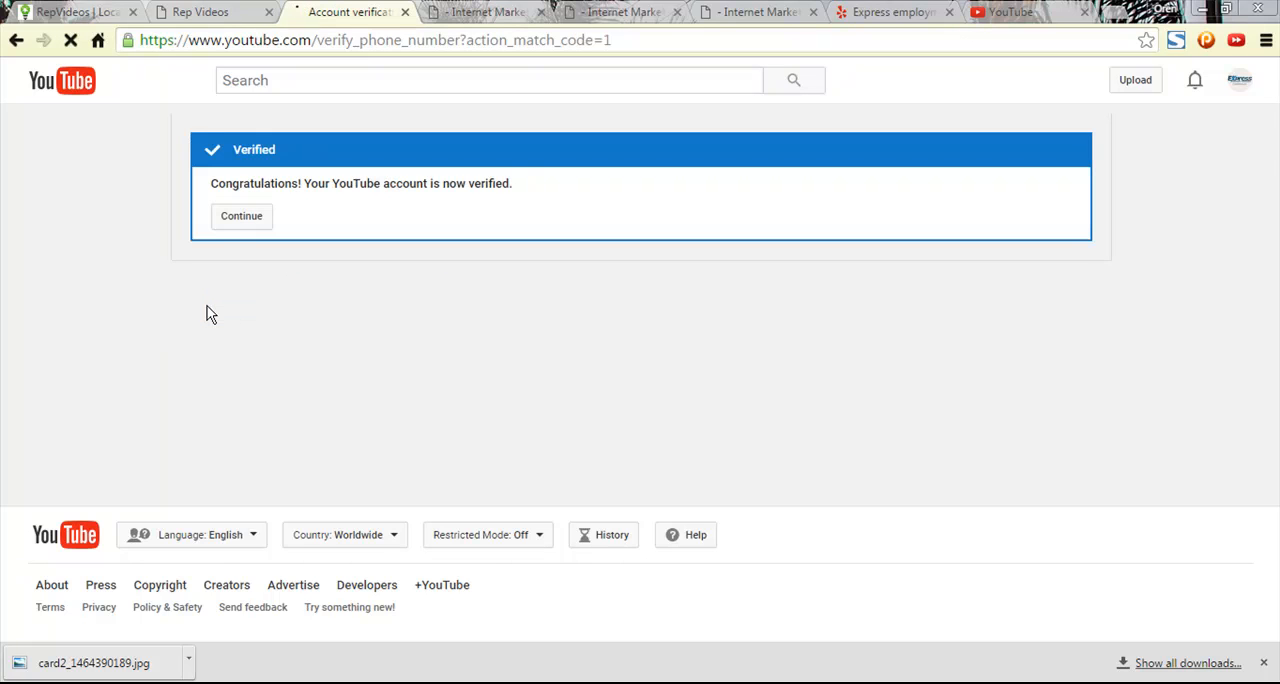
pyautogui.click(253, 219)
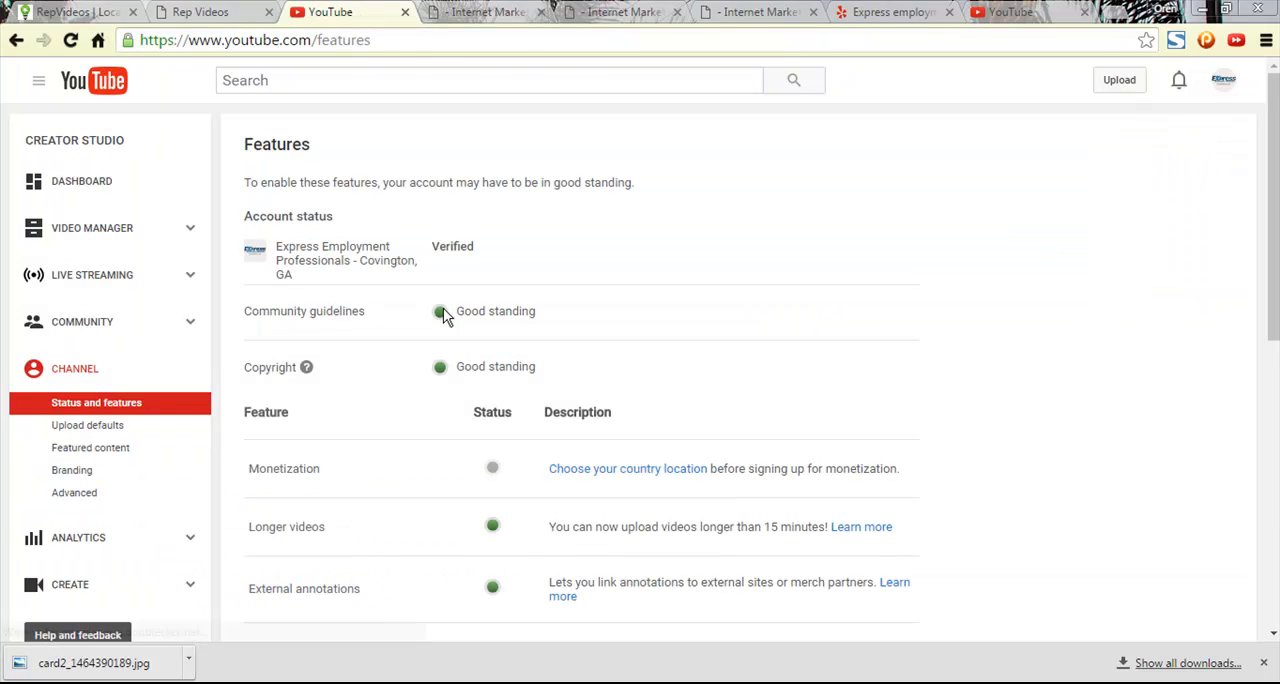
pyautogui.scroll(-5, 647, 447)
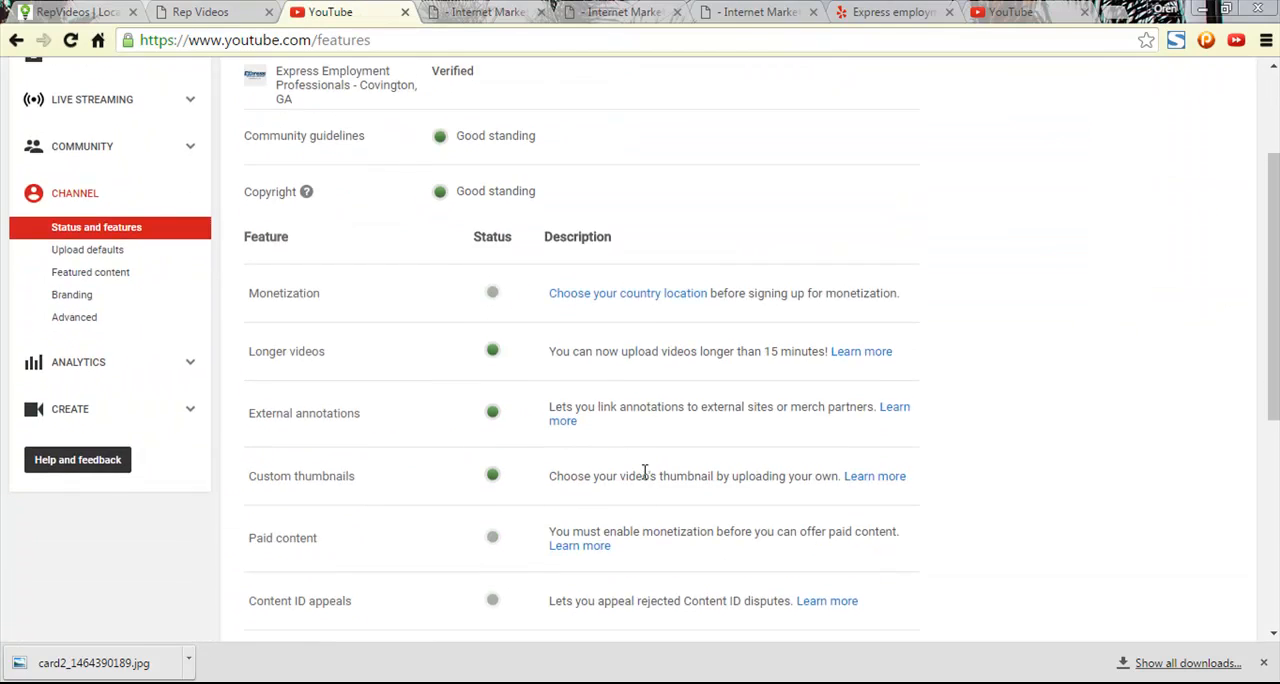
pyautogui.scroll(5, 641, 475)
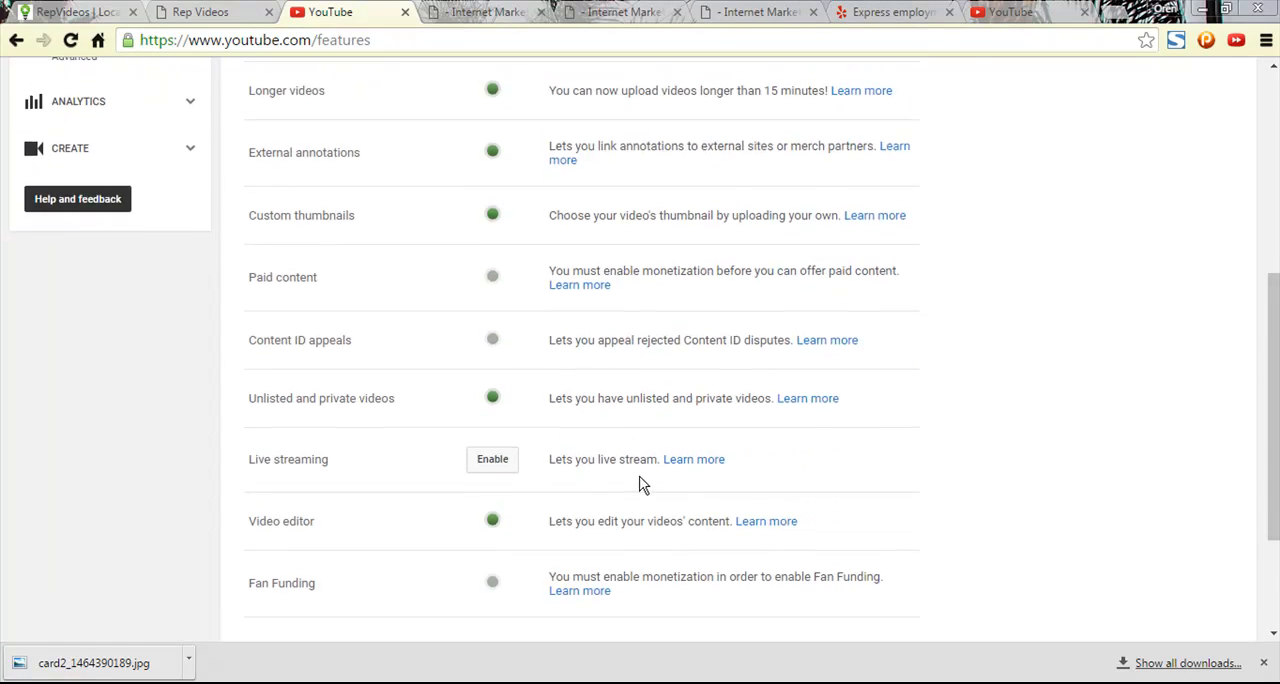
# - Switch to RepVideos and examine the connected accounts and the account types available for connection in the broadcast setup
pyautogui.click(228, 11)
pyautogui.click(661, 598)
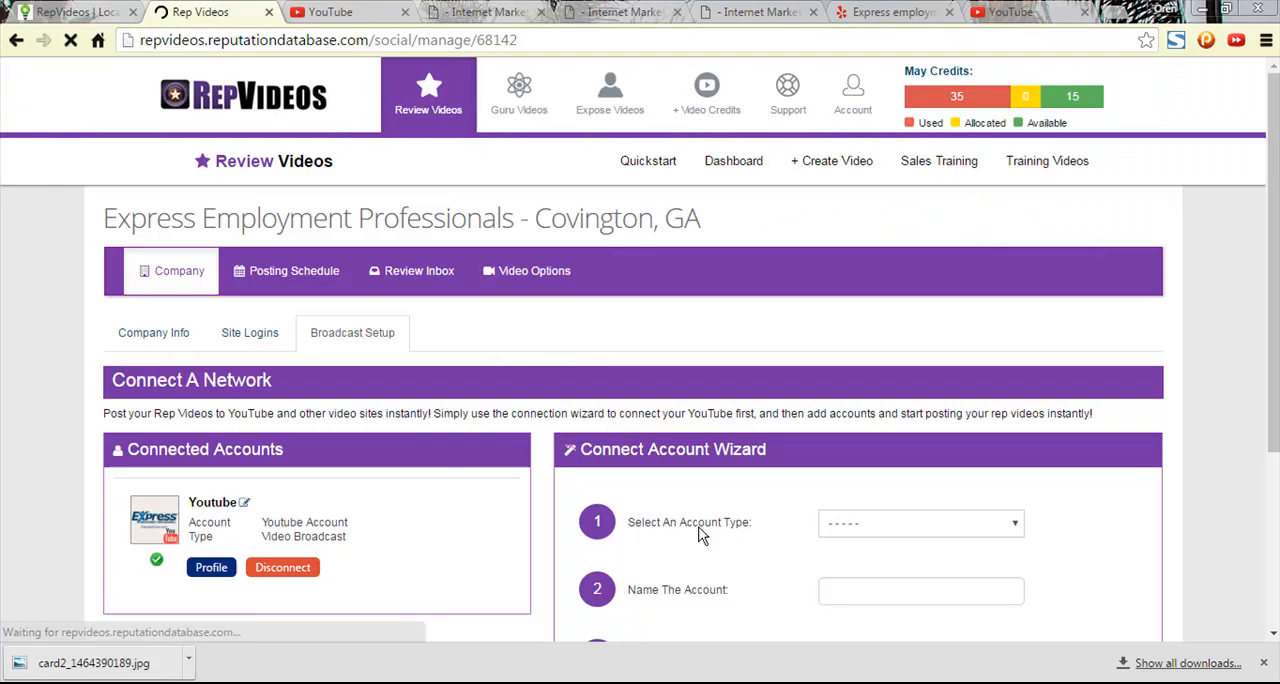
pyautogui.scroll(-2, 333, 465)
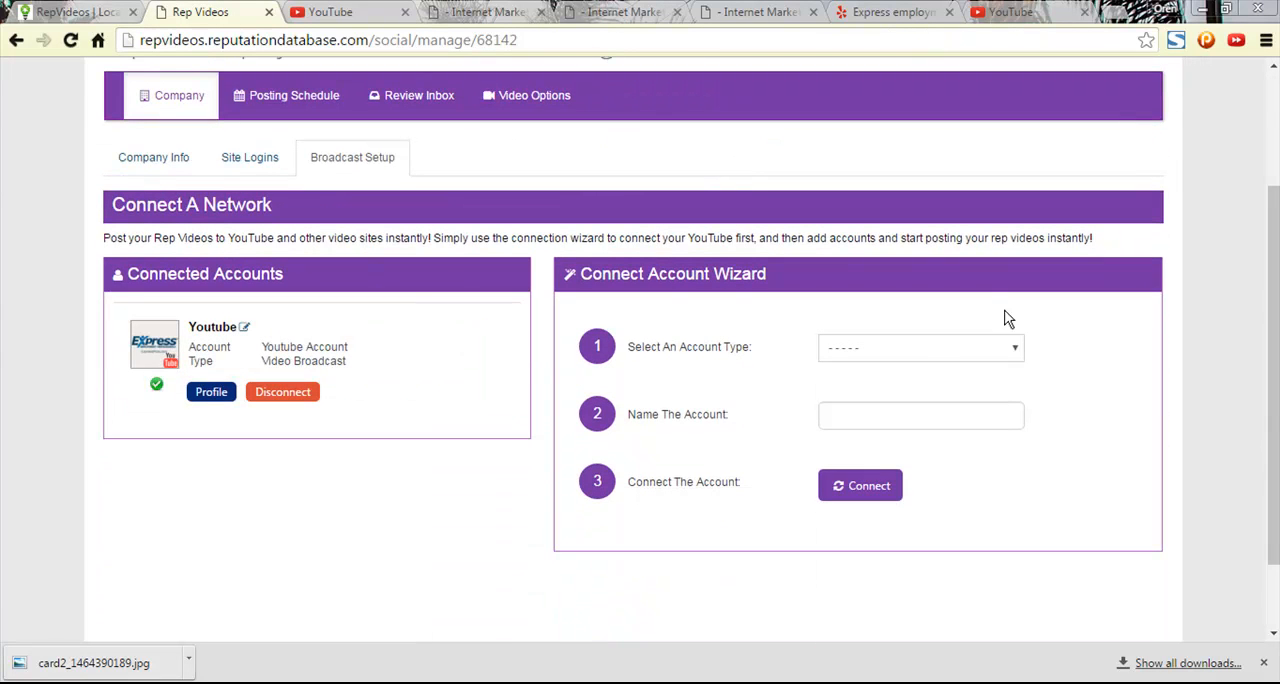
pyautogui.click(920, 347)
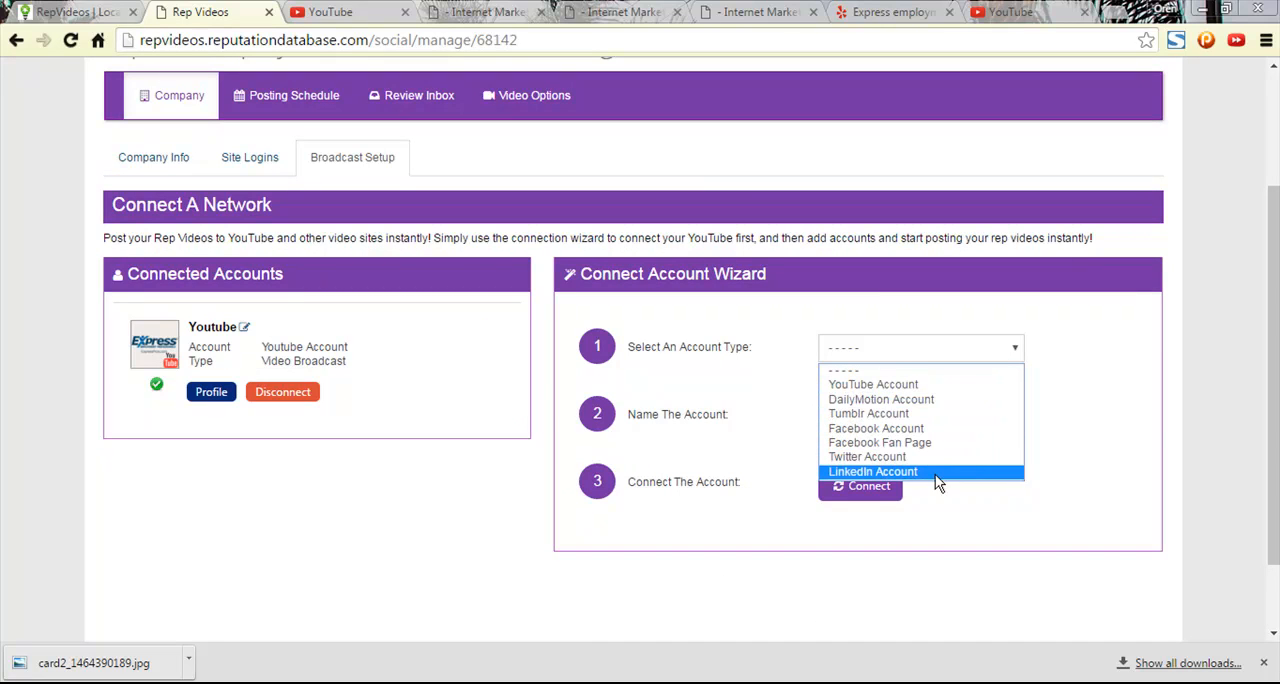
pyautogui.click(928, 632)
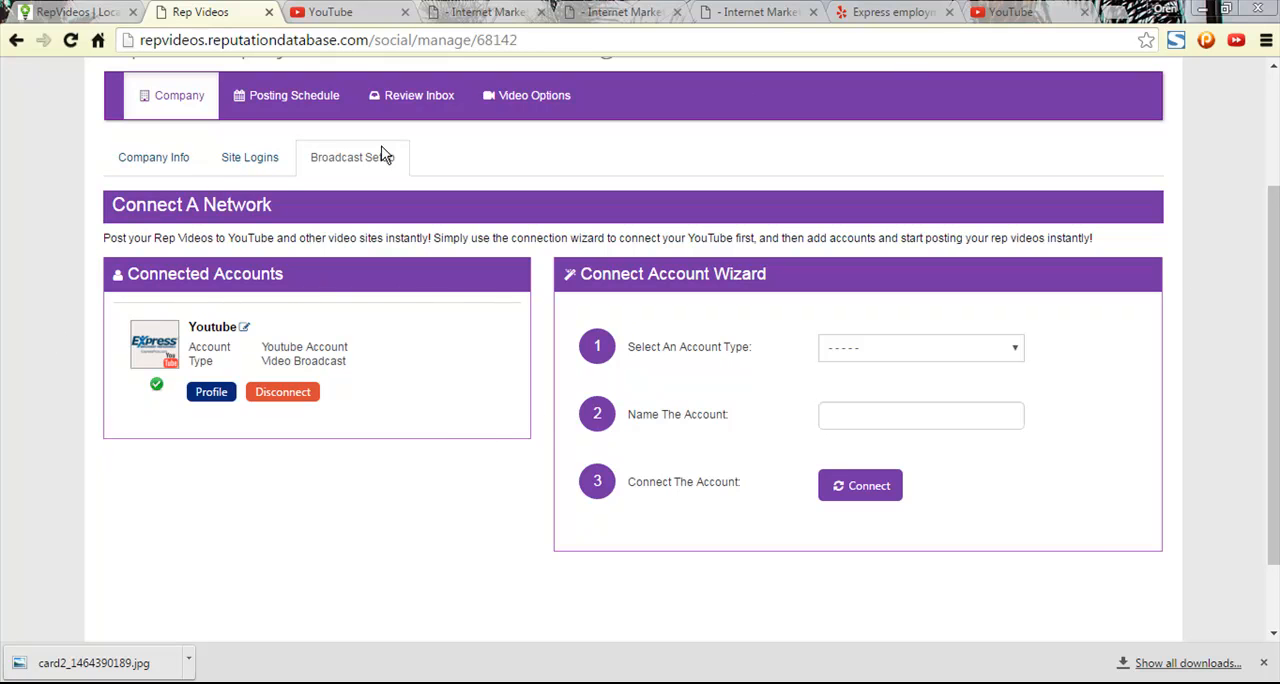
pyautogui.click(966, 348)
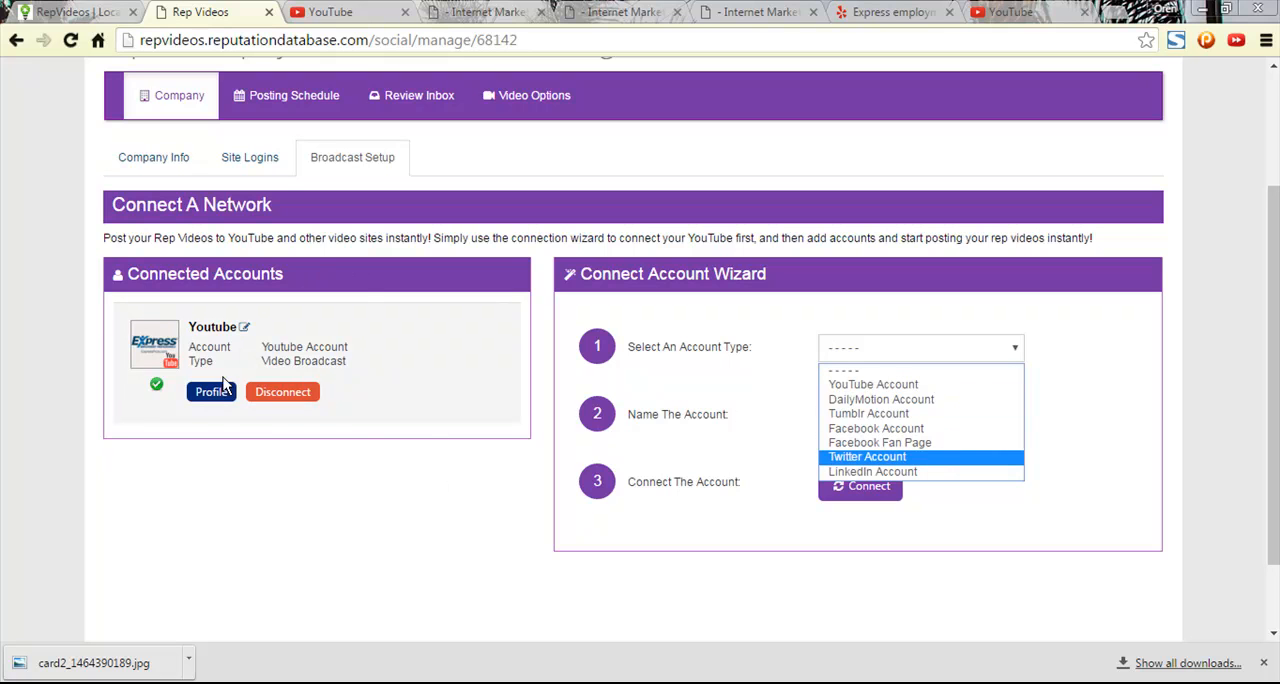
pyautogui.click(711, 581)
pyautogui.scroll(2, 614, 493)
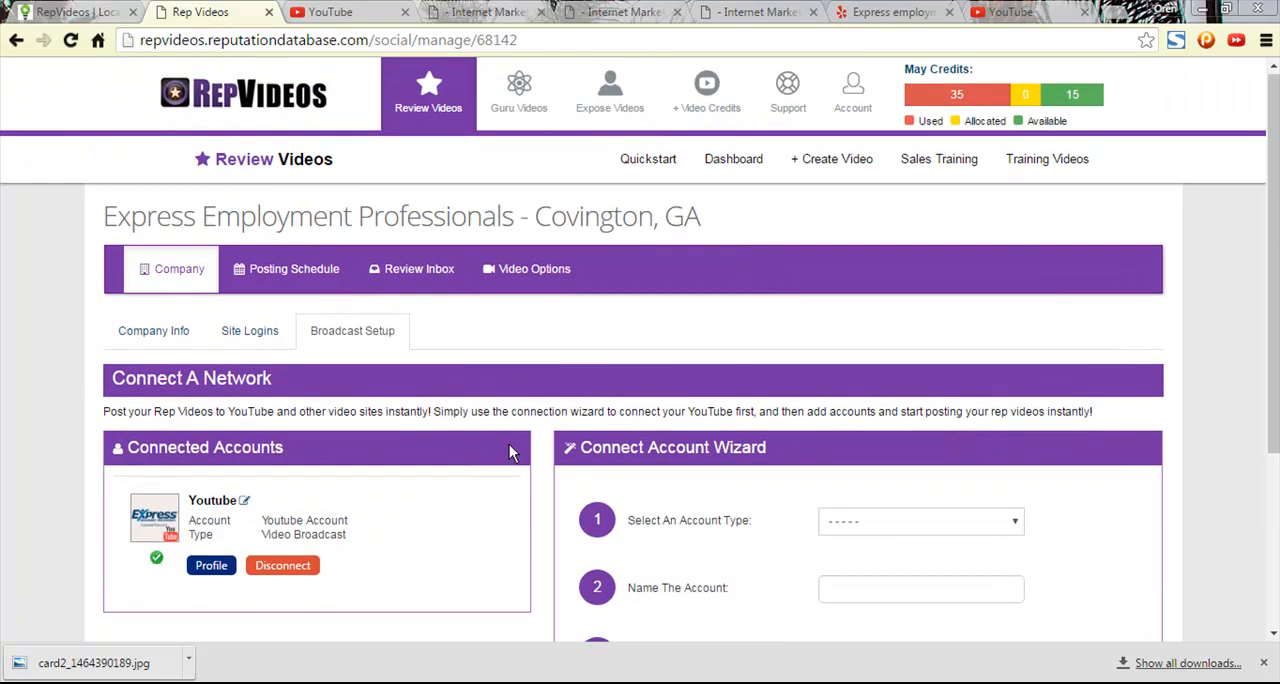
pyautogui.scroll(-3, 514, 450)
pyautogui.scroll(2, 514, 500)
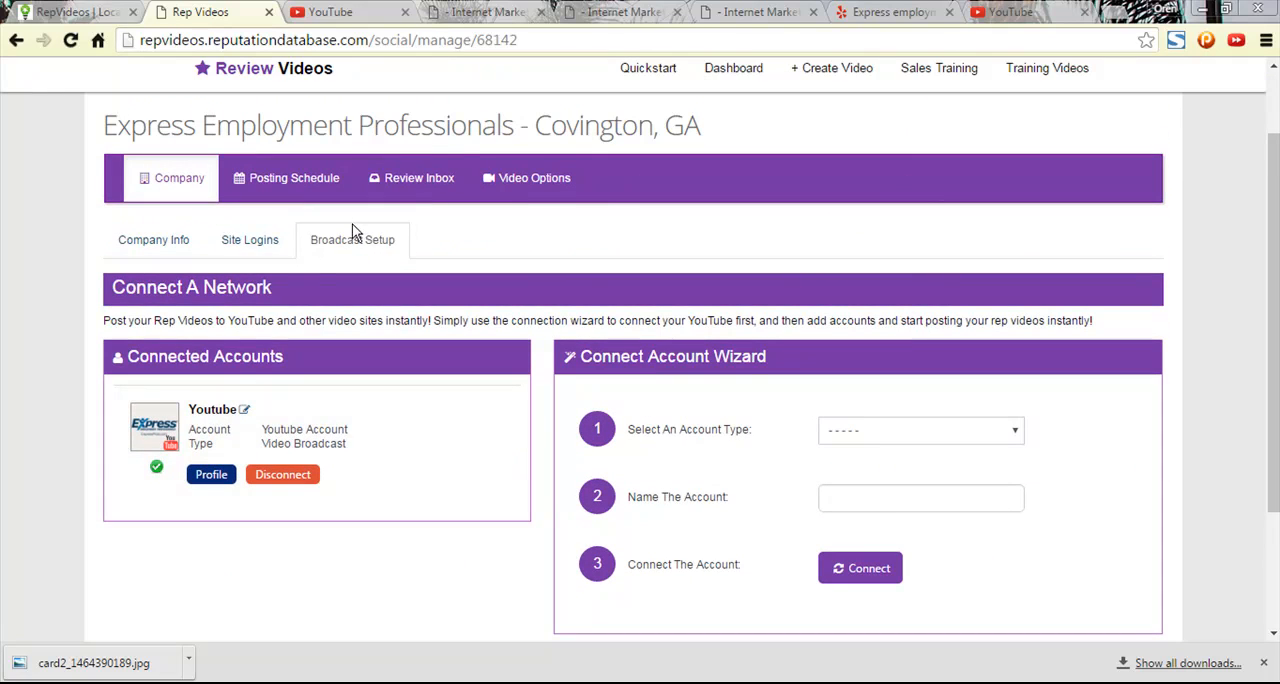
# - Open the company's Video Options and set custom layout colors using the dark teal swatch
pyautogui.click(448, 190)
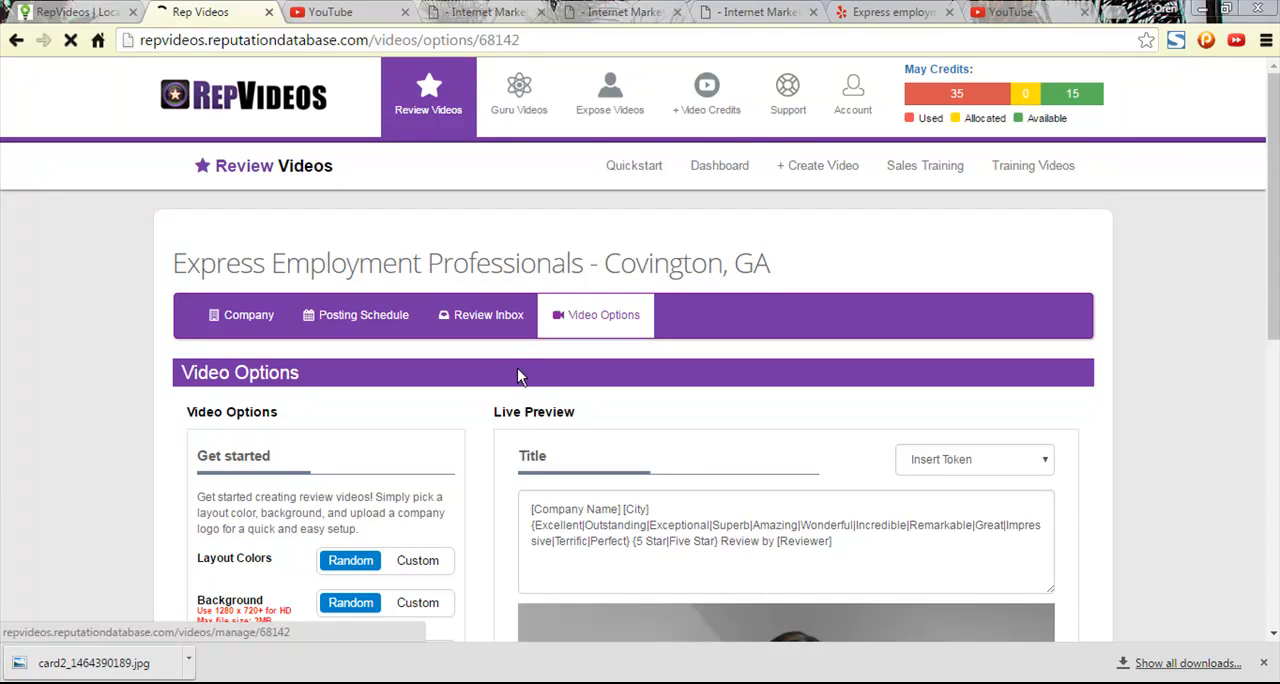
pyautogui.scroll(-4, 516, 383)
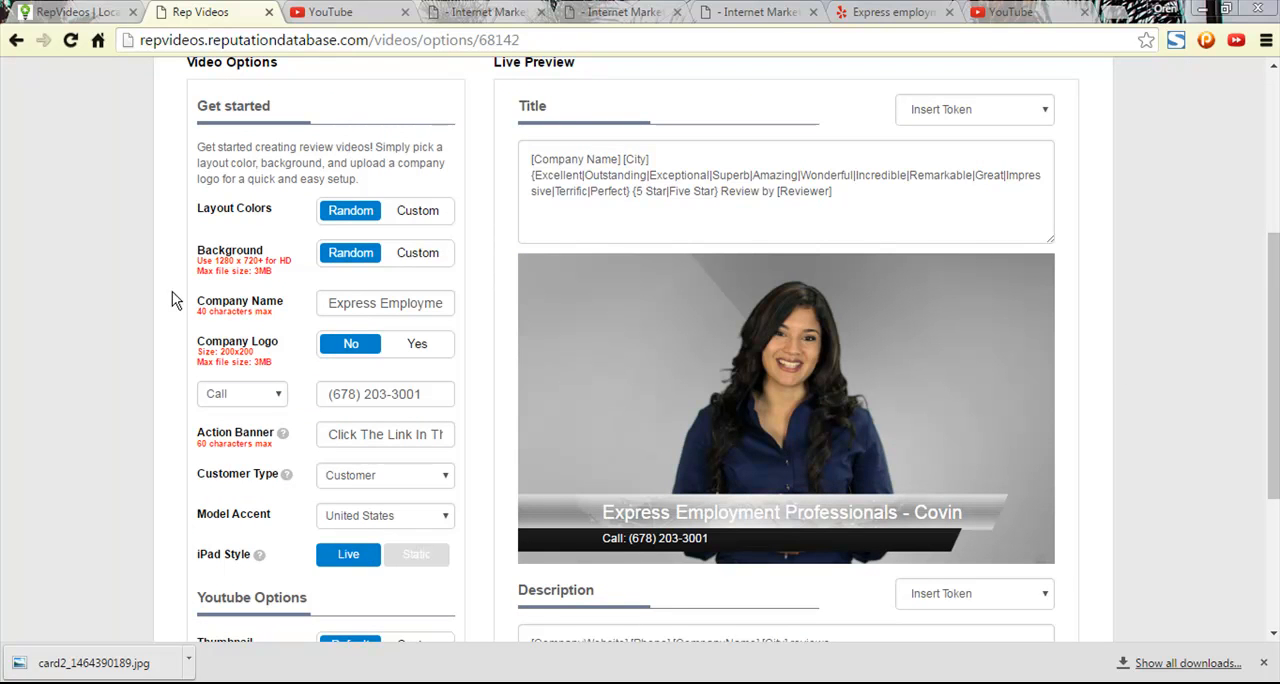
pyautogui.click(417, 210)
pyautogui.click(438, 244)
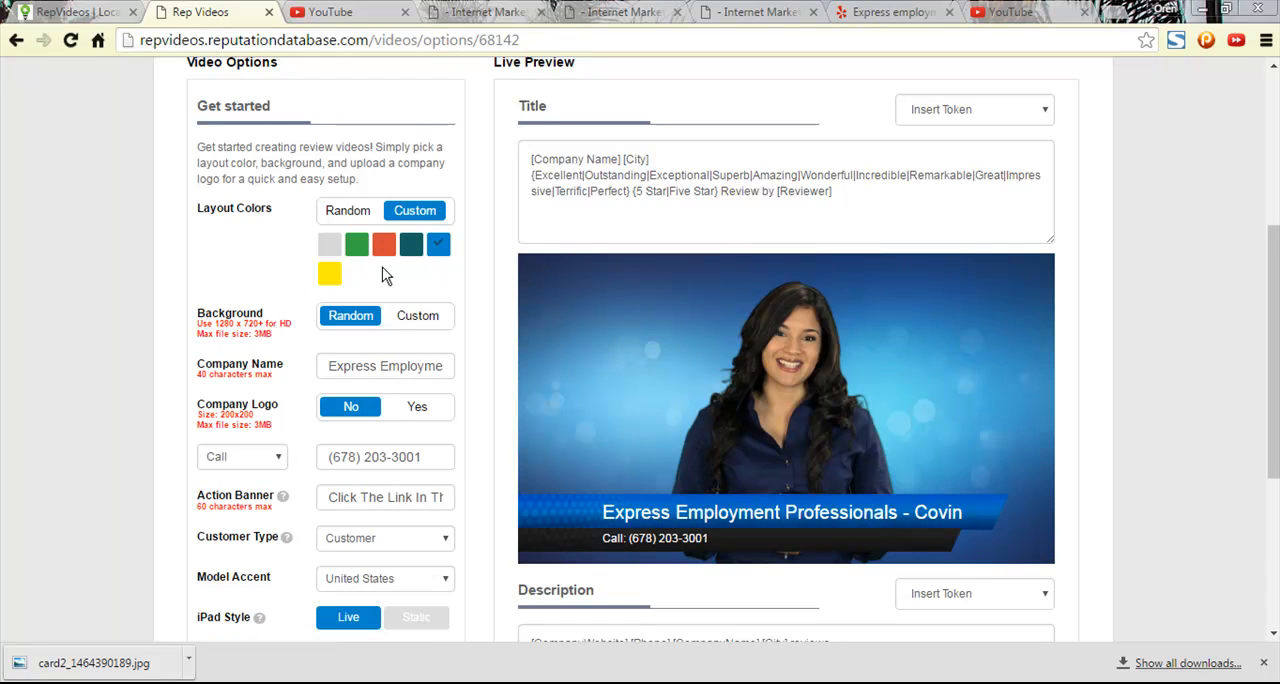
pyautogui.click(411, 244)
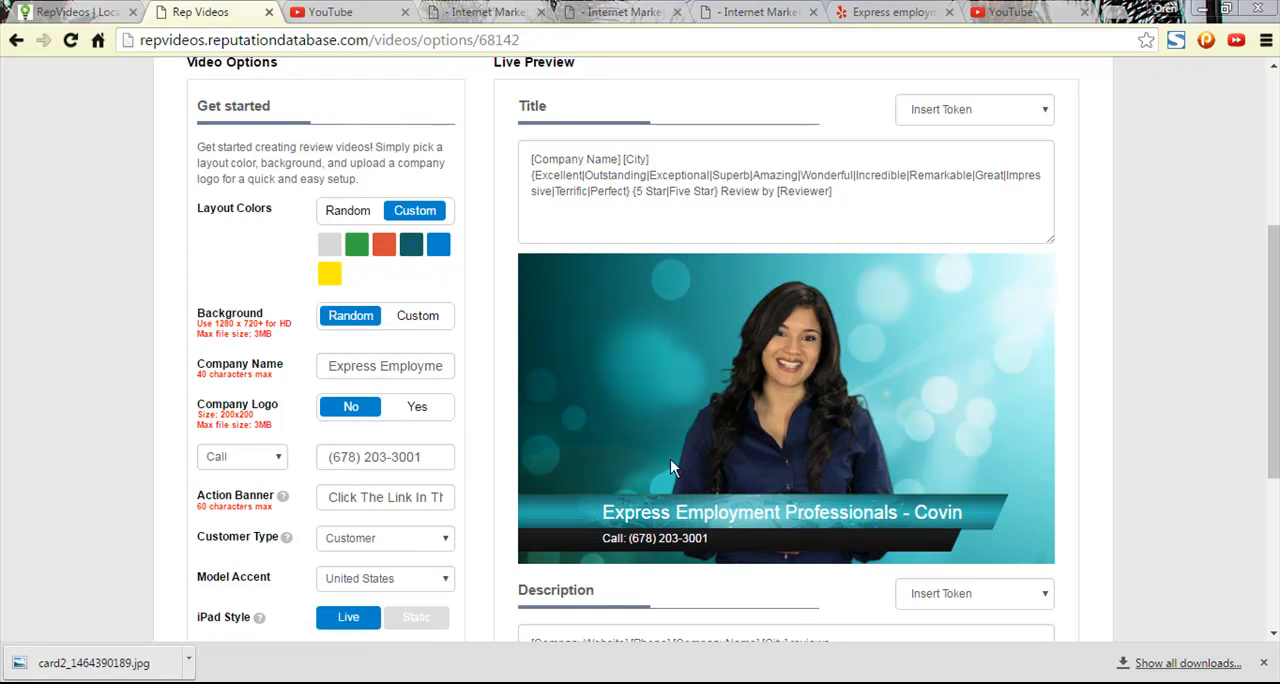
# - Set the video background to Custom and open the Background Manager
pyautogui.click(417, 315)
pyautogui.click(415, 347)
pyautogui.click(410, 206)
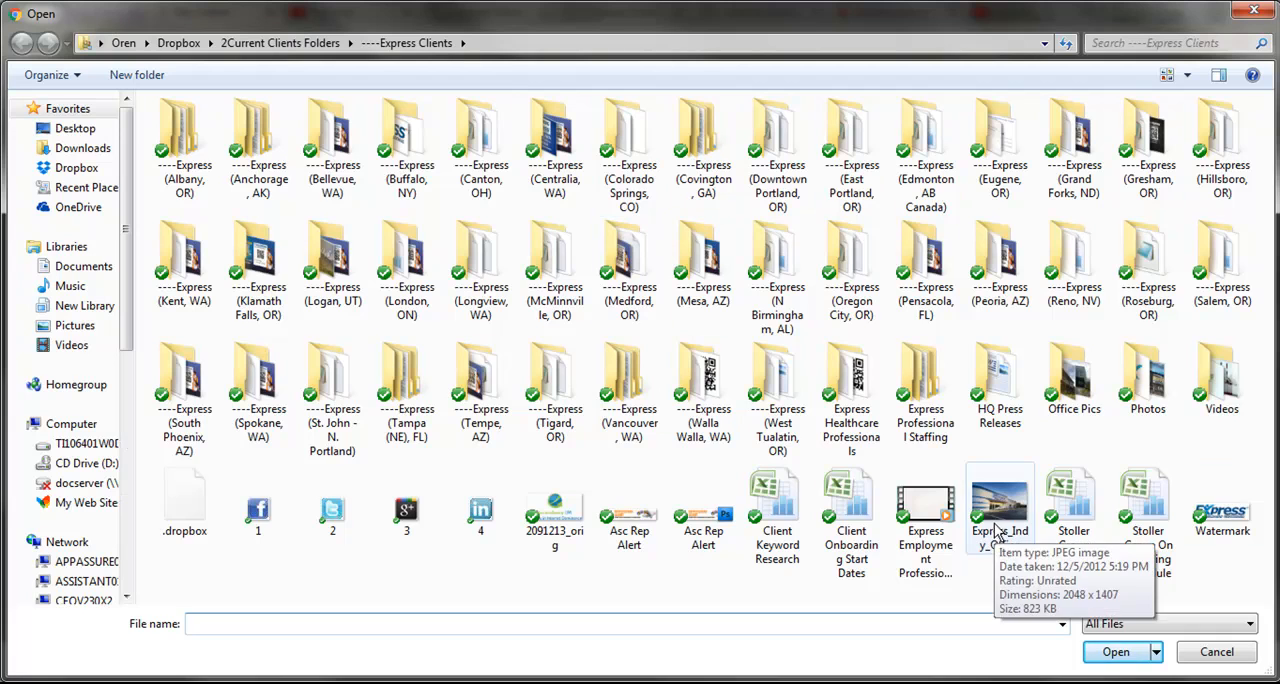
pyautogui.click(1254, 10)
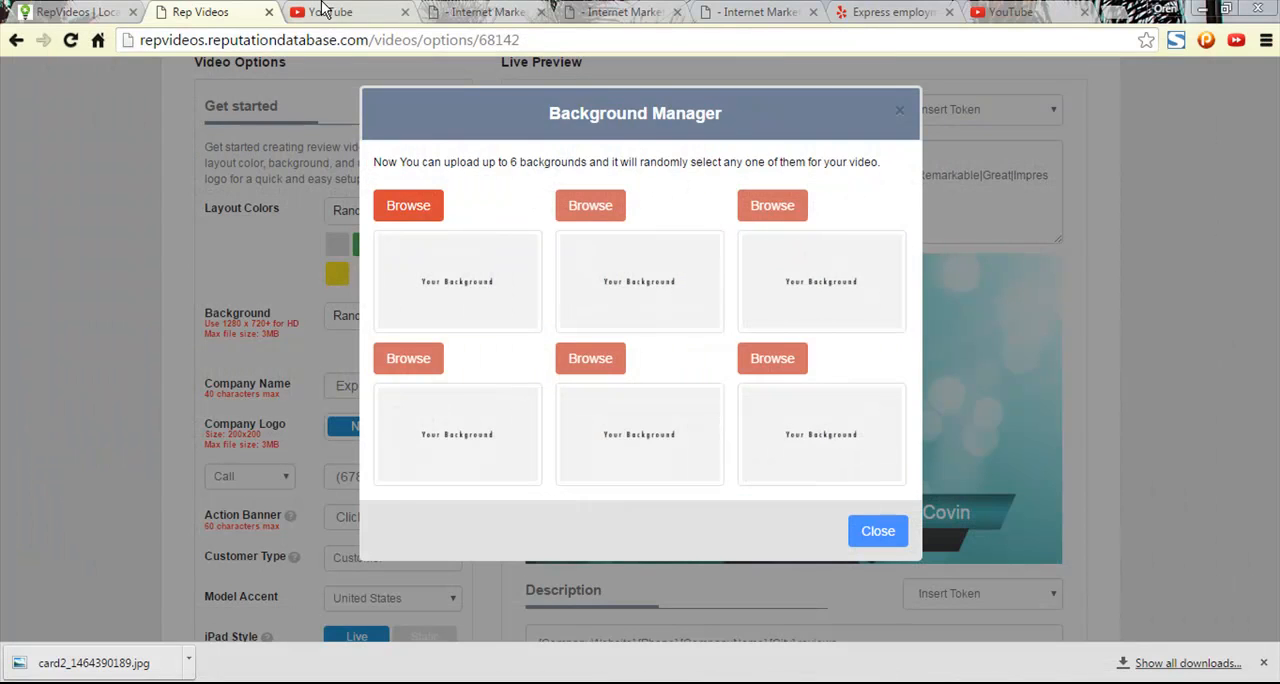
# - Look through the Express Covington, GA company information forms in Ascendancy IM, including the website form, and return to the RepVideos Background Manager
pyautogui.click(445, 12)
pyautogui.click(590, 10)
pyautogui.click(485, 12)
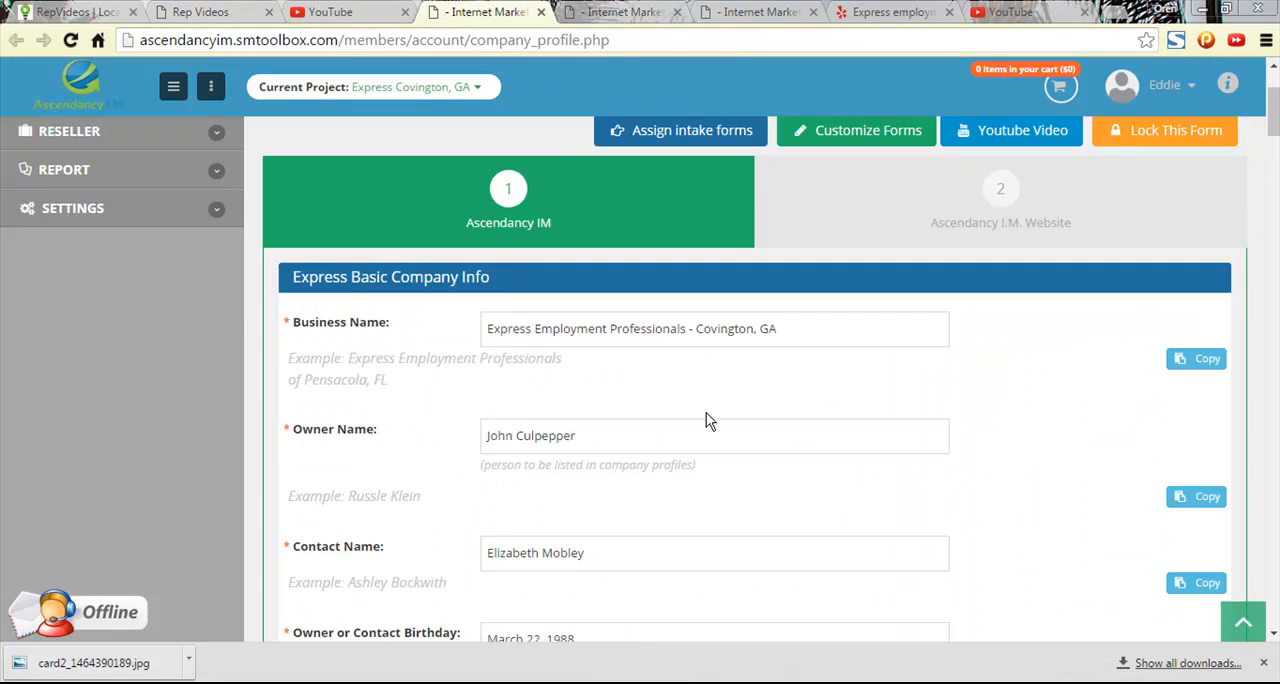
pyautogui.scroll(-15, 705, 420)
pyautogui.moveTo(1266, 296); pyautogui.dragTo(1245, 614)
pyautogui.click(1243, 620)
pyautogui.click(958, 400)
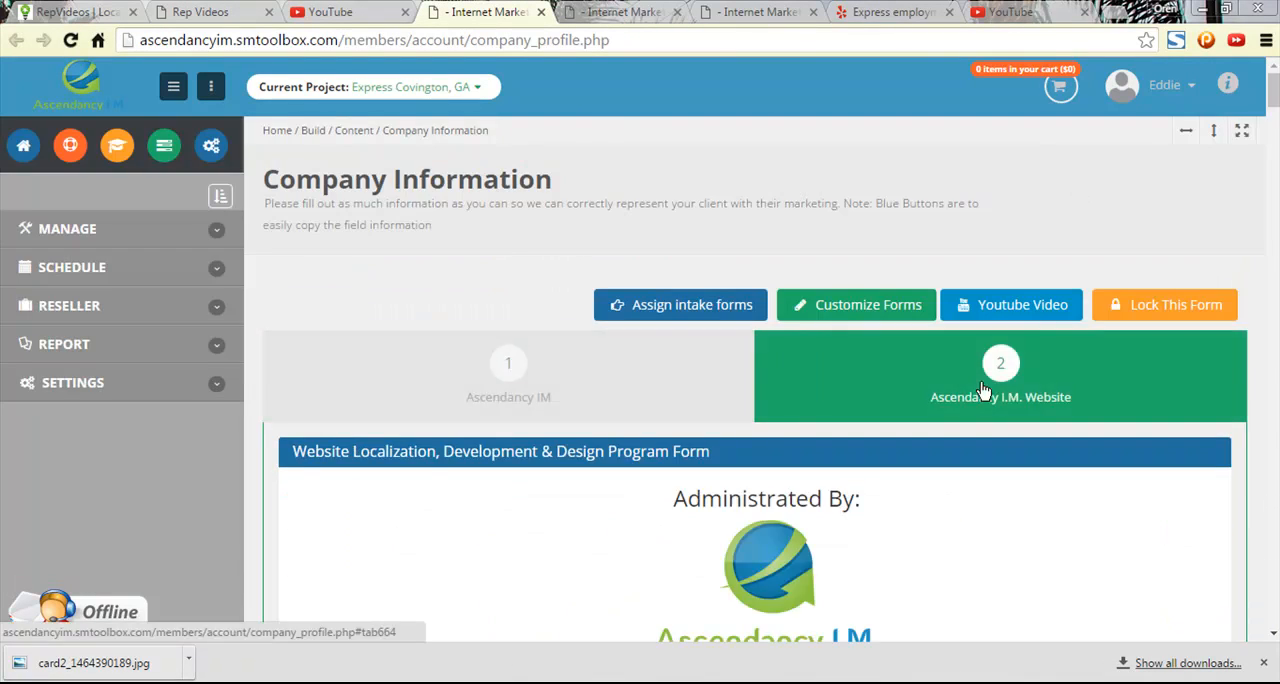
pyautogui.moveTo(1273, 92)
pyautogui.mouseDown()
pyautogui.moveTo(1274, 586)
pyautogui.moveTo(1273, 80)
pyautogui.mouseUp()
pyautogui.click(360, 12)
pyautogui.click(213, 10)
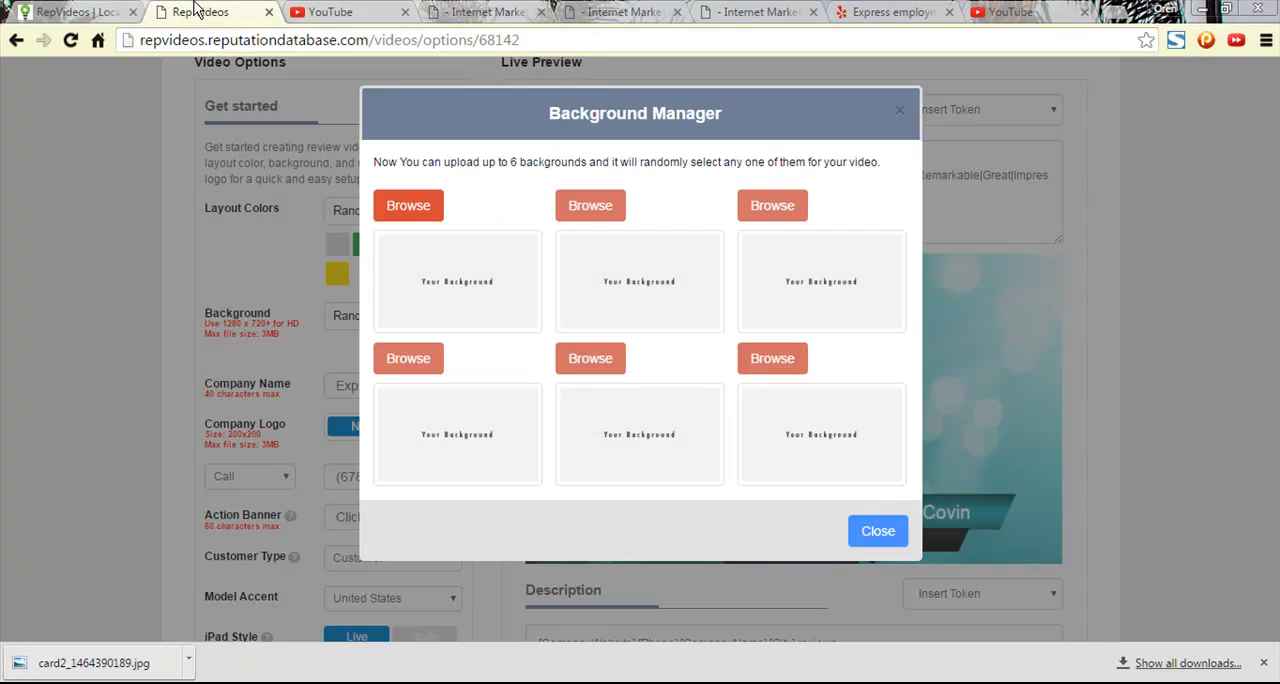
# - Upload the Express Indy office photo as the first custom background, accept its default crop and close the Background Manager
pyautogui.click(400, 214)
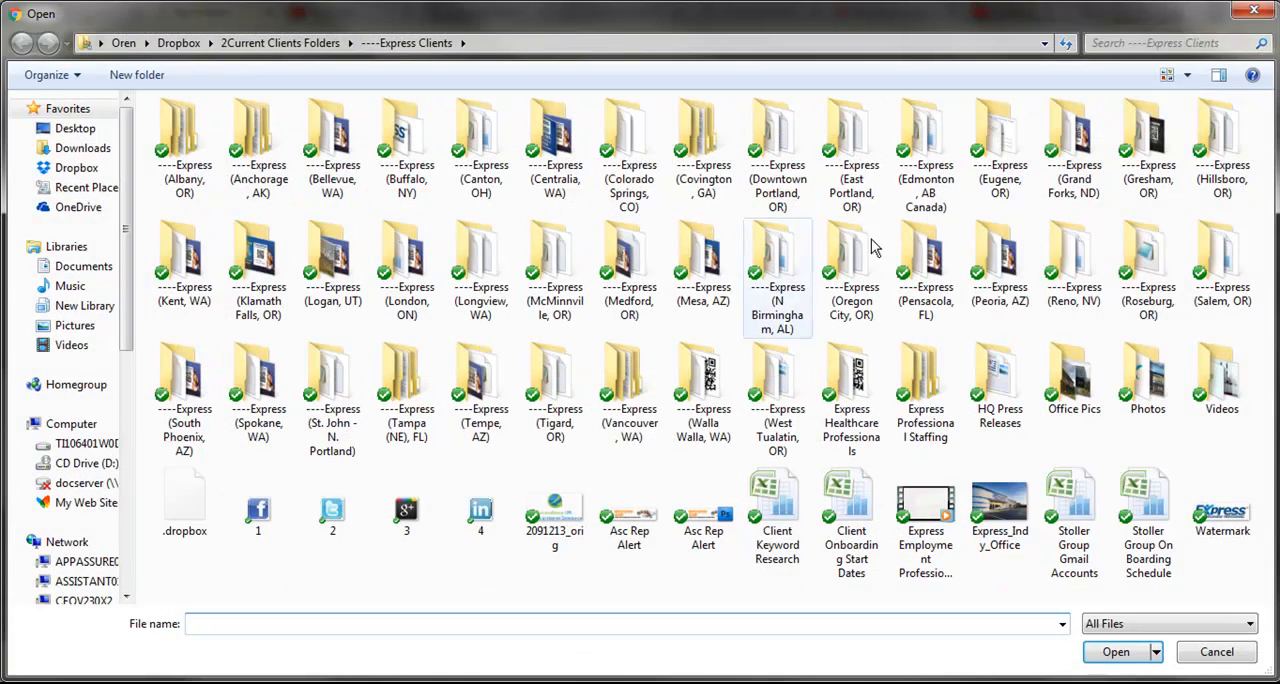
pyautogui.doubleClick(1012, 512)
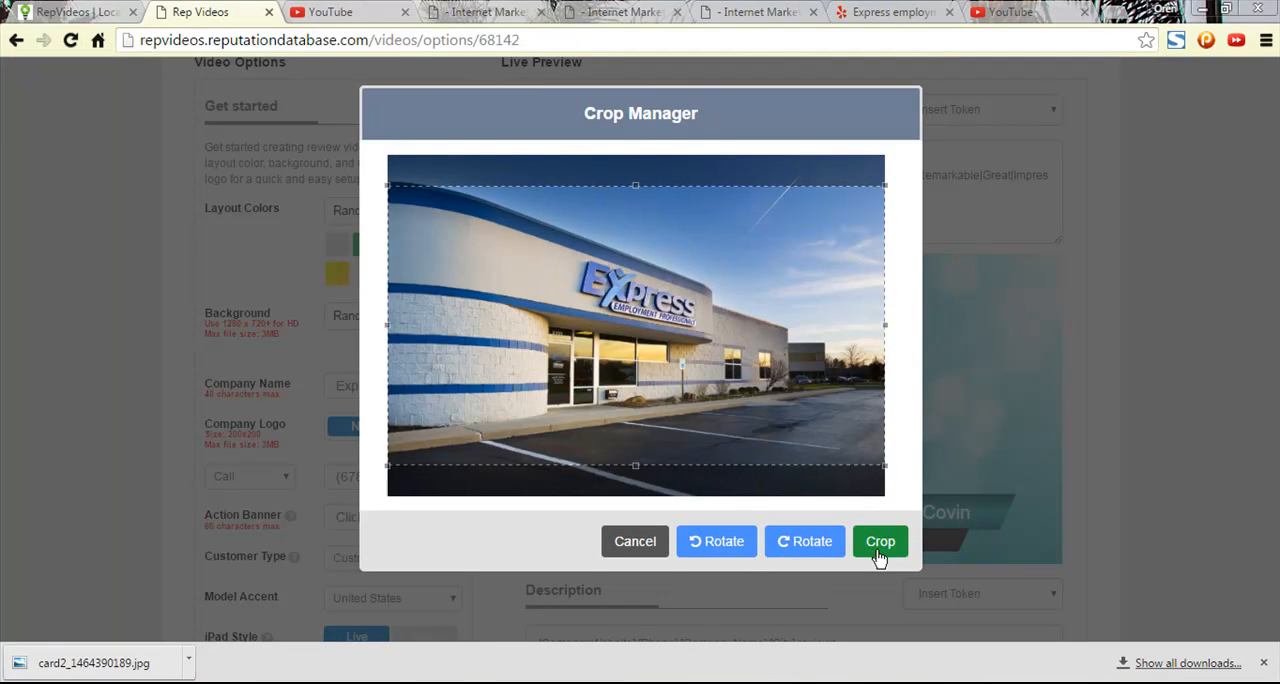
pyautogui.click(878, 552)
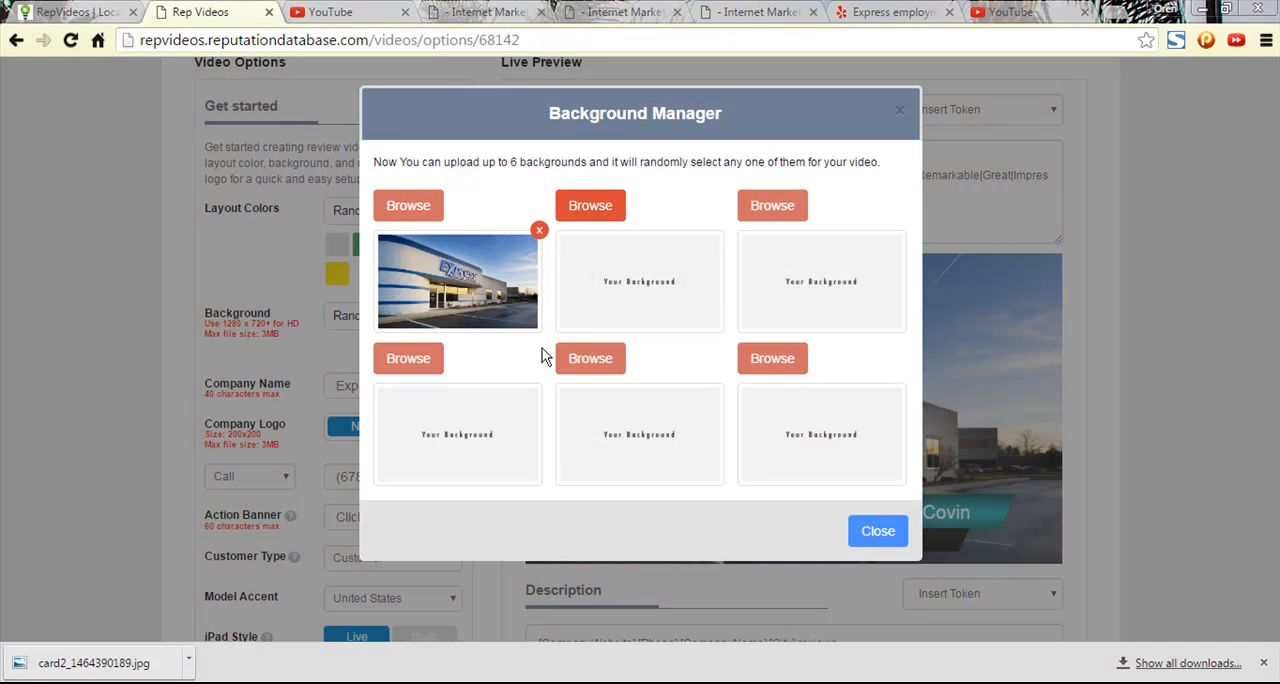
pyautogui.click(878, 531)
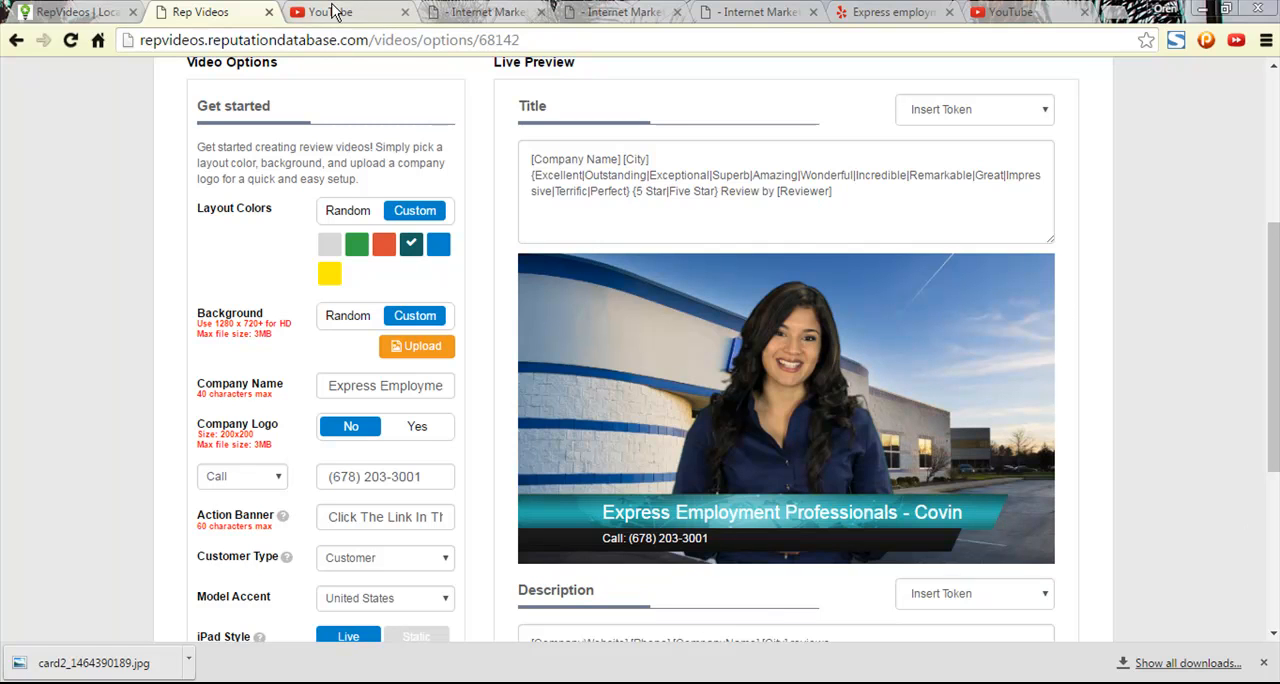
# - Inspect the Company Name field's code and shrink the developer tools window so it sits beside the page
pyautogui.click(374, 386)
pyautogui.hotkey('ctrl', 'a')
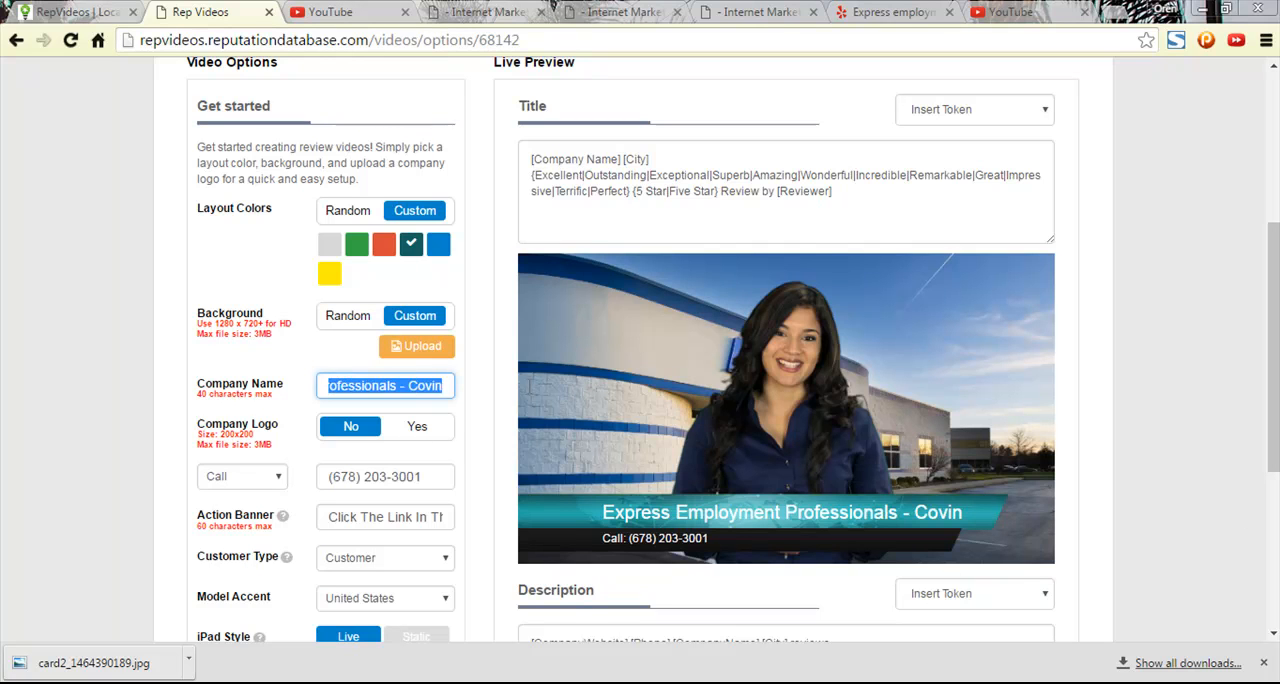
pyautogui.click(403, 389)
pyautogui.moveTo(397, 388); pyautogui.dragTo(476, 380)
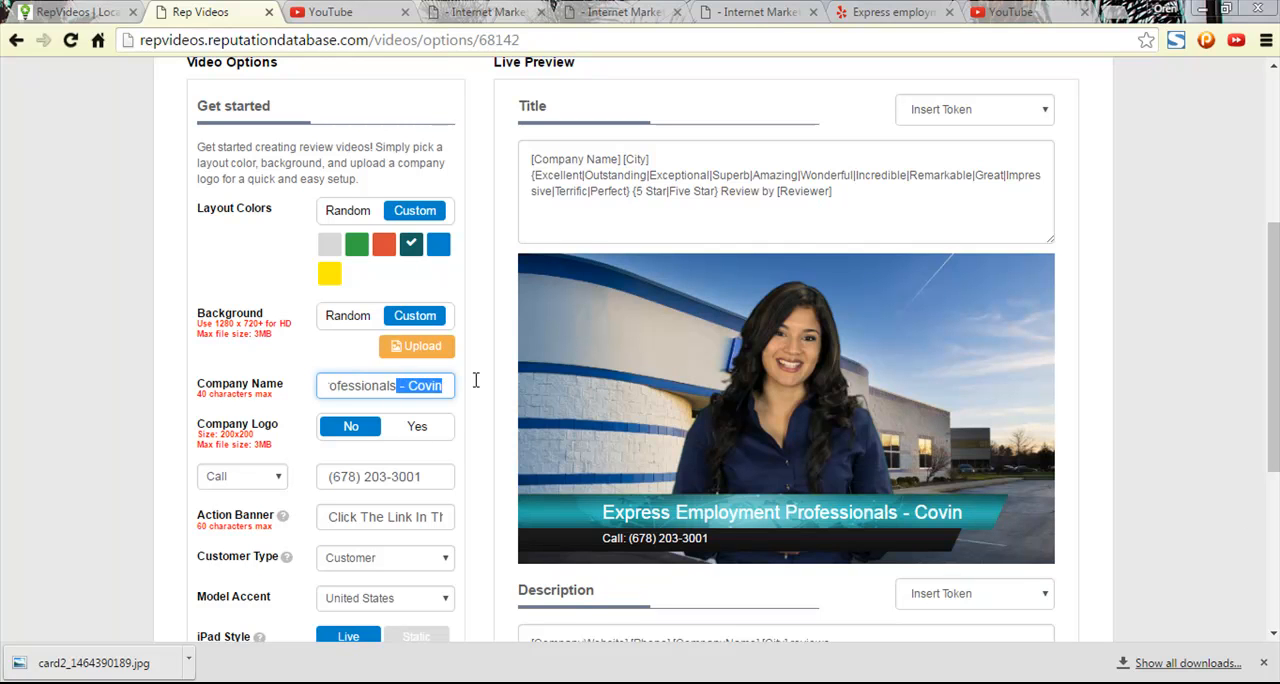
pyautogui.rightClick(435, 388)
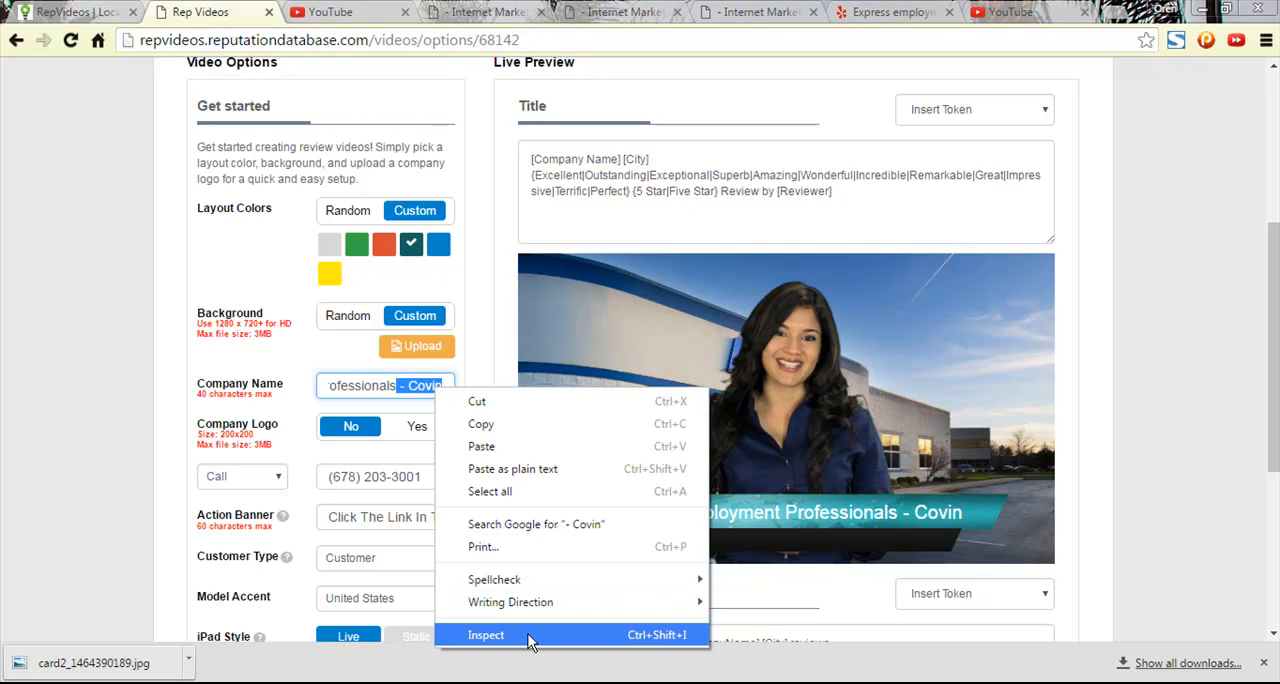
pyautogui.click(486, 635)
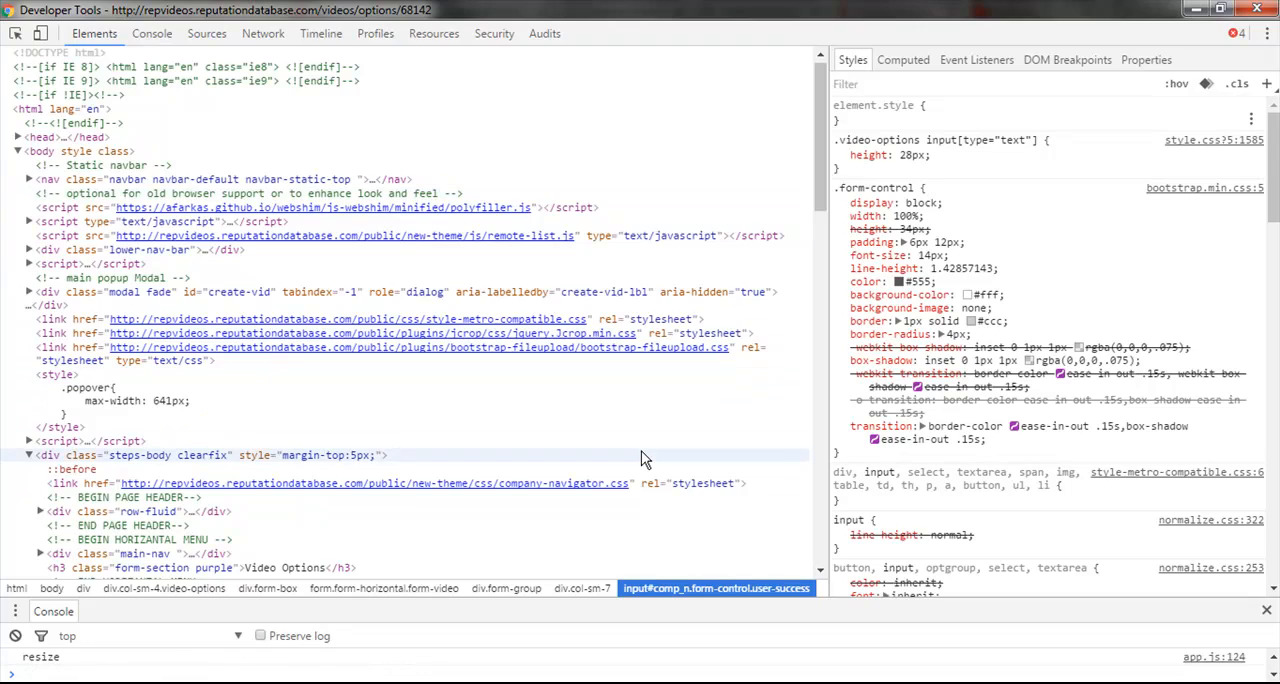
pyautogui.moveTo(826, 6); pyautogui.dragTo(1279, 90)
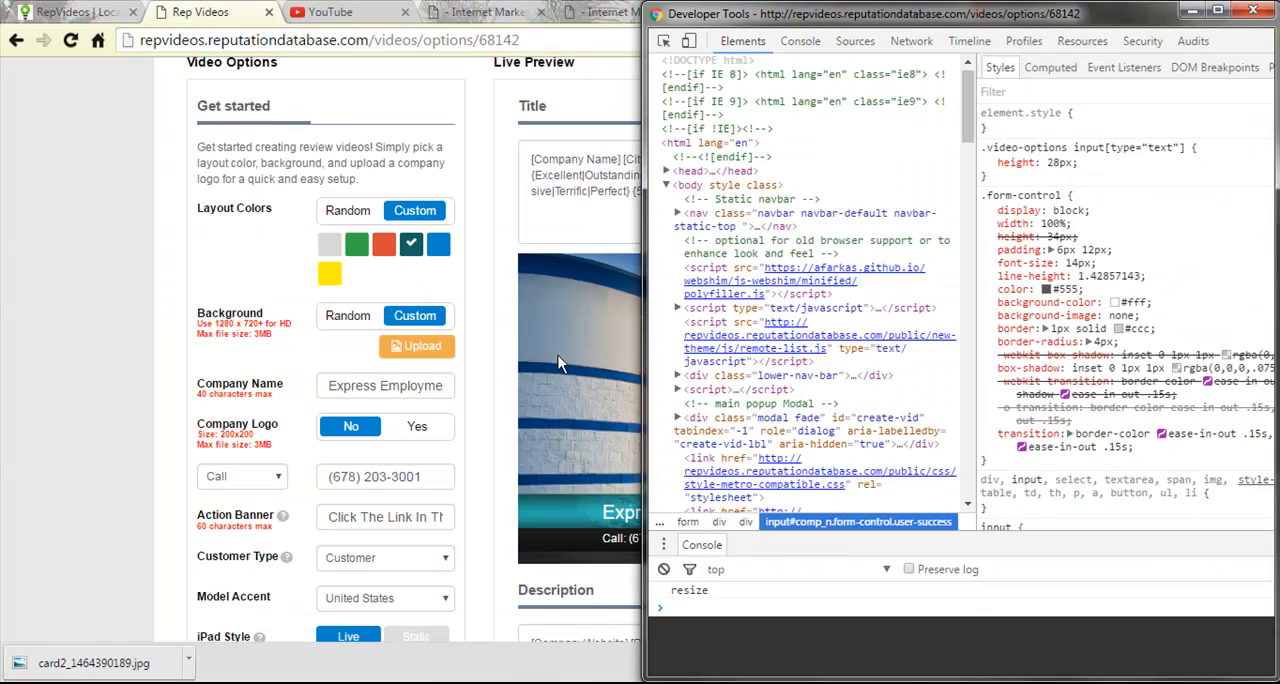
# - Inspect the Company Name field again and set its maxlength attribute to 70
pyautogui.rightClick(435, 389)
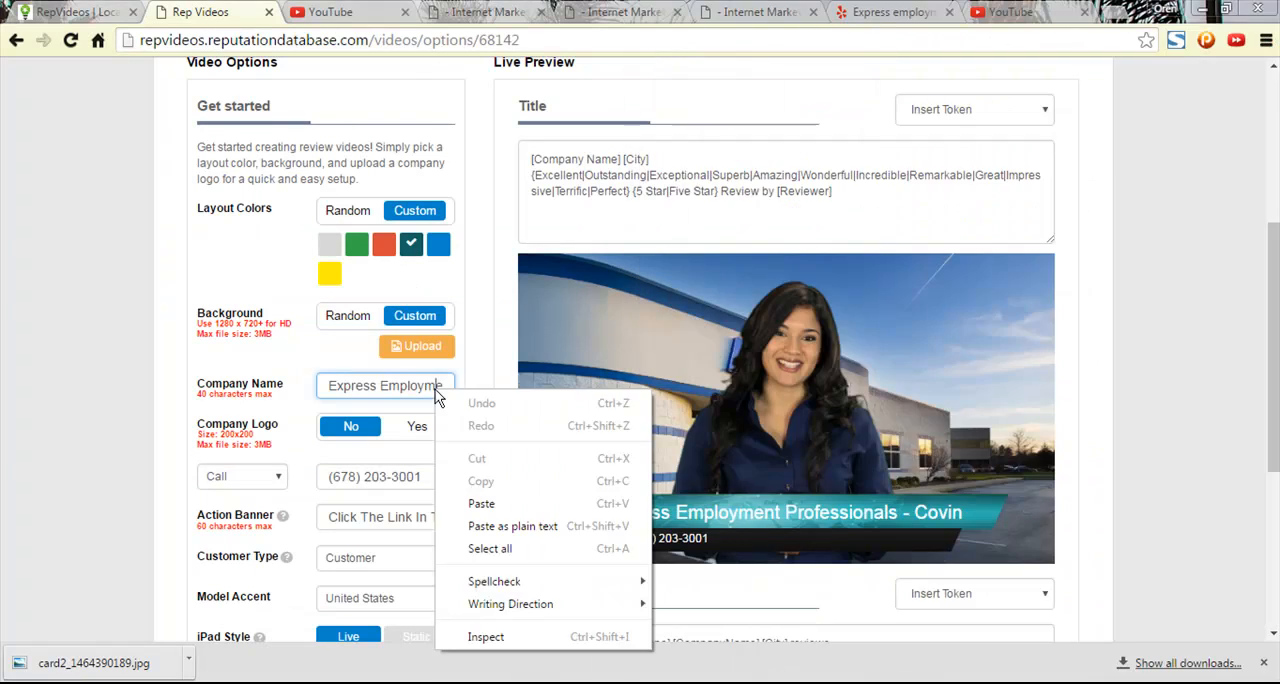
pyautogui.click(524, 636)
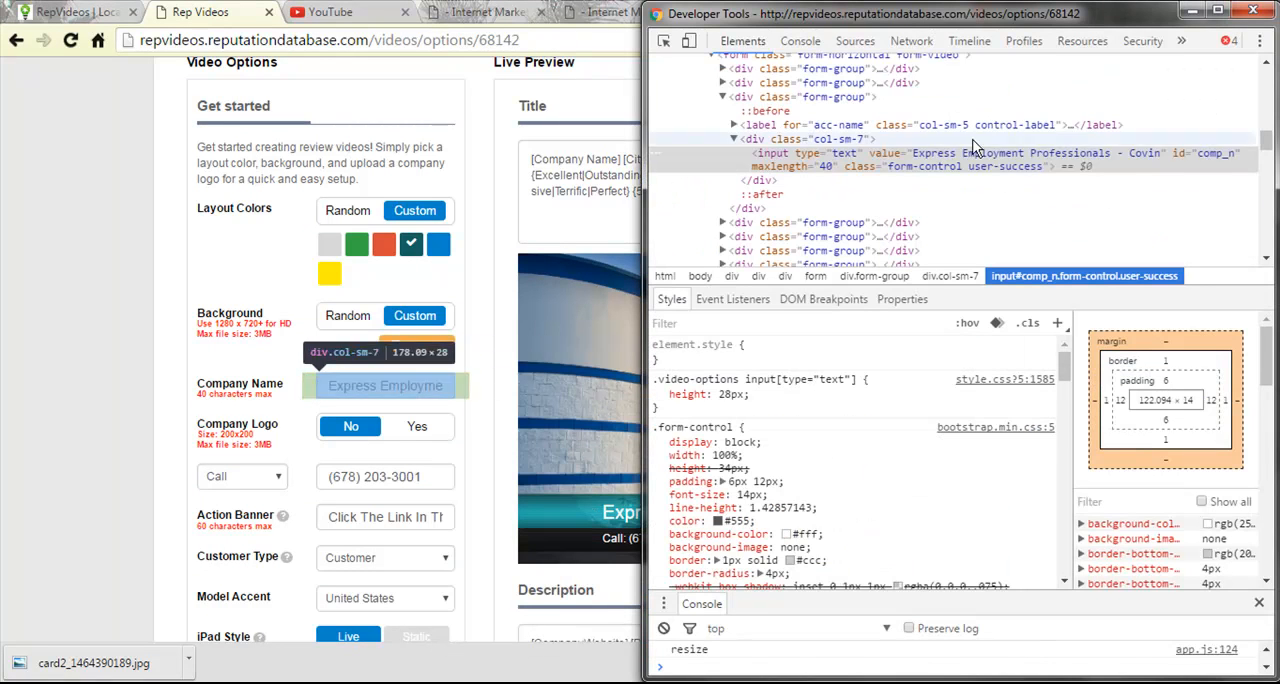
pyautogui.click(829, 168)
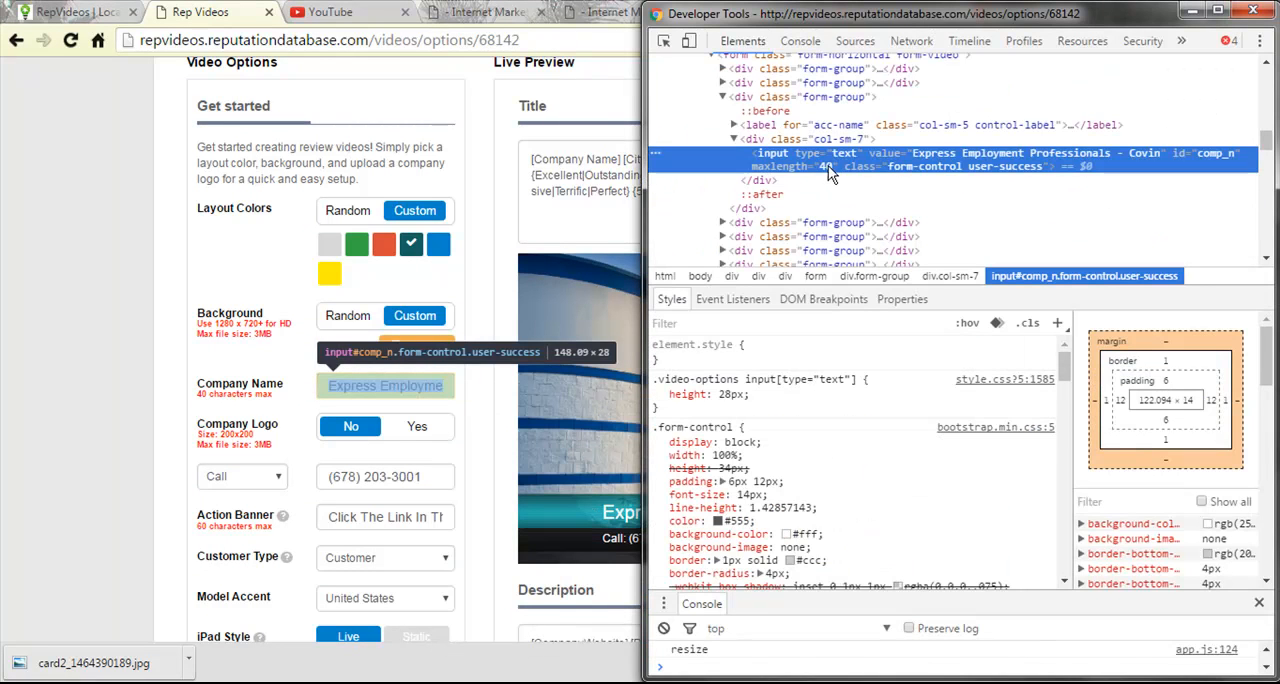
pyautogui.doubleClick(826, 166)
pyautogui.write('70')
pyautogui.press('Return')
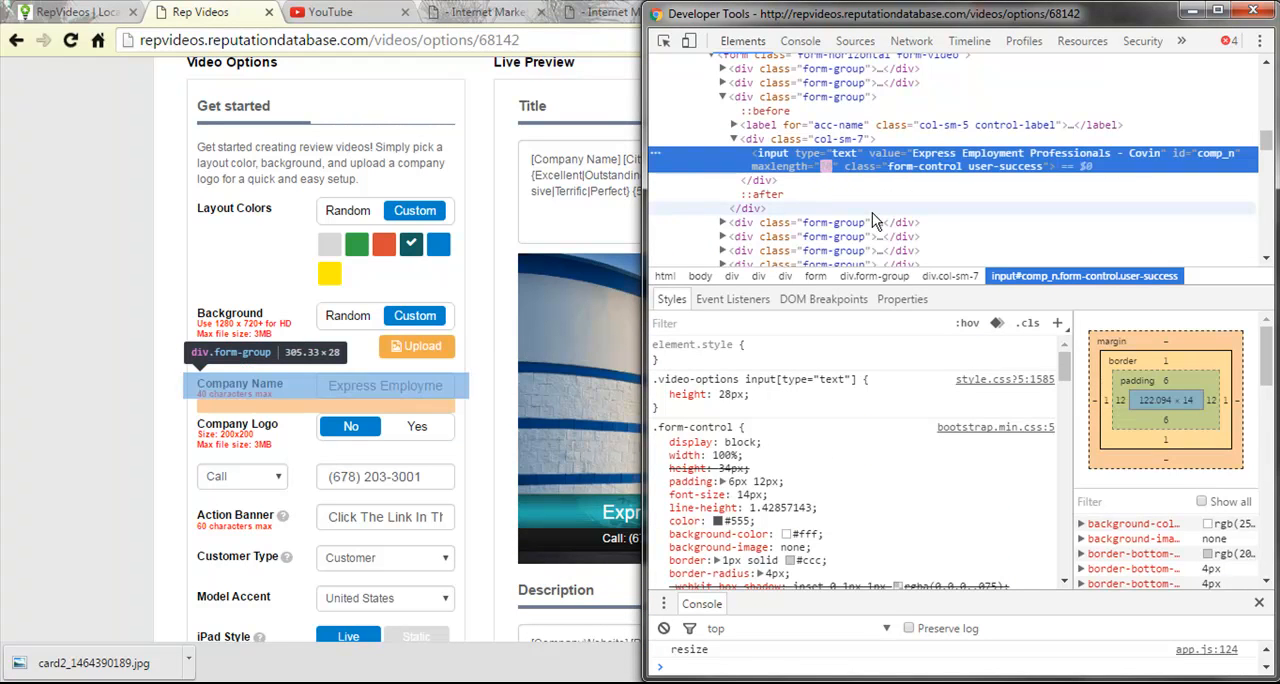
# - Complete the Company Name so it reads "Express Employment Professionals - Covington, GA"
pyautogui.moveTo(441, 386); pyautogui.dragTo(468, 387)
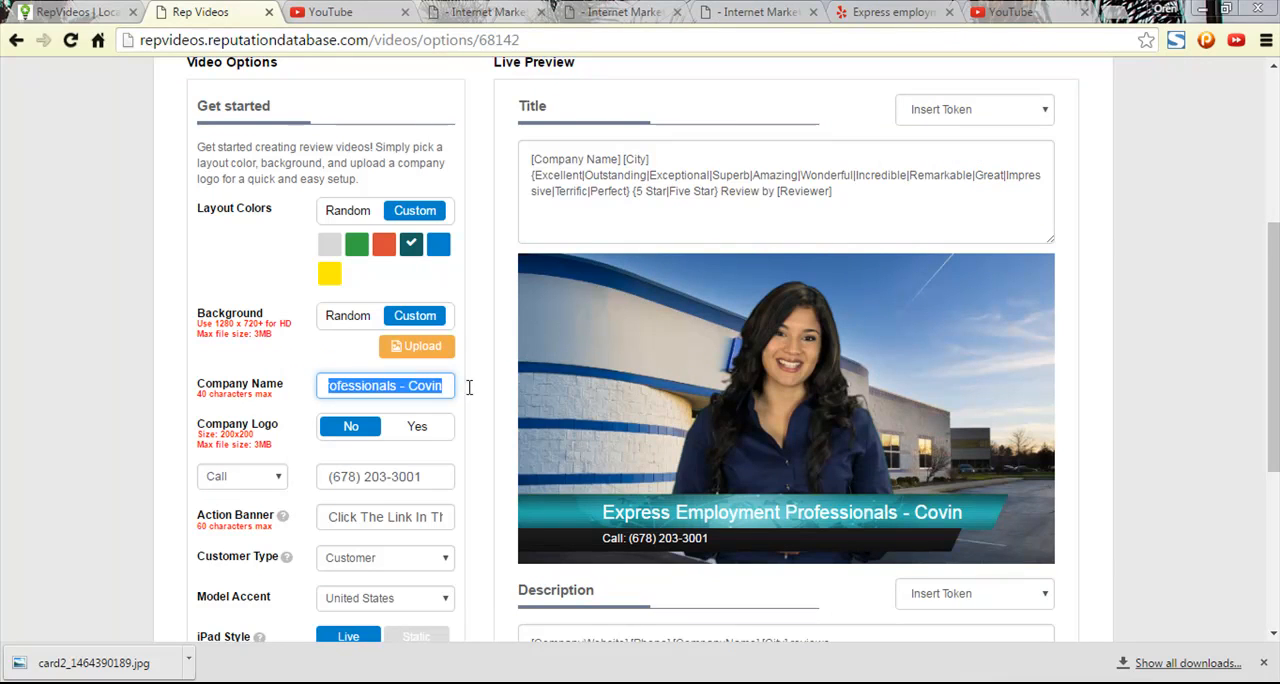
pyautogui.click(440, 393)
pyautogui.write('gton, GA')
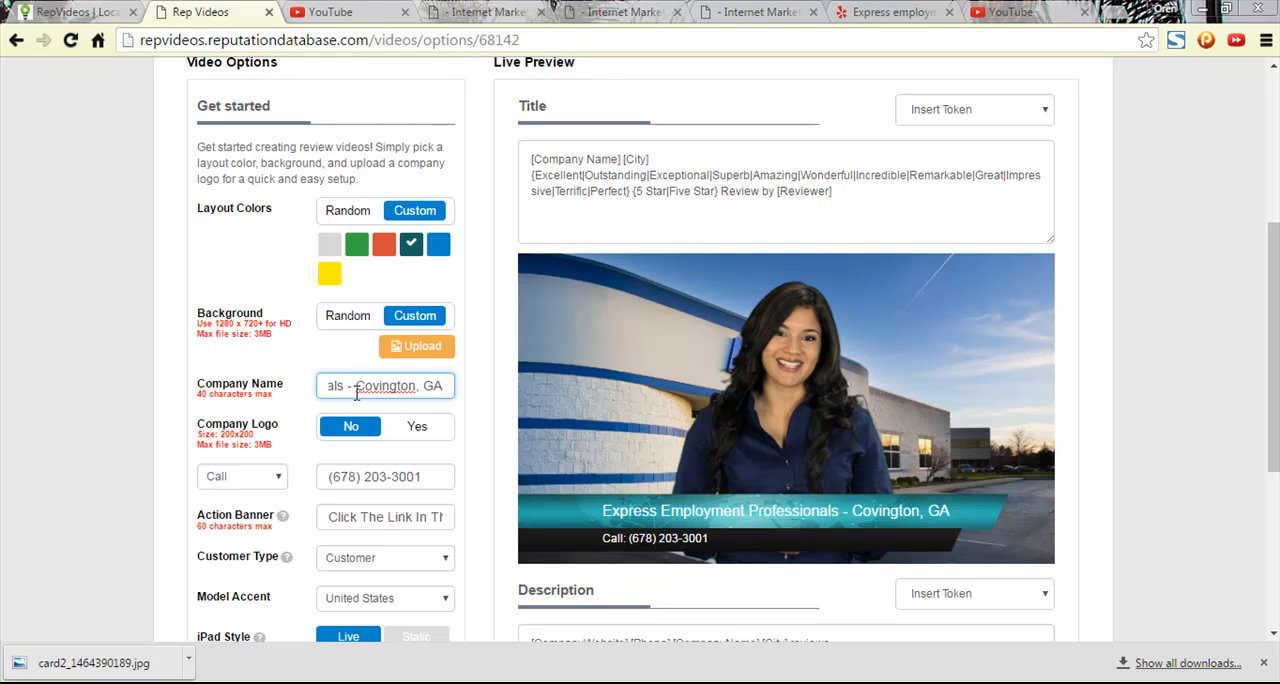
# - Enable the company logo and browse the Albany, OR and Medford, OR photo folders for a logo image
pyautogui.click(426, 430)
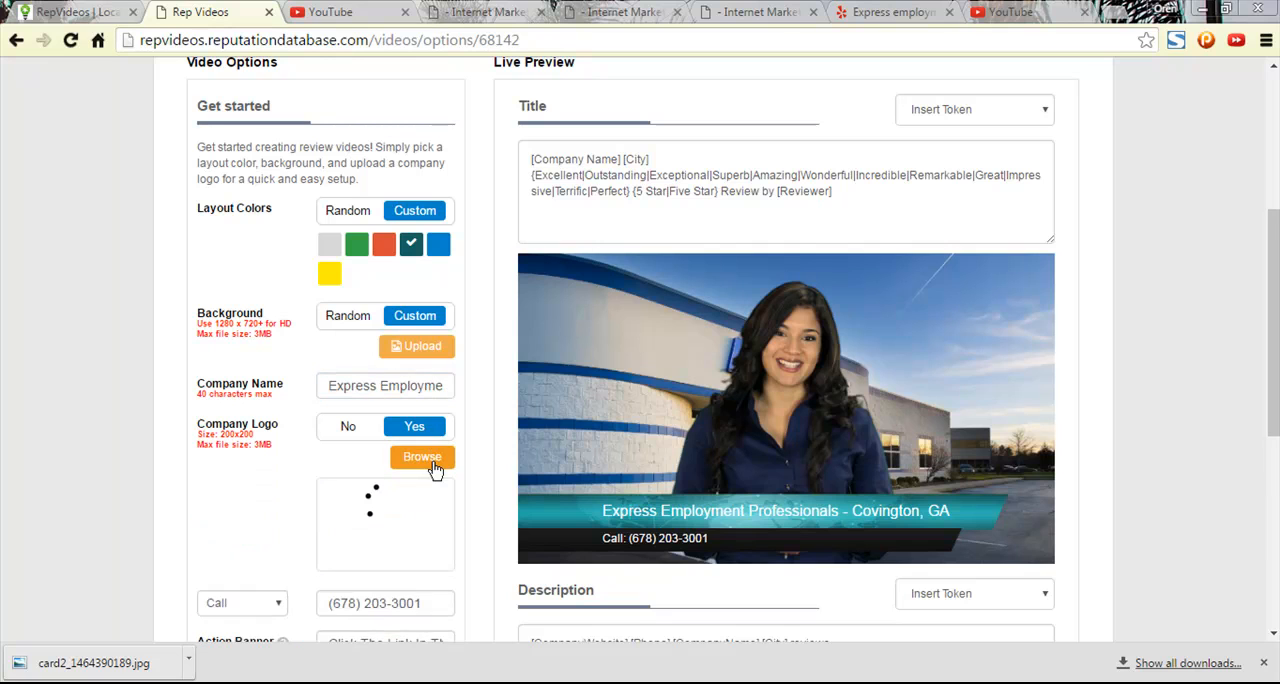
pyautogui.click(433, 466)
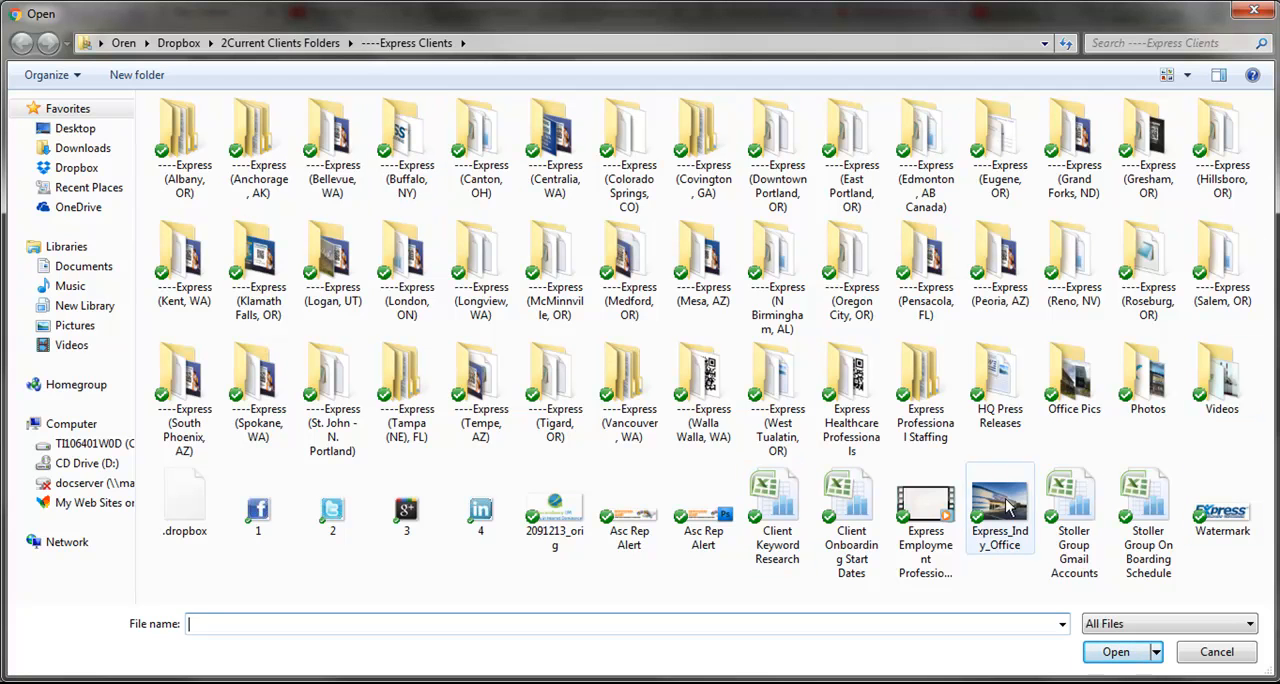
pyautogui.doubleClick(185, 140)
pyautogui.doubleClick(207, 189)
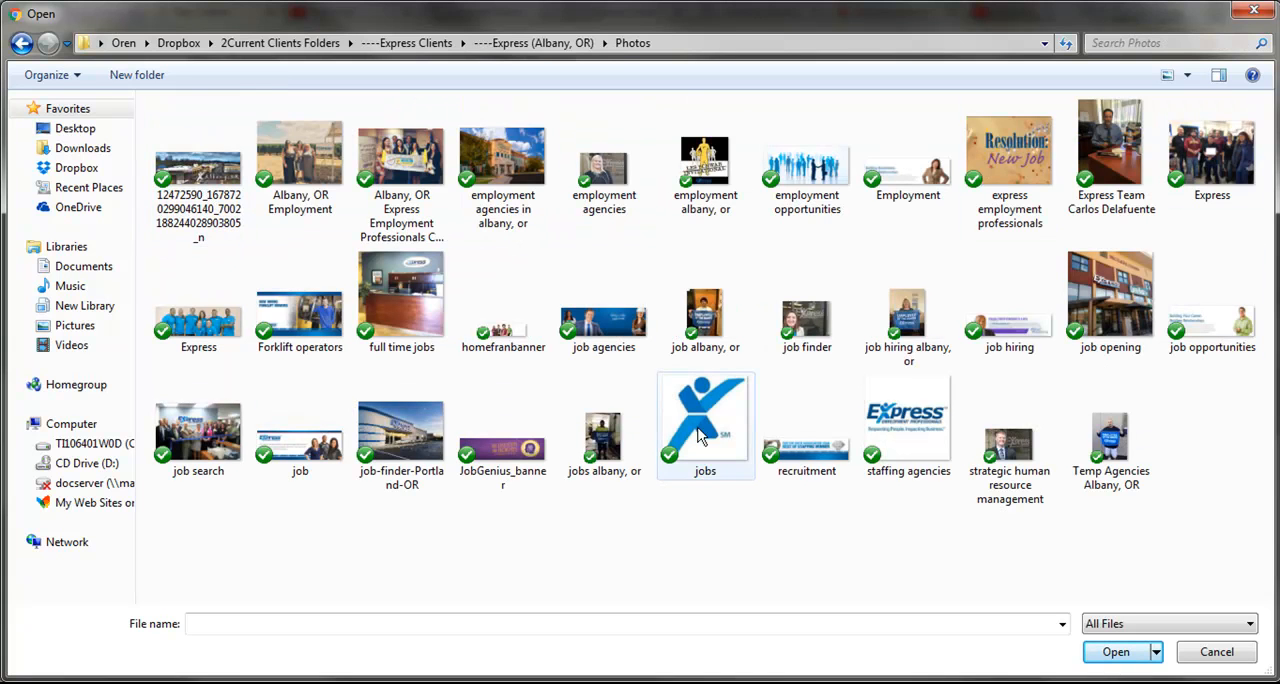
pyautogui.click(21, 43)
pyautogui.click(21, 43)
pyautogui.doubleClick(620, 265)
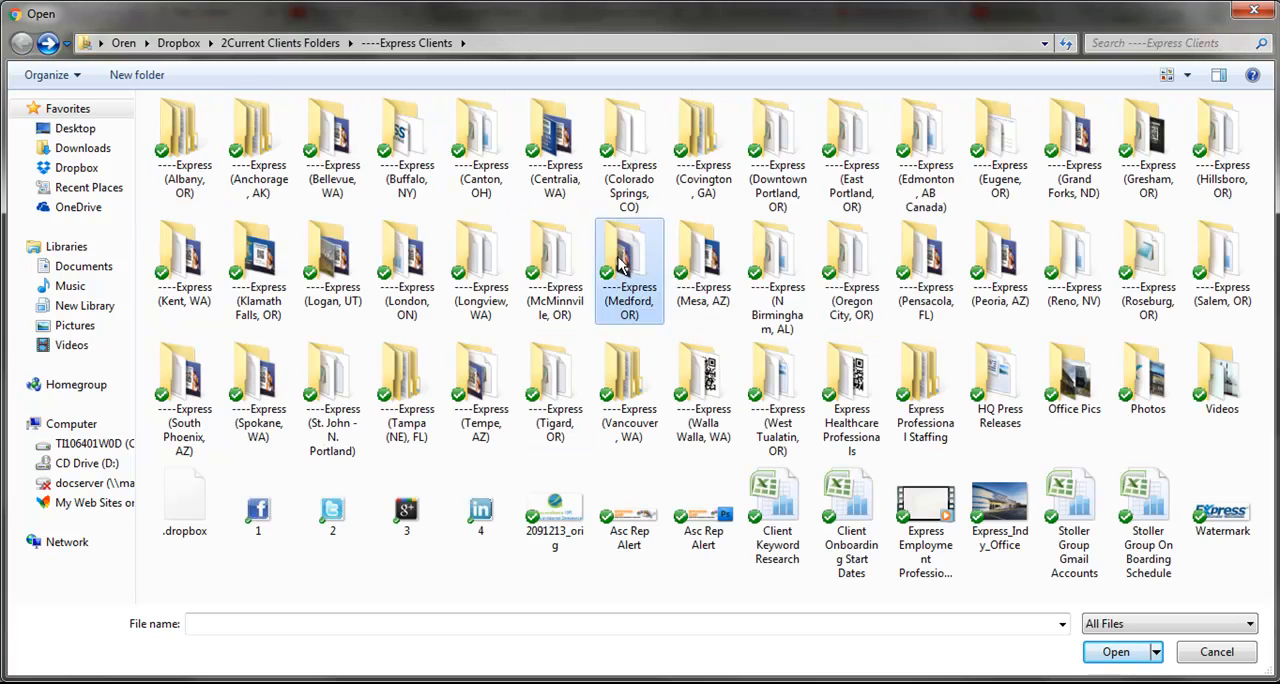
pyautogui.doubleClick(195, 149)
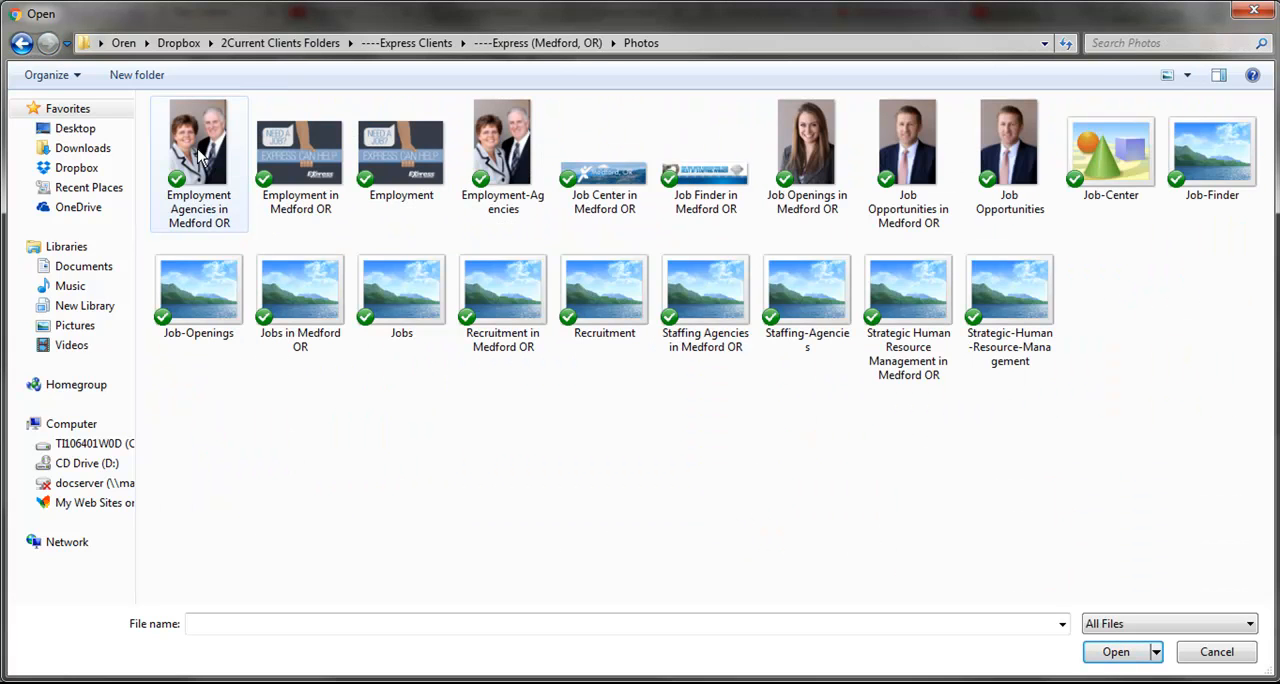
pyautogui.click(20, 44)
pyautogui.click(20, 44)
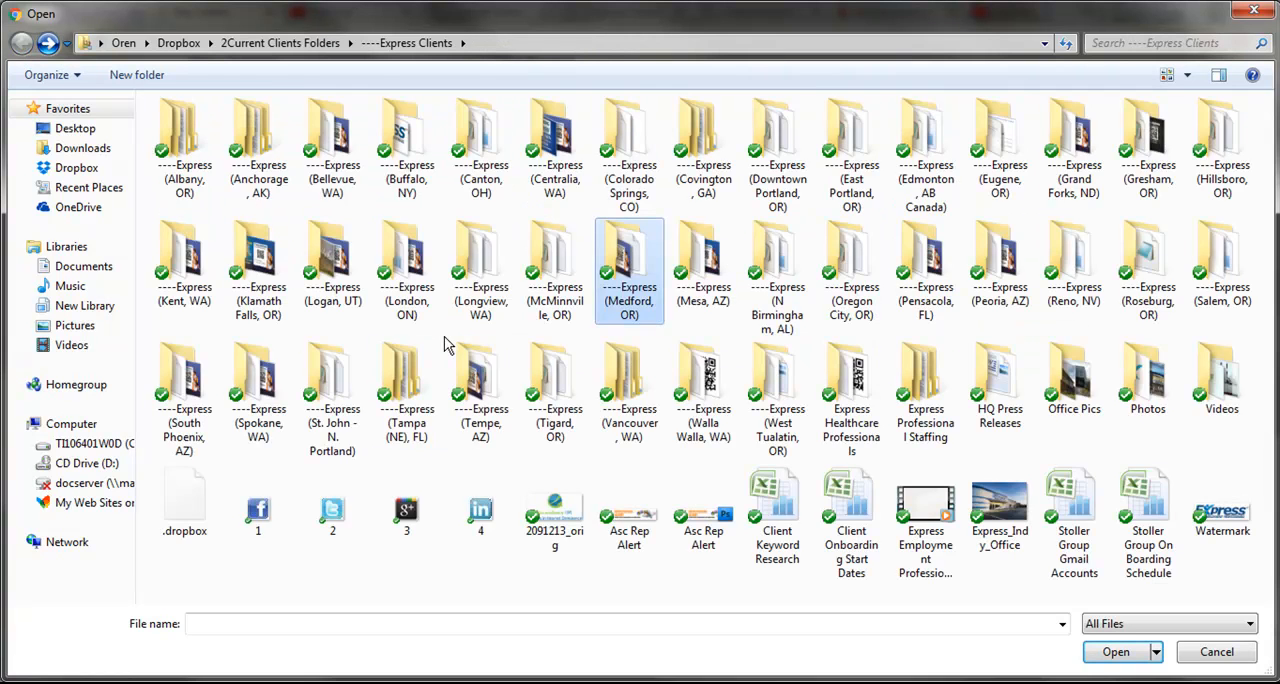
# - Upload employment-tempe-az from the Express Tempe, AZ Pictures folder as the company logo
pyautogui.click(475, 380)
pyautogui.doubleClick(475, 380)
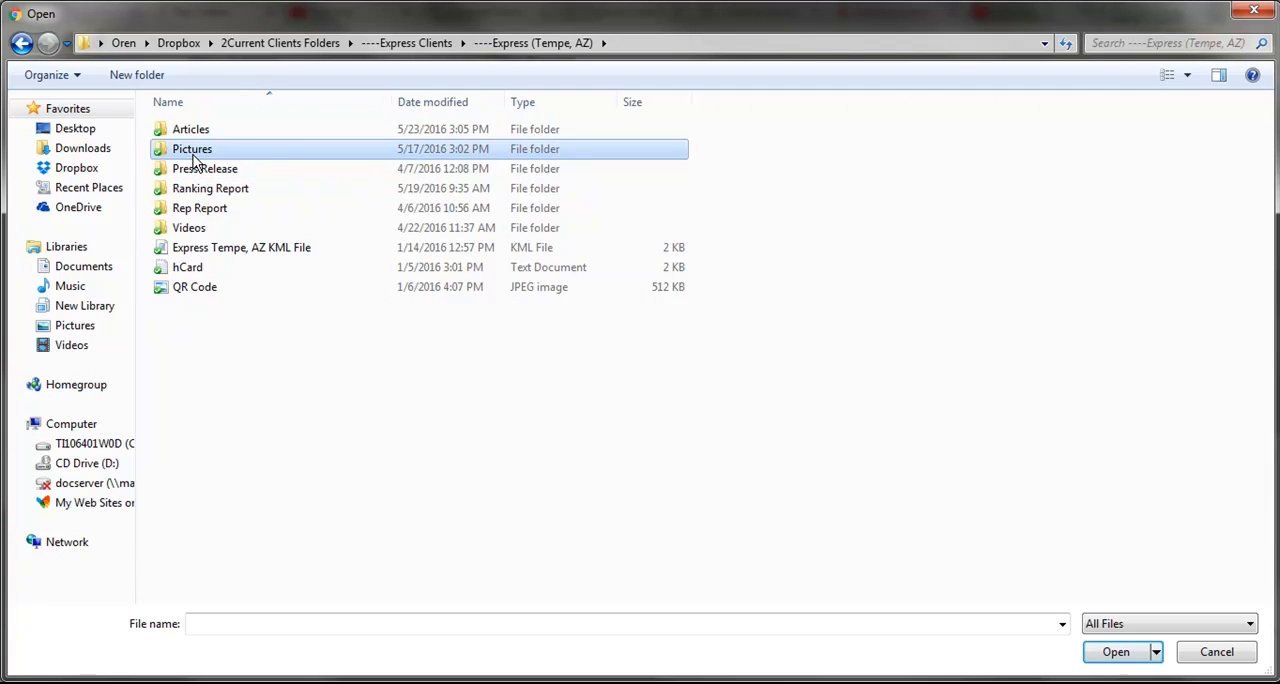
pyautogui.doubleClick(195, 150)
pyautogui.doubleClick(708, 158)
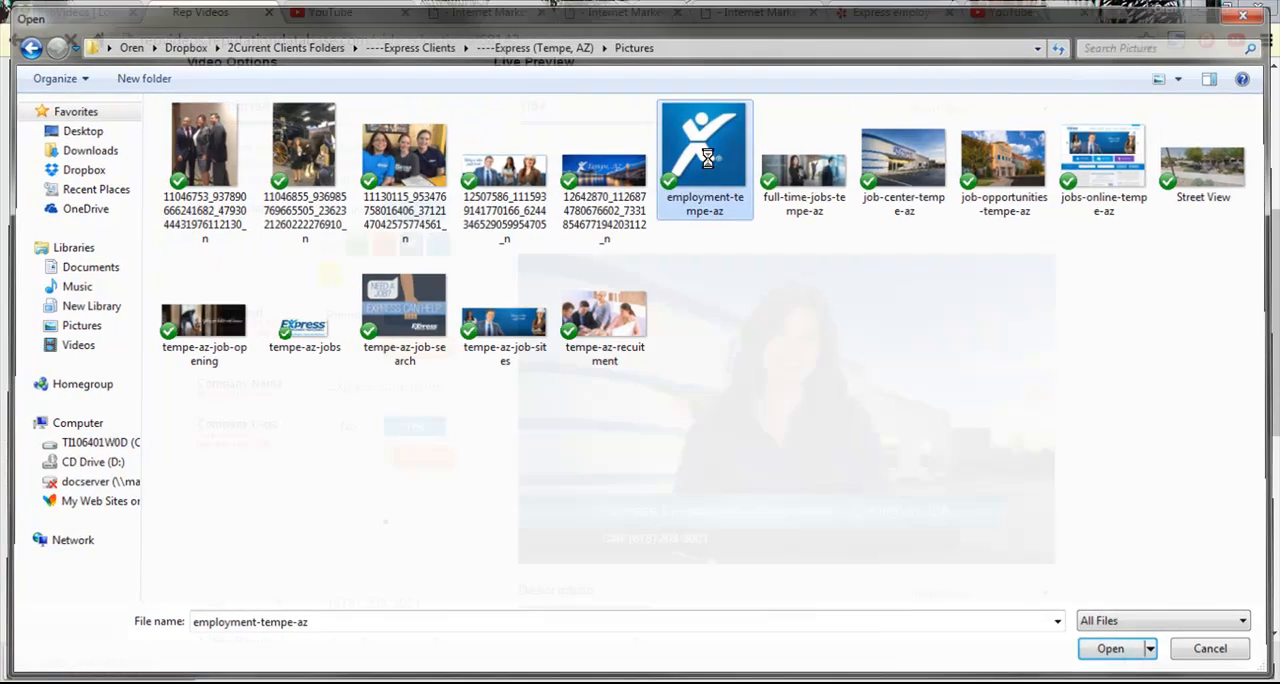
# - Change the layout color to blue
pyautogui.scroll(-3, 471, 549)
pyautogui.scroll(2, 468, 545)
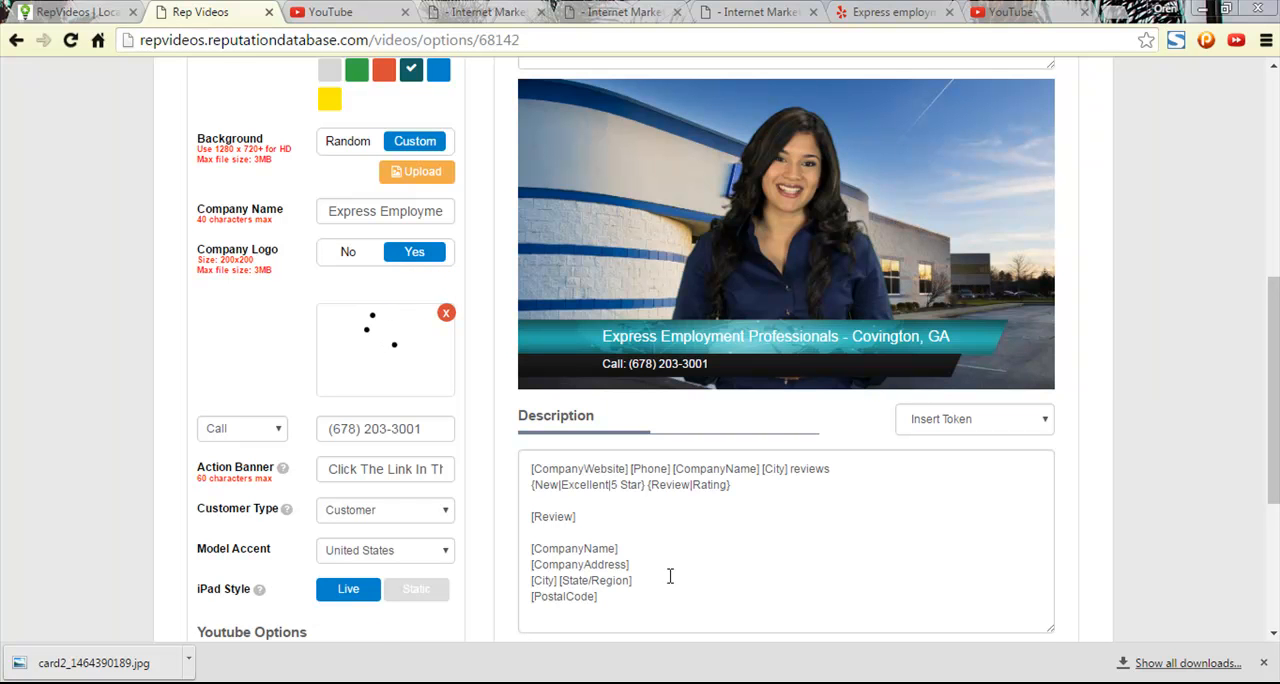
pyautogui.scroll(3, 503, 374)
pyautogui.click(440, 335)
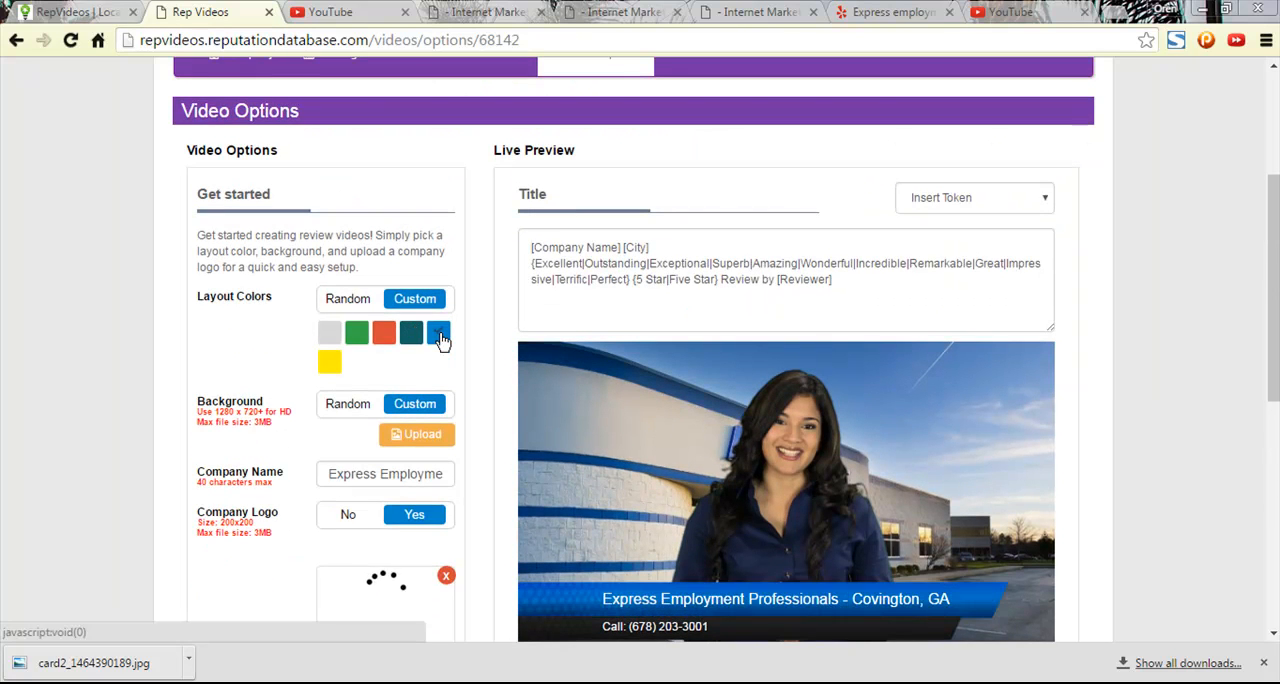
# - Accept the default crop for the company logo and check the logo in the video options
pyautogui.scroll(-1, 671, 630)
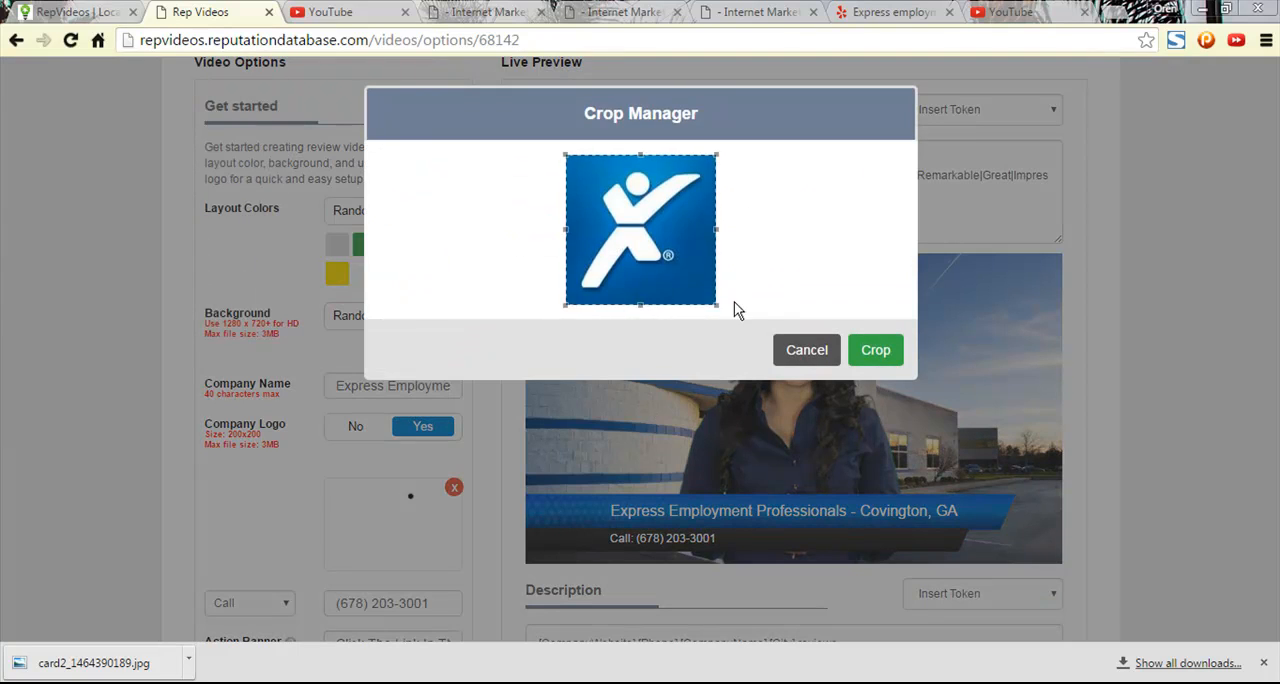
pyautogui.click(886, 349)
pyautogui.scroll(-3, 530, 315)
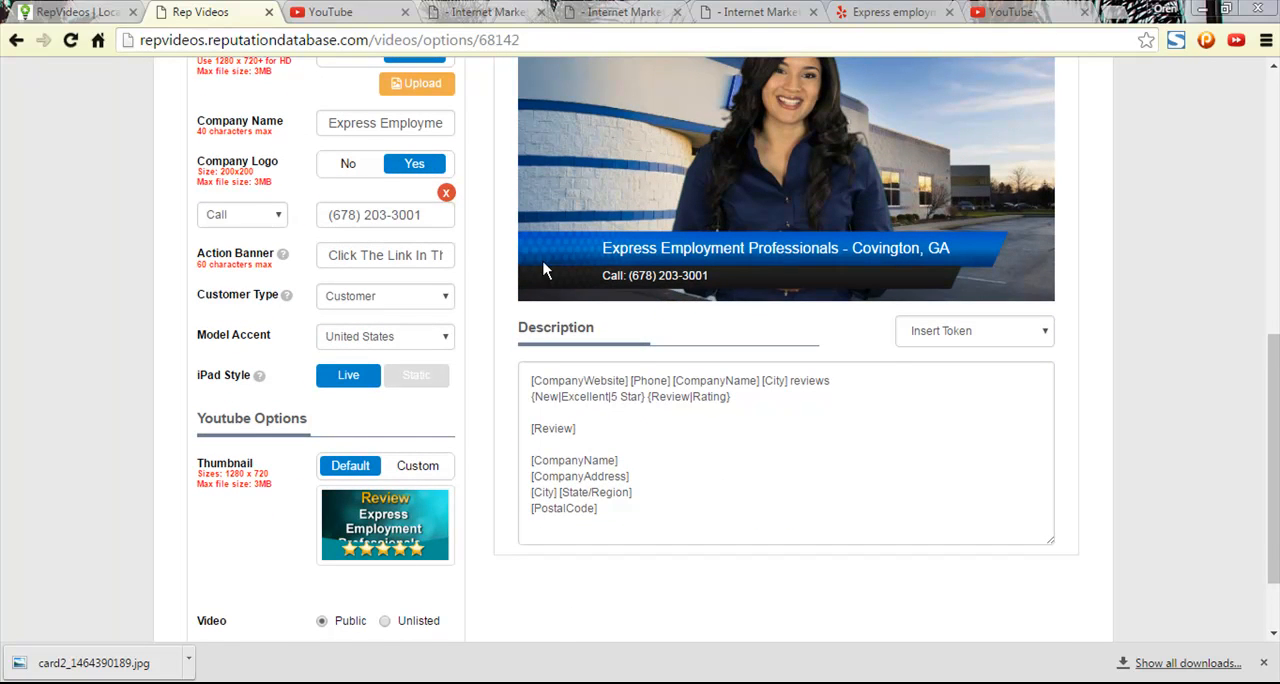
pyautogui.scroll(2, 543, 270)
pyautogui.scroll(-1, 520, 338)
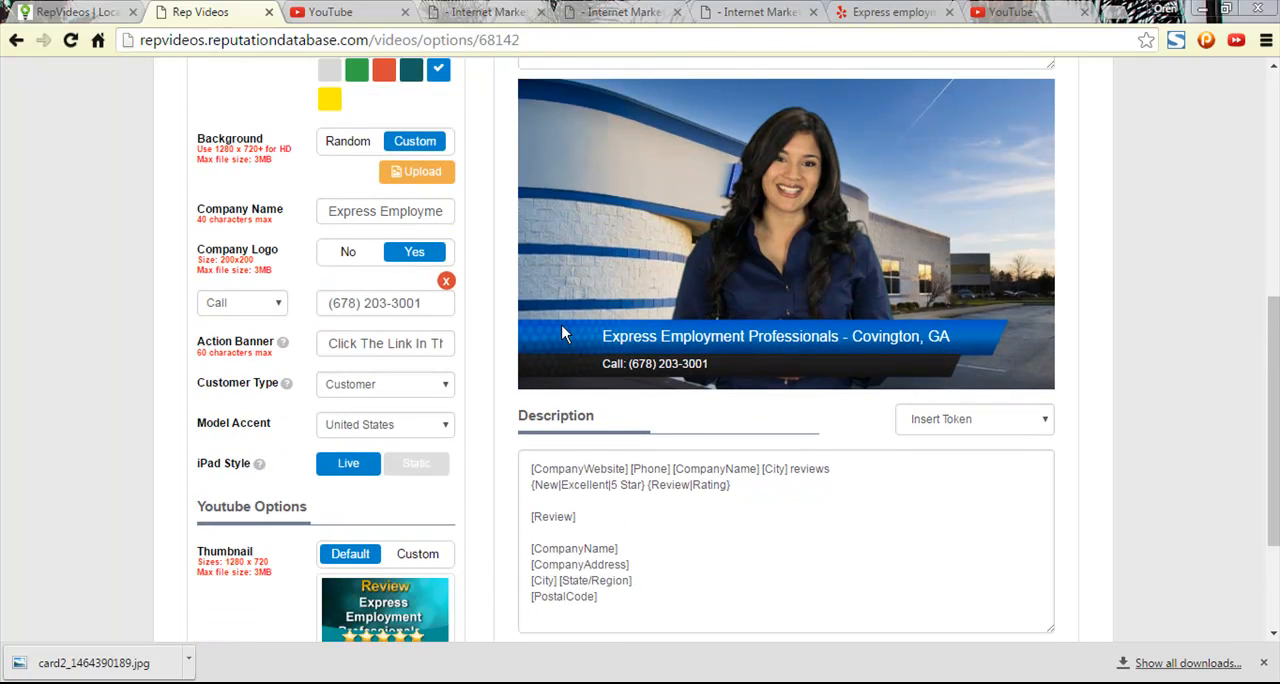
# - Turn the company logo off and on again, then upload employment-tempe-az once more
pyautogui.click(350, 257)
pyautogui.click(408, 255)
pyautogui.click(416, 282)
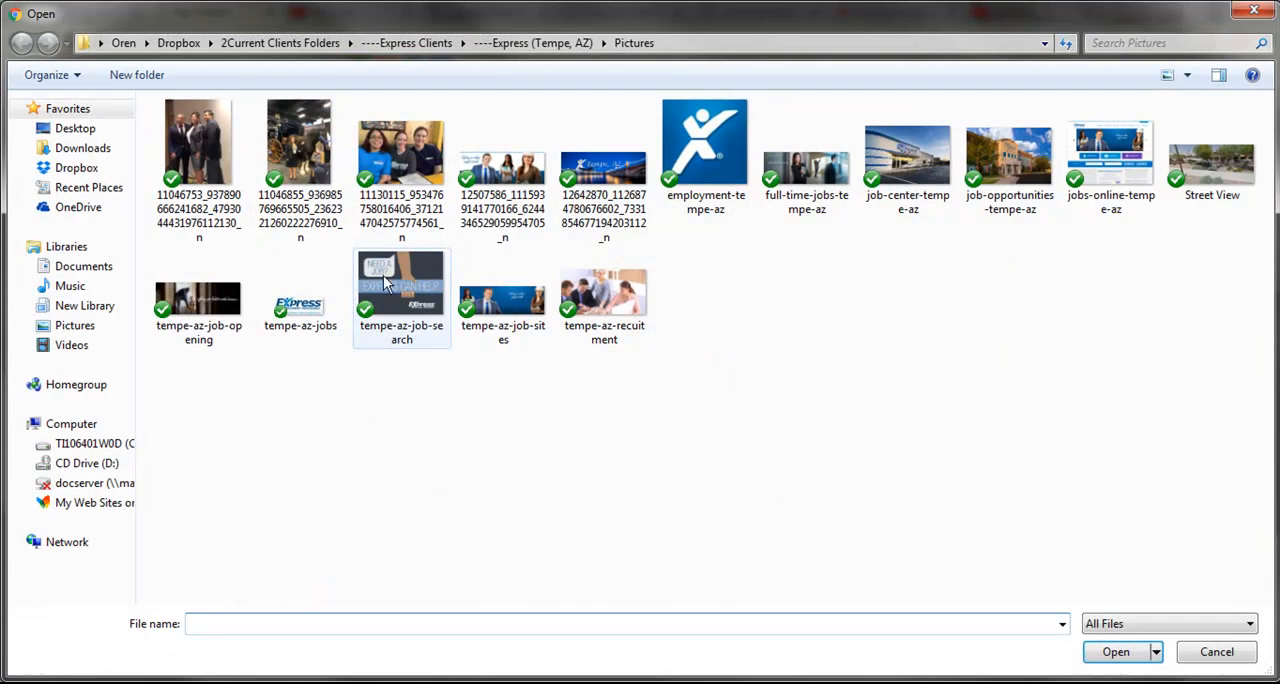
pyautogui.doubleClick(706, 150)
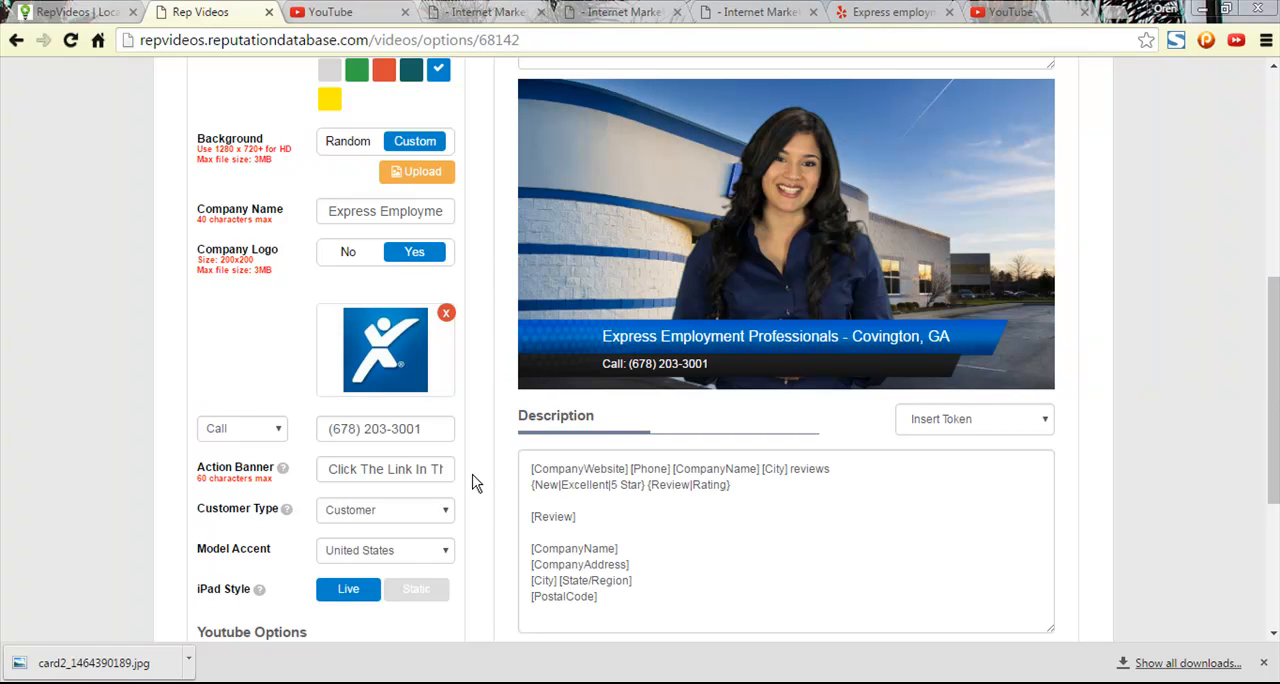
# - Set the customer type to Client, save the video settings and dismiss the confirmation
pyautogui.scroll(-2, 475, 483)
pyautogui.click(433, 341)
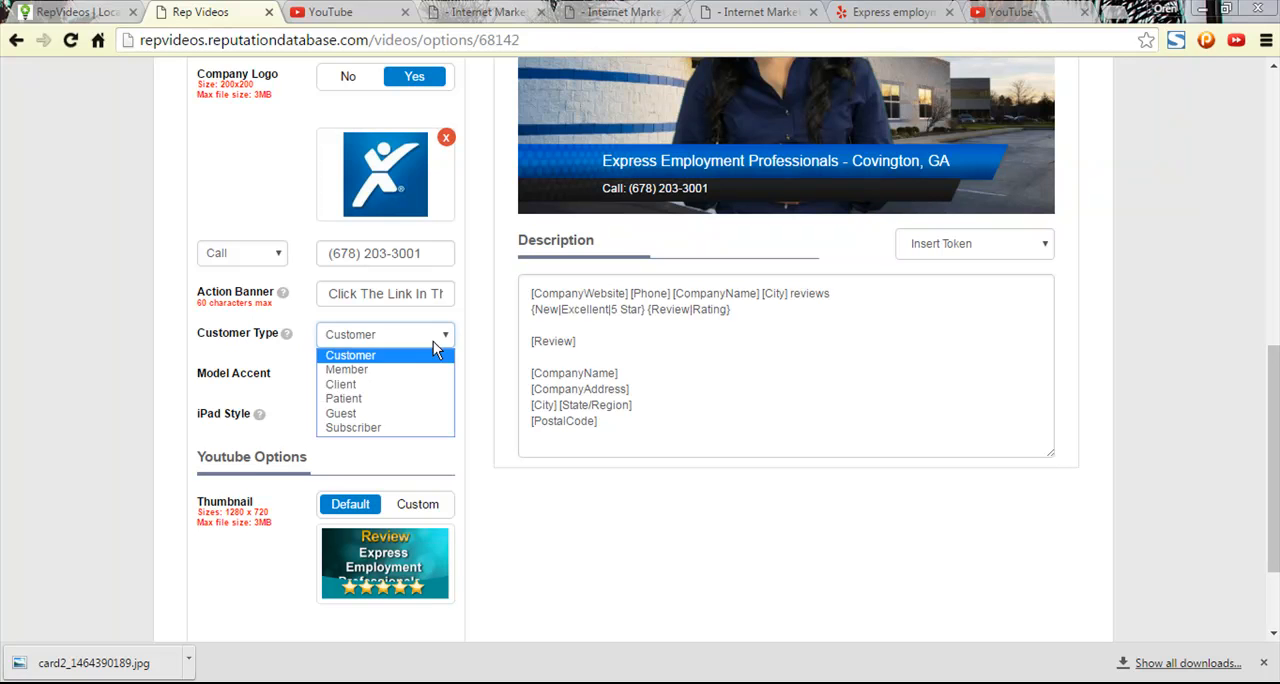
pyautogui.click(393, 386)
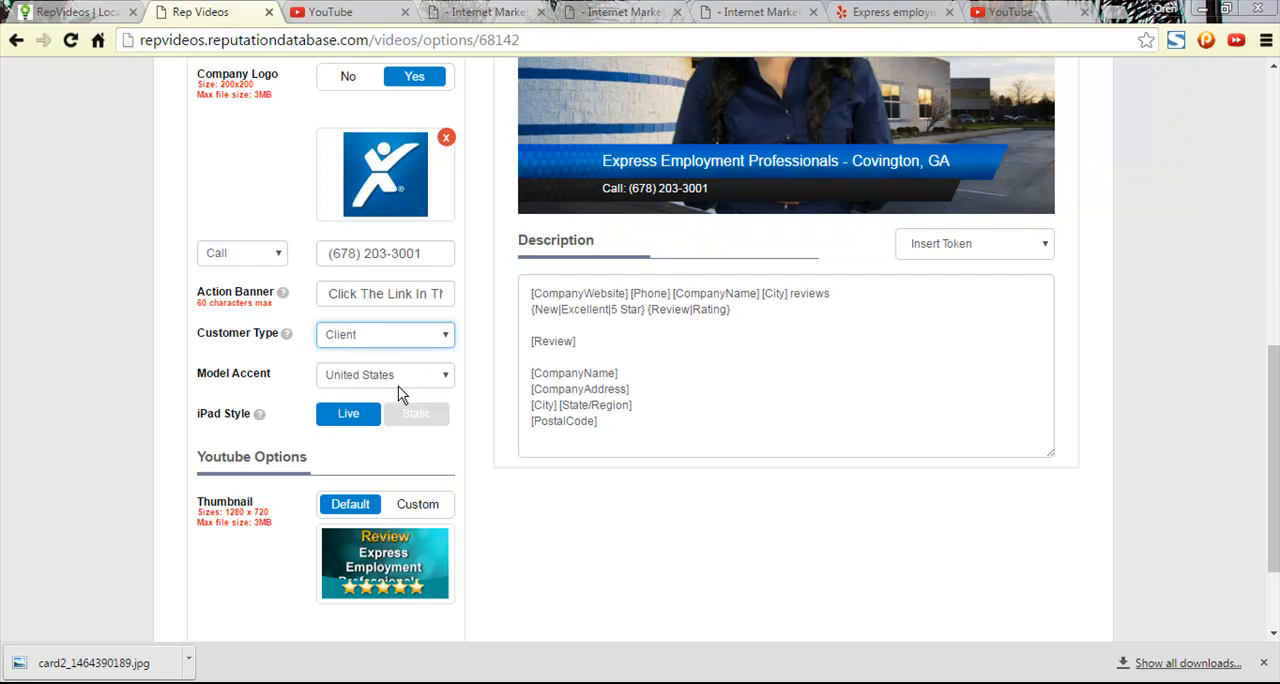
pyautogui.scroll(-2, 410, 410)
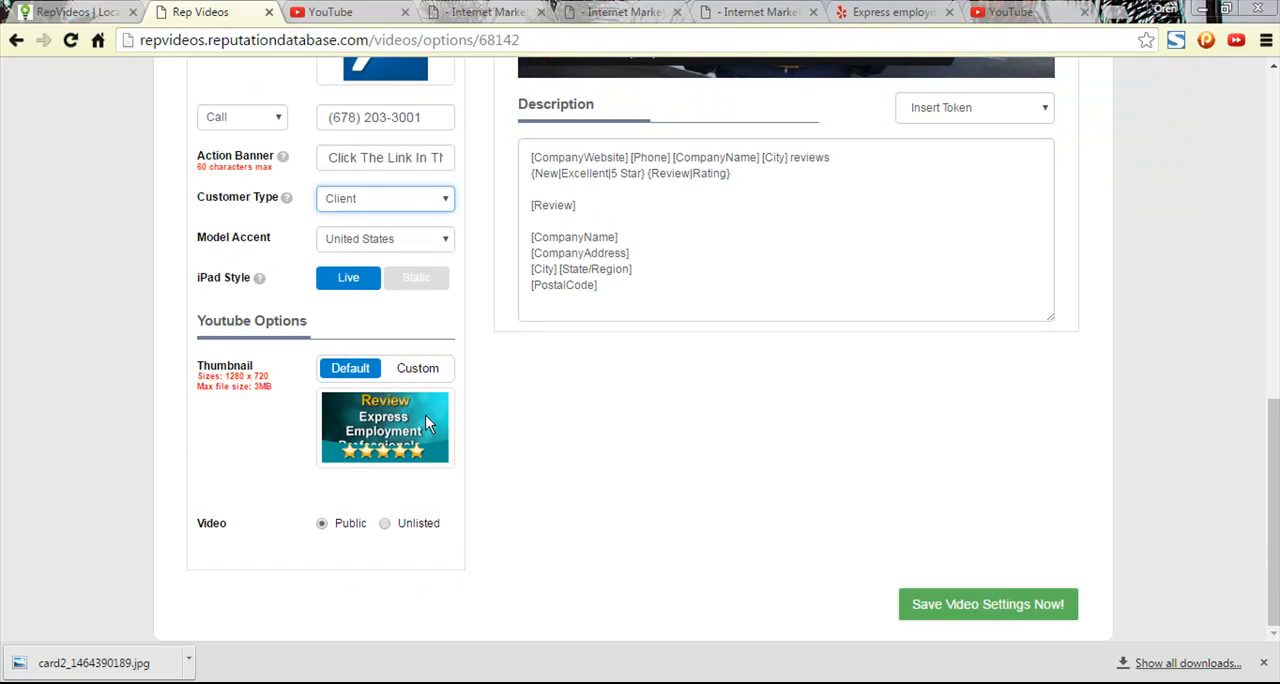
pyautogui.click(968, 610)
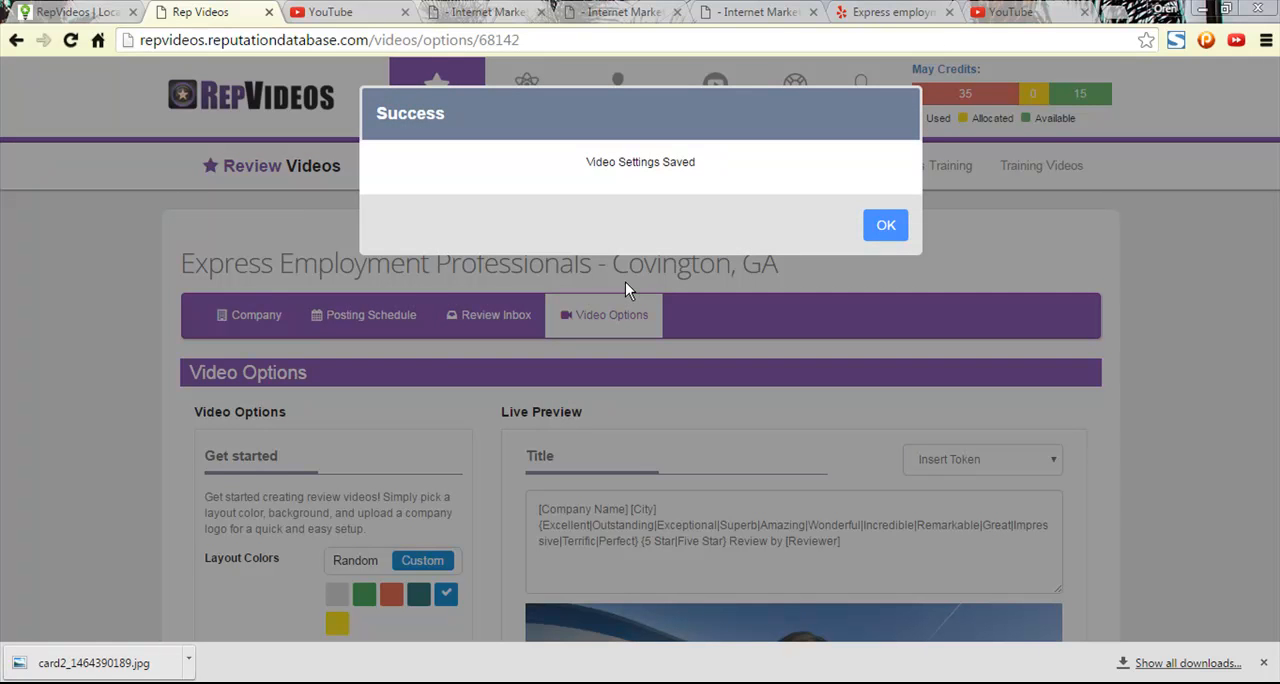
pyautogui.click(893, 232)
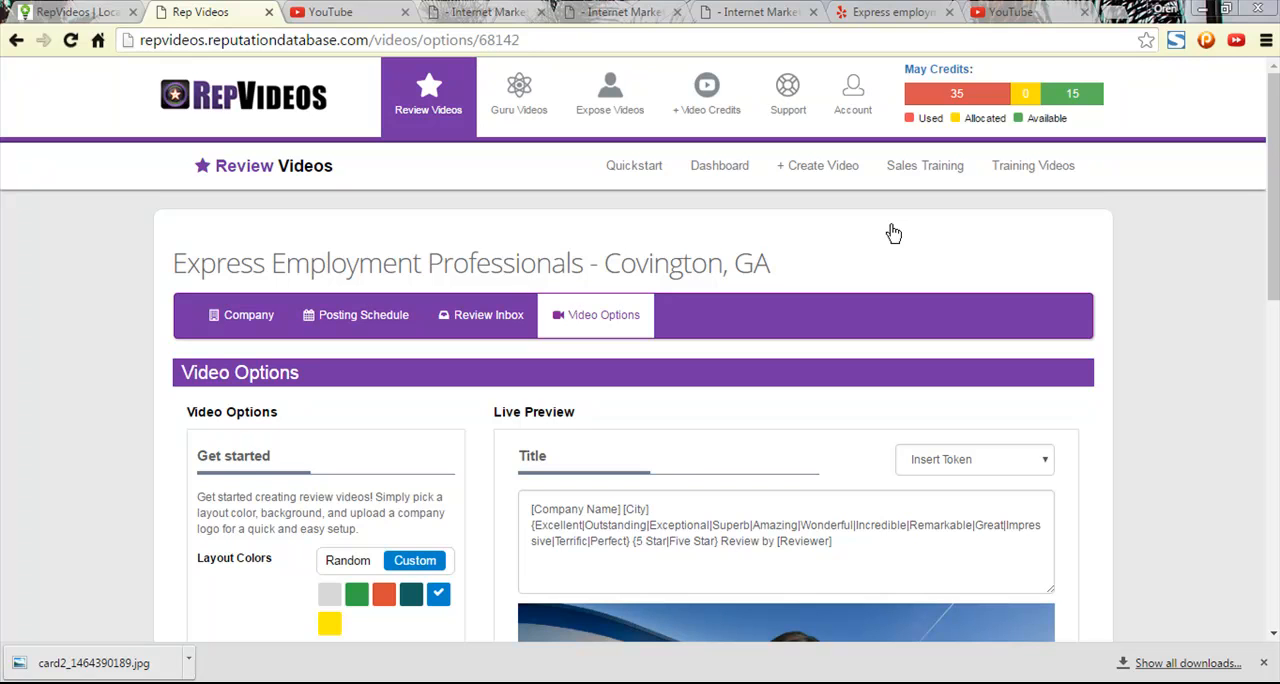
# - Review the remaining video options and save the video settings once more
pyautogui.scroll(-6, 935, 308)
pyautogui.scroll(-3, 933, 310)
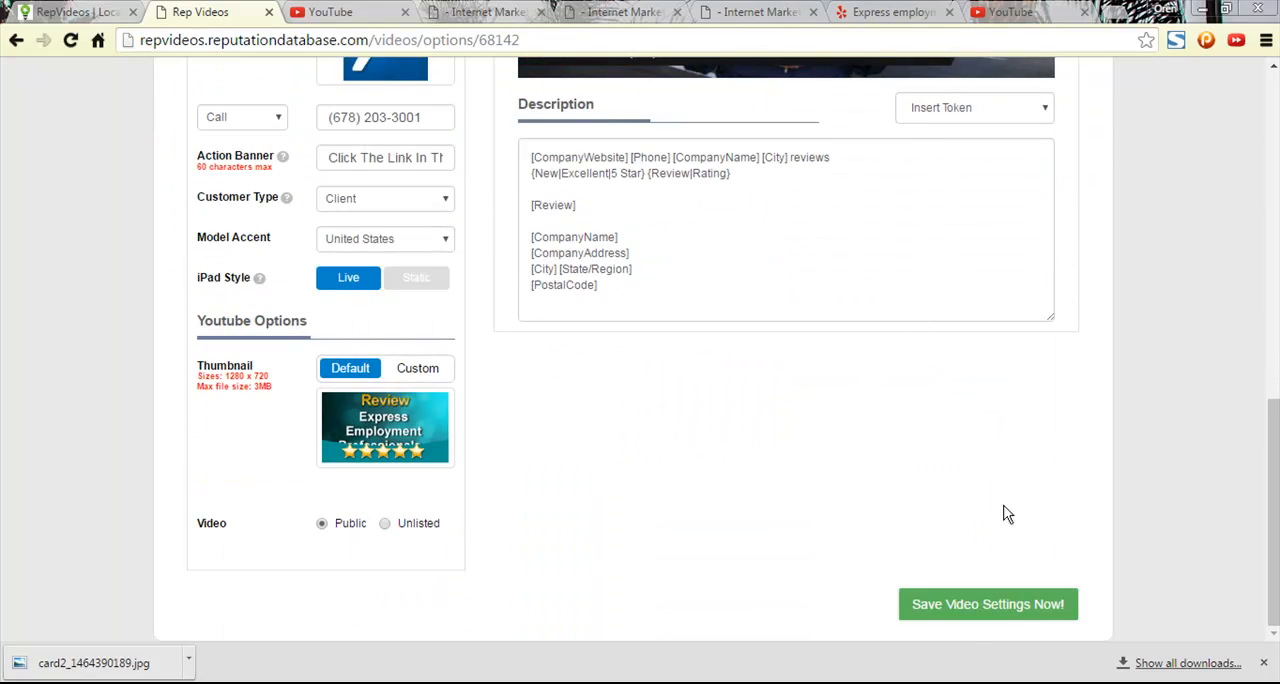
pyautogui.click(968, 608)
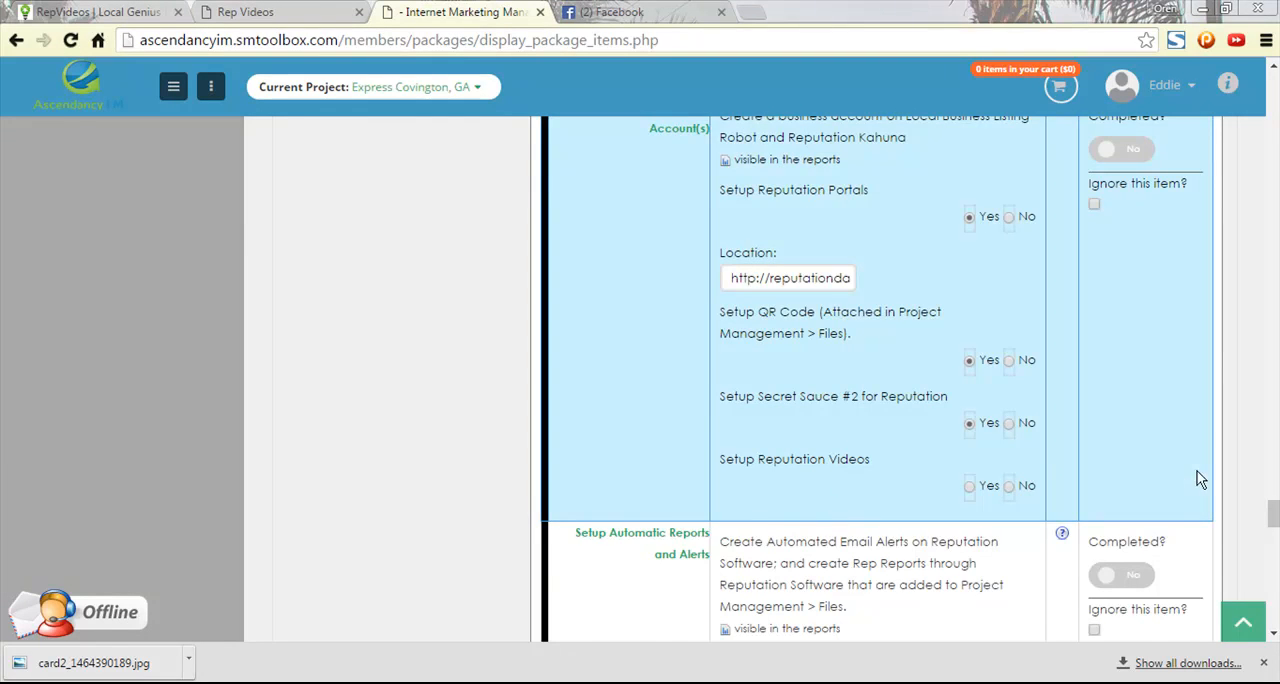
# - In Ascendancy IM, set Setup Reputation Videos to Yes and mark the Create Reputation Account(s) item as completed
pyautogui.scroll(1, 1175, 470)
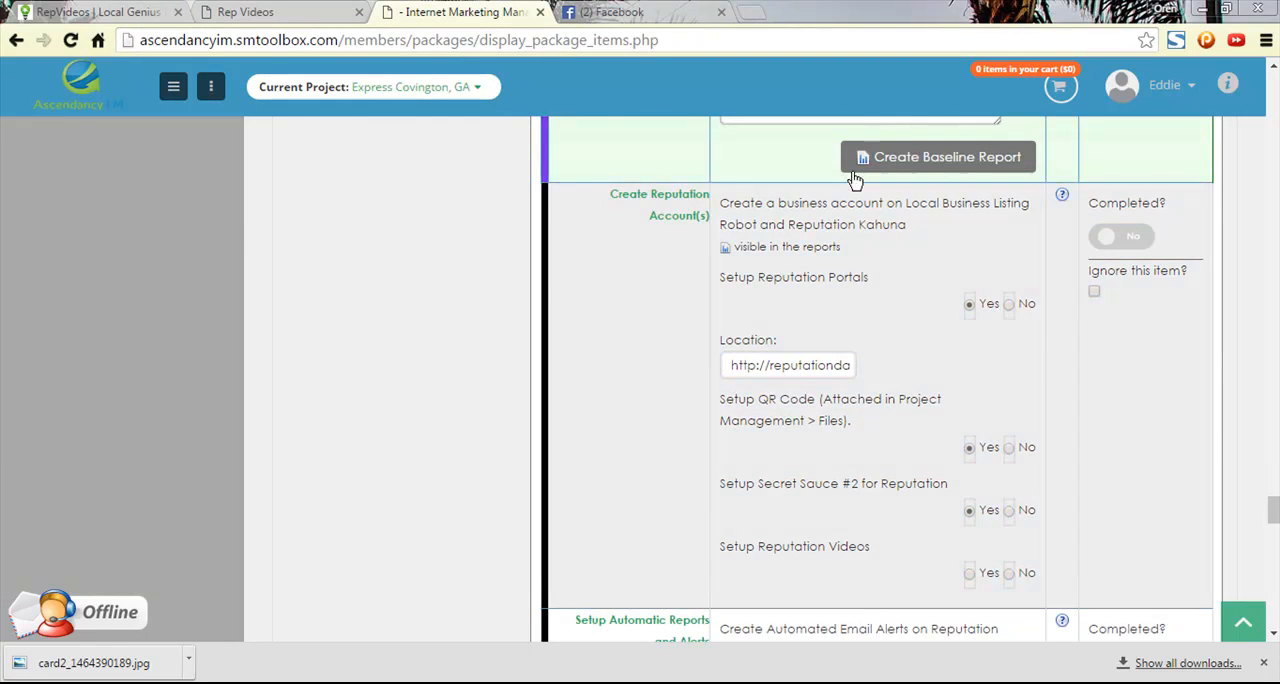
pyautogui.click(285, 12)
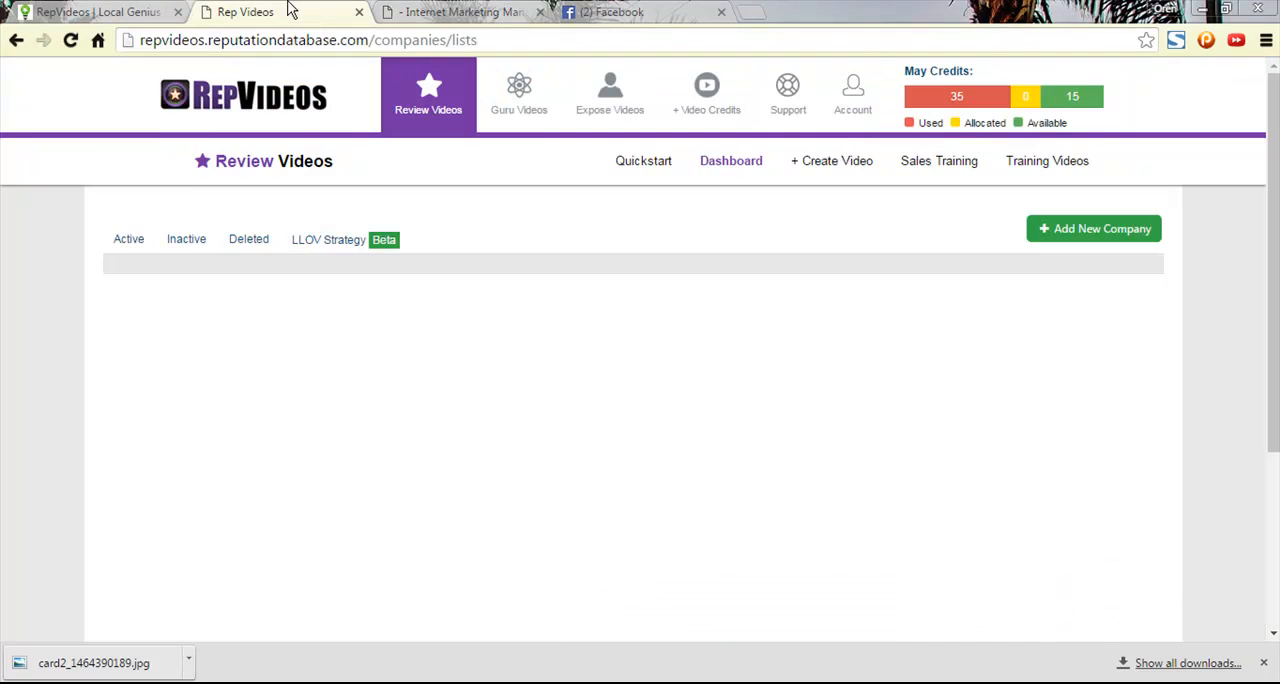
pyautogui.click(440, 12)
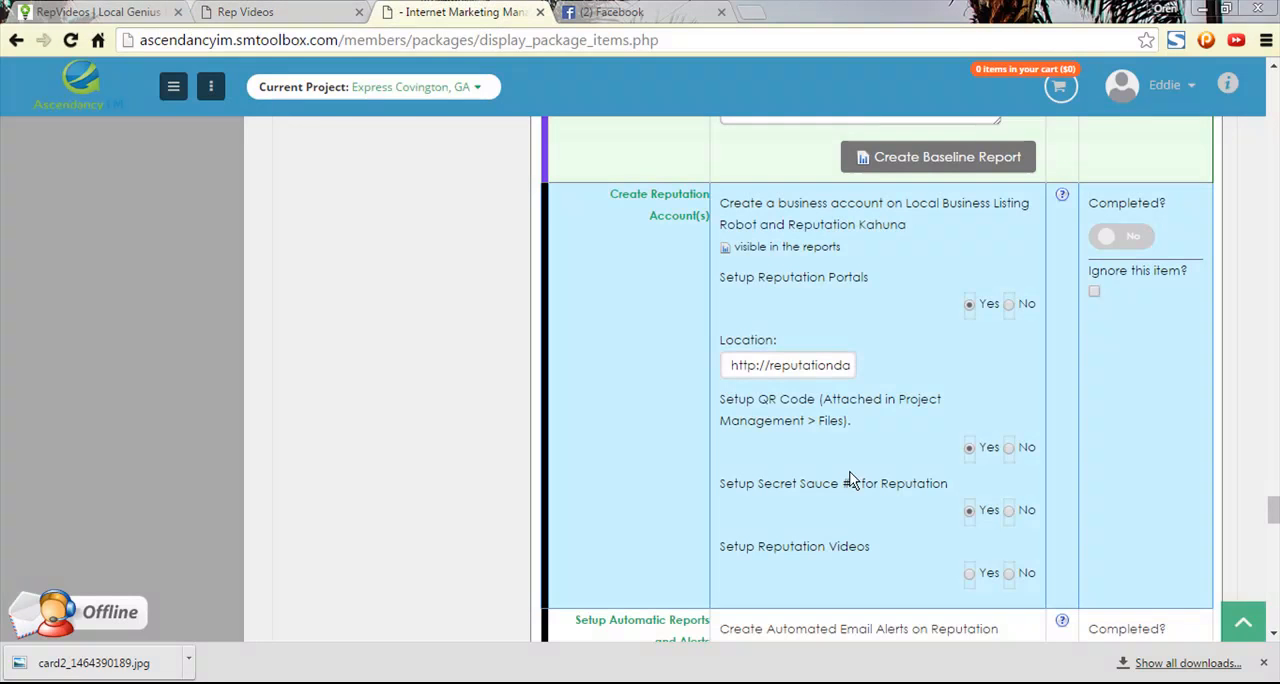
pyautogui.click(968, 574)
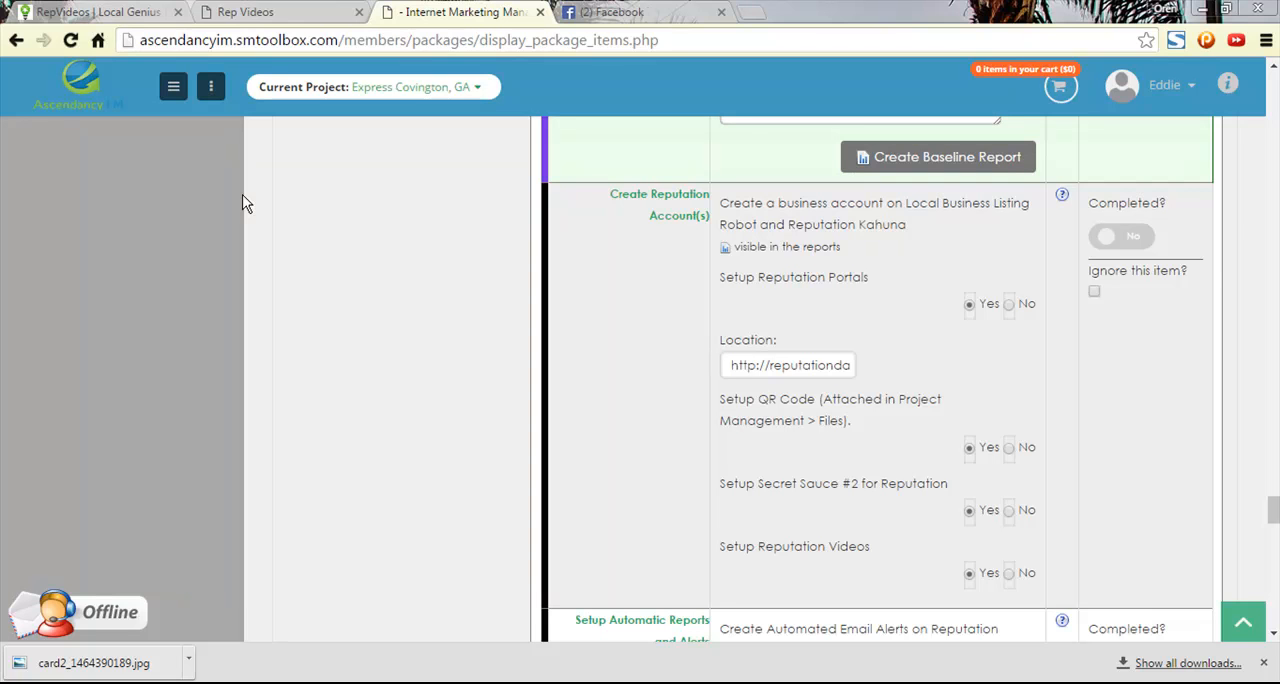
pyautogui.click(1139, 246)
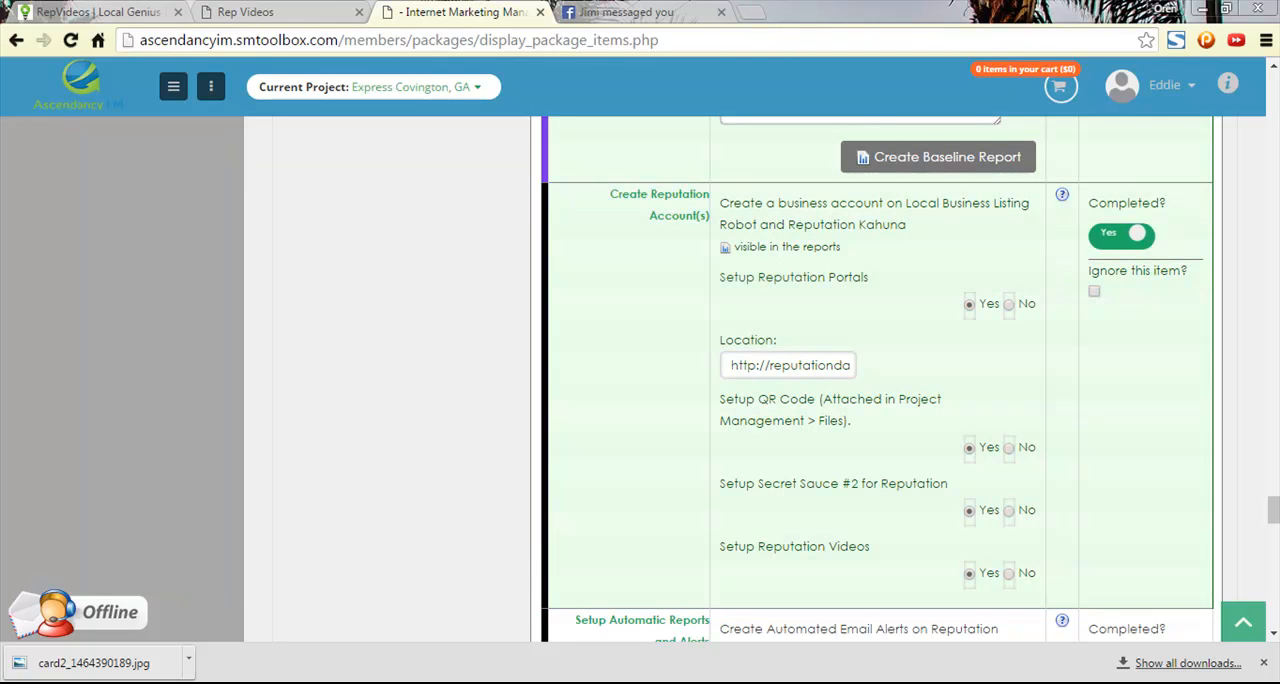